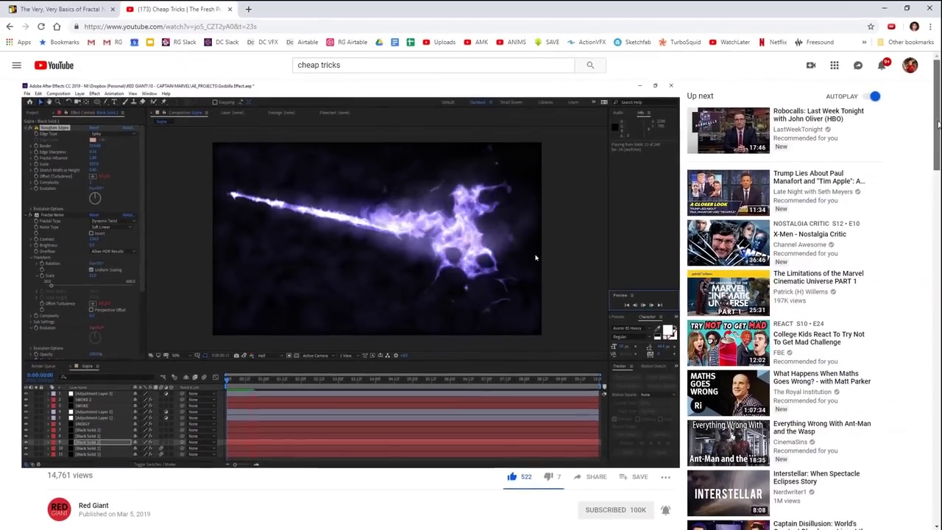
Step: Scroll down the Red Giant tutorial's YouTube page to read the full video description
scroll(471, 294, "down", 3)
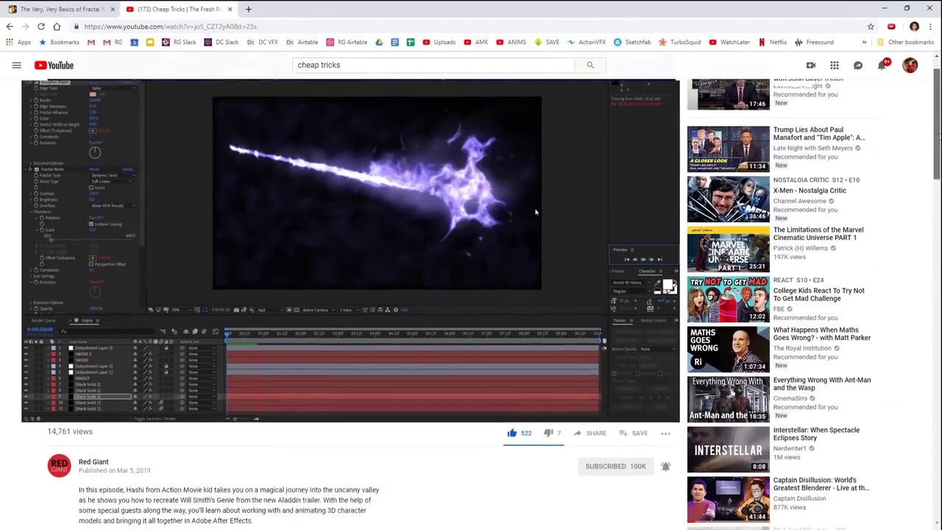
scroll(536, 135, "down", 3)
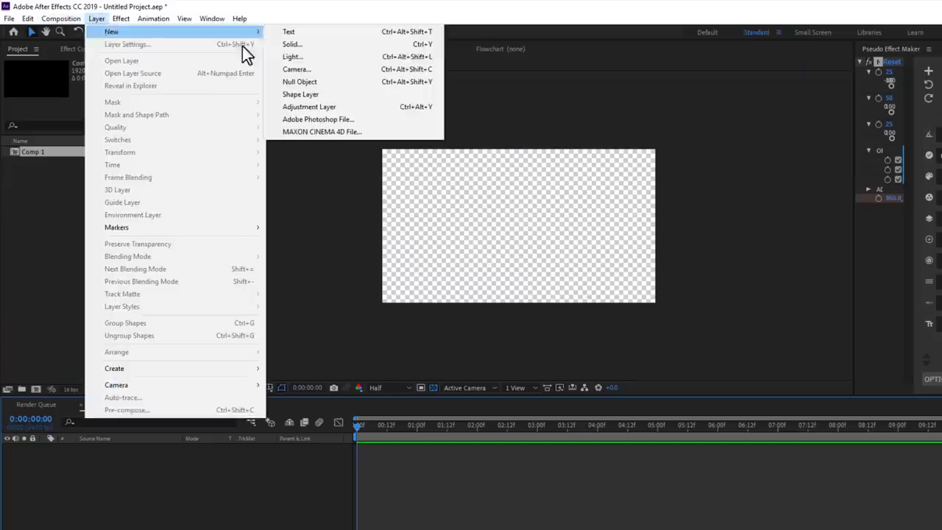
Step: Add a black solid to Comp 1, zoom the viewer to 50%, and apply Fractal Noise
left_click(366, 44)
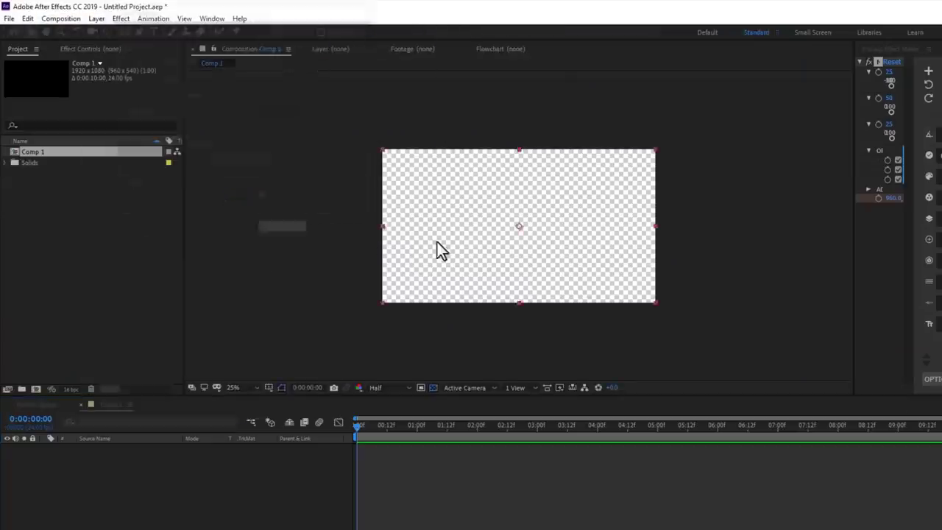
key("period")
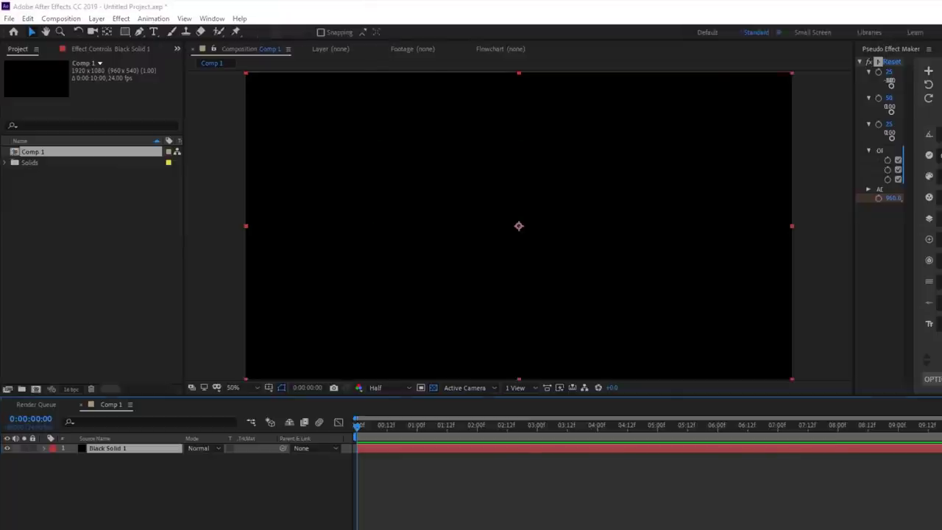
right_click(561, 255)
mouse_move(612, 435)
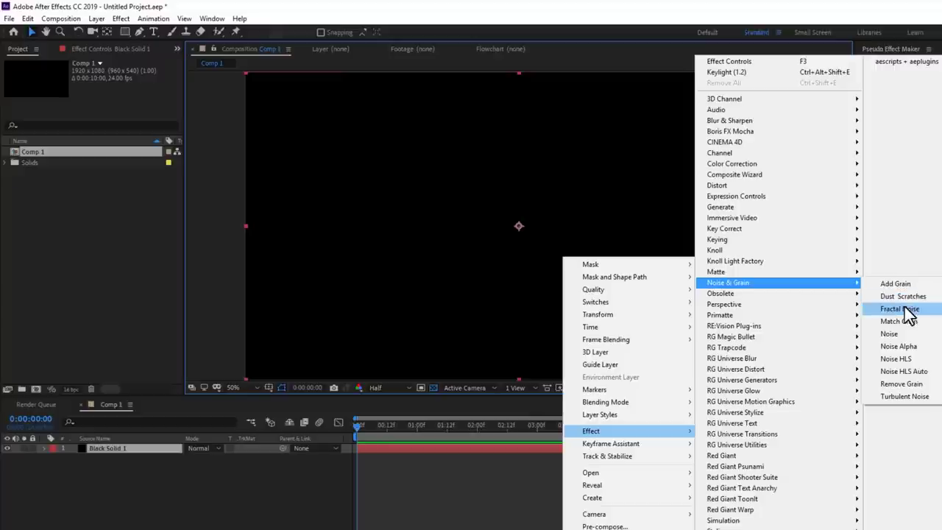
left_click(907, 309)
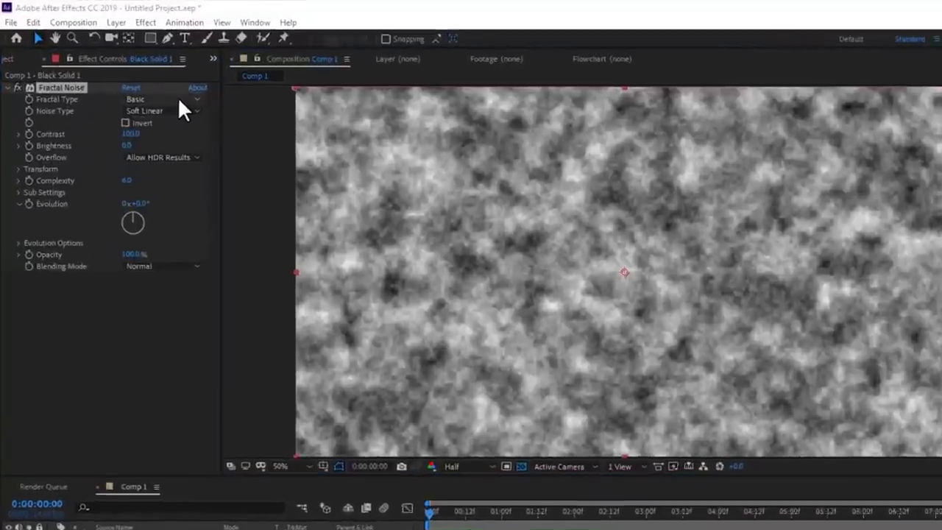
Step: Preview the Fractal Noise fractal types one after another
left_click(149, 82)
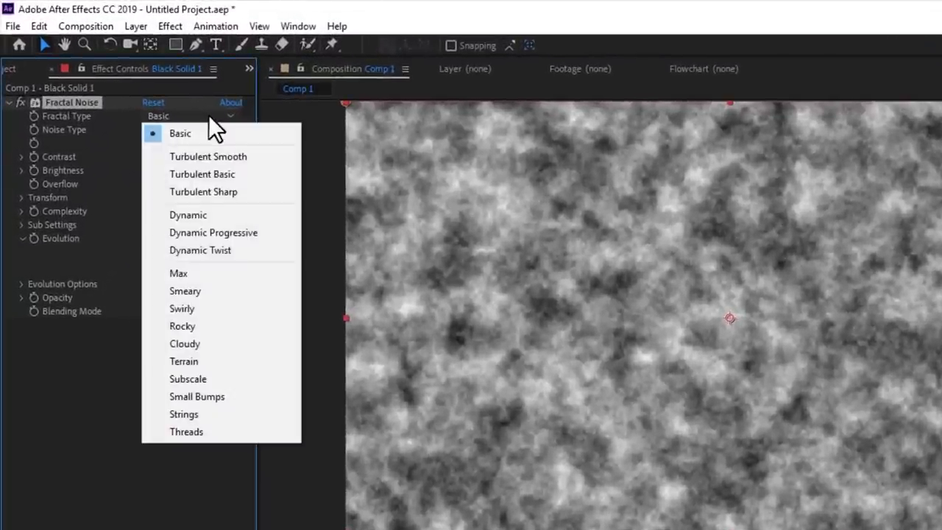
left_click(205, 160)
scroll(205, 115, "down", 1)
scroll(209, 115, "down", 1)
scroll(218, 117, "down", 1)
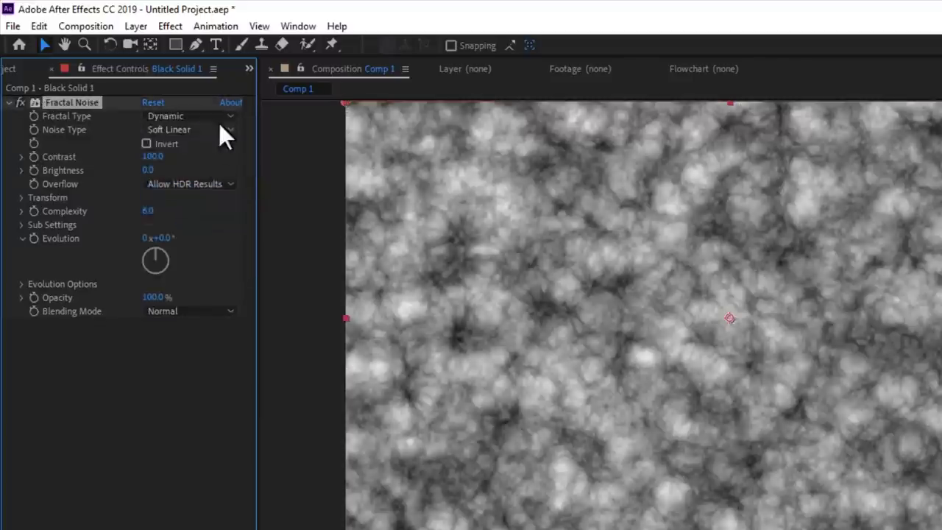
left_click(219, 118)
scroll(220, 242, "down", 1)
scroll(221, 158, "down", 1)
scroll(221, 126, "down", 1)
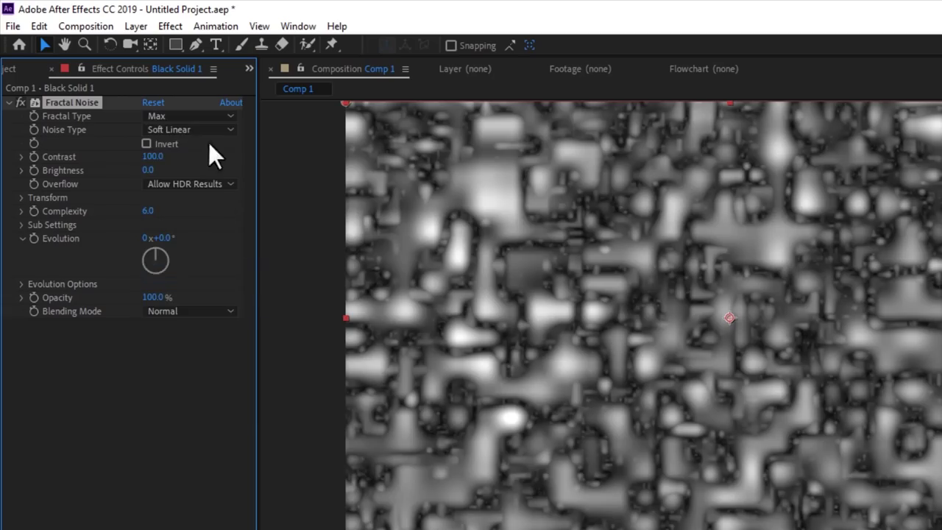
scroll(195, 118, "down", 1)
scroll(195, 118, "down", 1)
scroll(194, 116, "down", 1)
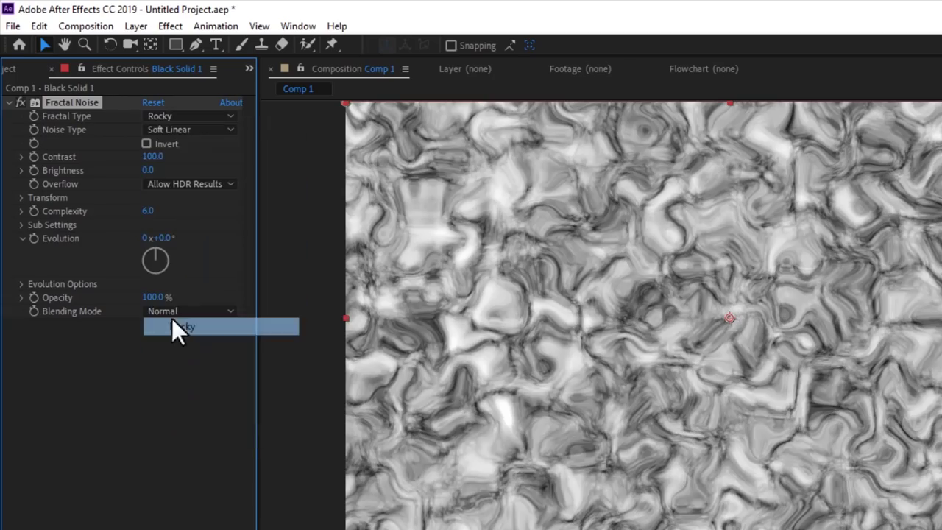
scroll(181, 137, "down", 1)
scroll(190, 128, "down", 1)
left_click(189, 119)
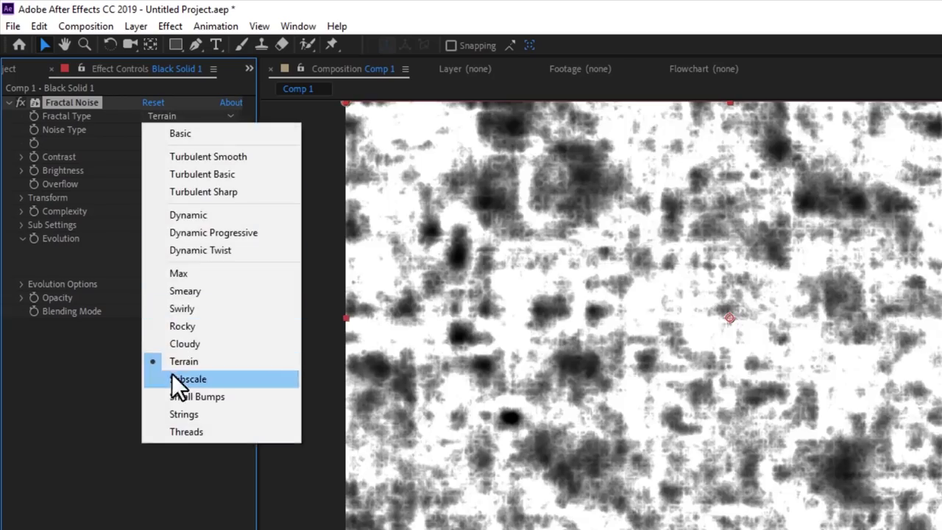
scroll(176, 346, "down", 1)
scroll(174, 129, "down", 1)
scroll(188, 257, "down", 1)
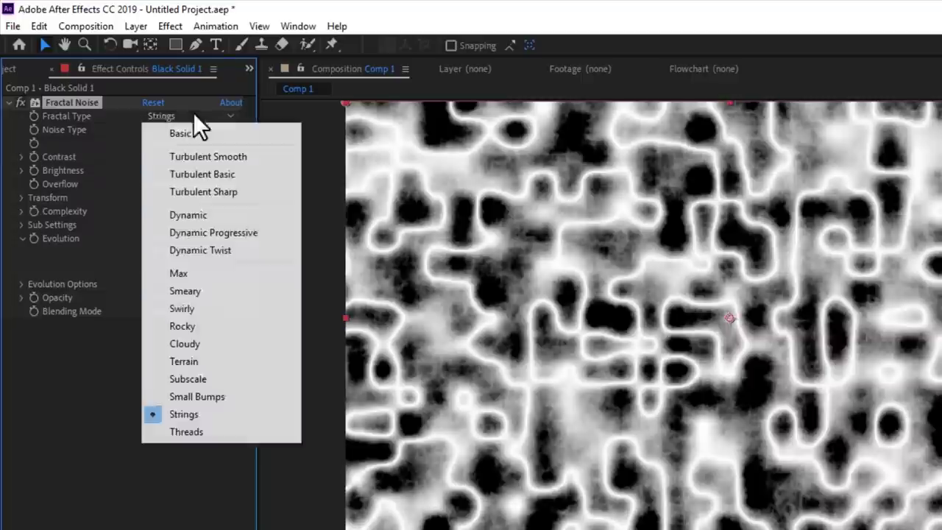
scroll(193, 117, "down", 1)
Step: Set the fractal type back to Basic and turn Evolution to 1x+89°
left_click(201, 117)
left_click(197, 133)
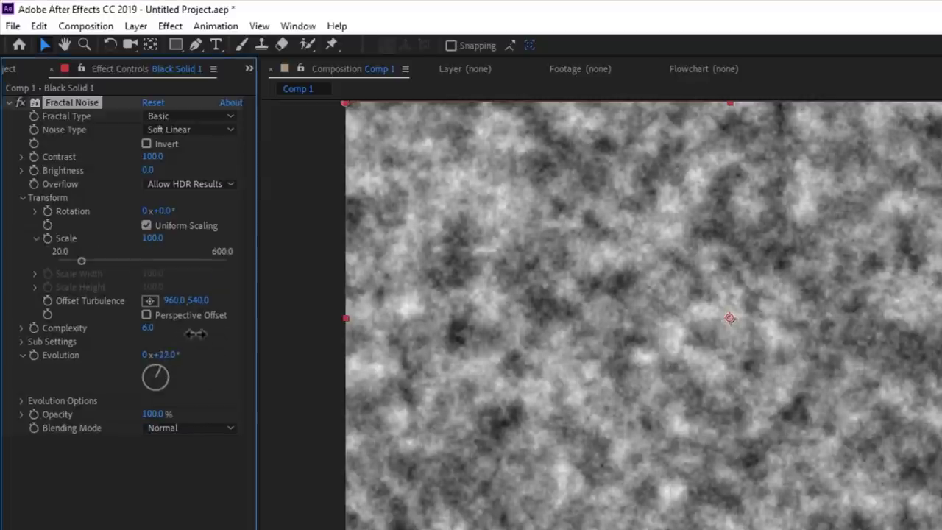
left_click_drag(195, 333, 586, 381)
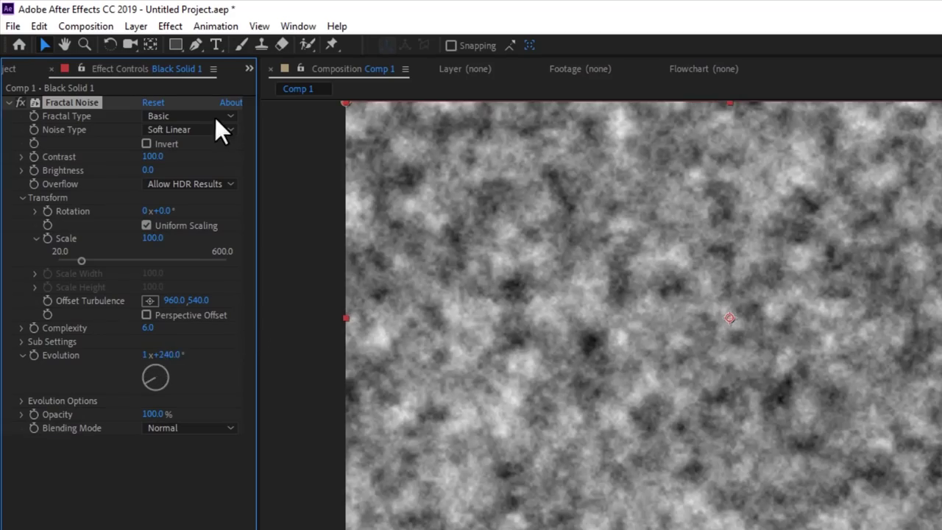
Step: Switch the fractal type to Dynamic Progressive and tint the noise blue-white with CC Toner
left_click(215, 115)
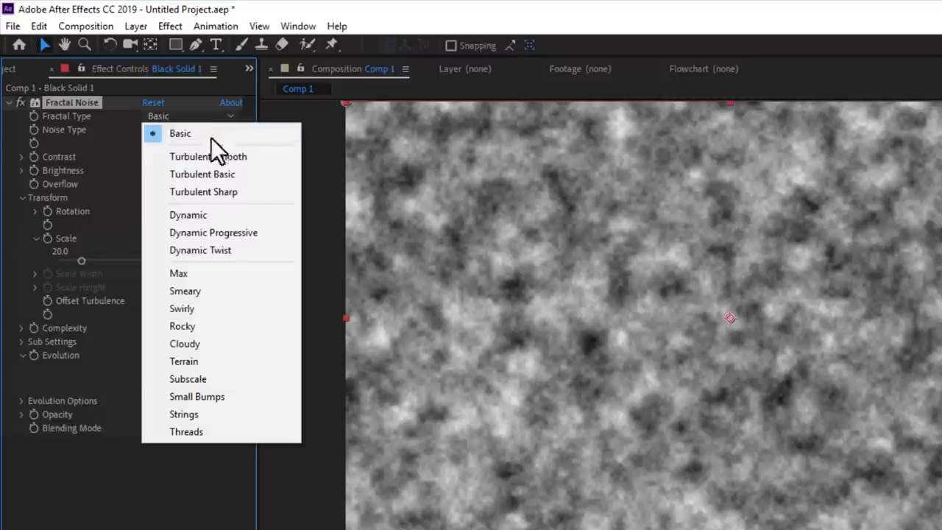
left_click(236, 233)
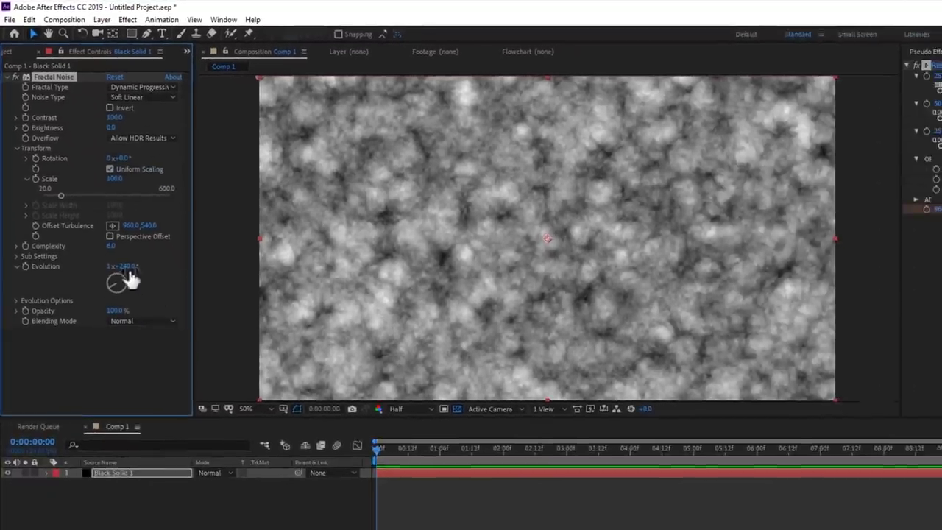
right_click(510, 244)
mouse_move(540, 425)
mouse_move(688, 172)
left_click(860, 292)
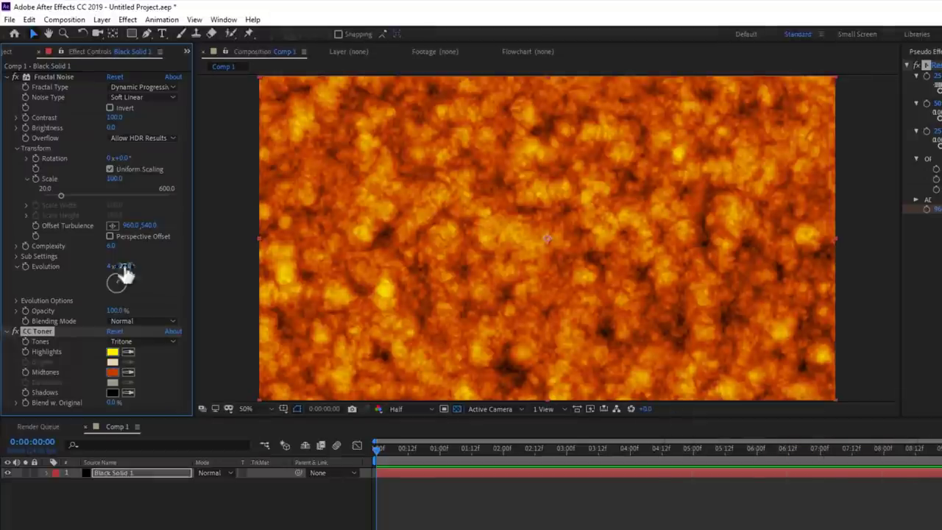
Step: Tilt the noise plane back like a floor, scale it to about 260%, and vary Evolution
key("w")
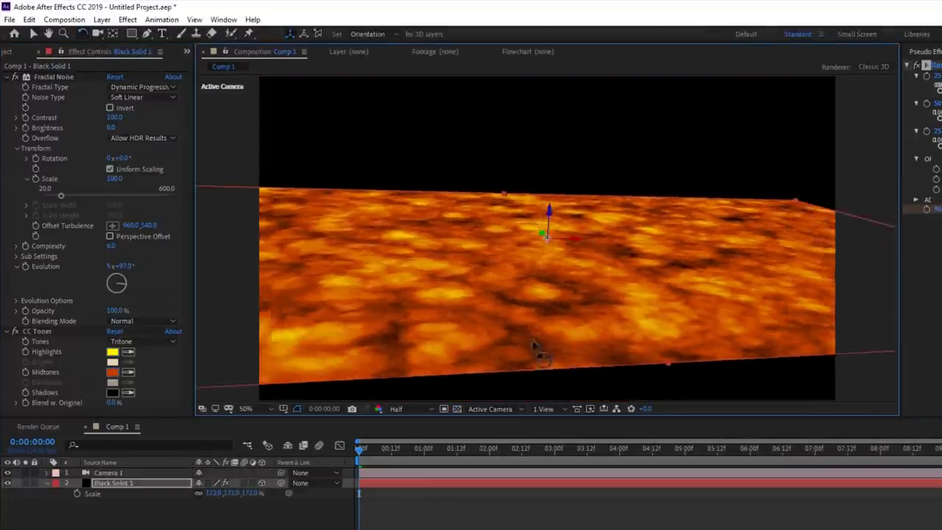
left_click_drag(536, 349, 578, 349)
mouse_move(117, 280)
left_mouse_down()
mouse_move(118, 293)
mouse_move(87, 286)
mouse_move(108, 267)
mouse_move(156, 277)
left_mouse_up()
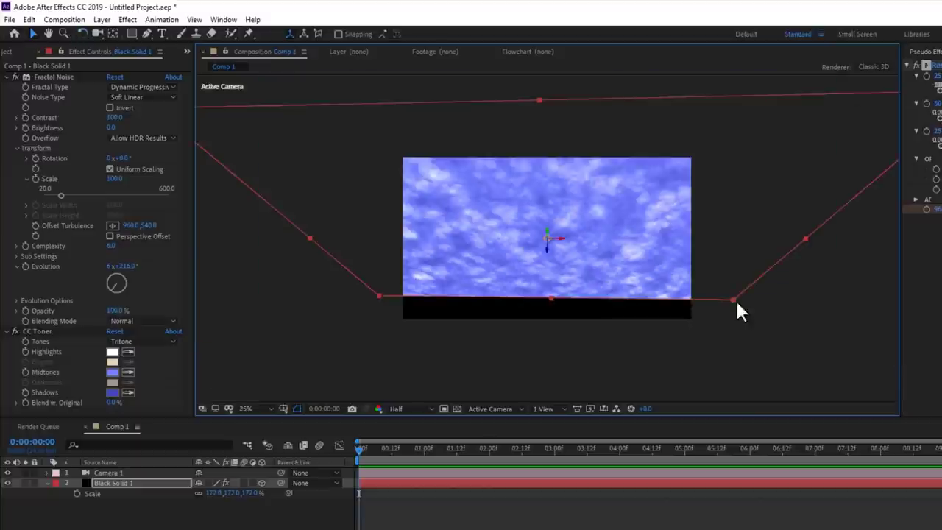
left_click_drag(740, 311, 721, 274)
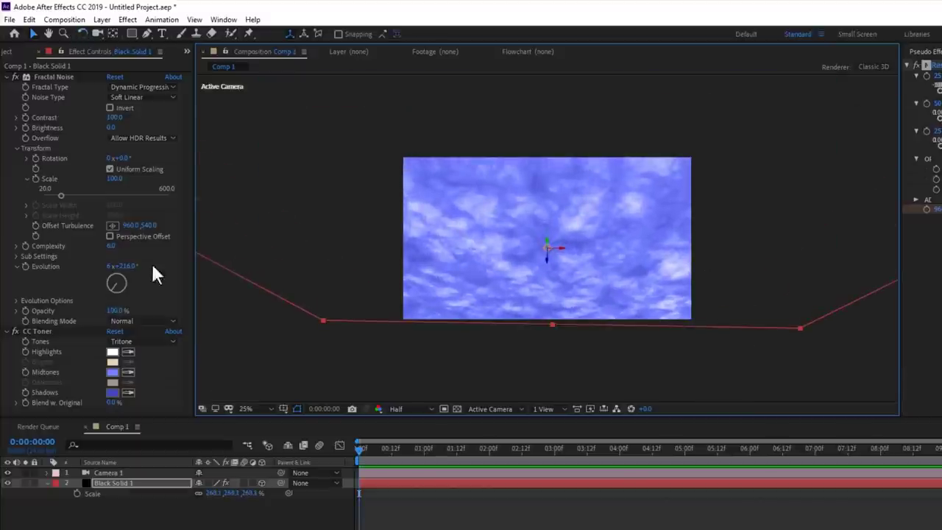
left_click_drag(112, 286, 137, 272)
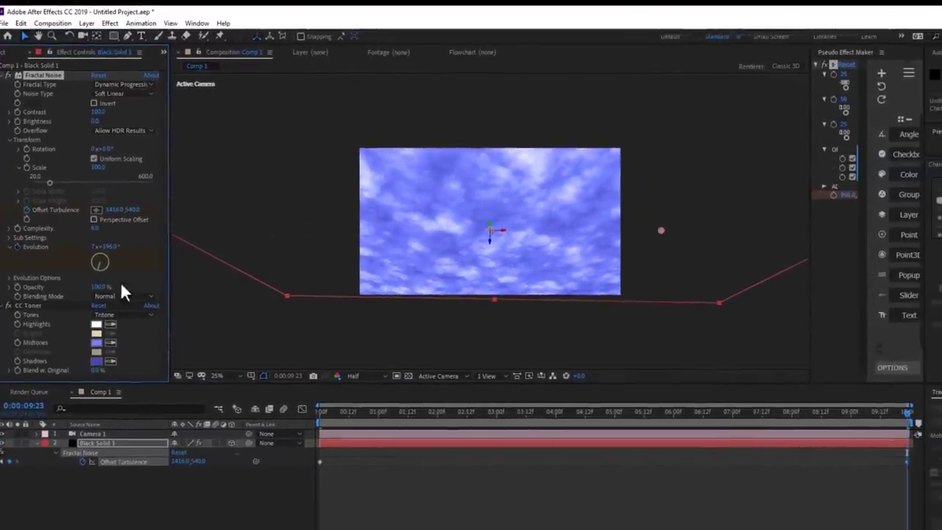
Step: Lower the first-frame Evolution value, preview the drifting clouds, then select Black Solid 1
key("u")
key("Home")
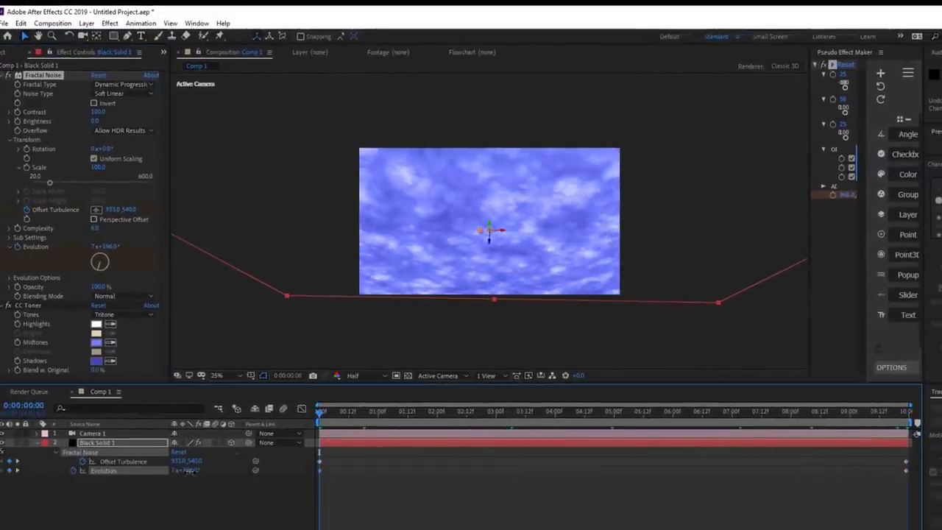
left_click_drag(190, 472, 184, 479)
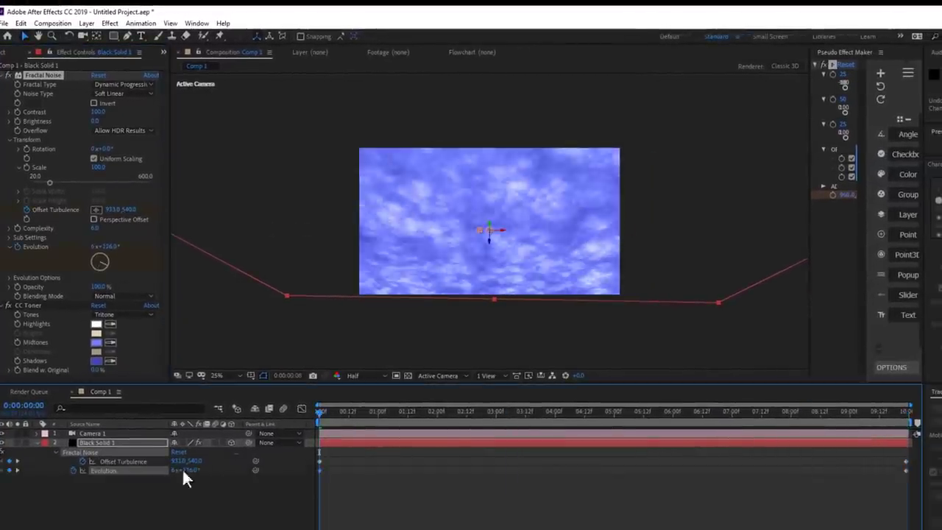
scroll(773, 331, "up", 2)
key("space")
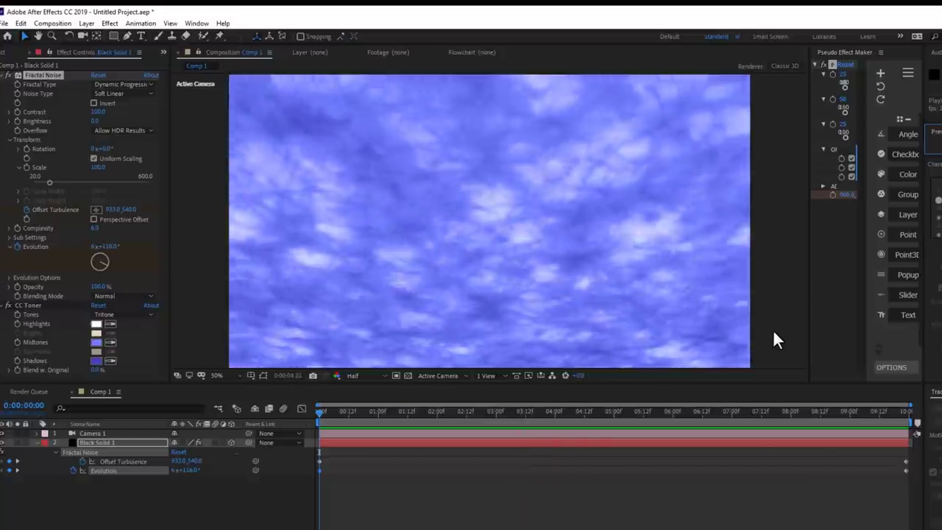
key("space")
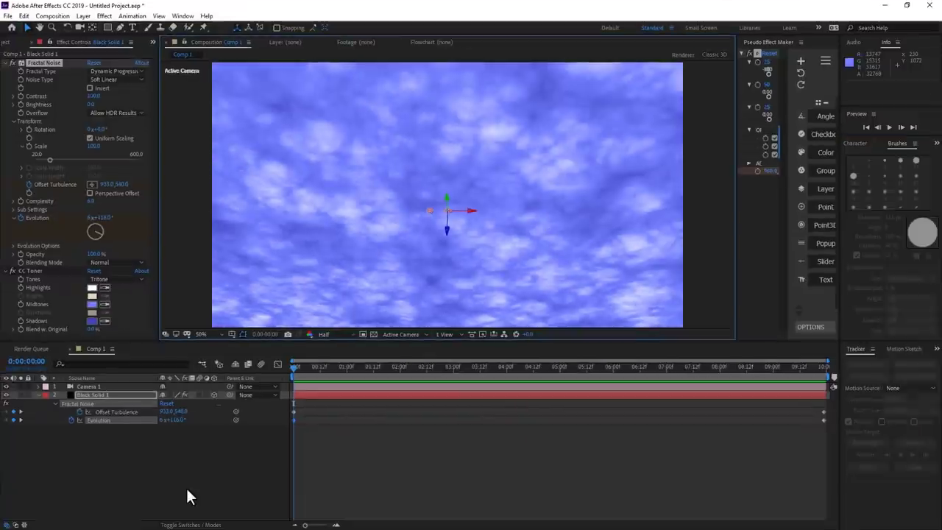
left_click(214, 396)
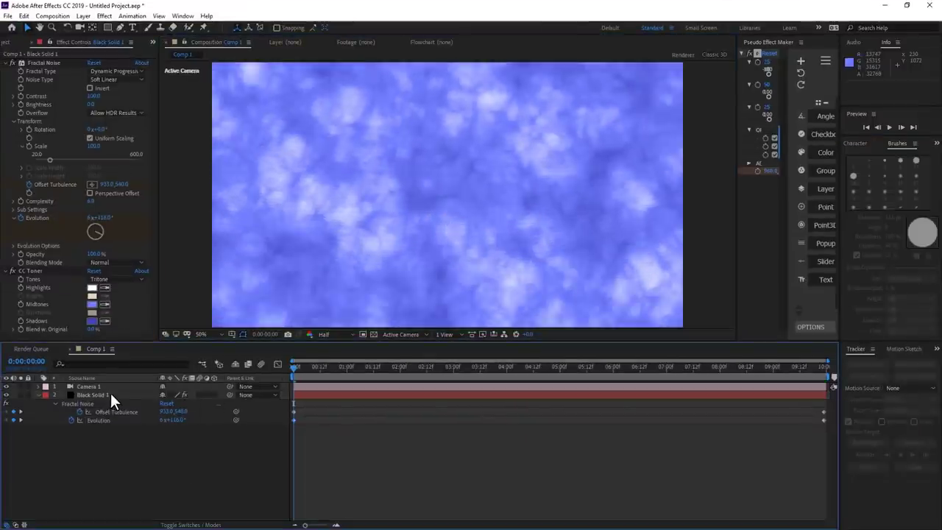
left_click(110, 395)
Step: Dismiss the rename box, preview the smoky noise animation, and stop back at 0:00:00:00
left_click(372, 286)
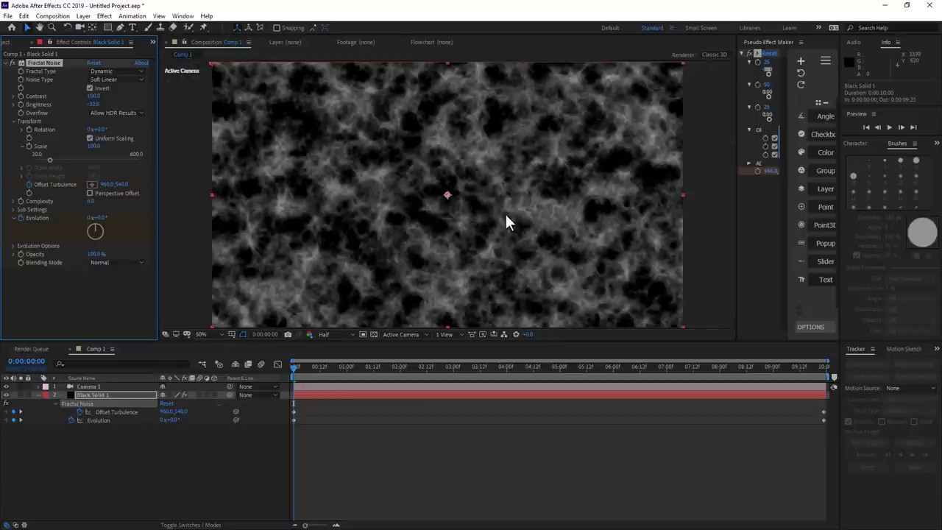
left_click(891, 127)
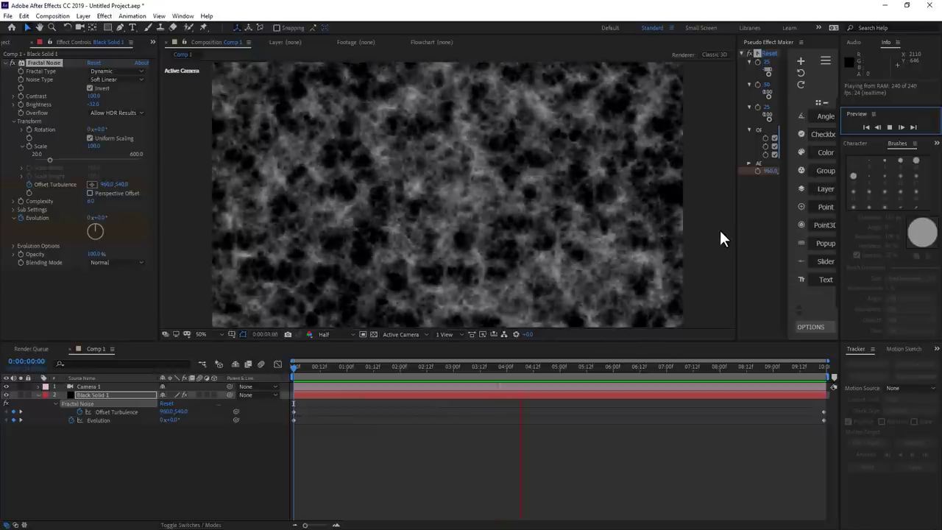
key("space")
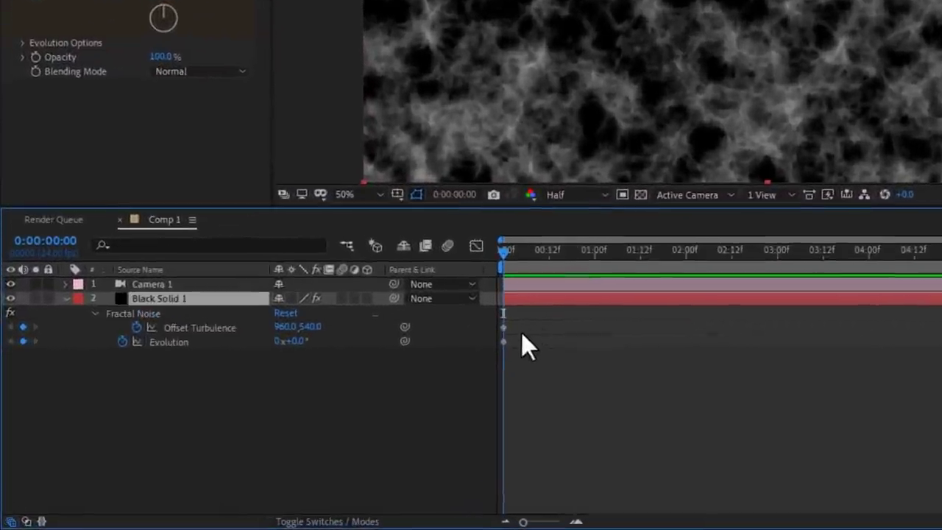
Step: Replace the keyframes with expressions: Evolution time*150, Offset Turbulence [time*150,time*150]
left_click_drag(521, 333, 457, 372)
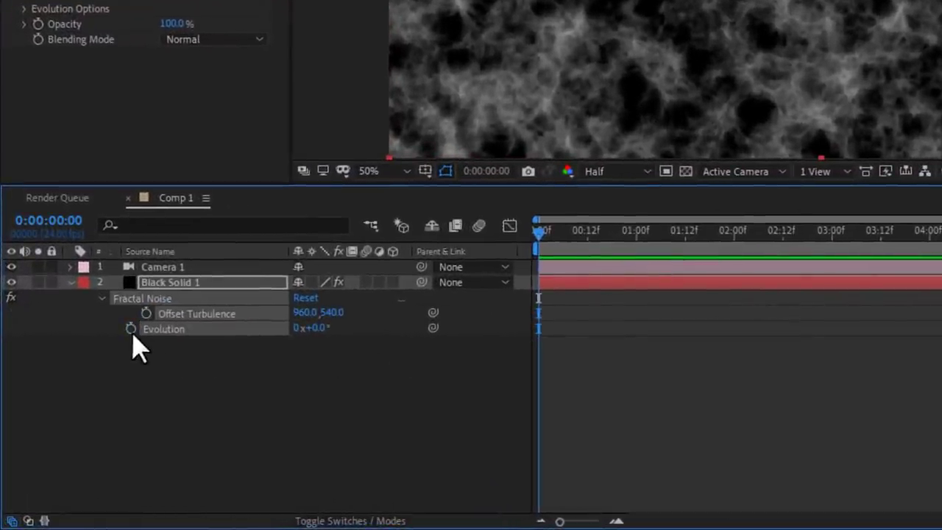
type("time*150")
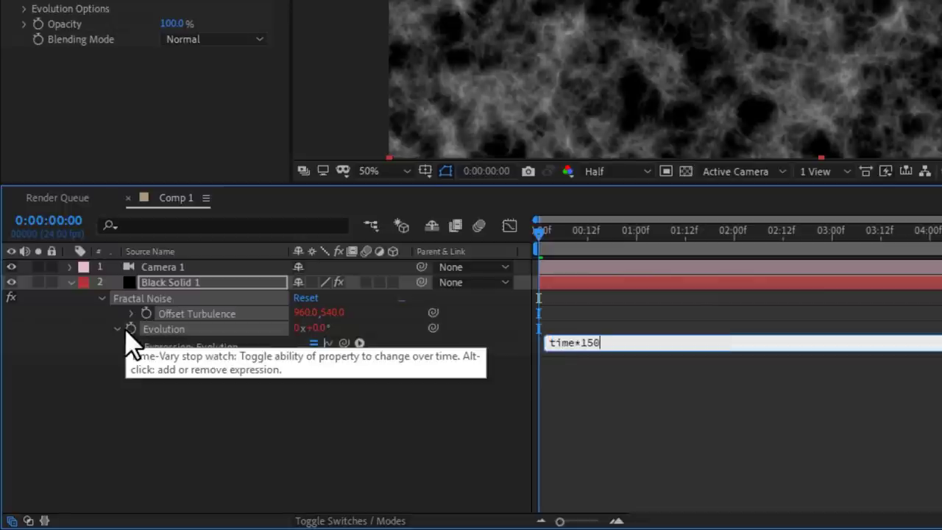
left_click(278, 431)
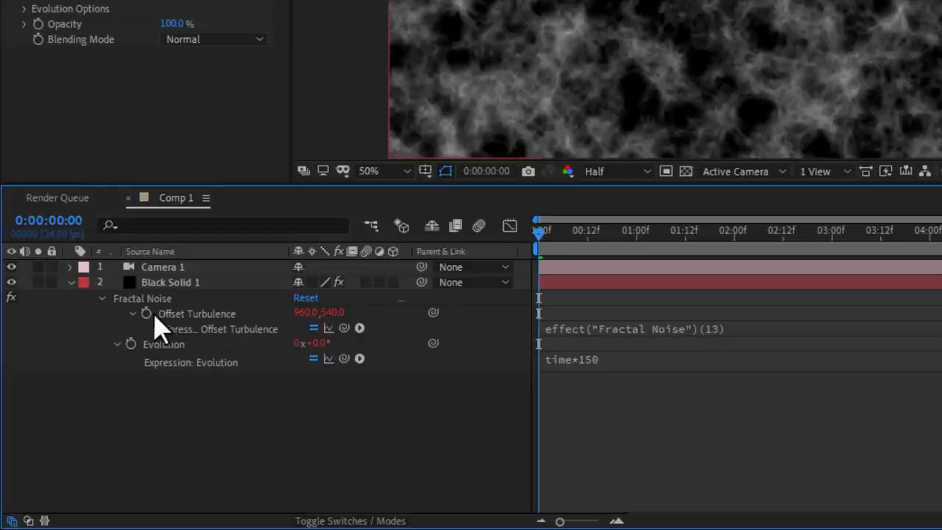
left_click(583, 331)
type("[time*150,time*150")
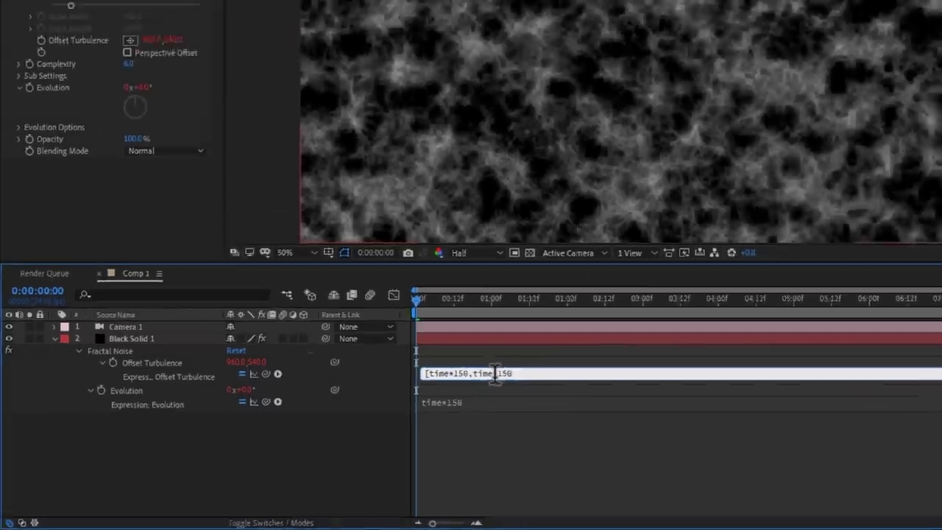
type("]")
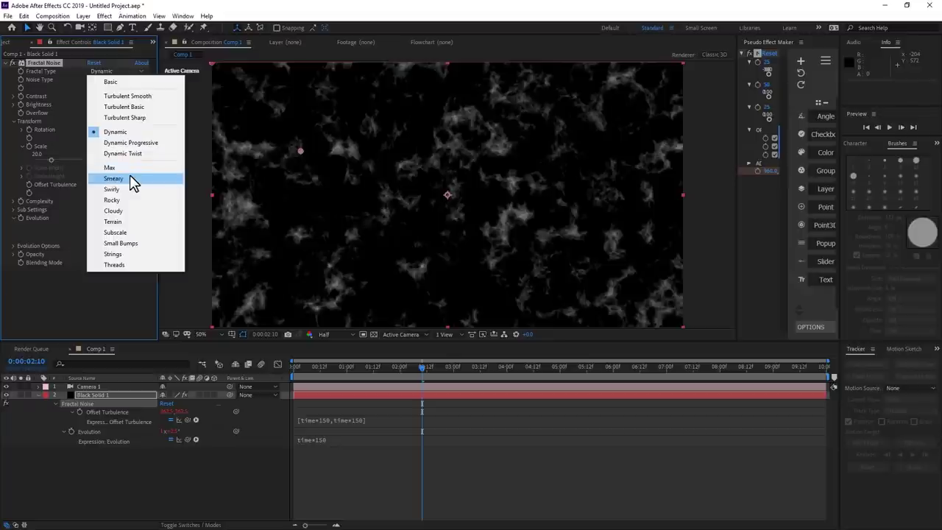
Step: Set the fractal type to Smeary, raise Contrast, and set Brightness to -44
left_click(129, 179)
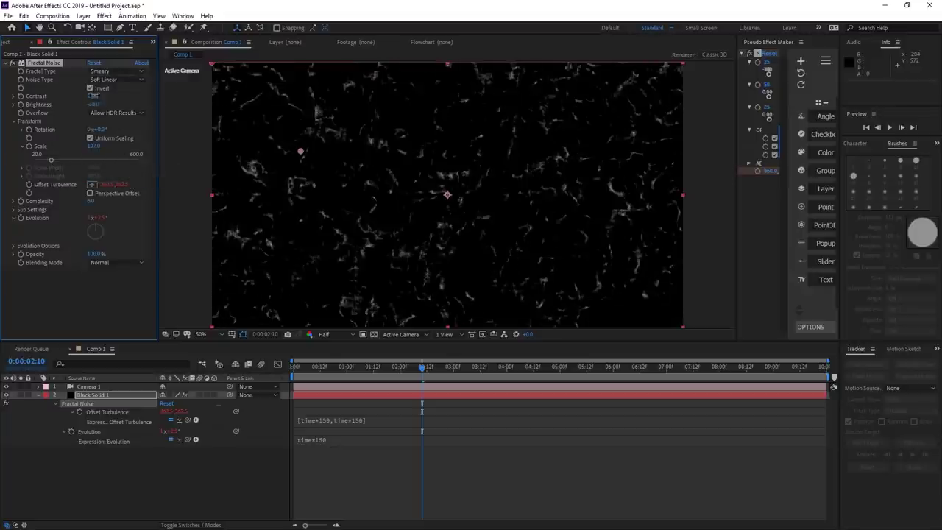
left_click_drag(93, 96, 158, 90)
left_click_drag(93, 104, 107, 104)
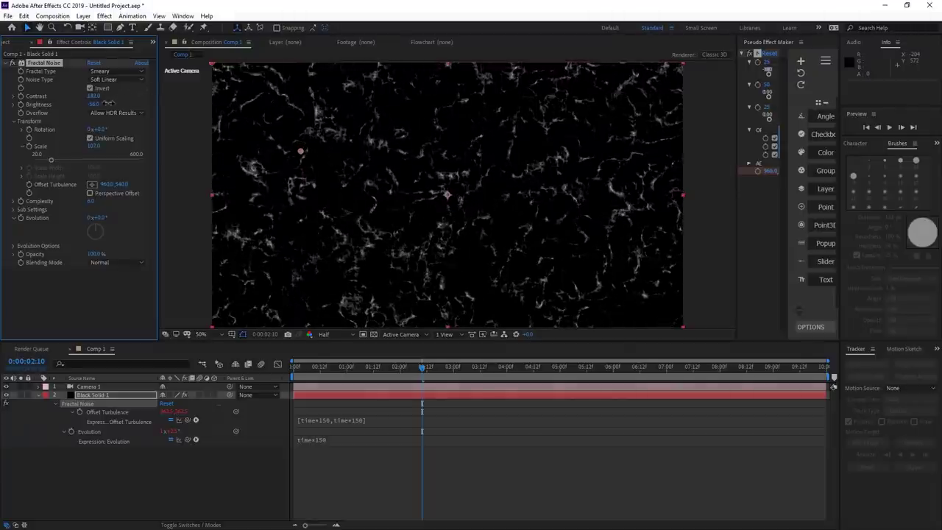
key("ctrl+z")
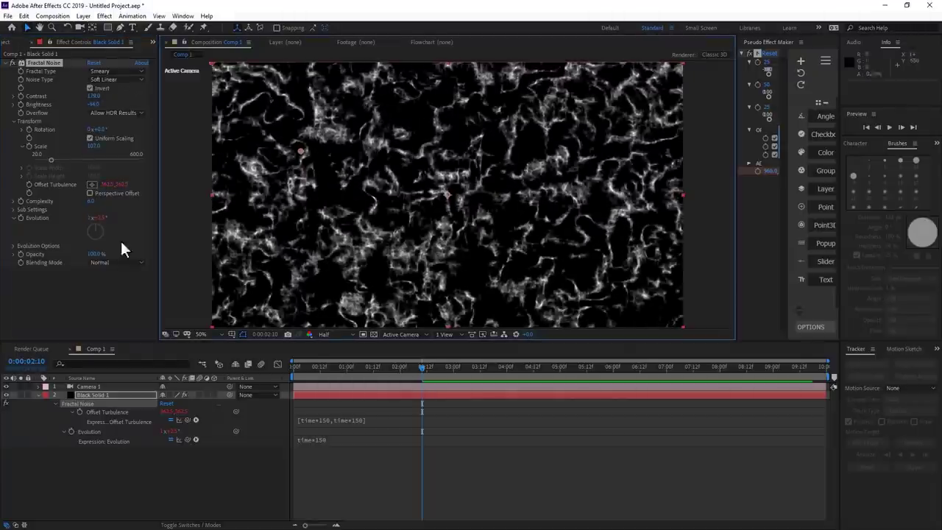
Step: Apply CC Toner and give it a dark blue-violet purple Midtones colour
key("ctrl+space")
type("to")
key("Return")
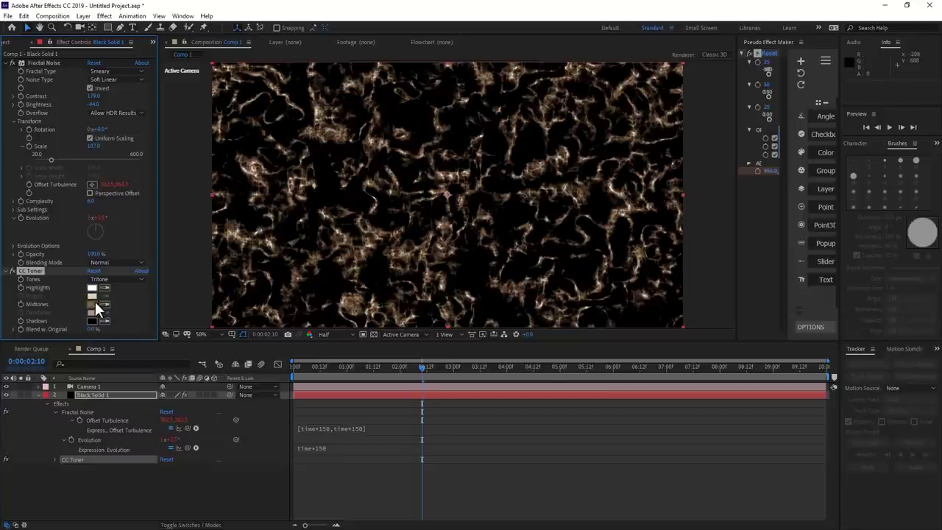
left_click(92, 304)
left_click(690, 401)
mouse_move(667, 360)
left_mouse_down()
mouse_move(626, 384)
mouse_move(652, 421)
left_mouse_up()
left_click(769, 356)
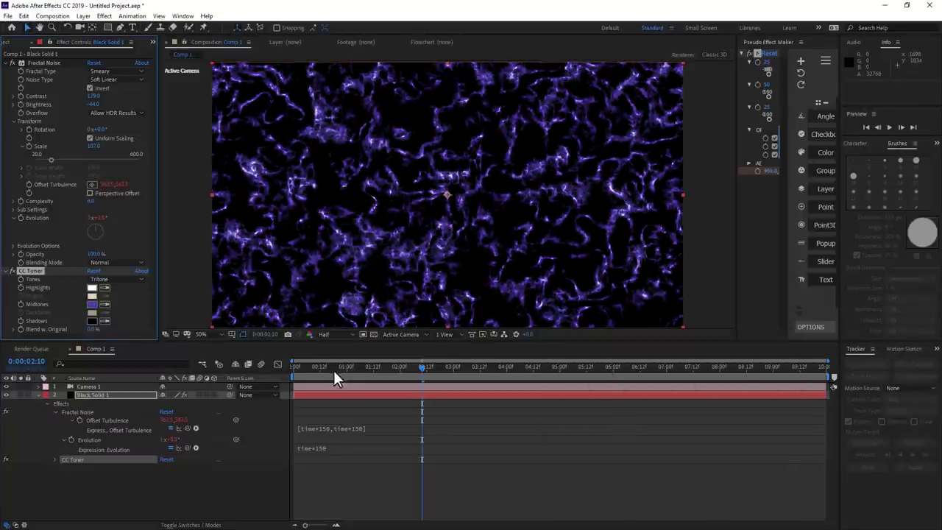
Step: Return to the start and preview the purple noise animation
left_click_drag(422, 366, 295, 366)
left_click(893, 126)
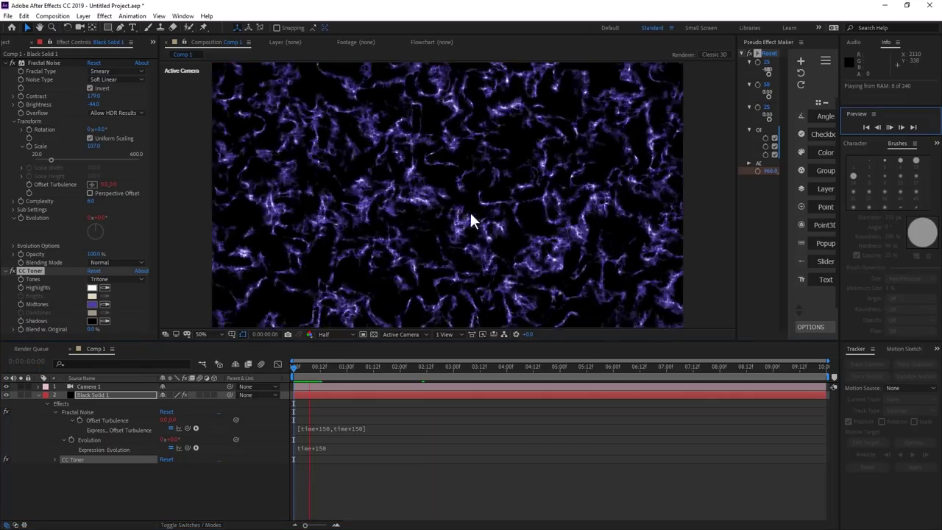
left_click(91, 392)
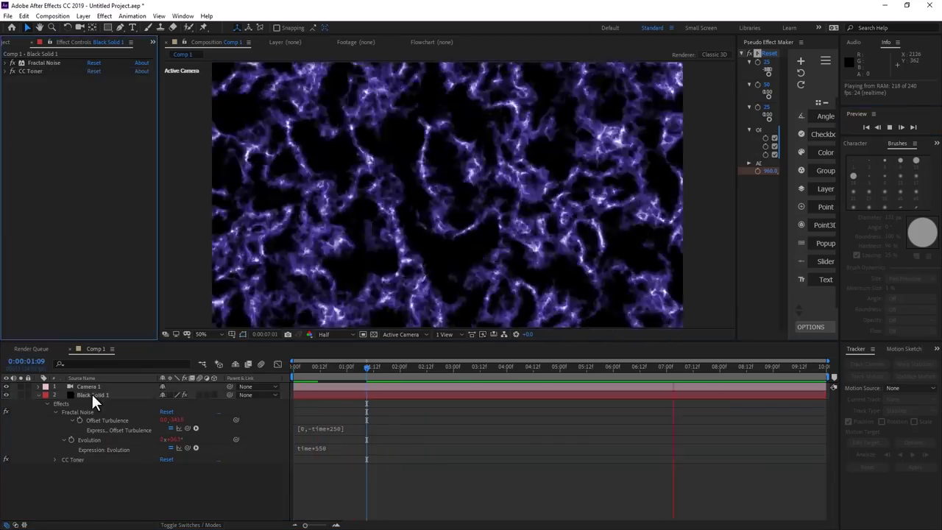
Step: Add Turbulent Displace to the noise layer and commit the Evolution expression time*550
right_click(65, 198)
mouse_move(148, 160)
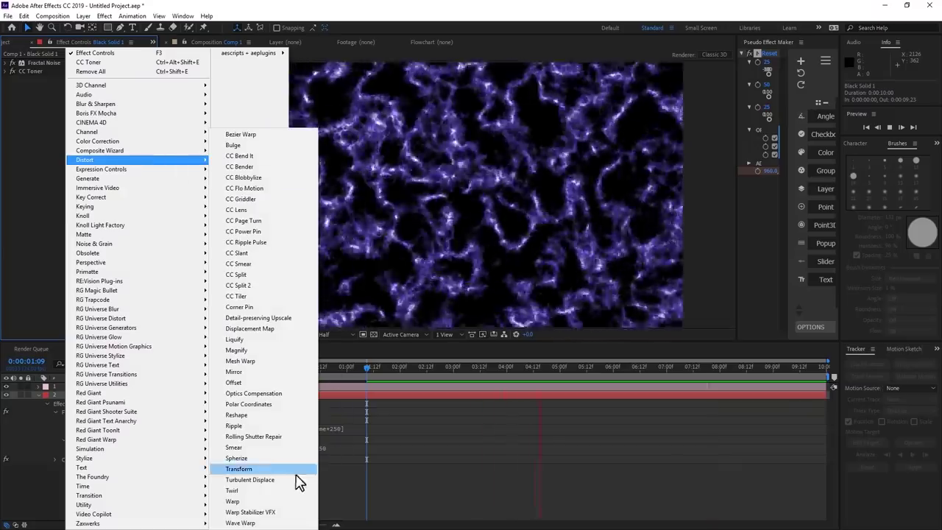
left_click(288, 480)
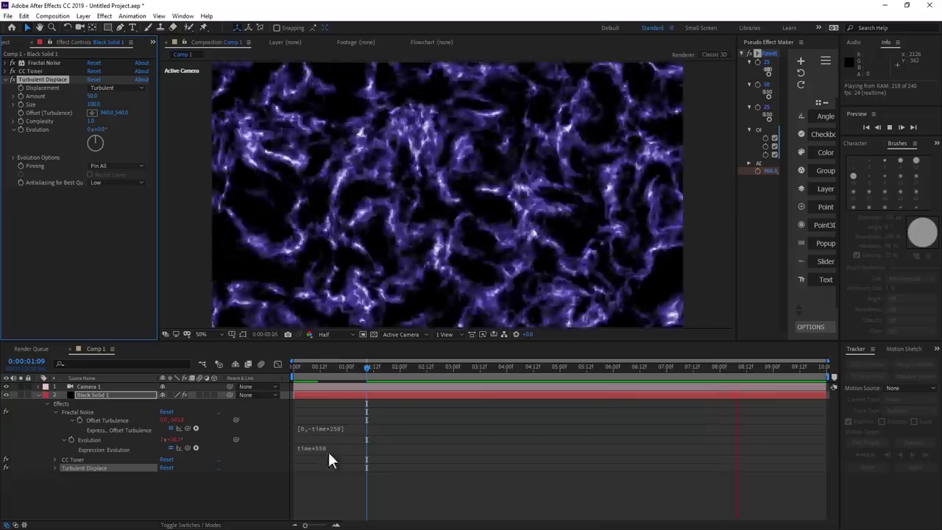
left_click(317, 447)
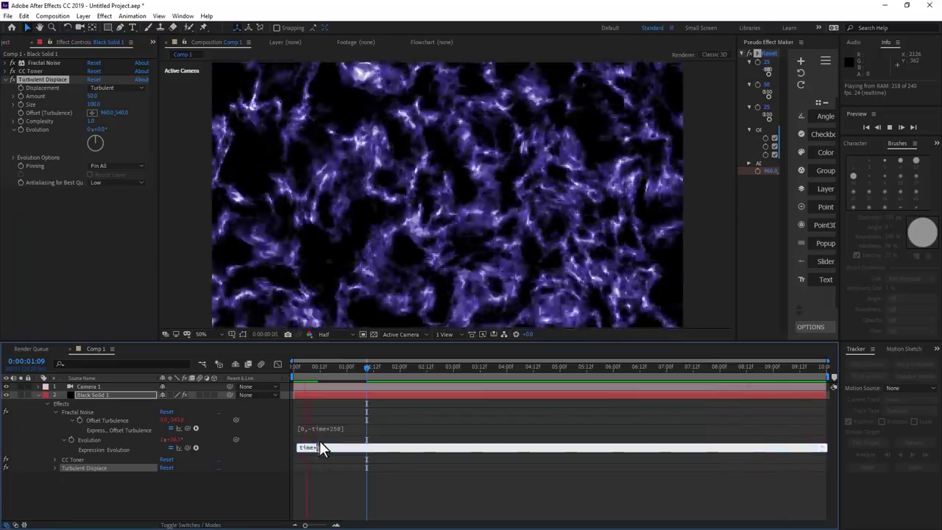
left_click(321, 437)
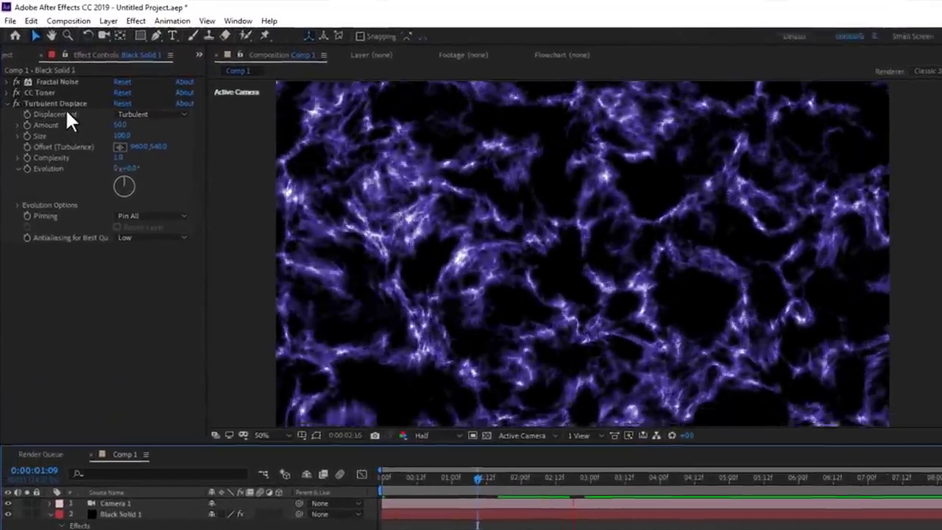
Step: Set Turbulent Displace to Twist with Size 175 and Amount 124, then duplicate it
left_click(65, 108)
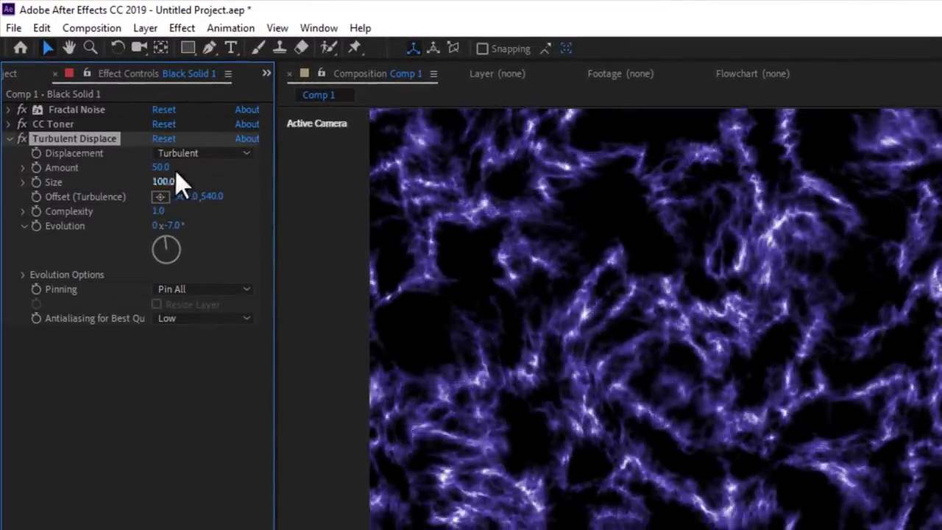
left_click(198, 154)
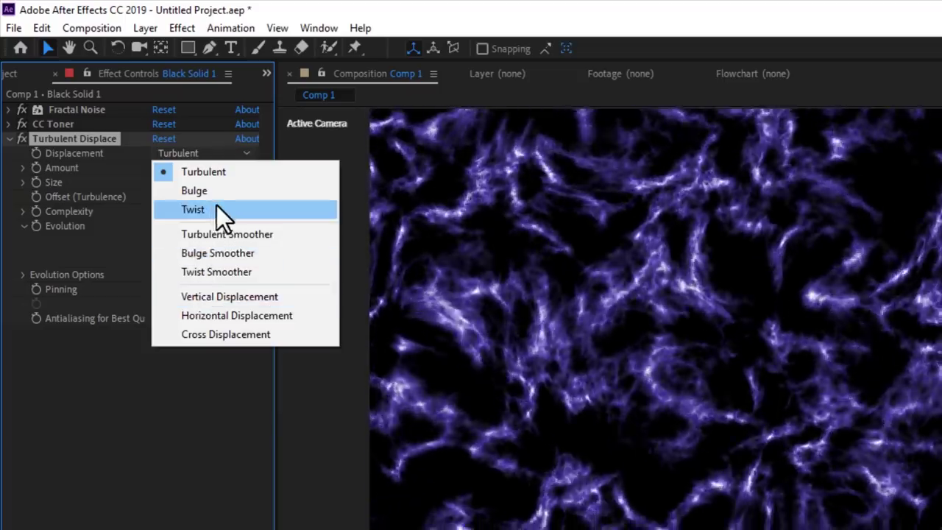
left_click(217, 208)
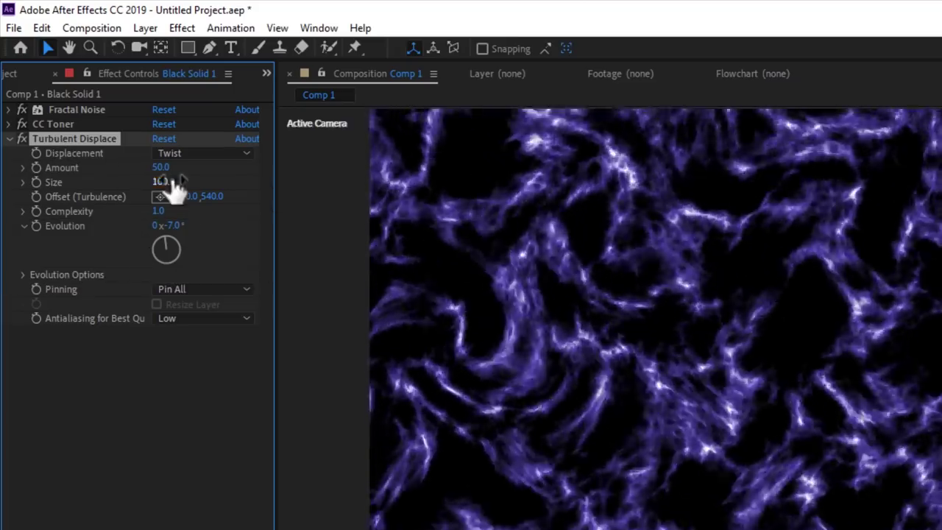
left_click_drag(173, 184, 162, 200)
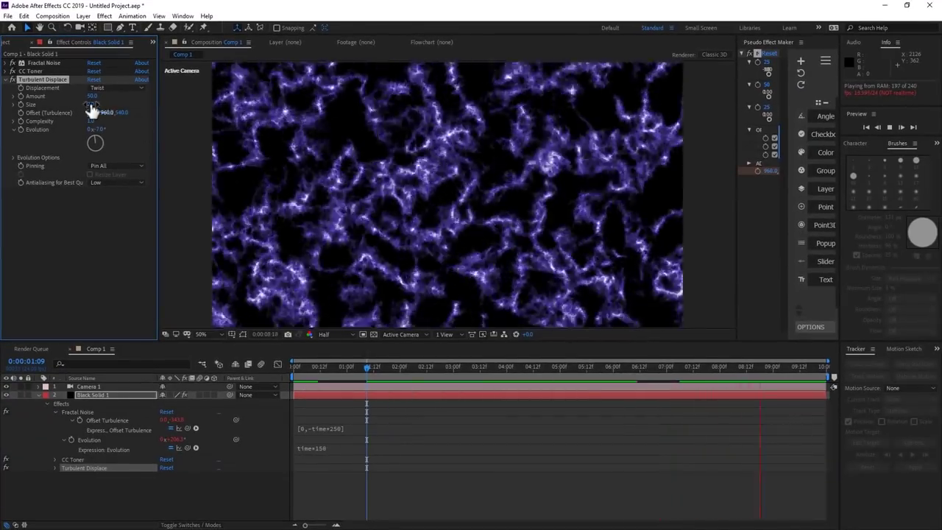
left_click_drag(92, 99, 95, 103)
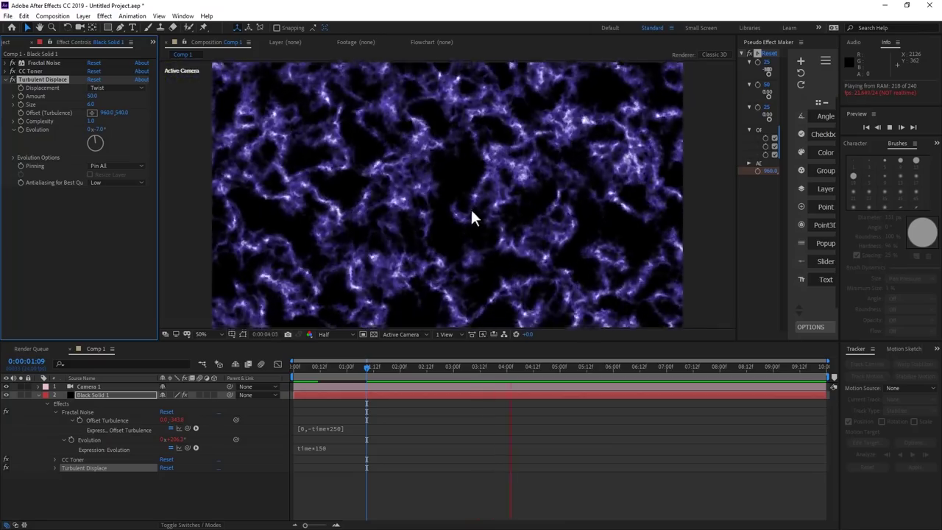
left_click_drag(92, 96, 135, 98)
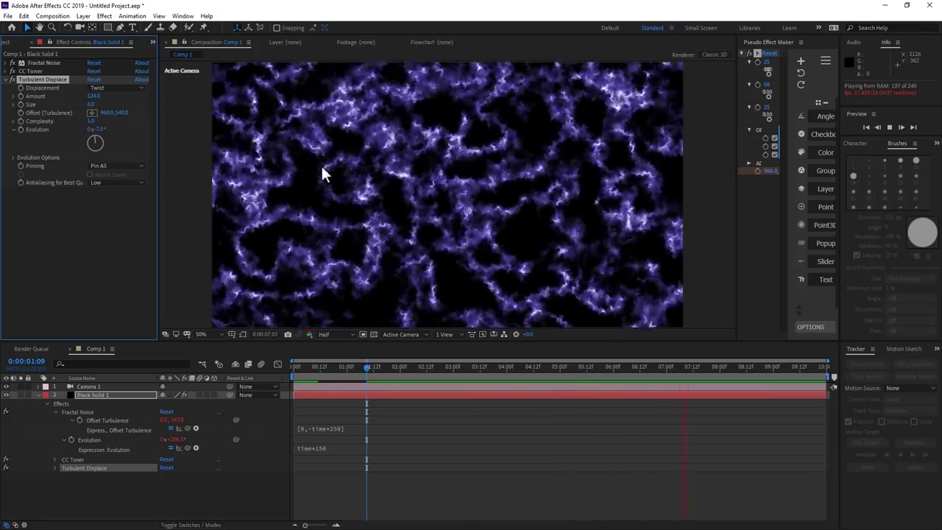
key("ctrl+d")
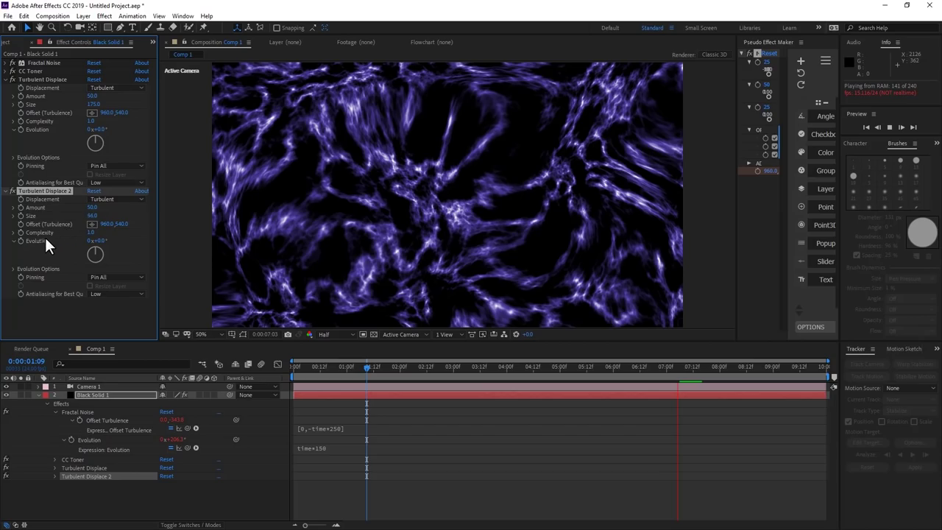
Step: Give Turbulent Displace 2 Size 9, move it above the original, and collapse all effects
type("9")
key("Return")
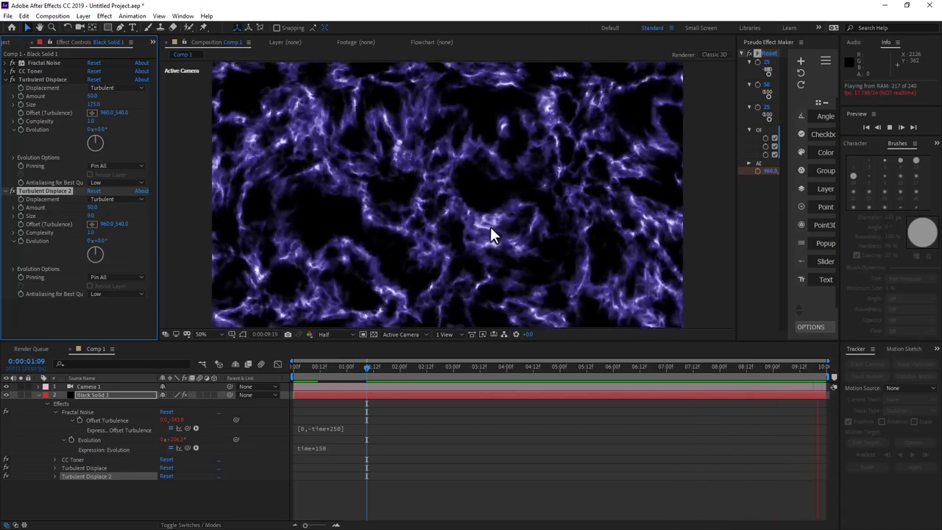
left_click_drag(40, 191, 64, 77)
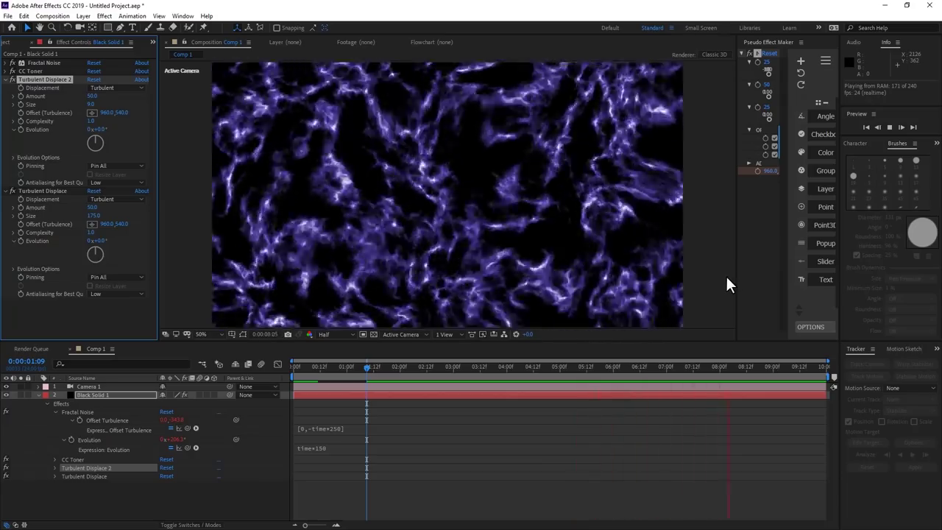
left_click(8, 84)
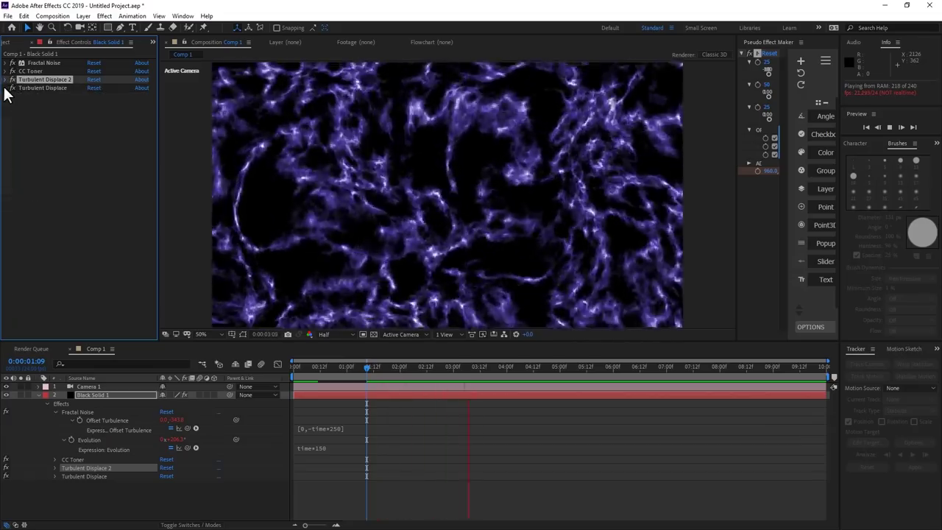
Step: Apply CC Vector Blur to the purple noise layer
right_click(99, 138)
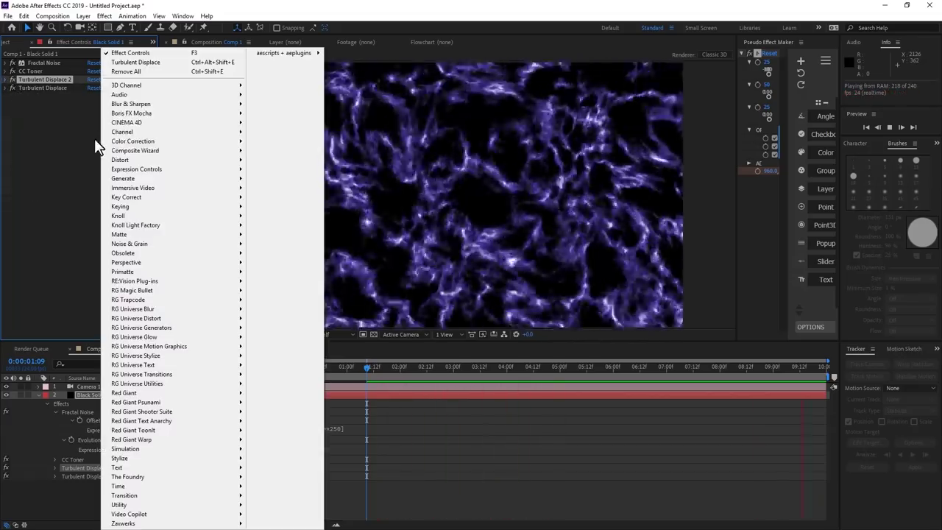
mouse_move(176, 109)
left_click(278, 169)
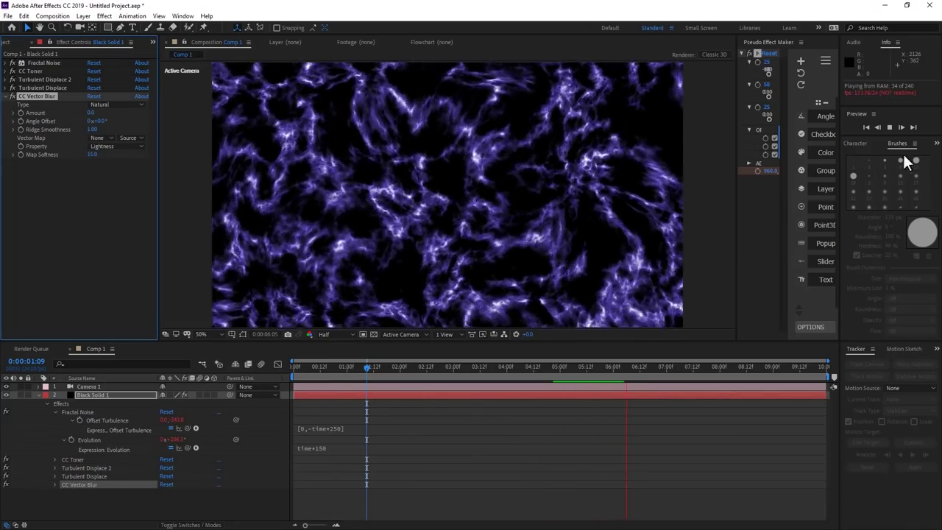
left_click(889, 128)
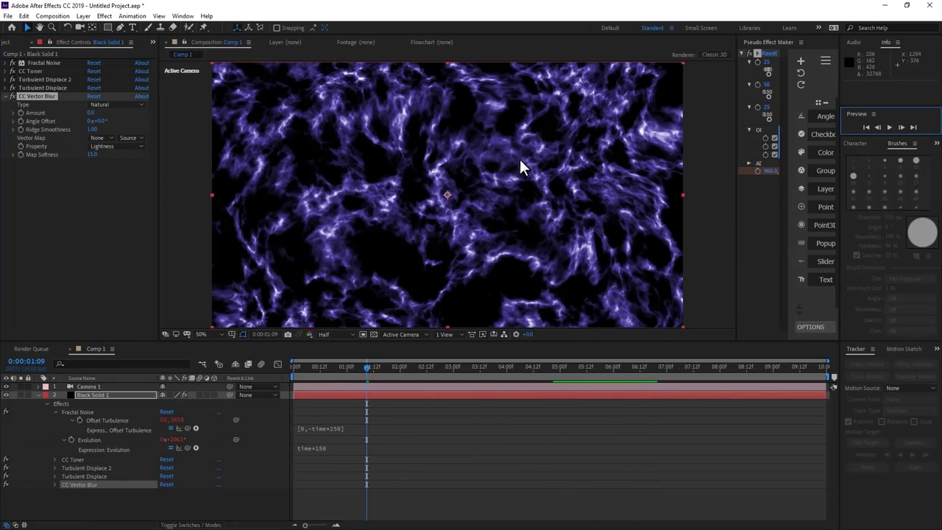
Step: Set the vector blur Amount to 18, preview it, then create a medium blue solid
left_click(94, 110)
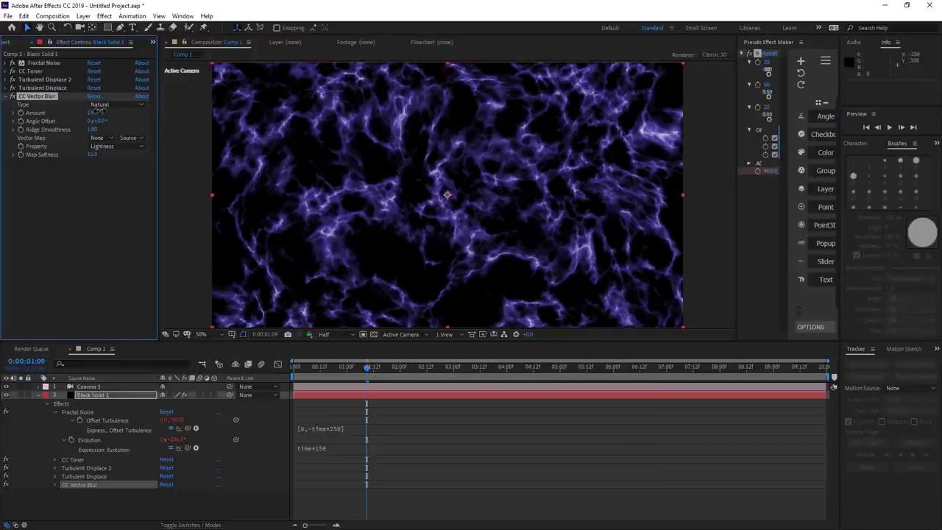
key("period")
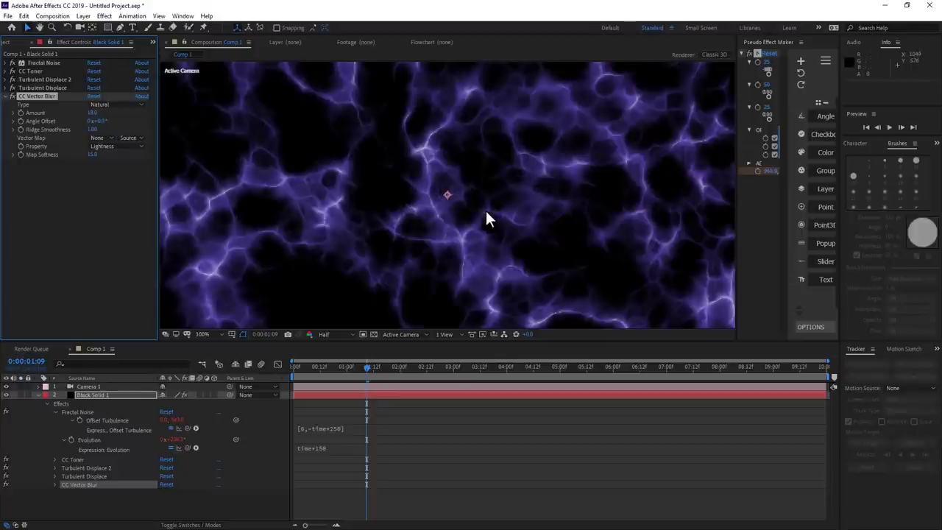
key("comma")
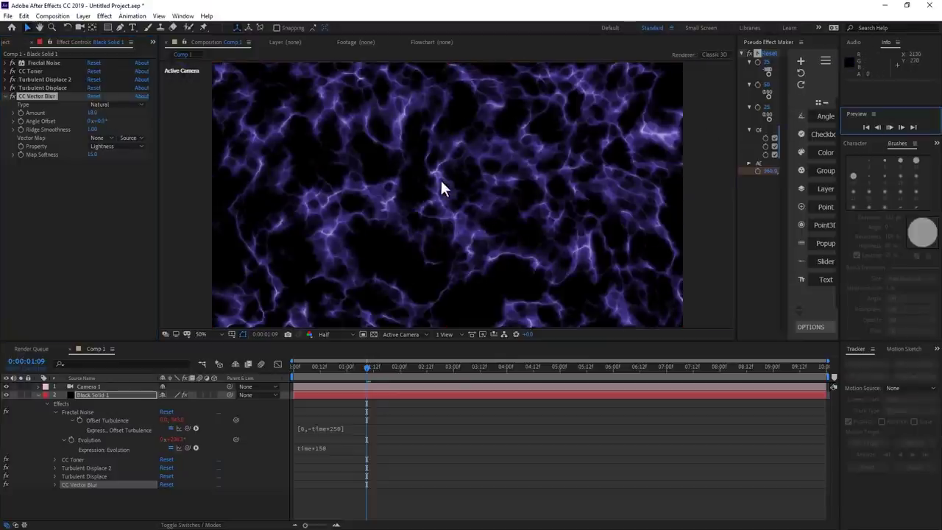
key("space")
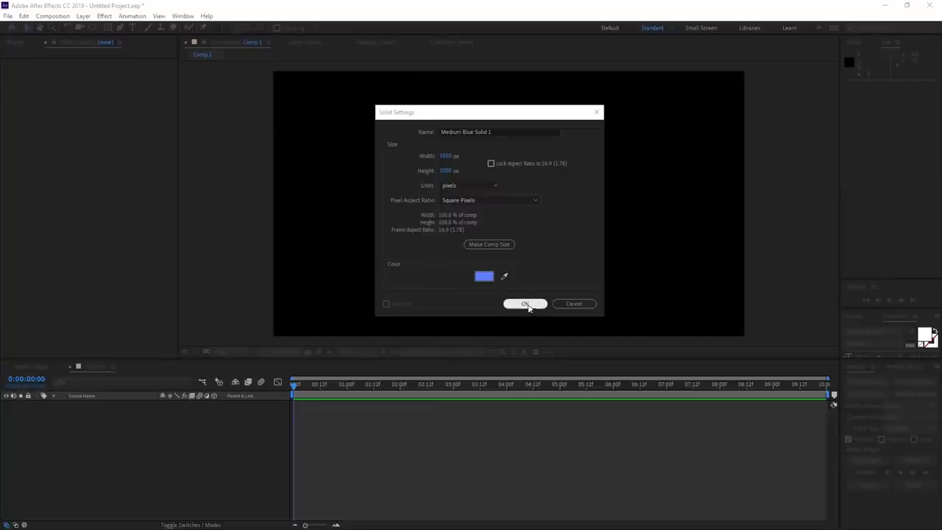
left_click(527, 305)
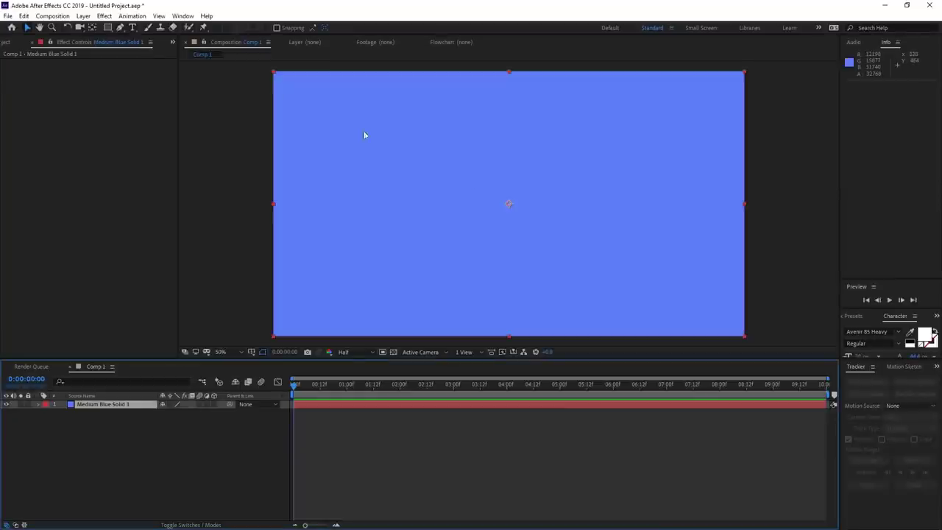
Step: Draw an elliptical mask on the blue solid and apply Roughen Edges
left_click_drag(427, 145, 598, 283)
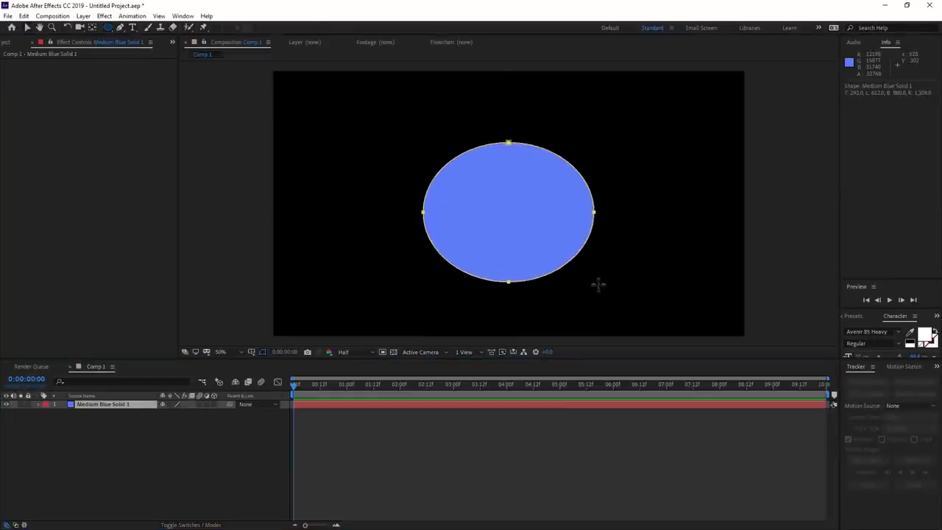
right_click(528, 230)
mouse_move(552, 379)
mouse_move(661, 458)
left_click(822, 415)
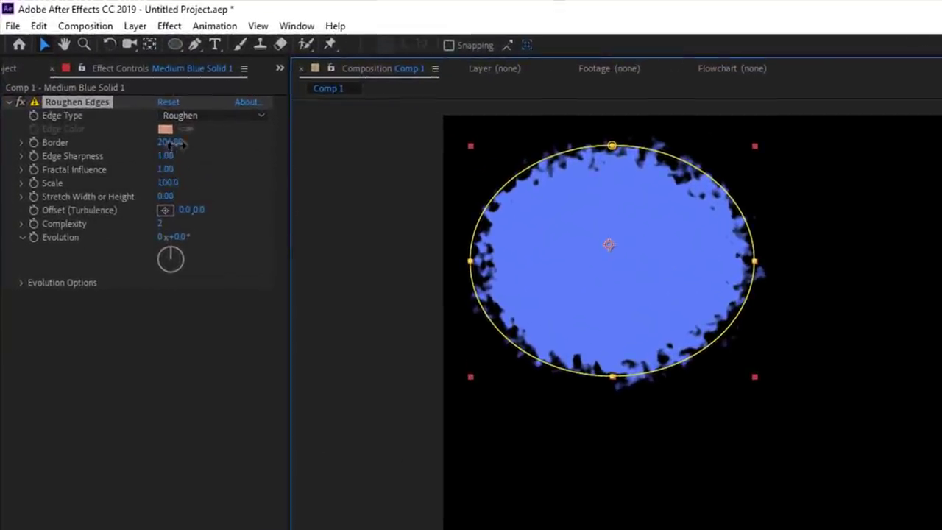
Step: Raise Roughen Edges Border to about 231.8, set Edge Type to Spiky, adjust Scale and Evolution
left_click_drag(177, 144, 241, 142)
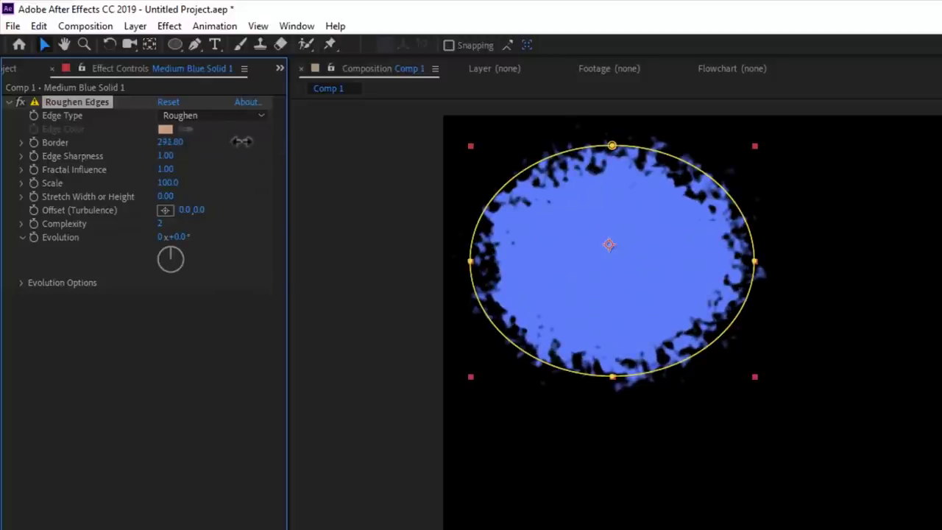
left_click(217, 117)
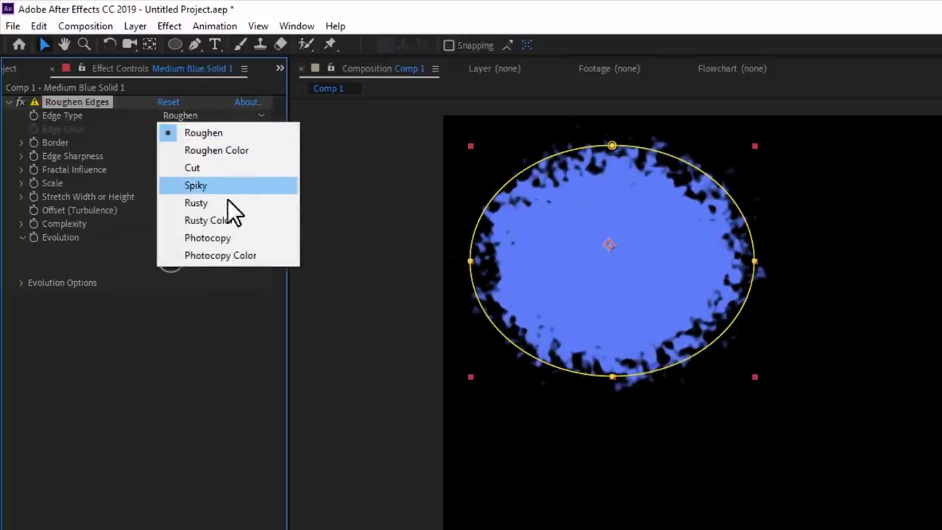
left_click(220, 187)
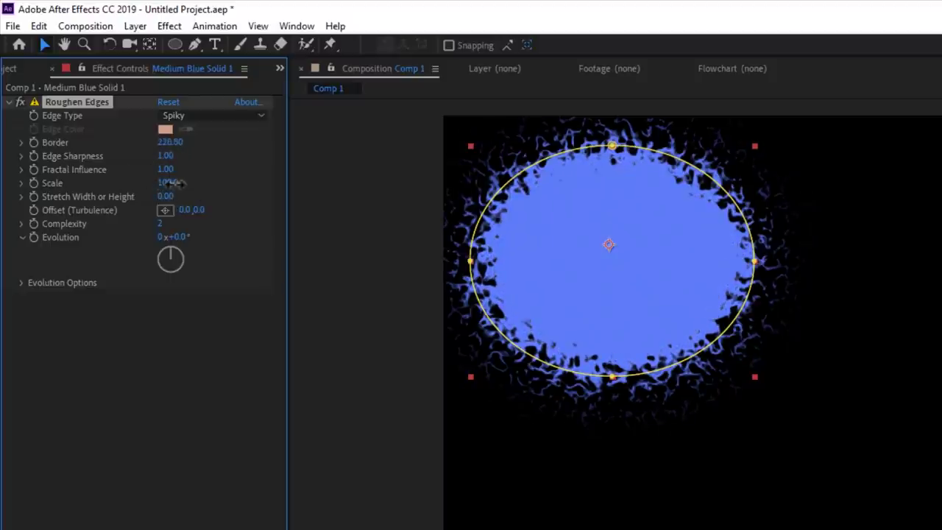
mouse_move(177, 183)
left_mouse_down()
mouse_move(212, 182)
mouse_move(186, 183)
left_mouse_up()
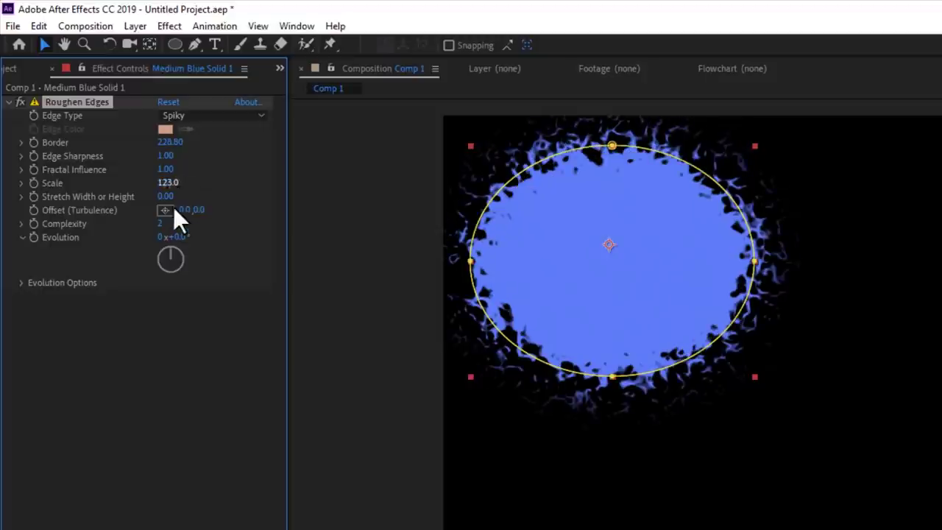
mouse_move(172, 251)
left_mouse_down()
mouse_move(210, 301)
mouse_move(166, 315)
mouse_move(114, 301)
mouse_move(106, 246)
mouse_move(151, 219)
left_mouse_up()
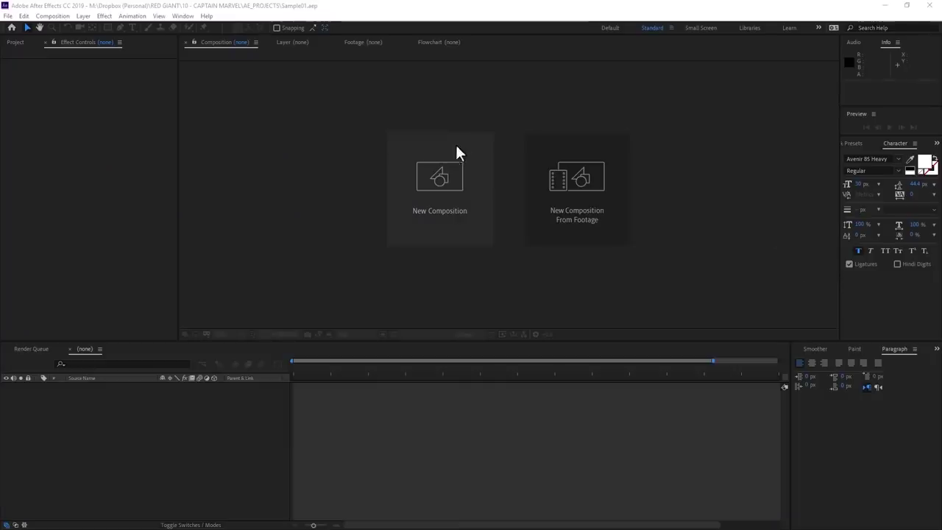
Step: Create a 1920×1080 composition and add a solid named ENERGY
left_click(475, 212)
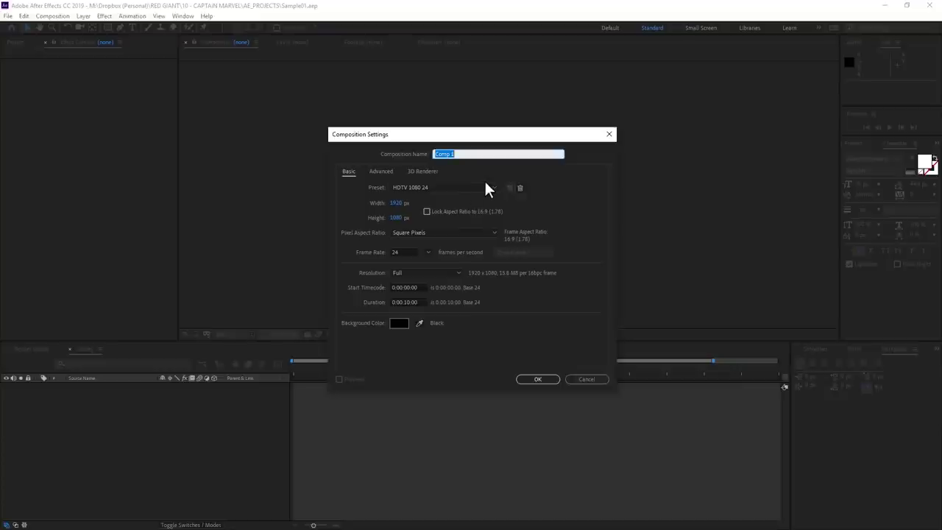
left_click(550, 379)
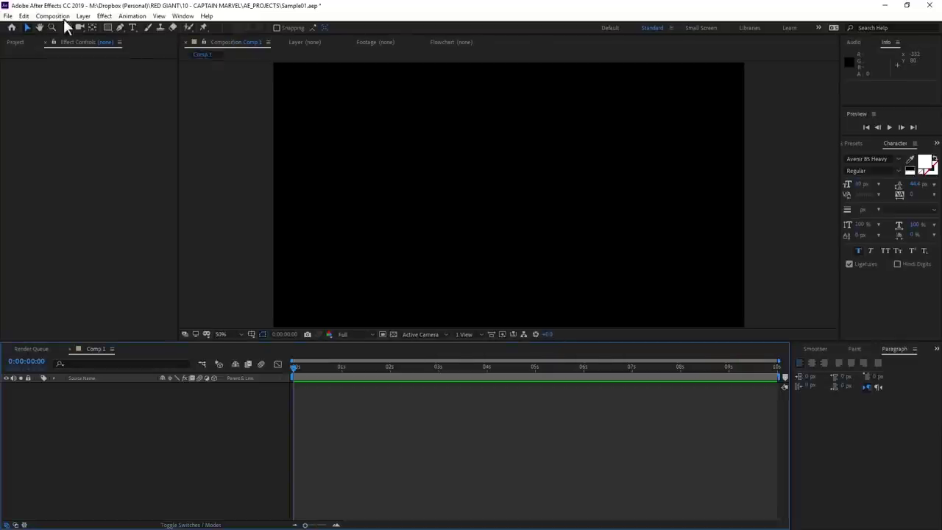
left_click(86, 17)
mouse_move(100, 27)
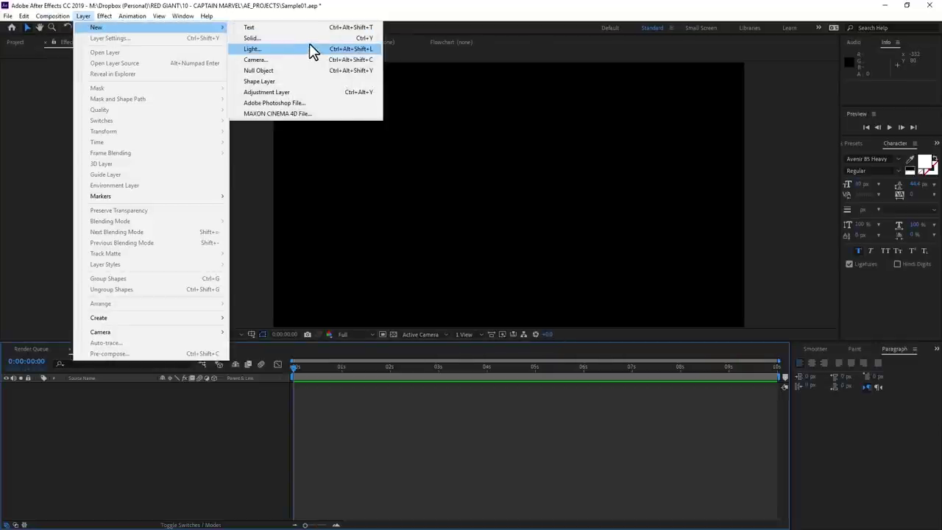
left_click(313, 38)
type("B")
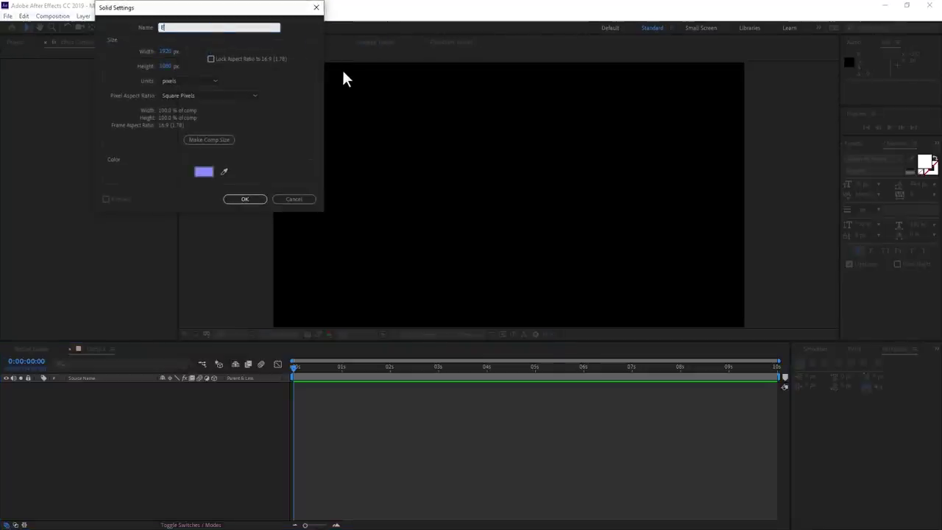
type("GY")
key("Return")
Step: Draw a closed, curved four-point pen mask forming a crescent on ENERGY
left_click_drag(454, 137, 493, 138)
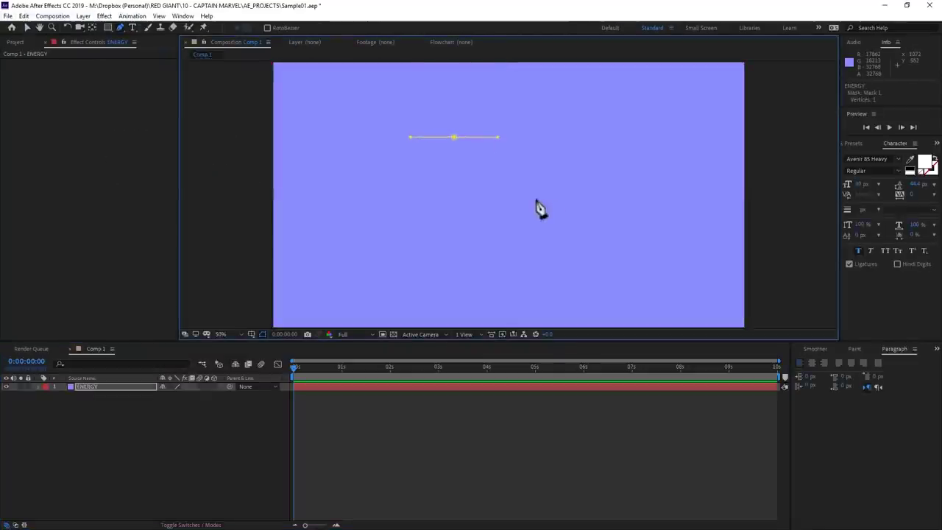
left_click_drag(535, 197, 535, 227)
left_click_drag(458, 263, 410, 267)
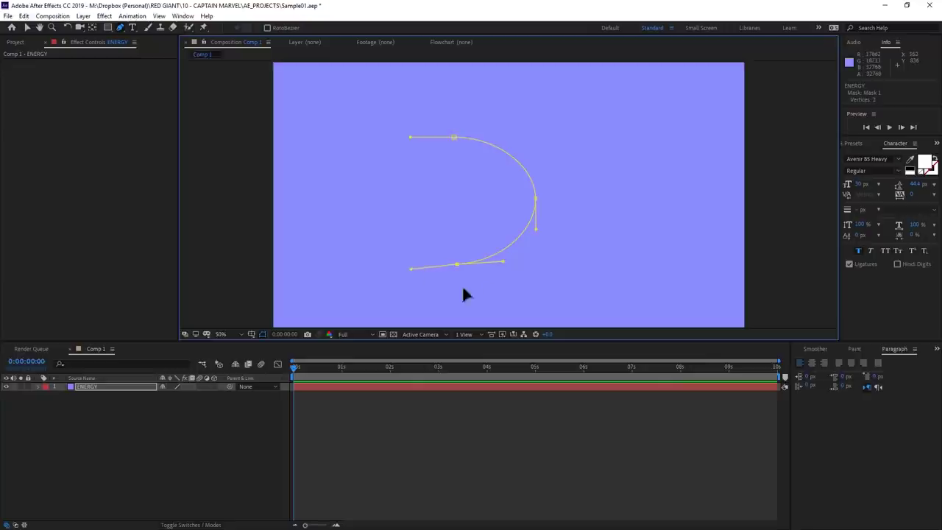
left_click(455, 138)
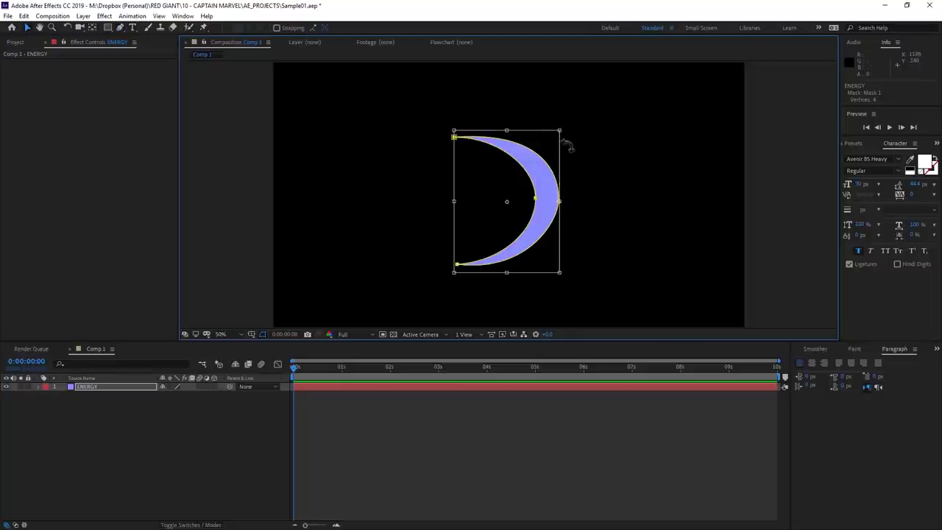
Step: Reshape the crescent mask narrower and taller and reveal ENERGY's mask properties
key("comma")
left_click_drag(635, 59, 658, 183)
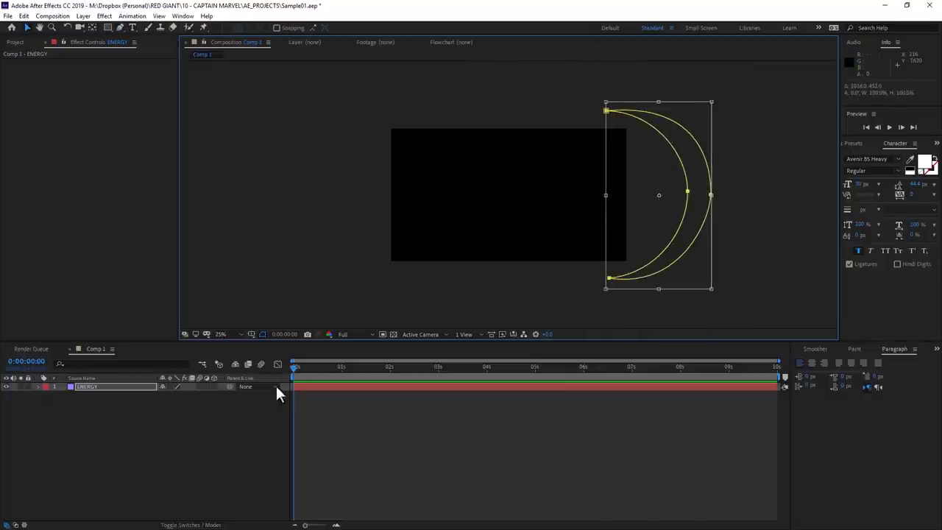
left_click(38, 387)
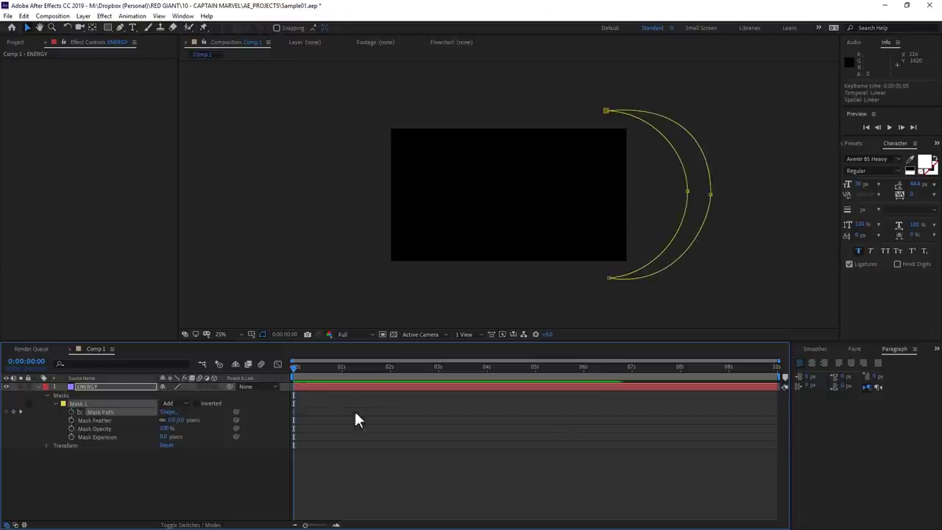
Step: Keyframe a small crescent left of the frame, preview the sweep, and return to frame 15
left_click_drag(708, 96, 679, 161)
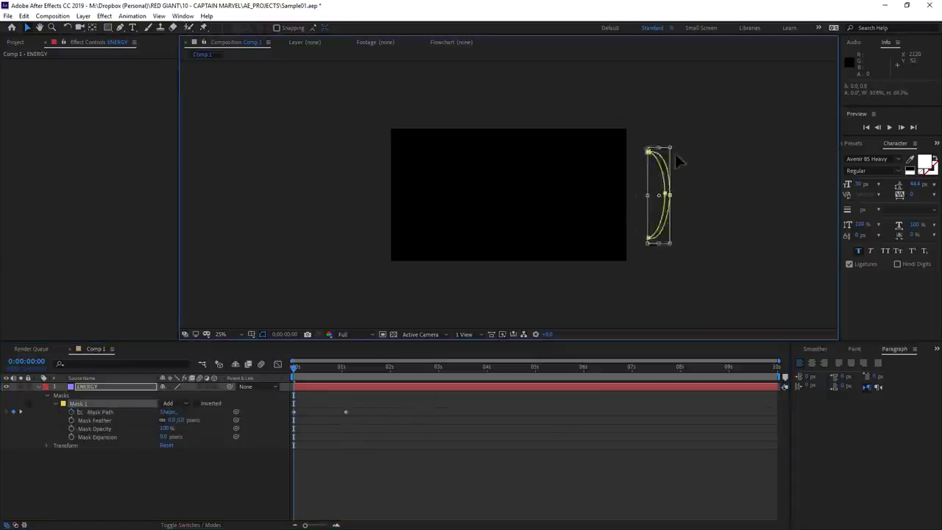
left_click_drag(667, 197, 386, 203)
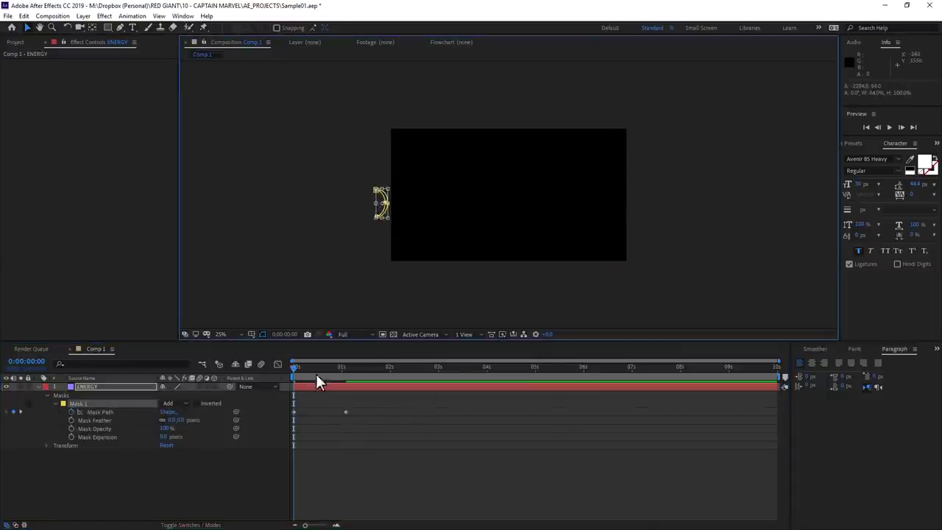
left_click(889, 127)
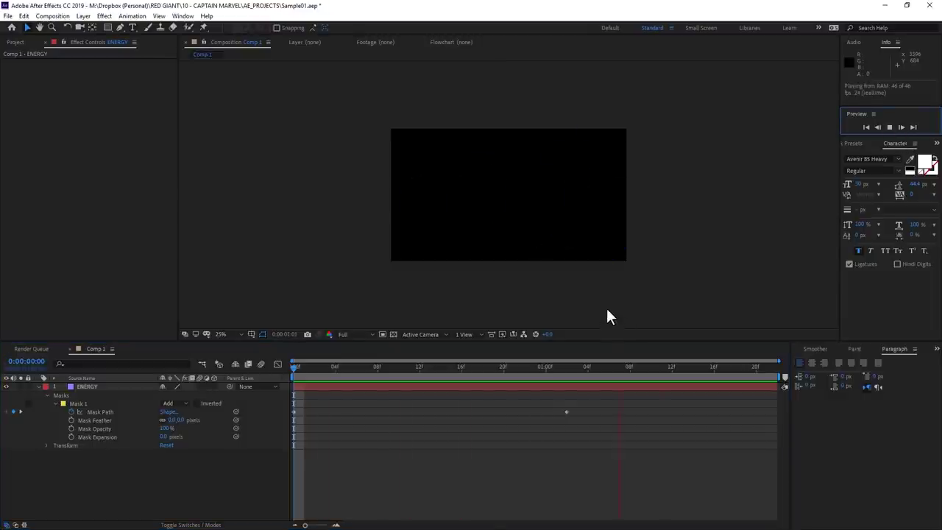
left_click_drag(406, 366, 451, 367)
Step: Add Roughen Edges to the crescent with Spiky edge type and larger Border and Scale
key("period")
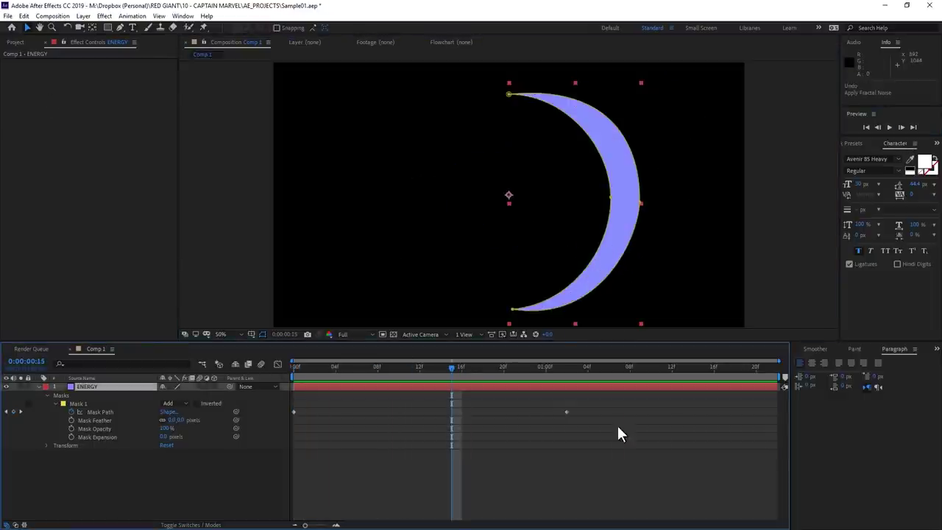
right_click(96, 122)
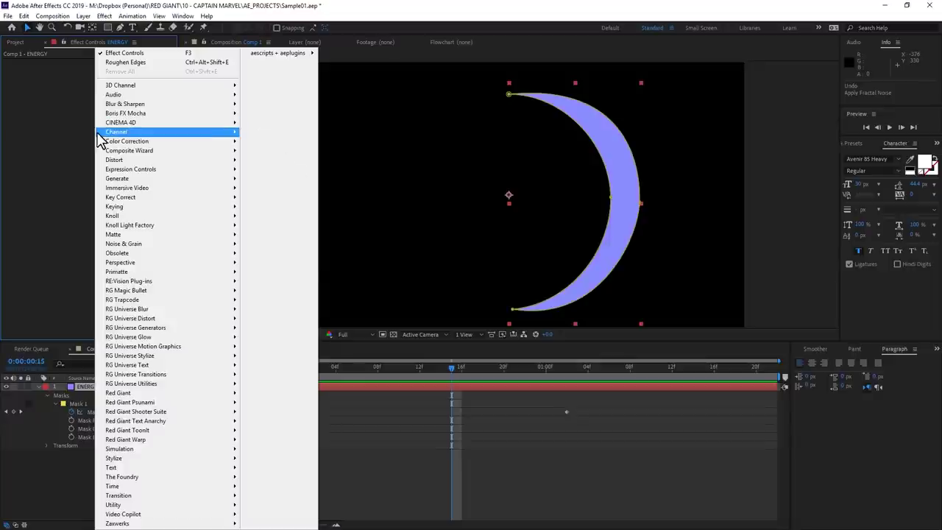
mouse_move(232, 457)
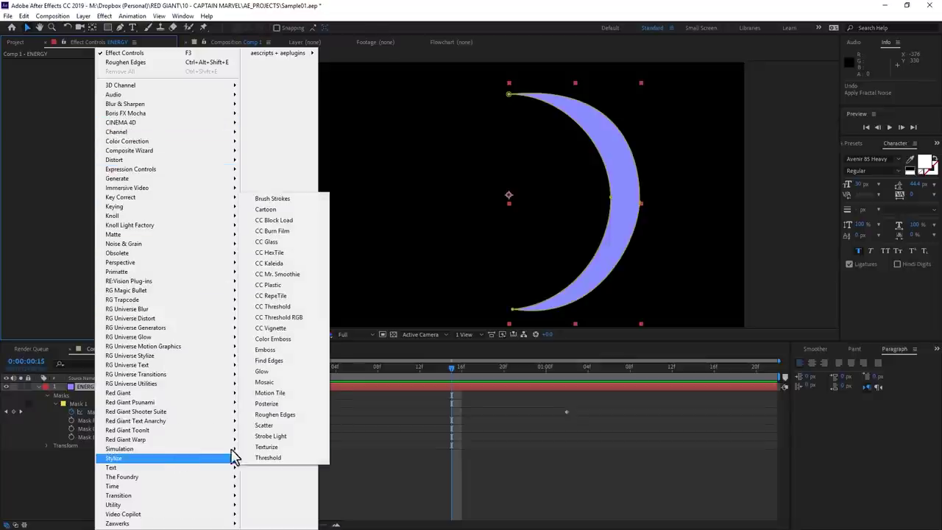
left_click(294, 416)
left_click(136, 71)
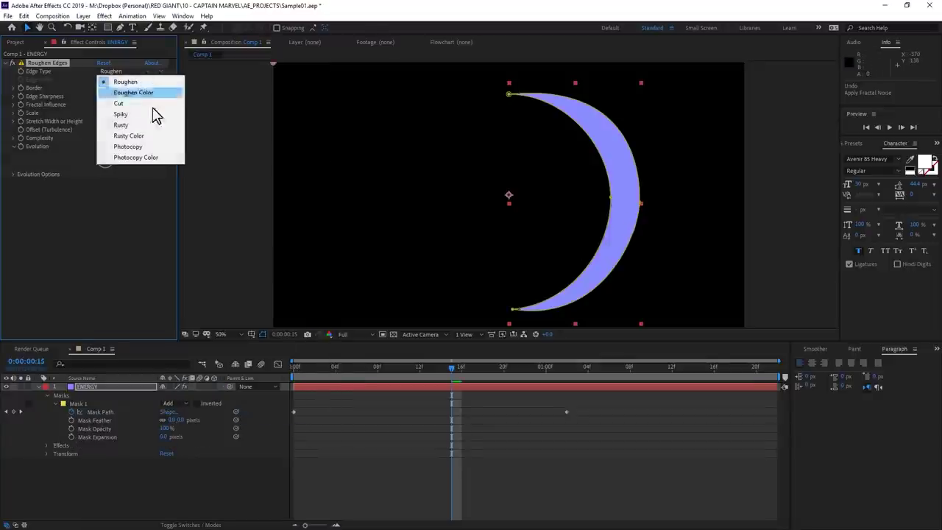
left_click(121, 114)
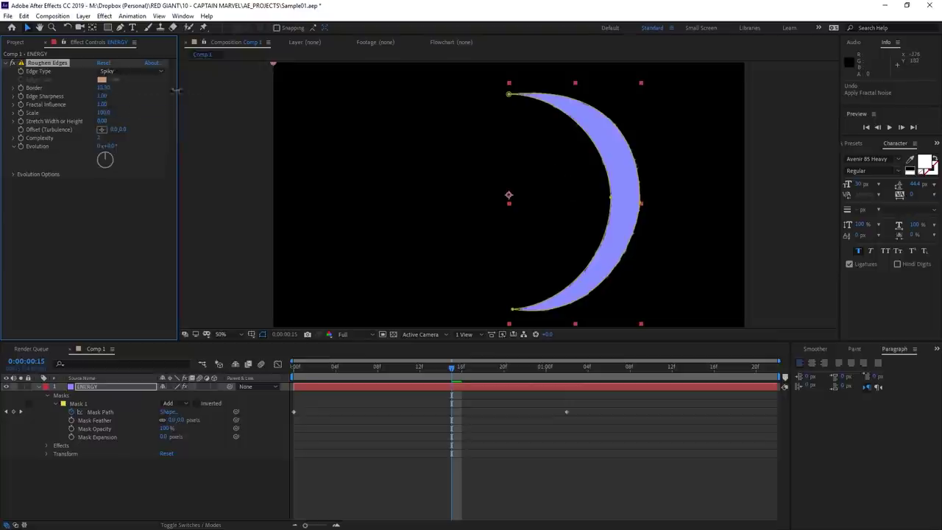
left_click_drag(175, 90, 760, 147)
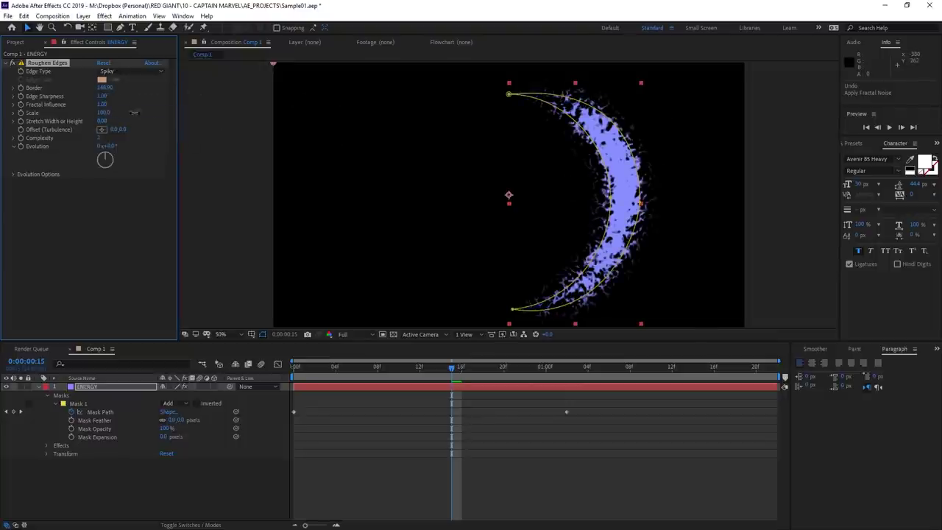
left_click_drag(135, 113, 241, 114)
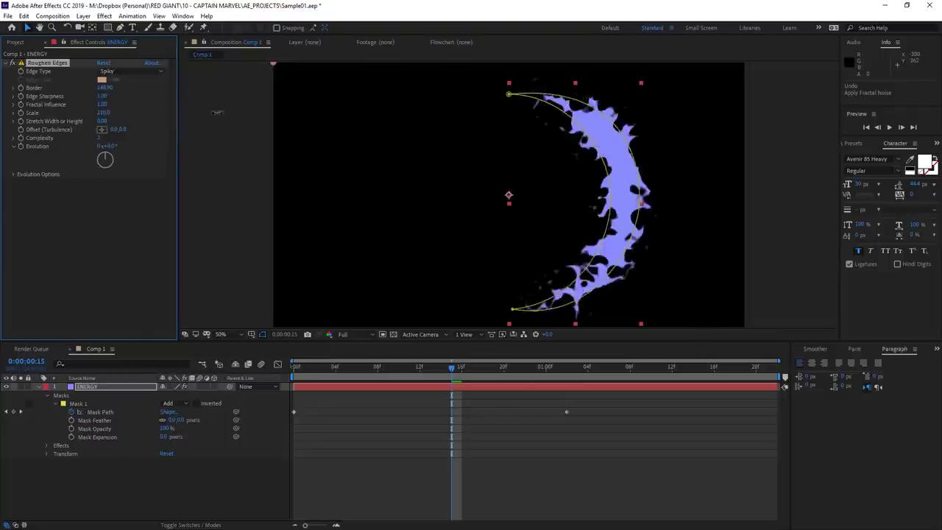
Step: At frame 14, add Fractal Noise to the crescent
left_click(440, 366)
right_click(68, 241)
mouse_move(202, 246)
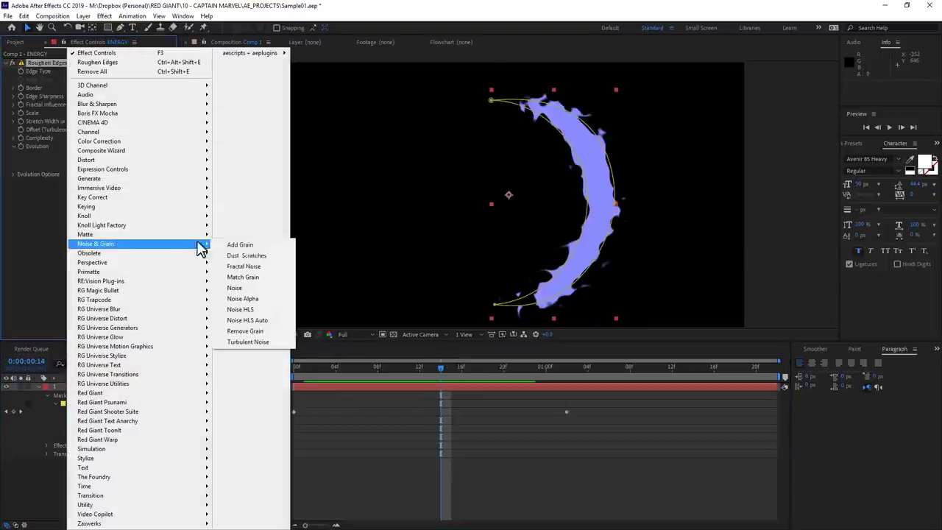
left_click(274, 269)
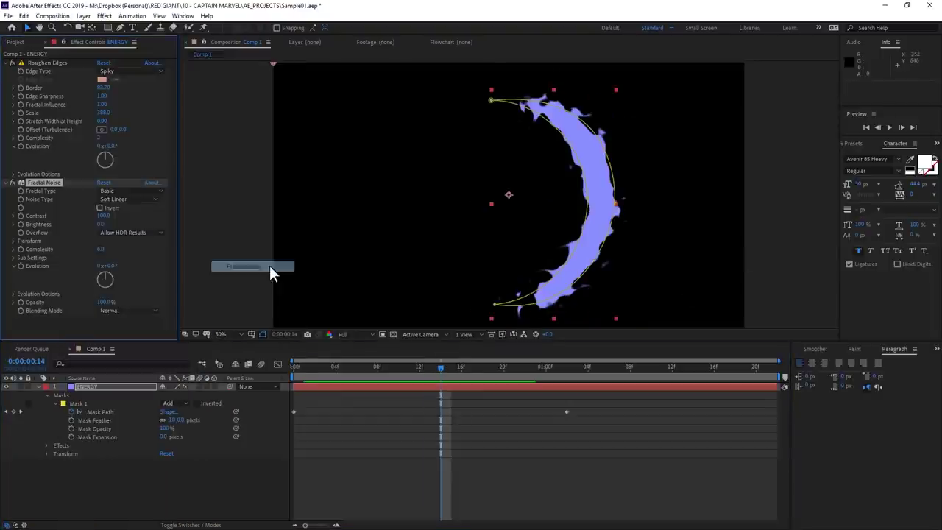
Step: Set Fractal Type to Dynamic Progressive, raise Contrast, adjust Brightness, and check the animation
left_click(123, 200)
left_click(118, 190)
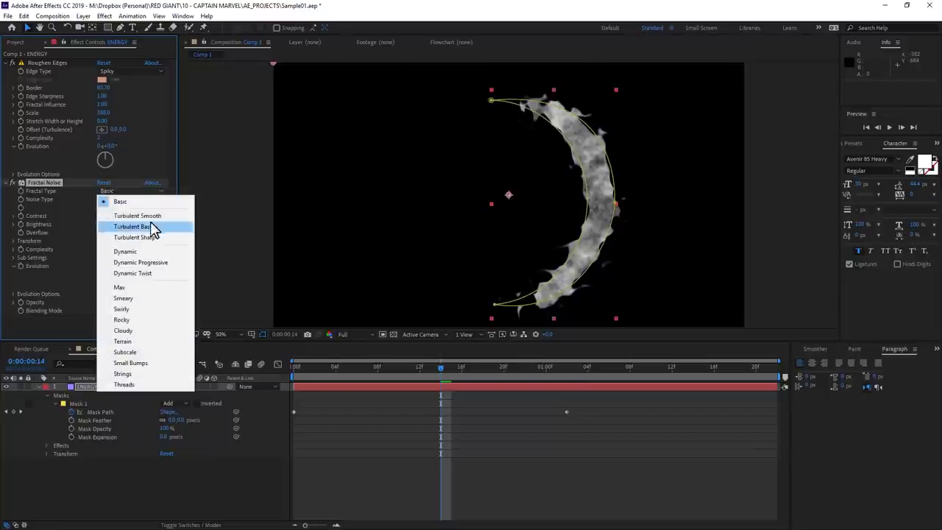
left_click(159, 263)
left_click_drag(104, 217, 170, 212)
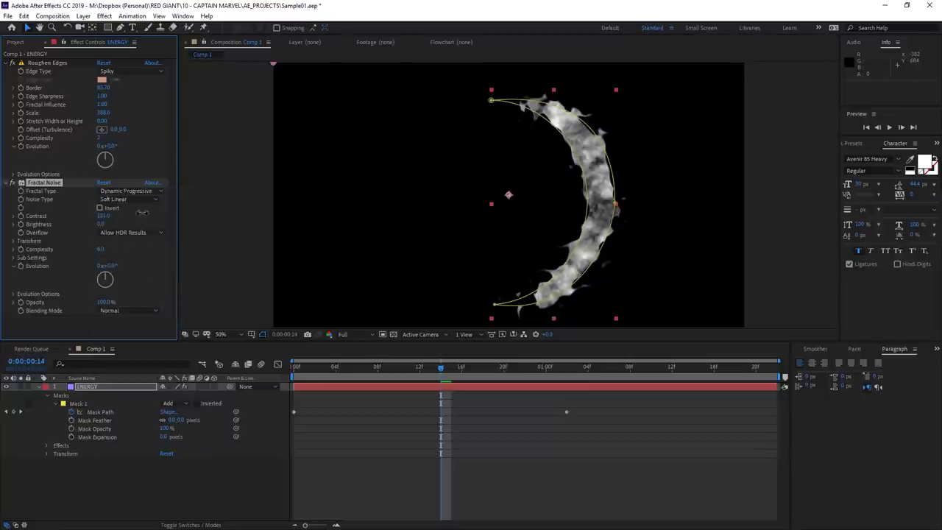
left_click_drag(103, 224, 104, 223)
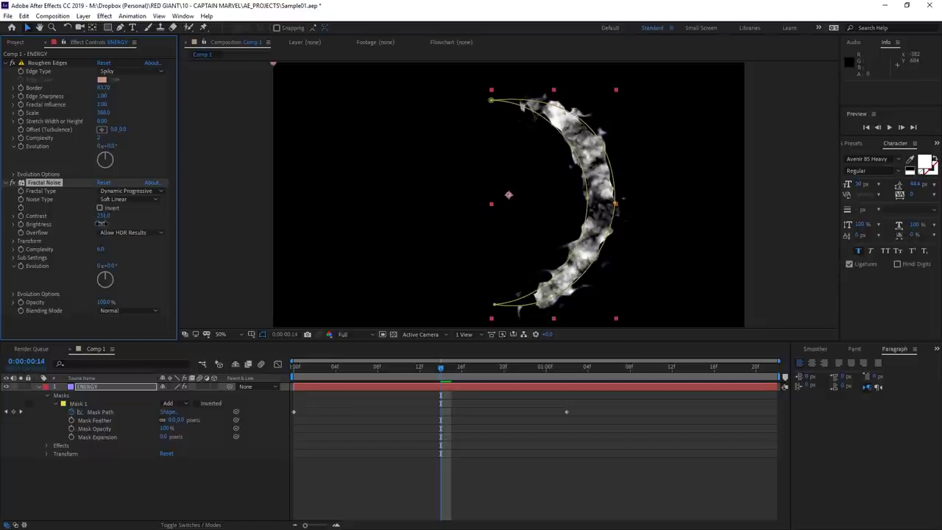
left_click_drag(296, 366, 420, 366)
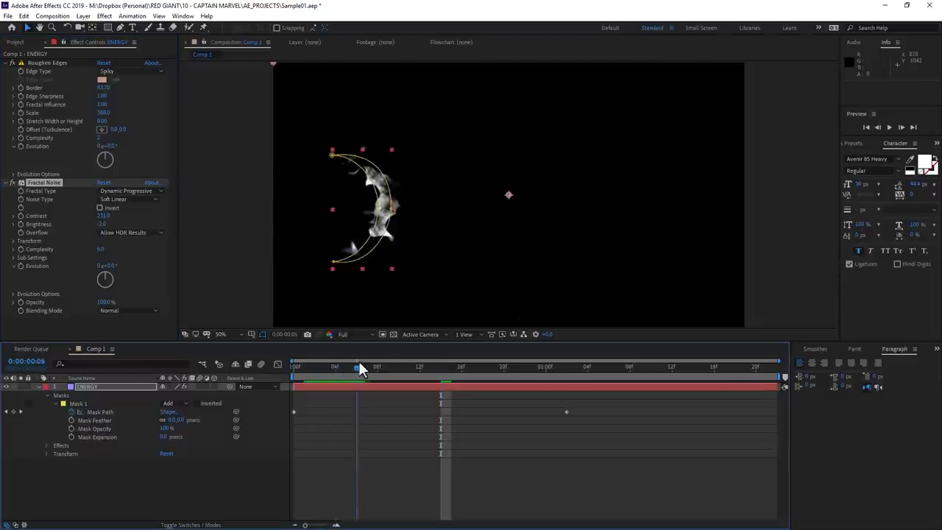
Step: Add Turbulent Displace with a higher Amount and preview the distorted crescent from the start
key("ctrl+grave")
right_click(40, 128)
mouse_move(63, 149)
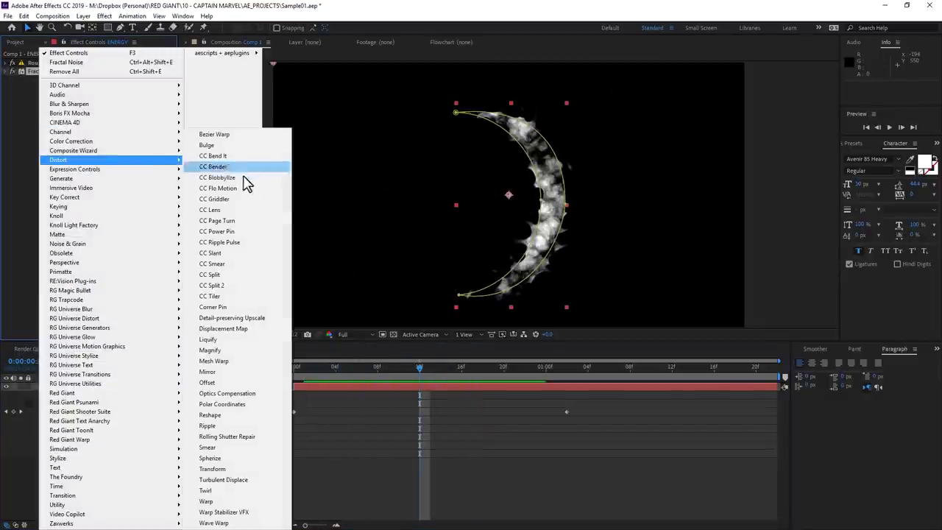
left_click(265, 480)
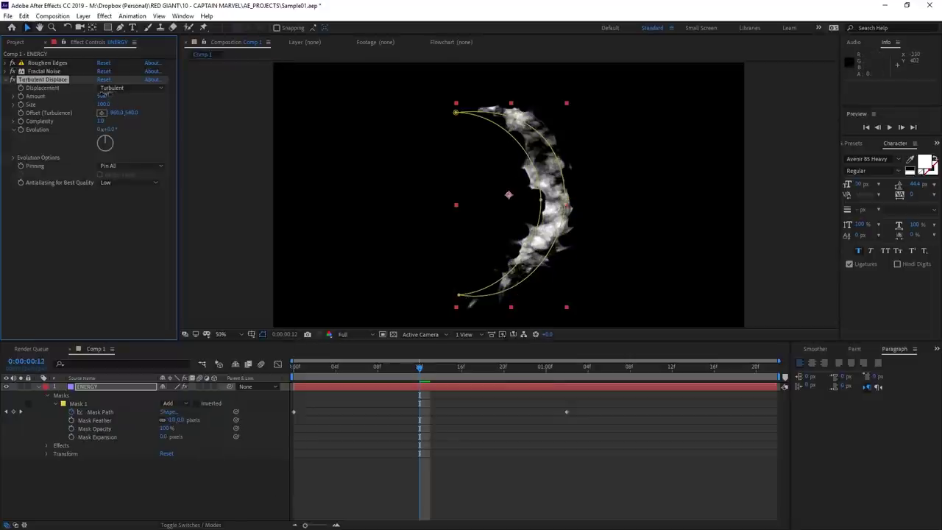
mouse_move(103, 96)
left_mouse_down()
mouse_move(148, 105)
mouse_move(110, 105)
left_mouse_up()
key("Home")
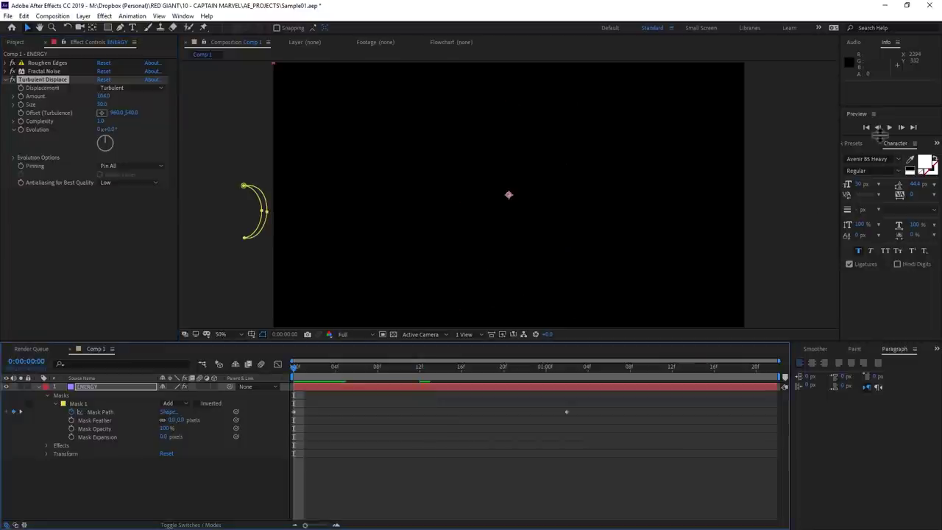
left_click(889, 127)
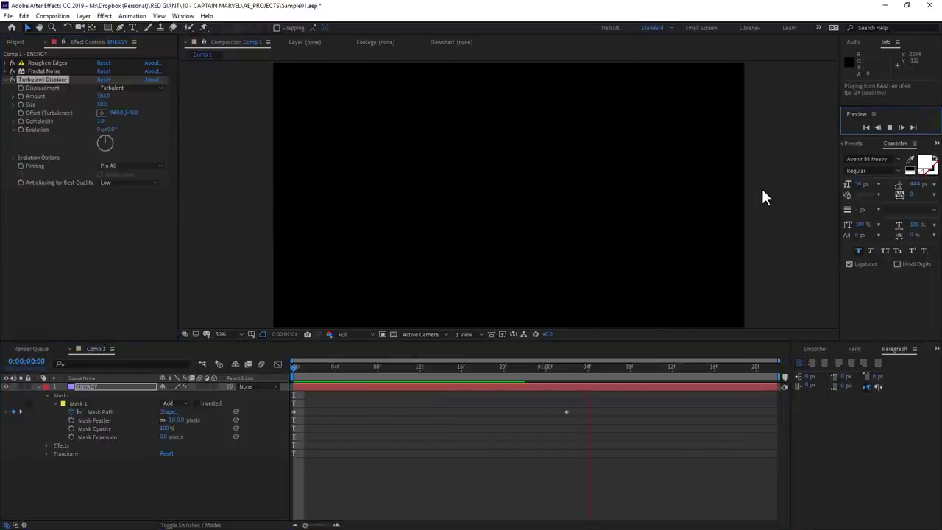
key("space")
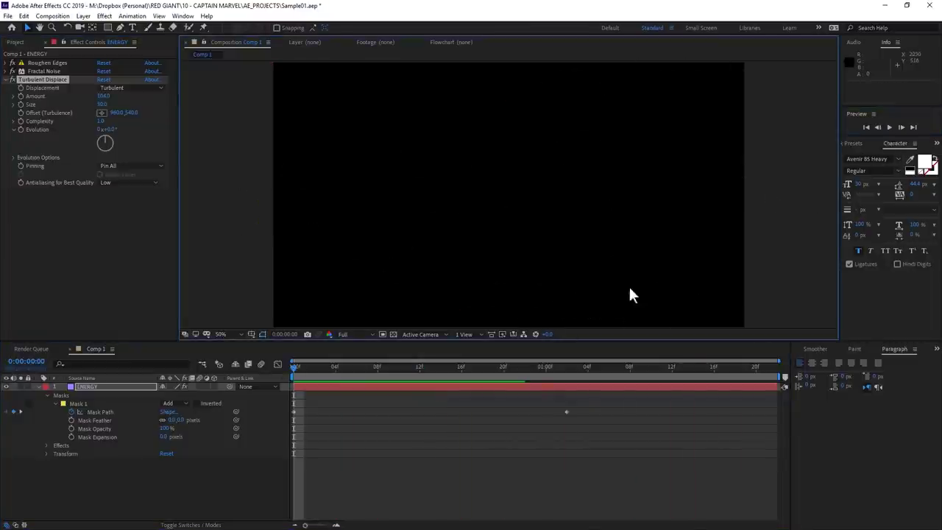
left_click(420, 366)
Step: Apply CC Vector Blur to the crescent via the effect search 'vec'
key("ctrl+space")
type("vec")
key("Return")
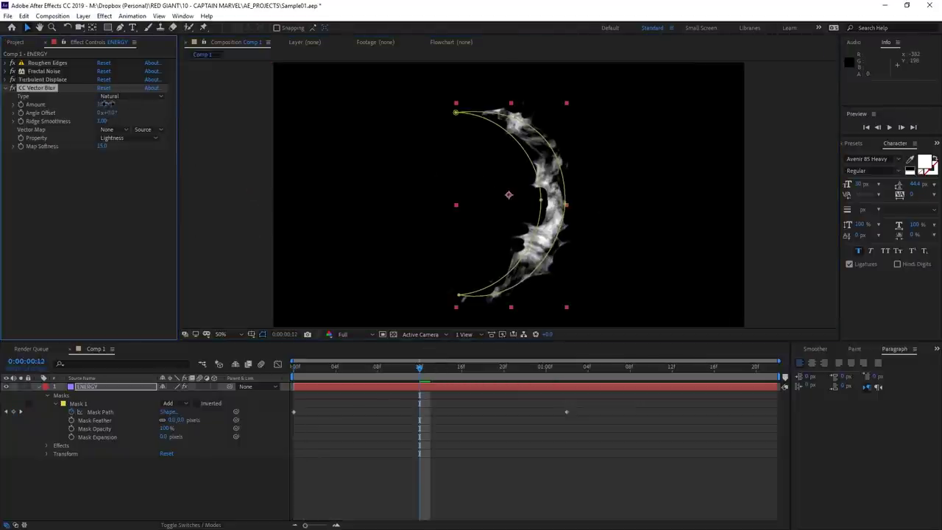
Step: Increase the CC Vector Blur Amount to smear the smoke and inspect the detail
left_click_drag(107, 103, 110, 104)
key("slash")
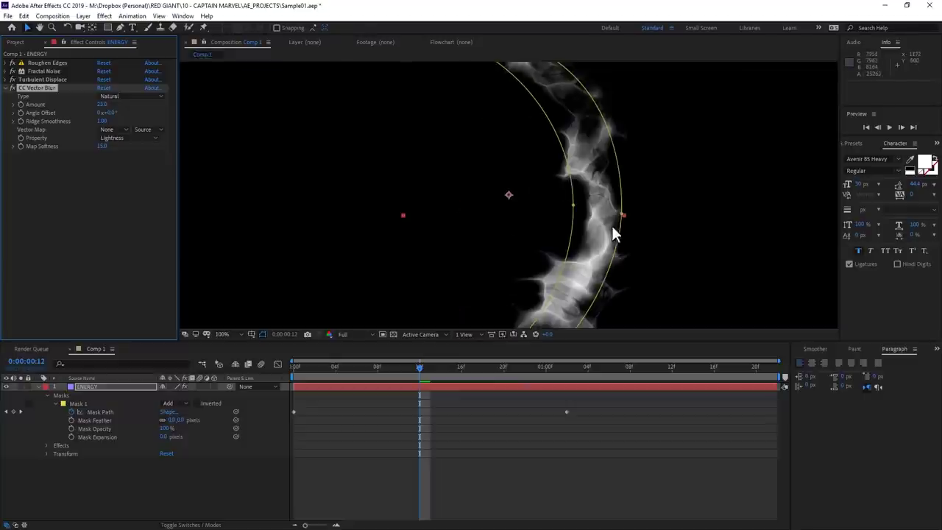
key("comma")
key("comma")
Step: Apply CC Toner and set its Midtones to a light, desaturated purple
key("ctrl+space")
type("toner")
key("Return")
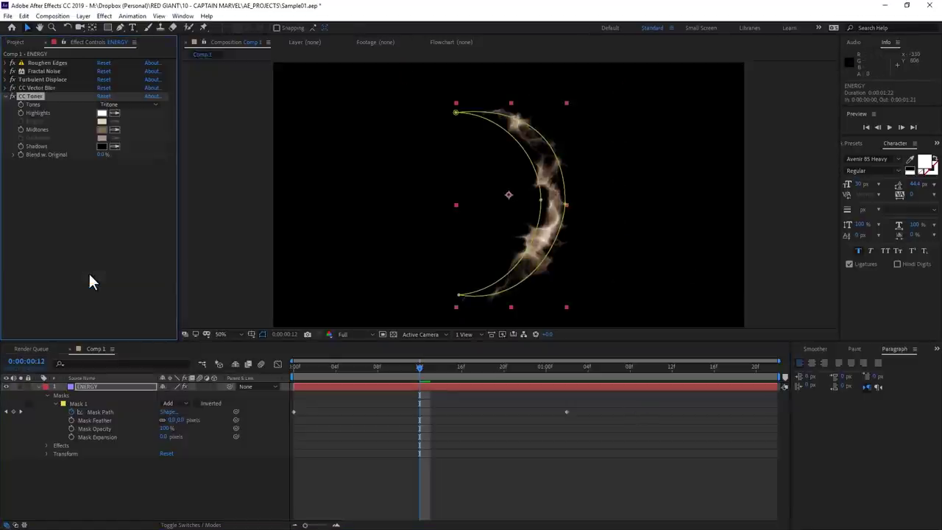
left_click(102, 129)
left_click_drag(704, 362, 707, 401)
left_click_drag(663, 374, 630, 379)
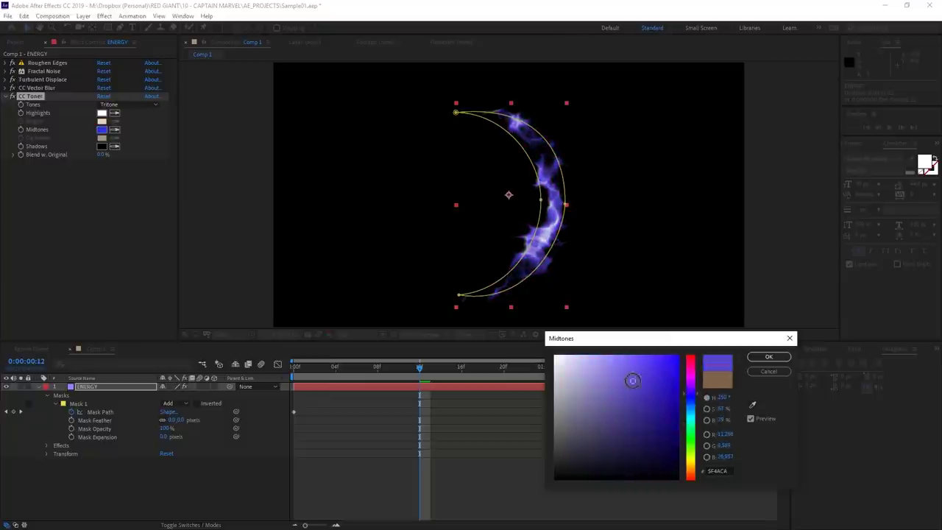
key("Return")
Step: Add a Glow effect and duplicate it into Glow 2
key("ctrl+space")
type("glow")
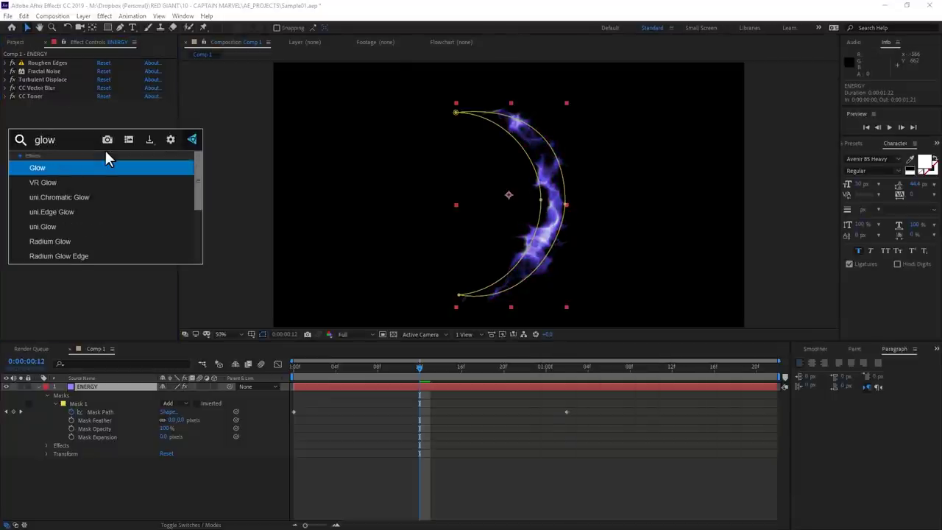
key("Return")
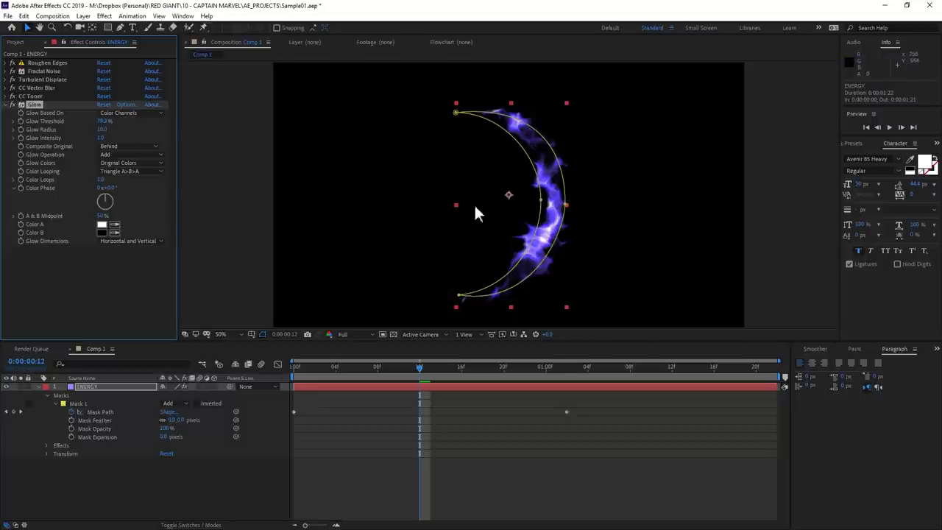
key("ctrl+d")
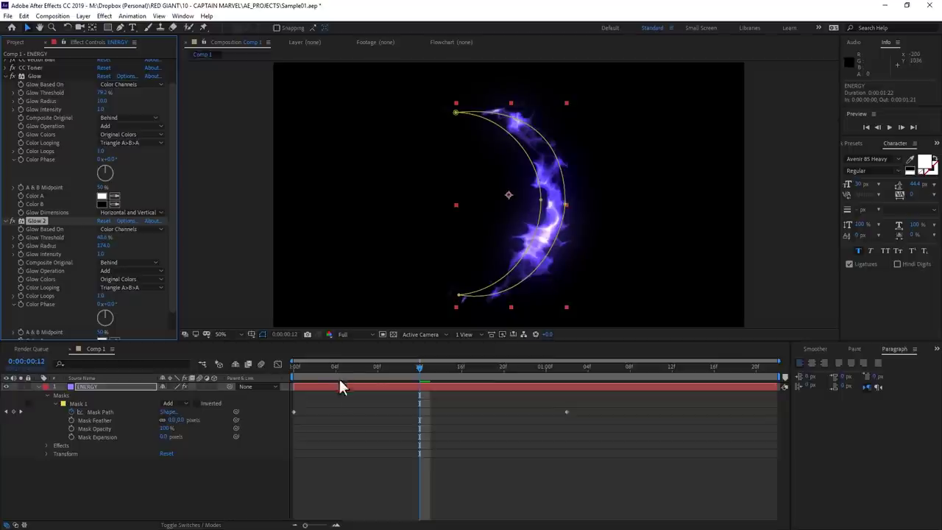
Step: Preview the glow, toggle ENERGY's effects off and on, then open Import File
key("space")
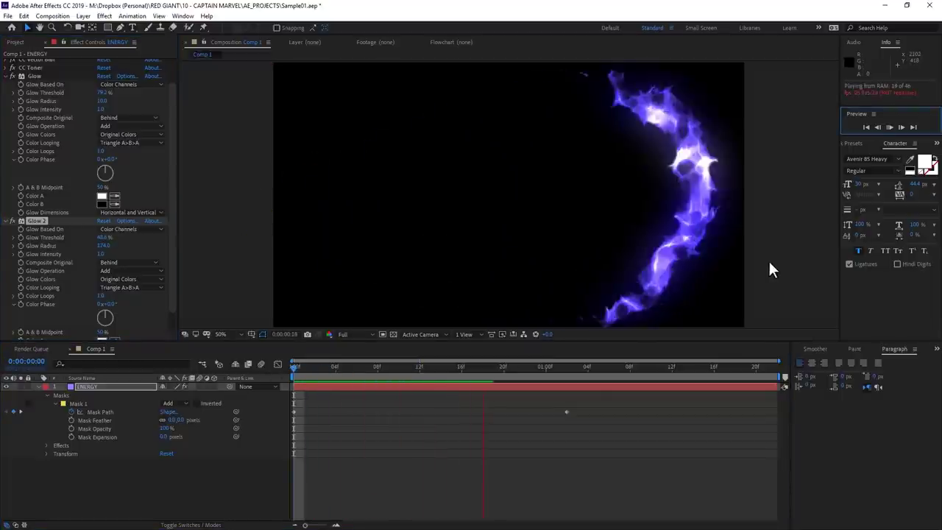
left_click(769, 259)
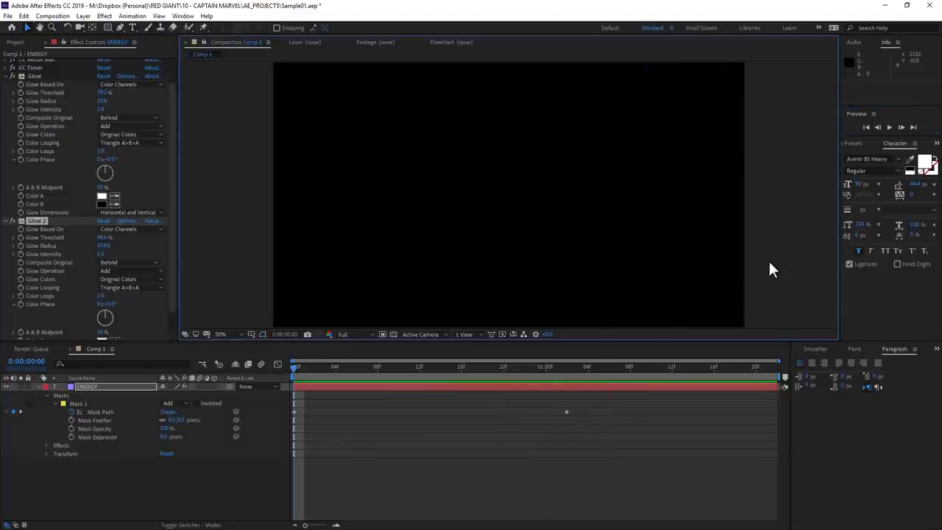
left_click(887, 127)
left_click(185, 387)
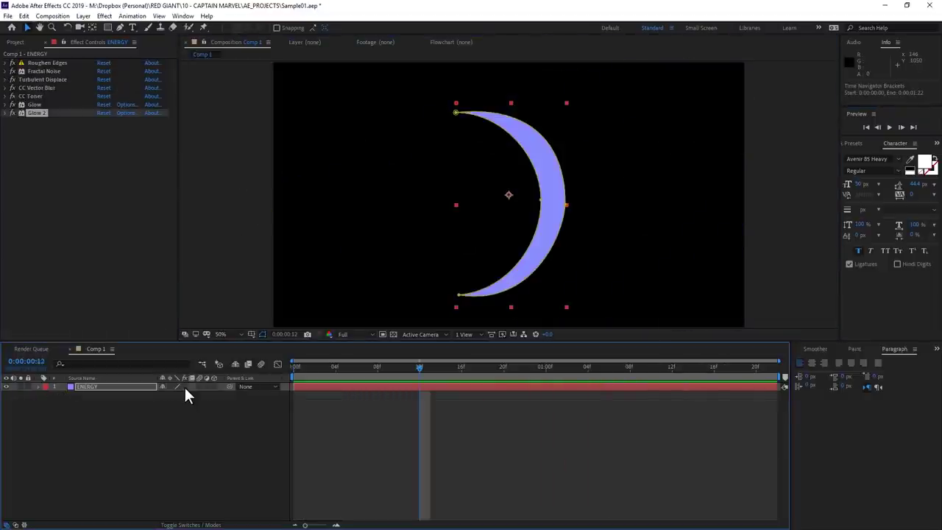
left_click(185, 387)
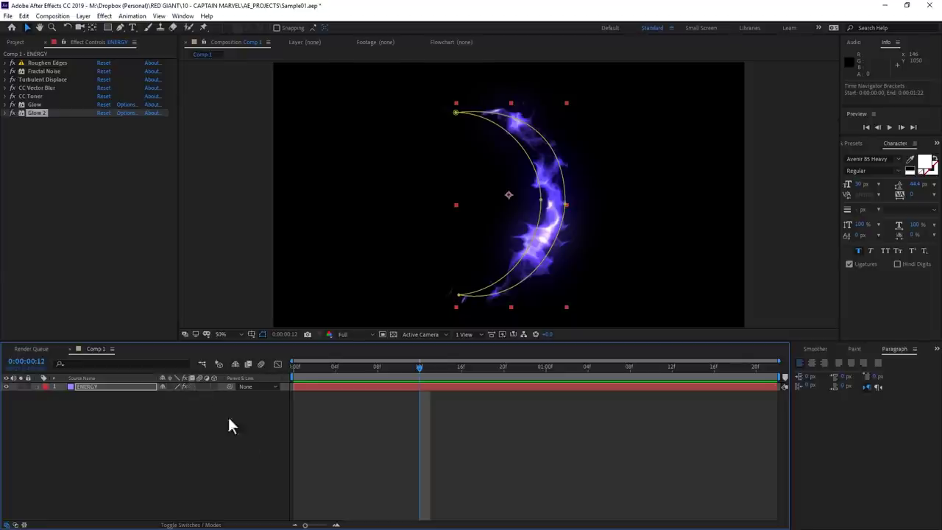
left_click(14, 42)
double_click(46, 177)
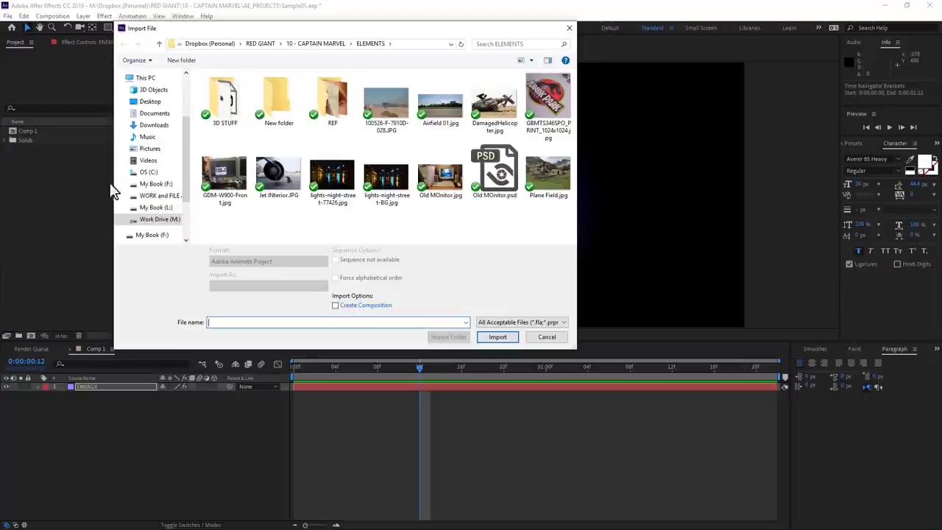
Step: Import lights-night-street-BG.jpg and place it in the comp beneath ENERGY
double_click(386, 168)
left_click_drag(43, 142, 106, 419)
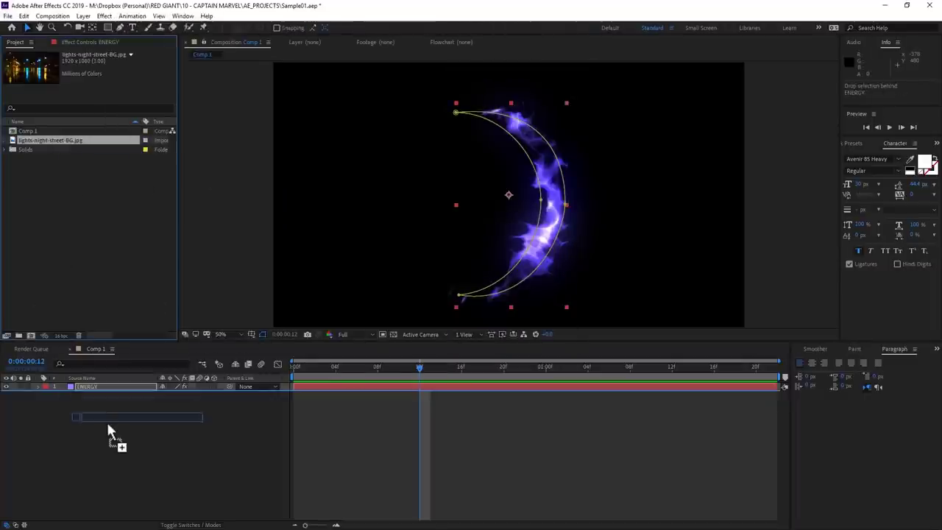
left_click(550, 248)
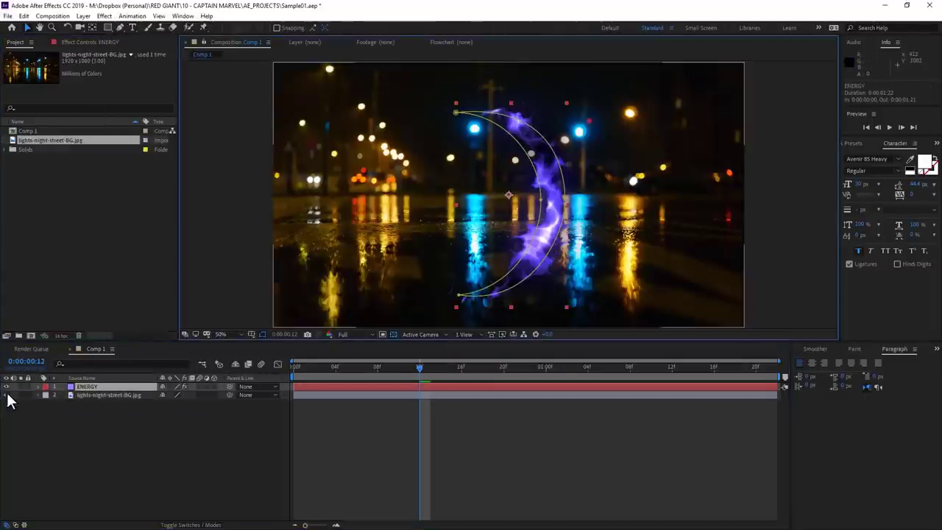
left_click(6, 396)
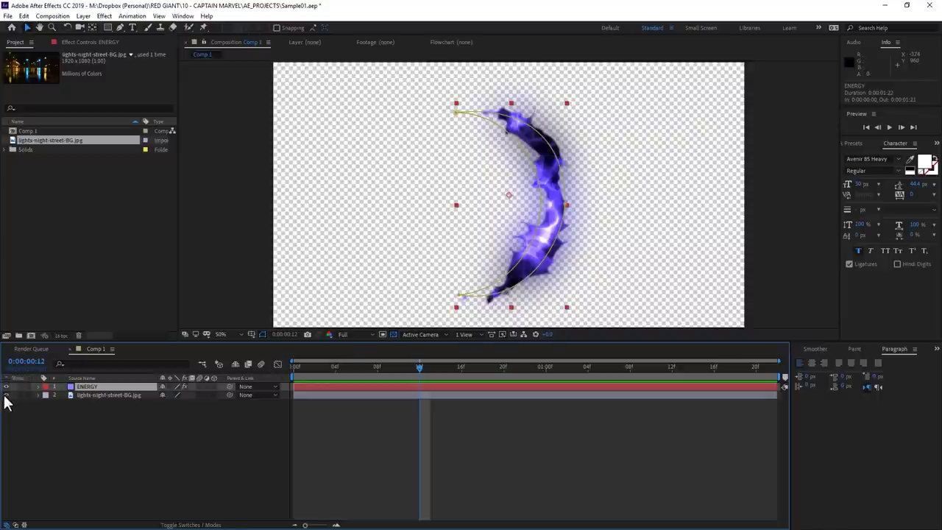
left_click(6, 395)
Step: Set ENERGY's blending mode to Add and preview the composite over the street
right_click(99, 387)
mouse_move(153, 235)
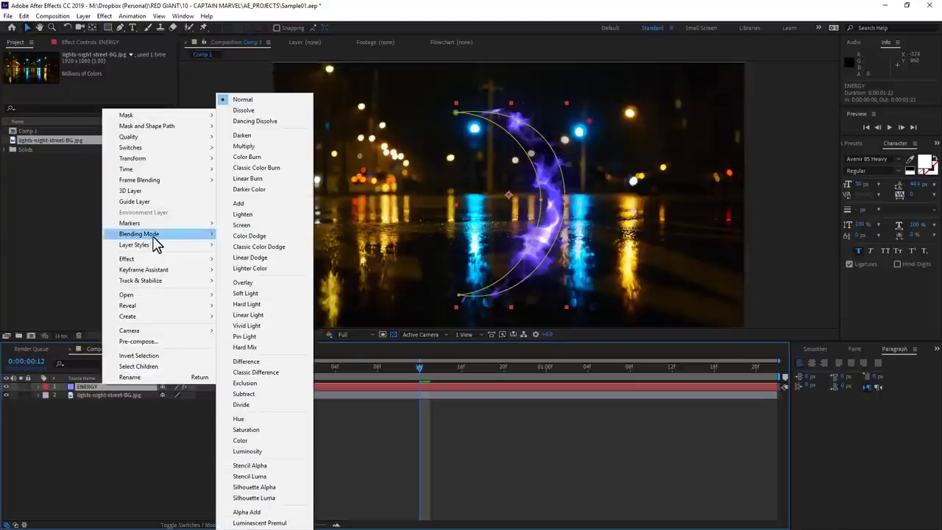
left_click(258, 204)
key("Home")
left_click(890, 128)
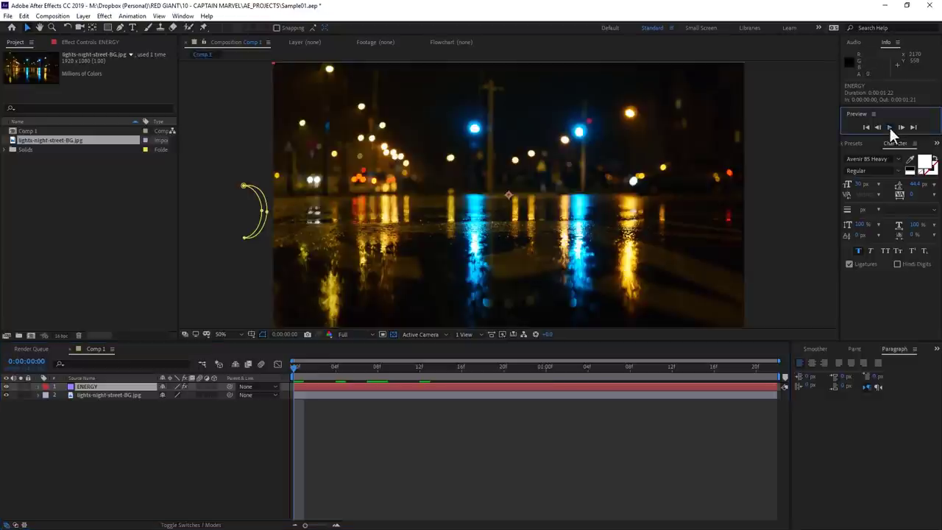
left_click_drag(443, 366, 451, 365)
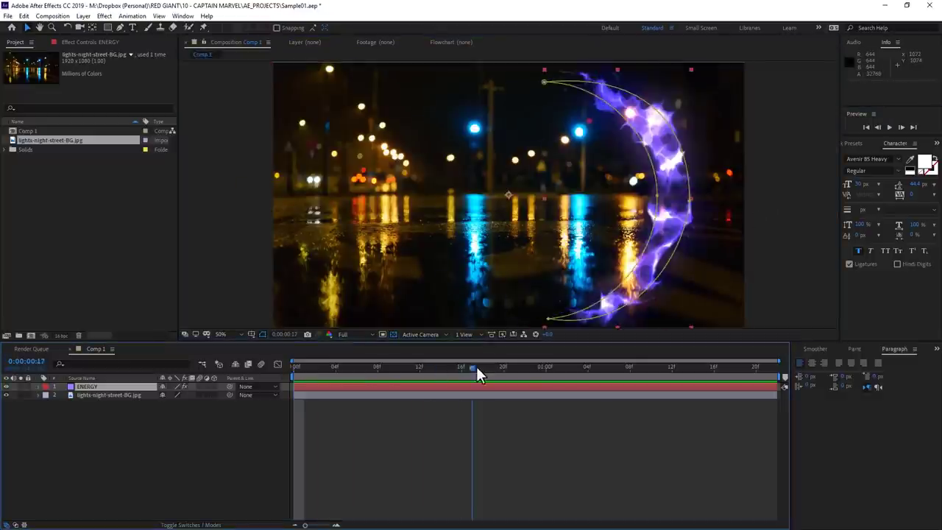
key("Page_Up")
key("Page_Up")
key("Page_Up")
key("Page_Up")
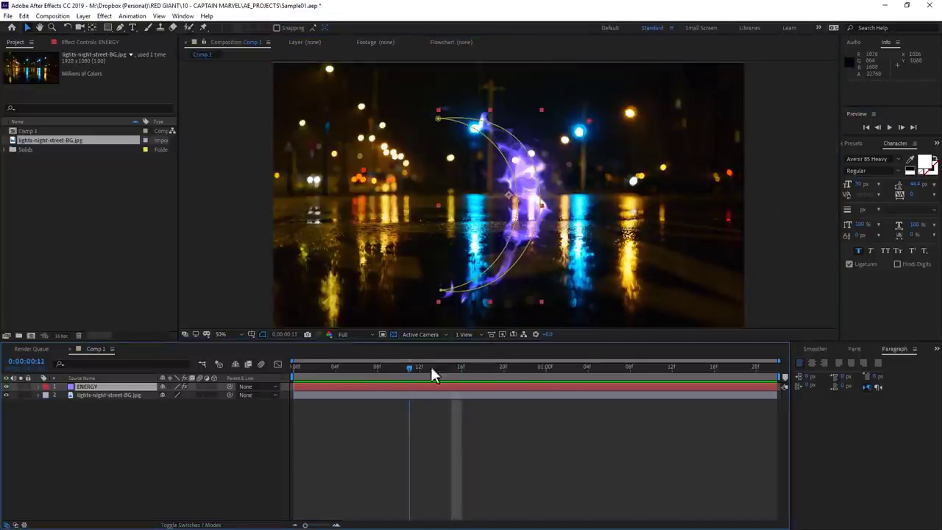
Step: Select the street background layer and bring up its effects menu
left_click(162, 415)
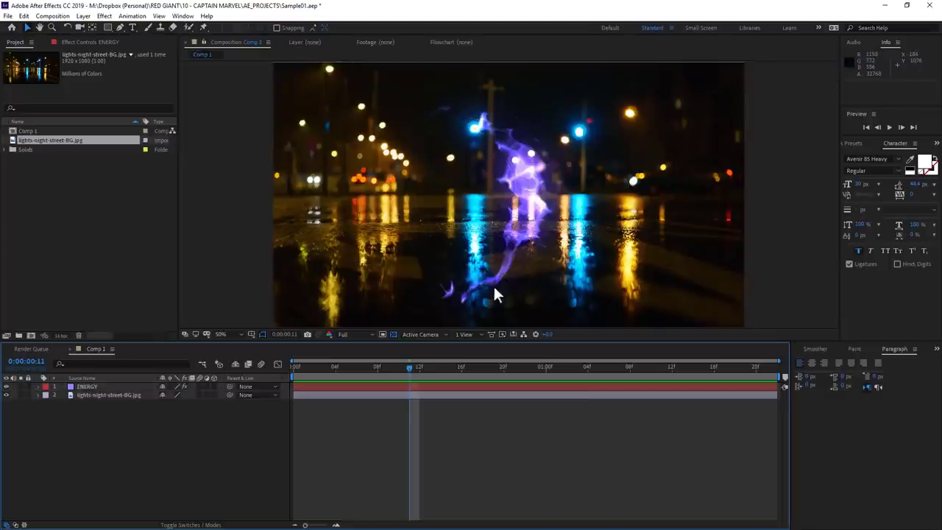
left_click(274, 339)
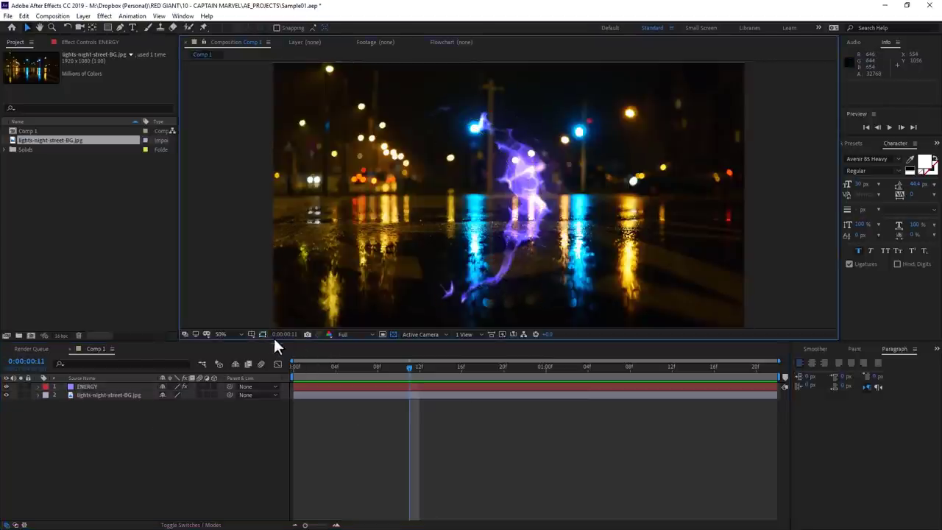
left_click(109, 396)
left_click(70, 43)
right_click(71, 49)
Step: Apply Displacement Map to the background using 1. ENERGY with Effects & Masks
mouse_move(145, 162)
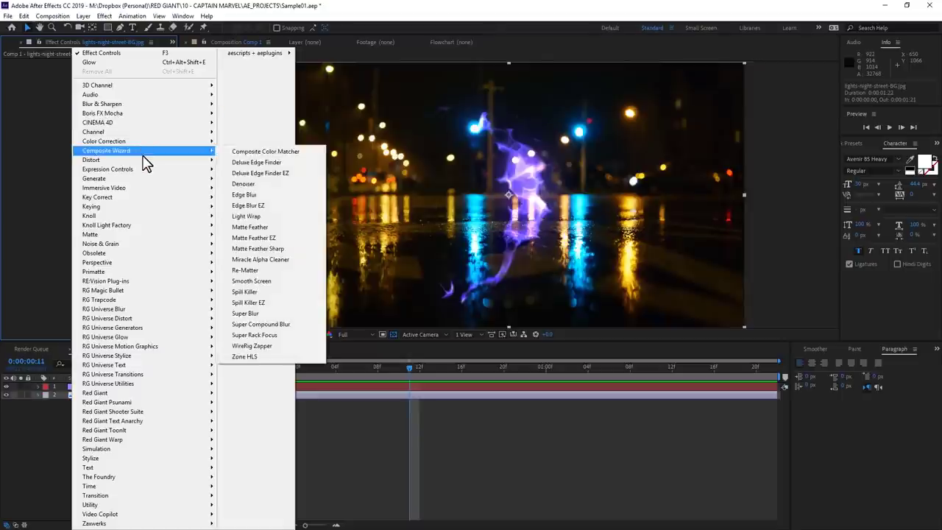
mouse_move(184, 160)
left_click(294, 335)
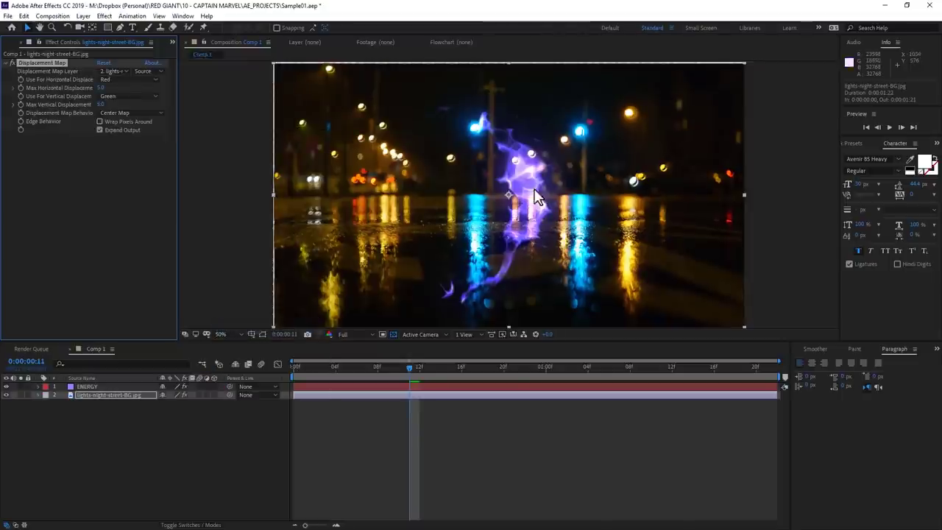
left_click(116, 71)
left_click(128, 96)
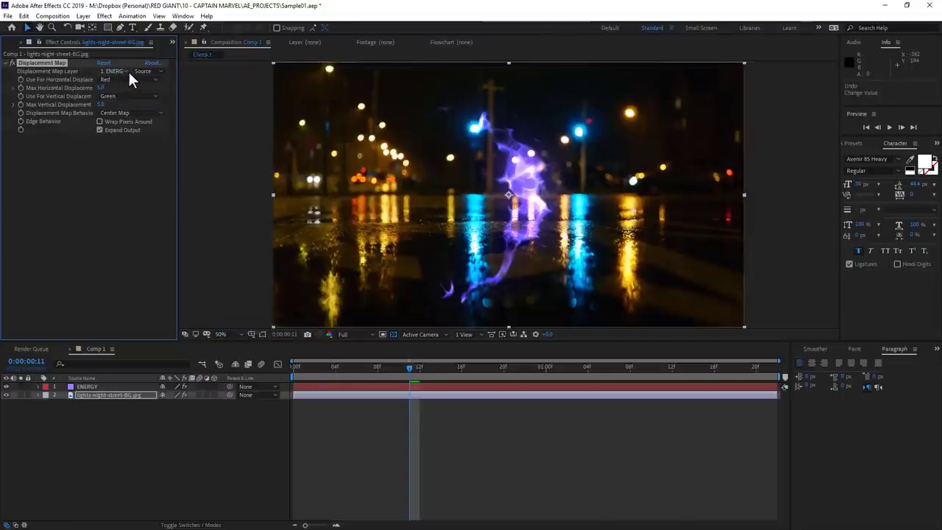
left_click(147, 71)
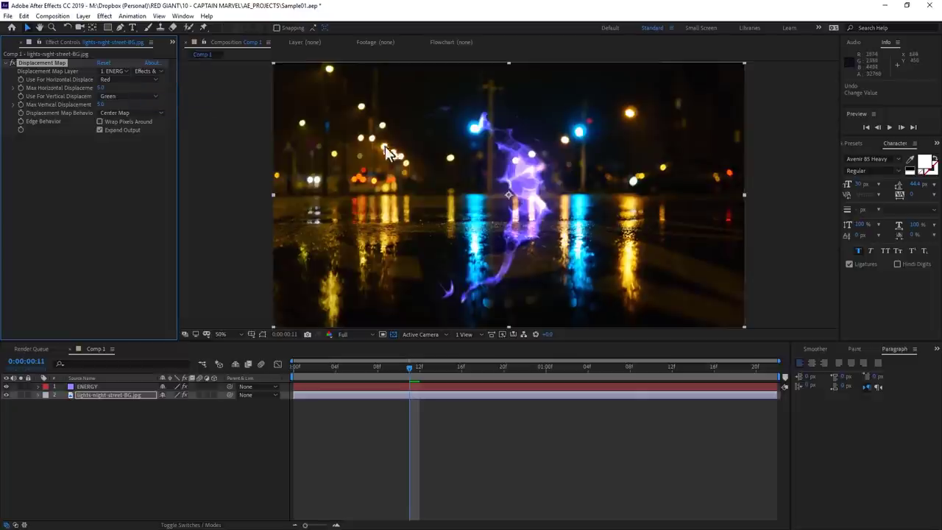
Step: Drive horizontal displacement by Luminance, set vertical max to -23, and preview the warp
left_click(118, 79)
left_click(129, 134)
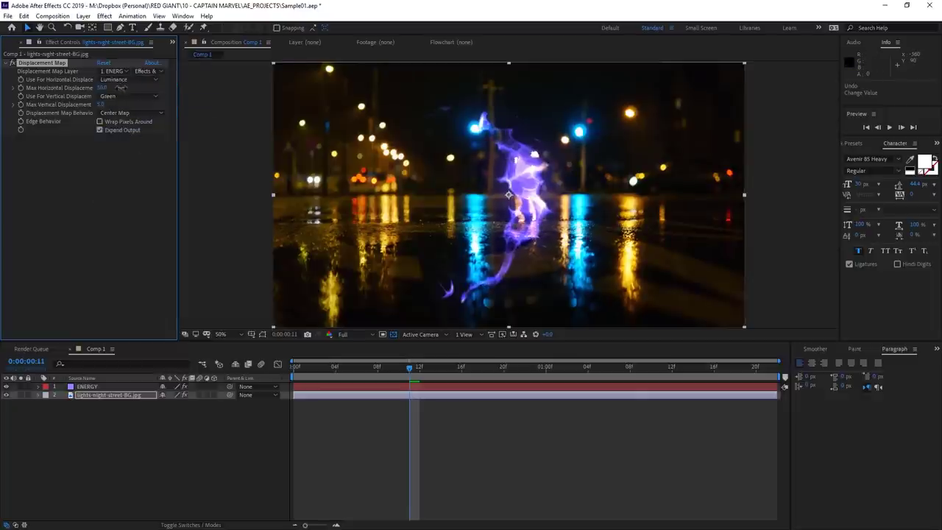
left_click_drag(103, 104, 118, 109)
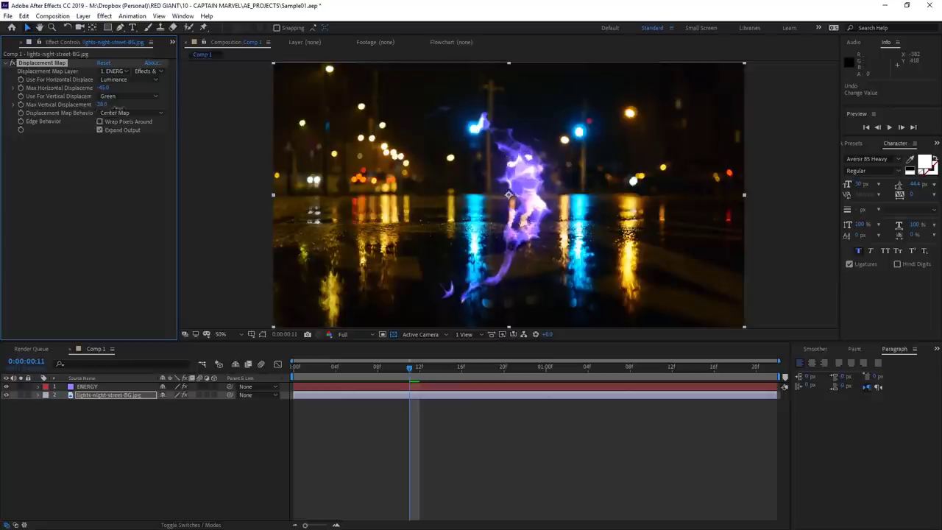
key("space")
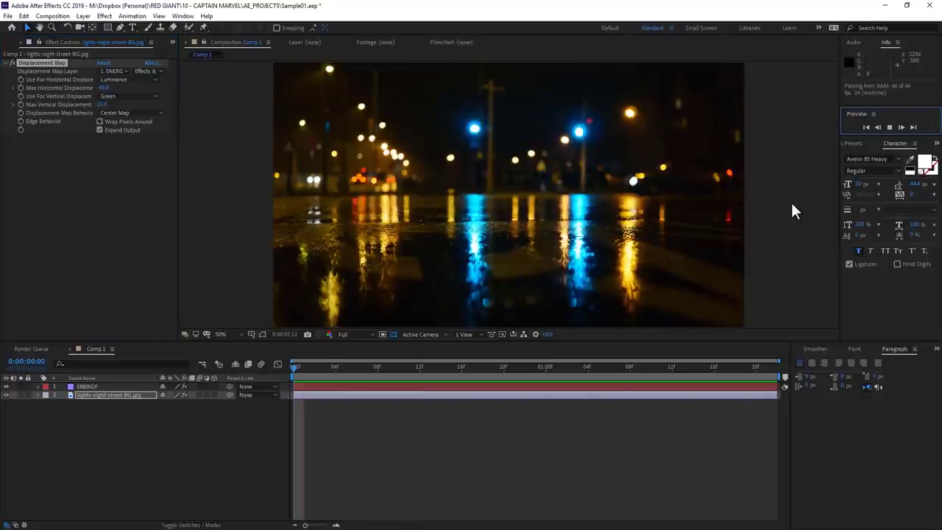
left_click_drag(324, 371, 408, 366)
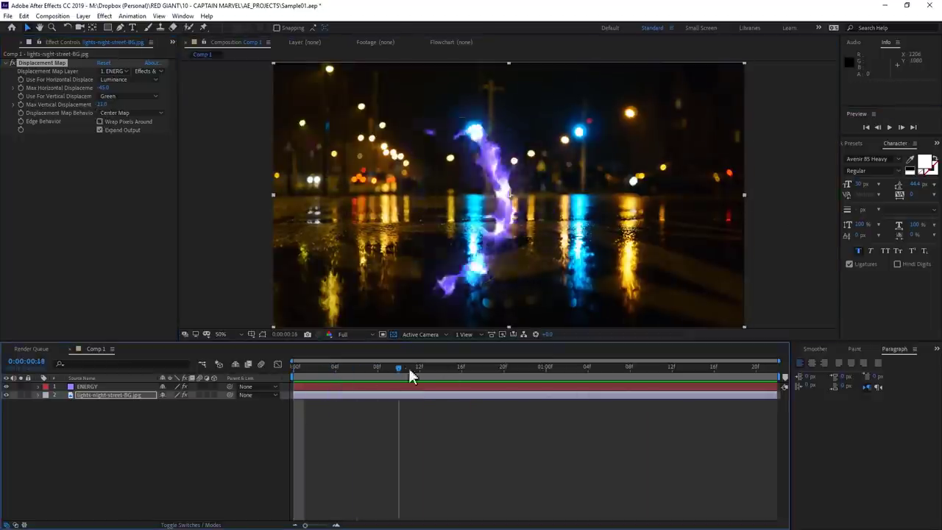
left_click(324, 209)
Step: Drag ENERGY's mask points so the energy path stretches diagonally up-right across the street
left_click_drag(321, 199, 431, 193)
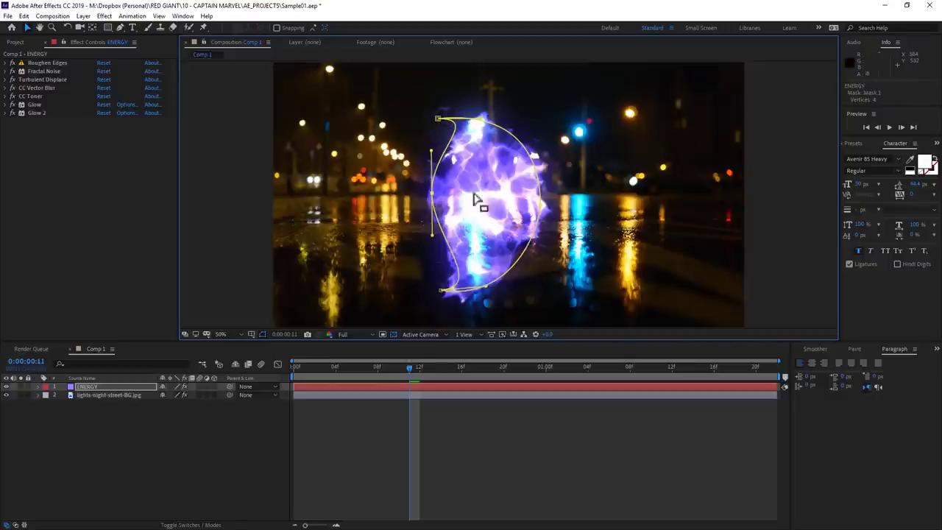
left_click_drag(541, 201, 645, 125)
left_click_drag(672, 94, 767, 258)
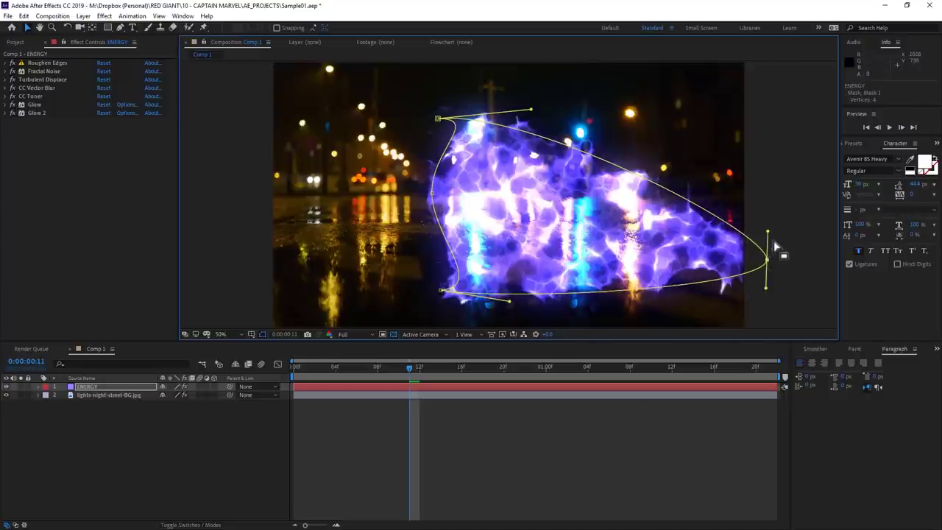
left_click_drag(432, 193, 645, 254)
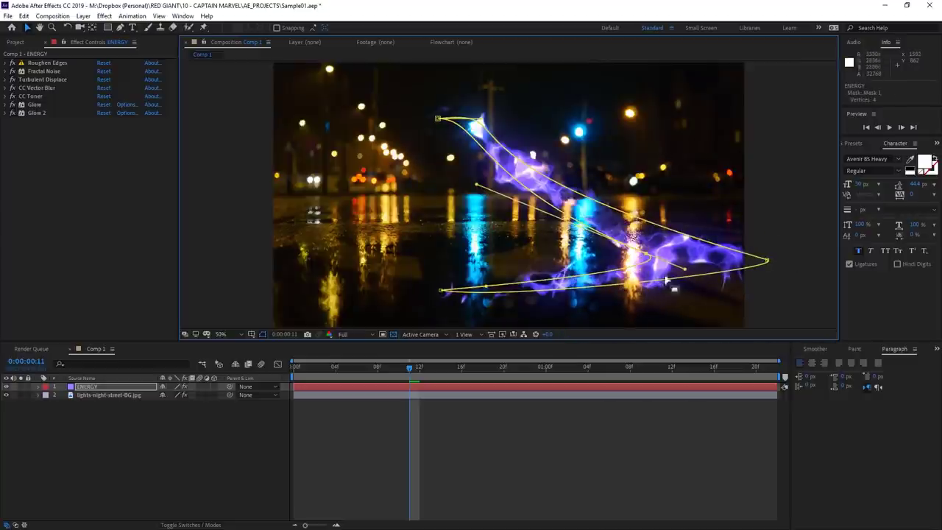
left_click(807, 279)
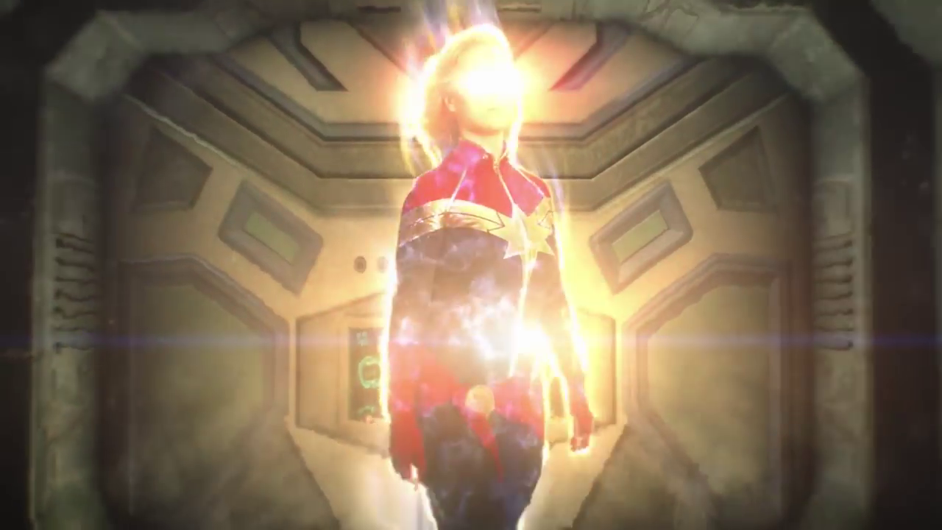
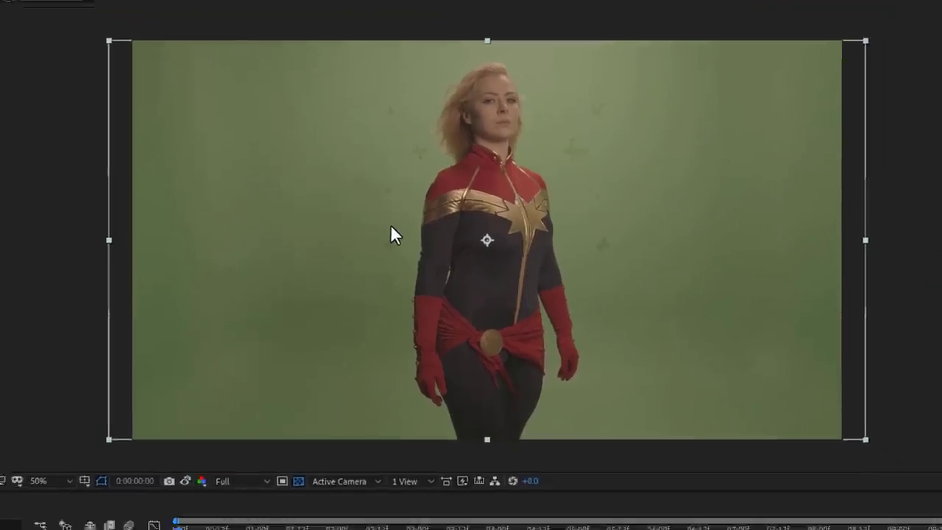
Step: Apply Primatte Keyer to the CaptainMarvel_00770129.mov footage layer from the Effect > Primatte menu
right_click(364, 170)
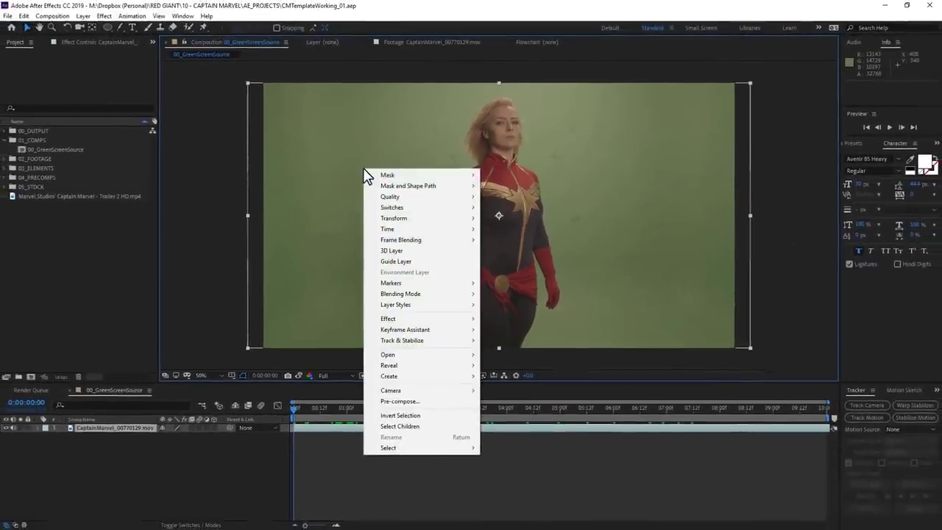
mouse_move(456, 321)
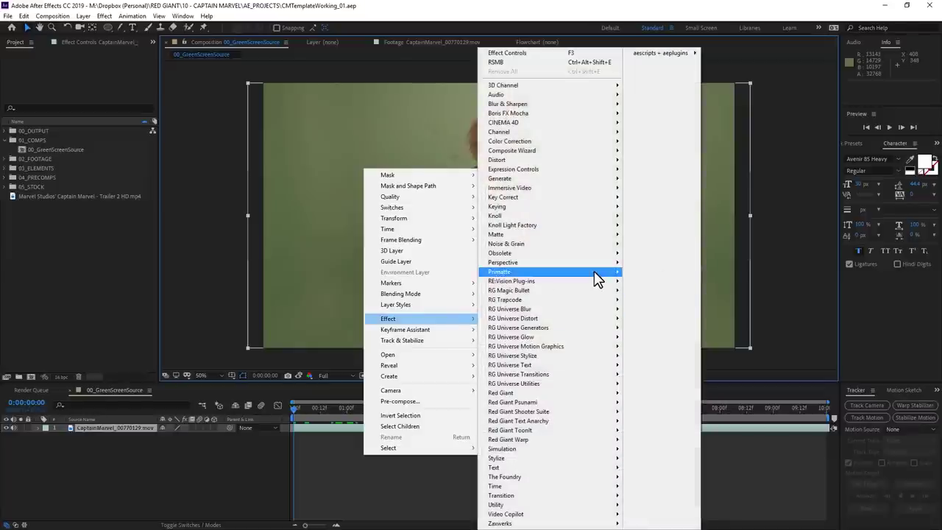
left_click(672, 275)
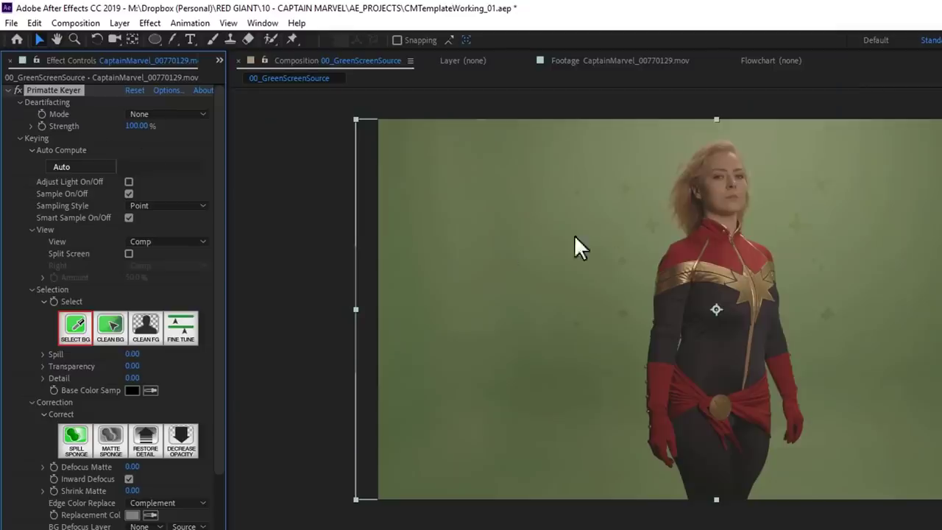
Step: Sample the green background, then stroke her face, hair and suit as solid foreground
left_click_drag(654, 156, 617, 277)
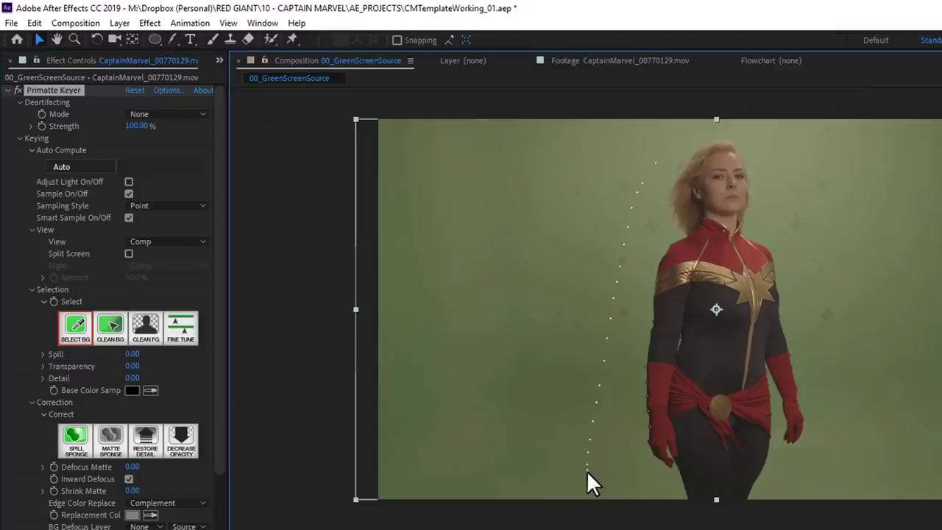
left_click_drag(587, 471, 587, 471)
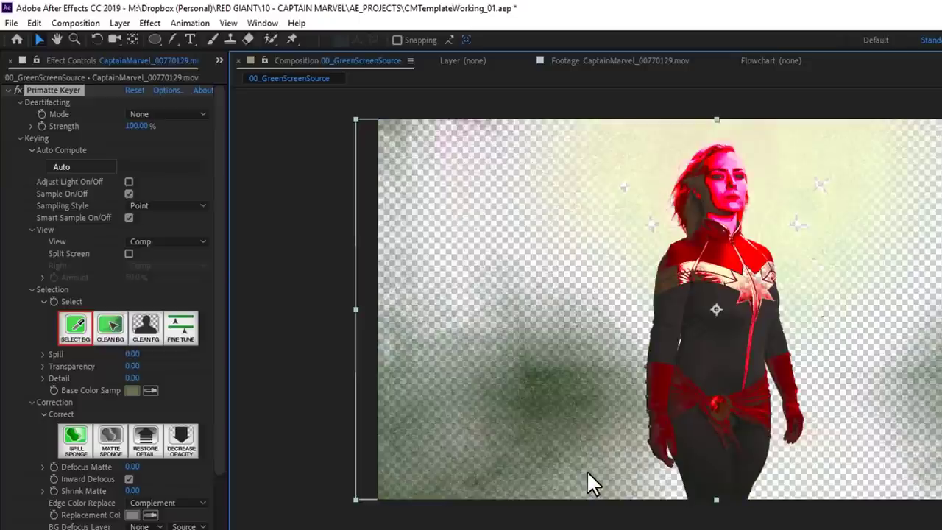
left_click(147, 328)
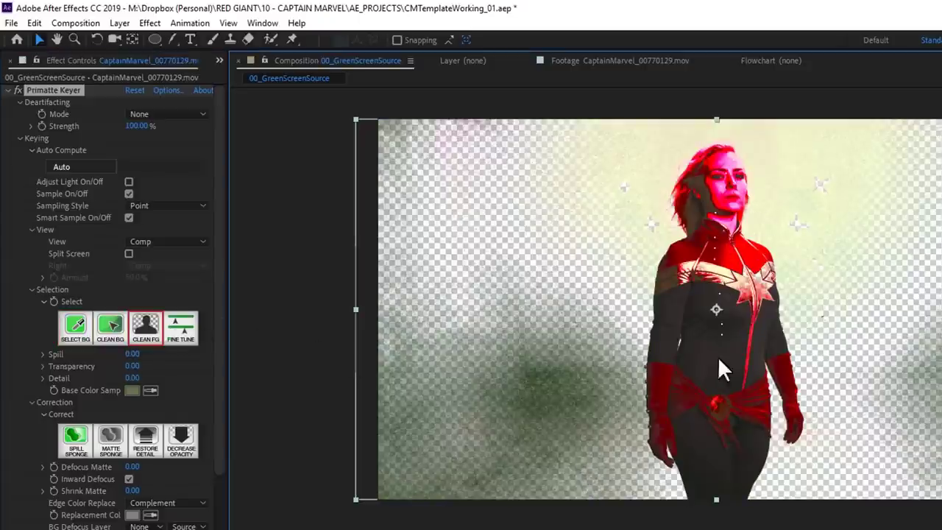
mouse_move(739, 168)
left_mouse_down()
mouse_move(738, 318)
mouse_move(750, 267)
left_mouse_up()
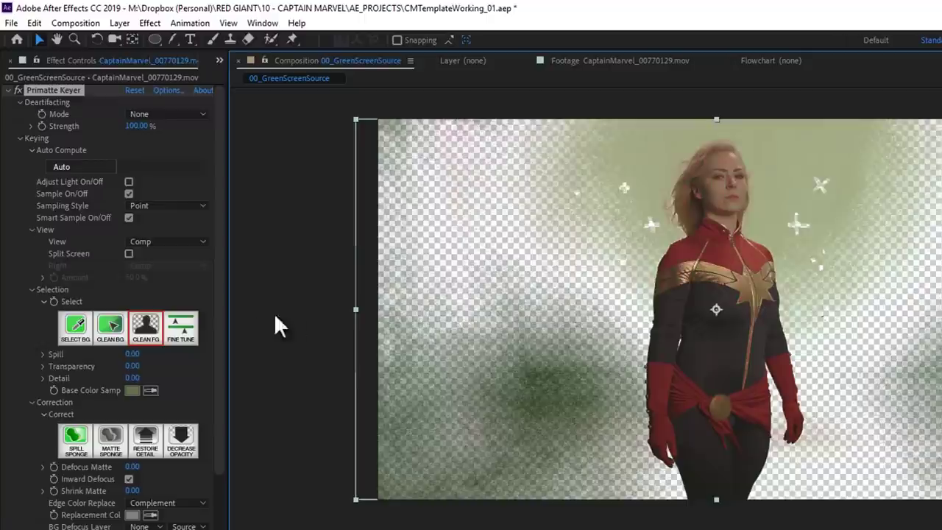
Step: Clean leftover green from the upper-right and lower-left background with Clean BG strokes
left_click(111, 327)
left_click_drag(743, 127, 858, 301)
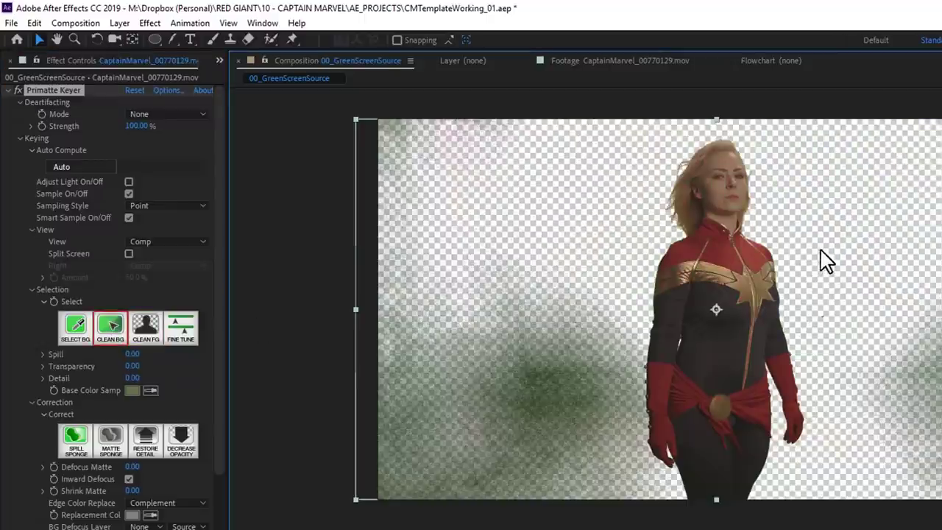
left_click_drag(569, 382, 460, 479)
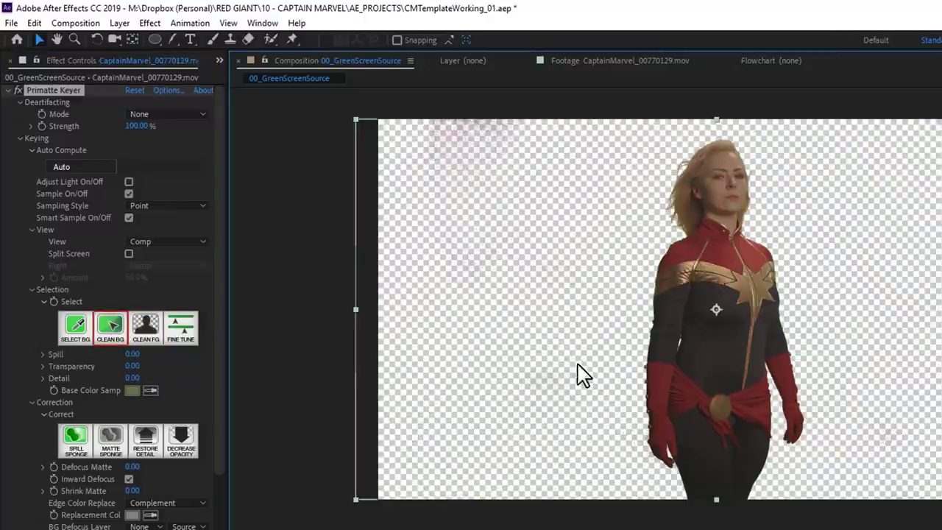
Step: Return to Clean FG mode and set Show Channel to Alpha to view the black-and-white matte
left_click(145, 328)
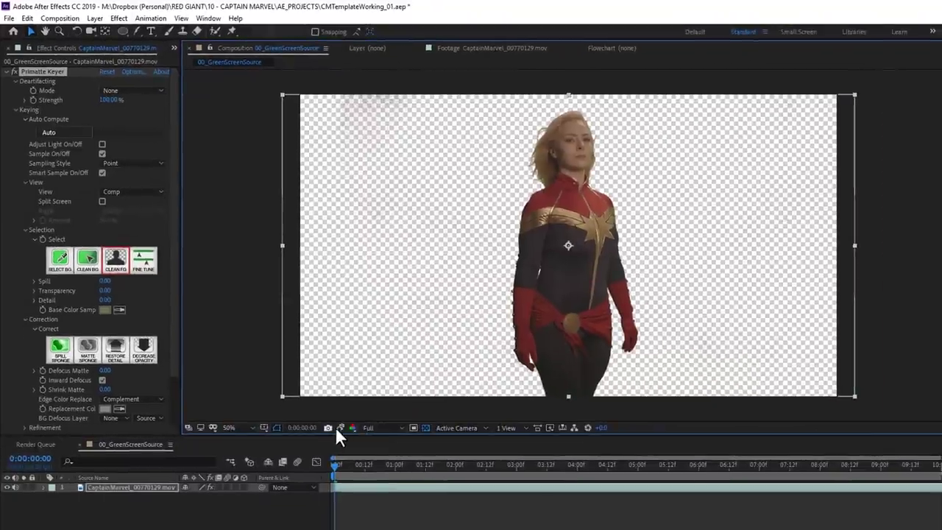
left_click(352, 429)
left_click(394, 496)
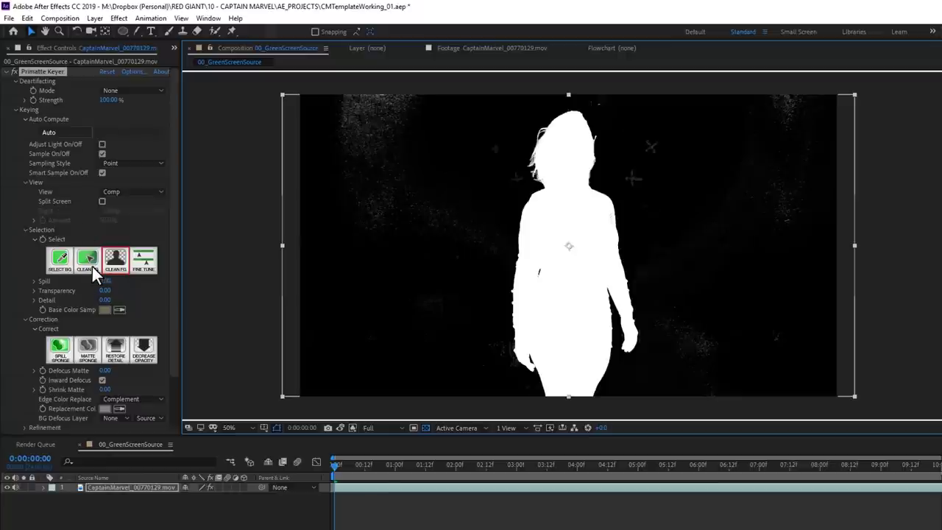
Step: Collapse Selection and set Shrink Matte to 20.40 and Defocus Matte to 2.60
left_click(25, 229)
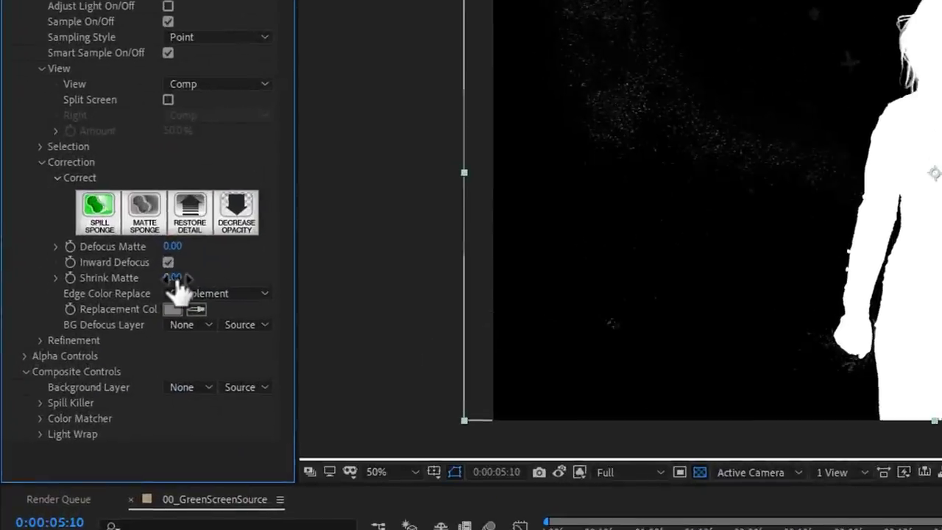
left_click_drag(174, 277, 313, 277)
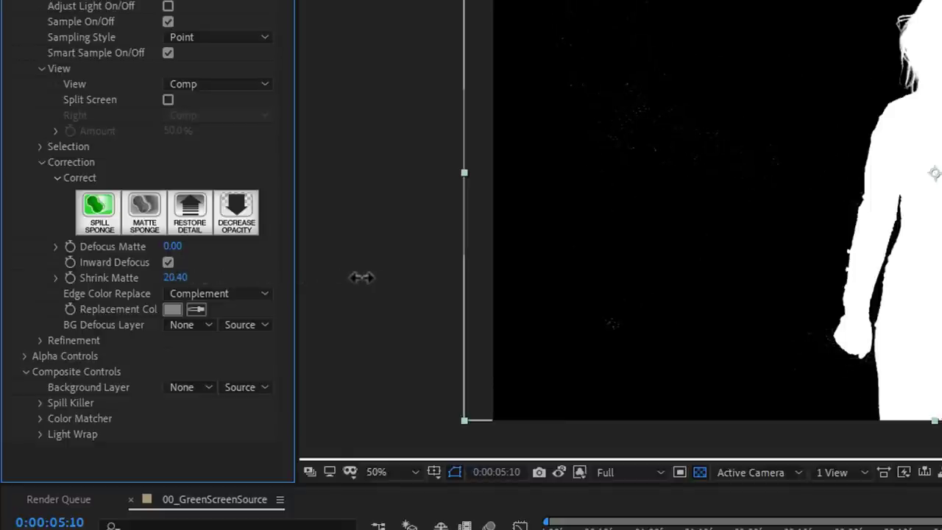
left_click_drag(173, 246, 195, 245)
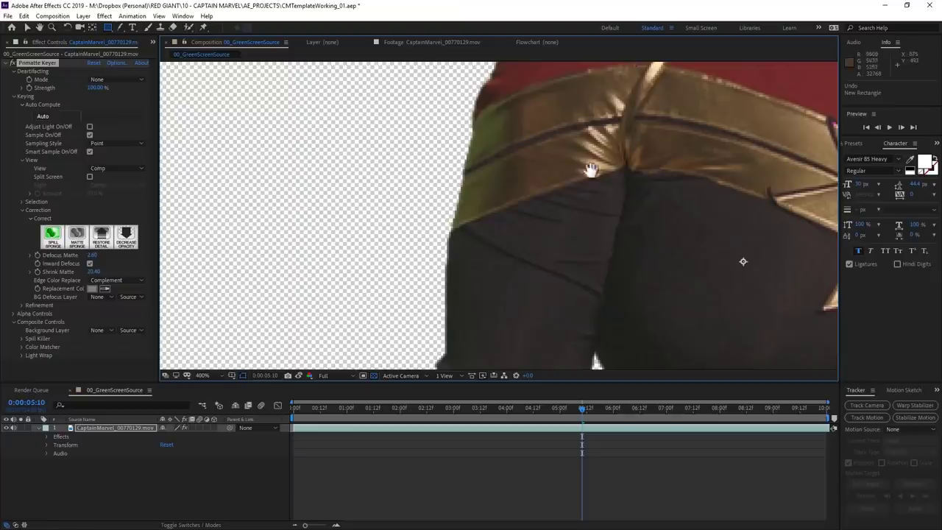
Step: Inspect the waist edges up close, enable Spill Killer, and begin drawing a rectangle mask
left_click_drag(592, 171, 486, 244)
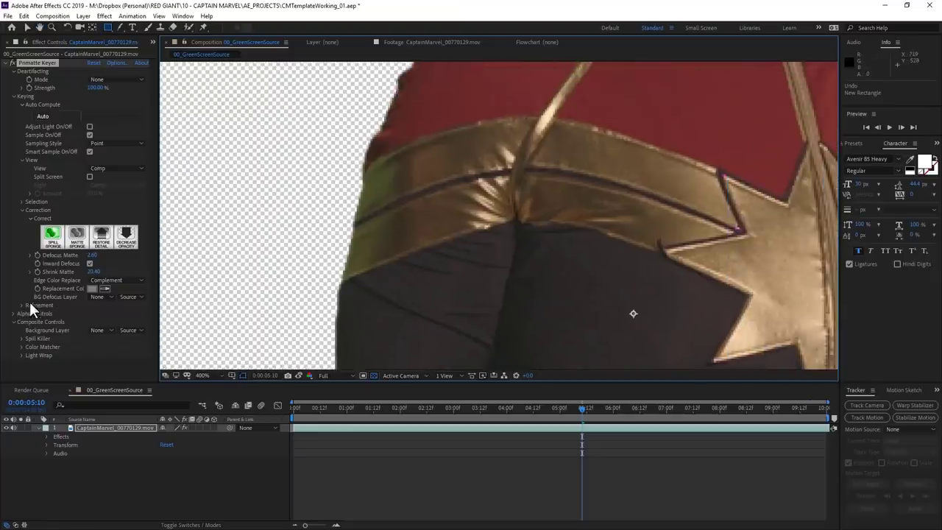
left_click(20, 338)
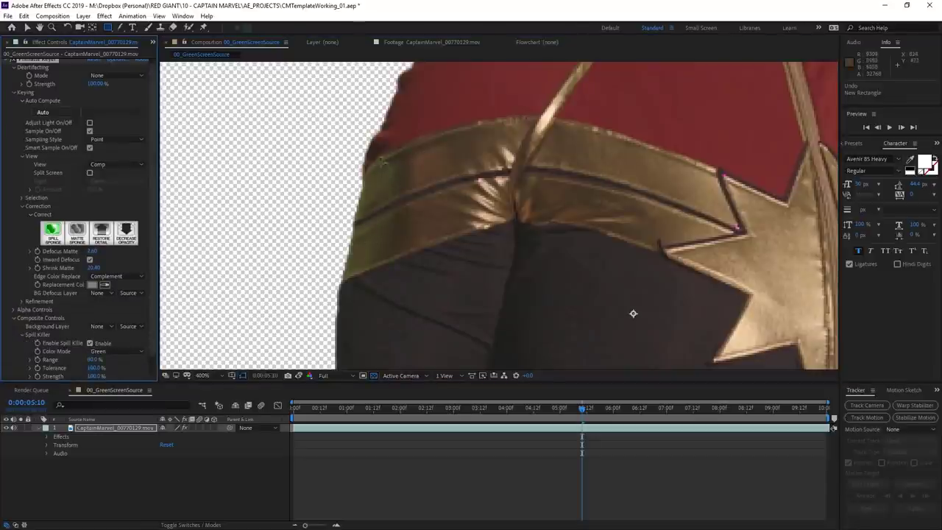
left_click(90, 343)
left_click_drag(446, 169, 549, 331)
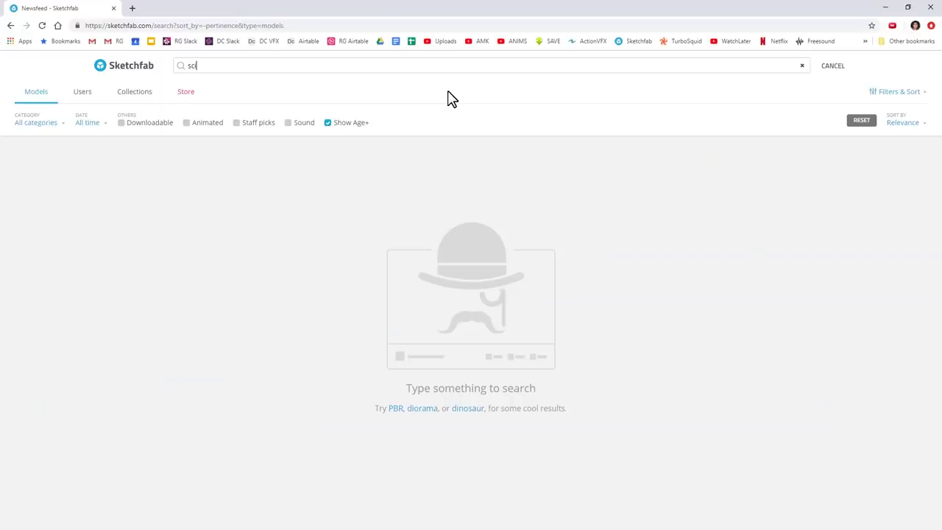
Step: Search 'scifi door', filter to downloadable models, and open Fantasy Sci-Fi Door 2
type("r")
key("Return")
left_click(151, 124)
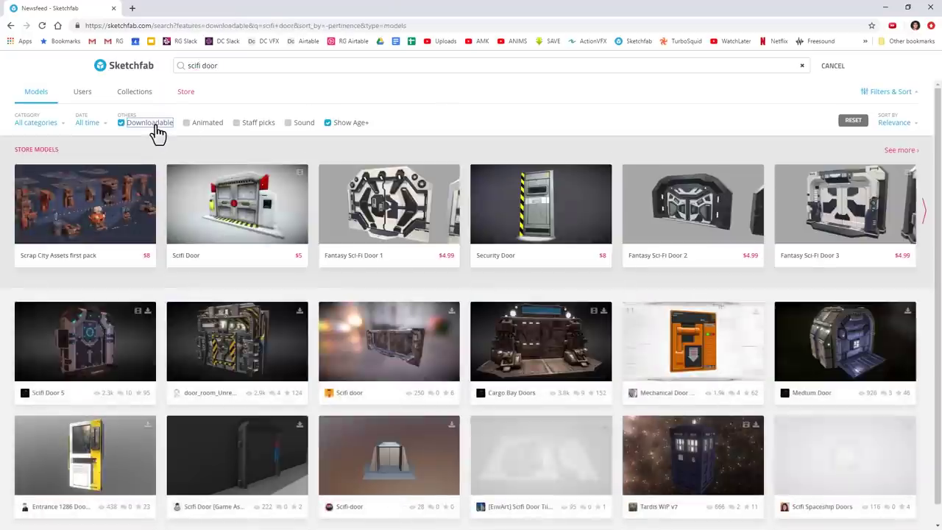
left_click(703, 224)
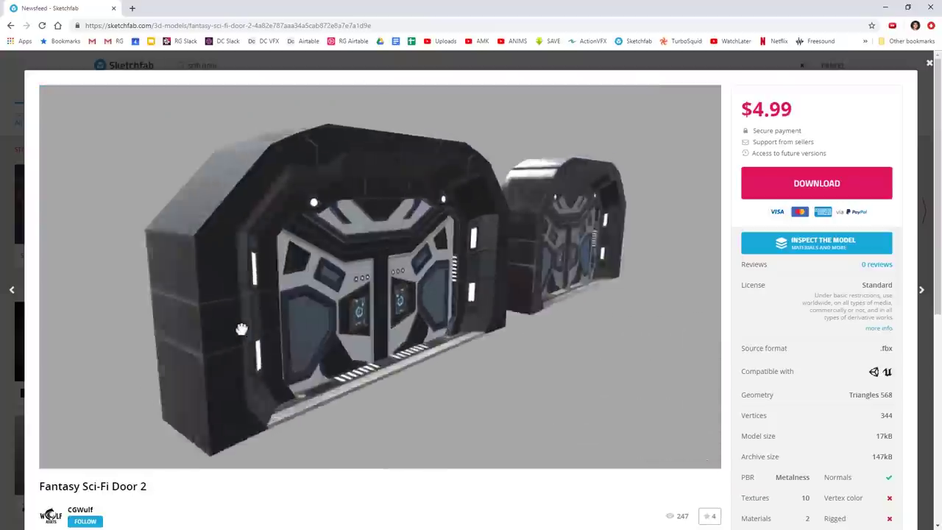
Step: Orbit the door model in the viewer and scroll down to the creator's profile details
left_click_drag(177, 329, 164, 383)
scroll(83, 410, "down", 2)
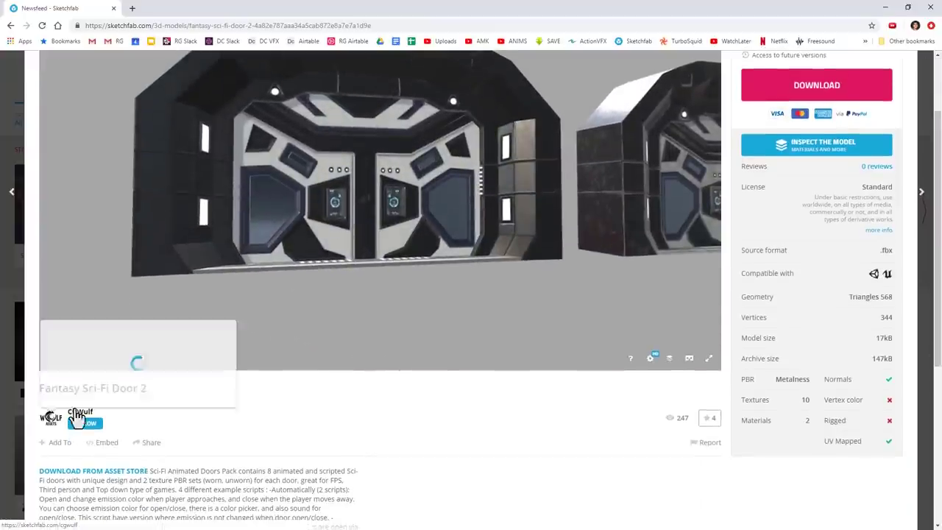
triple_click(49, 425)
mouse_move(48, 428)
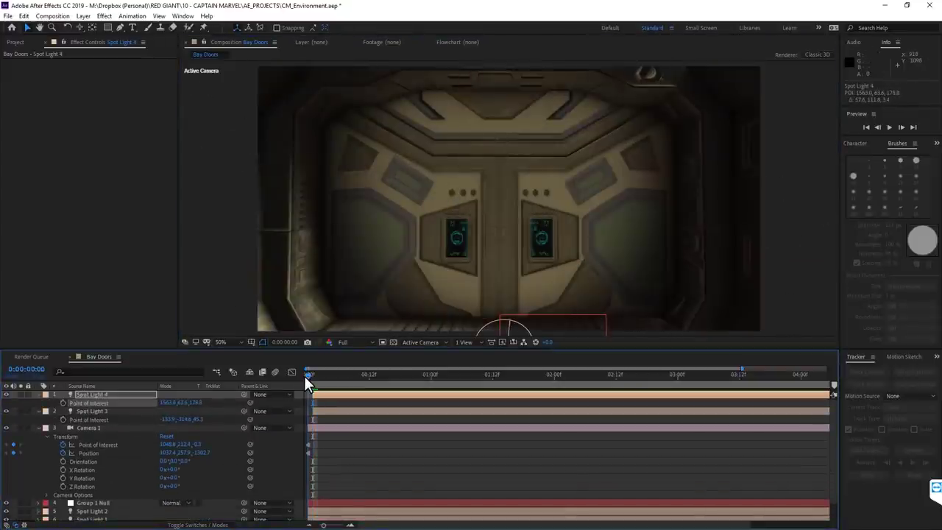
Step: Reveal Bay Doors Lit.jpg's wiggle(6,50) opacity expression and preview the flickering light
left_click_drag(306, 376, 314, 376)
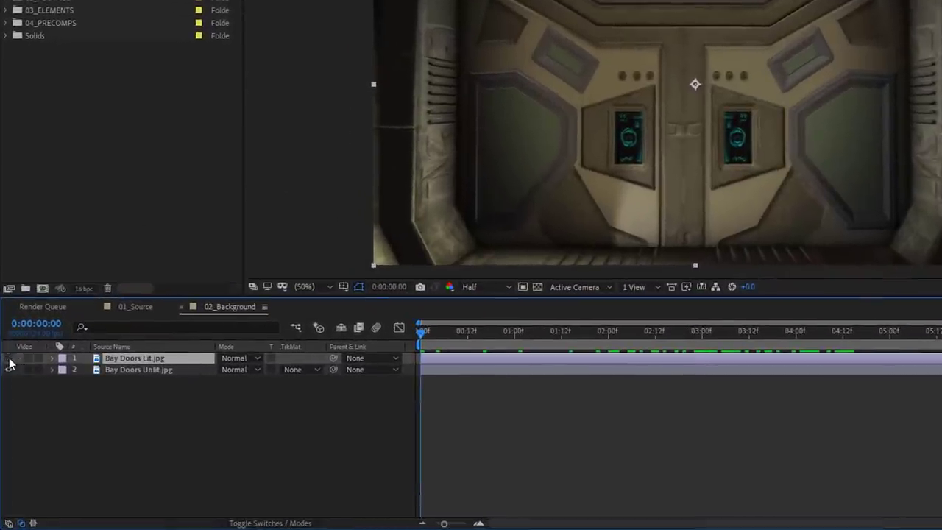
key("t")
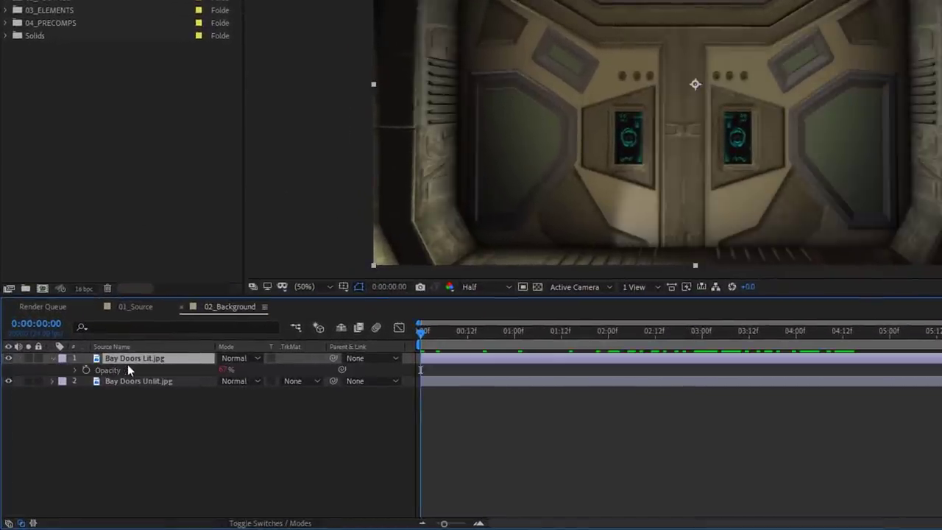
left_click(76, 371)
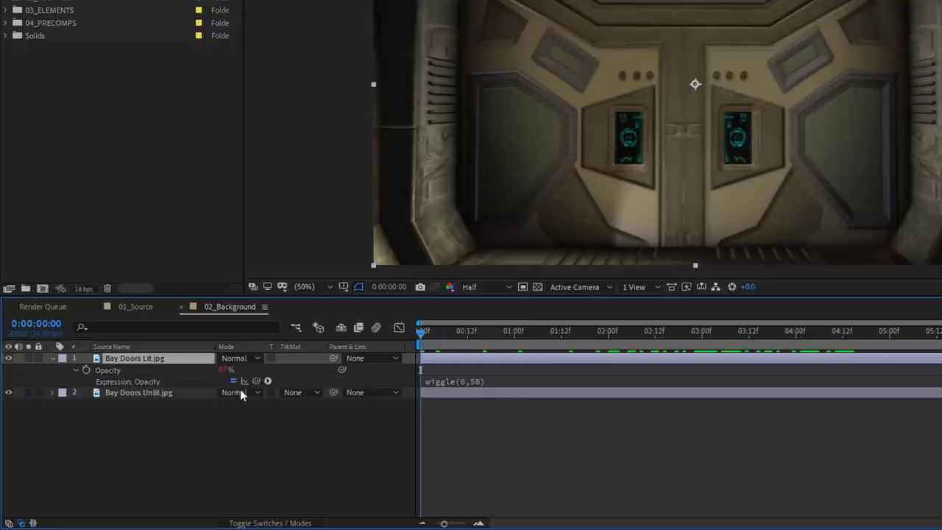
left_click(504, 382)
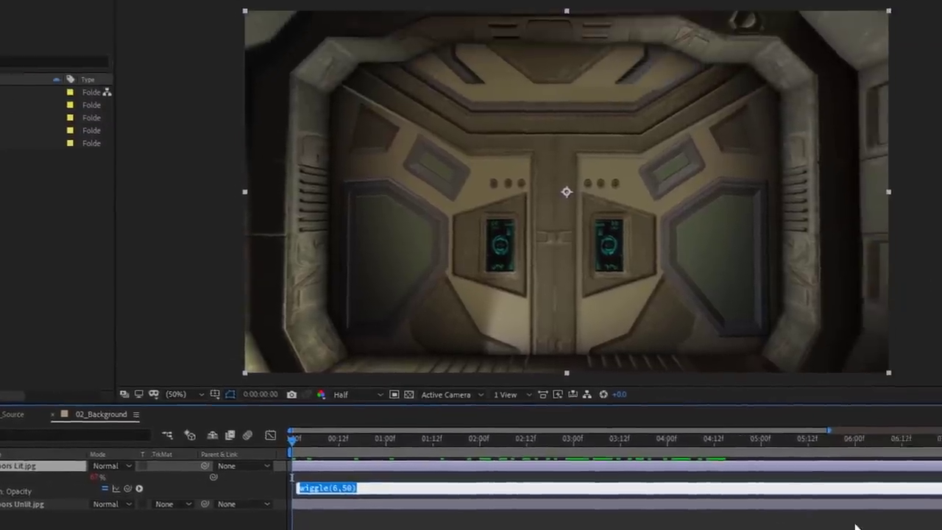
key("KP_Enter")
key("space")
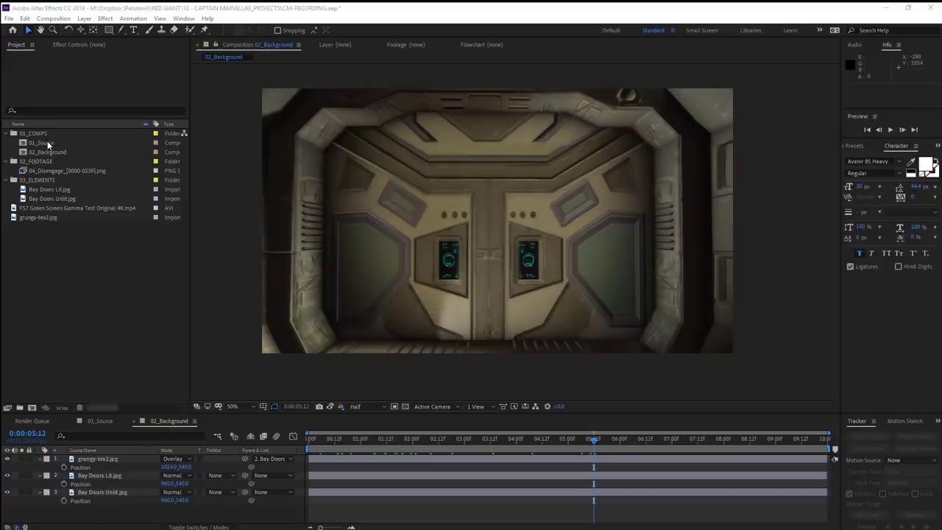
Step: Create a single new comp from 01_Source and 02_Background with Sequence Layers off
left_click(47, 142)
left_click(48, 151, "shift")
left_click_drag(62, 151, 34, 410)
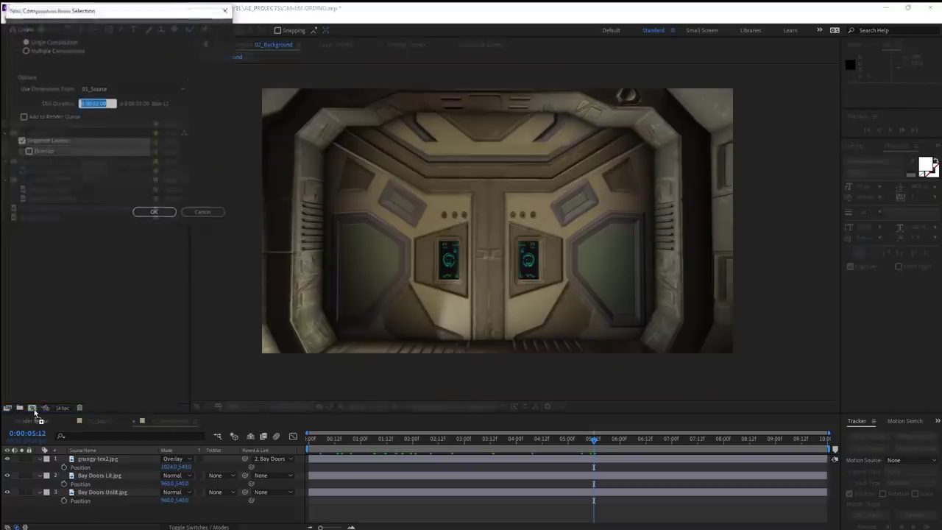
left_click(164, 214)
left_click(53, 142)
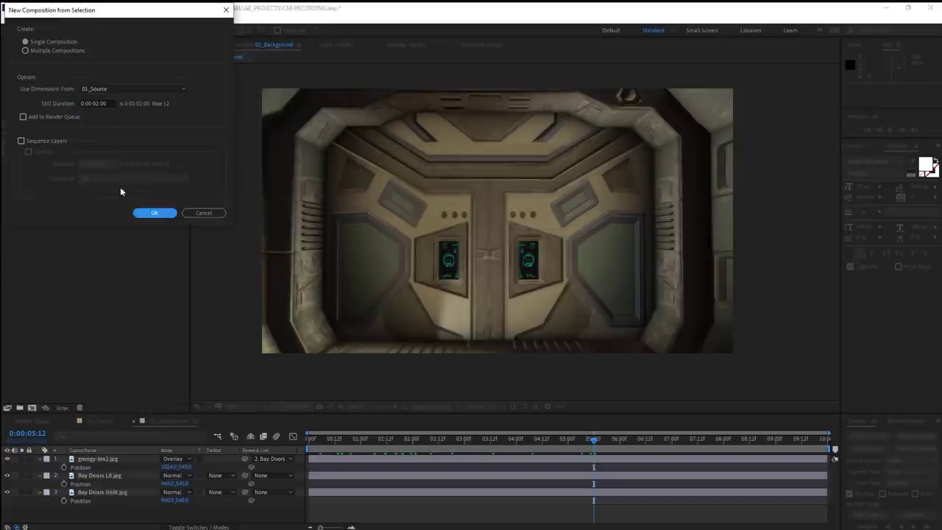
left_click(152, 214)
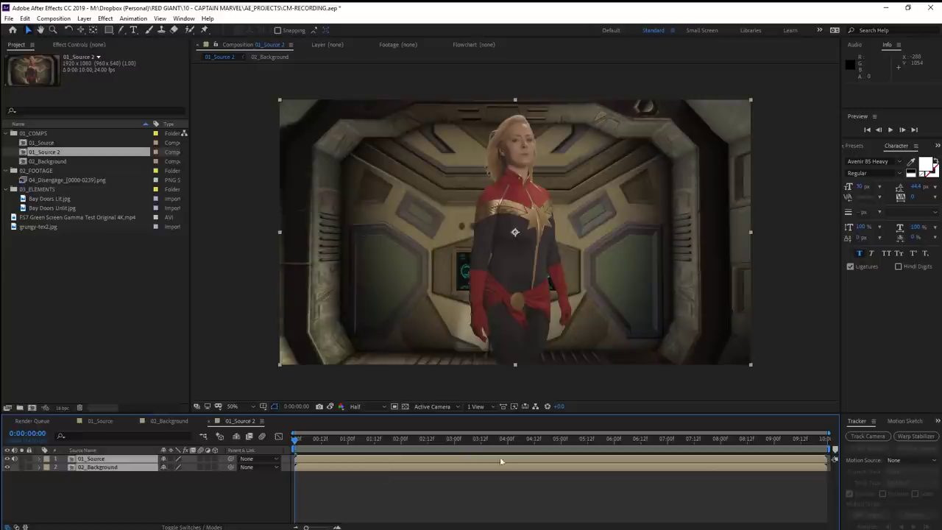
Step: Select the new 01_Source 2 comp in the Project panel and start renaming it
left_click(519, 387)
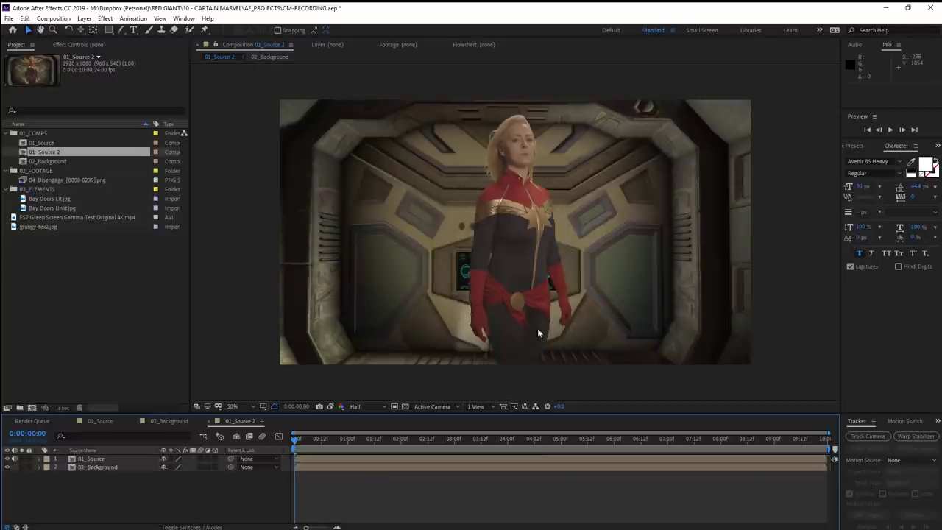
left_click(43, 143)
left_click(50, 153)
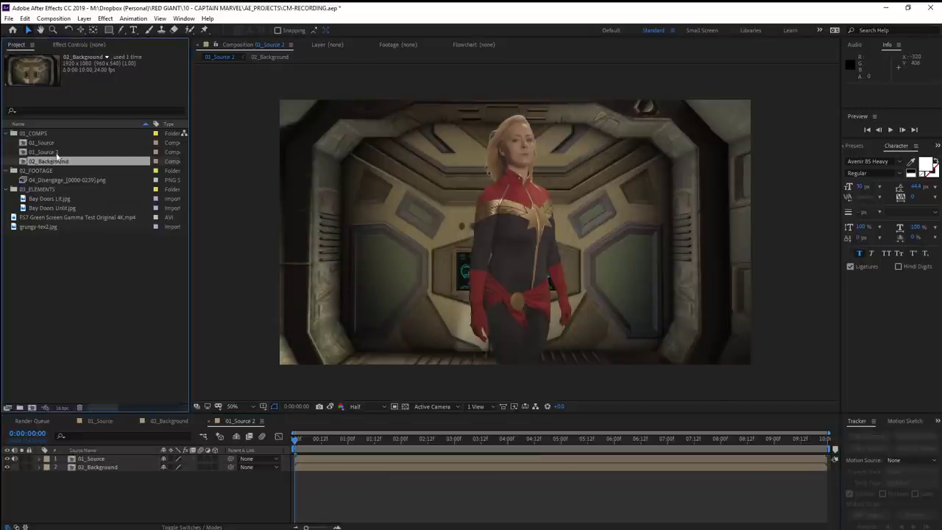
left_click(57, 153)
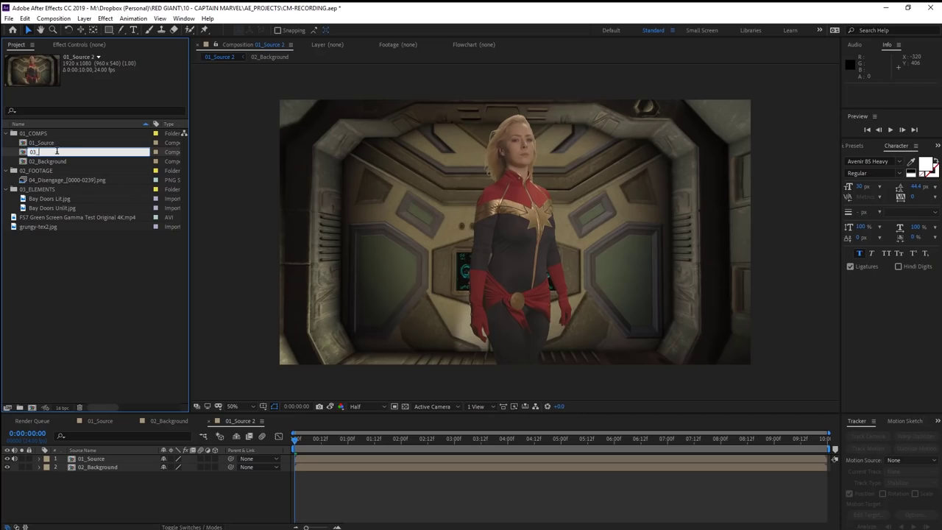
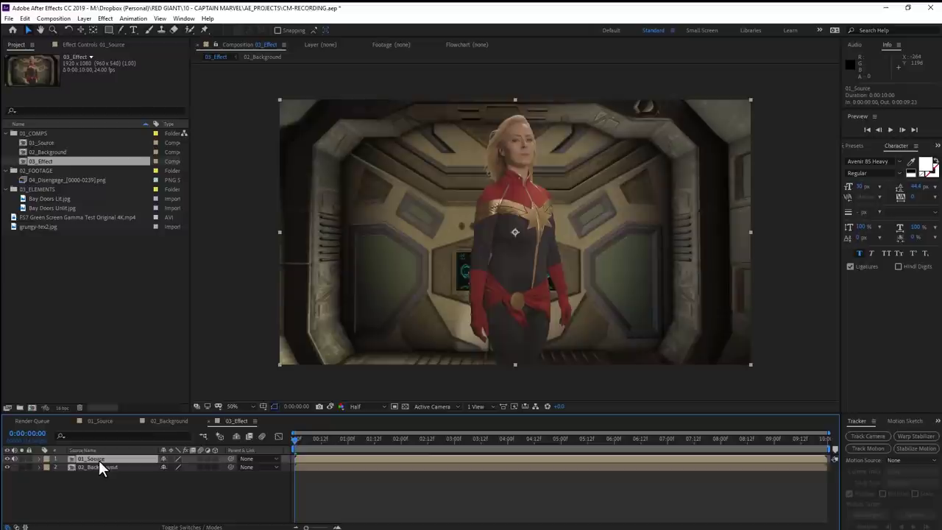
Step: Duplicate 01_Source and give the copy a pale-yellow Generate > Fill
key("ctrl+d")
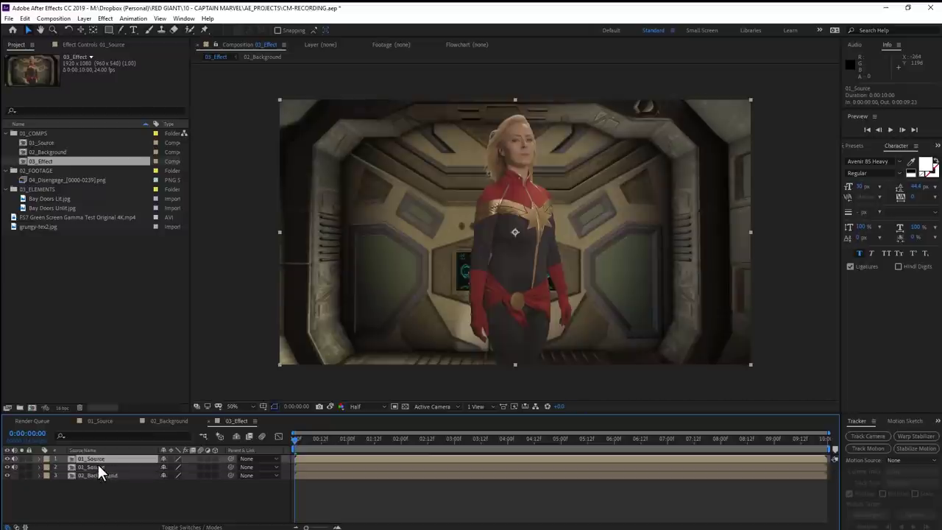
left_click(98, 465)
right_click(104, 468)
mouse_move(166, 181)
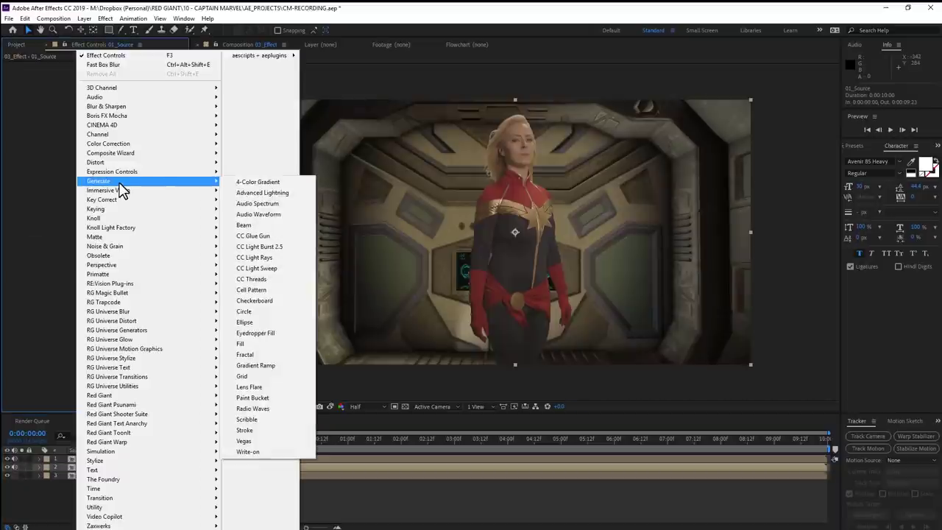
left_click(267, 362)
left_click(108, 90)
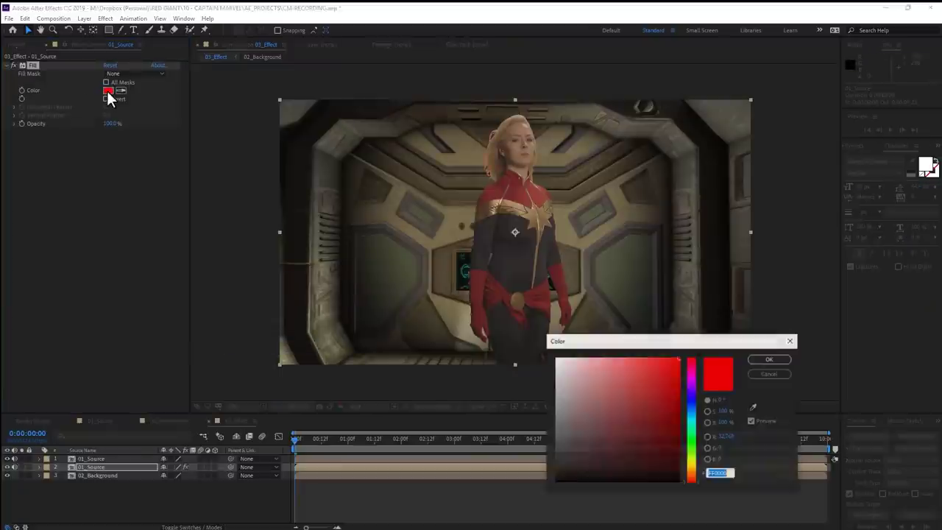
left_click(692, 463)
left_click_drag(603, 361, 598, 352)
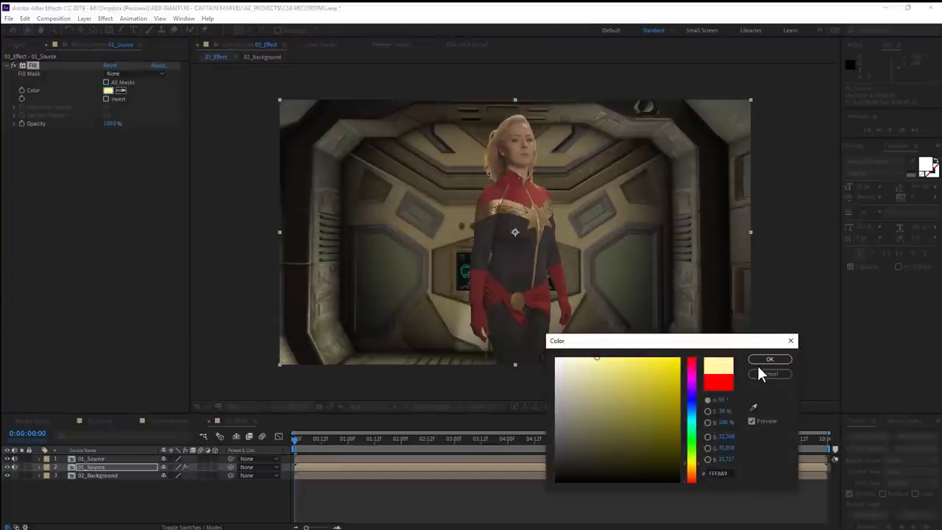
left_click(773, 360)
Step: Change the blending mode of the pale-yellow fill layer
right_click(139, 467)
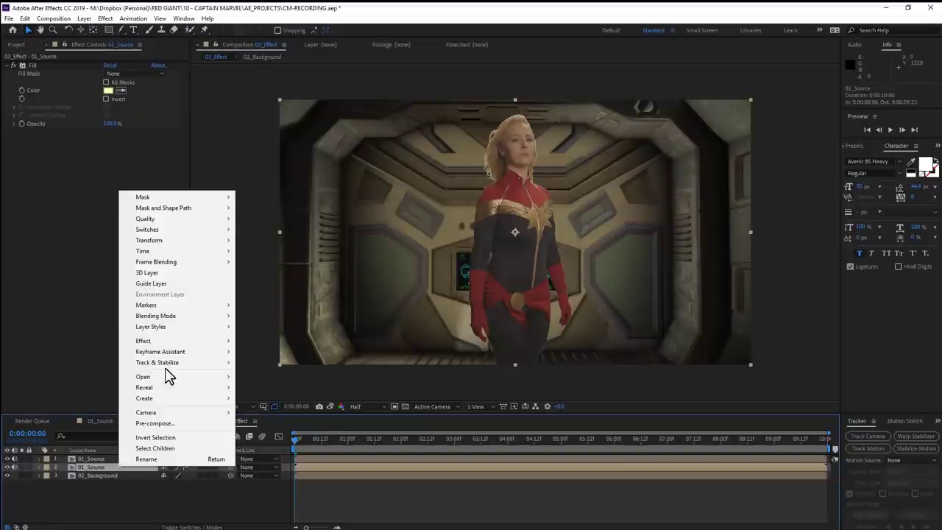
mouse_move(172, 326)
left_click(299, 213)
Step: Add Turbulent Displace to roughen the yellow silhouette's edges and preview it
left_click(105, 18)
mouse_move(147, 161)
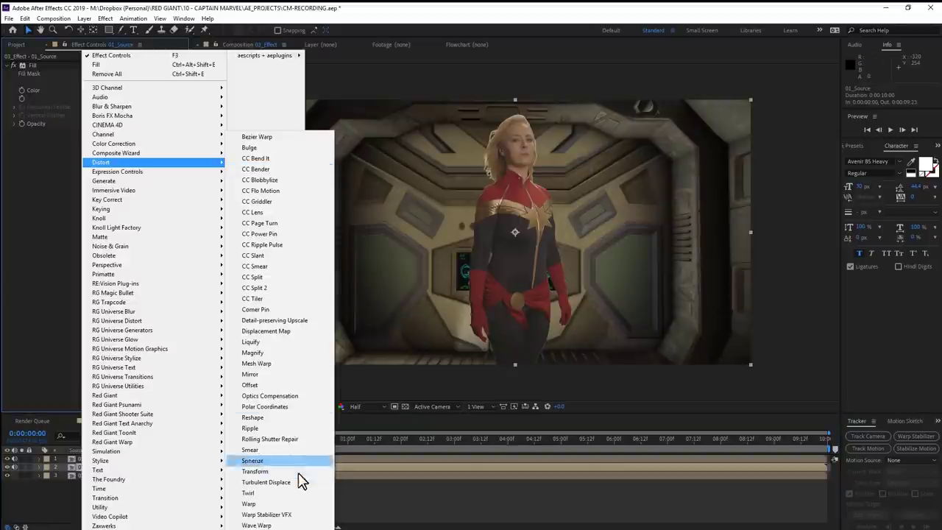
left_click(298, 479)
left_click(891, 129)
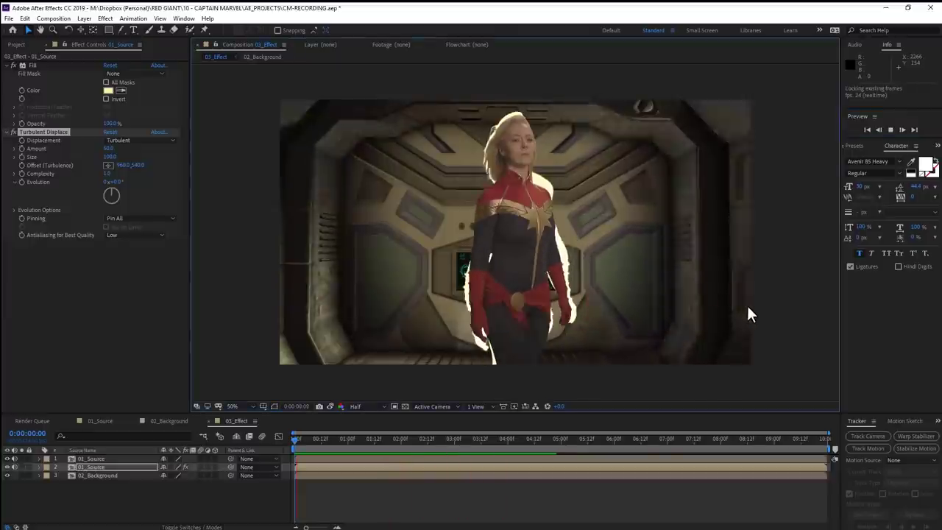
key("space")
Step: Animate Turbulent Displace Evolution with expression time*150 and reduce Size to 24
left_click(21, 182, "alt")
type("time*150")
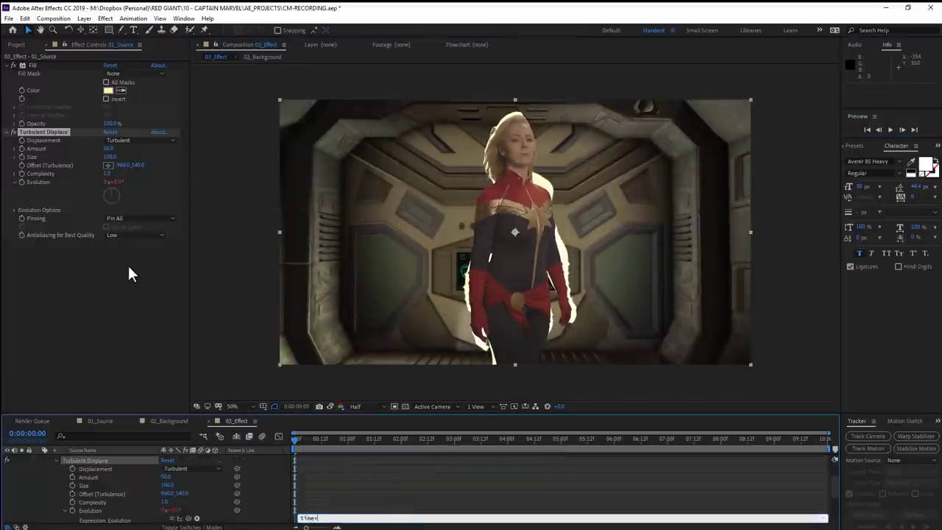
left_click(890, 131)
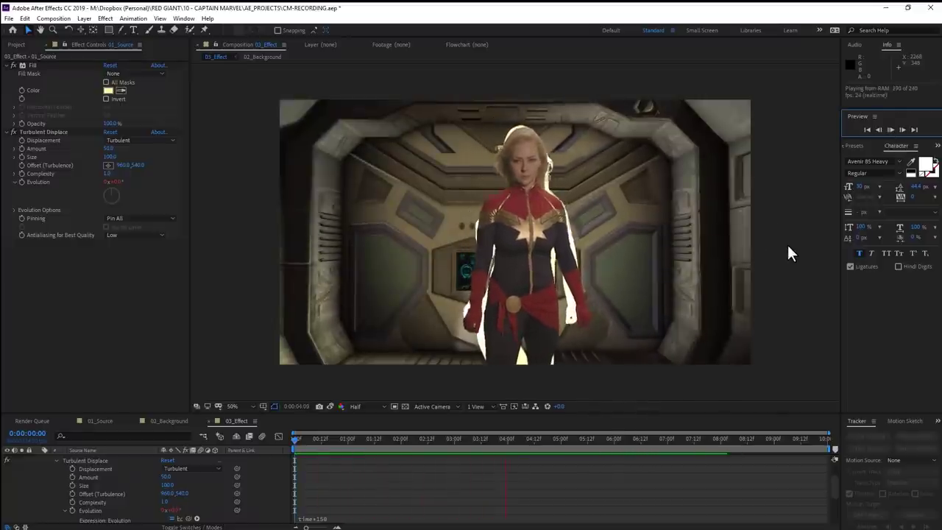
left_click(703, 258)
key("space")
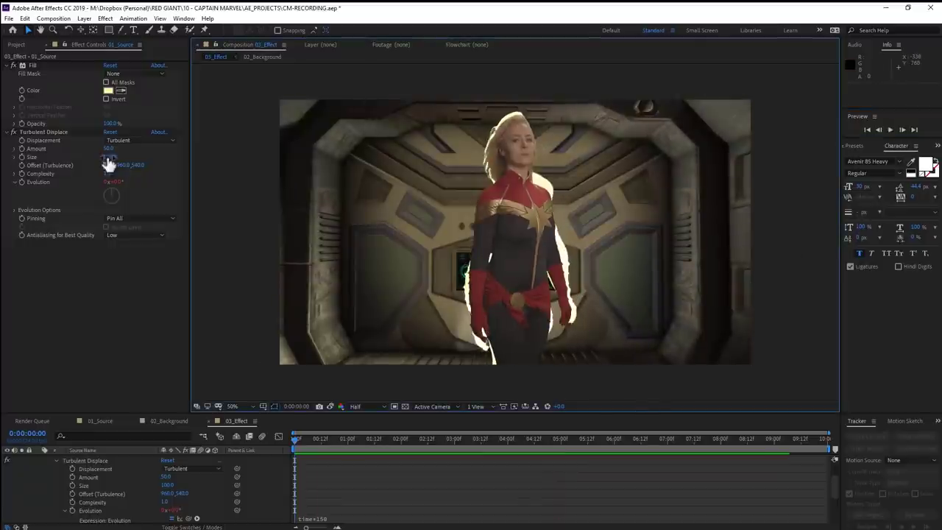
left_click_drag(107, 157, 89, 165)
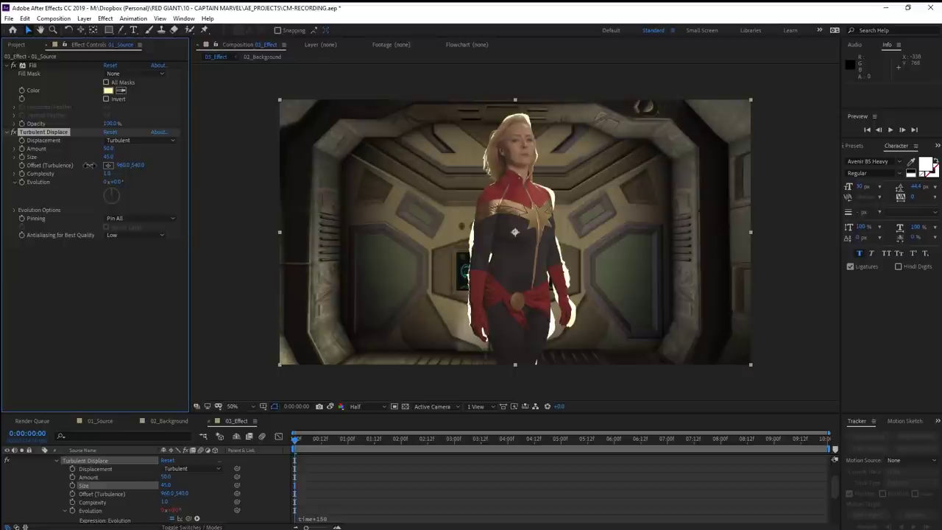
left_click_drag(88, 164, 104, 148)
key("space")
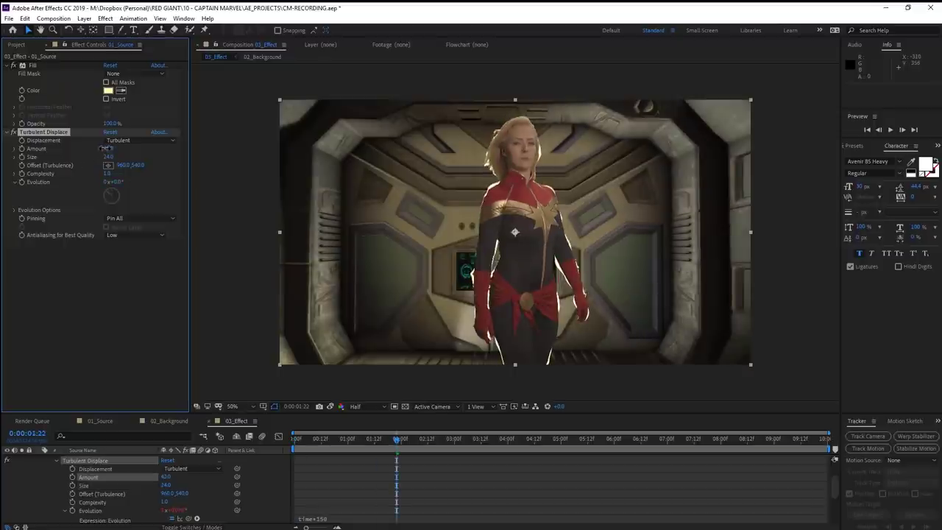
Step: Soften the displaced edge with Fast Box Blur and preview the animated glow
right_click(85, 270)
mouse_move(158, 107)
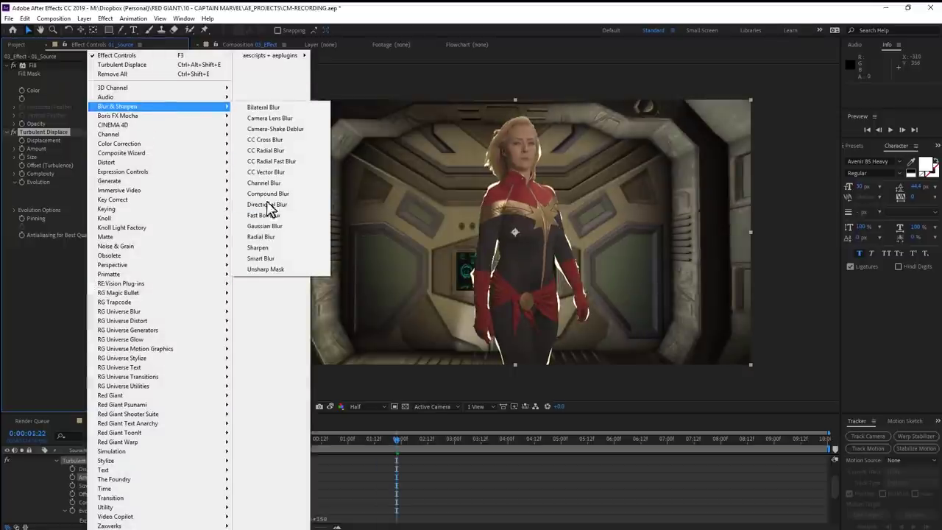
left_click(274, 216)
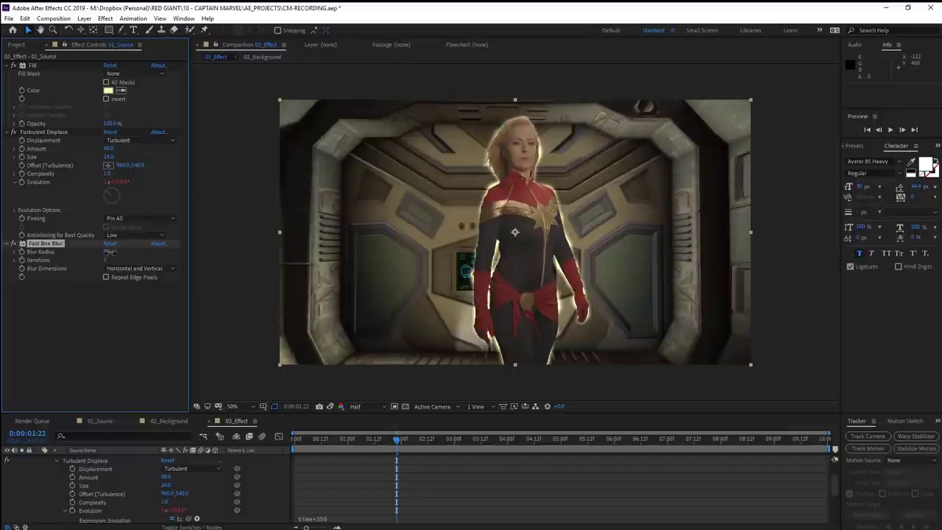
left_click(890, 130)
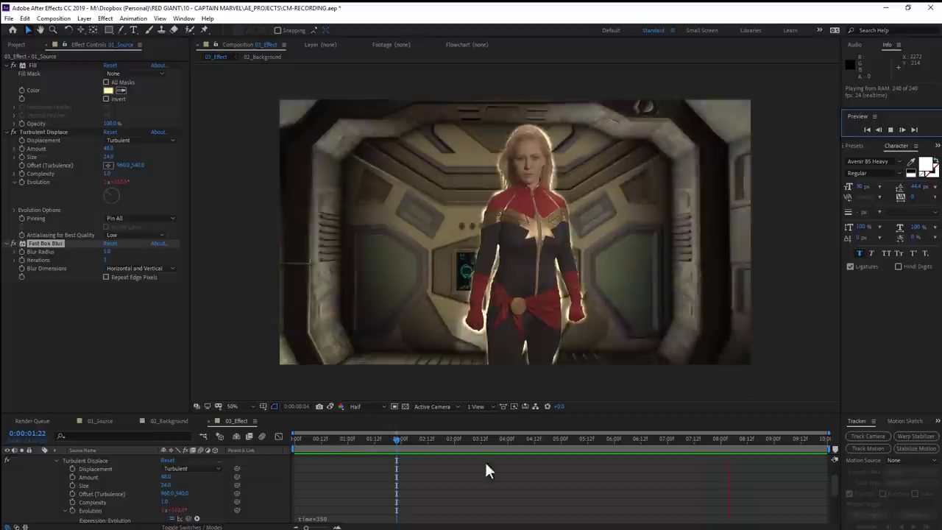
left_click(890, 129)
scroll(44, 471, "up", 5)
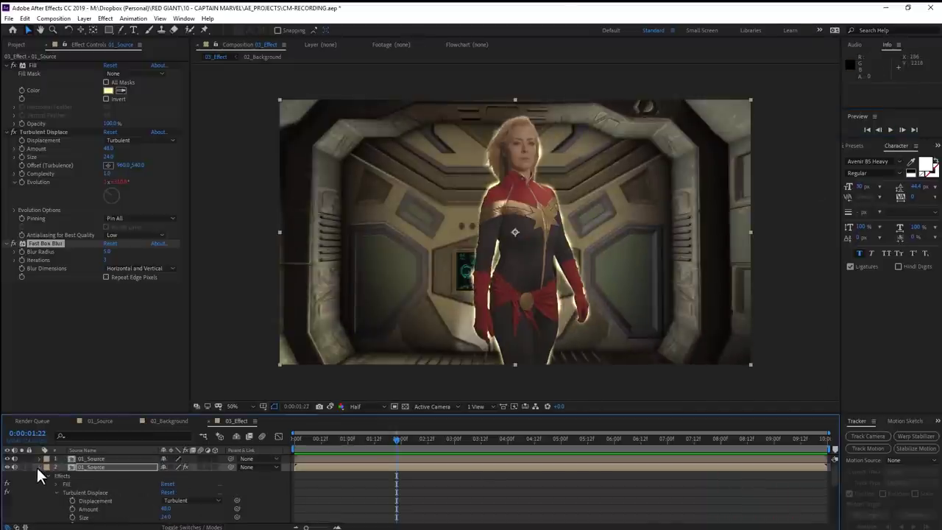
left_click(37, 468)
Step: Duplicate the HOT Edge Glow layer and move the copy above [01_Source]
key("ctrl+z")
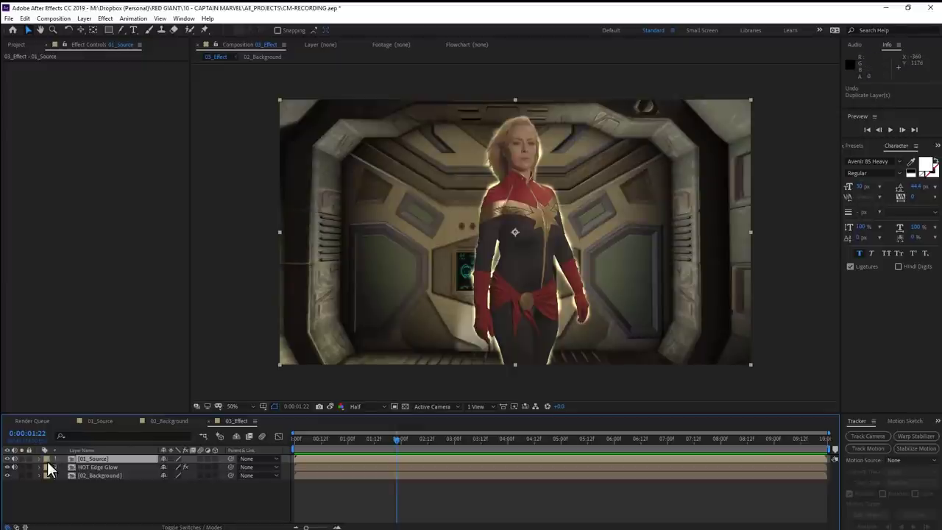
left_click(105, 468)
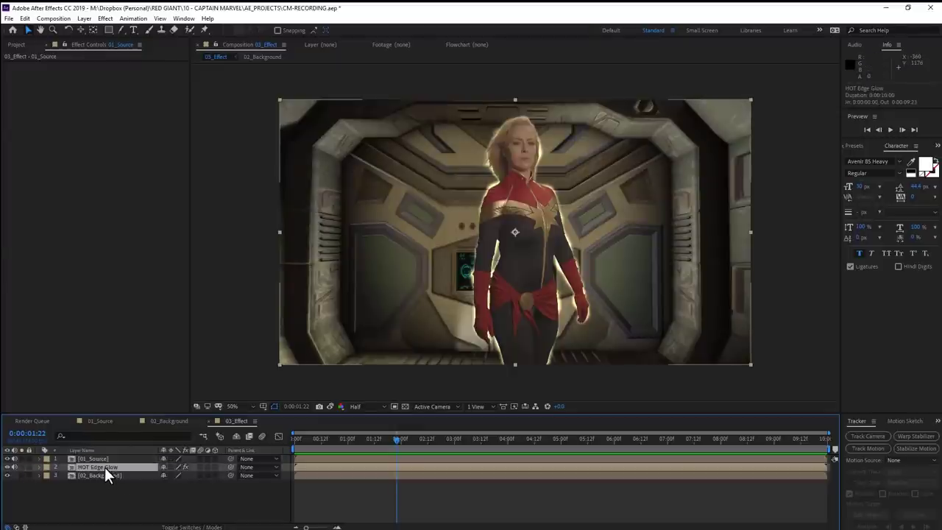
key("ctrl+d")
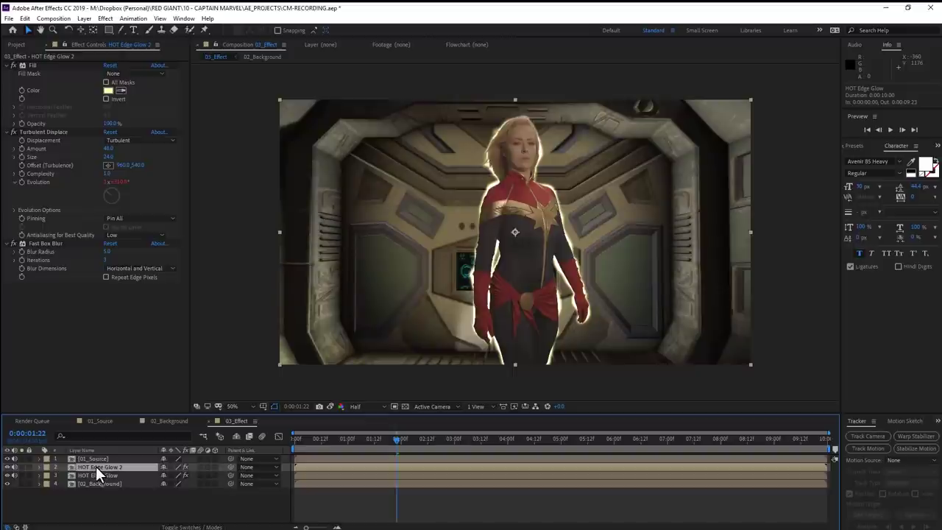
left_click_drag(96, 466, 105, 457)
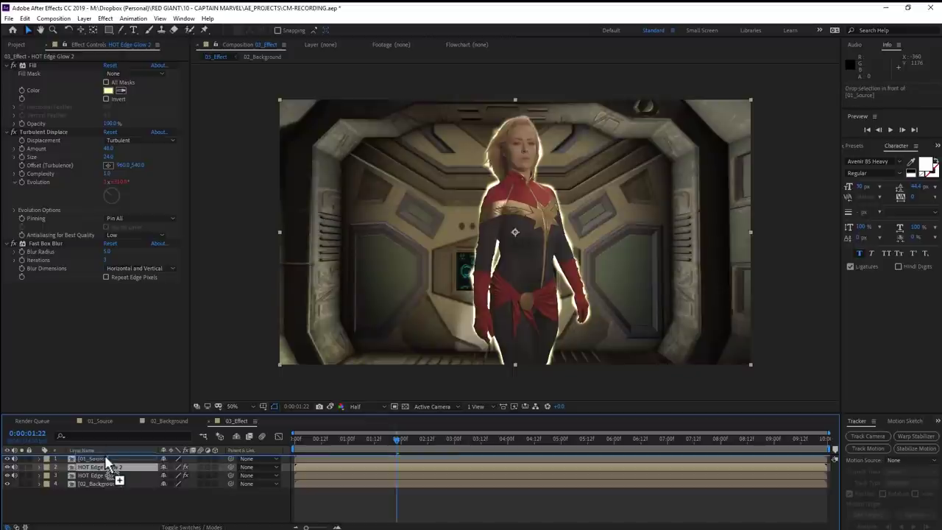
Step: Add Simple Choker above Turbulent Displace with Choke Matte -38.10
right_click(93, 257)
mouse_move(185, 246)
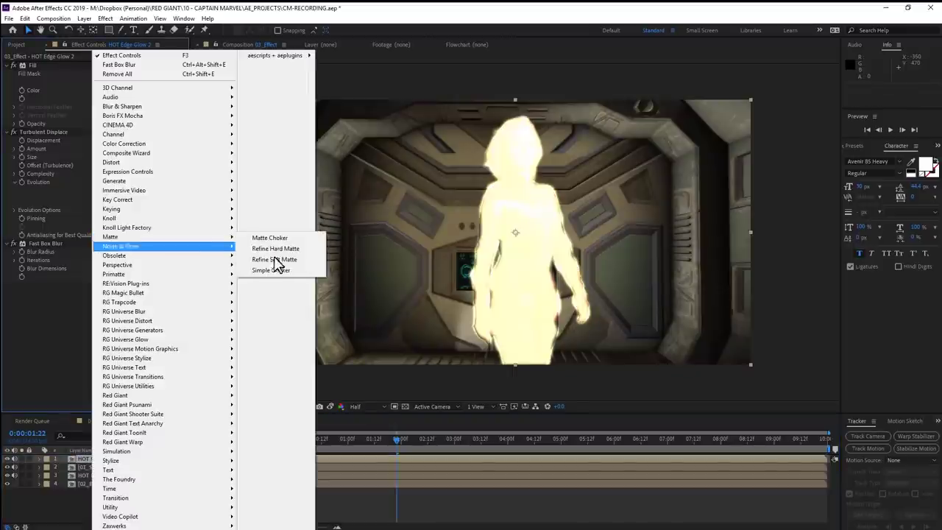
left_click(289, 269)
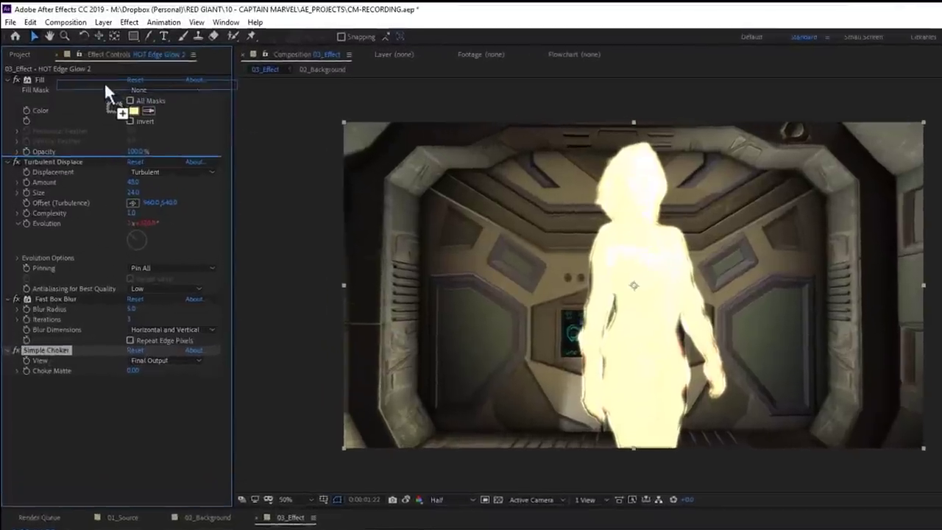
left_click_drag(40, 283, 104, 131)
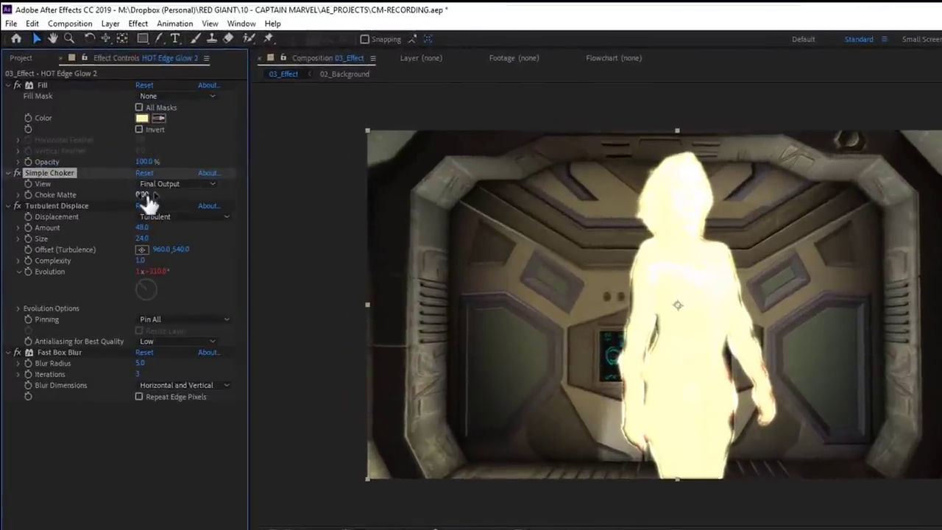
left_click_drag(144, 195, 5, 295)
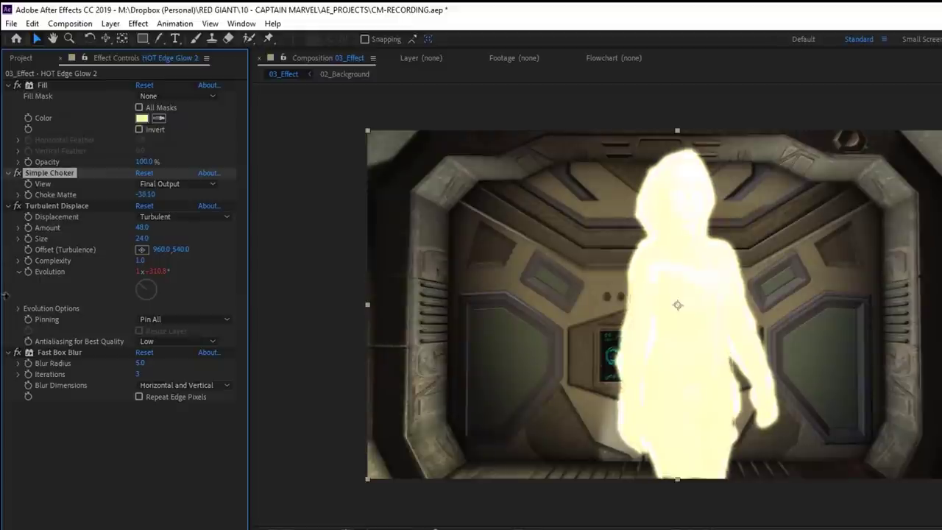
Step: Add an inverted Set Matte and place it above Turbulent Displace
left_click(9, 84)
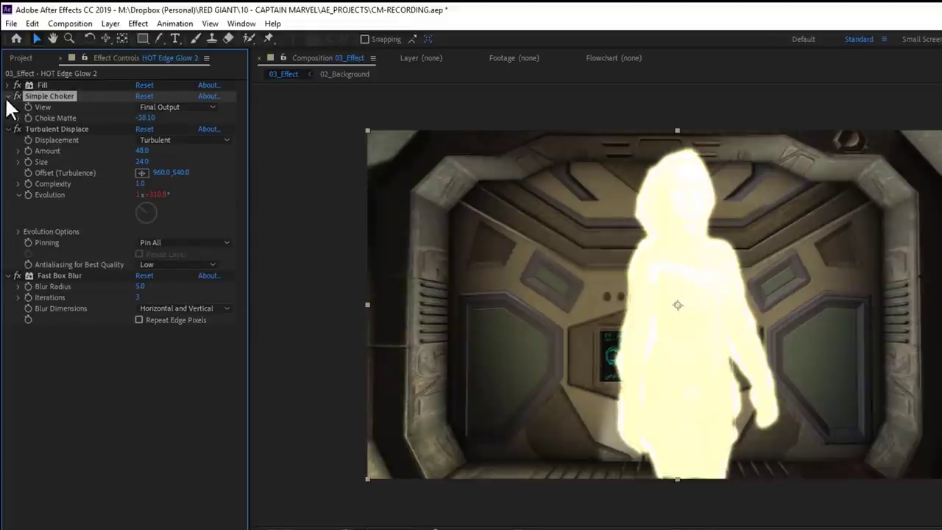
left_click(8, 97)
left_click(8, 107)
left_click(8, 119)
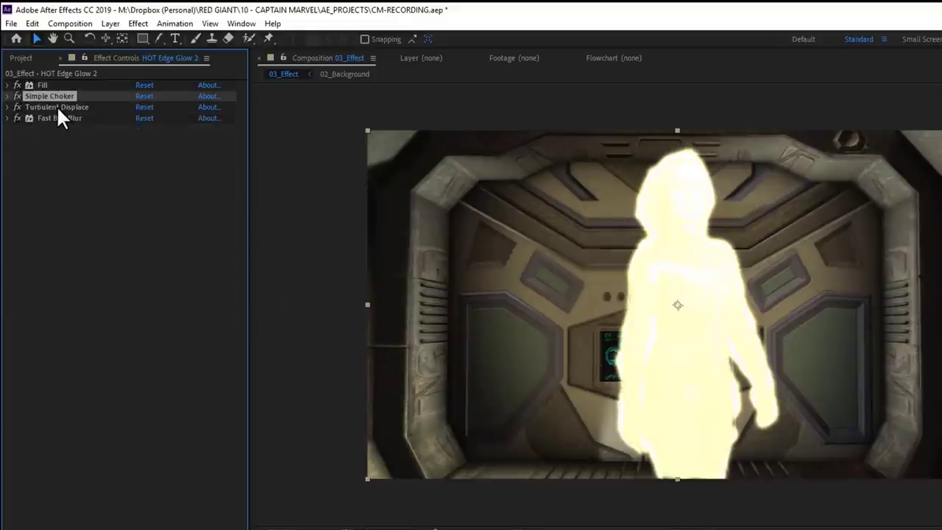
right_click(127, 140)
mouse_move(280, 176)
left_click(381, 318)
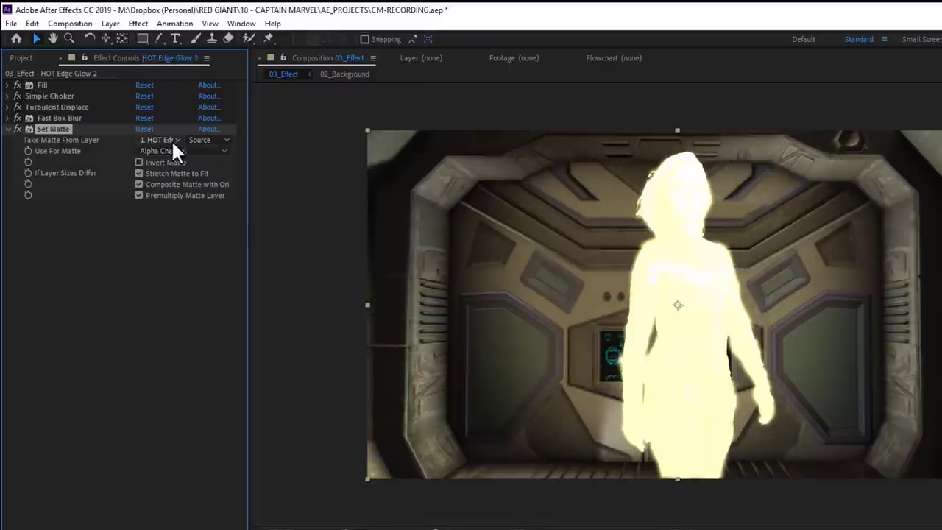
left_click(139, 162)
left_click_drag(60, 129, 74, 109)
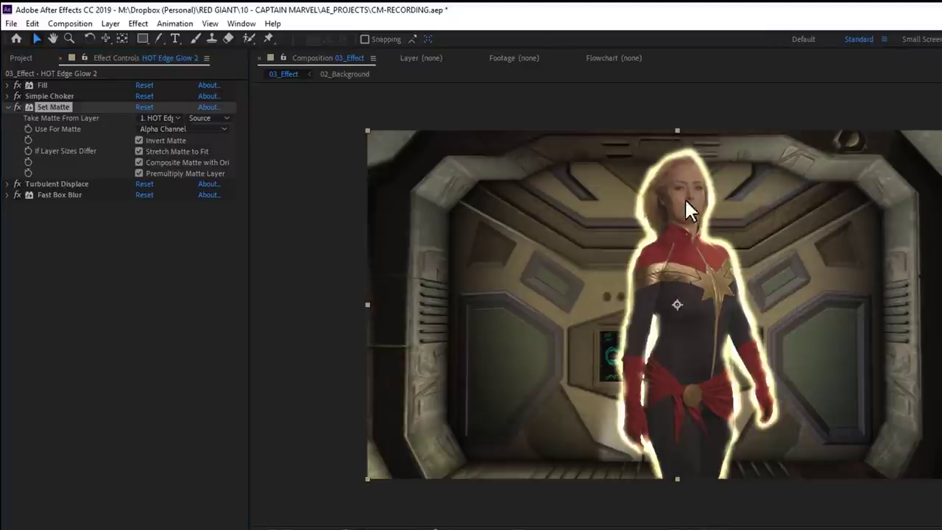
right_click(78, 246)
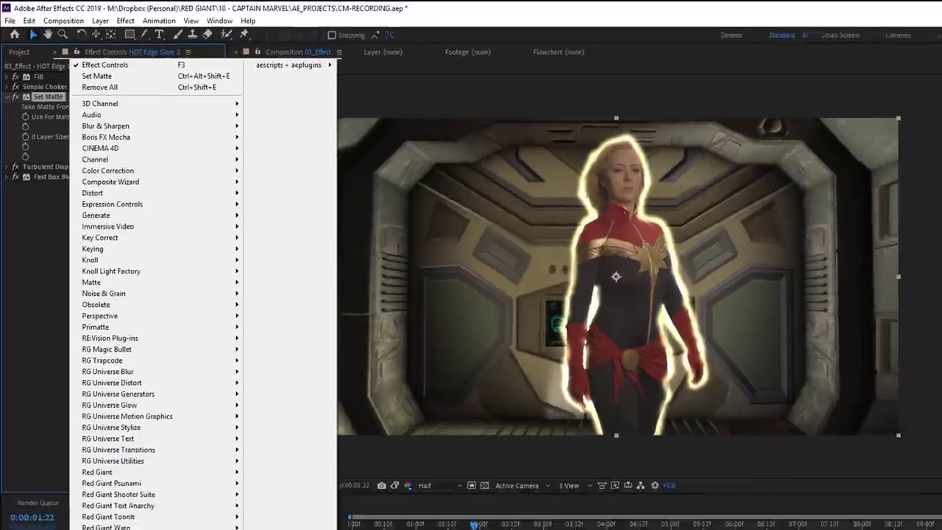
Step: Add Roughen Edges to the soloed glow layer with Spiky edge type and Border 45
mouse_move(138, 468)
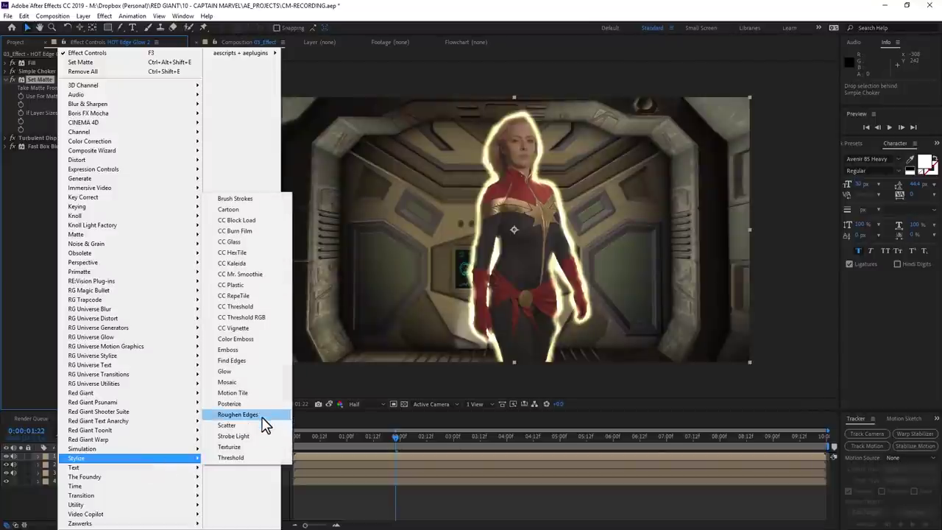
left_click(237, 415)
left_click(20, 456)
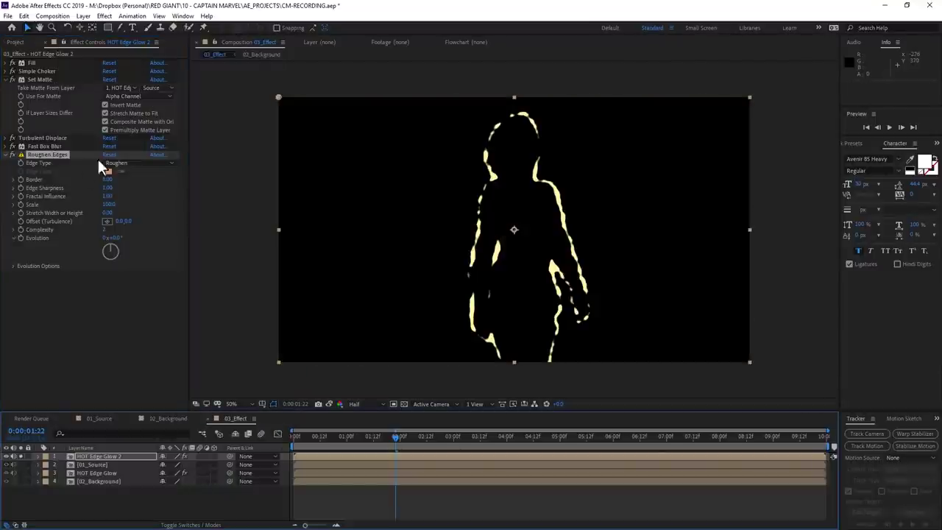
left_click(119, 162)
left_click(121, 177)
left_click_drag(118, 176, 147, 176)
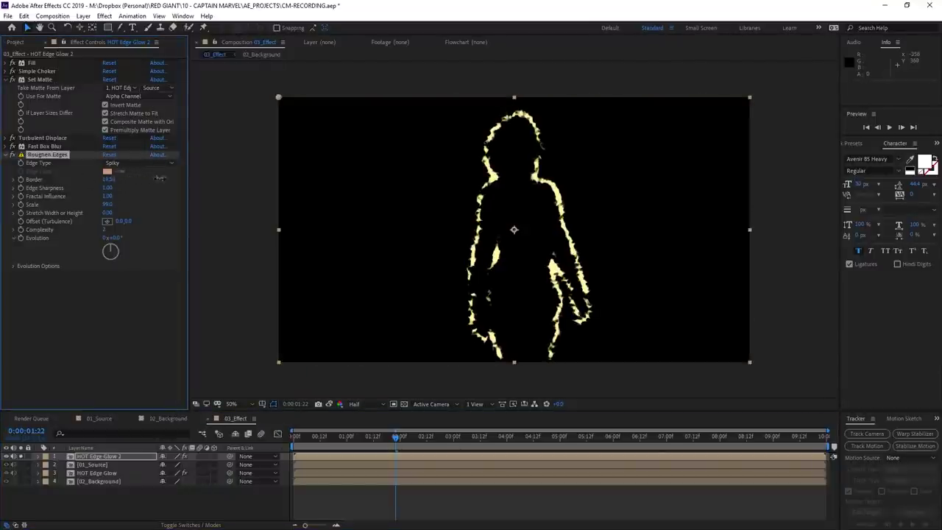
Step: Drive Roughen Edges Evolution with a time expression, scrub to preview, and collapse the effects
left_click(21, 238, "alt")
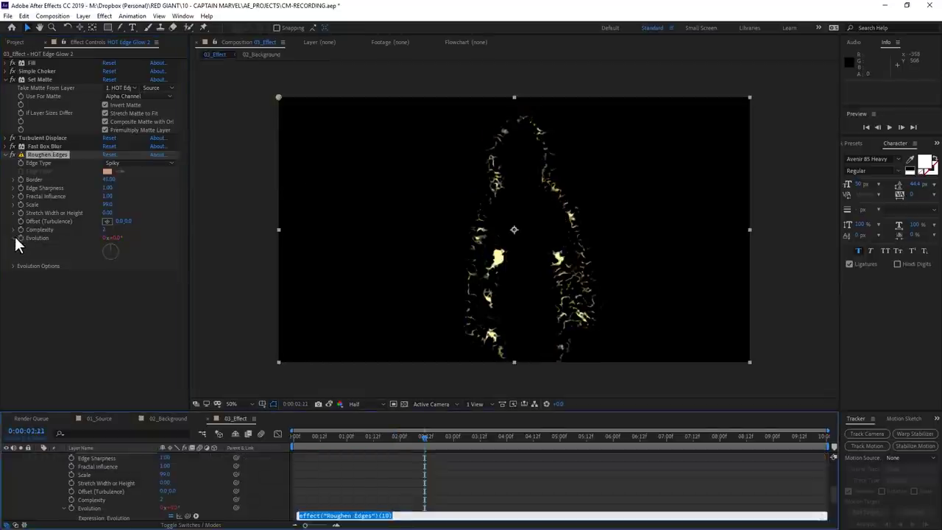
type("time*150")
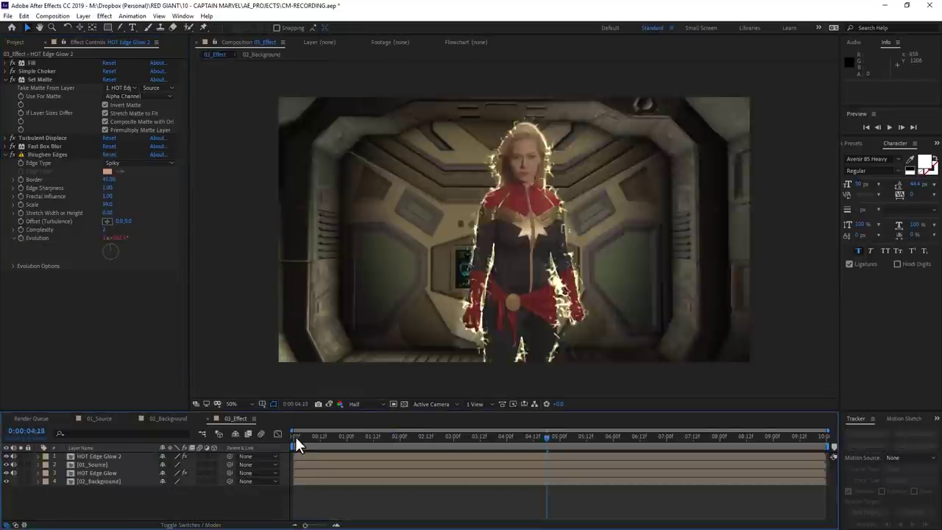
left_click_drag(295, 436, 508, 435)
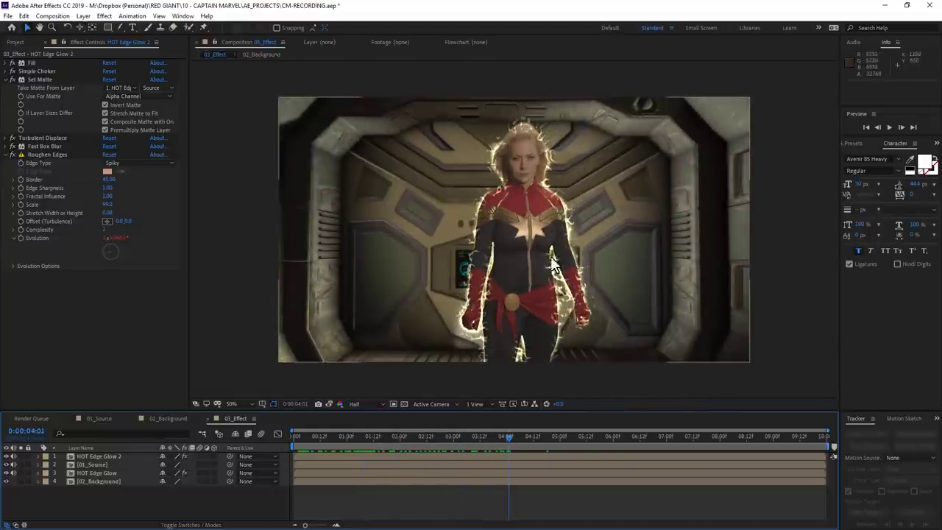
left_click(7, 155)
right_click(58, 200)
left_click(44, 197)
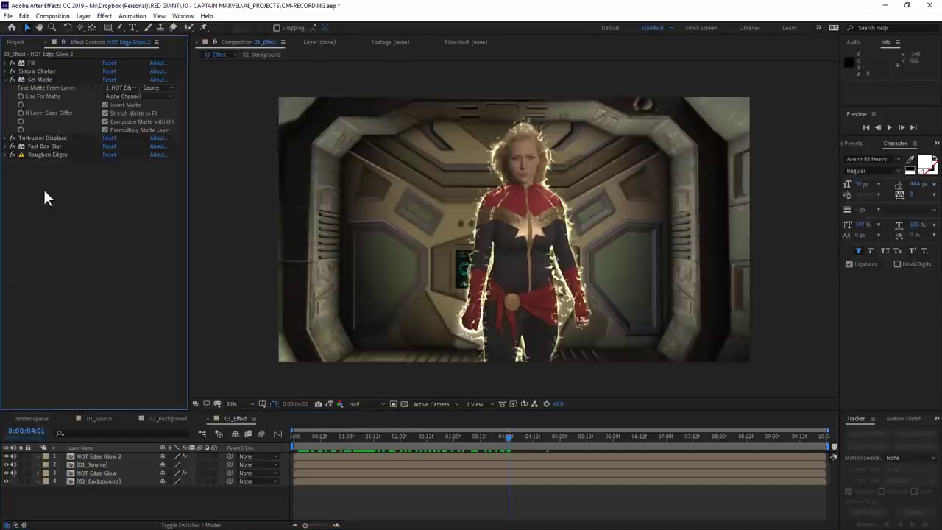
left_click(6, 79)
Step: Add Set Matte 2 with Invert left off and view the comp at 100%
right_click(81, 174)
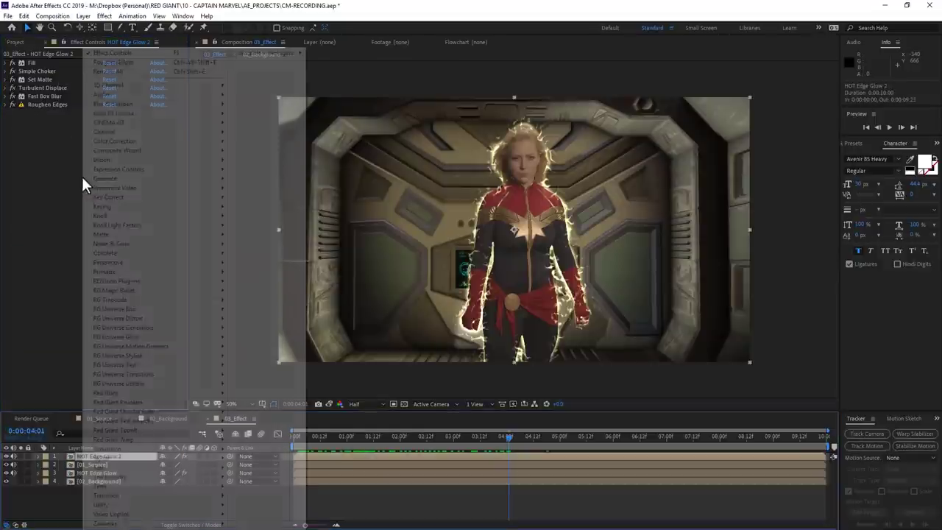
mouse_move(154, 132)
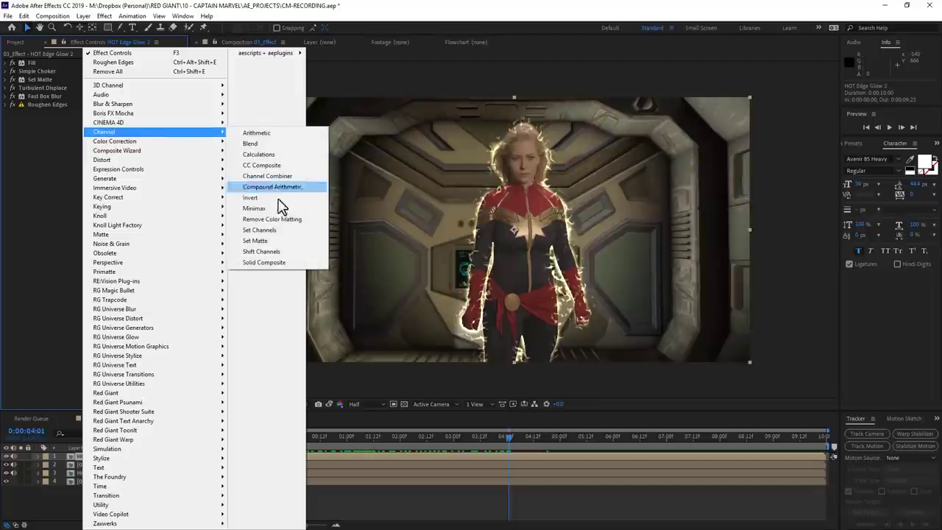
left_click(275, 241)
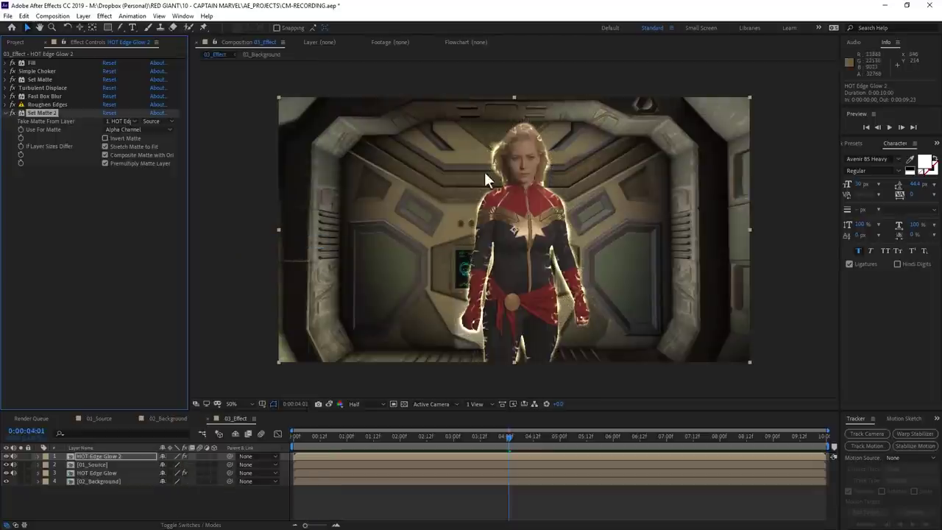
key("period")
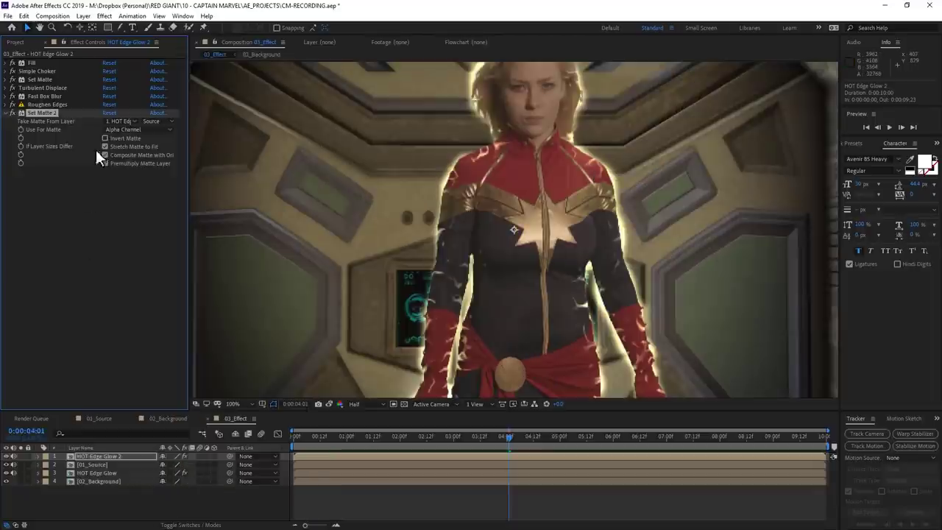
left_click(10, 113)
Step: Apply CC Vector Blur via effect search and set its Amount to 10
key("ctrl+space")
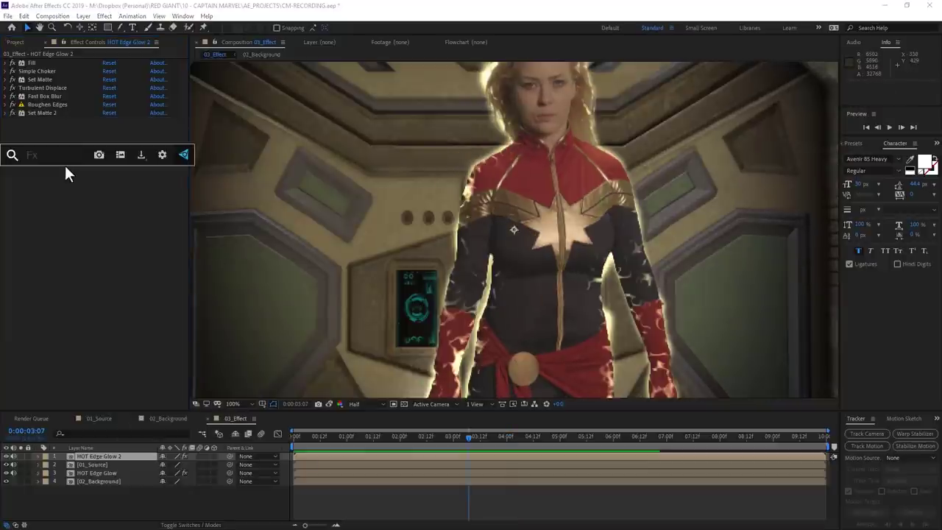
type("vector")
key("Return")
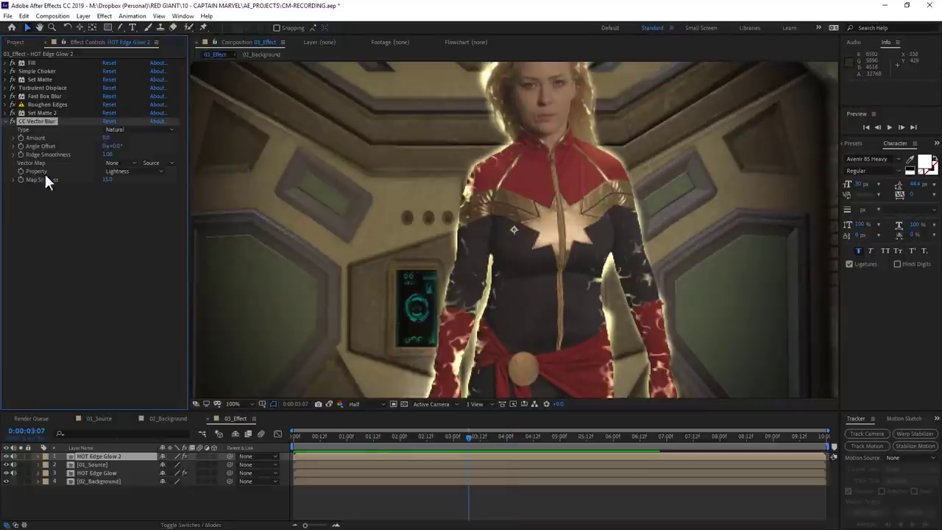
left_click_drag(107, 137, 110, 138)
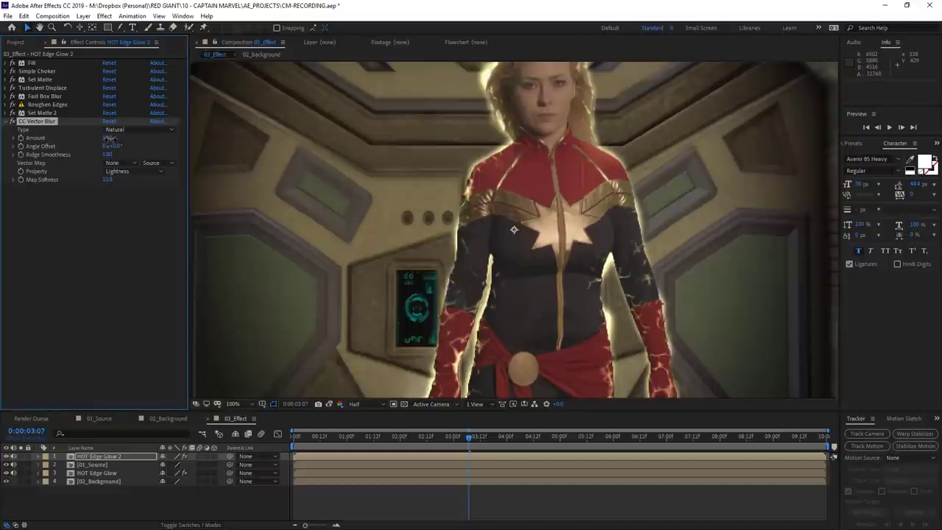
Step: Move Turbulent Displace directly above CC Vector Blur and play back to check
scroll(595, 355, "down", 2)
left_click_drag(42, 88, 64, 119)
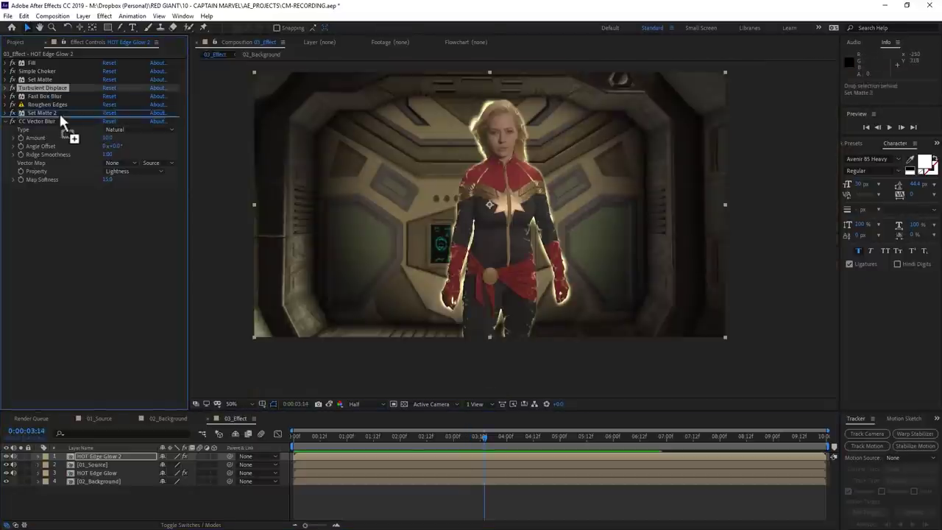
scroll(568, 286, "up", 2)
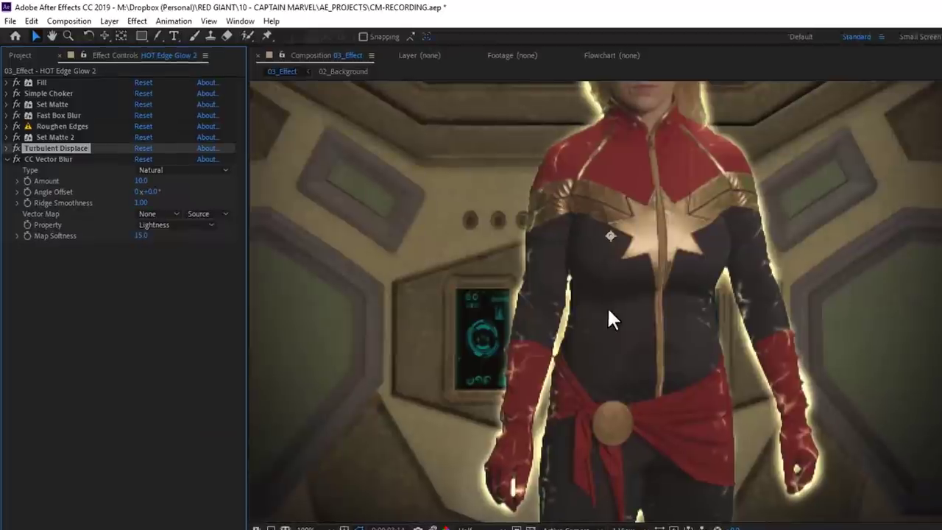
key("space")
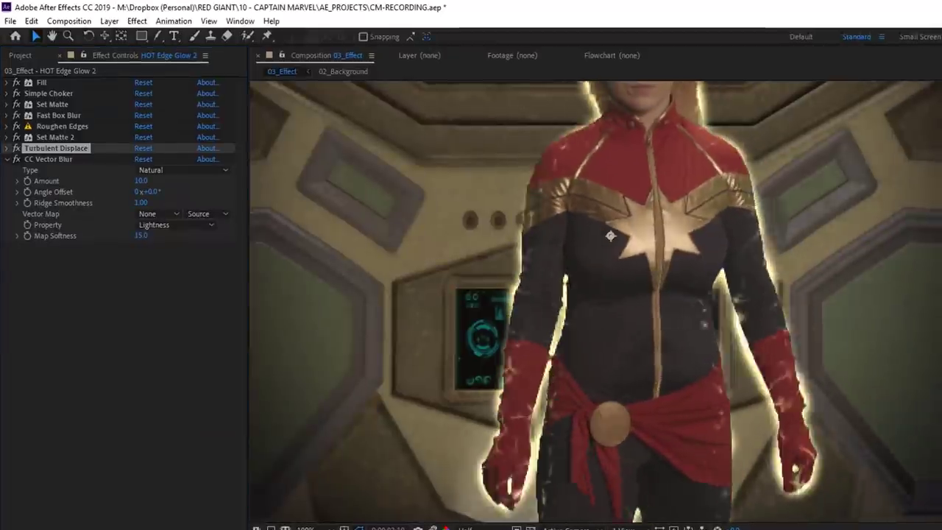
left_click(7, 149)
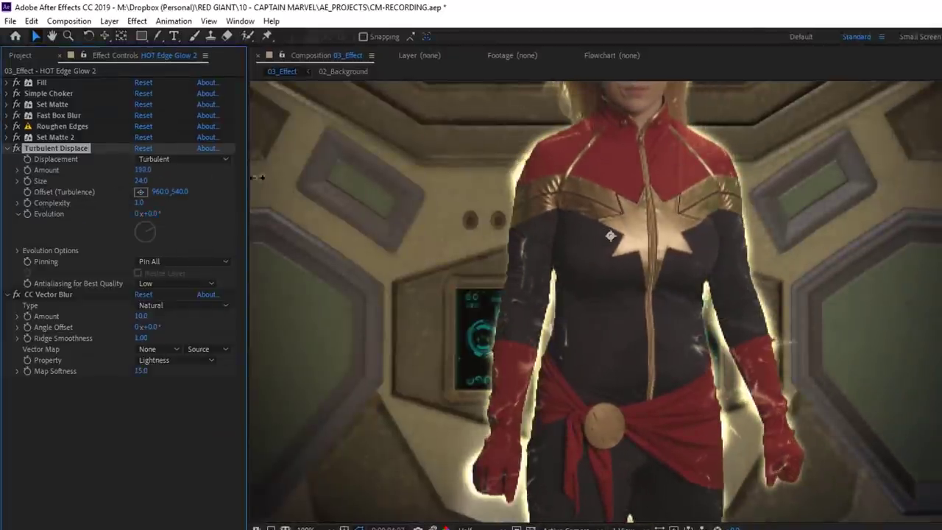
left_click(7, 148)
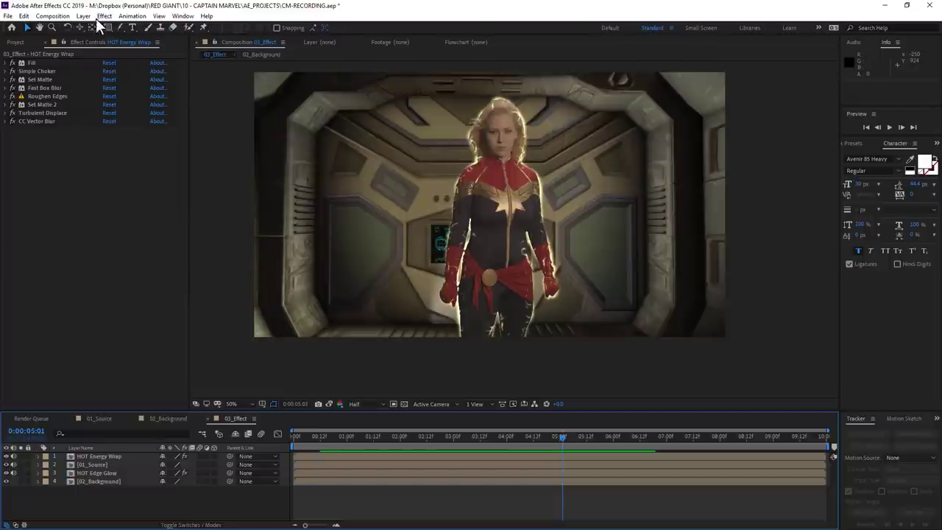
Step: Create a new solid layer coloured FFEB8D pale yellow
left_click(83, 15)
mouse_move(103, 25)
left_click(309, 36)
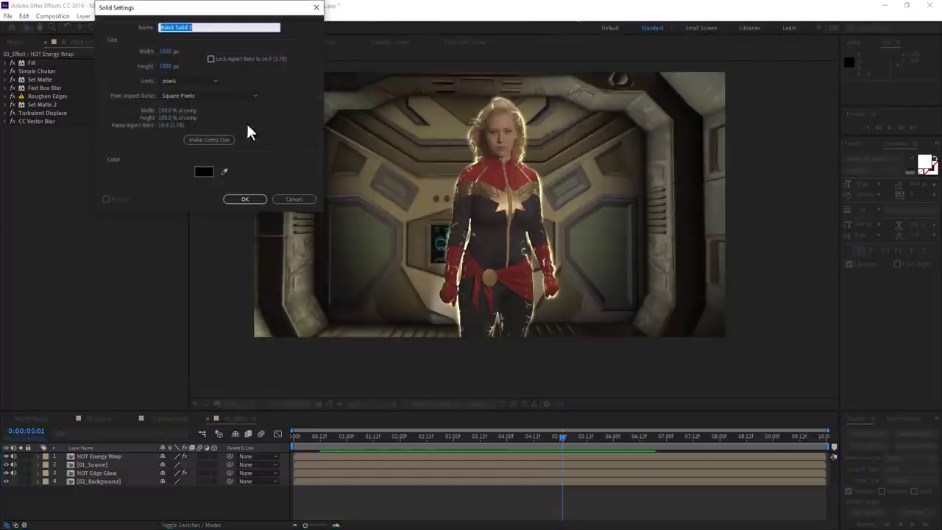
left_click(203, 174)
type("FFEB8D")
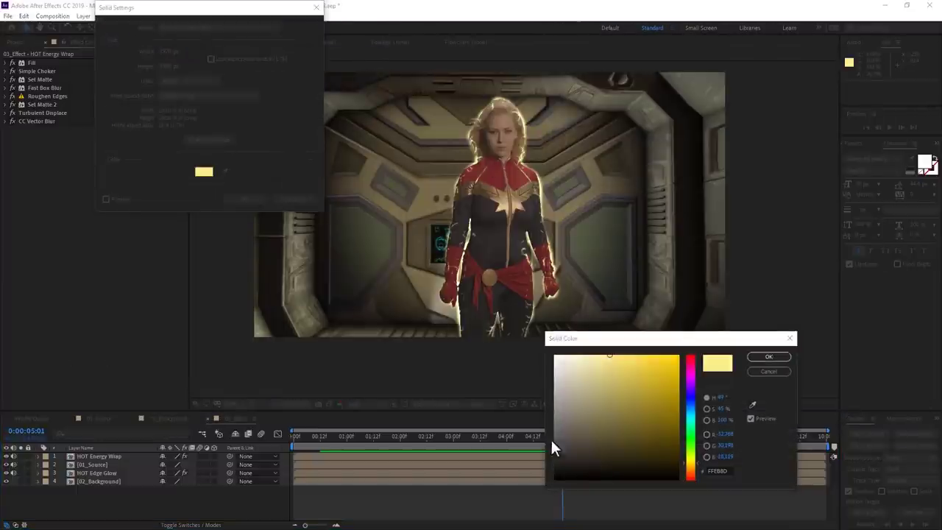
left_click(768, 356)
left_click_drag(233, 7, 652, 179)
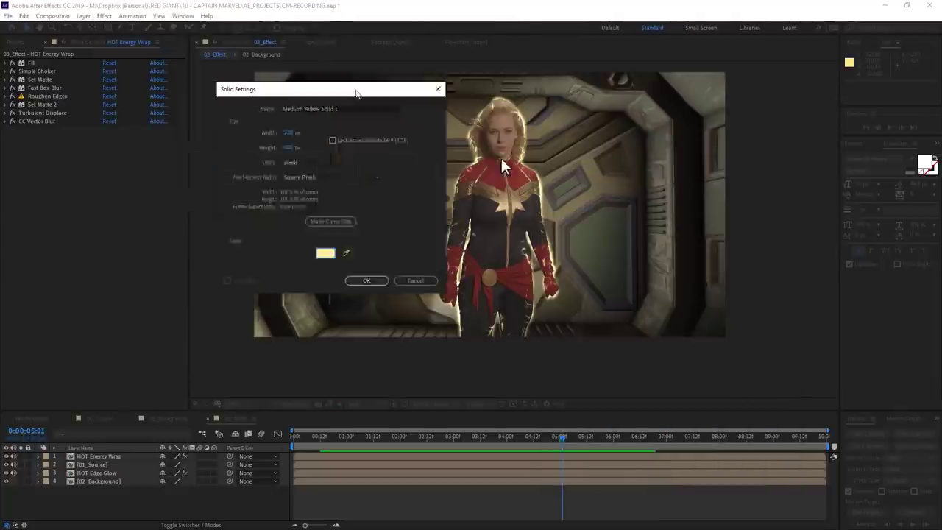
left_click(666, 372)
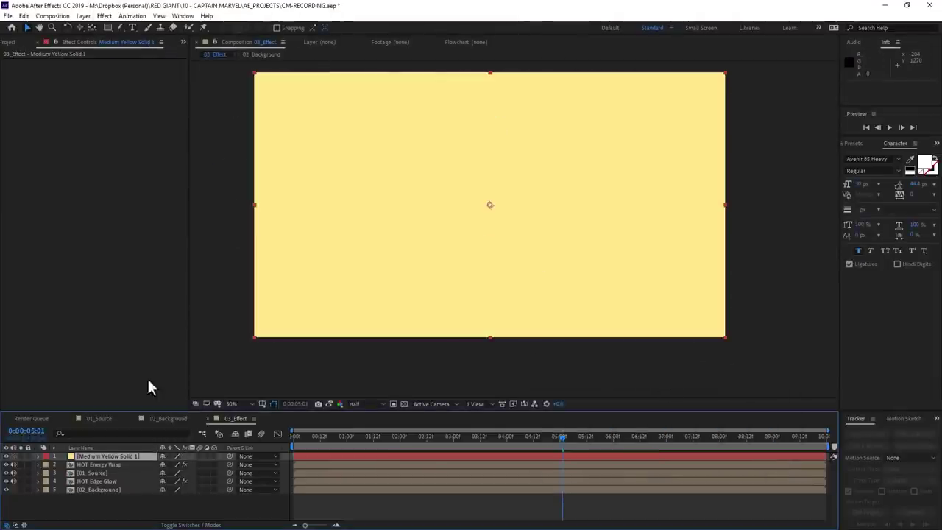
Step: Apply Set Matte to the solid, taking the matte from 01_Source
right_click(125, 117)
mouse_move(193, 132)
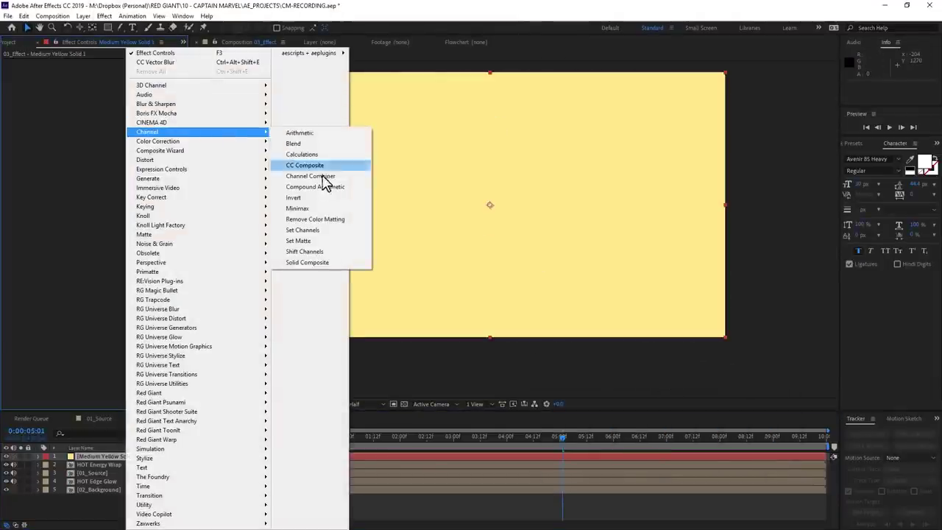
left_click(305, 240)
left_click(122, 71)
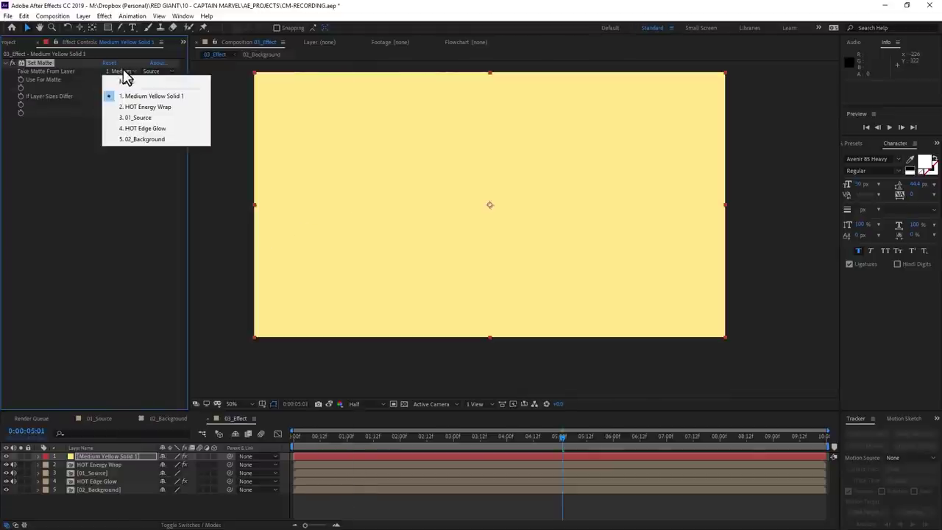
left_click(147, 118)
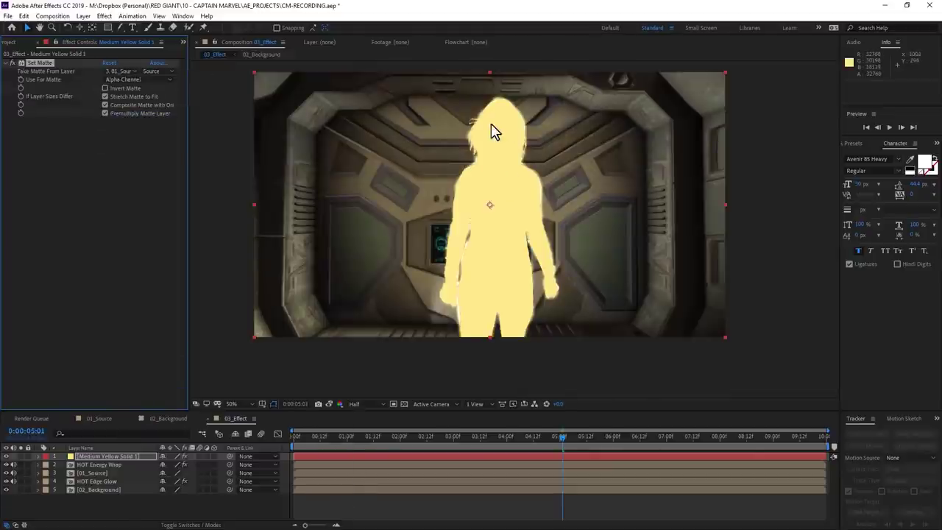
Step: Invert the solid's matte and add a Fast Box Blur to soften its edges
key("F4")
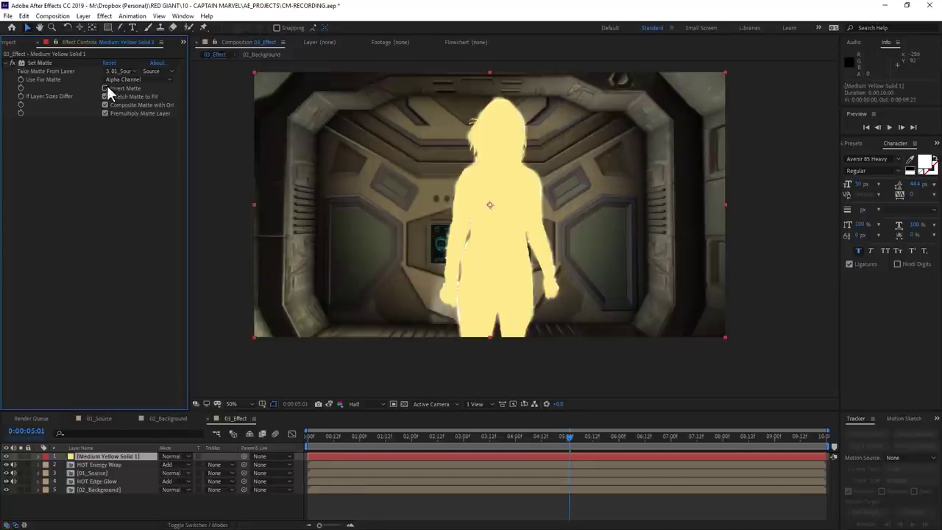
left_click(104, 87)
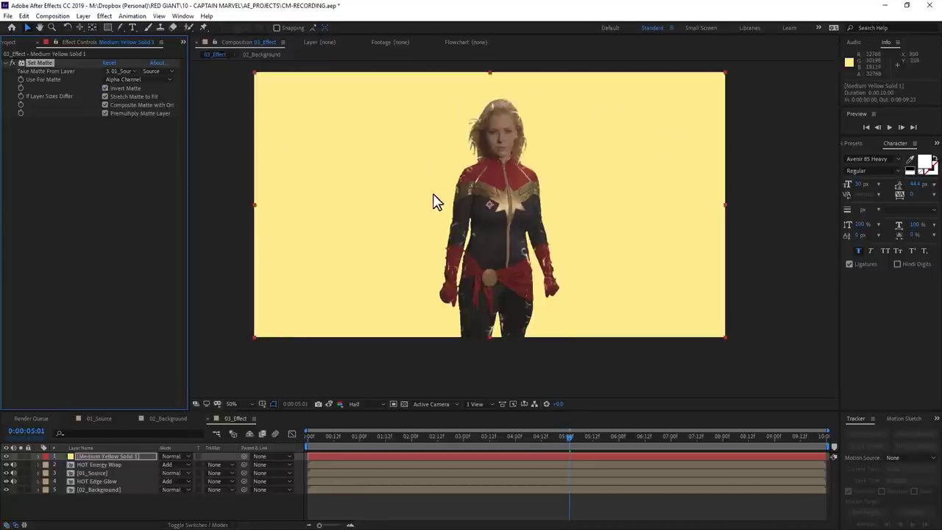
right_click(92, 174)
mouse_move(158, 98)
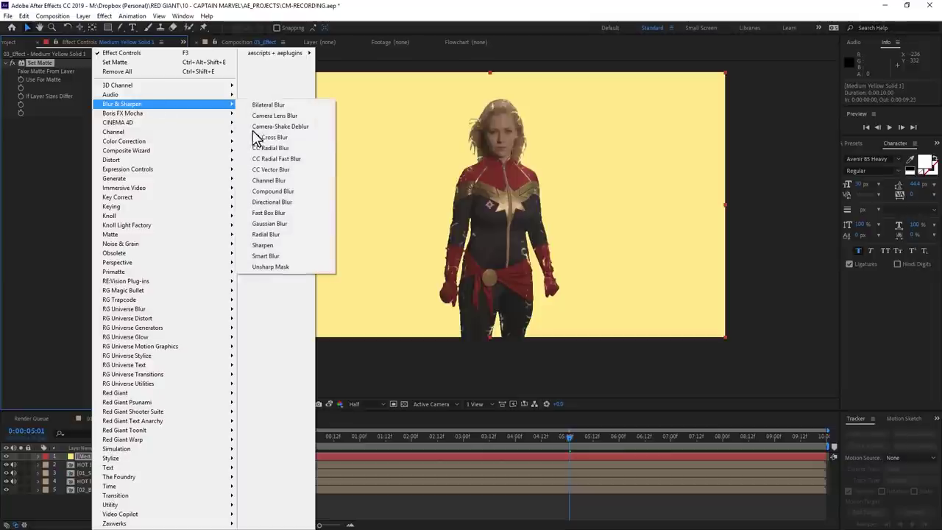
left_click(275, 213)
left_click_drag(106, 130, 112, 130)
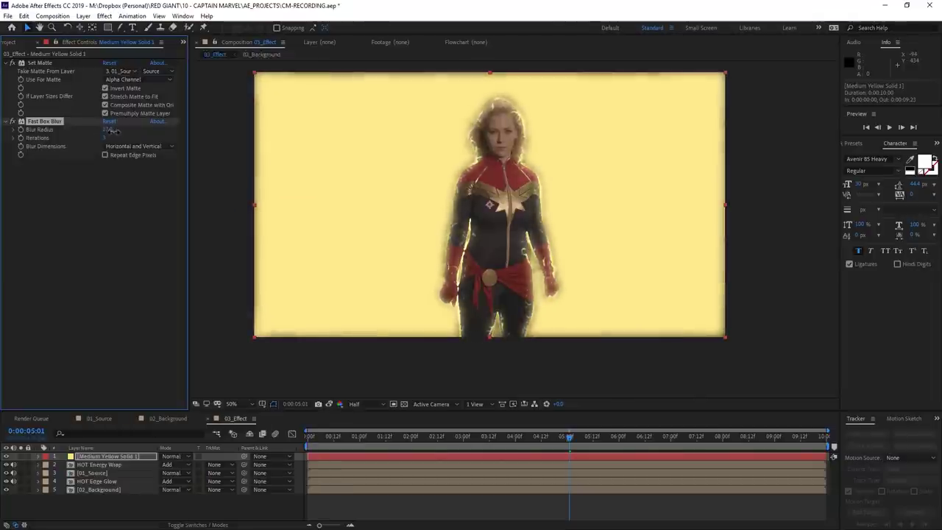
Step: Add a second Set Matte from 01_Source and lower the blur radius to tighten the glow
right_click(55, 179)
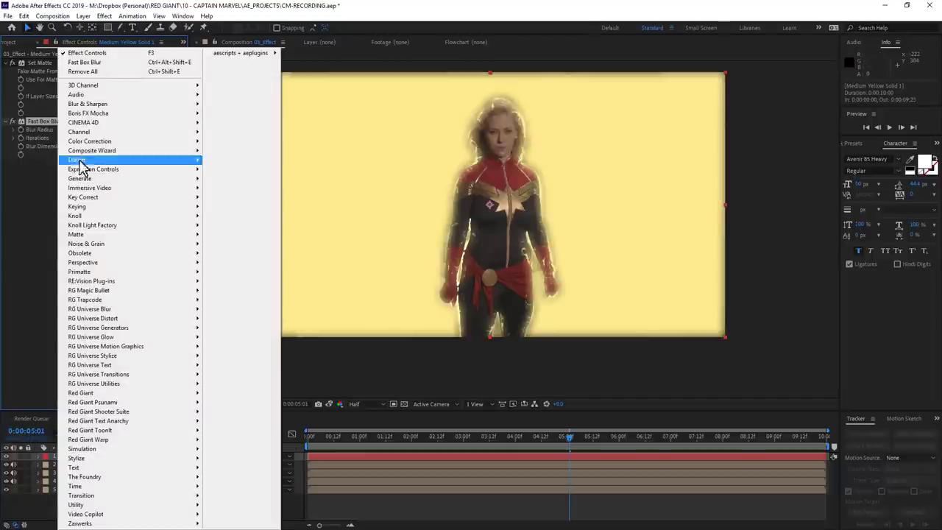
mouse_move(136, 138)
left_click(249, 240)
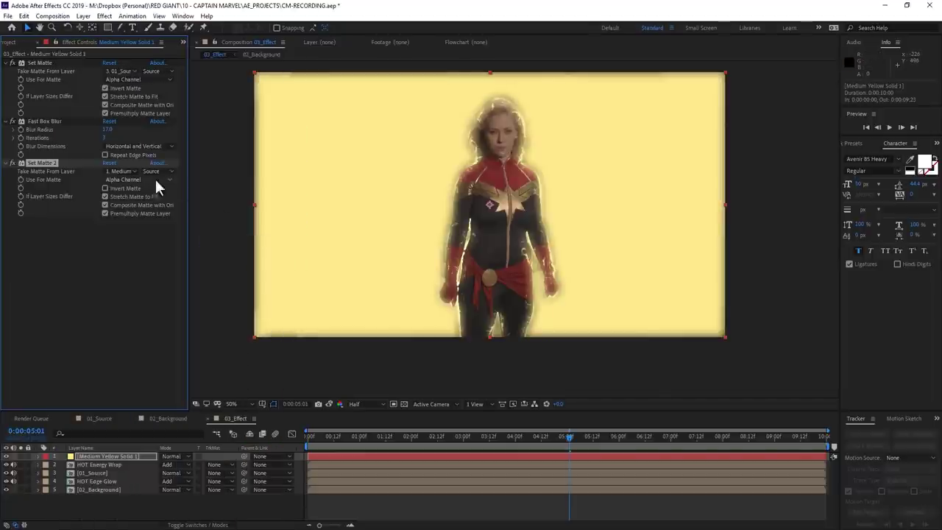
left_click(125, 171)
left_click(137, 218)
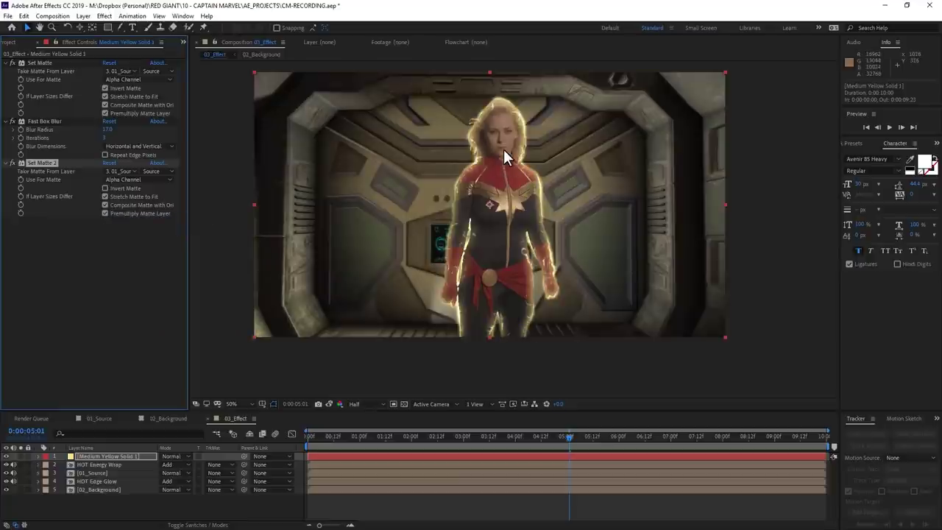
left_click_drag(108, 129, 93, 130)
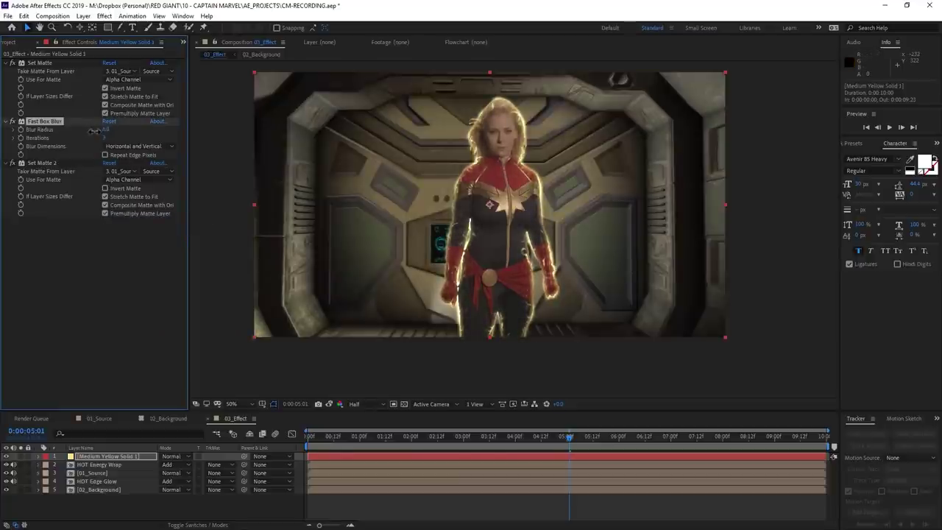
right_click(94, 131)
left_click(86, 318)
scroll(547, 234, "up", 2)
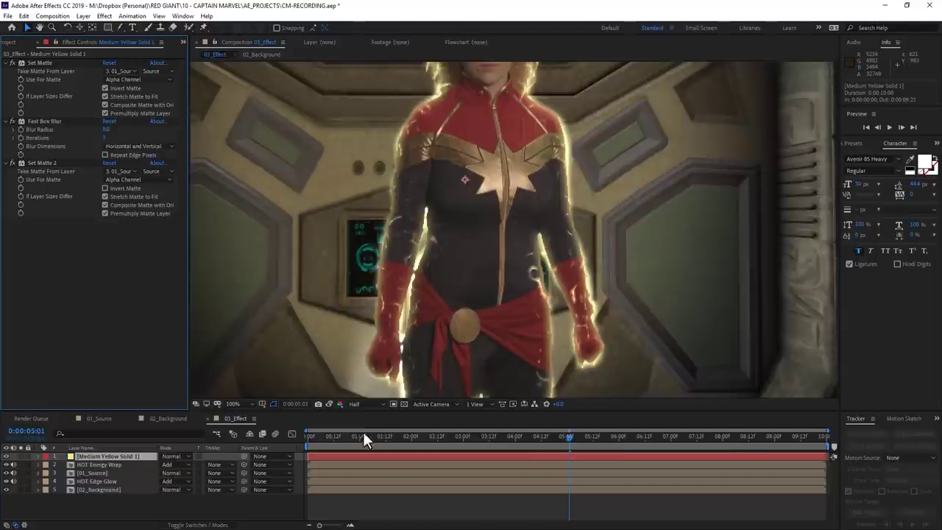
left_click(308, 440)
scroll(614, 210, "down", 2)
left_click(887, 128)
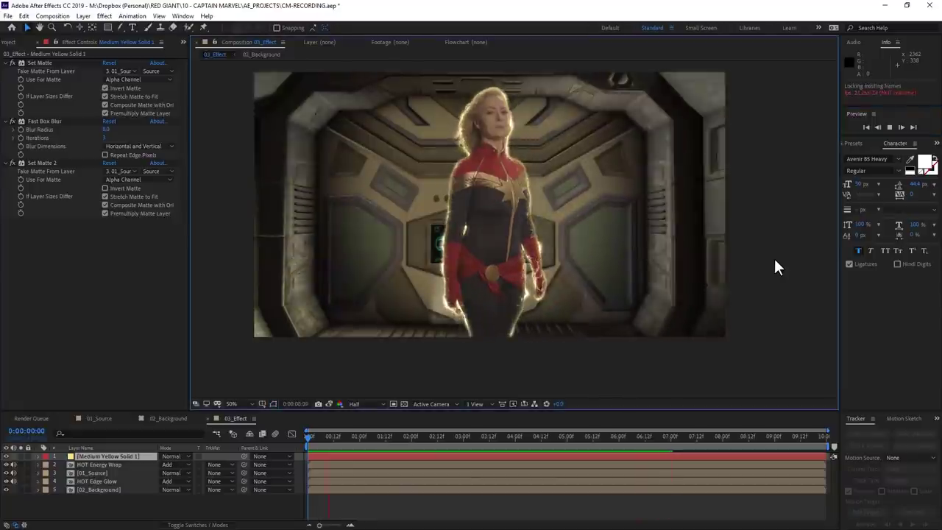
key("space")
Step: Duplicate 01_Source, move the copy to the top, and solo it
left_click(106, 472)
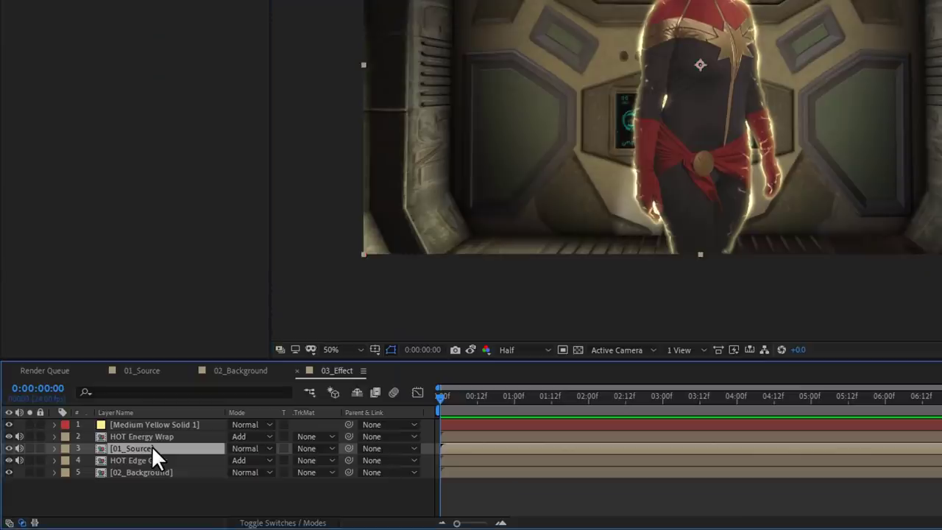
key("ctrl+d")
left_click_drag(93, 472, 112, 454)
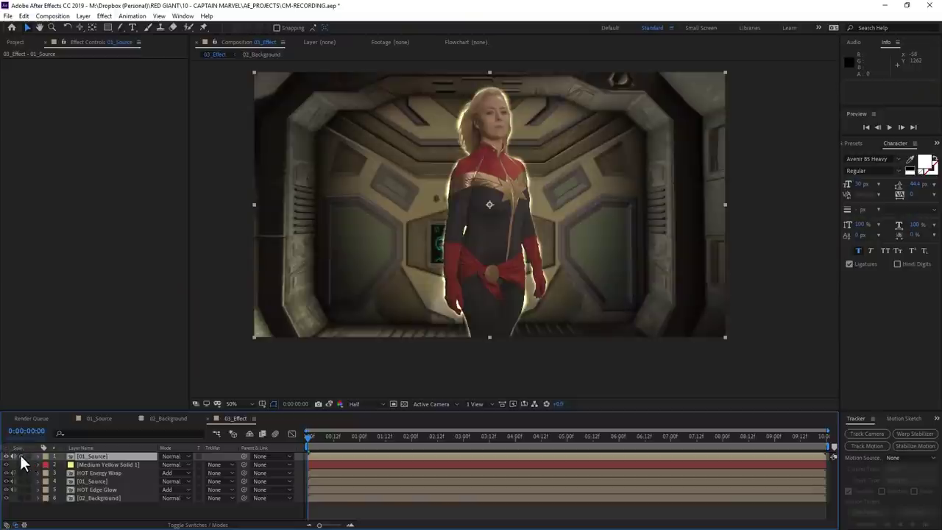
left_click(20, 456)
Step: Apply inverted Find Edges to the top copy, set it to Add mode, and unsolo
right_click(501, 230)
mouse_move(544, 378)
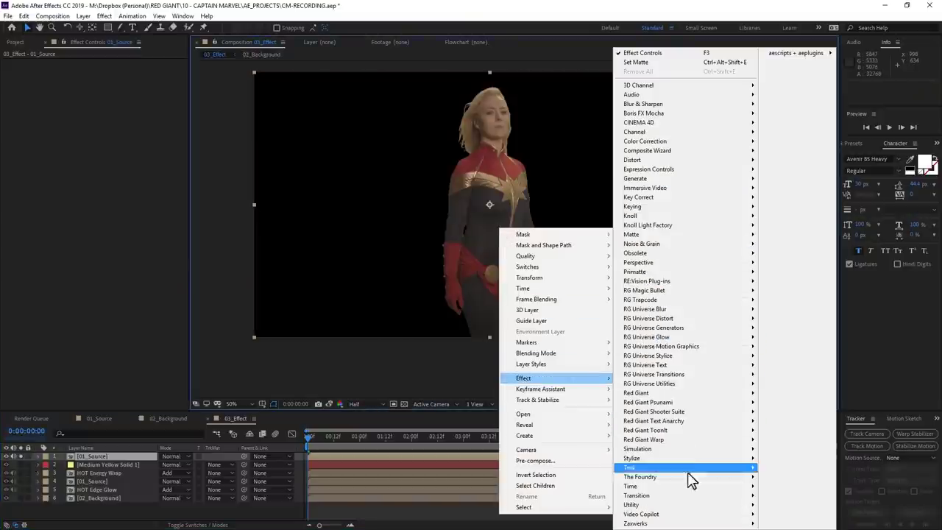
mouse_move(692, 458)
left_click(790, 360)
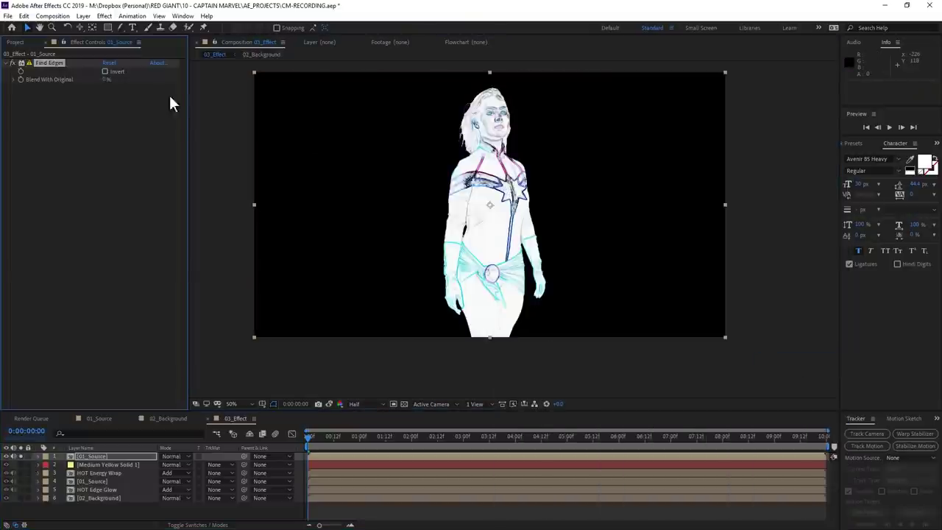
left_click(105, 71)
right_click(490, 187)
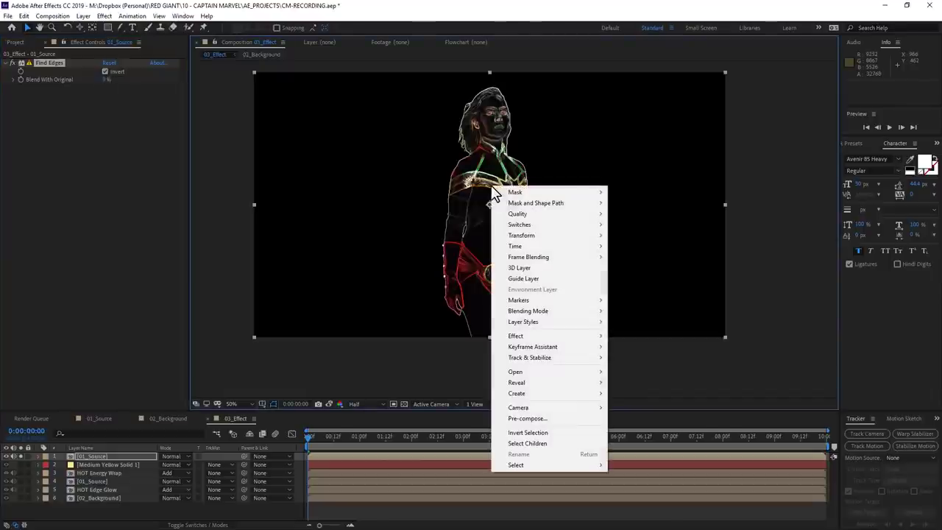
mouse_move(551, 318)
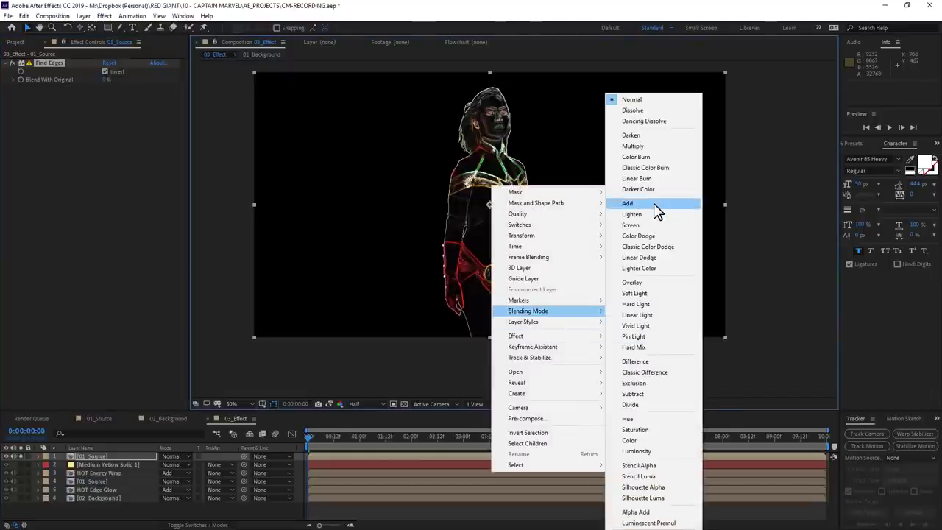
left_click(627, 203)
left_click(20, 456)
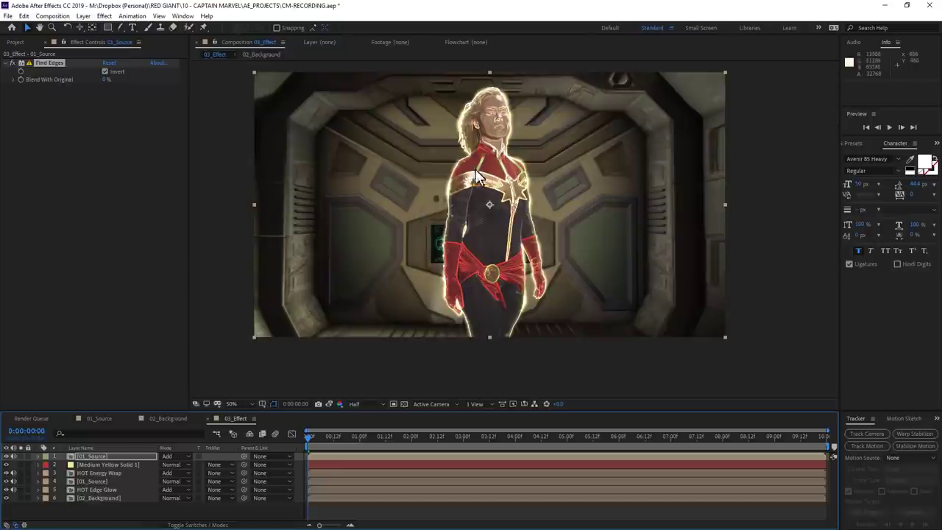
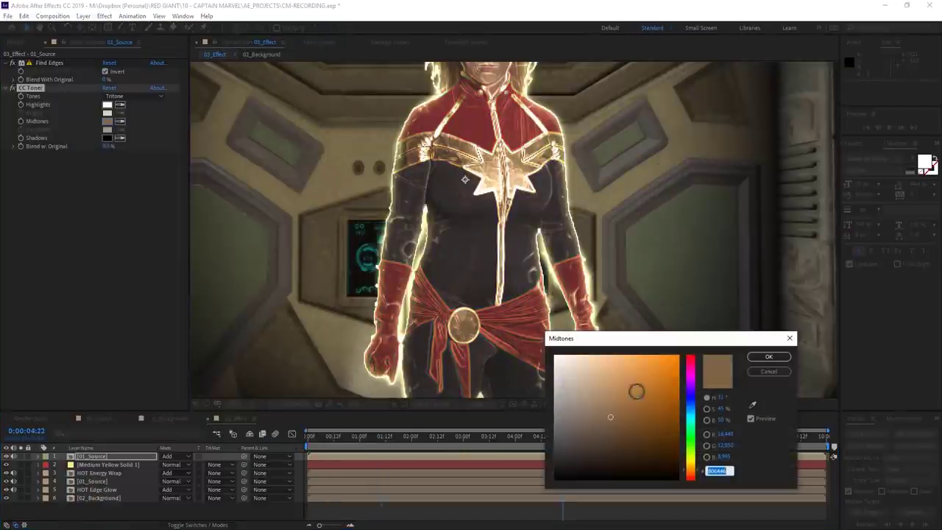
Step: Tint the CC Toner midtones bright blue (about 4D63EE) and scrub back to an earlier frame
left_click(691, 399)
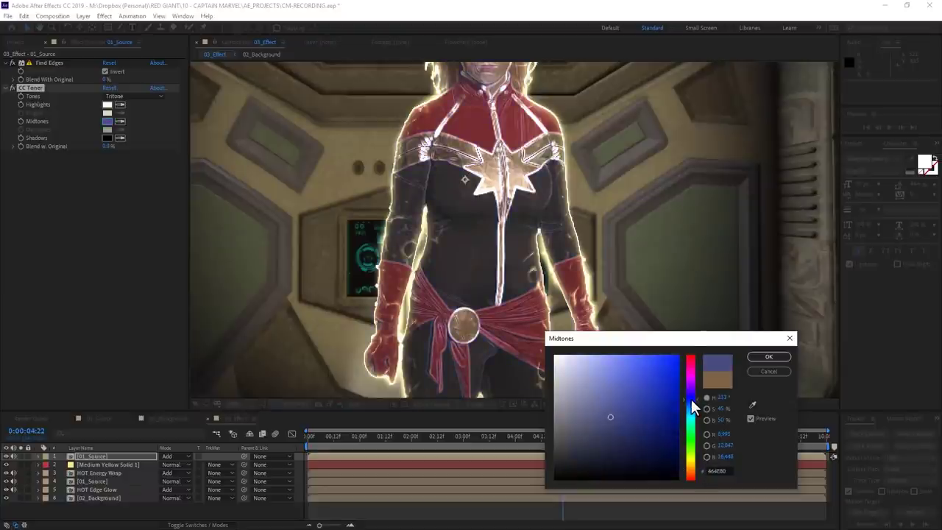
left_click(617, 370)
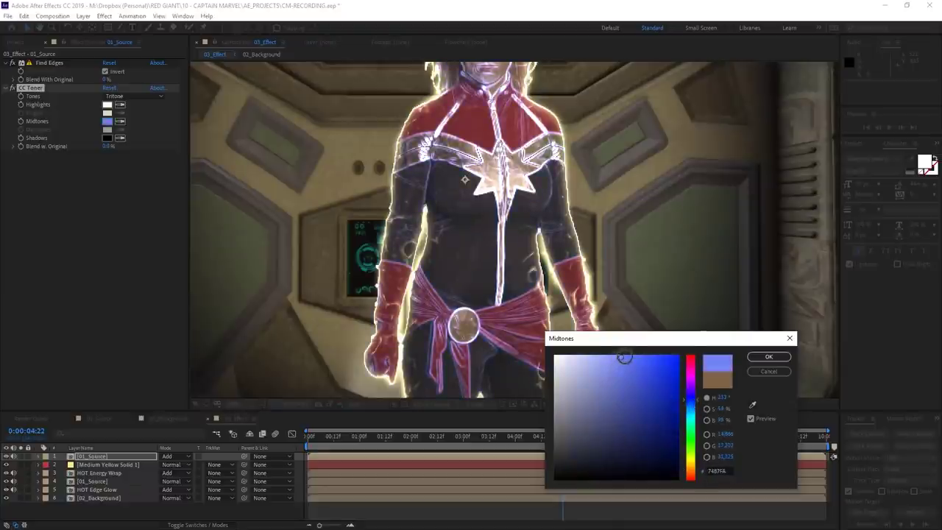
mouse_move(625, 356)
left_mouse_down()
mouse_move(631, 373)
mouse_move(633, 360)
left_mouse_up()
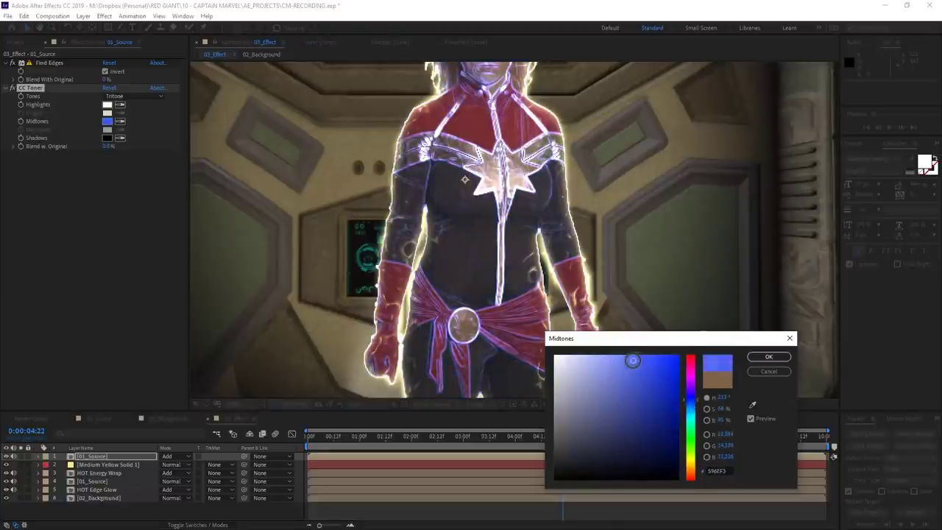
left_click(769, 358)
scroll(541, 232, "down", 2)
mouse_move(513, 432)
left_mouse_down()
mouse_move(383, 451)
mouse_move(440, 438)
left_mouse_up()
scroll(550, 202, "up", 2)
scroll(595, 194, "up", 1)
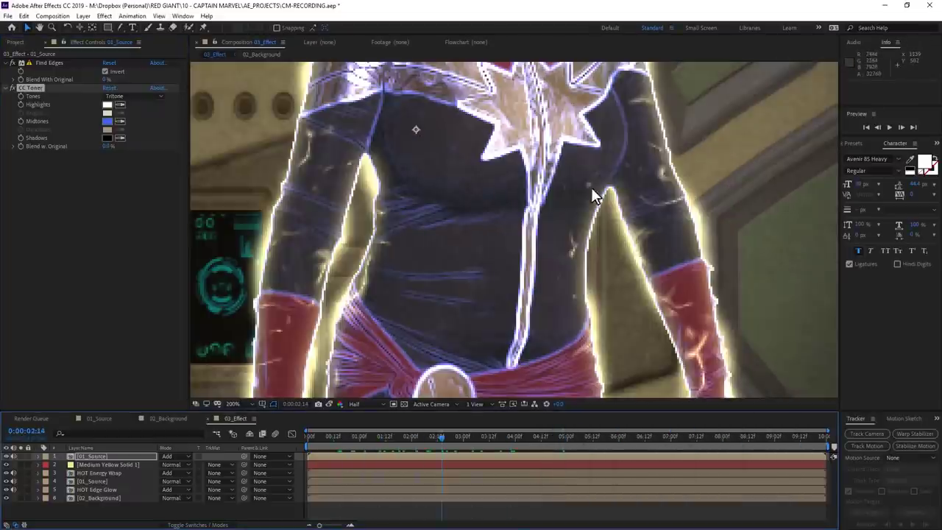
scroll(661, 263, "down", 1)
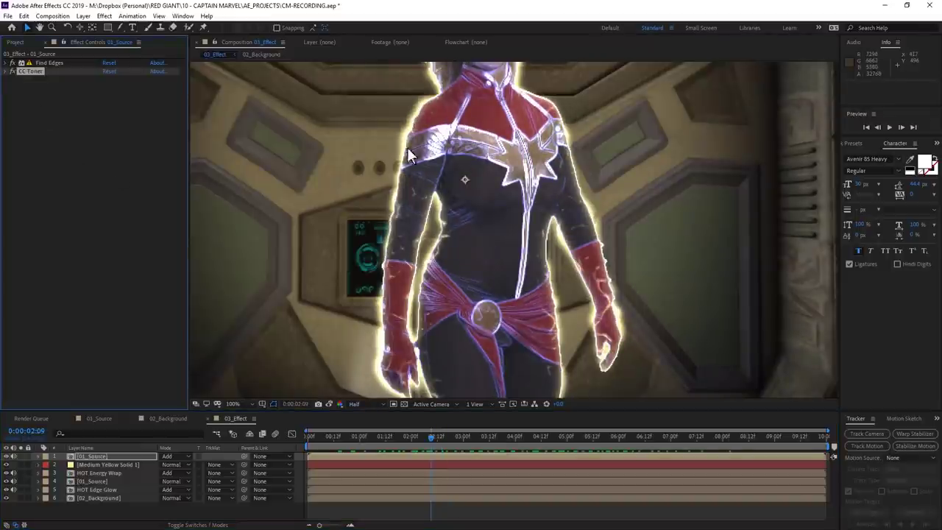
Step: Apply Turbulent Displace with Size lowered to 50 and preview the warp
key("ctrl+space")
type("tur")
key("Return")
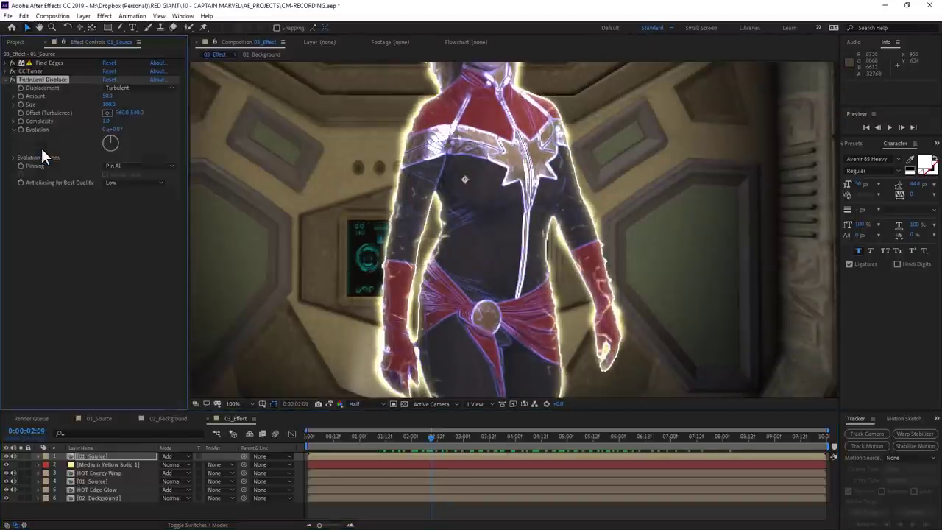
left_click_drag(107, 103, 84, 113)
key("space")
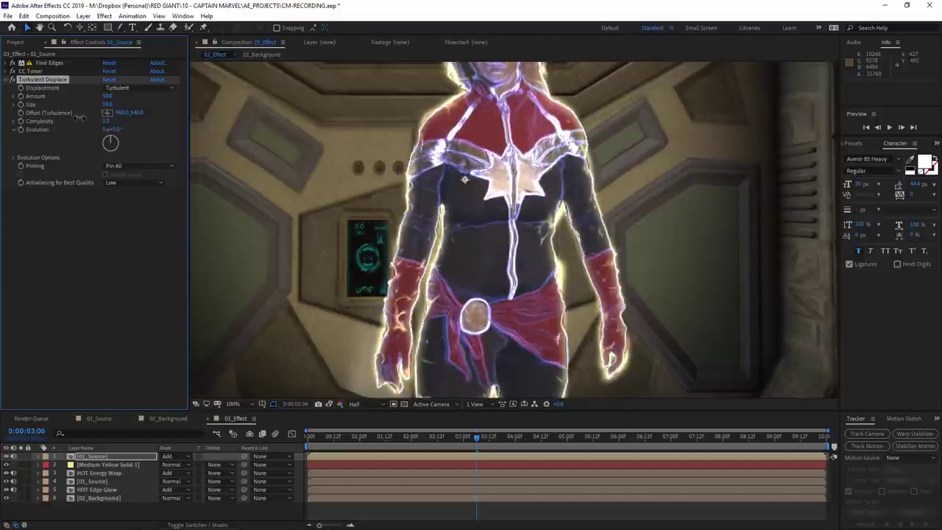
Step: Duplicate Turbulent Displace and set the copy's Displacement to Cross Displacement
key("ctrl+d")
left_click(140, 199)
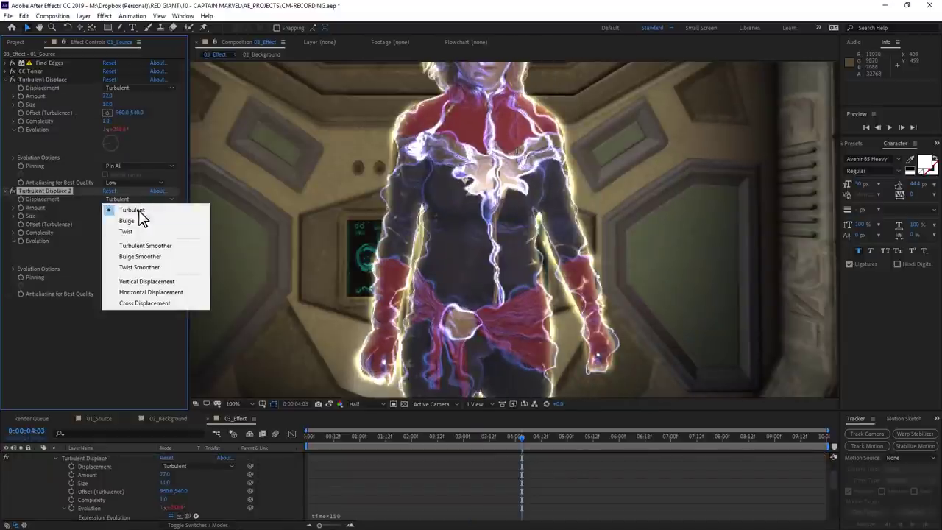
left_click(180, 303)
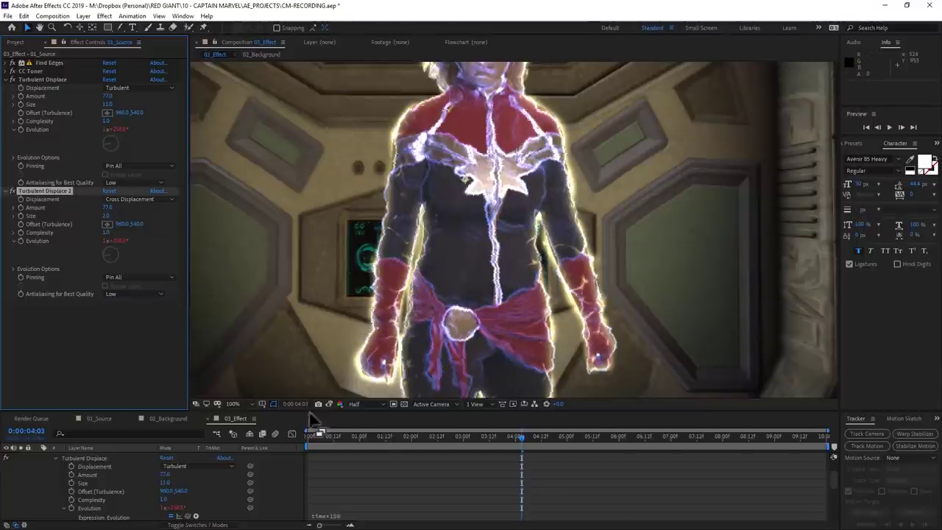
Step: Switch the preview to full resolution, magnify the view, and collapse both Turbulent Displace effects
left_click(354, 404)
left_click(357, 423)
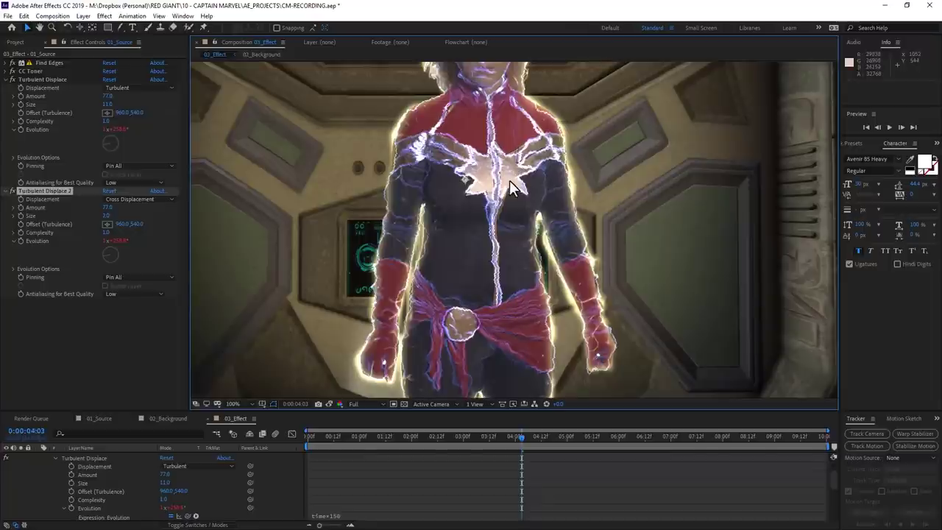
key("period")
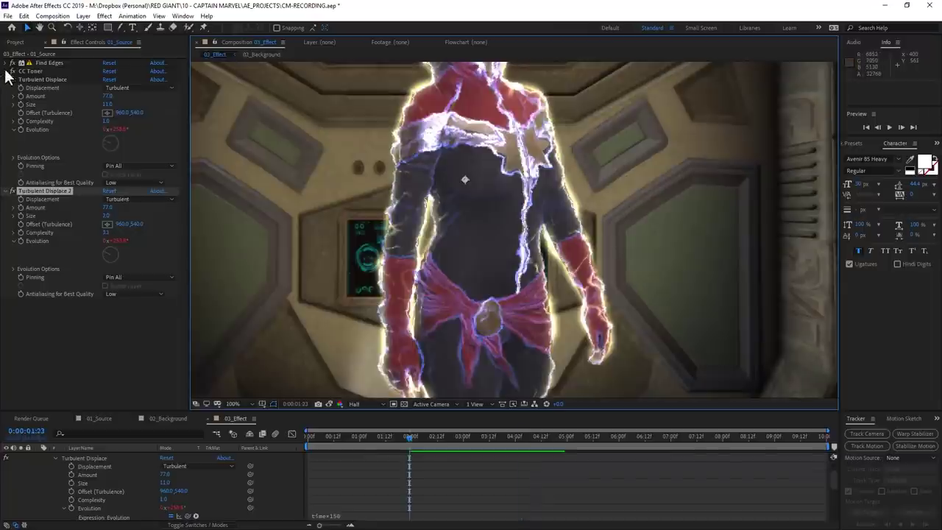
left_click(5, 79)
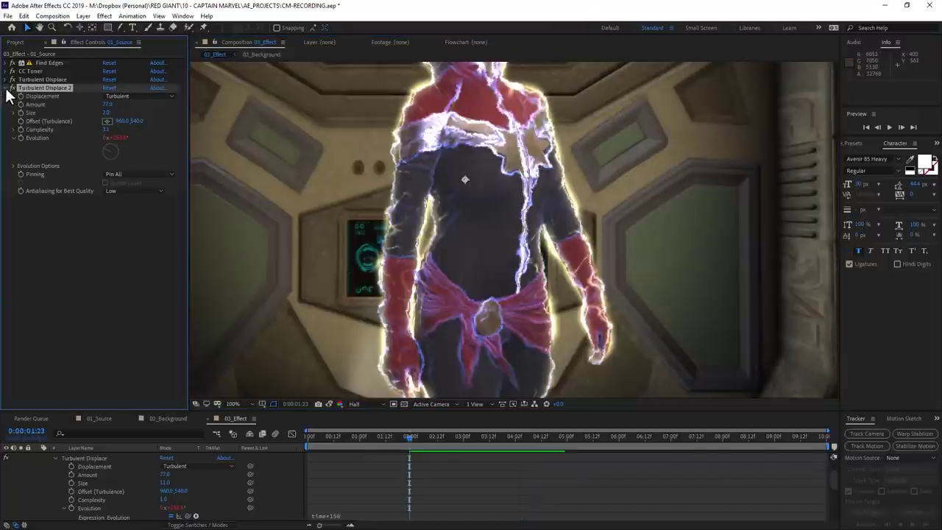
left_click(6, 87)
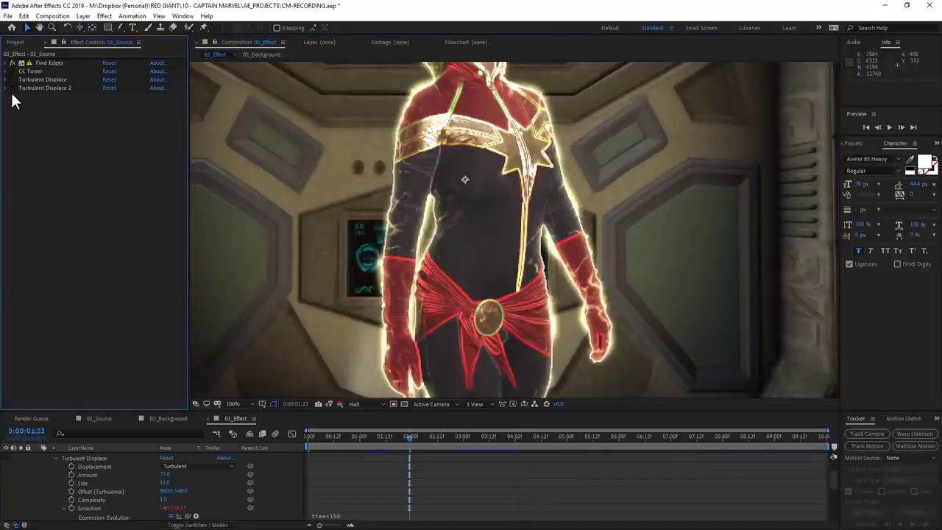
Step: Add Fractal Noise from the Noise & Grain effects and place it directly under Find Edges
right_click(97, 63)
mouse_move(177, 243)
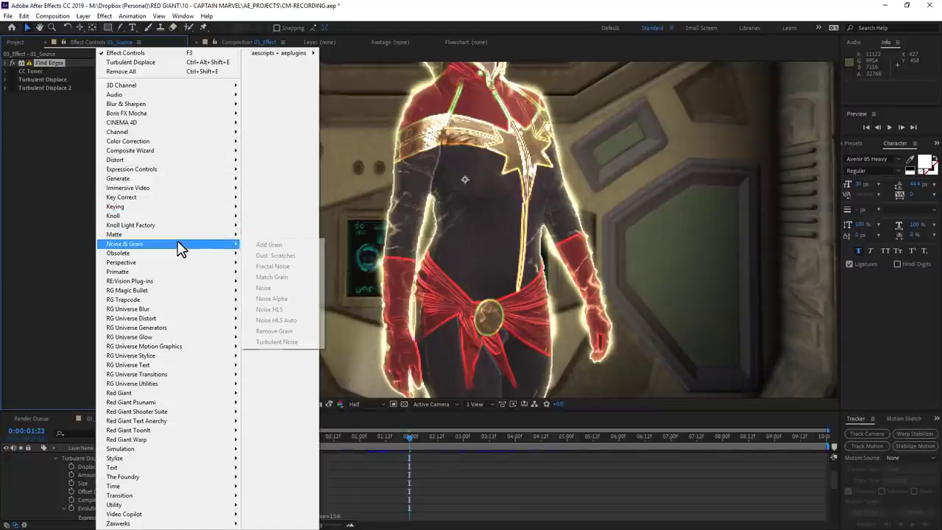
left_click(276, 266)
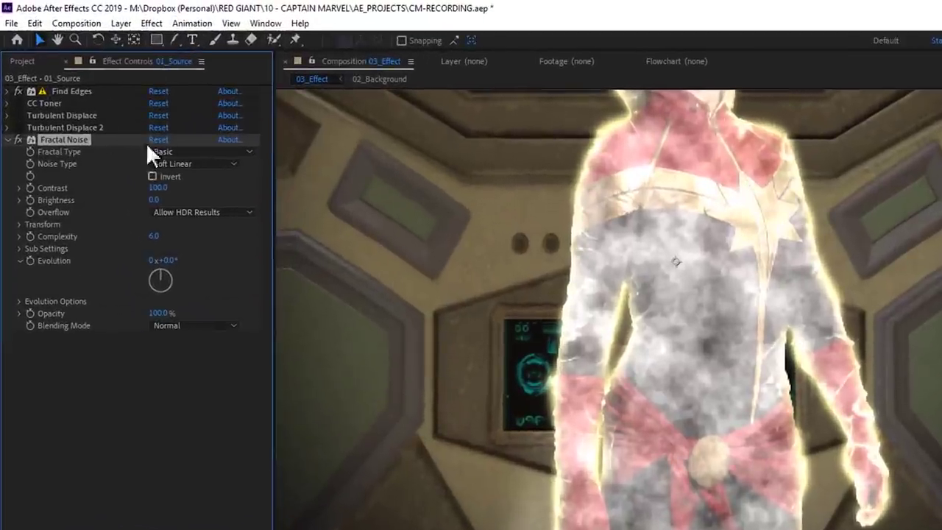
left_click_drag(69, 114, 41, 98)
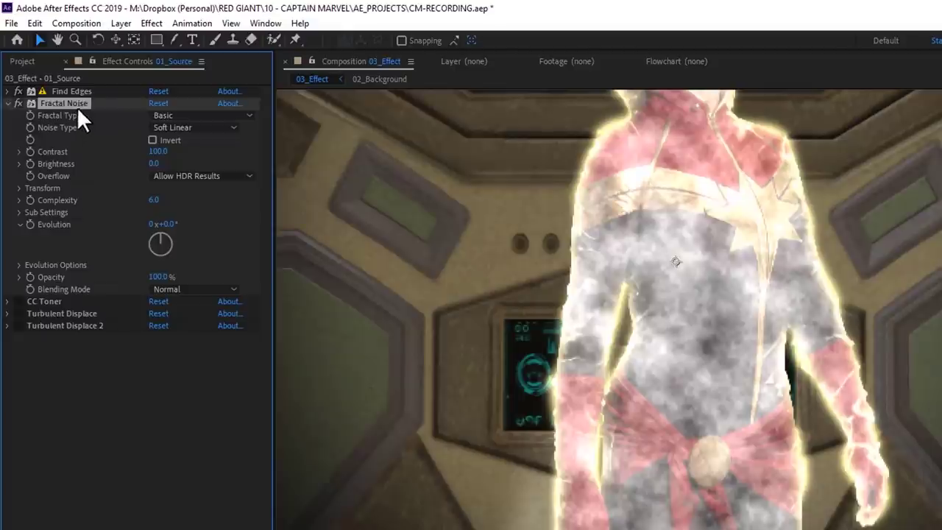
Step: Set the Fractal Noise contrast to 669, brightness to -58, and blending mode to Multiply
left_click_drag(158, 155, 600, 188)
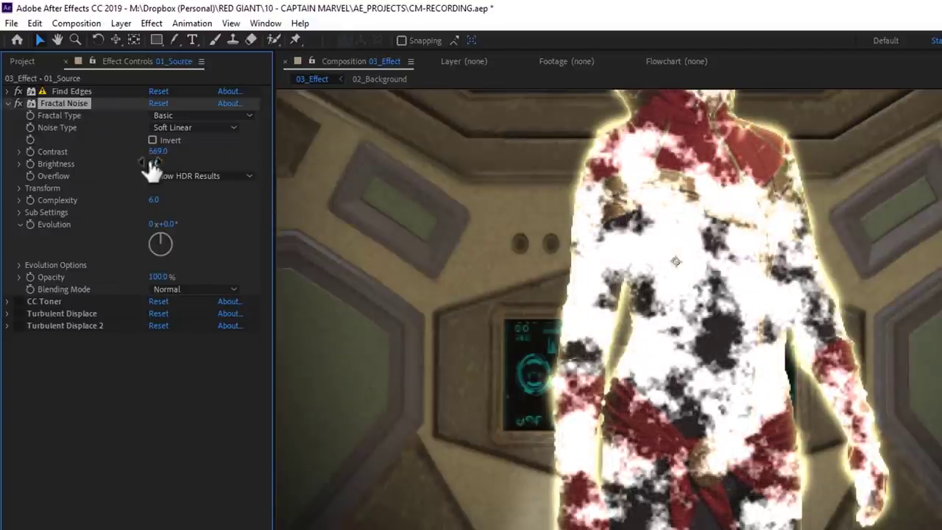
left_click_drag(145, 164, 125, 176)
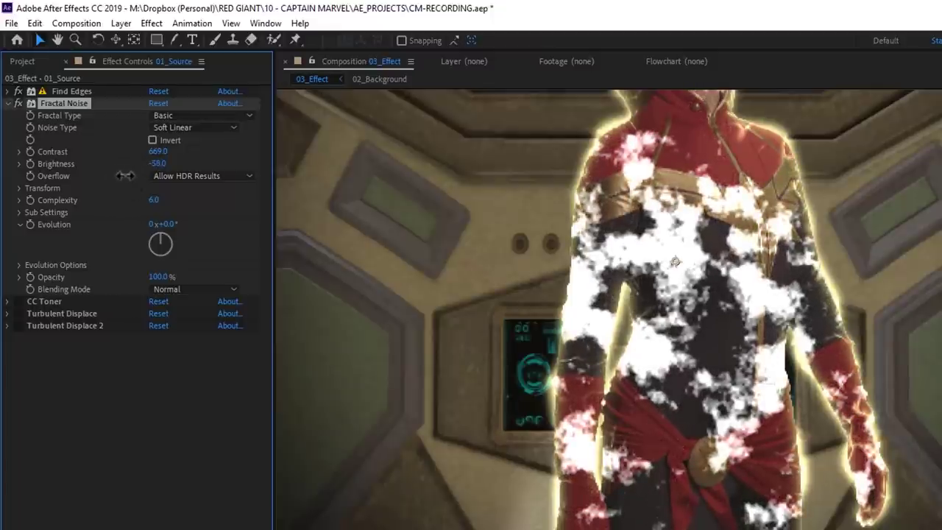
scroll(679, 283, "down", 2)
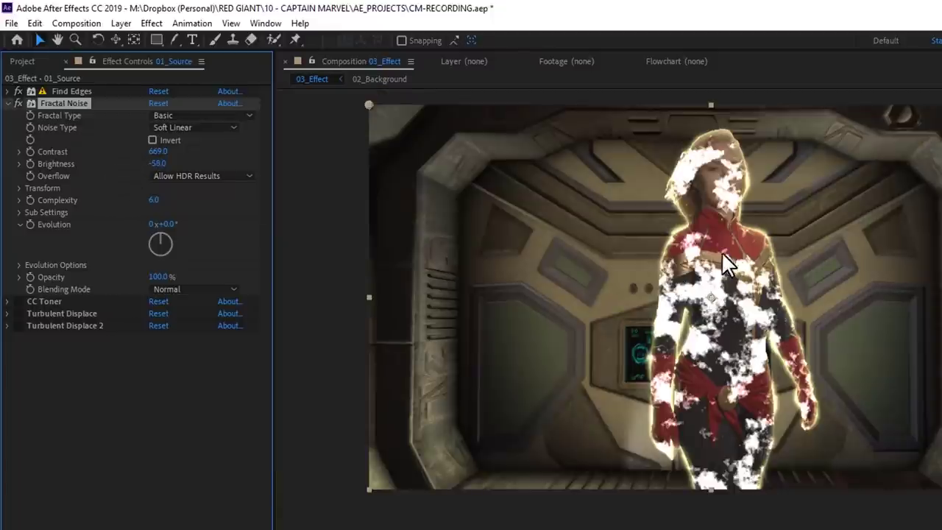
scroll(723, 262, "up", 2)
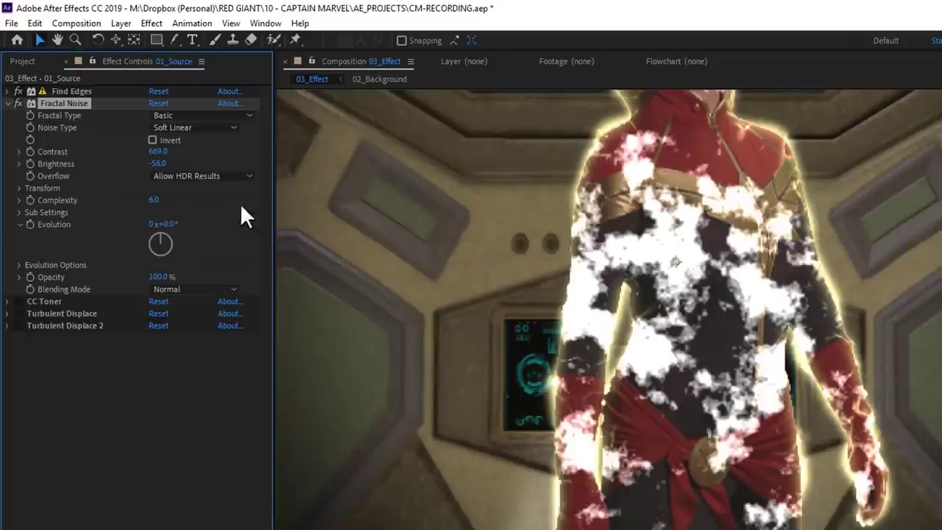
left_click(190, 289)
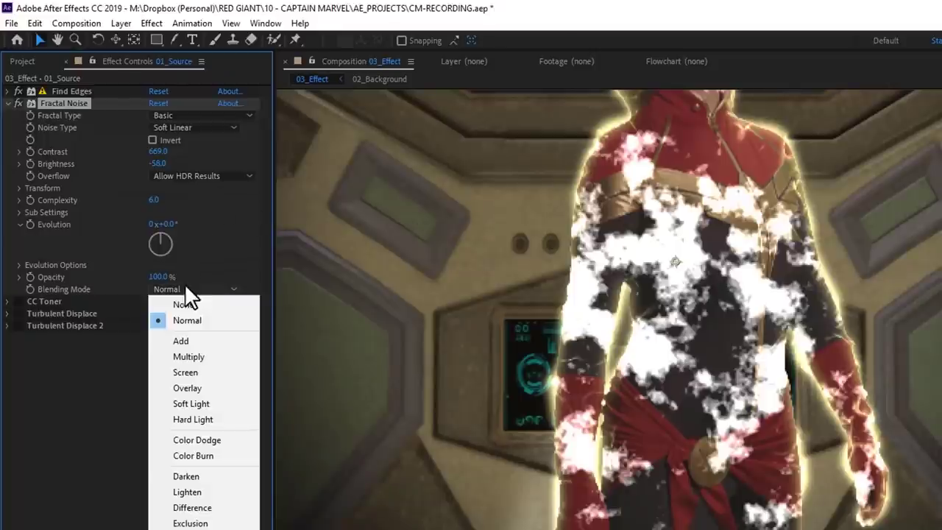
left_click(195, 357)
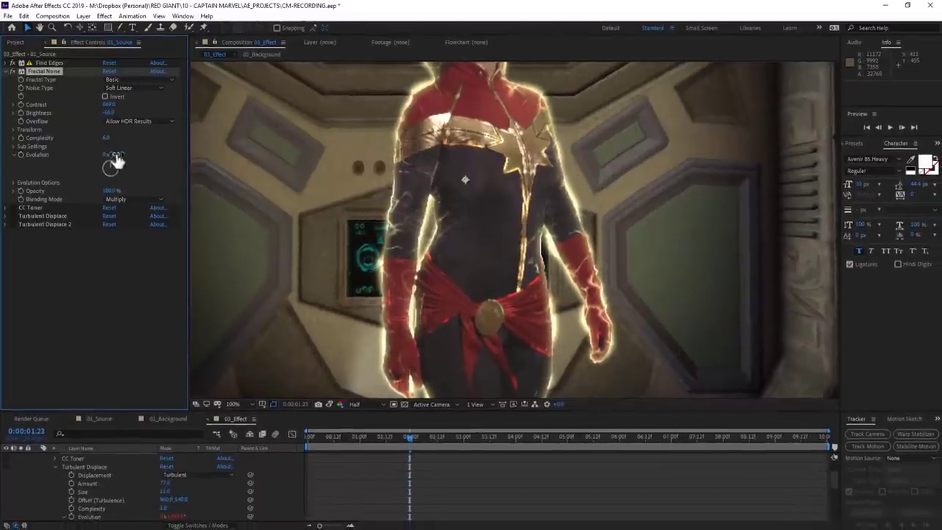
Step: Drive the Fractal Noise Evolution with the expression time*150
mouse_move(116, 161)
left_mouse_down()
mouse_move(329, 164)
mouse_move(497, 182)
left_mouse_up()
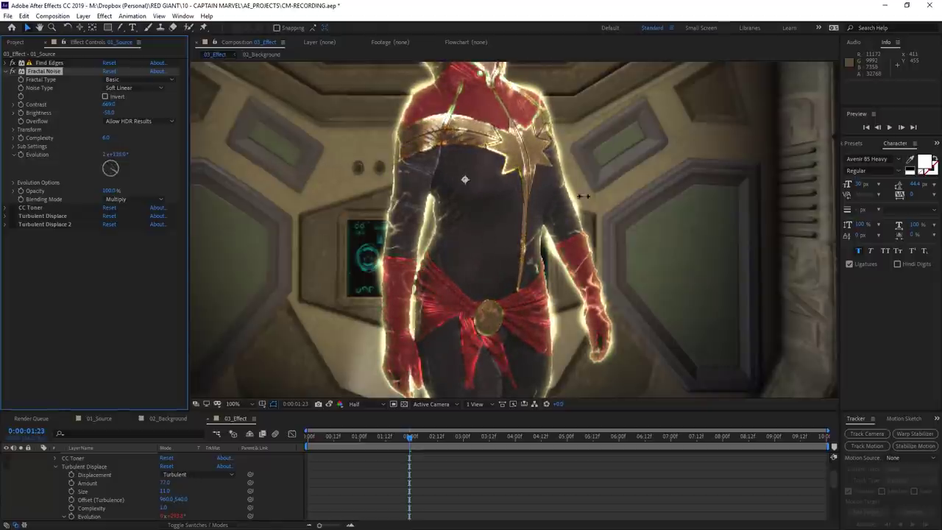
left_click(21, 155, "alt")
type("time*1")
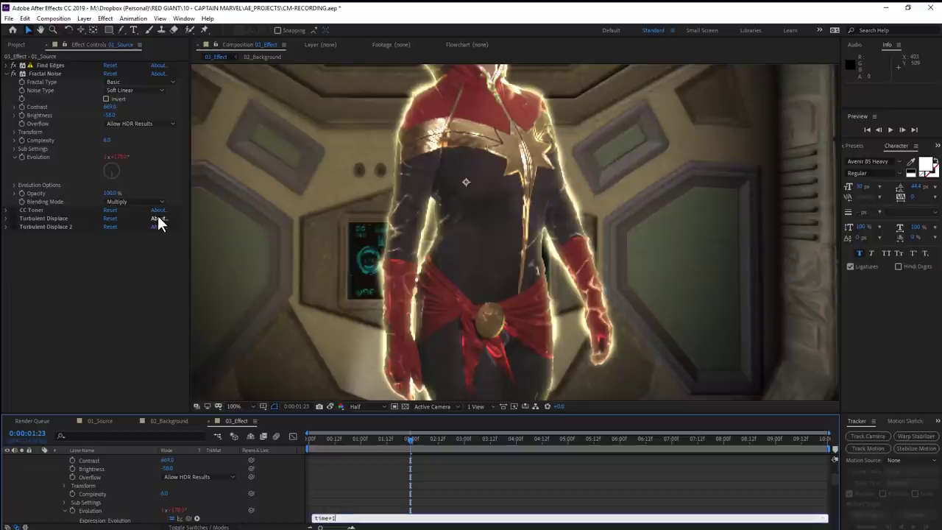
type("50")
left_click(393, 465)
Step: Return to the first frame, re-enable CC Toner and both Turbulent Displace effects, and collapse Fractal Noise
left_click(310, 439)
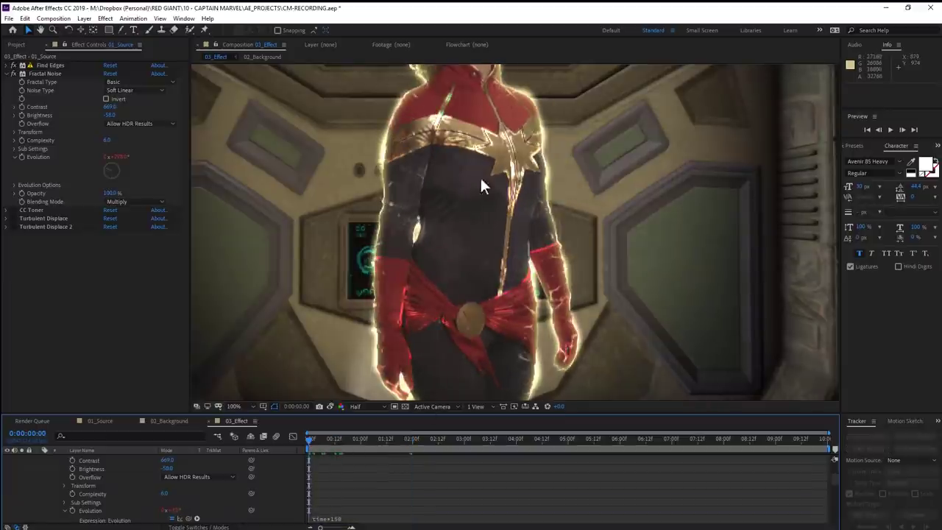
left_click(6, 73)
left_click(13, 82)
left_click(13, 90)
left_click(13, 98)
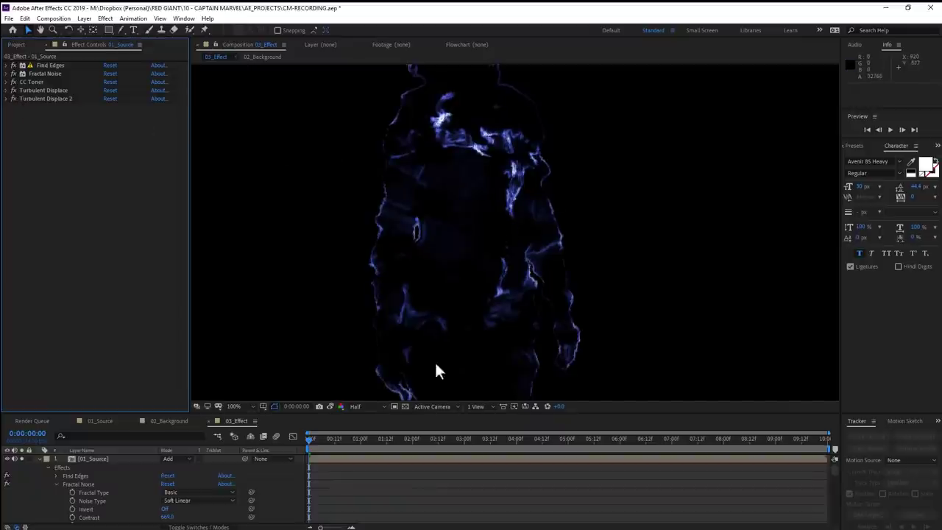
Step: Preview the effect, then hide the Captain Marvel footage and reveal the R2-D2 render
key("space")
key("comma")
key("comma")
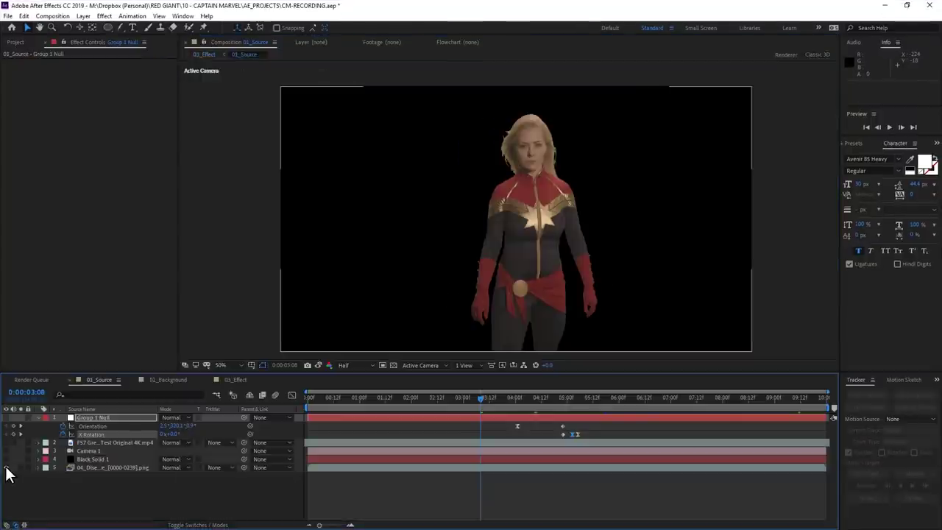
left_click(6, 468)
left_click(6, 458)
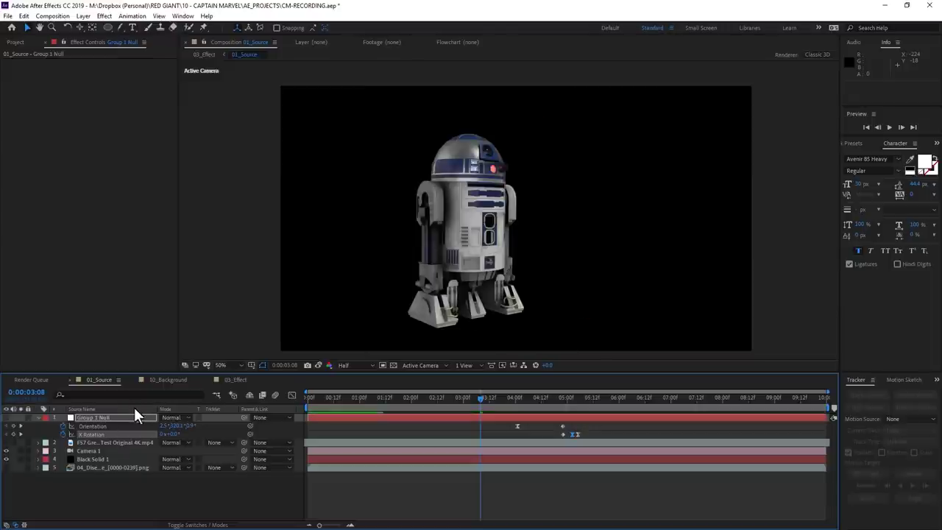
Step: Switch to the 03_Effect composition and play a preview of it
left_click(233, 379)
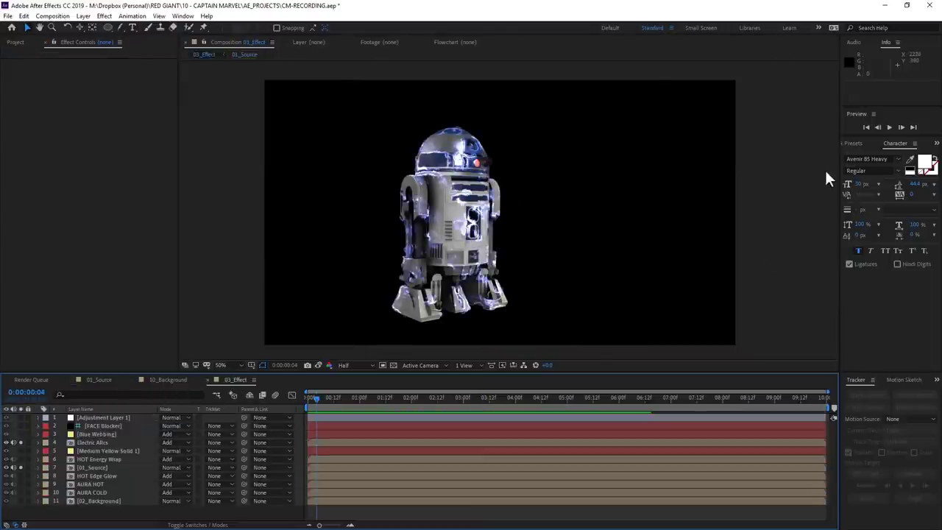
left_click(892, 126)
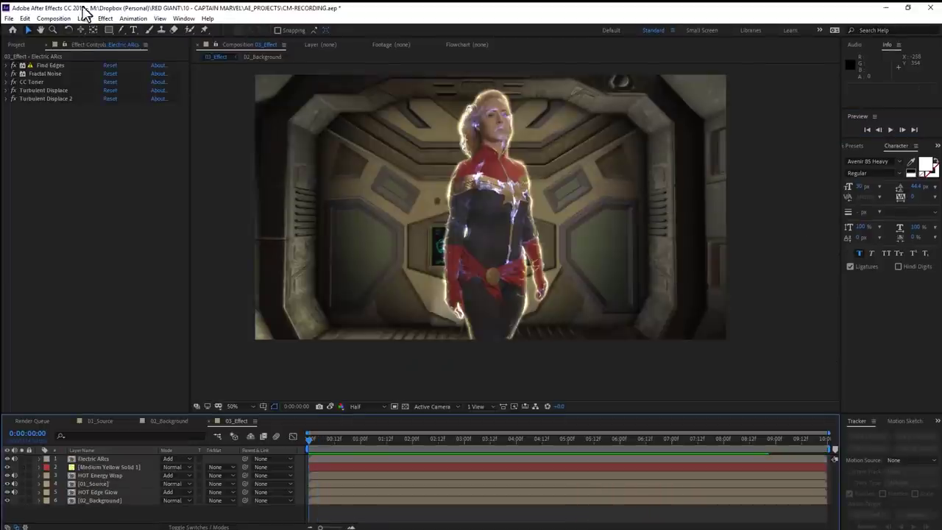
left_click(84, 19)
Step: Create a new solid layer named 'Blue Webbing'
mouse_move(100, 31)
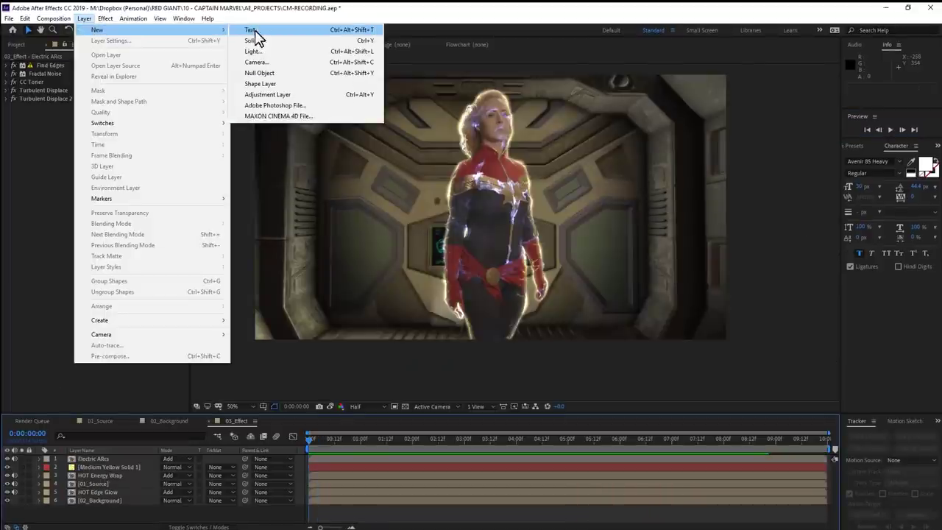
left_click(265, 41)
type("Blue W")
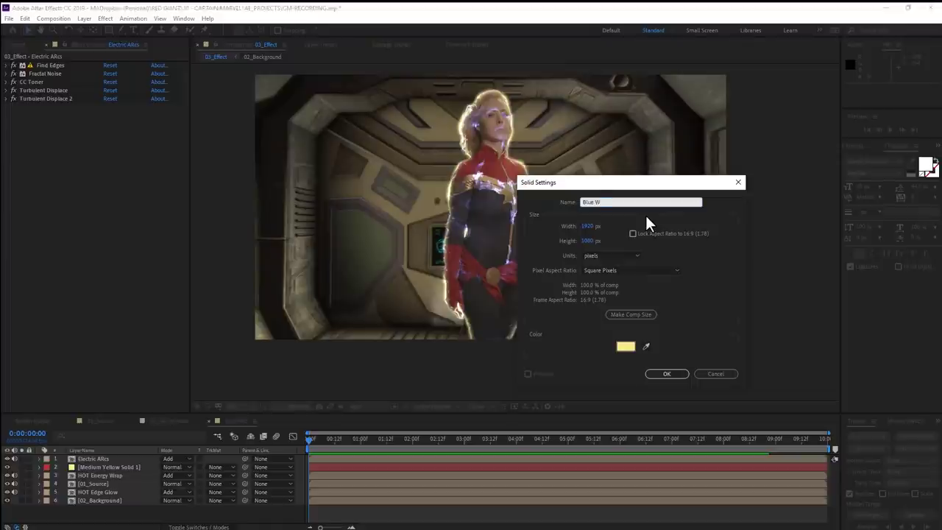
type("ebbing")
key("Return")
Step: Add inverted Dynamic Progressive Fractal Noise to the solid with lower contrast and brightness
key("ctrl+space")
type("fract")
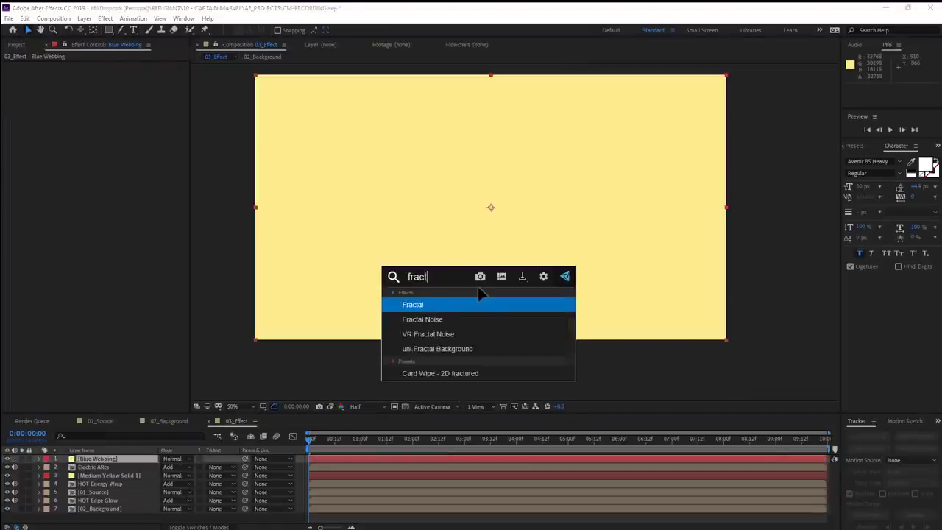
key("Down")
key("Return")
left_click(149, 74)
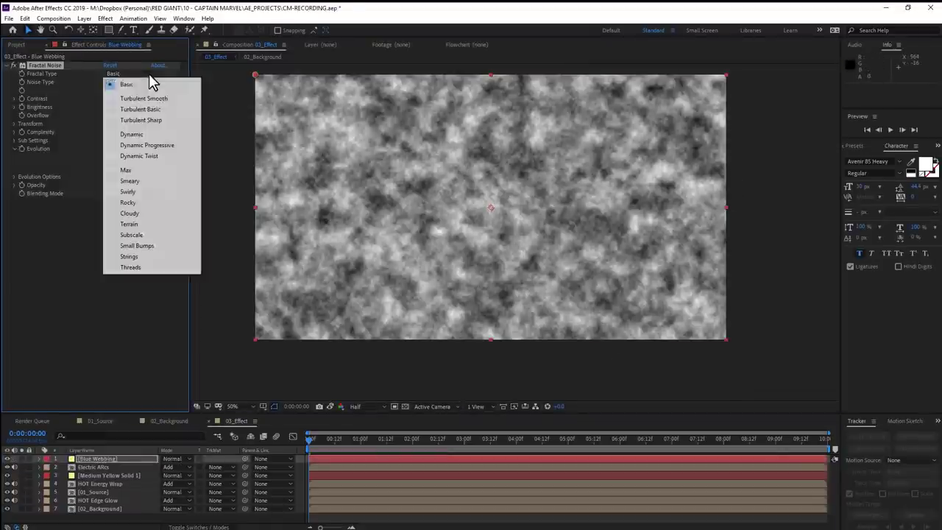
left_click(170, 147)
left_click(106, 90)
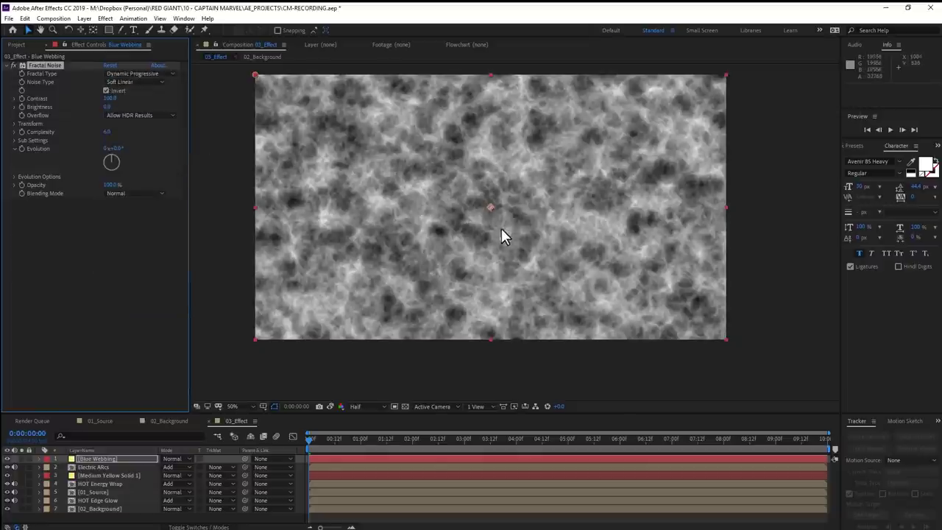
mouse_move(109, 98)
left_mouse_down()
mouse_move(95, 97)
mouse_move(106, 116)
left_mouse_up()
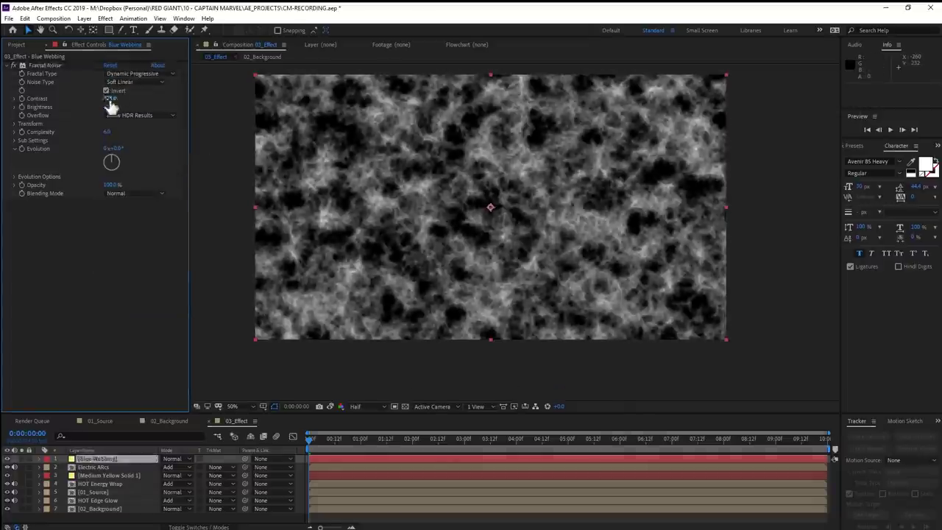
Step: Animate the noise Evolution with a time*200 expression and preview the result
left_click(22, 149, "alt")
type("time*200")
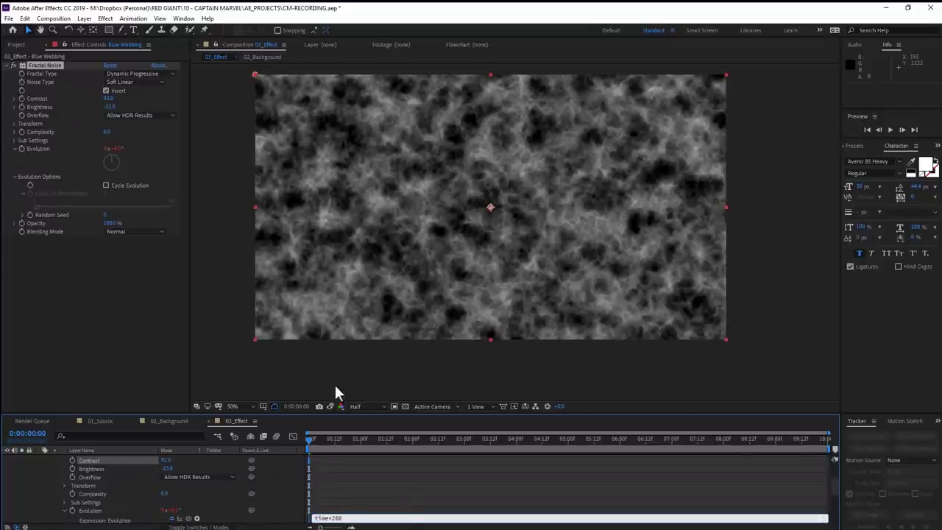
left_click(389, 493)
key("space")
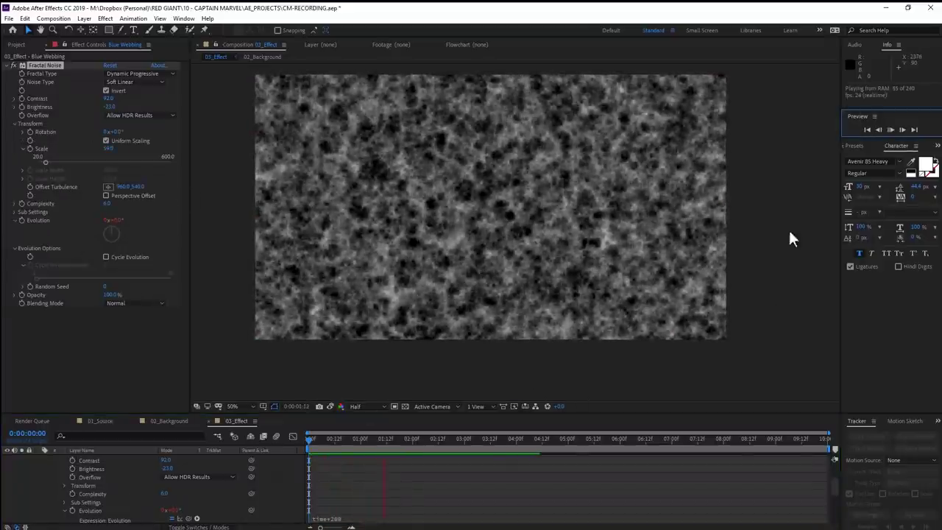
left_click(801, 261)
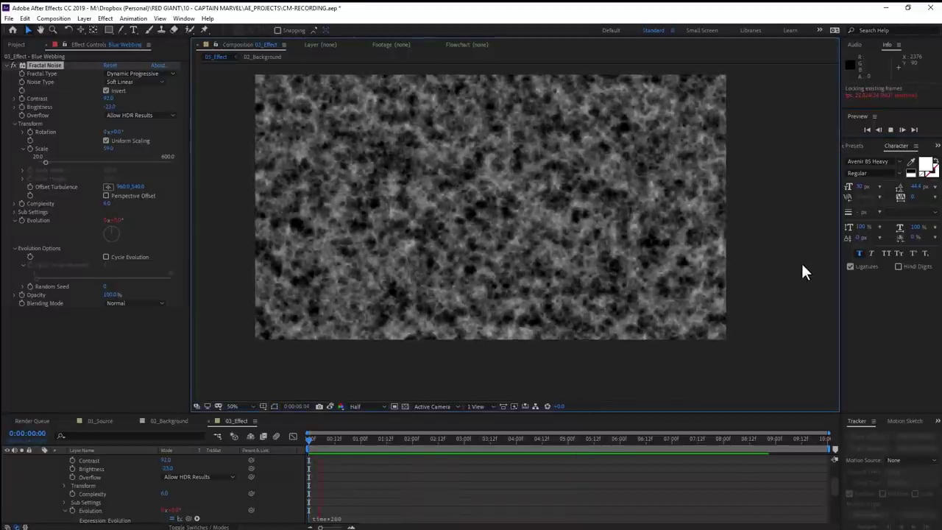
Step: Apply CC Glass to the noise layer using 01_Source as the bump map
left_click(566, 207)
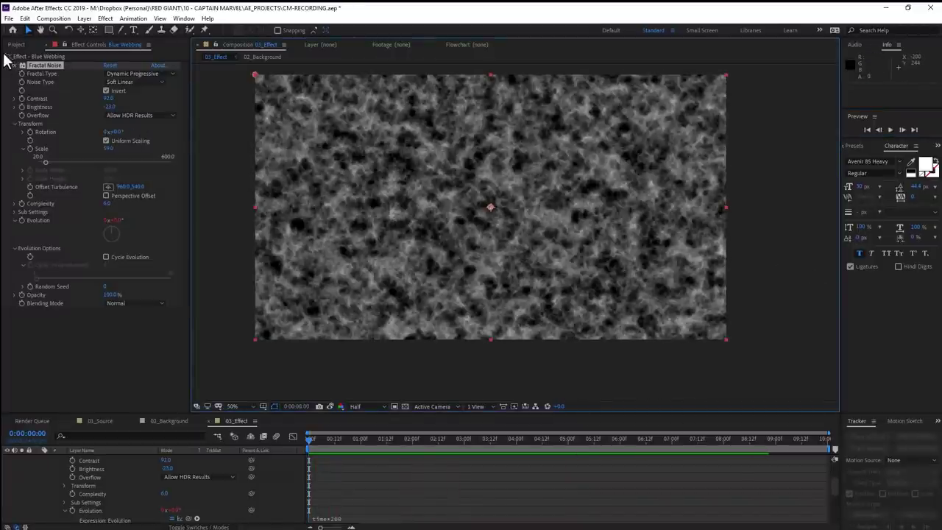
key("ctrl+space")
type("glas")
key("Return")
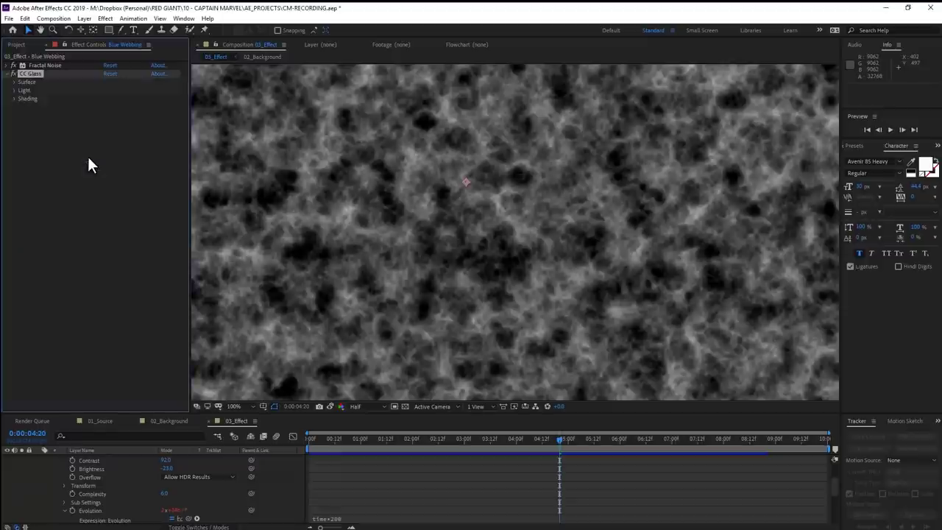
left_click(14, 82)
left_click(121, 90)
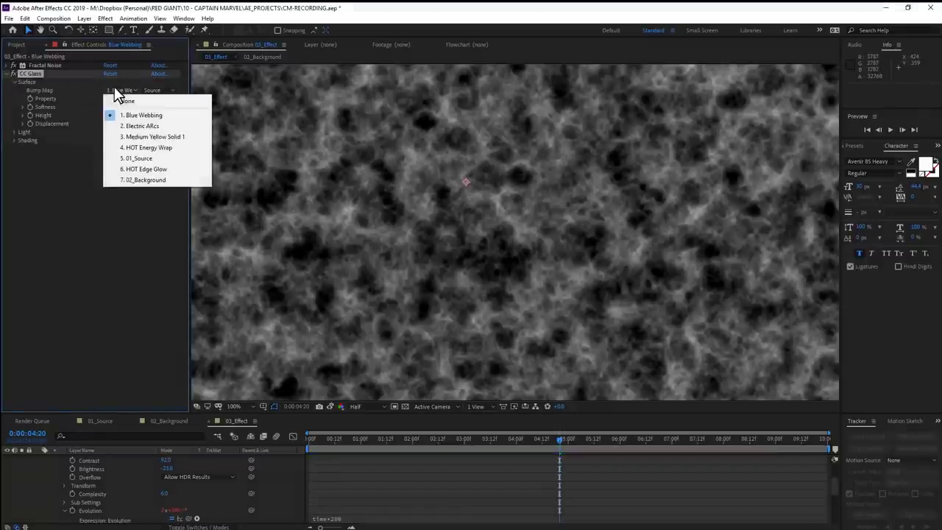
left_click(150, 157)
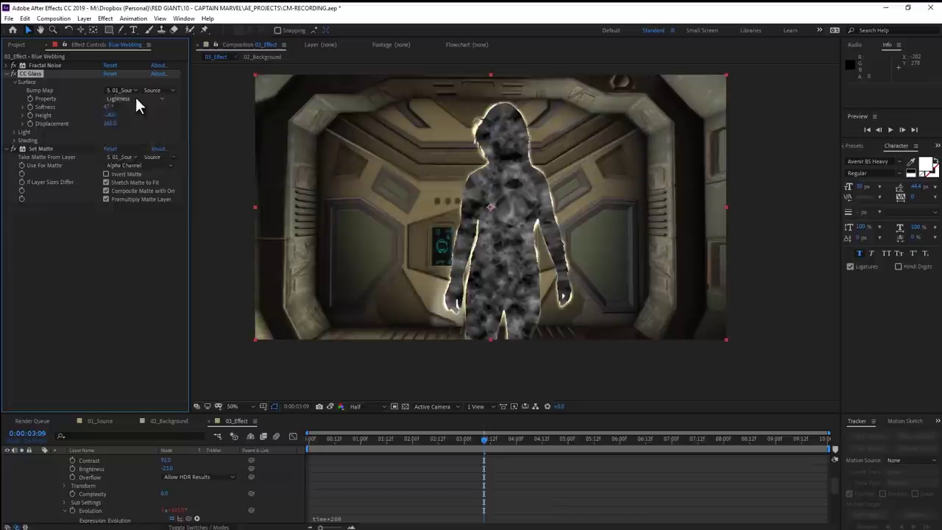
Step: Base CC Glass on alpha, adjust its height, and duplicate the CC Glass effect
left_click(136, 98)
left_click(148, 146)
left_click_drag(109, 115, 244, 125)
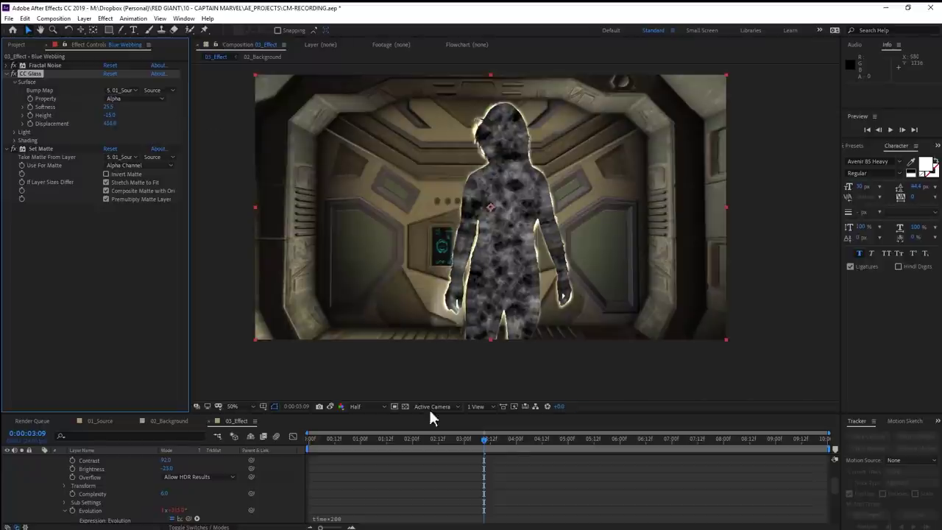
mouse_move(485, 440)
left_mouse_down()
mouse_move(634, 451)
mouse_move(412, 450)
left_mouse_up()
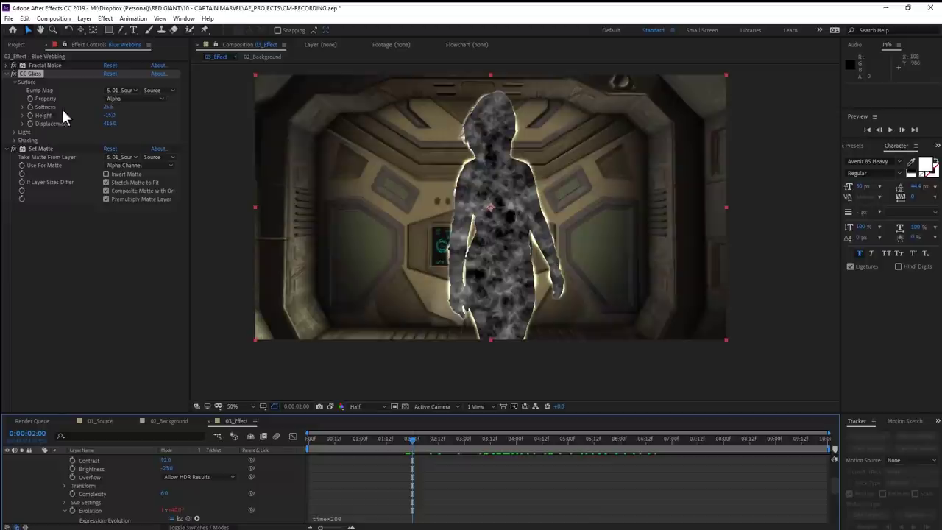
key("ctrl+d")
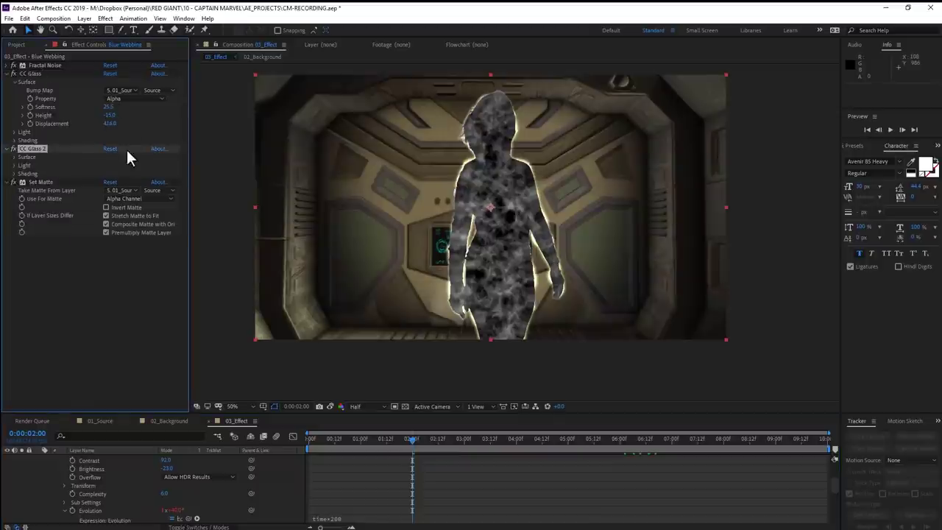
Step: Set CC Glass 2's property to Luminance, lower its softness, and set displacement to -500
left_click(14, 156)
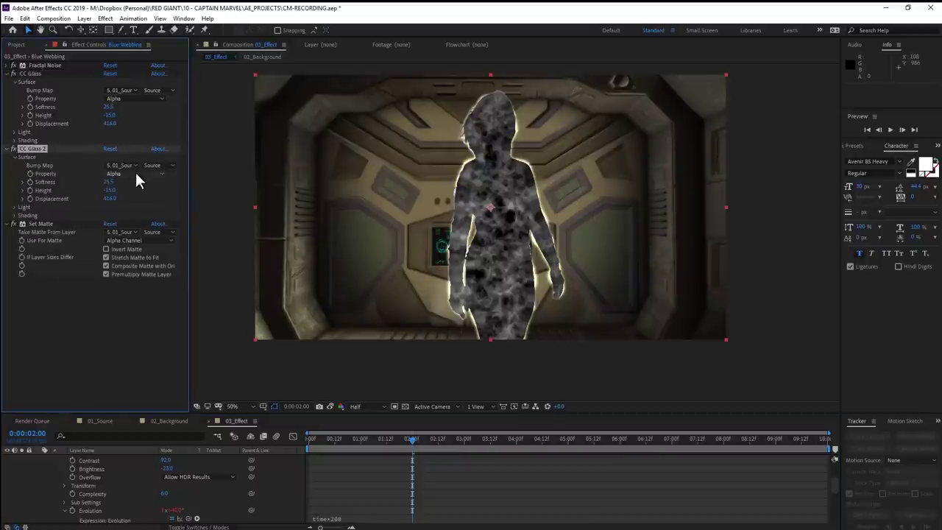
left_click(135, 173)
left_click(149, 228)
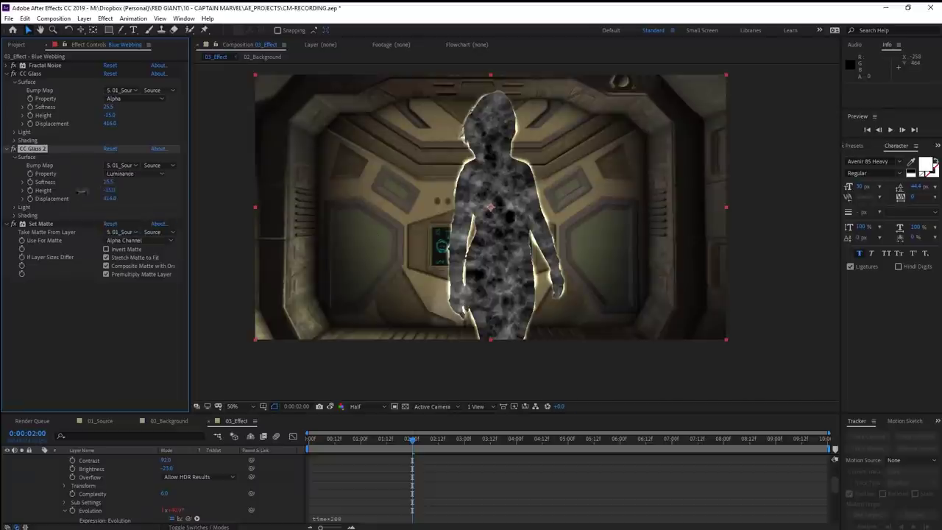
left_click_drag(38, 210, 39, 216)
left_click_drag(177, 200, 75, 196)
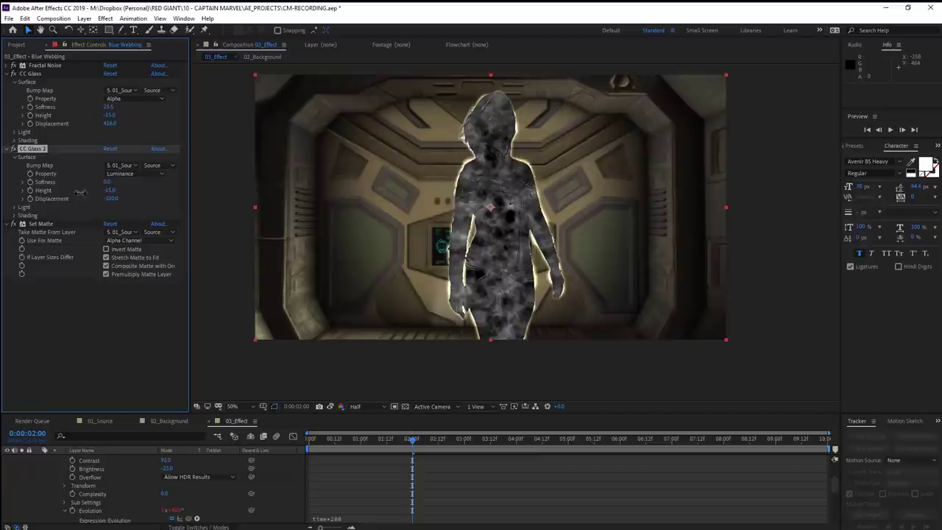
left_click_drag(204, 205, 4, 215)
Step: Preview the webbing and collapse the CC Glass, CC Glass 2 and Set Matte settings
left_click(891, 129)
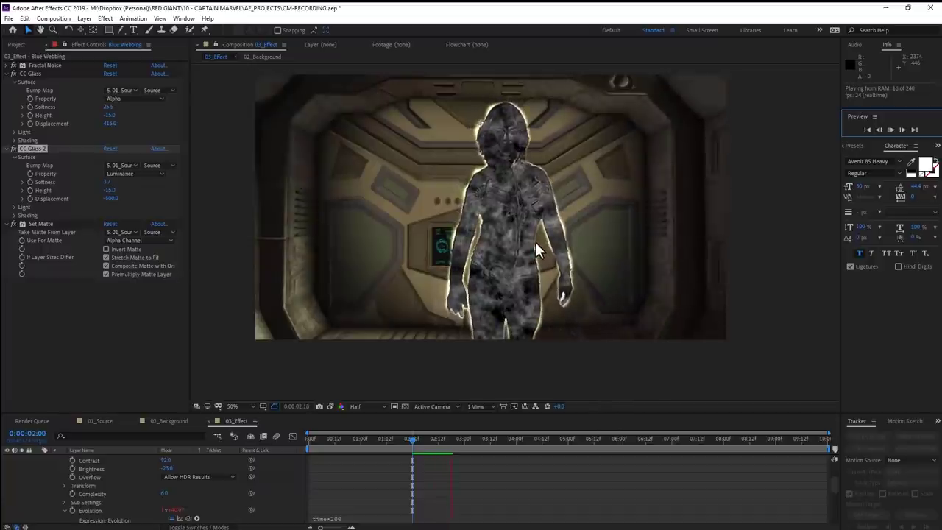
left_click(14, 74)
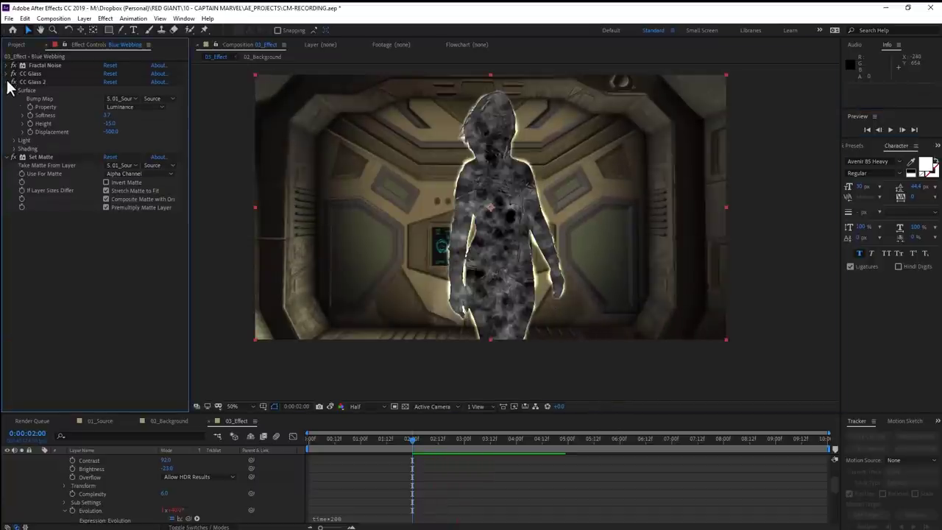
left_click(9, 82)
left_click(9, 90)
Step: Add CC Toner to the webbing layer with blue midtones
right_click(58, 147)
mouse_move(87, 149)
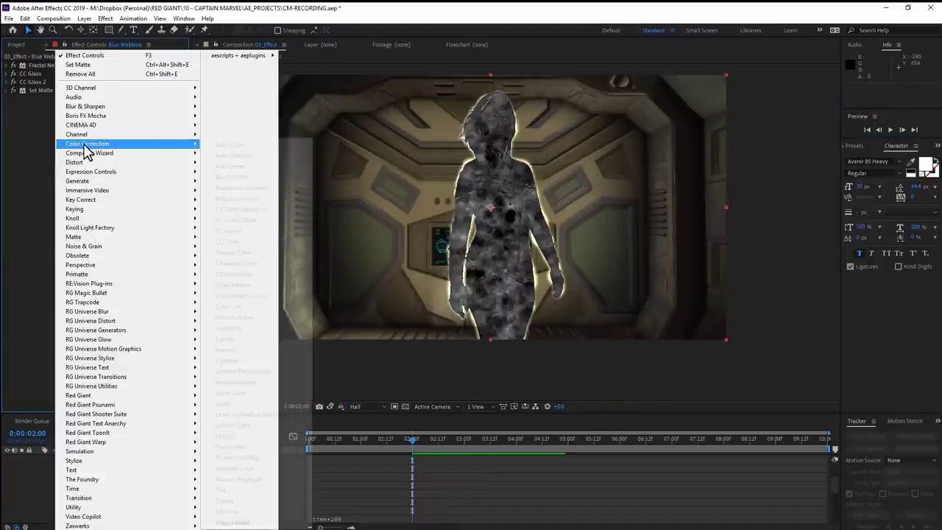
left_click(269, 243)
left_click(108, 133)
left_click(692, 402)
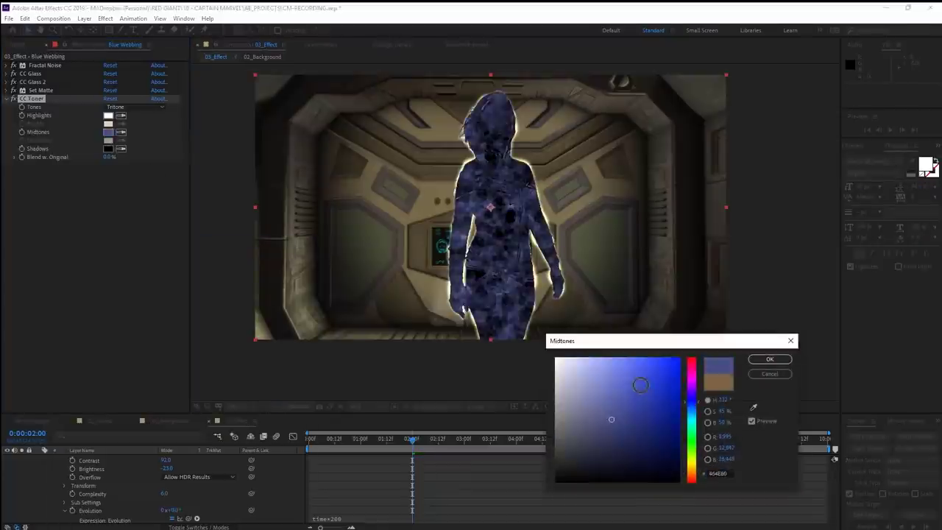
left_click(632, 359)
left_click(766, 360)
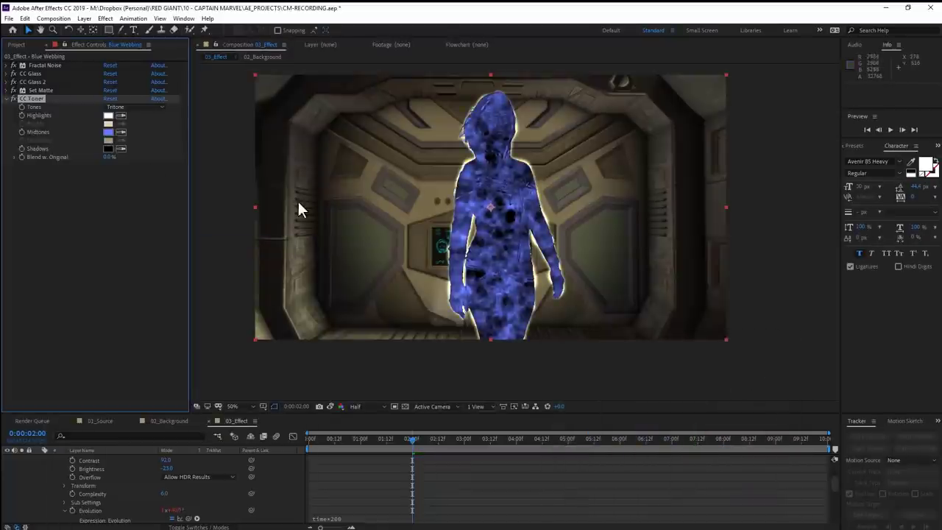
Step: Add a second Fractal Noise with brightness lowered to -4
right_click(53, 147)
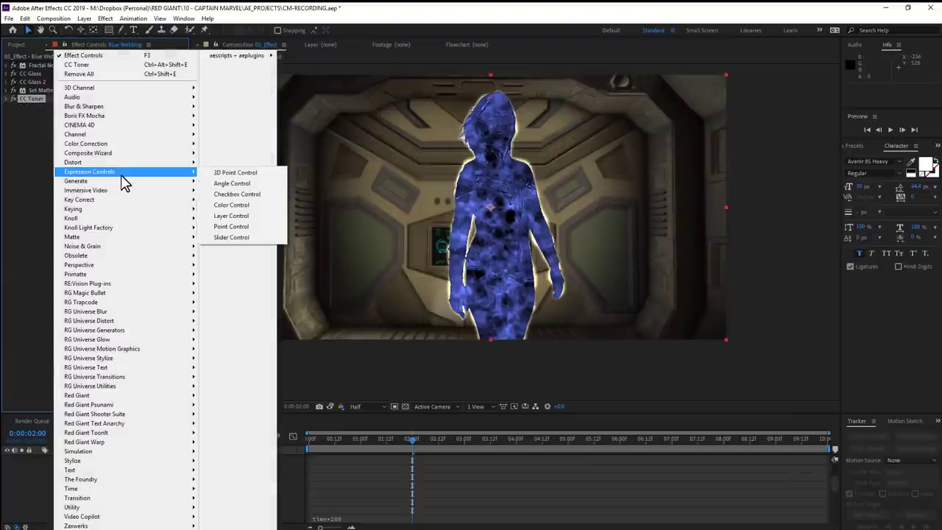
left_click(246, 269)
mouse_move(108, 148)
left_mouse_down()
mouse_move(113, 160)
mouse_move(96, 175)
left_mouse_up()
Step: Animate Fractal Noise 2 with Evolution time*200 and Offset Turbulence [0,time*-200] expressions
left_click(23, 190, "alt")
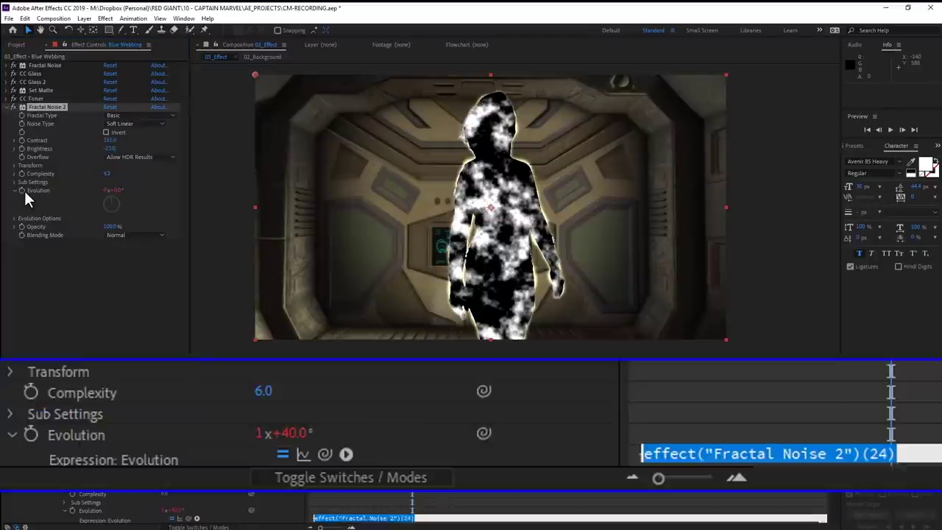
type("time*200")
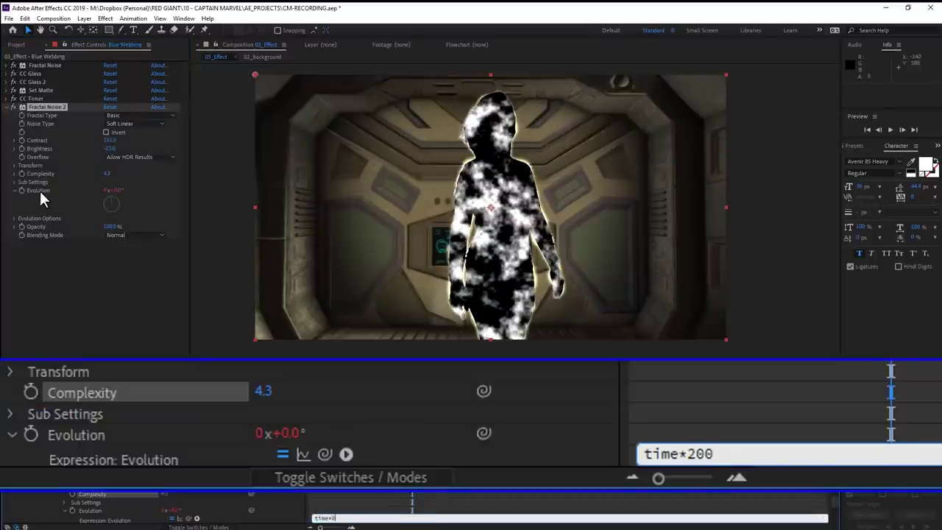
left_click(13, 165)
left_click(29, 228, "alt")
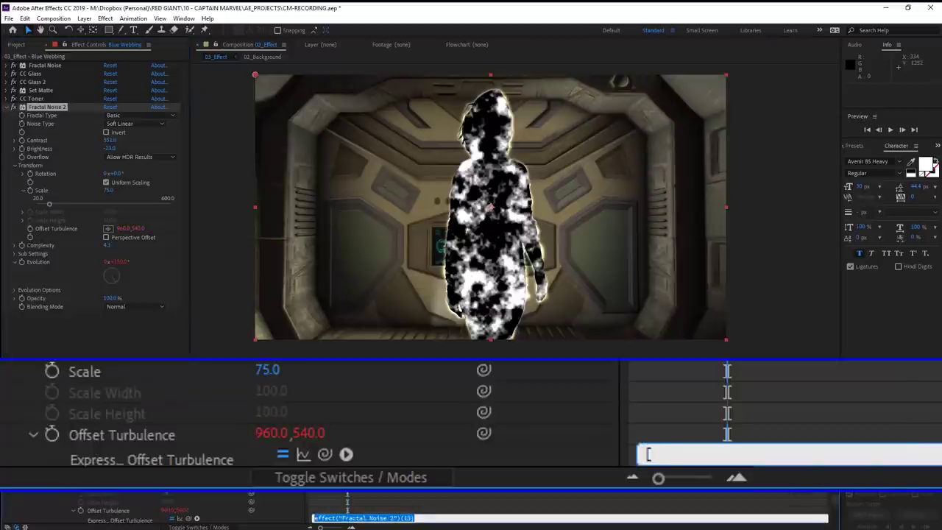
type("[0,time*-200]")
key("KP_Enter")
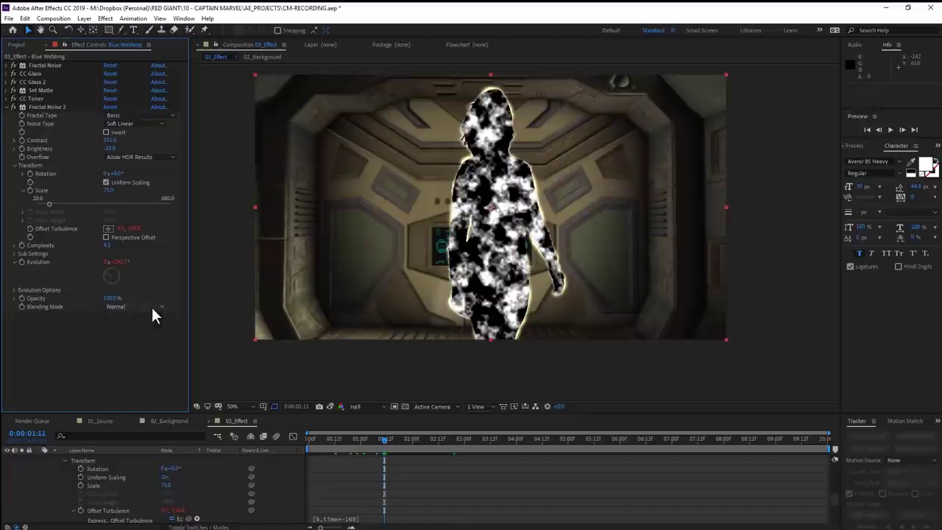
Step: Blend Fractal Noise 2 with Multiply, set the layer to Add mode, and darken the first noise
left_click(152, 307)
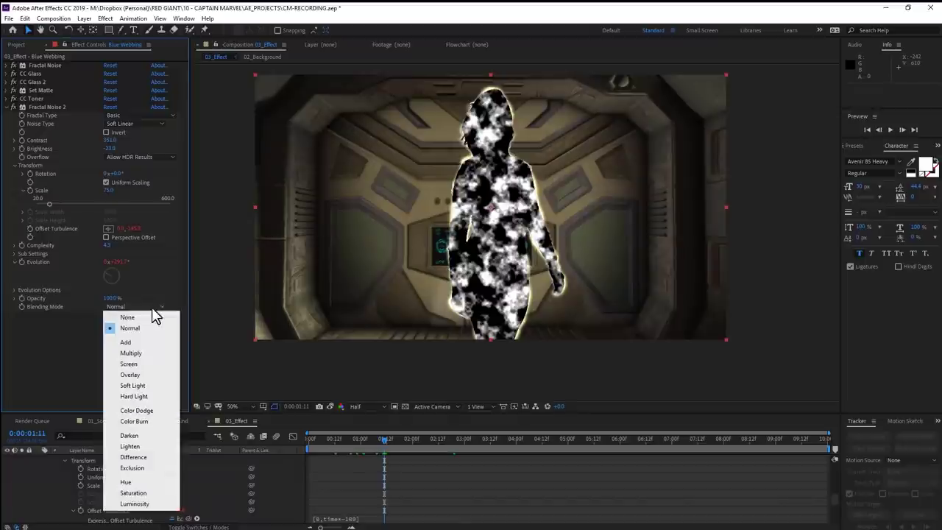
left_click(153, 349)
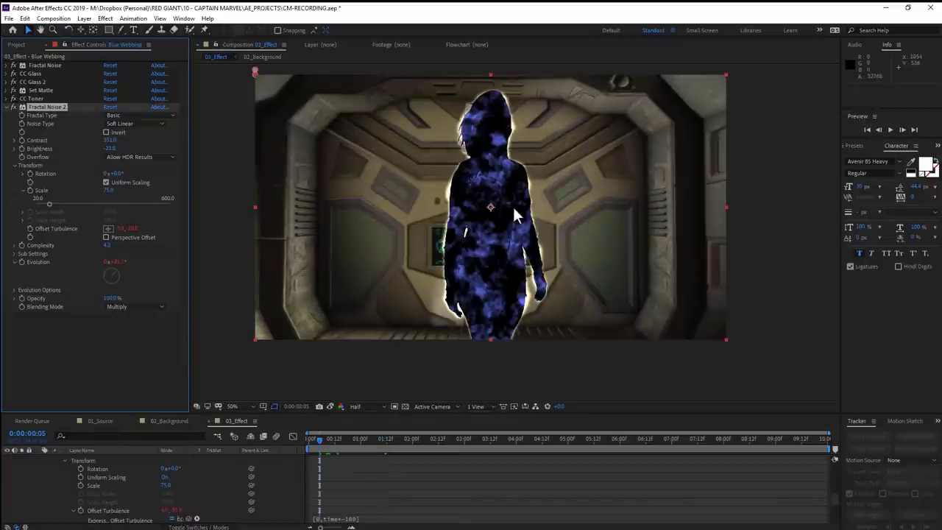
right_click(515, 219)
mouse_move(568, 340)
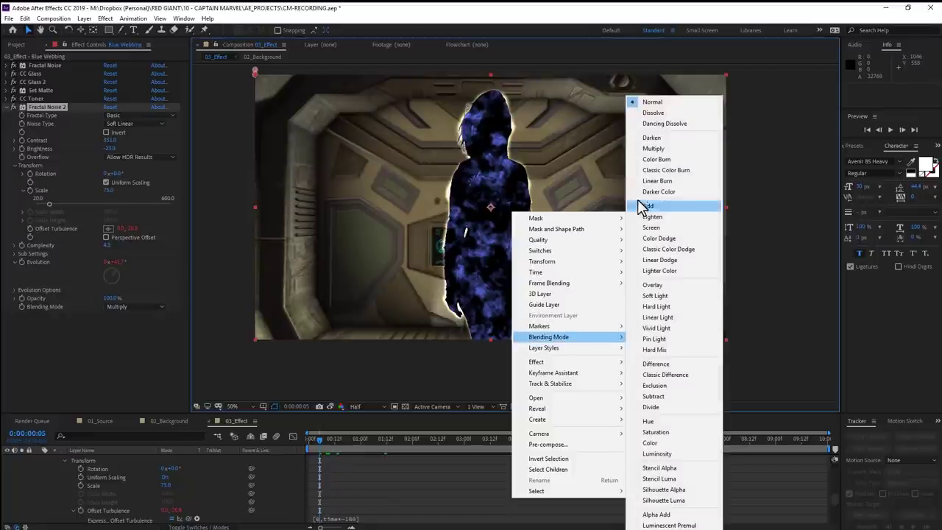
left_click(666, 217)
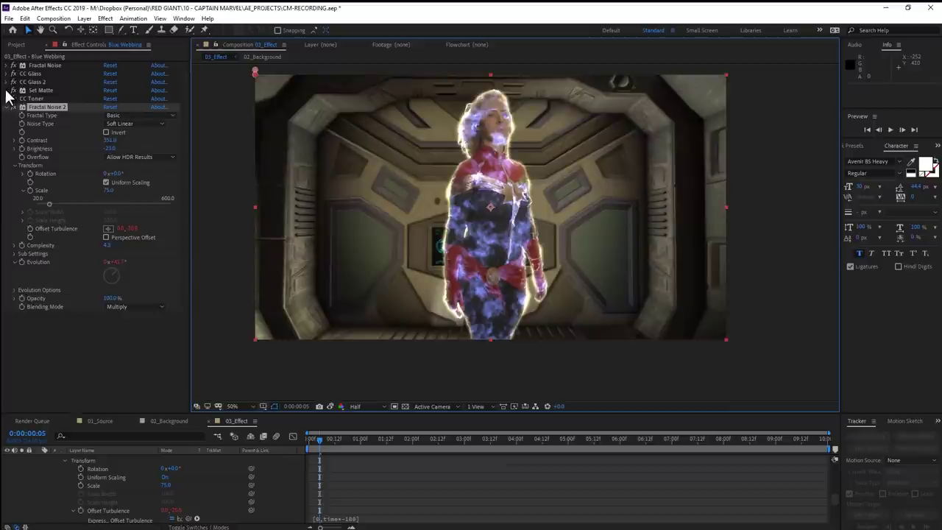
left_click(6, 66)
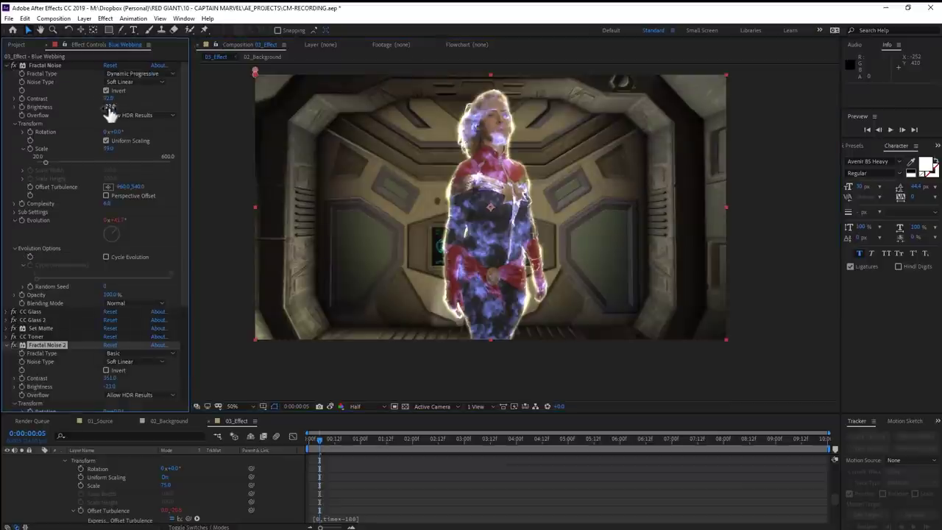
left_click_drag(109, 109, 99, 108)
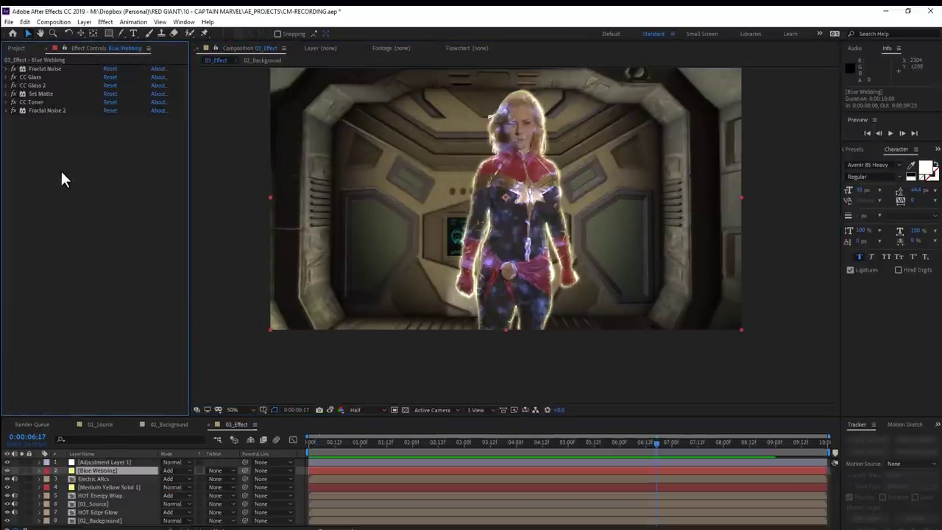
Step: Apply CC Vector Blur with Amount 14 to the Blue Webbing layer and preview it
key("ctrl+space")
type("vec")
key("Return")
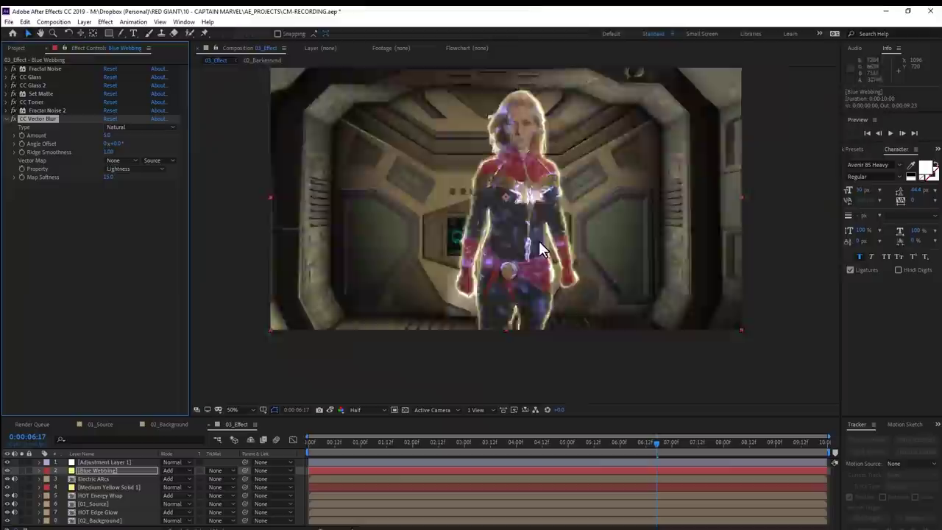
key("period")
key("period")
left_click(111, 136)
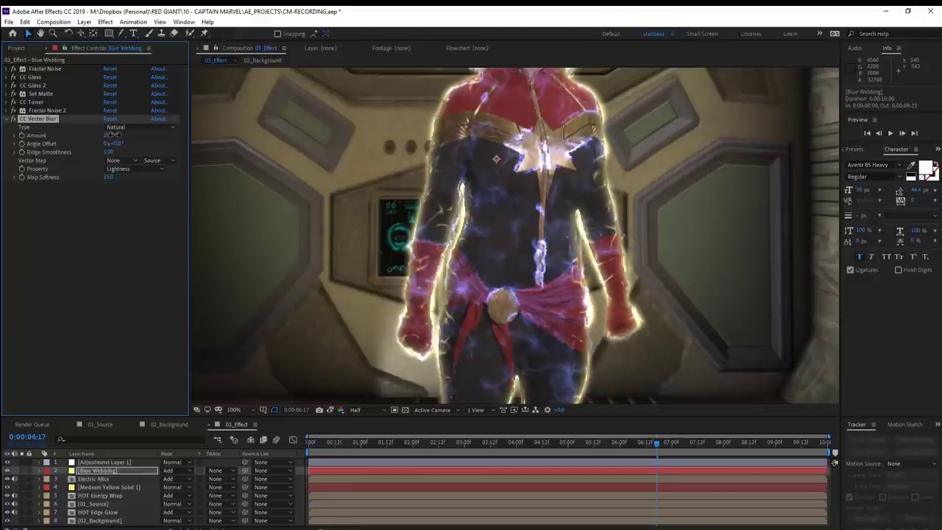
key("Return")
scroll(783, 201, "down", 2)
key("space")
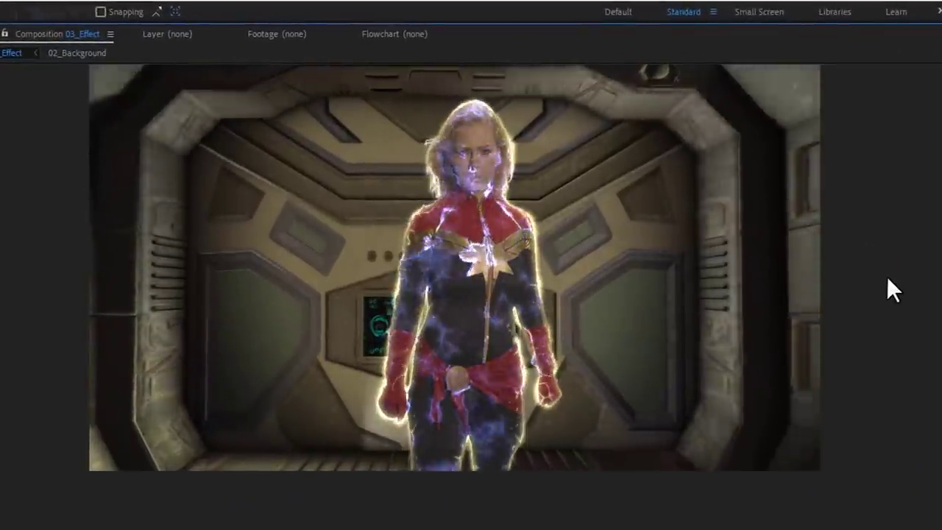
Step: Create a new solid layer named 'FACE Blocker'
left_click(82, 15)
mouse_move(96, 28)
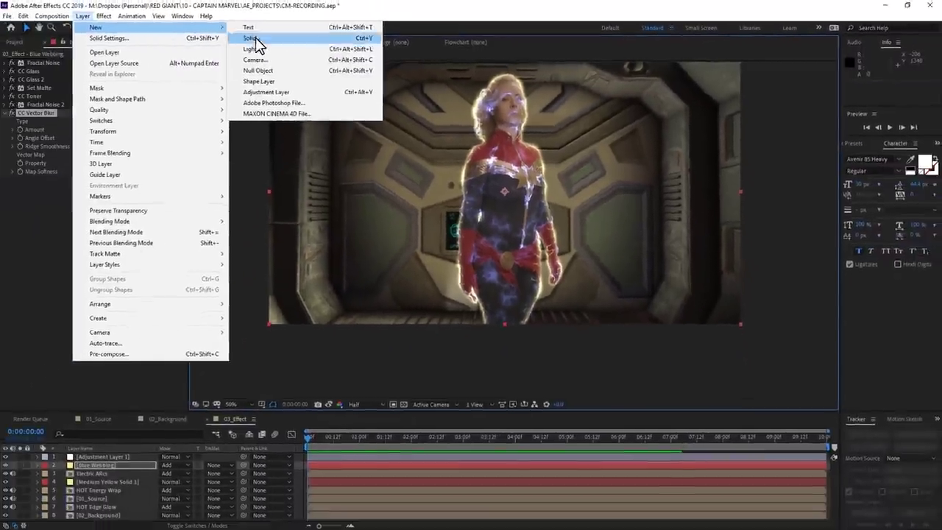
left_click(254, 39)
type("FACE Blocker")
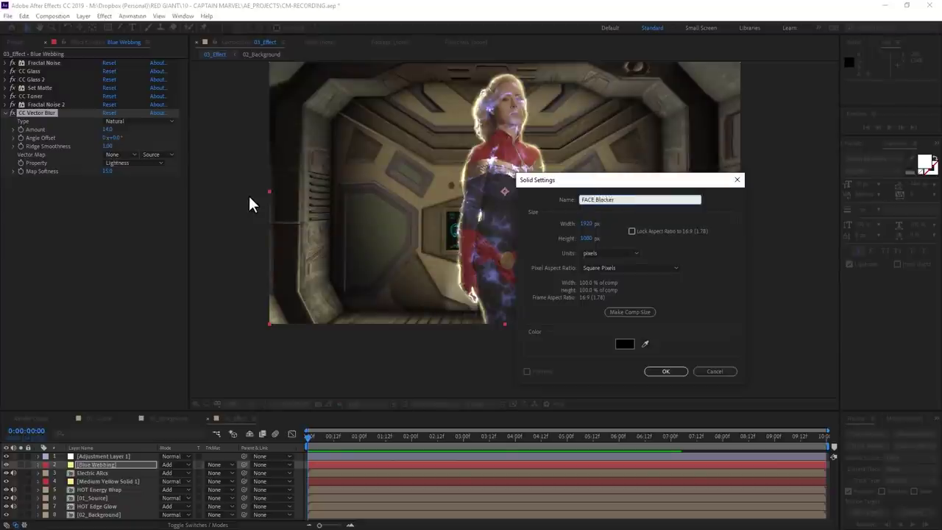
key("Return")
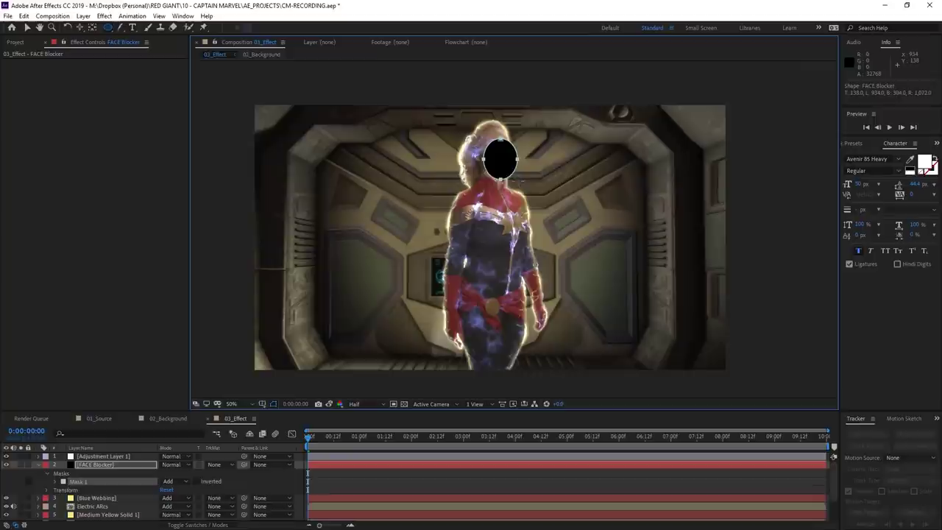
Step: Draw an ellipse mask over her face with a 36-pixel feather
left_click_drag(517, 180, 516, 184)
key("f")
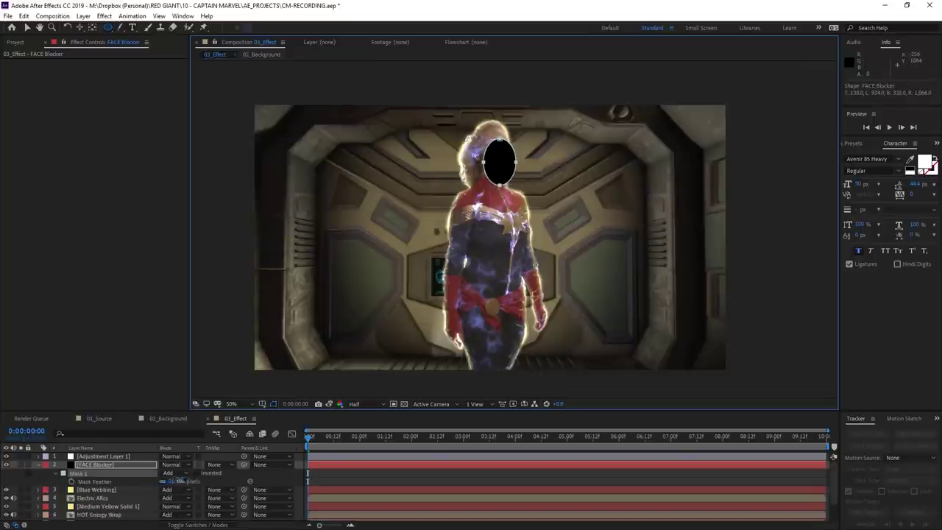
left_click_drag(181, 480, 200, 484)
key("v")
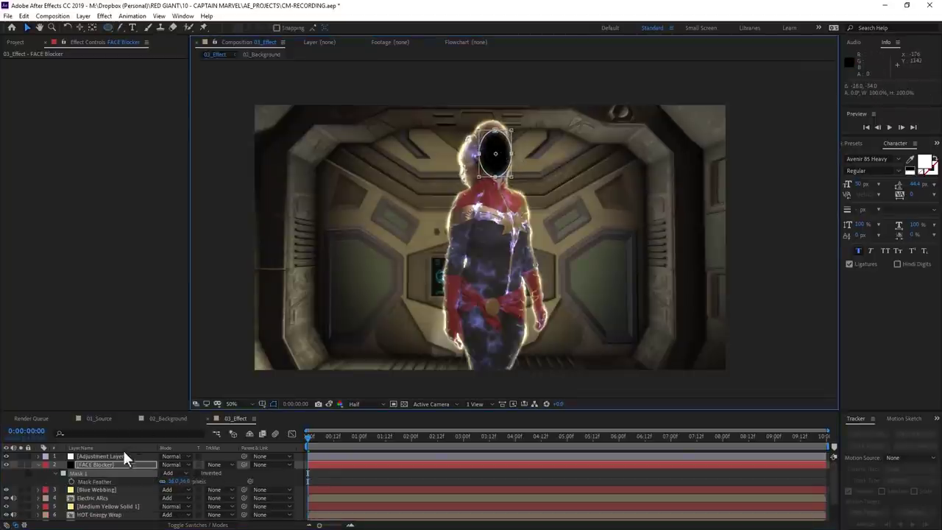
Step: Make FACE Blocker a guide layer with 0% opacity
right_click(120, 346)
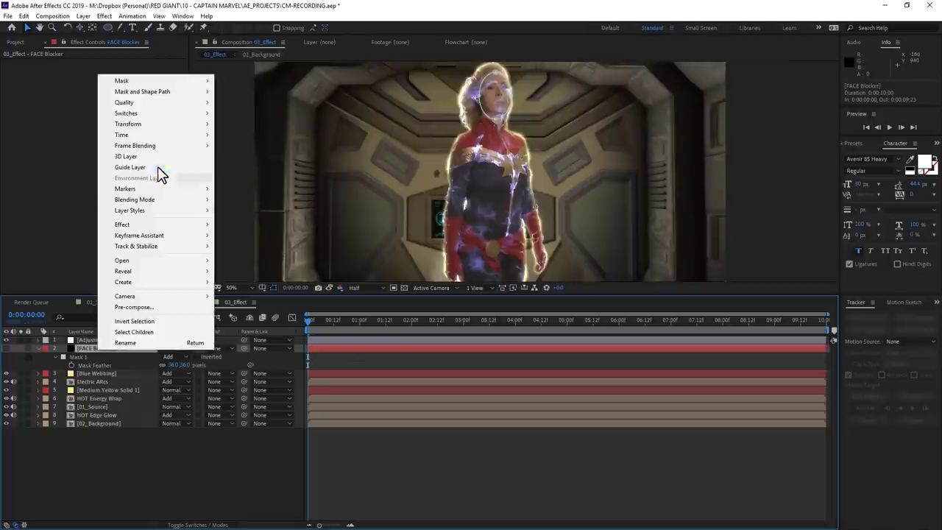
left_click(130, 167)
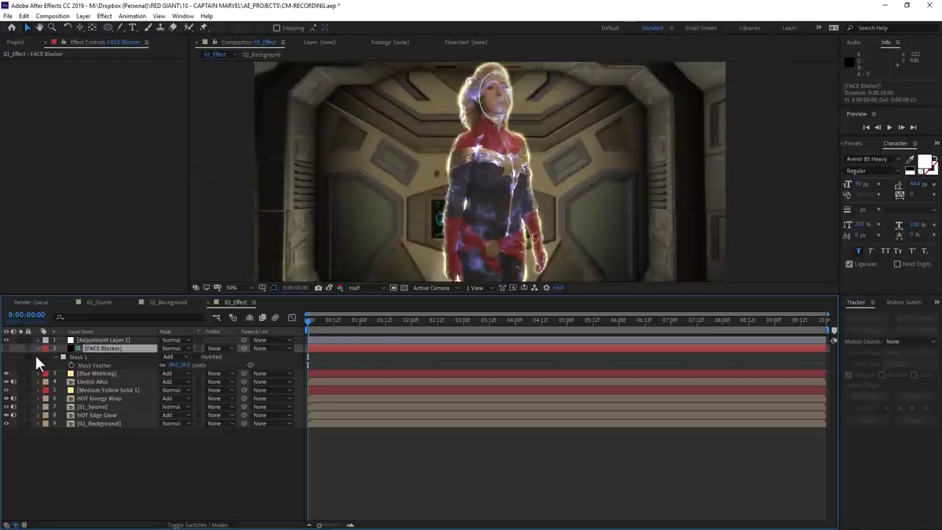
key("t")
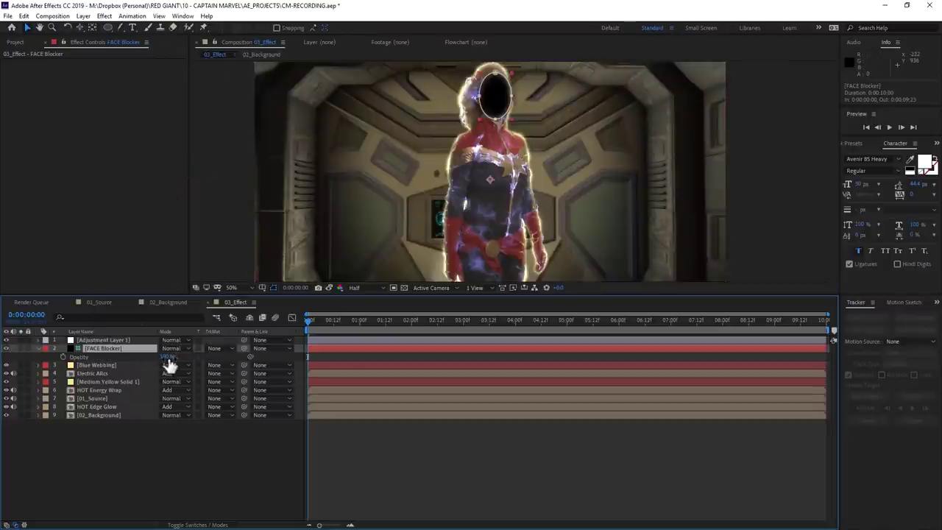
left_click_drag(165, 357, 97, 363)
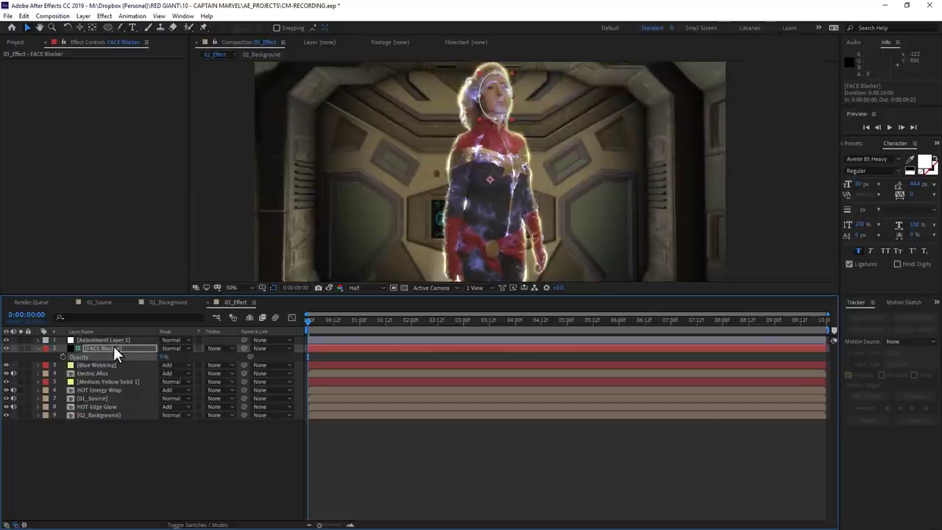
left_click(113, 349)
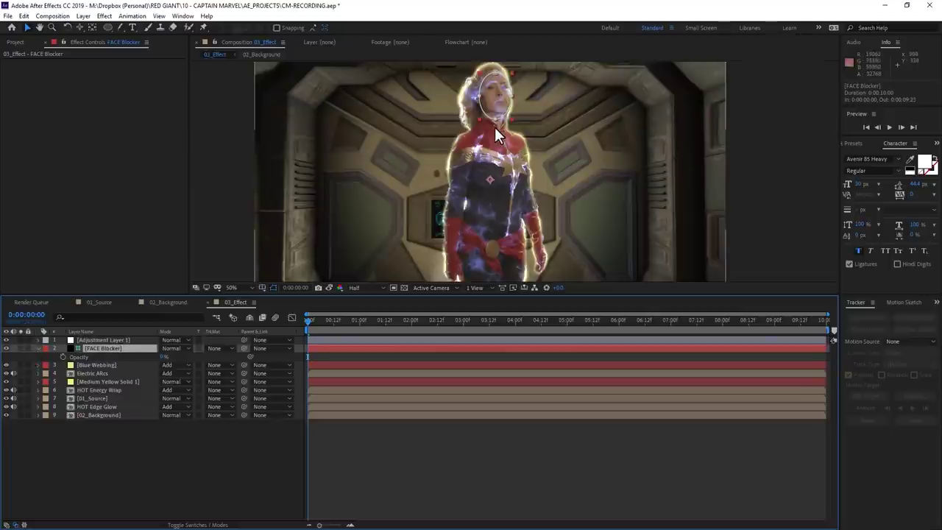
Step: Add Set Matte to Blue Webbing, taking its matte from FACE Blocker's Masks
left_click(99, 365)
right_click(67, 214)
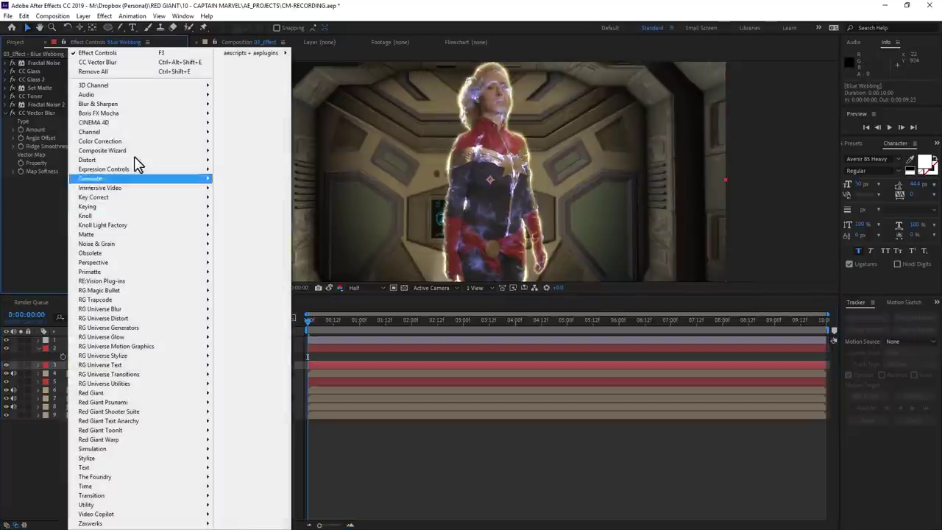
mouse_move(147, 133)
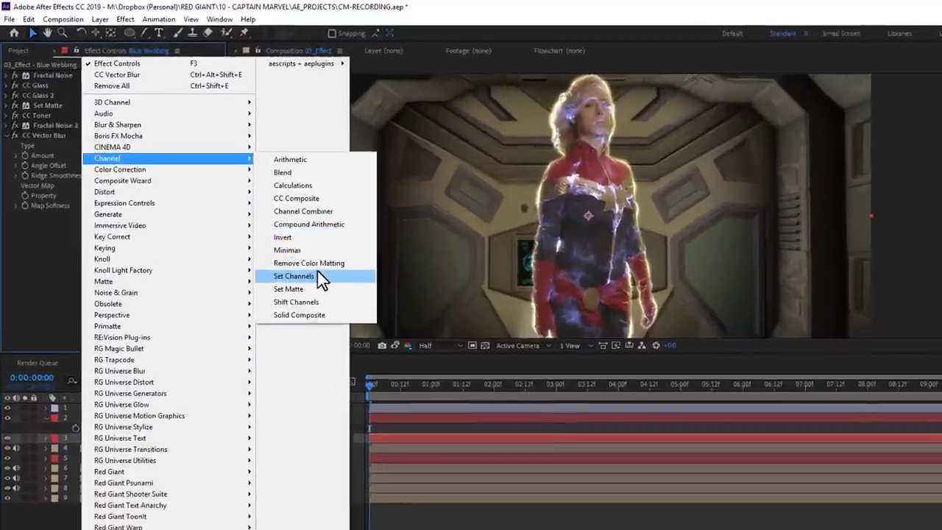
left_click(249, 239)
left_click(155, 233)
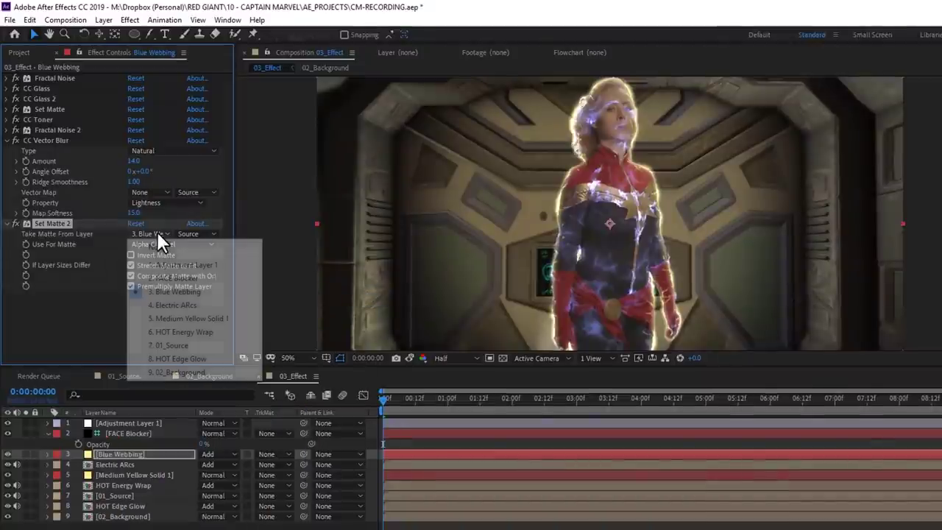
left_click(176, 275)
left_click(197, 233)
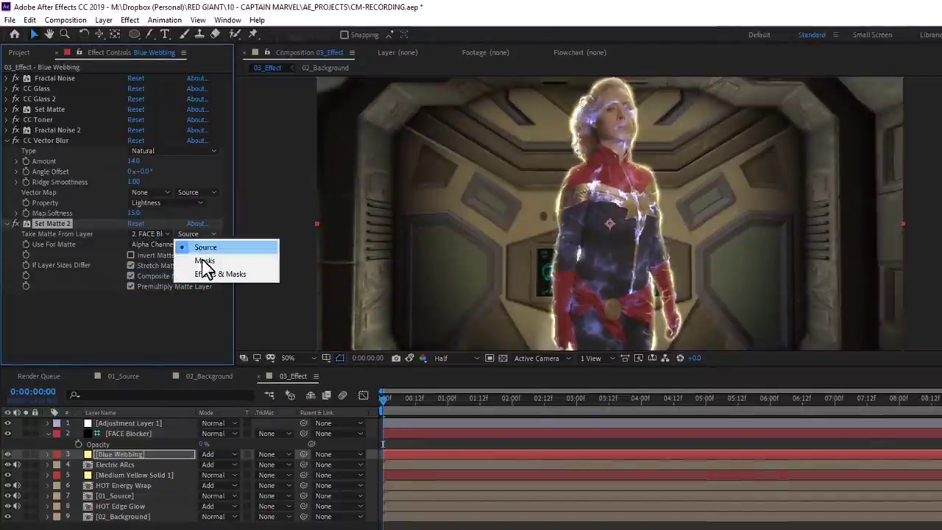
left_click(202, 259)
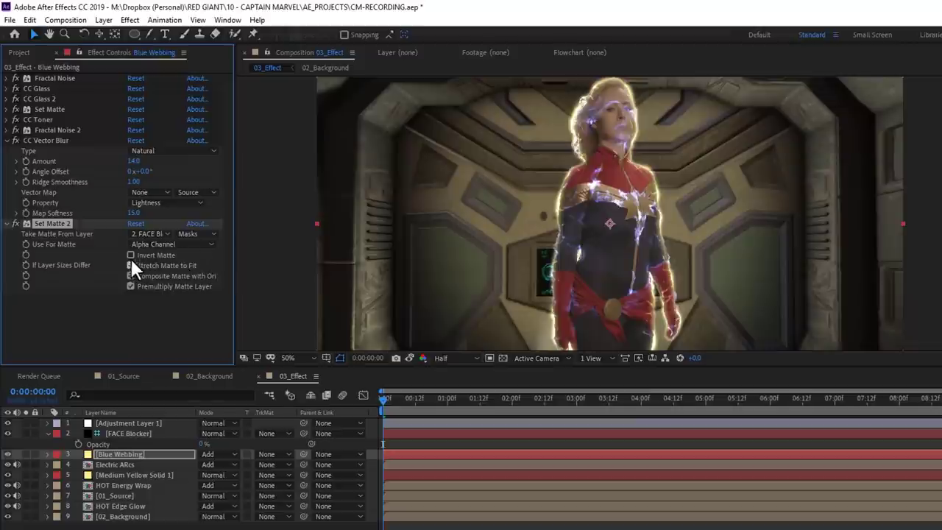
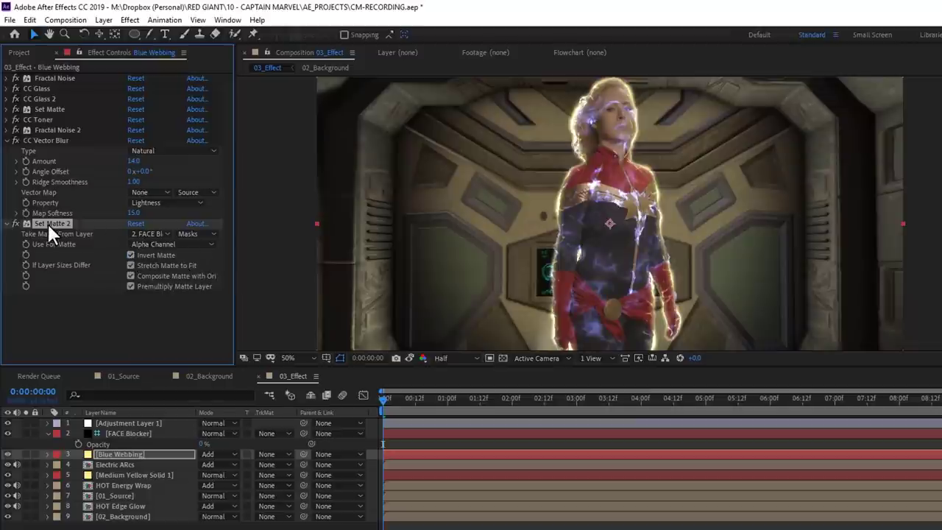
Step: Rename Blue Webbing's second Set Matte effect to 'Face Block Matte'
key("Return")
type("F")
type("te")
key("Return")
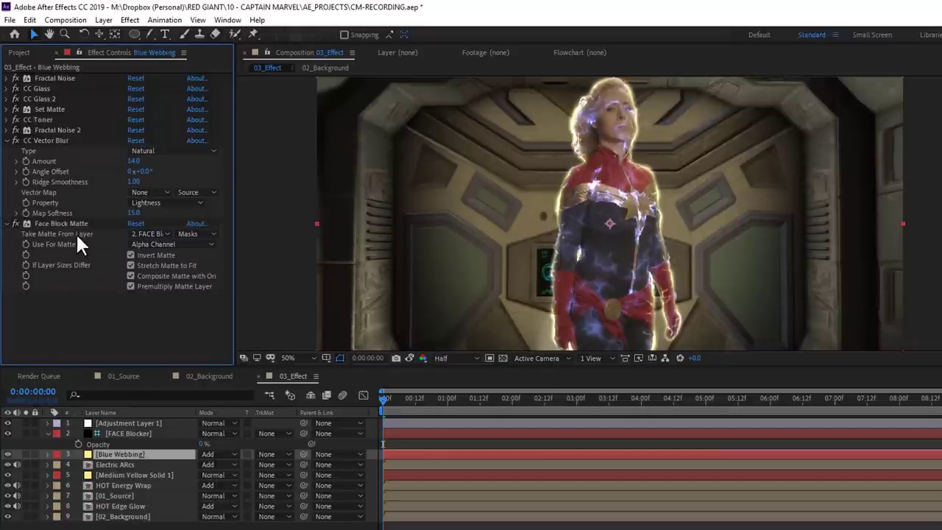
Step: Paste Face Block Matte onto Electric ARcs, Medium Yellow Solid 1 and HOT Energy Wrap
left_click(71, 223)
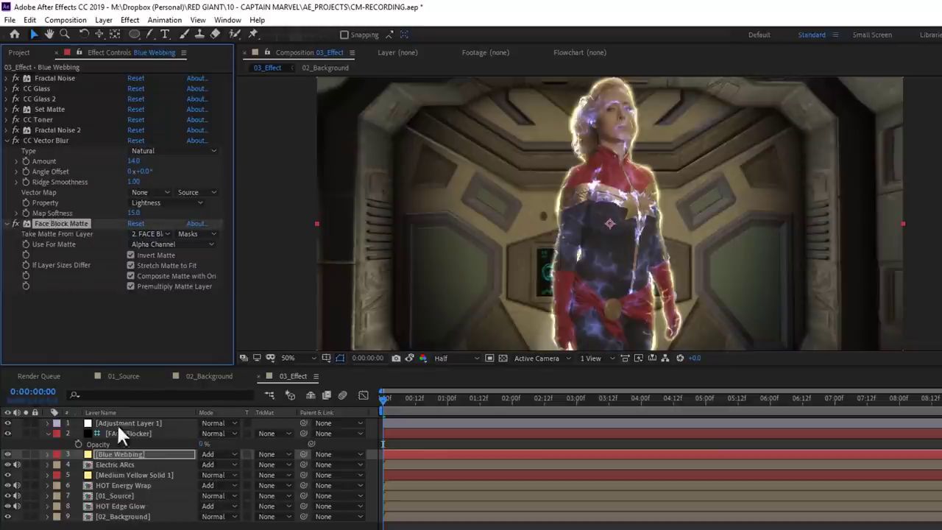
left_click(116, 465)
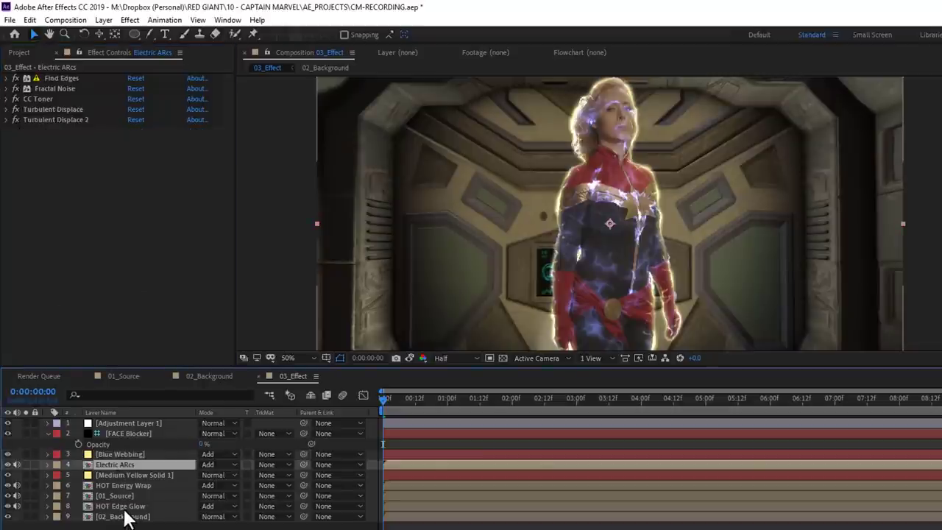
left_click(130, 475, "shift")
left_click(136, 485, "shift")
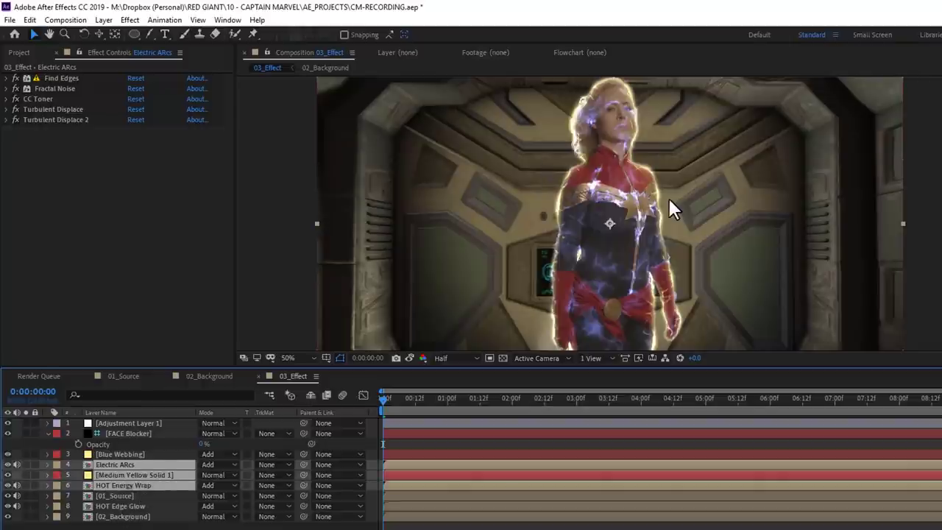
key("ctrl+v")
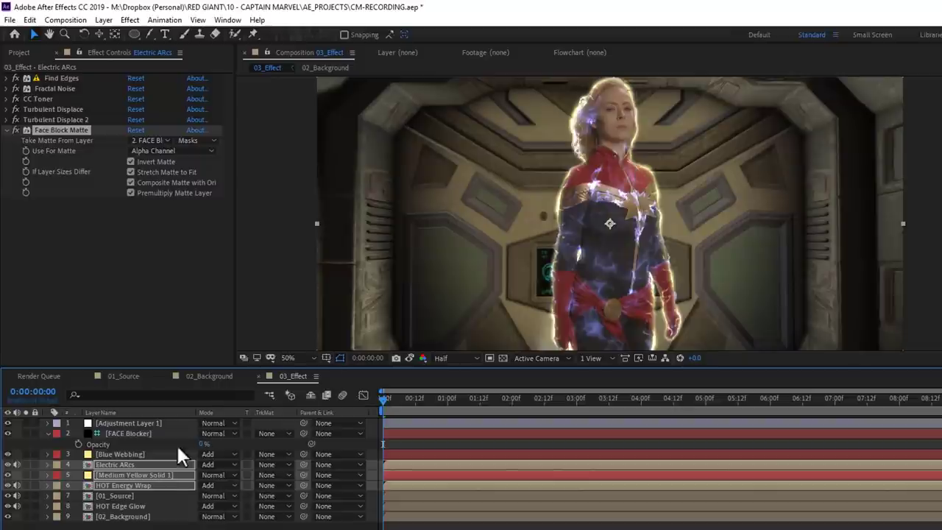
Step: Reposition the FACE Blocker mask onto the face and give it a heavy feather
left_click(140, 432)
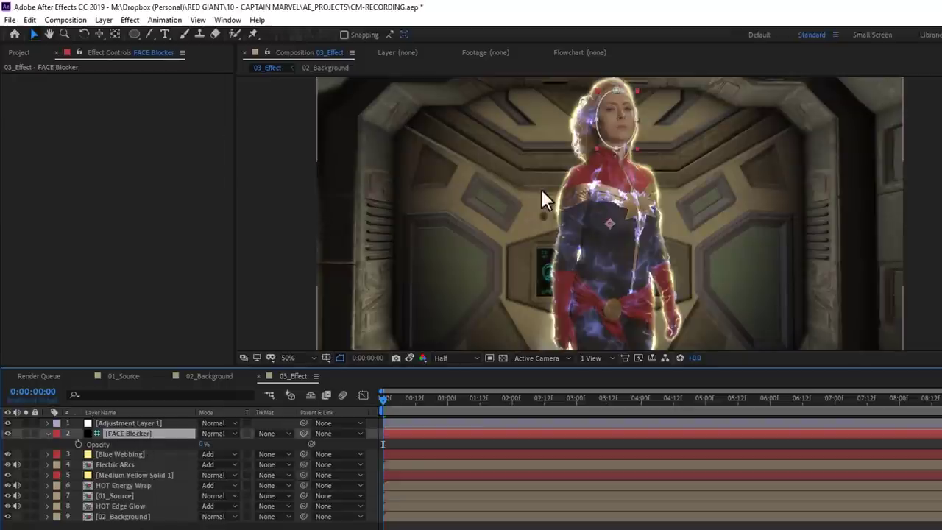
double_click(501, 136)
mouse_move(530, 184)
left_mouse_down()
mouse_move(546, 318)
mouse_move(530, 236)
left_mouse_up()
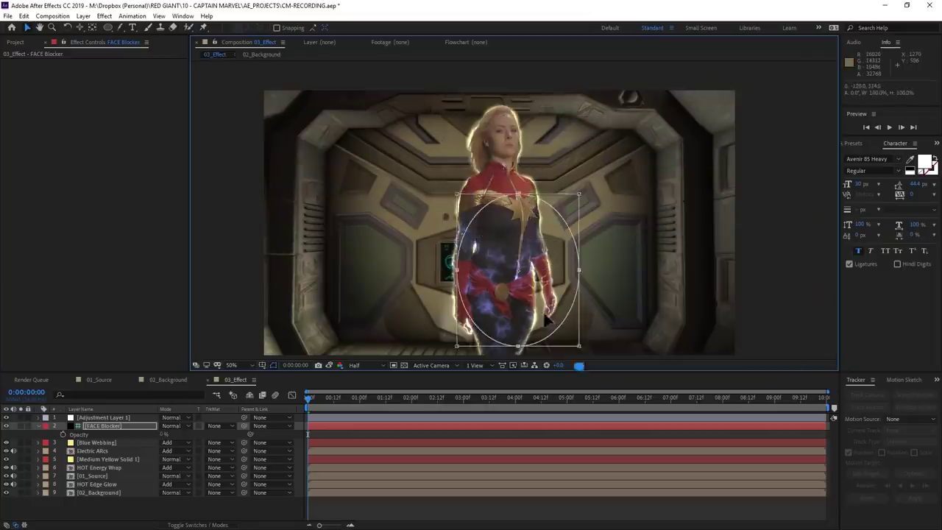
left_click_drag(560, 294, 528, 180)
key("f")
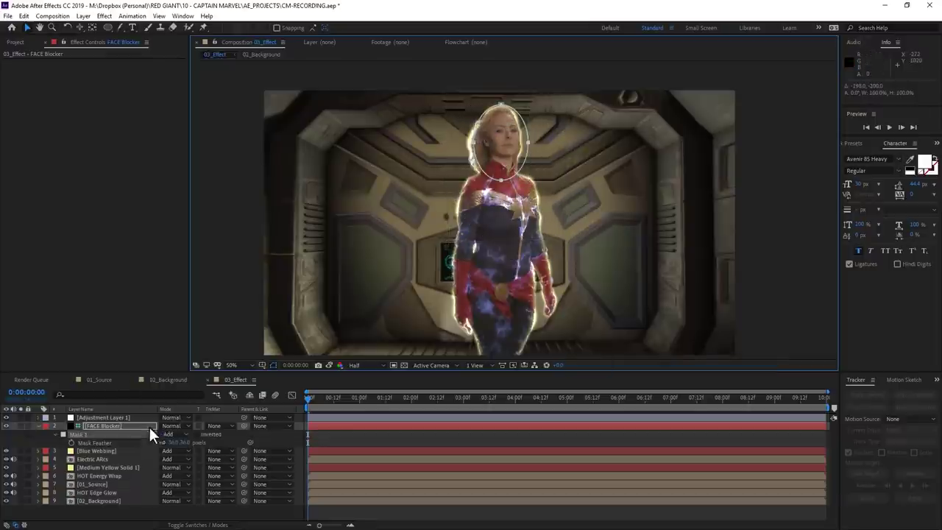
left_click_drag(180, 443, 313, 443)
Step: Scale the FACE Blocker mask up to cover the whole head, checking a later frame
double_click(500, 105)
left_click_drag(528, 180, 558, 234)
scroll(512, 125, "up", 2)
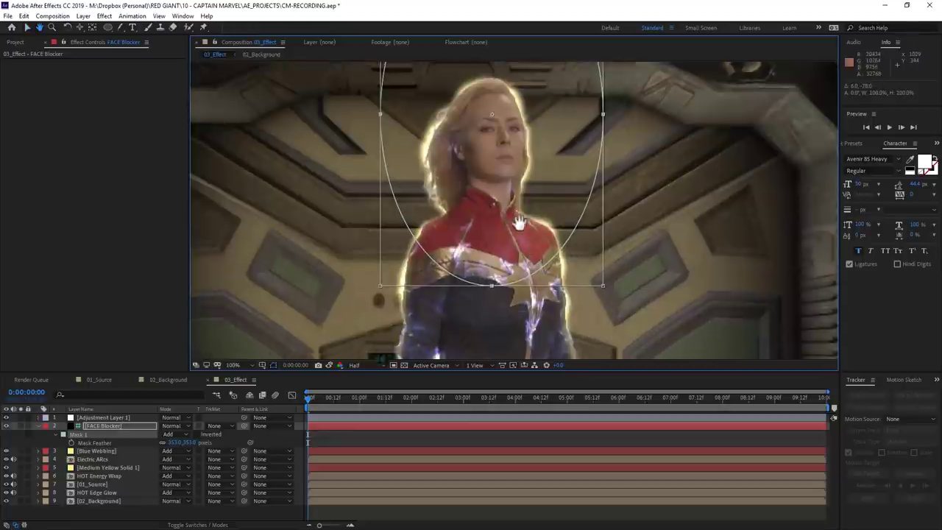
left_click(427, 399)
left_click_drag(555, 130, 583, 183)
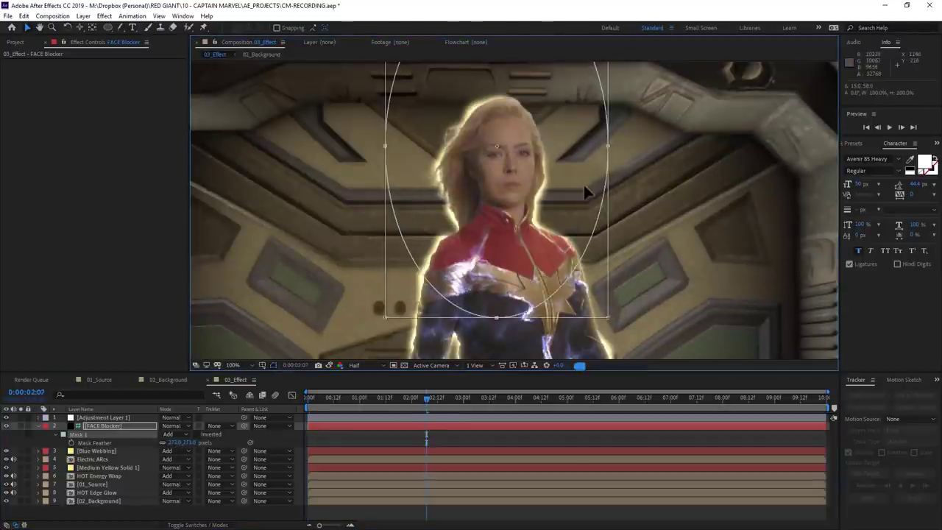
scroll(583, 182, "down", 2)
left_click_drag(540, 399, 235, 400)
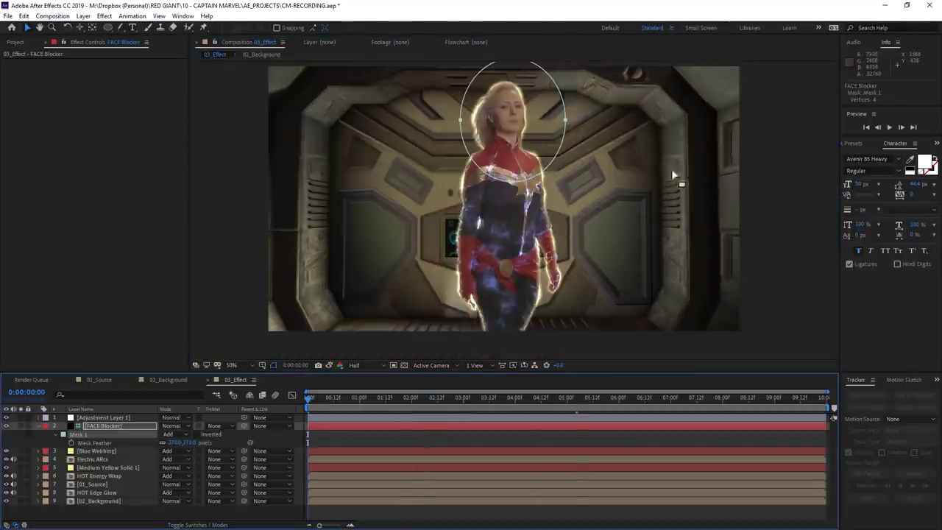
key("h")
mouse_move(672, 168)
left_mouse_down()
mouse_move(641, 192)
mouse_move(653, 196)
left_mouse_up()
key("v")
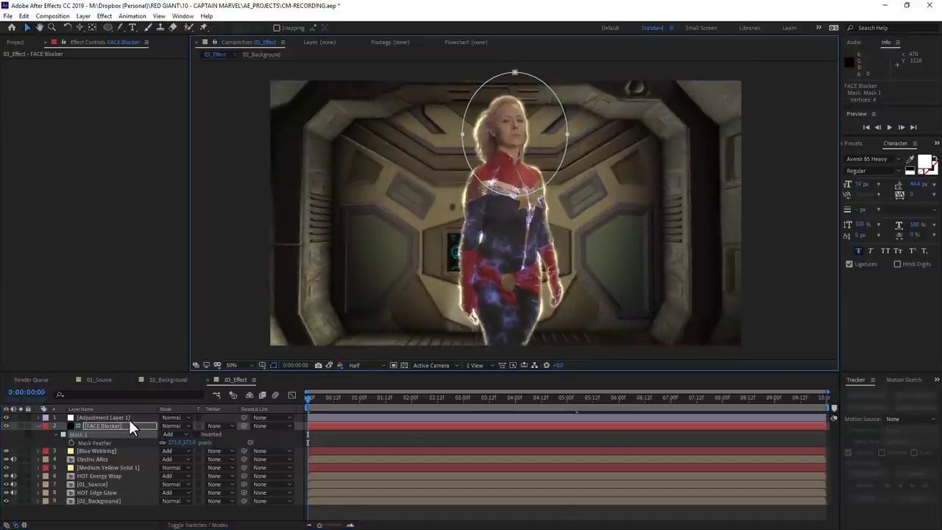
Step: Apply the Looks effect to Adjustment Layer 1 via the quick effect search
left_click(120, 419)
left_click(83, 140)
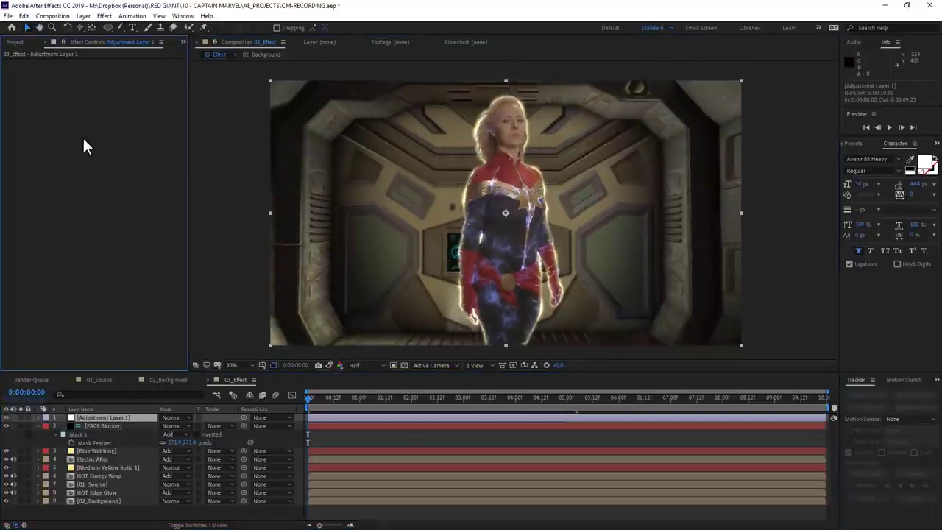
key("ctrl+space")
type("look")
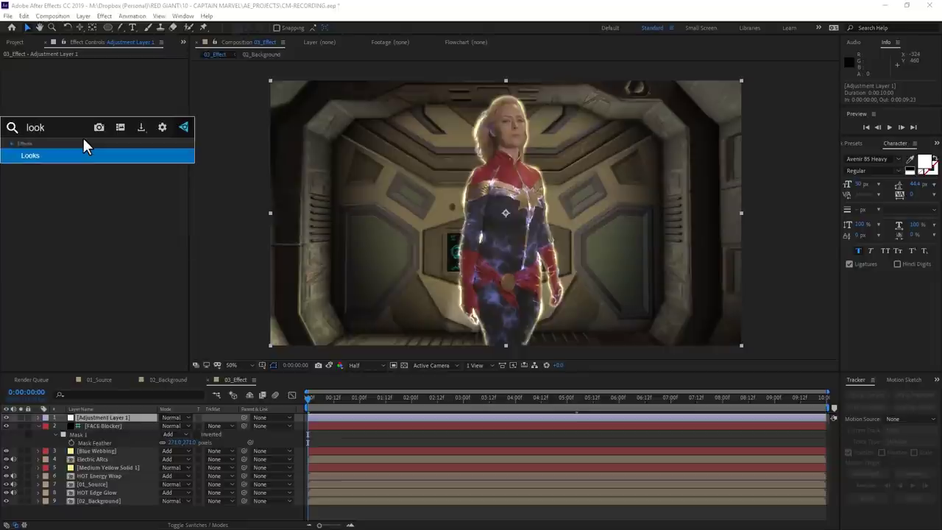
key("Return")
Step: In Magic Bullet Looks, choose the Chrono Gold look and brighten it with Colorista
left_click(30, 89)
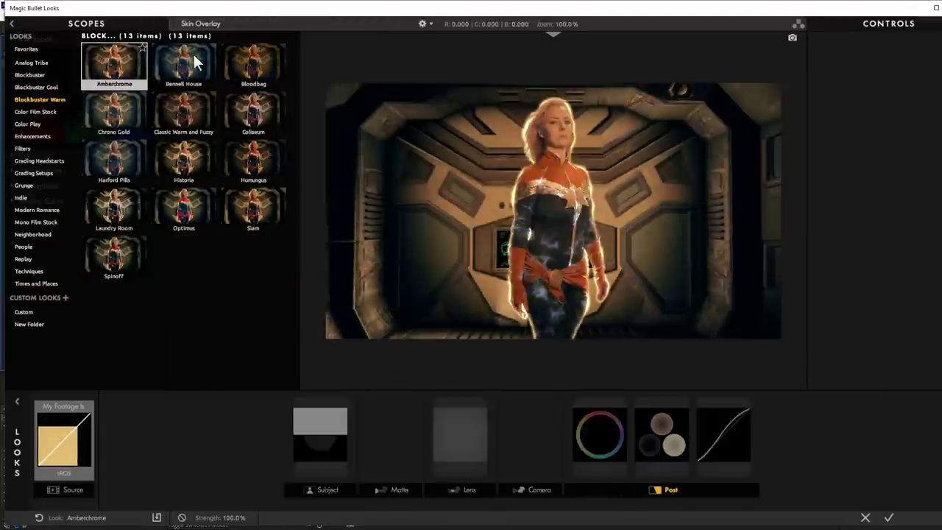
left_click(253, 112)
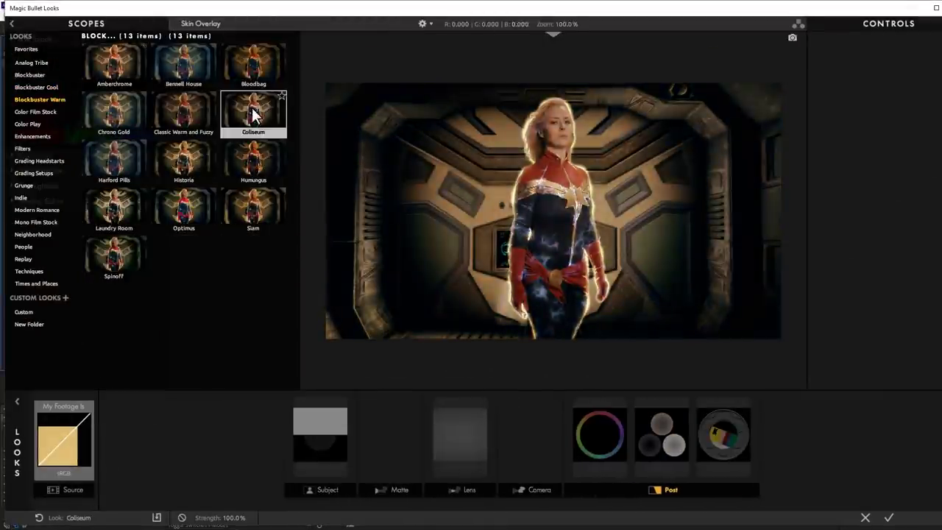
left_click(120, 126)
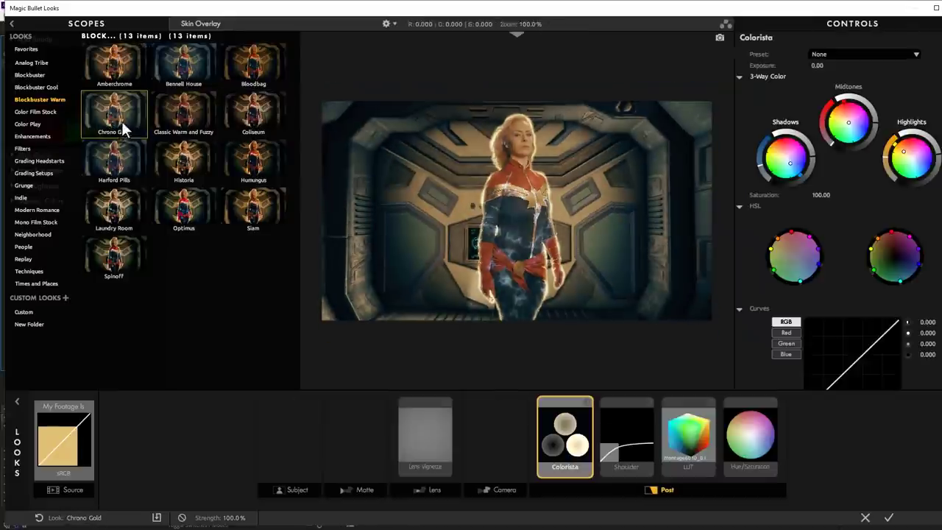
left_click(792, 163)
scroll(845, 342, "down", 1)
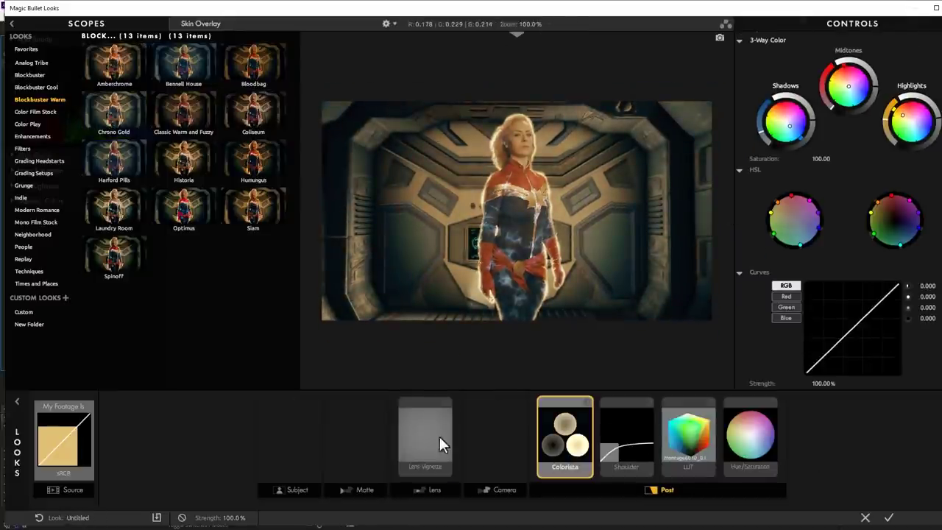
Step: Add an S Curve after Hue/Saturation and apply the grade back to After Effects
left_click(622, 442)
left_click(750, 434)
left_click(935, 7)
left_click_drag(731, 157, 791, 435)
left_click(857, 50)
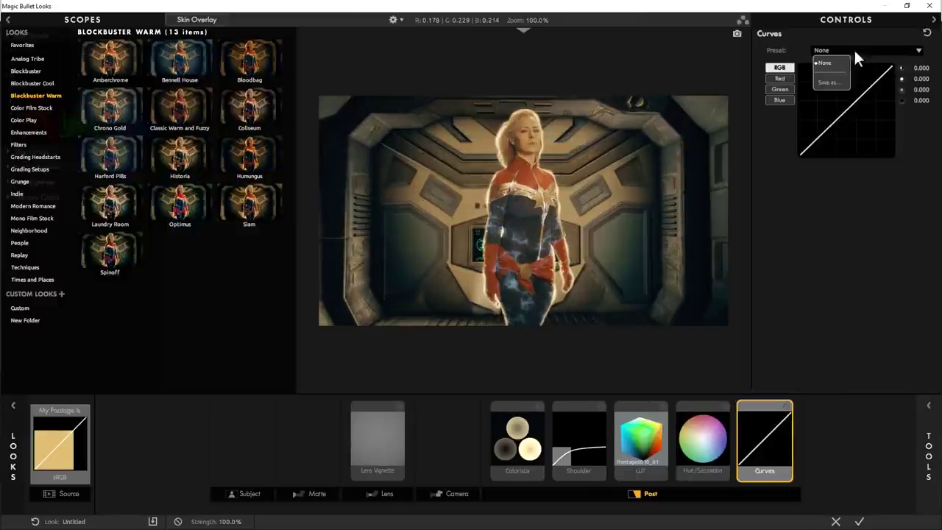
left_click(842, 68)
left_click(787, 412)
scroll(902, 243, "down", 1)
left_click(678, 335)
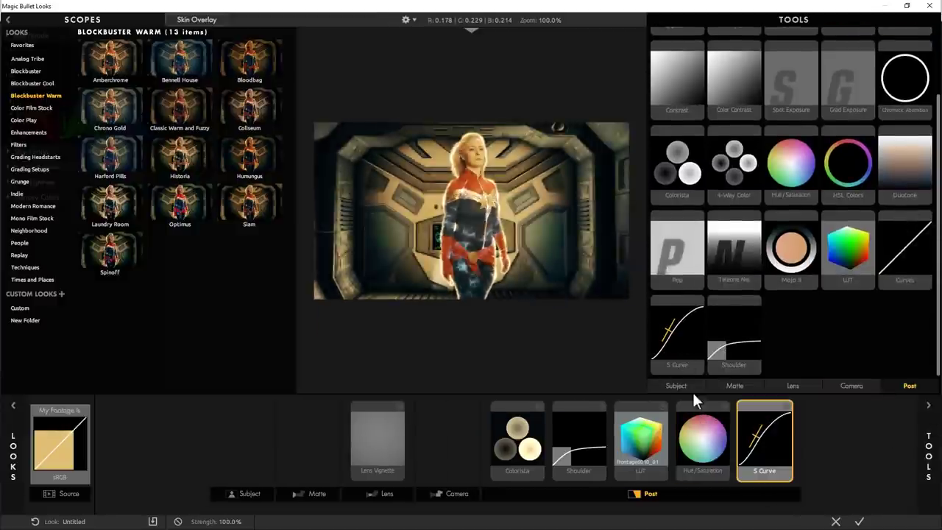
left_click(859, 521)
Step: Apply Glow to Adjustment Layer 1, raise its threshold slightly, and duplicate it as Glow 2
key("ctrl+space")
type("glow")
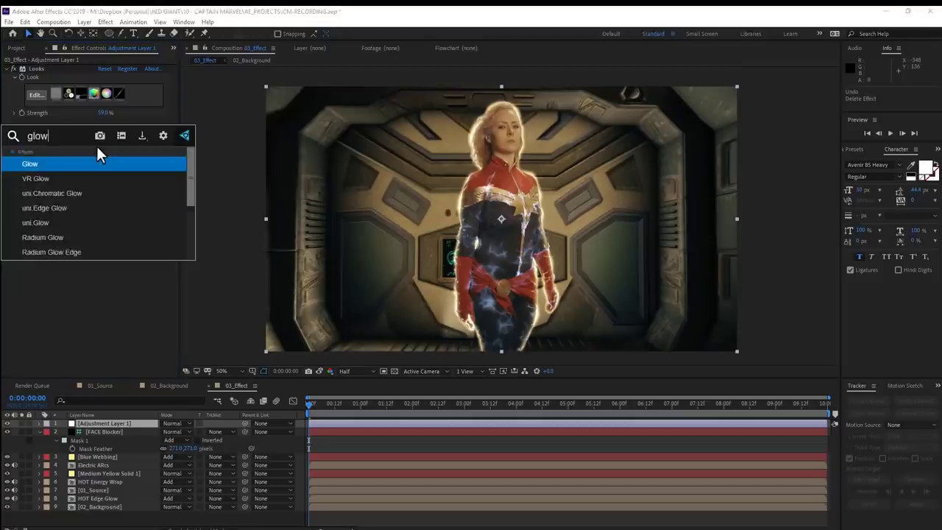
key("Return")
left_click_drag(104, 137, 111, 137)
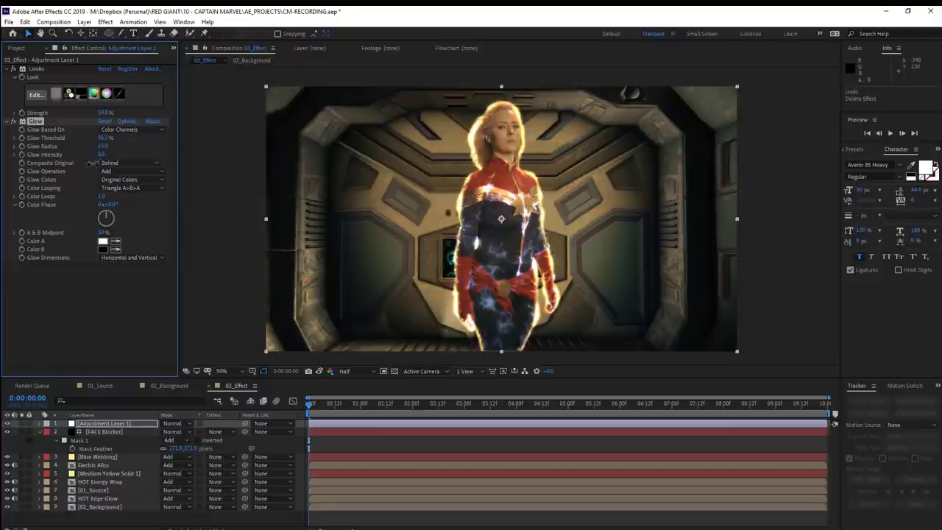
key("ctrl+d")
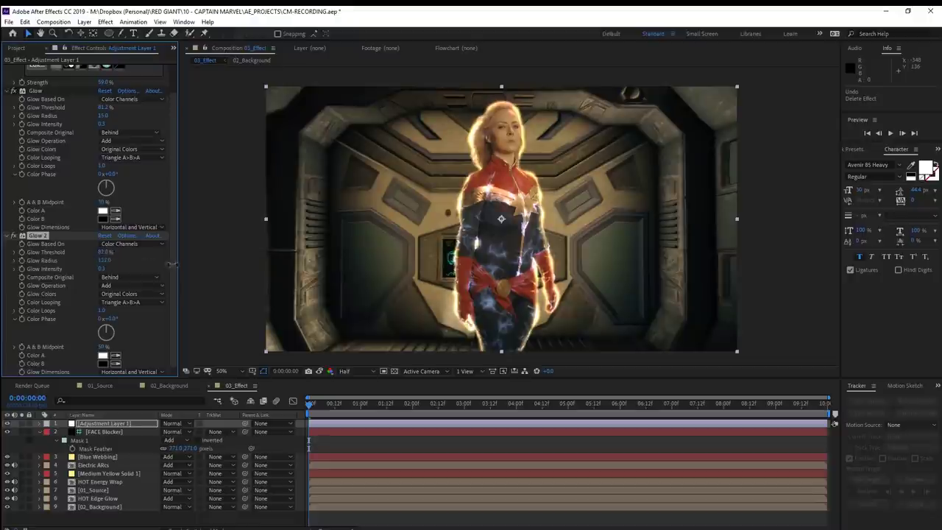
left_click(10, 78, "ctrl")
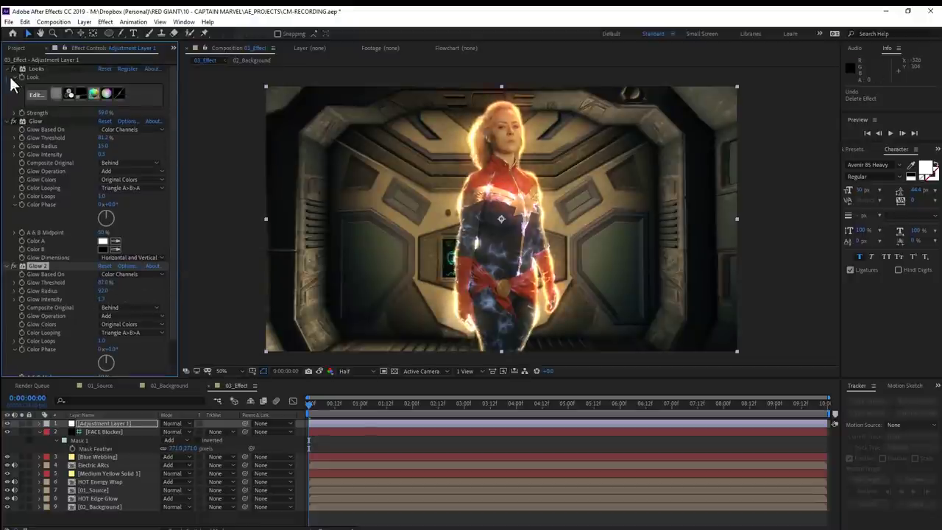
right_click(70, 164)
left_click(51, 159)
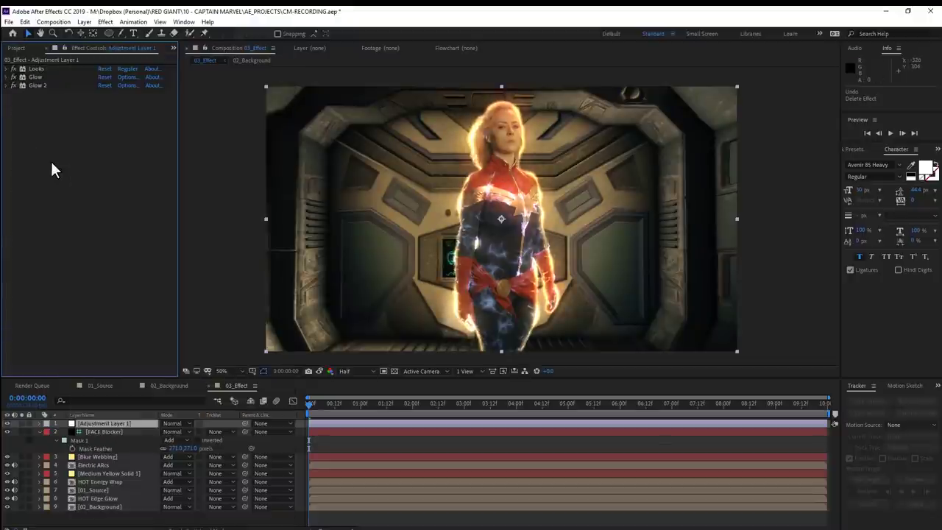
right_click(51, 164)
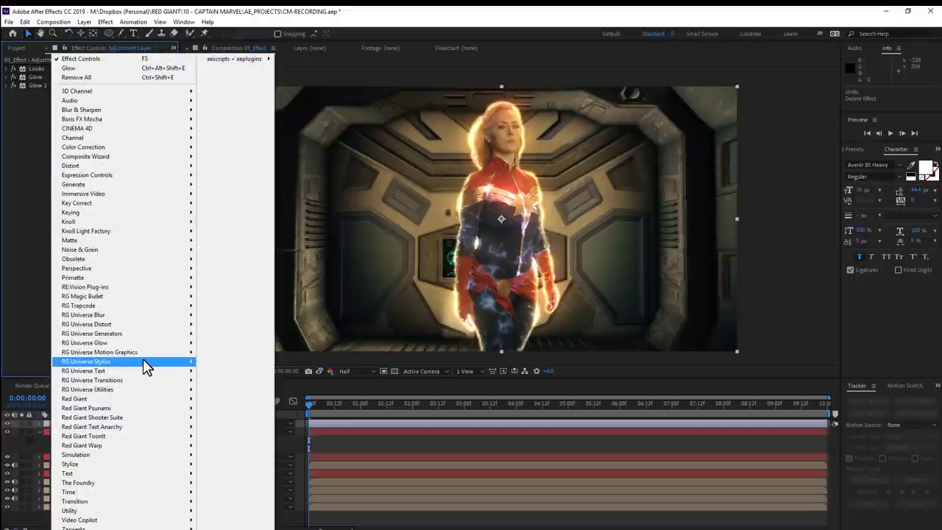
Step: Apply Universe Glimmer with the Anamorph preset from the Universe Dashboard, then preview it
mouse_move(145, 366)
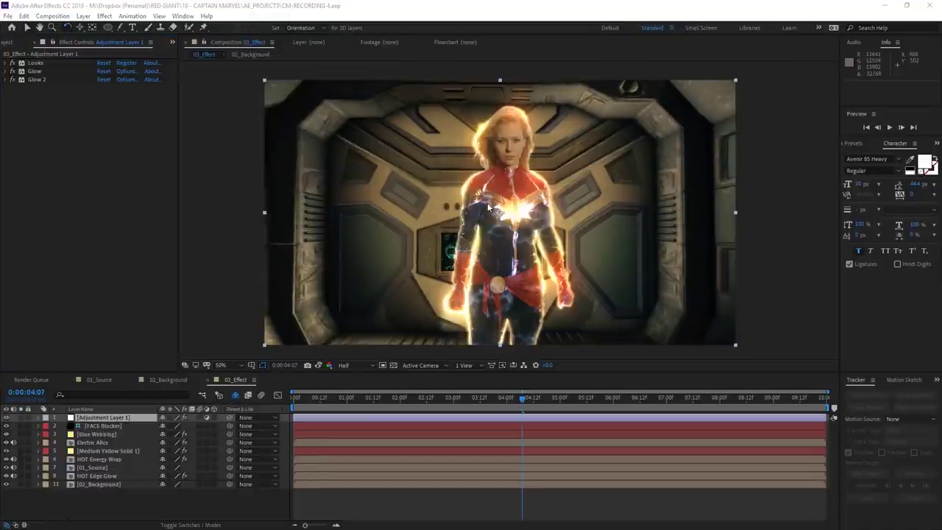
left_click(184, 16)
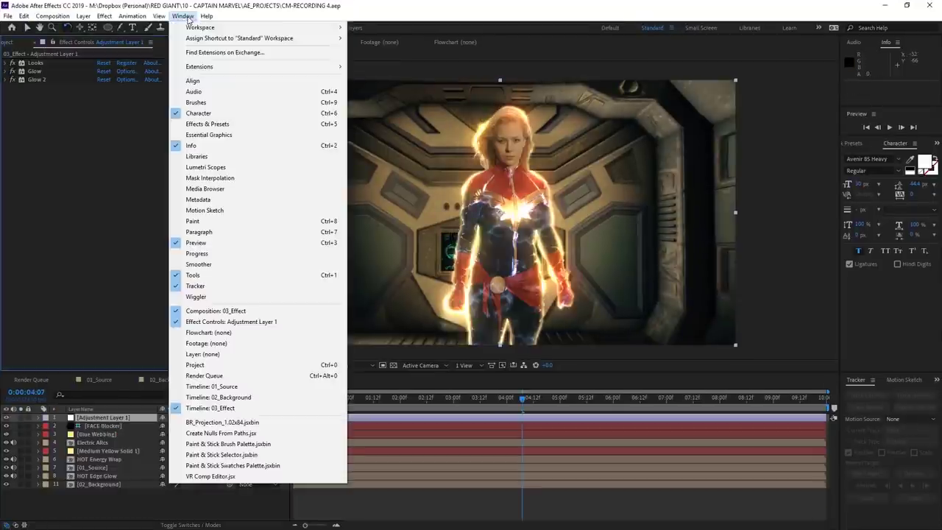
mouse_move(309, 66)
left_click(371, 65)
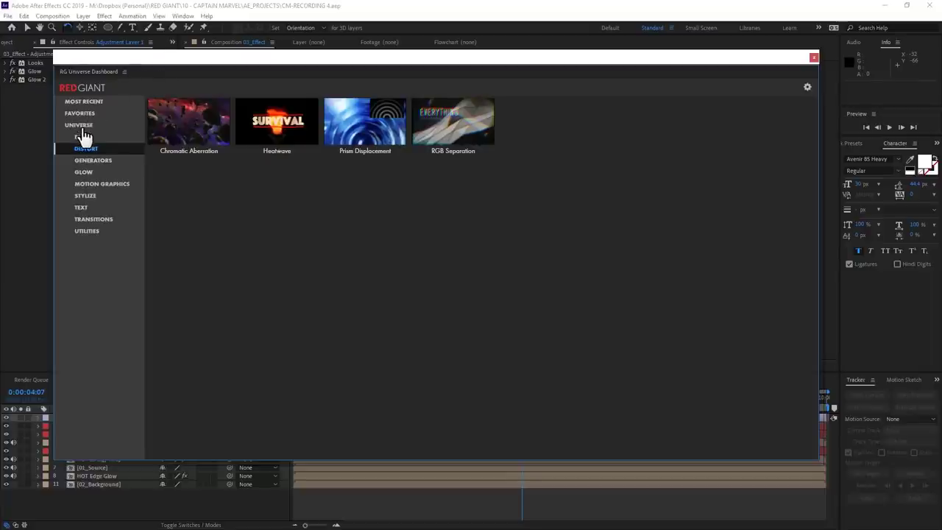
left_click(86, 174)
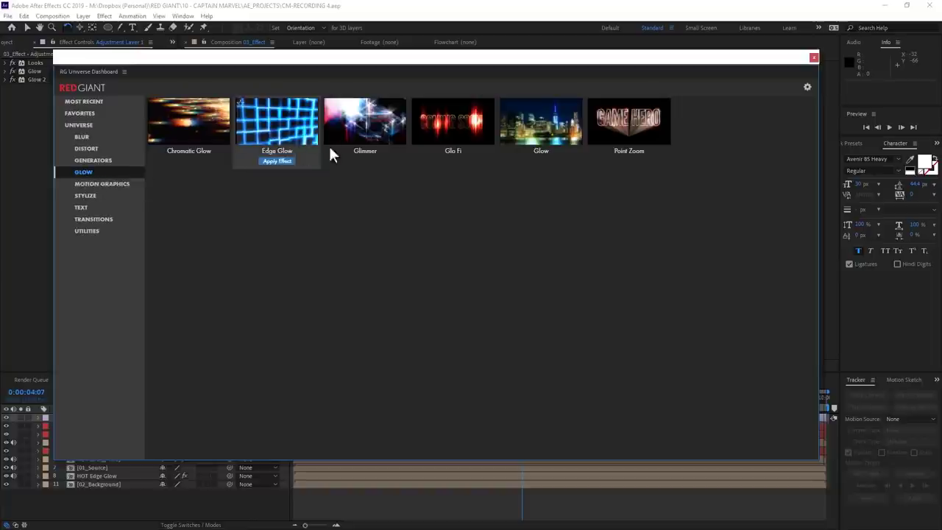
mouse_move(445, 162)
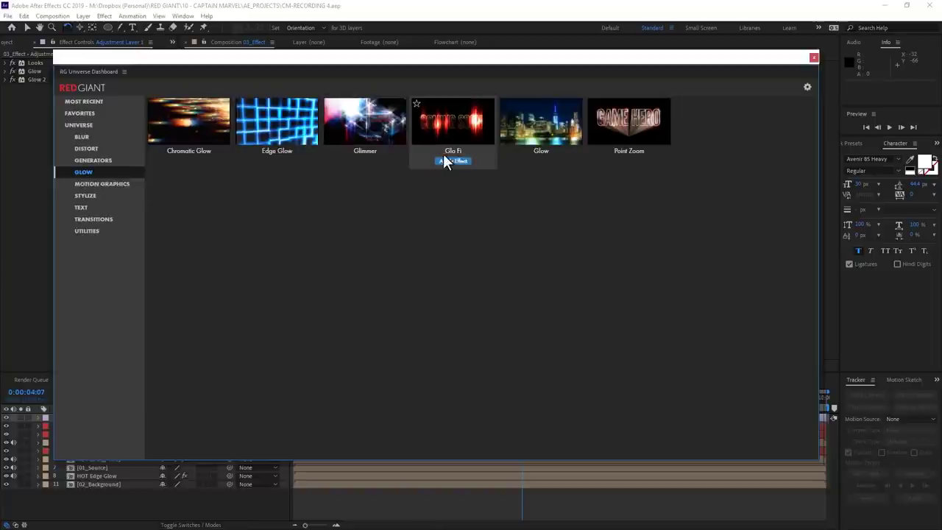
left_click(373, 120)
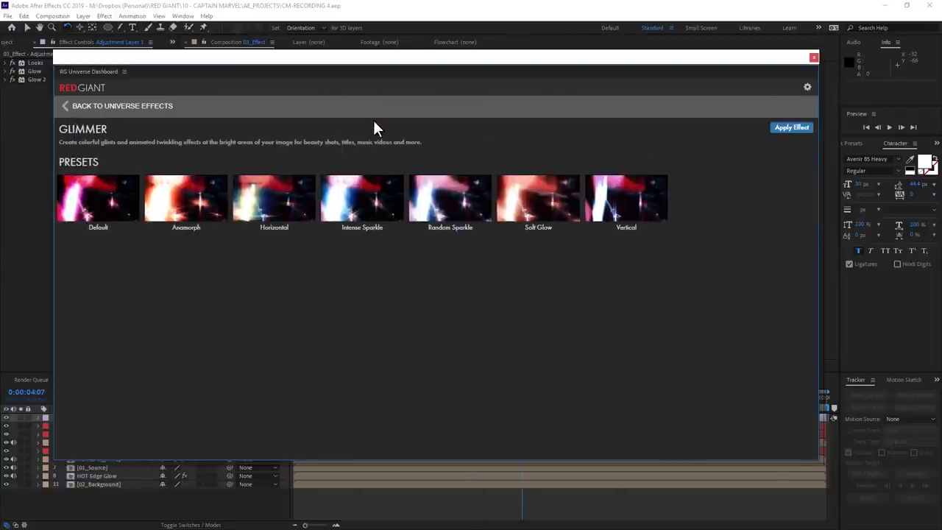
mouse_move(192, 202)
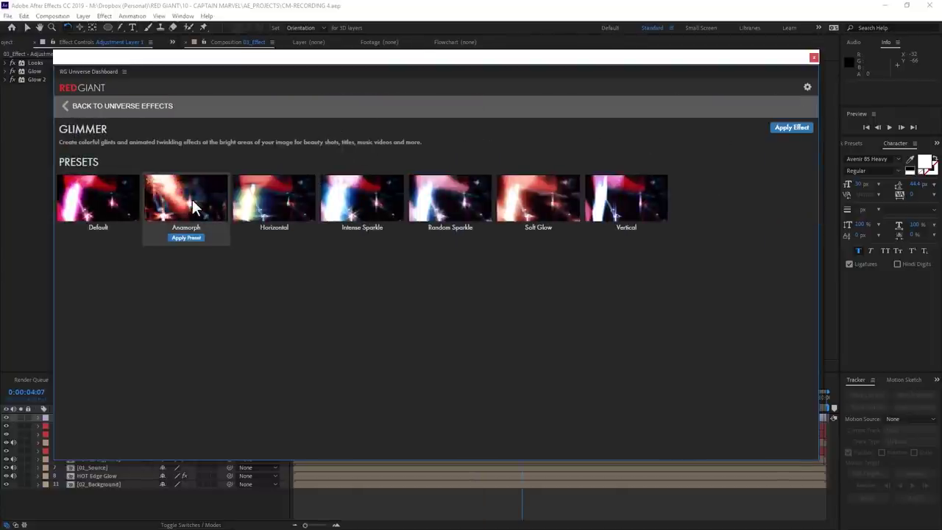
left_click(189, 241)
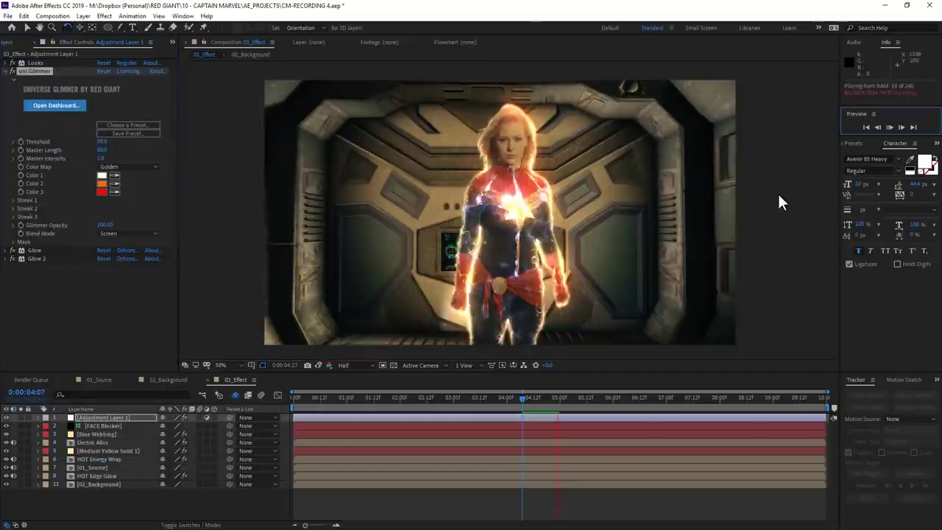
key("space")
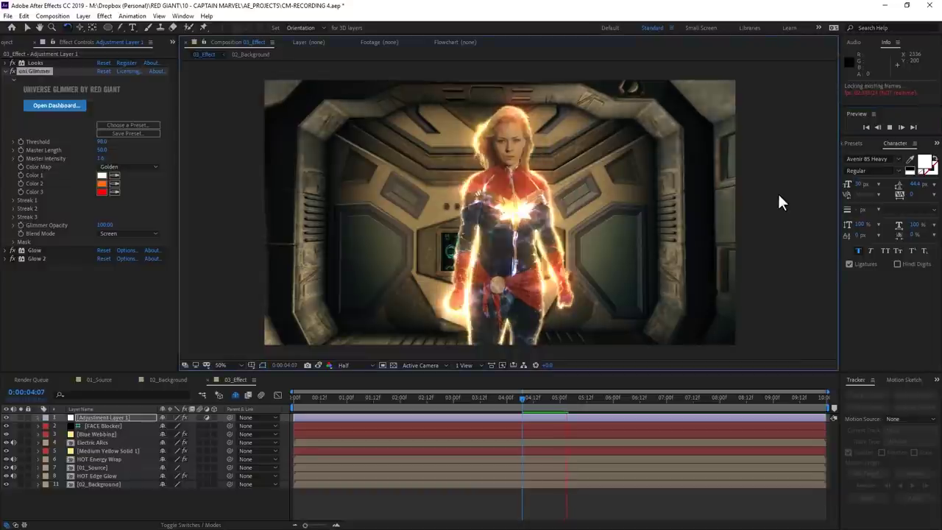
key("space")
Step: Apply the Billowed preset of Universe Heatwave from the Distort category to Adjustment Layer 1
left_click(10, 79)
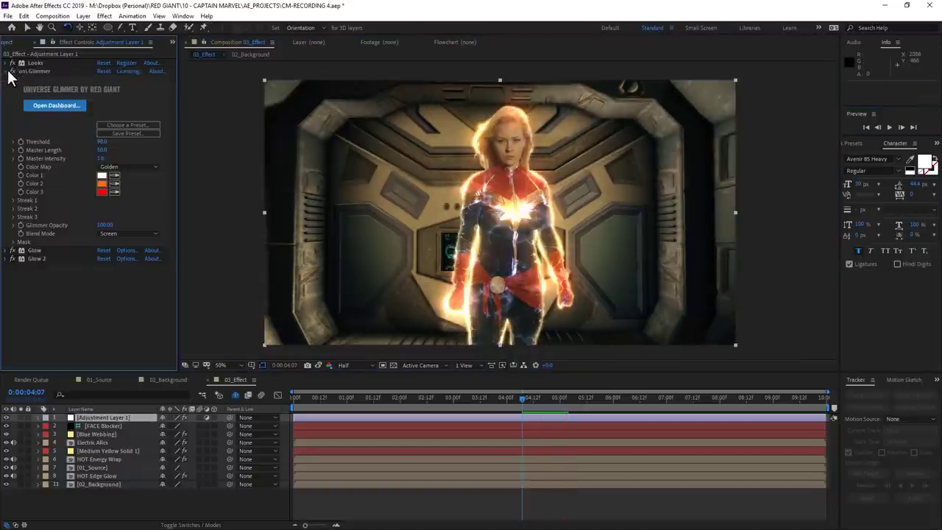
left_click(56, 105)
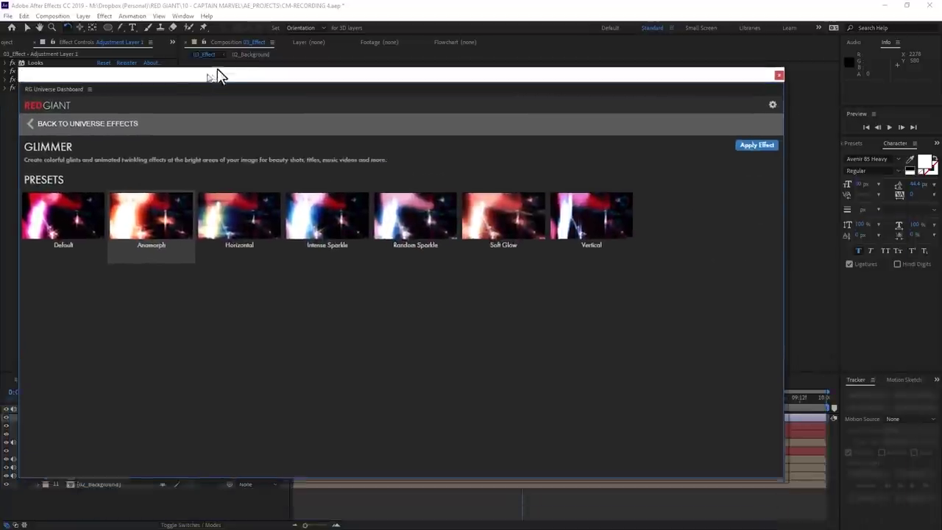
left_click(100, 124)
left_click(113, 165)
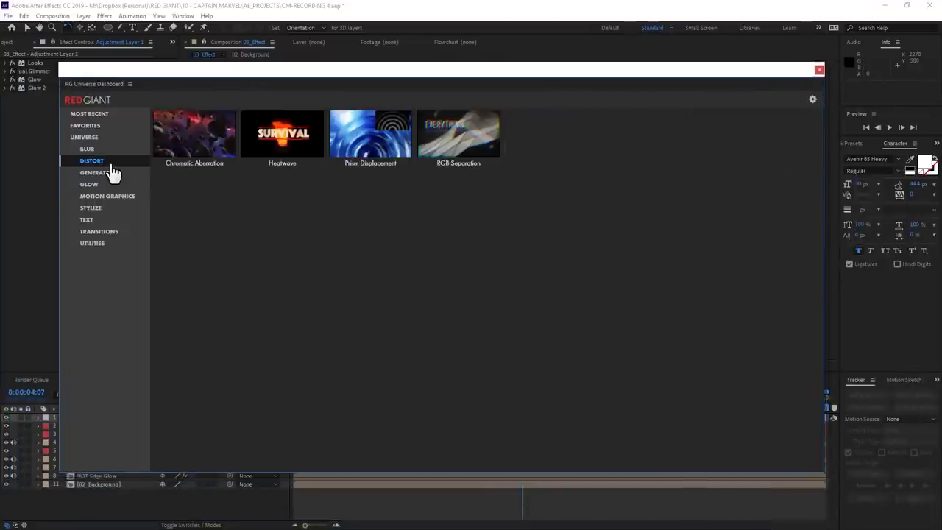
left_click(288, 146)
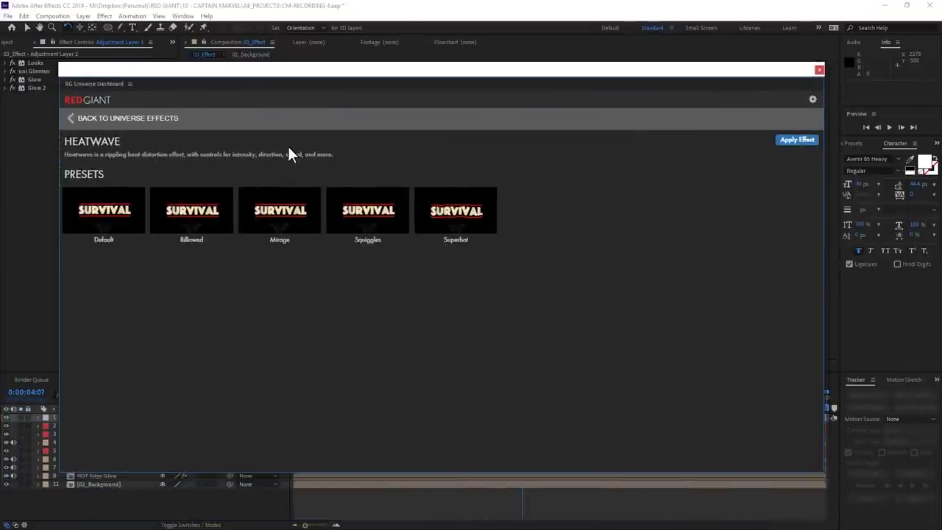
mouse_move(115, 215)
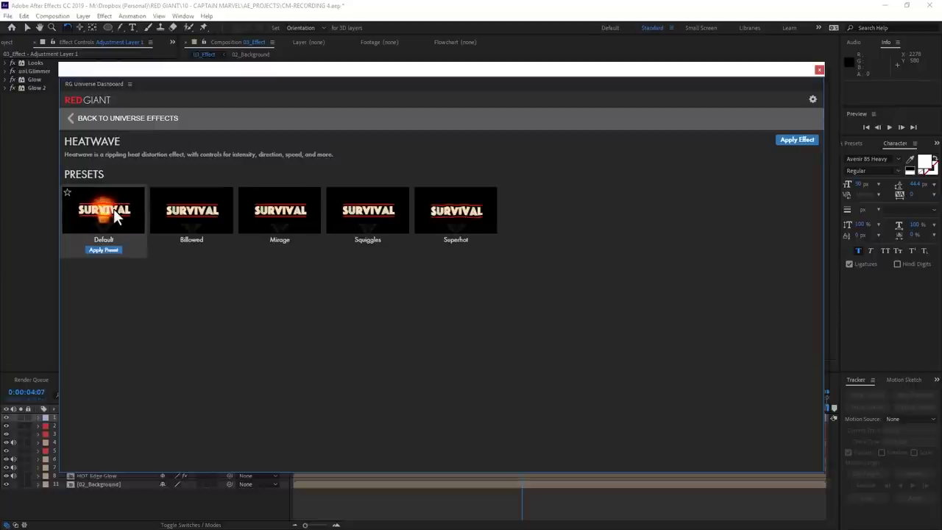
mouse_move(194, 218)
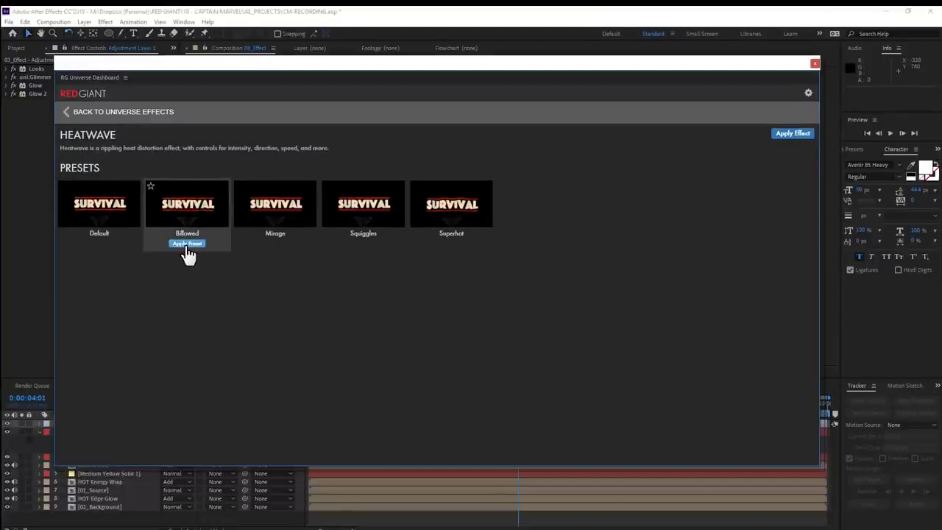
left_click(187, 246)
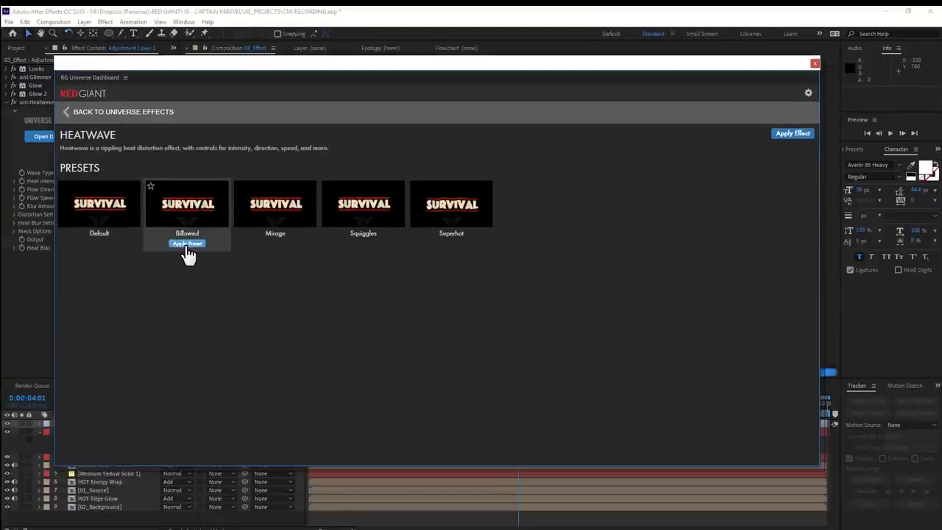
left_click(815, 64)
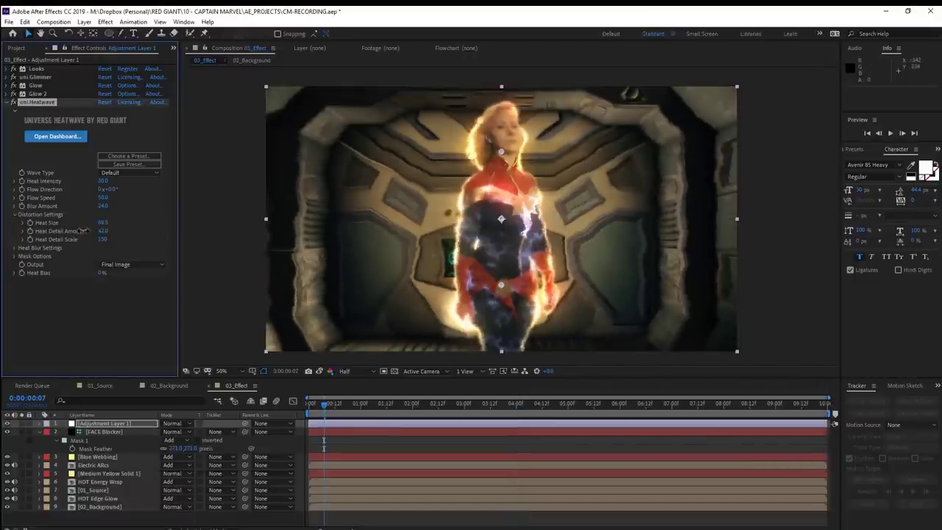
Step: Make the Heatwave mask an inverted ellipse, Point A at frame top, Point B at the legs
left_click(14, 256)
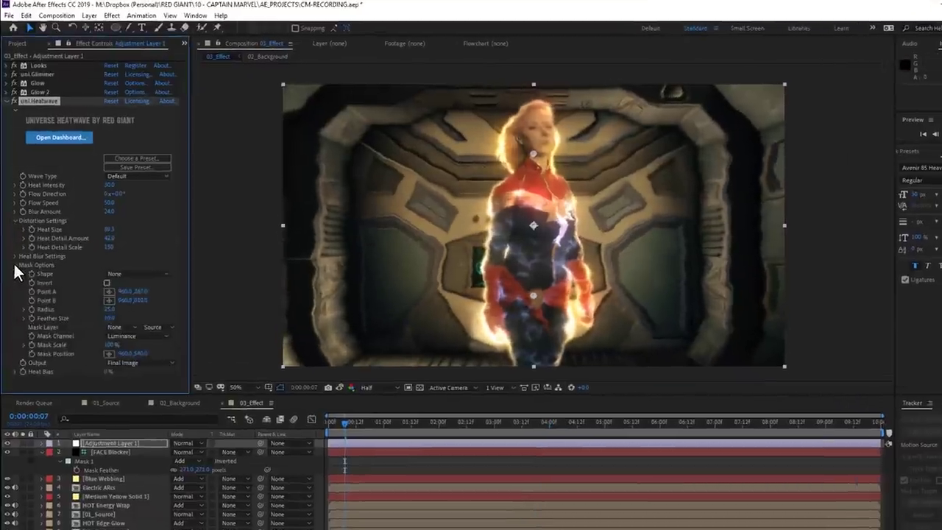
left_click(128, 263)
left_click(179, 363)
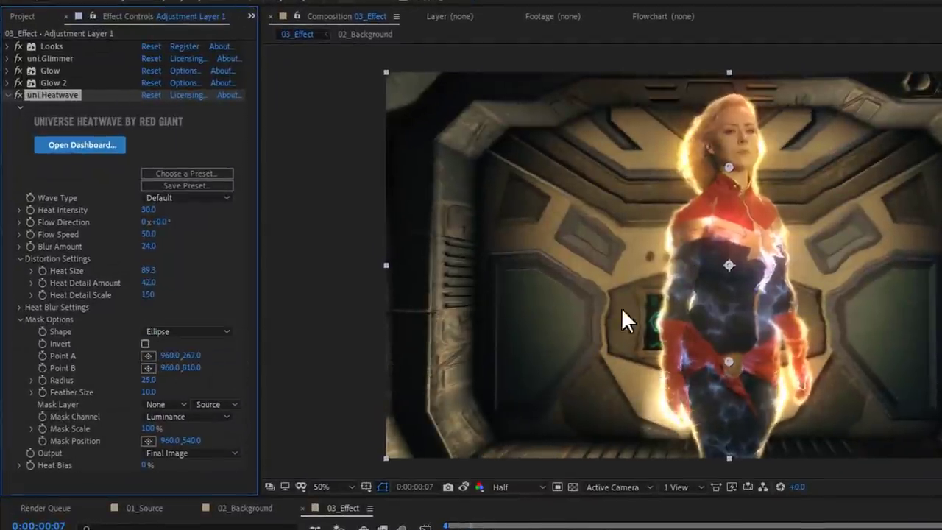
left_click_drag(728, 167, 732, 188)
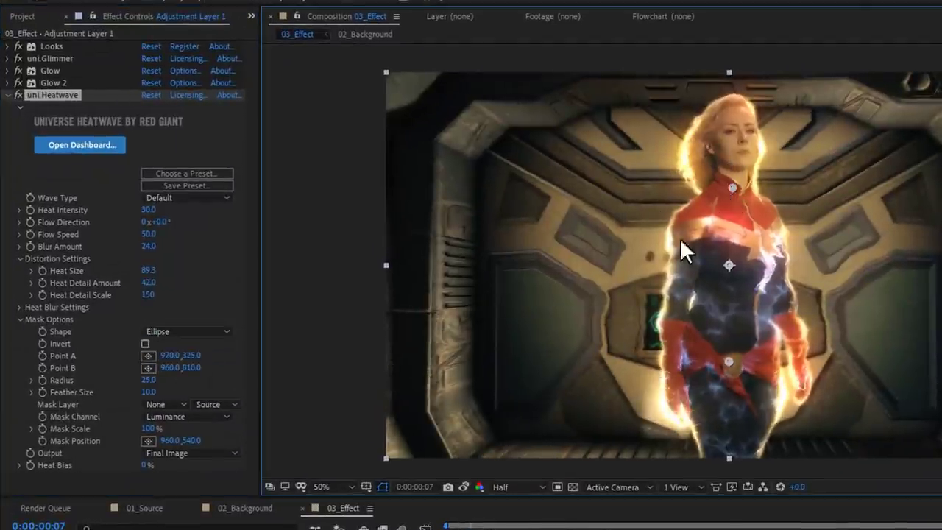
left_click(145, 344)
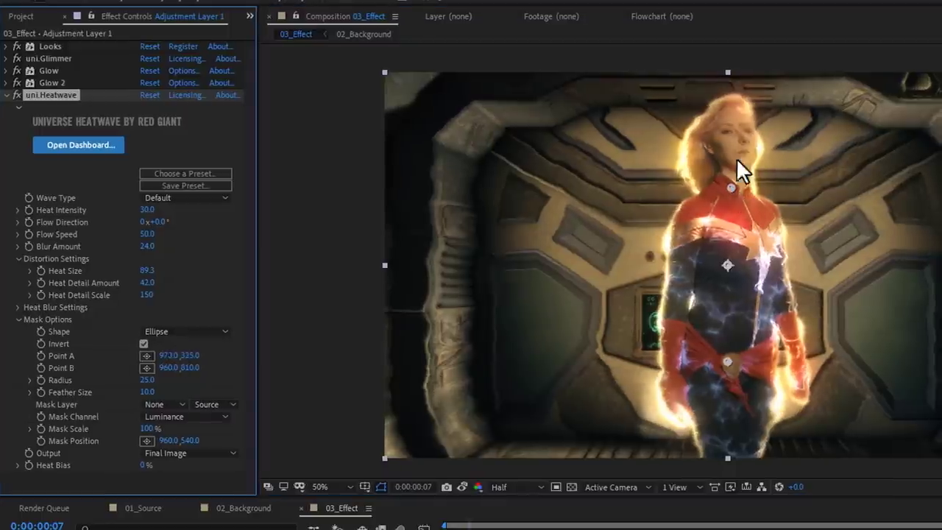
left_click_drag(733, 188, 729, 72)
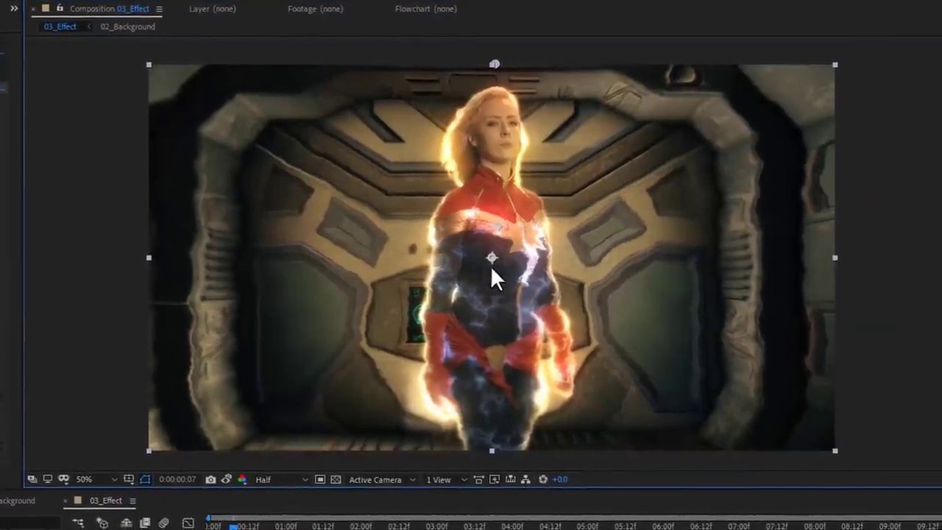
left_click_drag(491, 258, 479, 345)
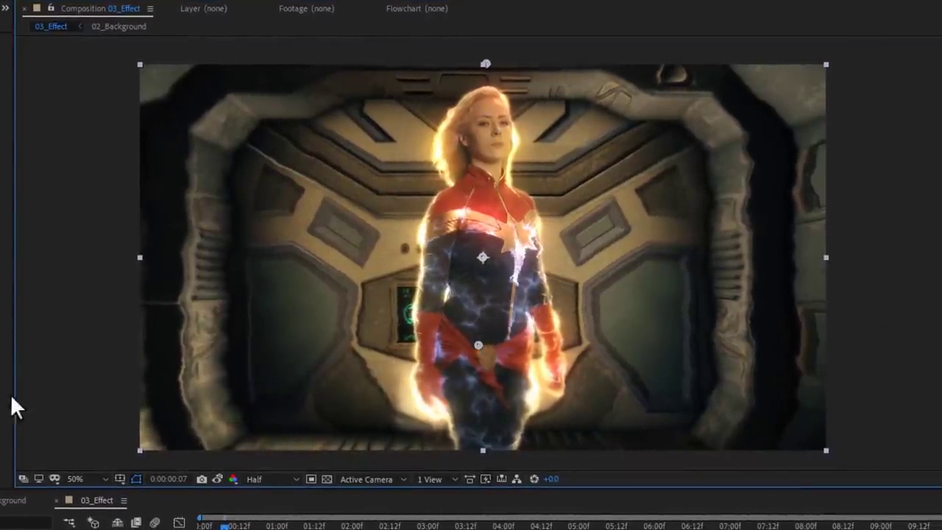
key("space")
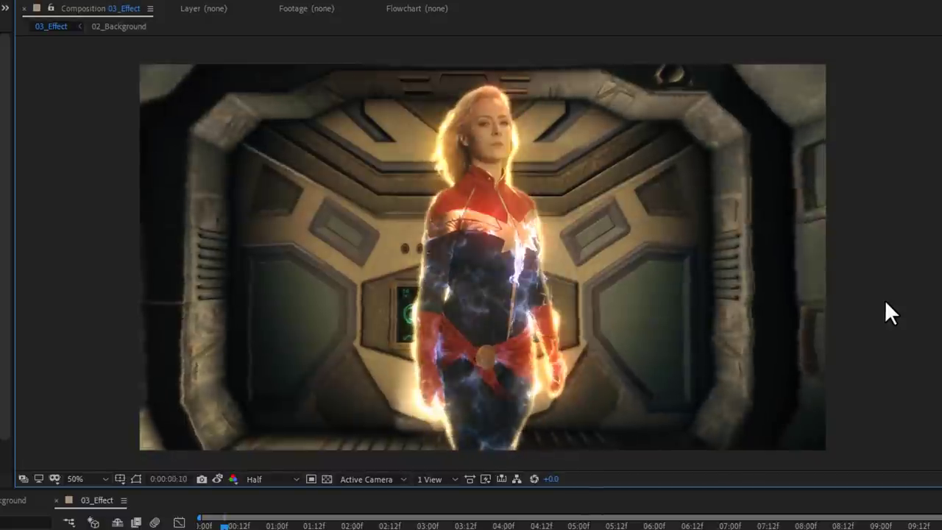
left_click(720, 382)
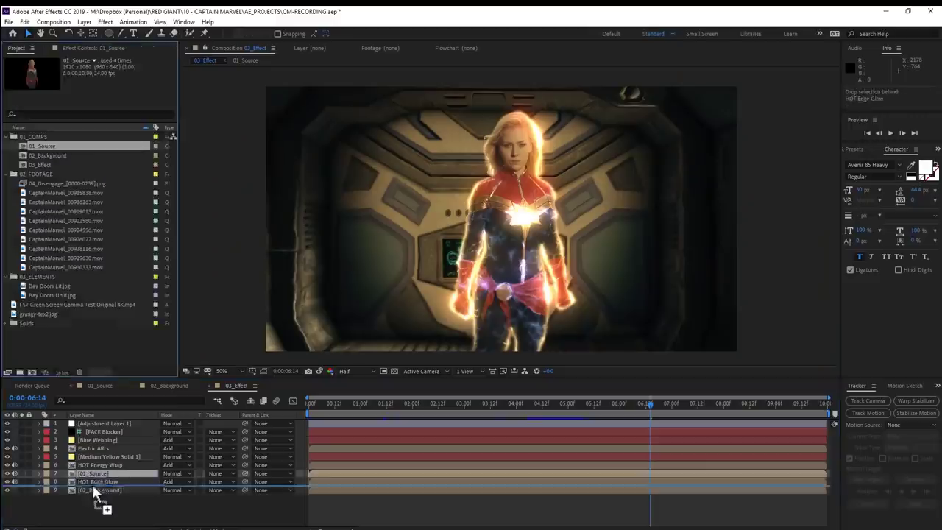
Step: Add 01_Source above 02_Background with heavy CC Radial Fast Blur centred below the figure
left_click_drag(95, 495, 96, 496)
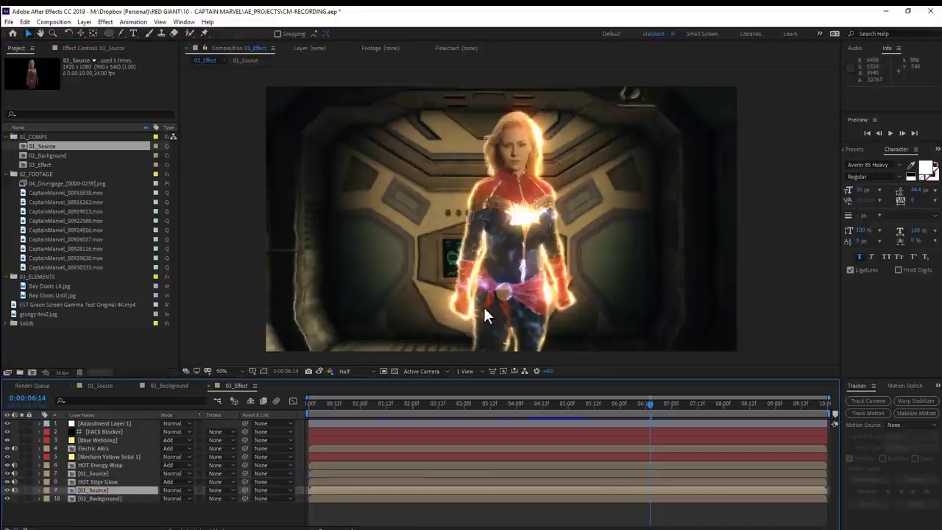
left_click(65, 48)
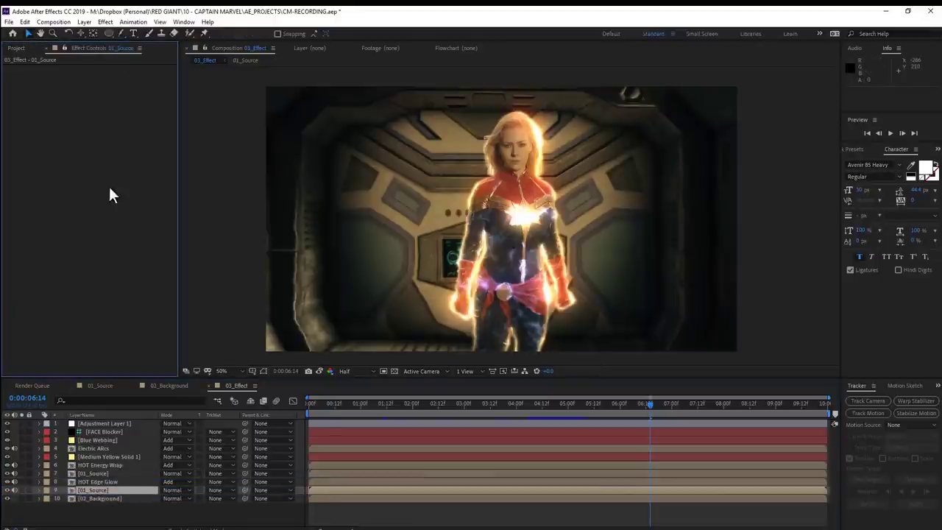
right_click(109, 186)
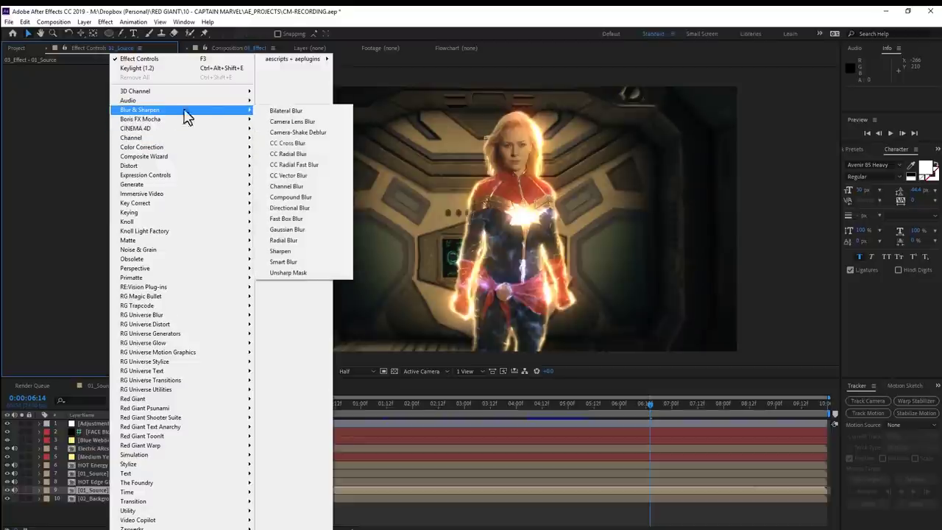
left_click(315, 175)
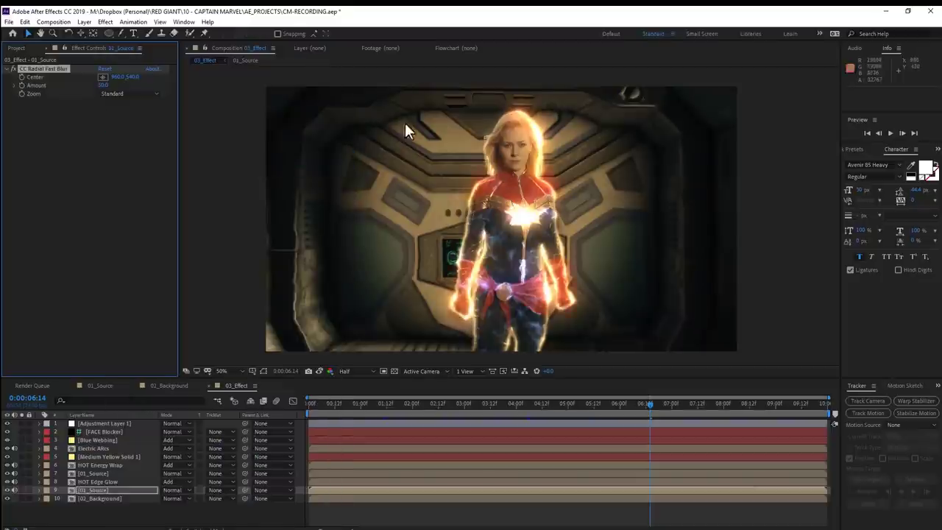
left_click_drag(103, 84, 131, 80)
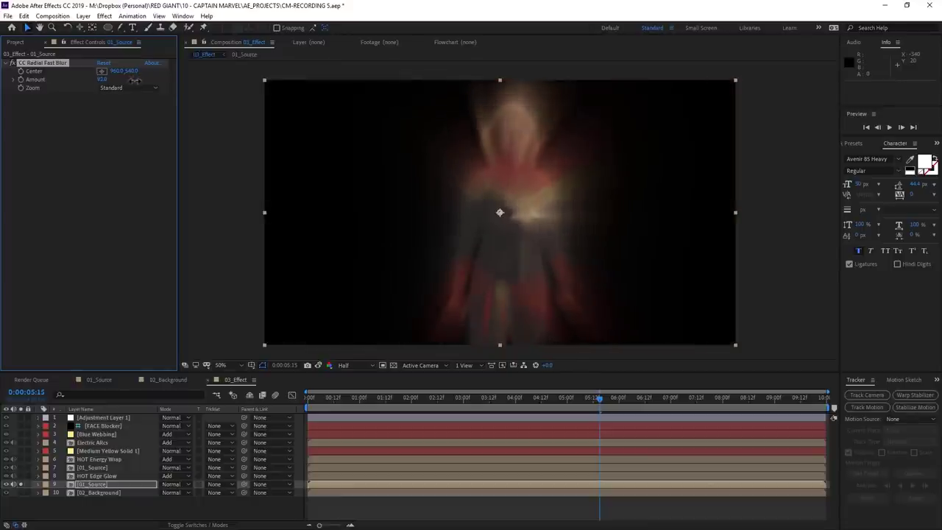
mouse_move(500, 213)
left_mouse_down()
mouse_move(601, 398)
mouse_move(510, 349)
left_mouse_up()
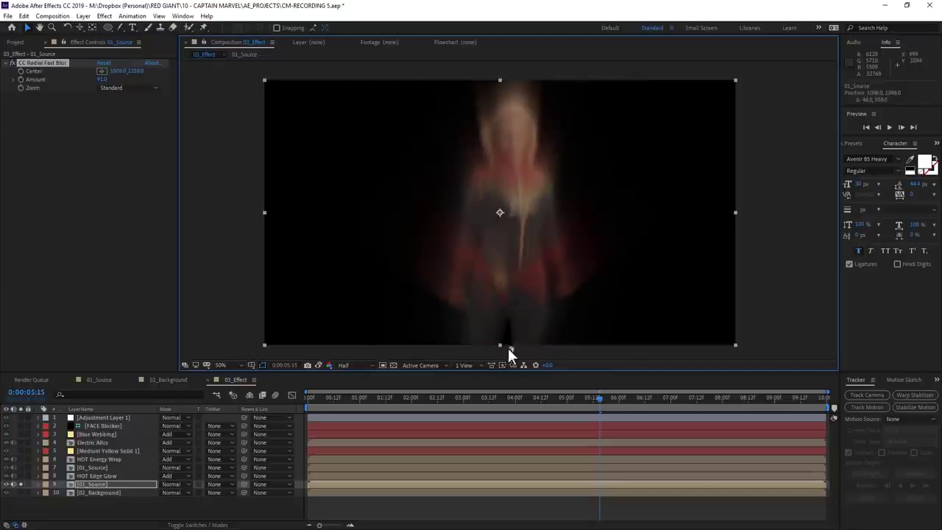
key("ctrl+space")
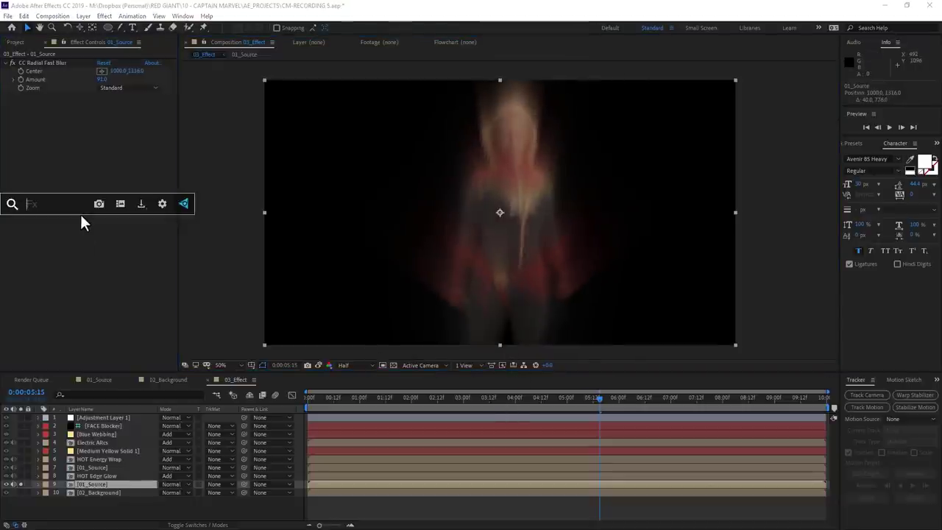
Step: Apply Colorama with the Ramp Grey palette, mostly-white output cycle and more cycle repetitions
type("color")
key("Return")
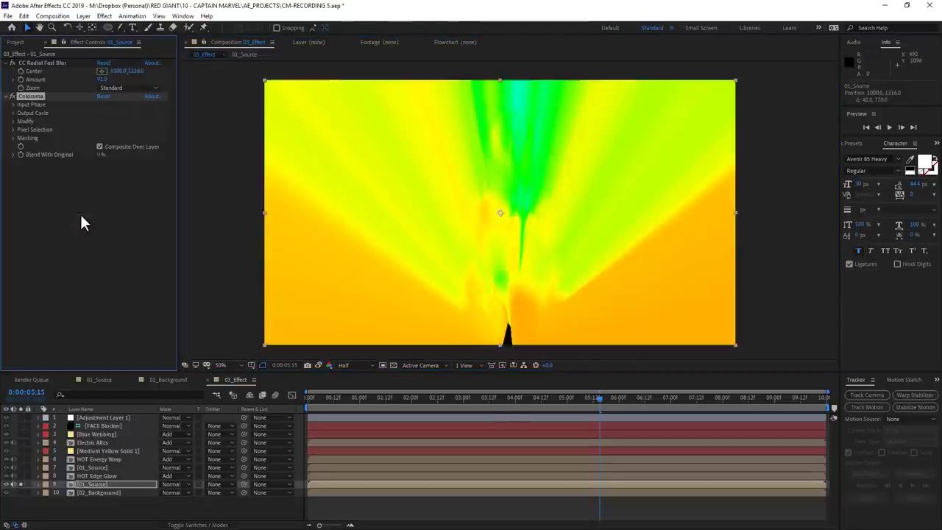
left_click(12, 112)
left_click(13, 104)
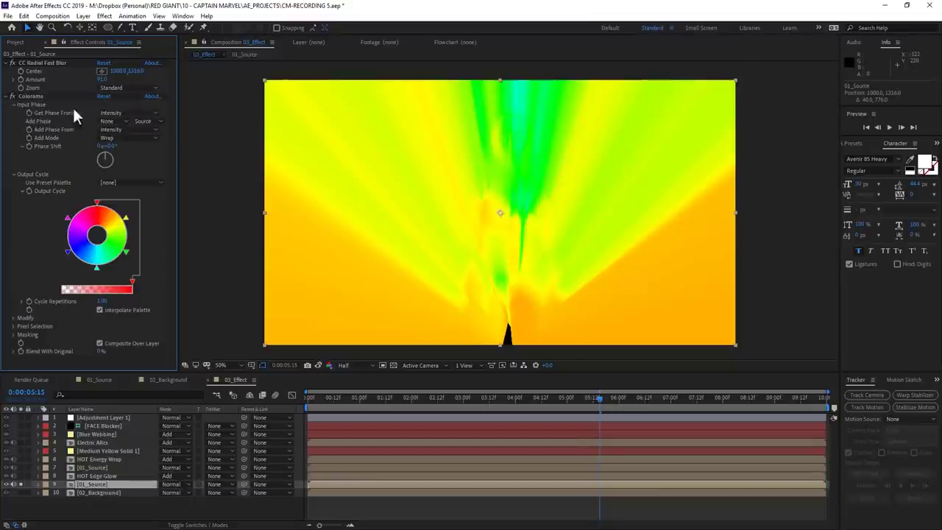
left_click(111, 182)
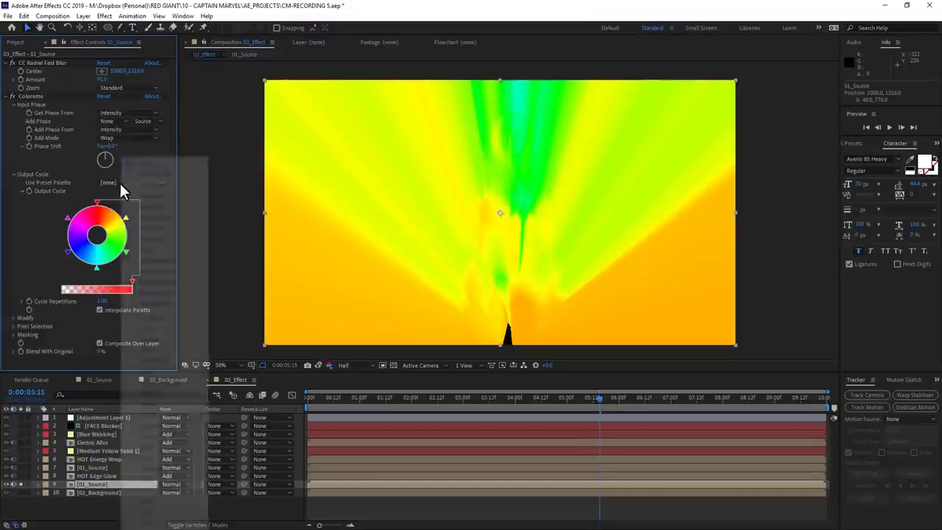
left_click(153, 238)
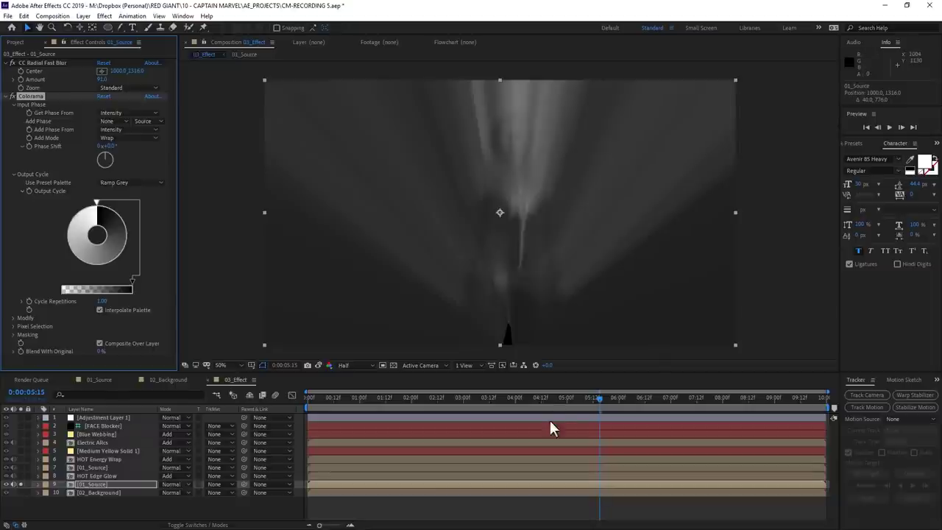
left_click(11, 64)
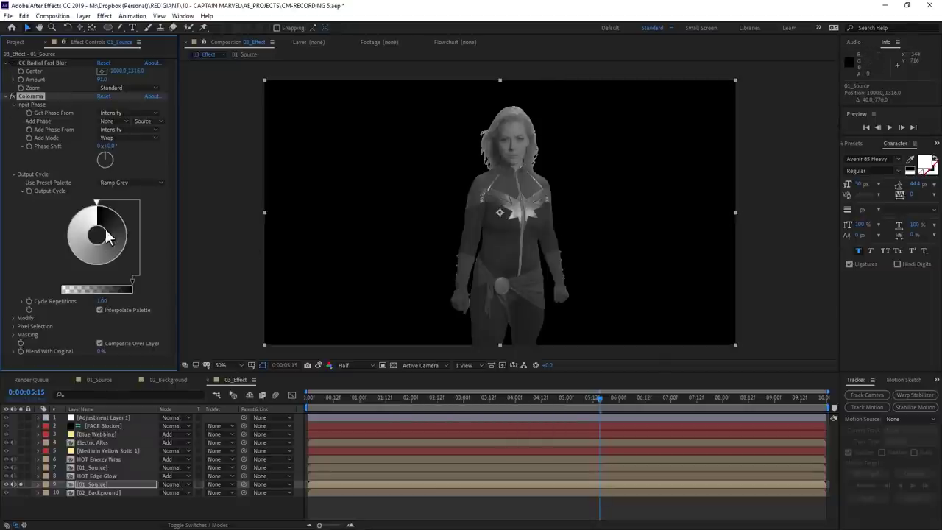
mouse_move(100, 202)
left_mouse_down()
mouse_move(122, 203)
mouse_move(135, 235)
mouse_move(116, 269)
mouse_move(71, 274)
mouse_move(98, 263)
left_mouse_up()
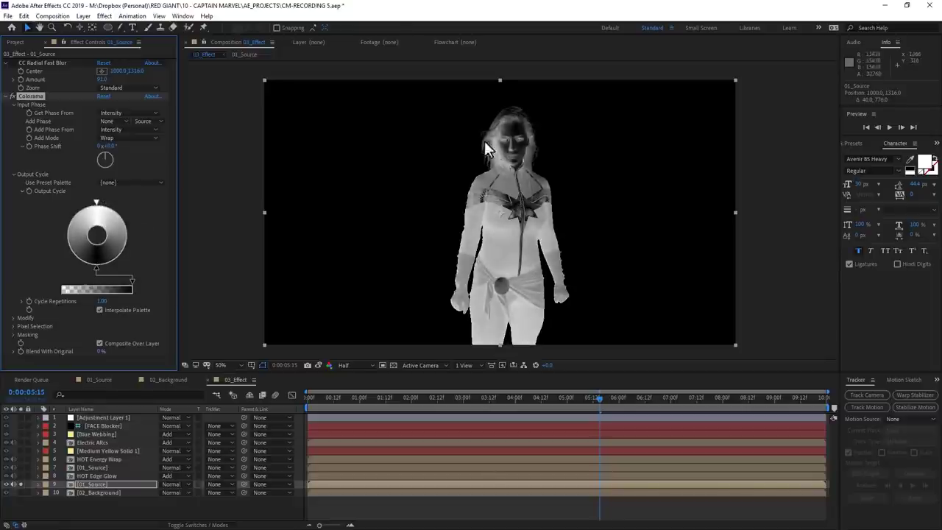
left_click_drag(104, 307, 176, 291)
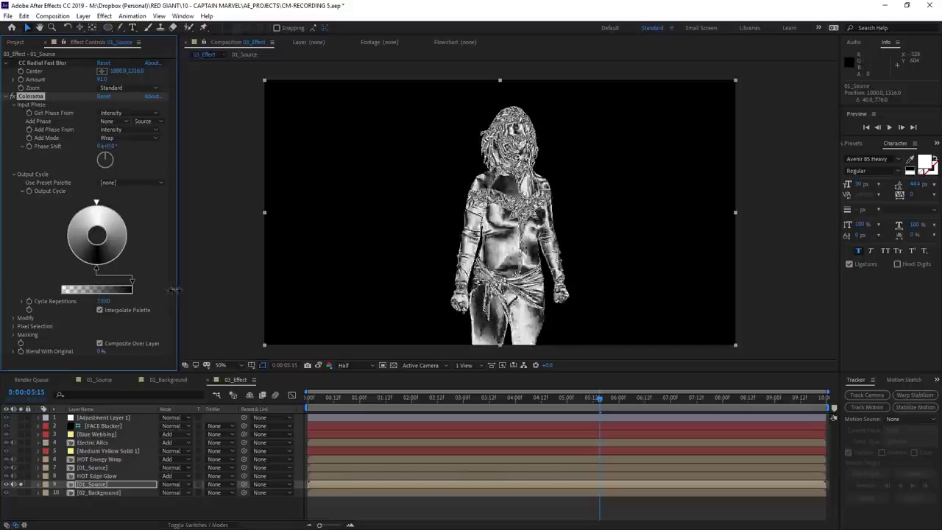
Step: Re-enable CC Radial Fast Blur below Colorama, then reshape the output cycle and Phase Shift
left_click(8, 63)
left_click(13, 63)
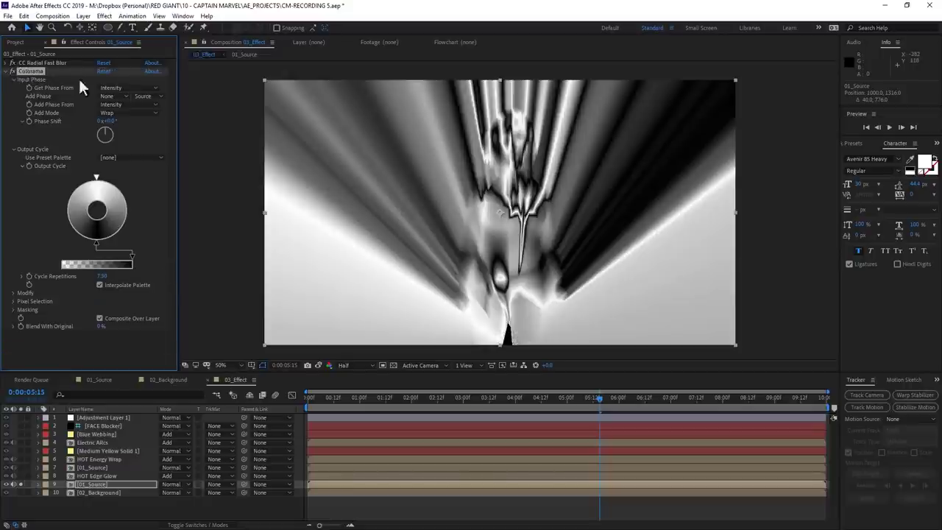
left_click_drag(45, 63, 73, 335)
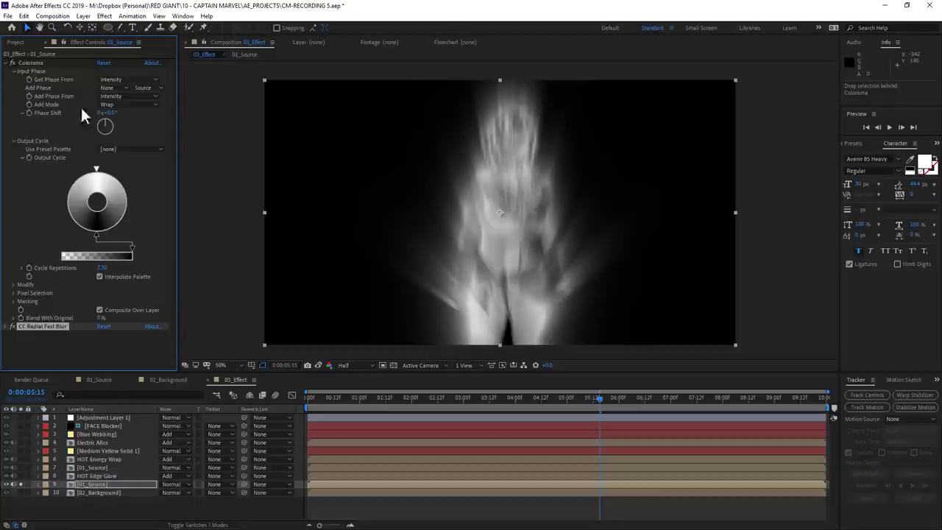
double_click(102, 235)
left_click(104, 174)
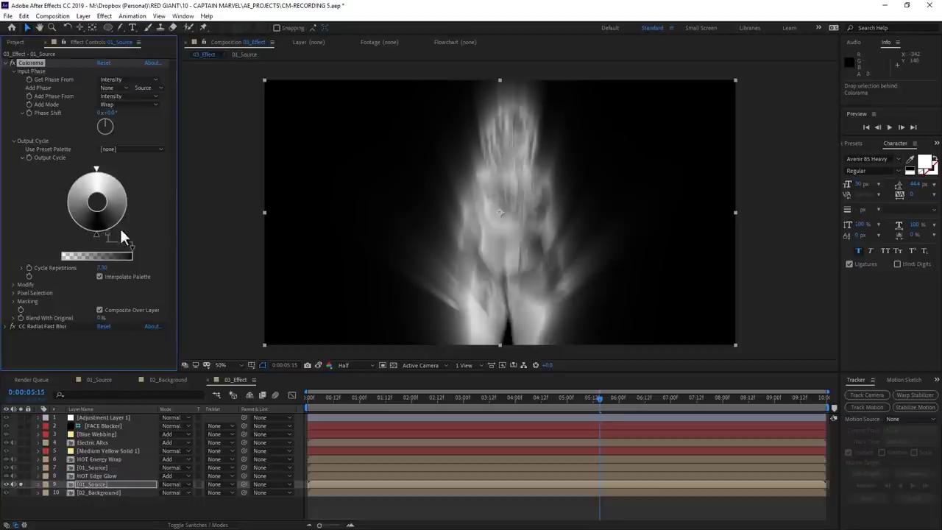
left_click_drag(96, 234, 128, 196)
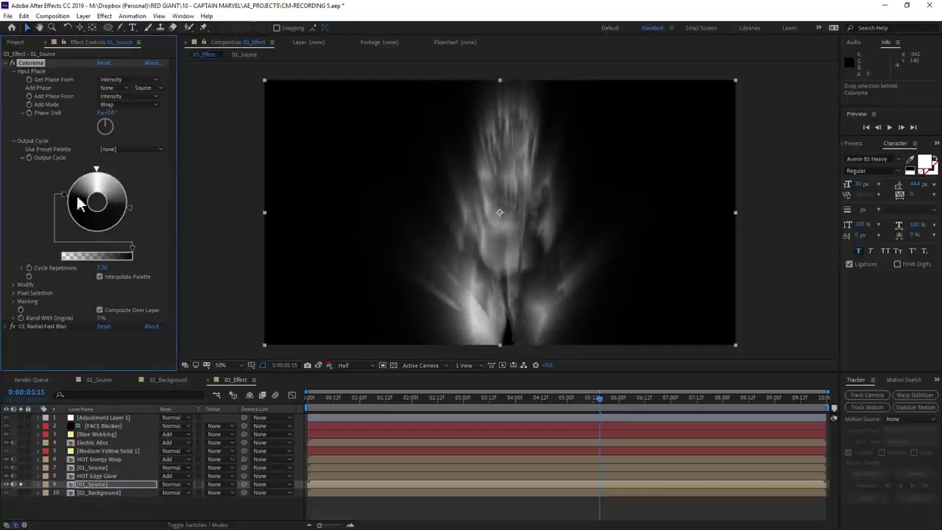
mouse_move(109, 113)
left_mouse_down()
mouse_move(147, 112)
mouse_move(33, 111)
left_mouse_up()
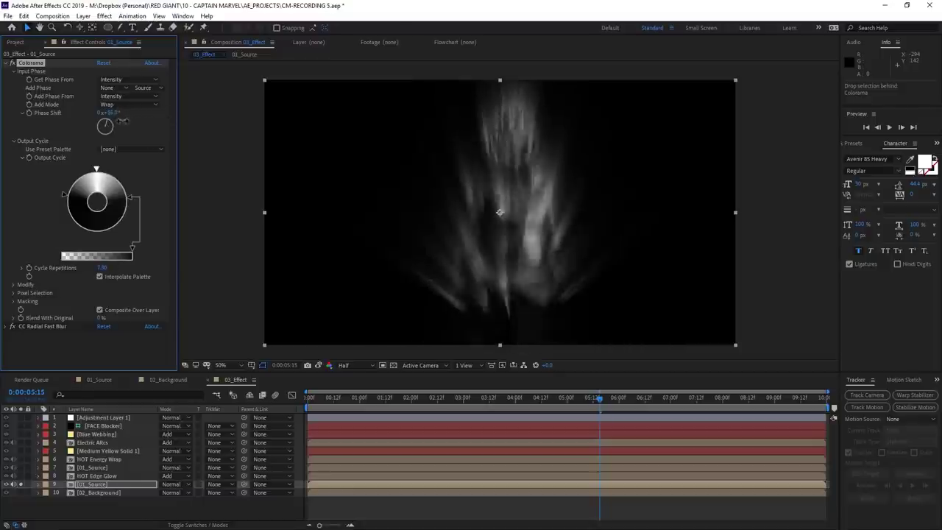
Step: Drive Colorama's Phase Shift with the expression time*20 and preview the flicker
key("Home")
key("e")
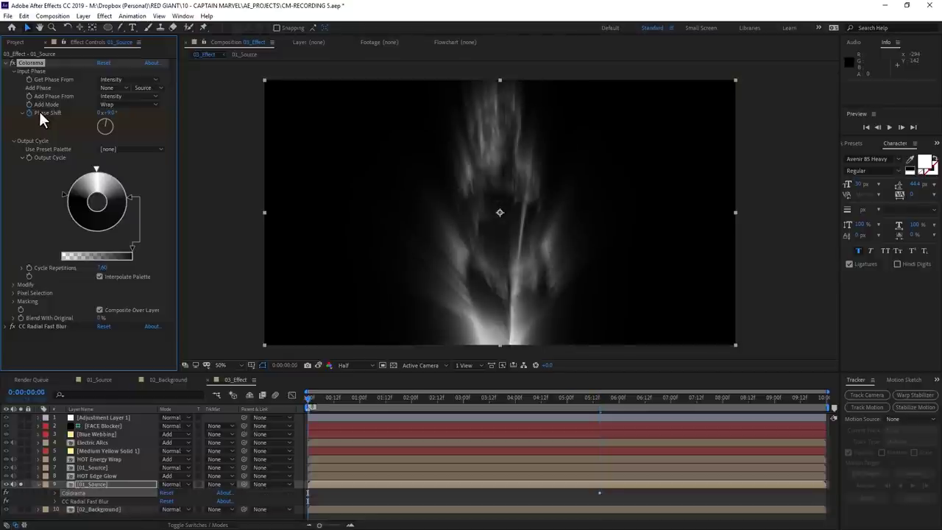
left_click(28, 113, "alt")
type("time*20")
key("space")
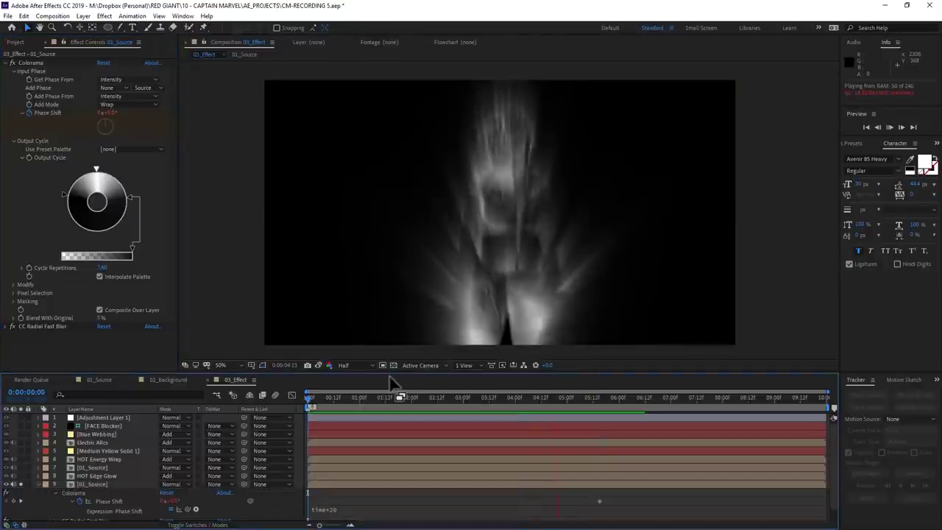
left_click(773, 225)
key("space")
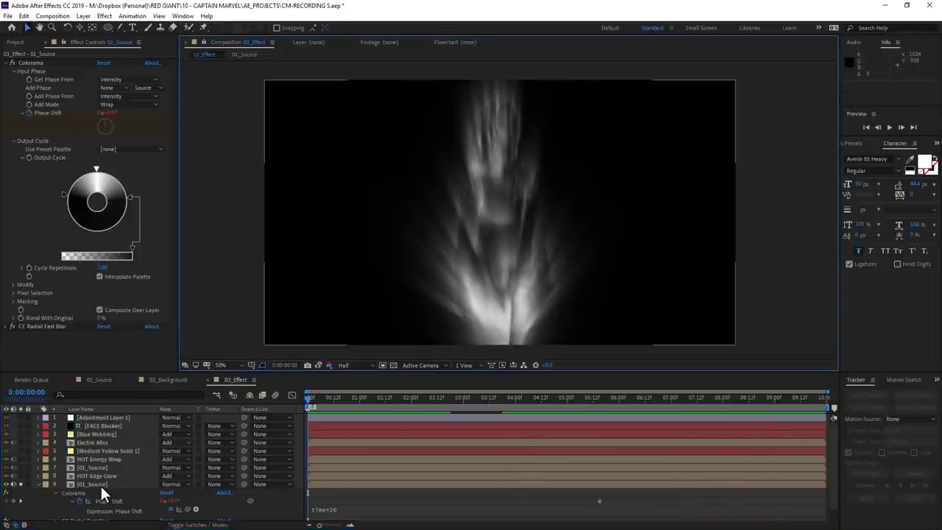
left_click(88, 485)
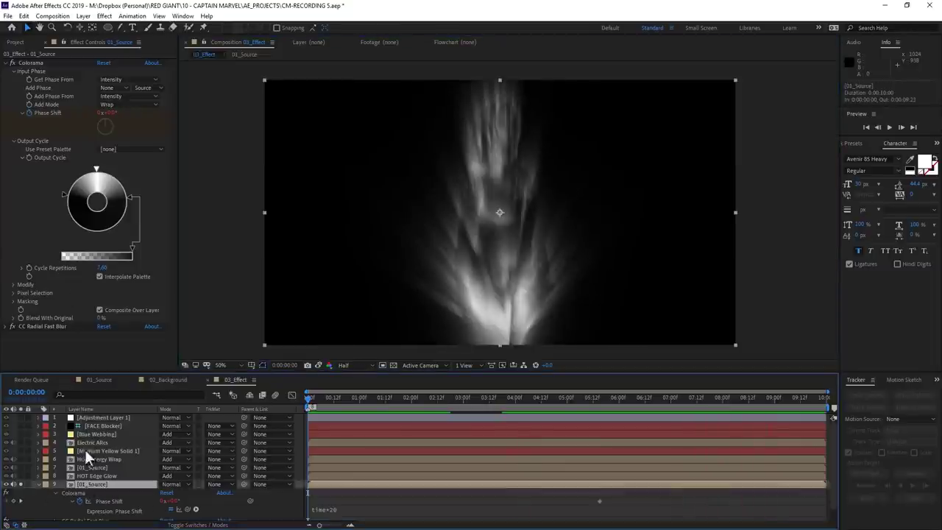
Step: Apply CC Toner and give its Midtones a bright orange colour
left_click(8, 63)
key("ctrl+space")
type("ton")
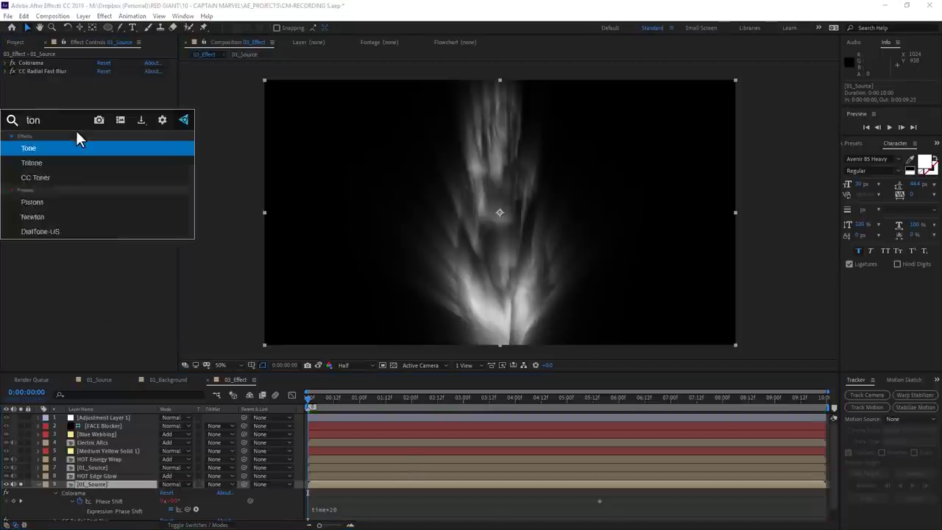
key("Down")
key("Down")
key("Return")
left_click(103, 114)
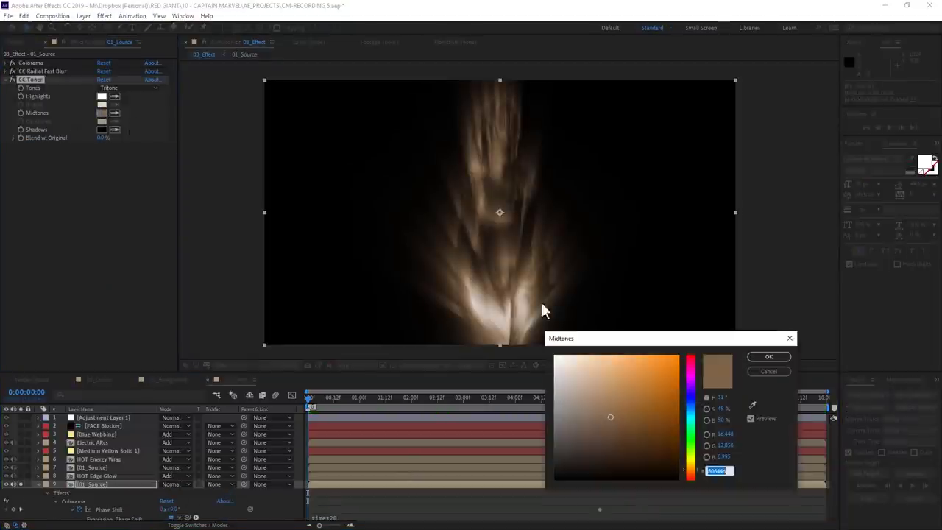
left_click(634, 359)
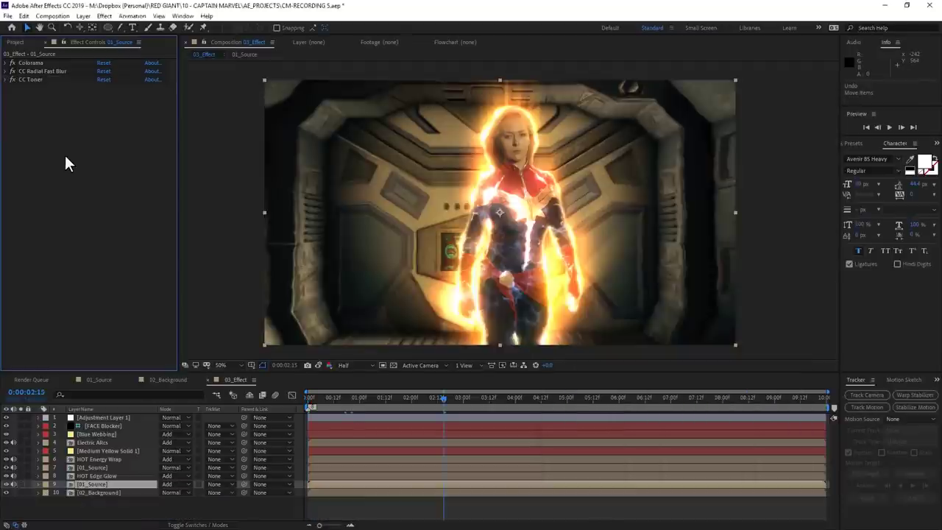
Step: Add CC Glass with Bump Map Property set to Alpha and Height 26
key("ctrl+space")
type("glass")
key("Return")
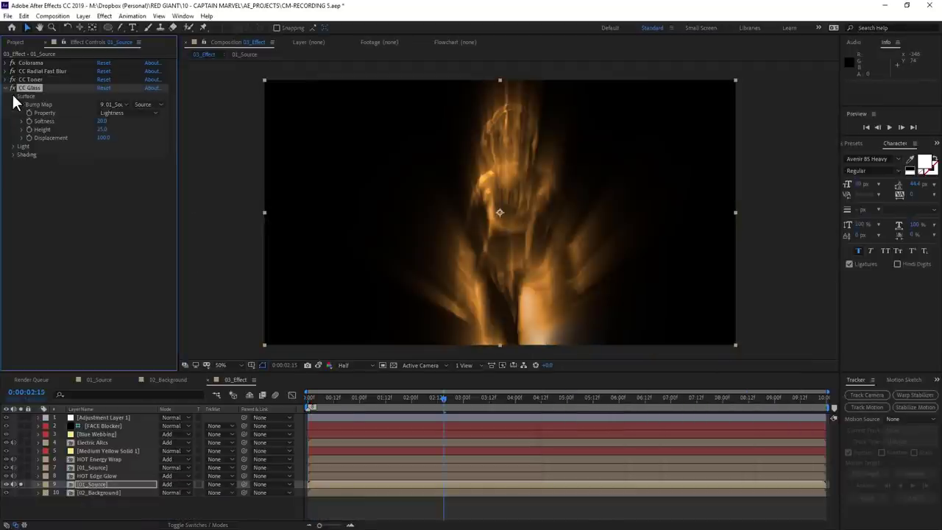
left_click(122, 113)
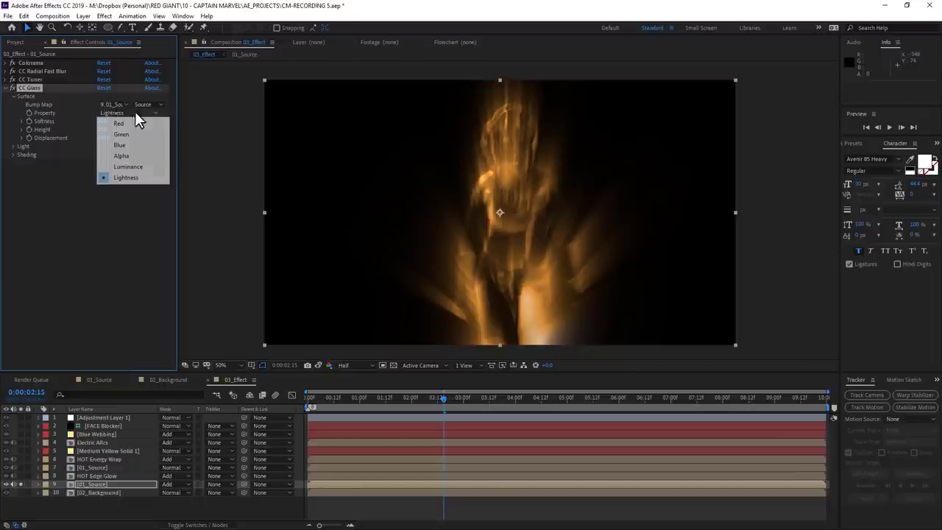
left_click(125, 157)
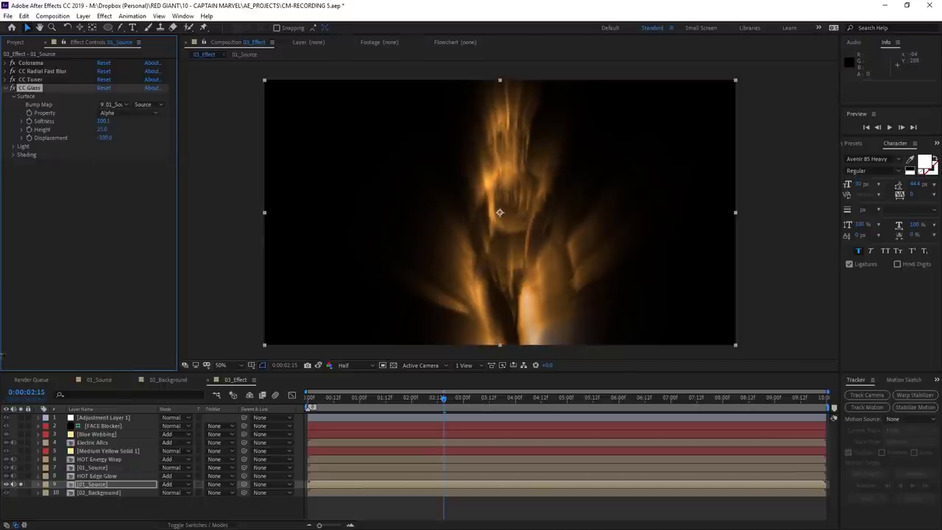
mouse_move(102, 133)
left_mouse_down()
mouse_move(105, 141)
mouse_move(109, 121)
left_mouse_up()
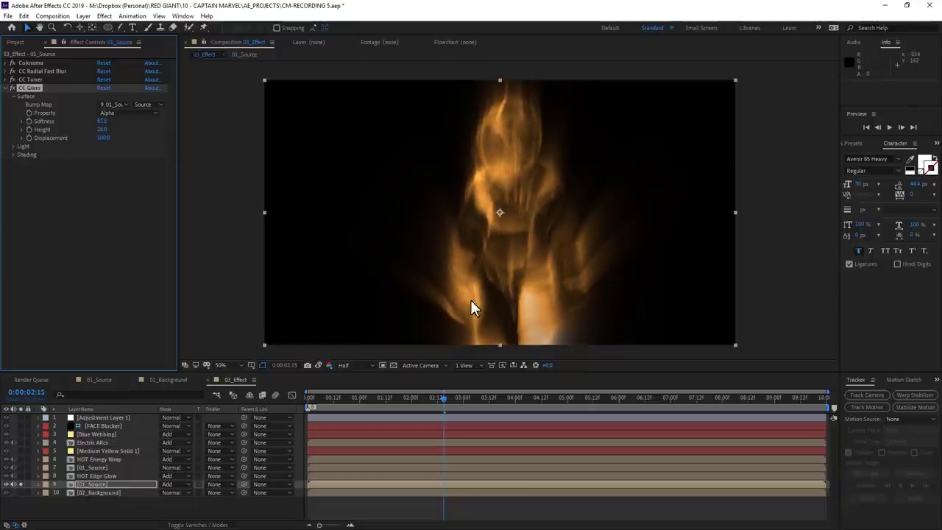
key("Home")
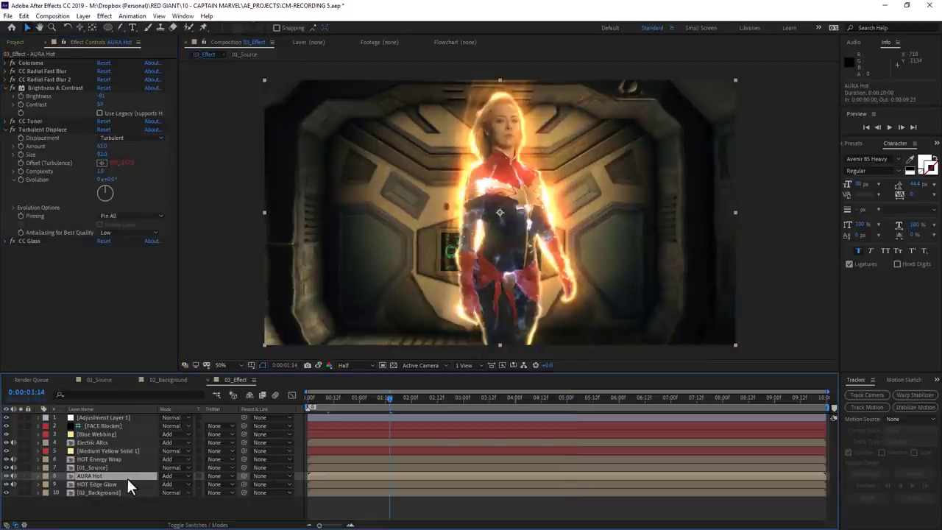
Step: Duplicate the AURA Hot layer and rename the copy AURA Cold
key("ctrl+d")
key("Return")
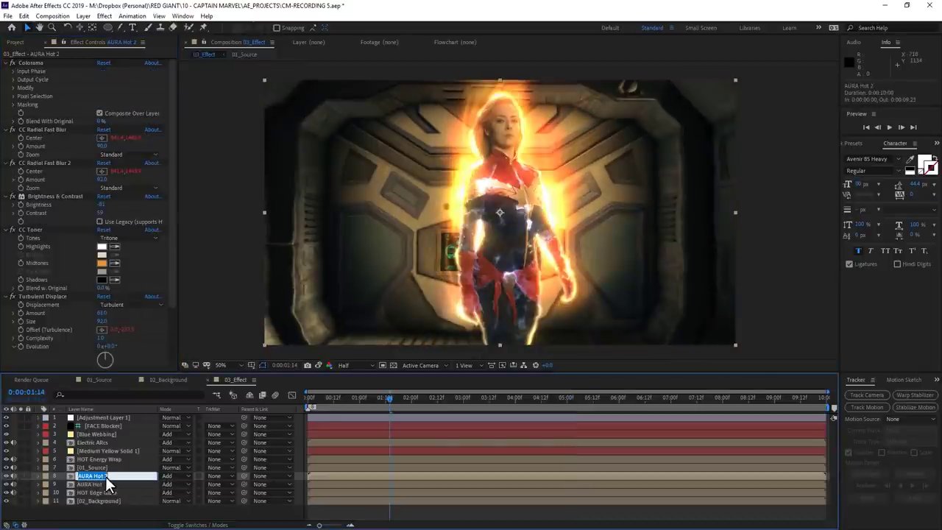
key("BackSpace")
type("Cold")
key("Return")
Step: Change the copy's CC Toner Midtones to blue and preview the cold aura
left_click(102, 263)
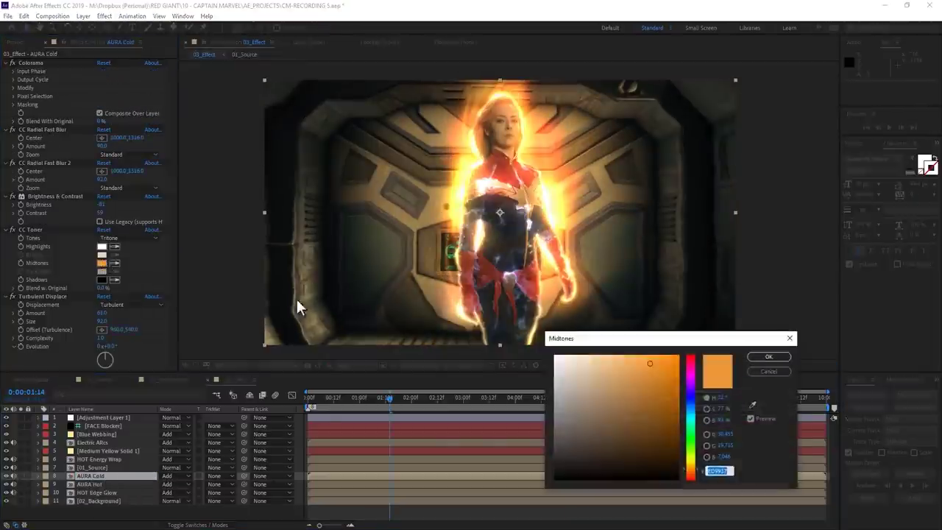
left_click_drag(688, 413, 688, 368)
left_click(623, 362)
left_click(771, 355)
left_click(33, 297)
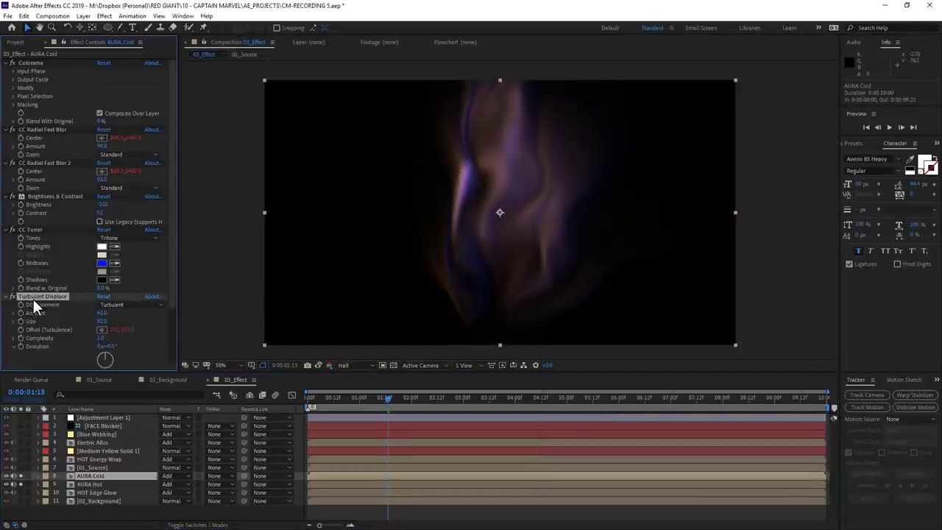
scroll(58, 320, "down", 3)
key("space")
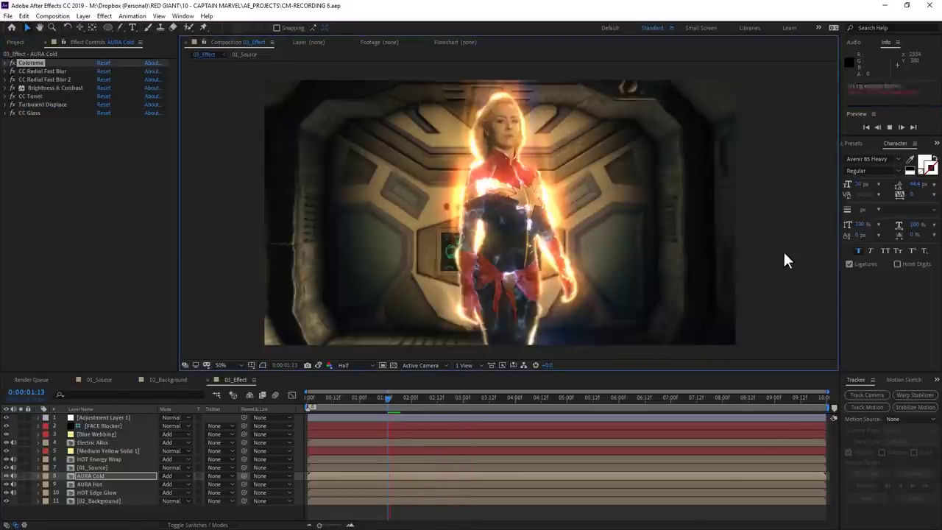
key("space")
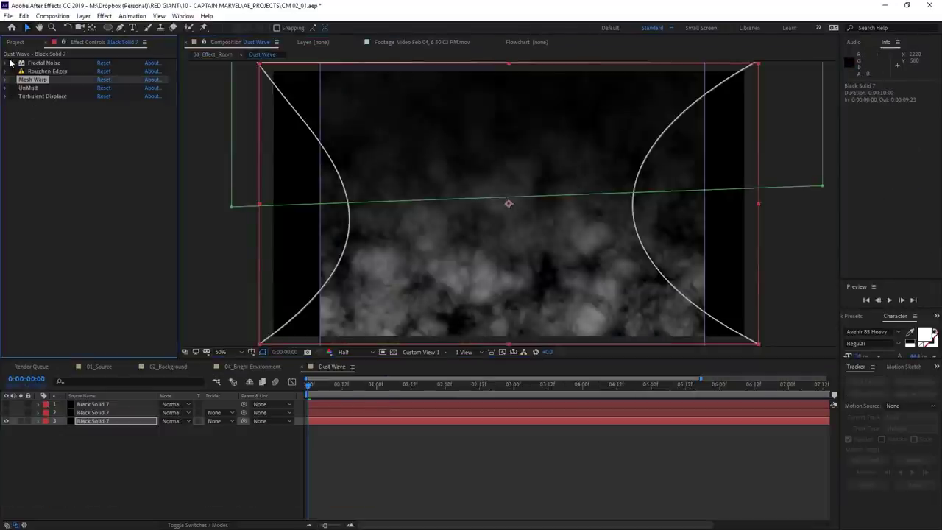
Step: Enable Fractal Noise and Roughen Edges, show the two upper smoke layers, and preview the smoke
left_click(12, 63)
left_click(11, 72)
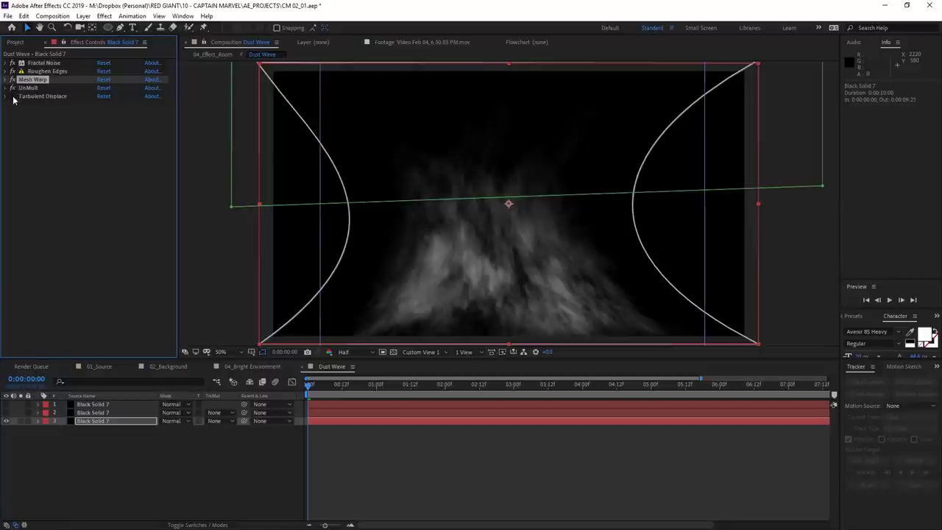
left_click(7, 413)
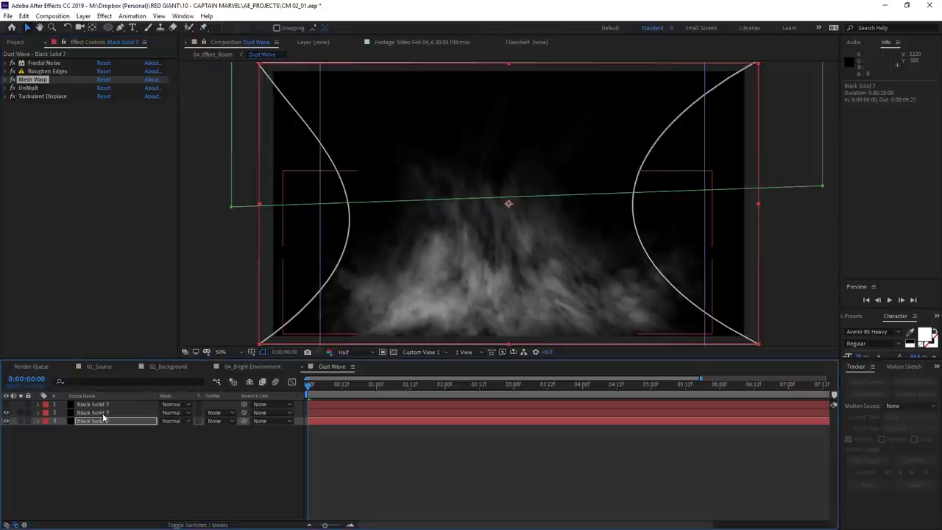
left_click(62, 413)
left_click(7, 405)
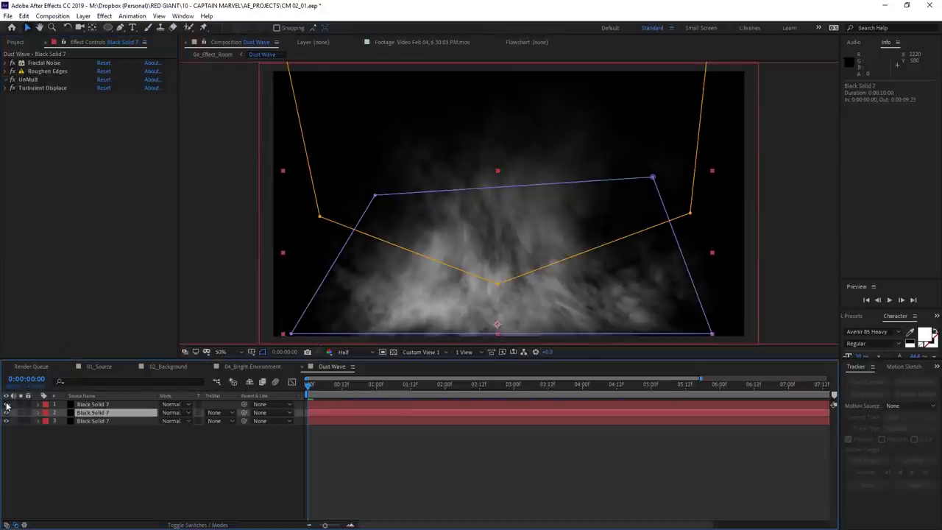
left_click(90, 405)
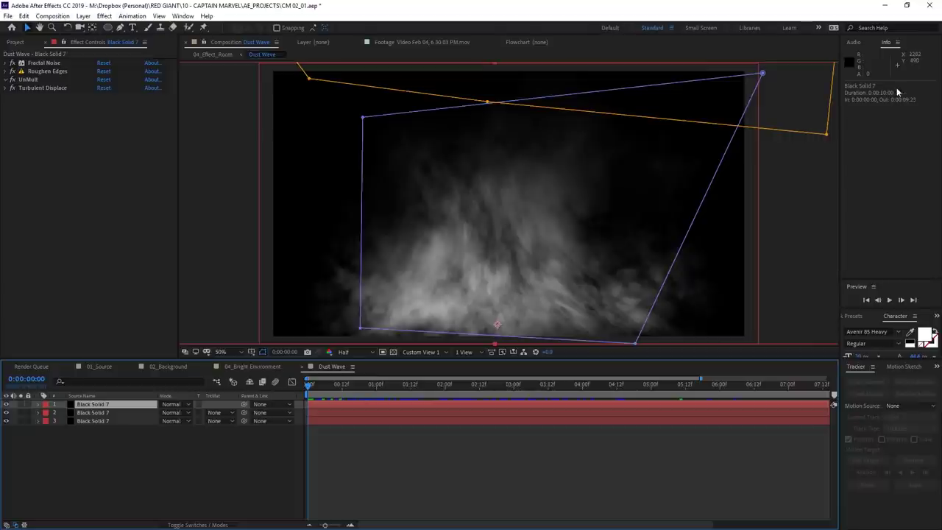
left_click(890, 299)
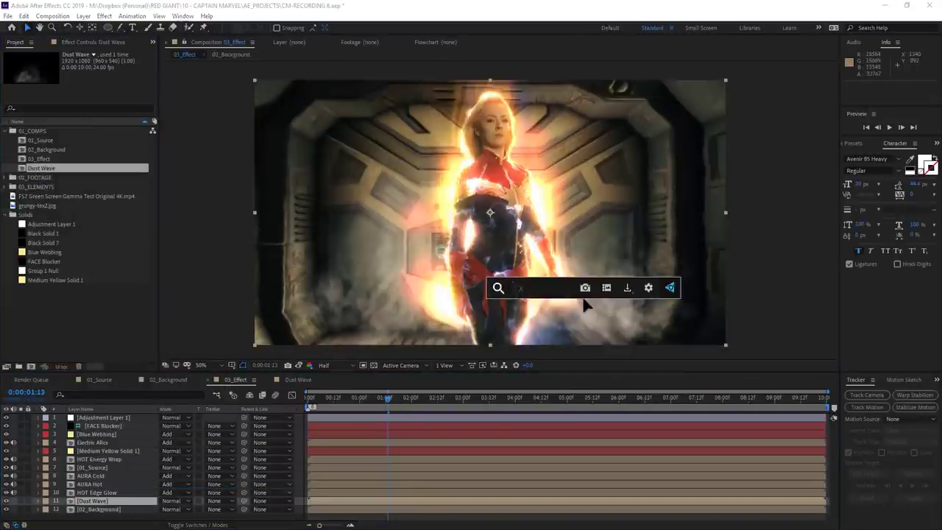
Step: Play back the full composite with the Fist Flurry energy layers
key("F3")
key("space")
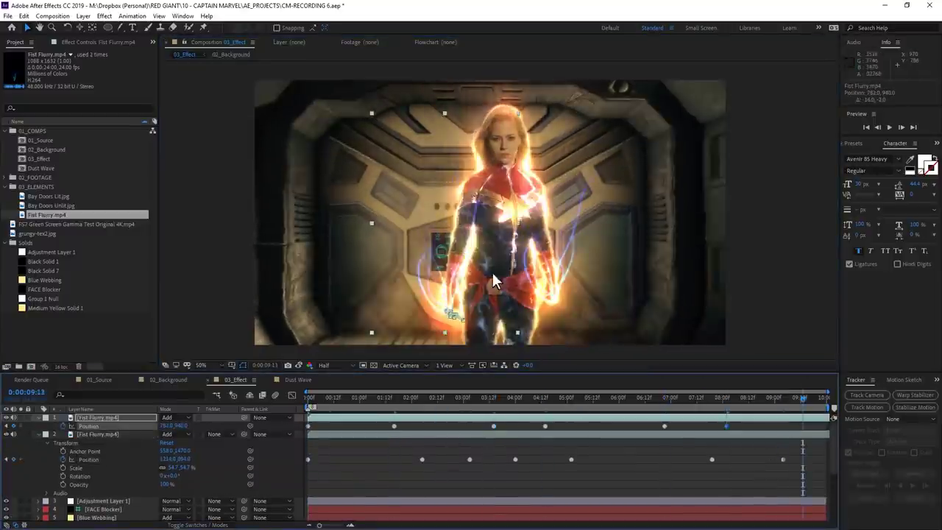
Step: At about 3 seconds, move the null onto the woman's face and bring up the SOURCE layer's options
key("t")
left_click(462, 398)
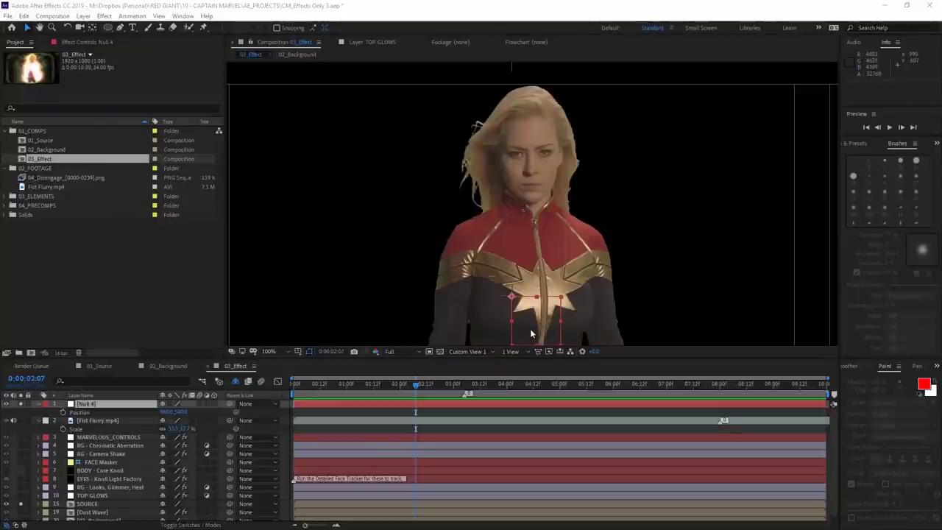
left_click_drag(530, 333, 538, 209)
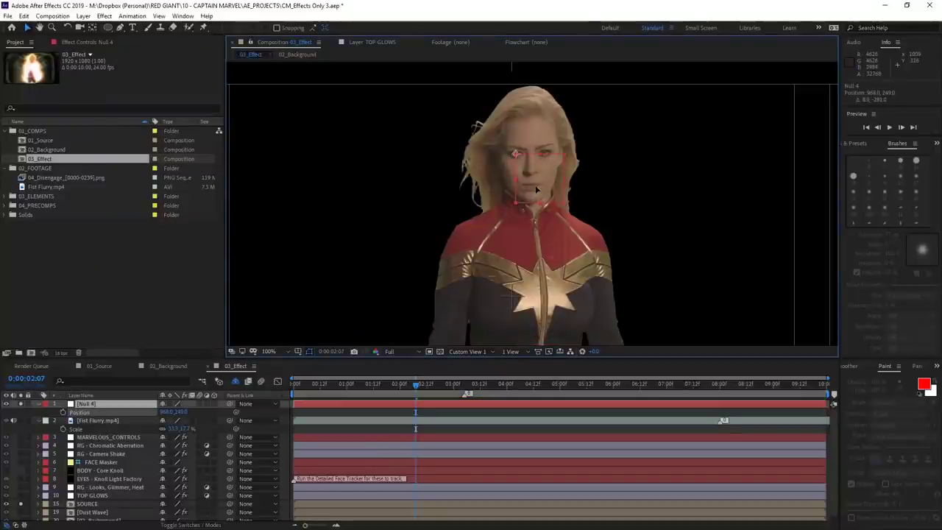
right_click(103, 503)
Step: Start Track Motion on the SOURCE footage with the track point on the woman's eye
mouse_move(161, 395)
left_click(243, 417)
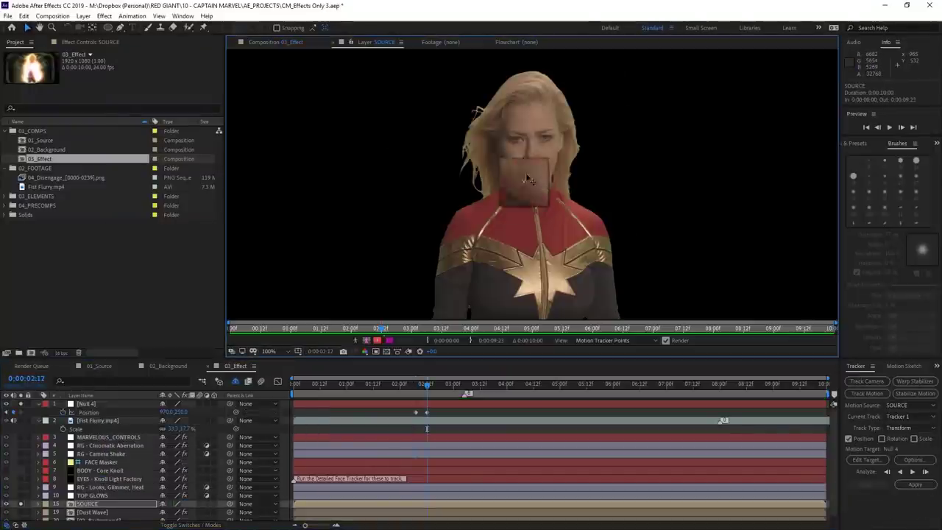
left_click_drag(518, 138, 528, 152)
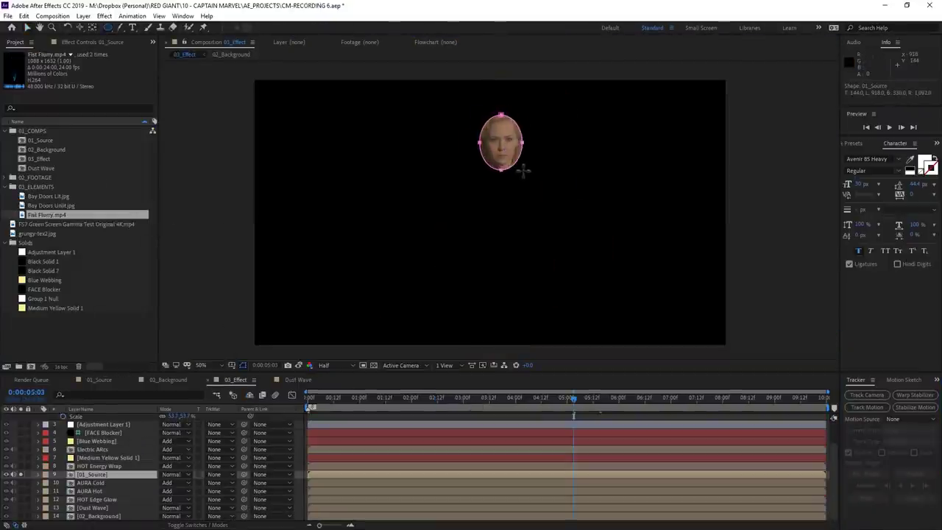
Step: Draw an oval Mask 1 around the face and run Track Mask with a chosen tracking method
left_click_drag(523, 170, 523, 172)
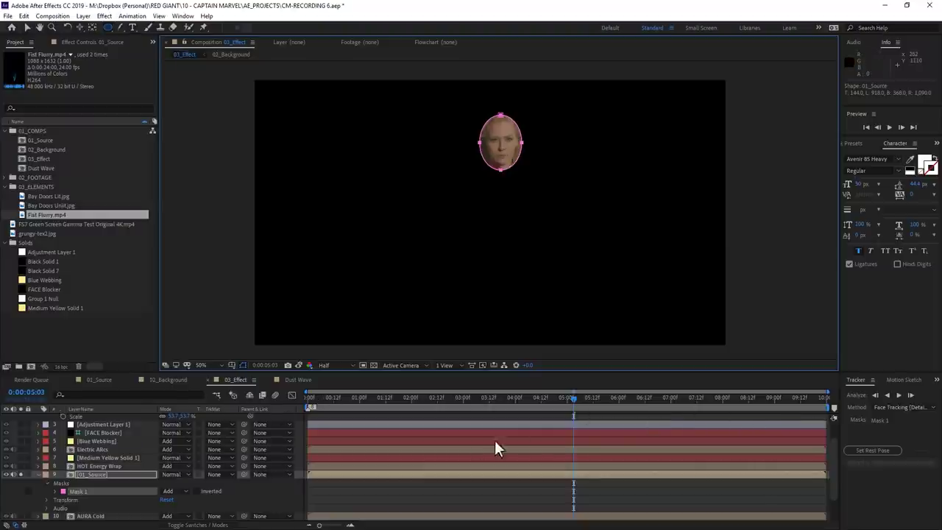
right_click(71, 491)
left_click(102, 496)
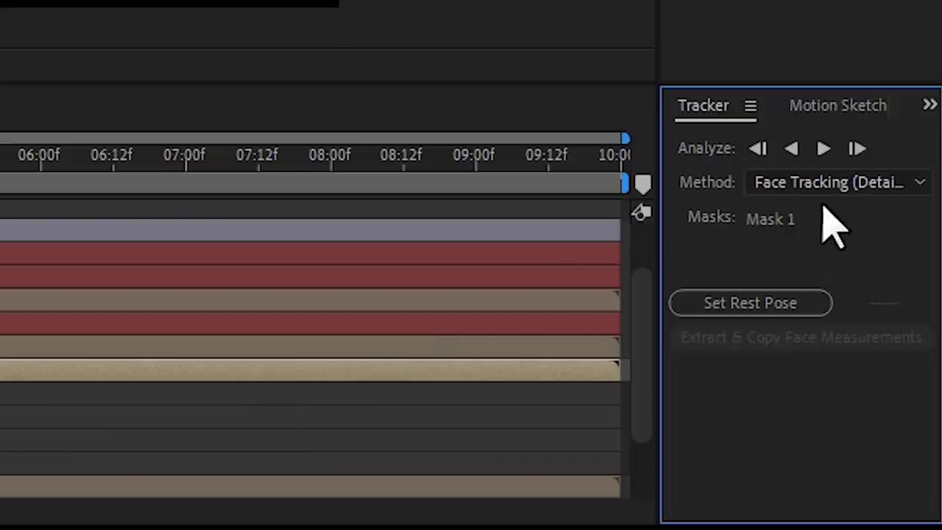
left_click(858, 189)
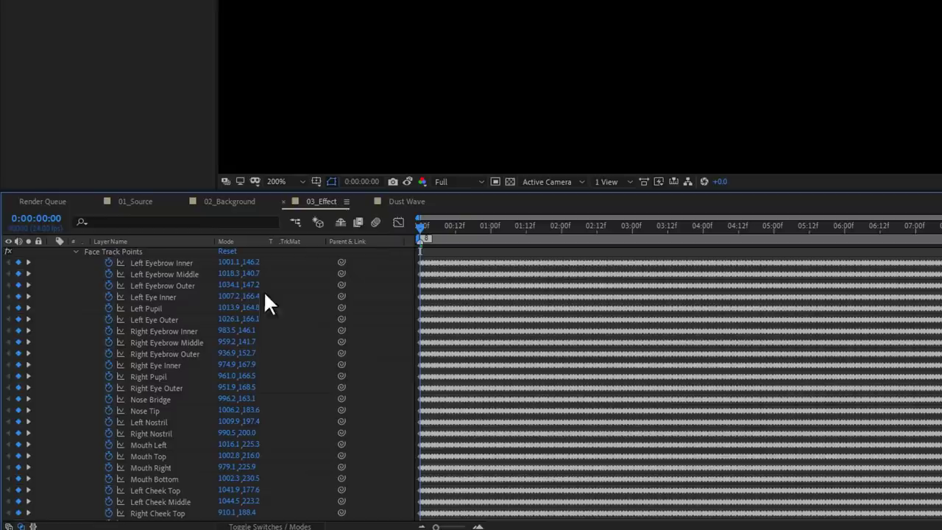
Step: Clear keyframes from the eyebrow, eye-corner, nose and mouth face track points
left_click(108, 263)
left_click(108, 274)
left_click(108, 285)
left_click(109, 296)
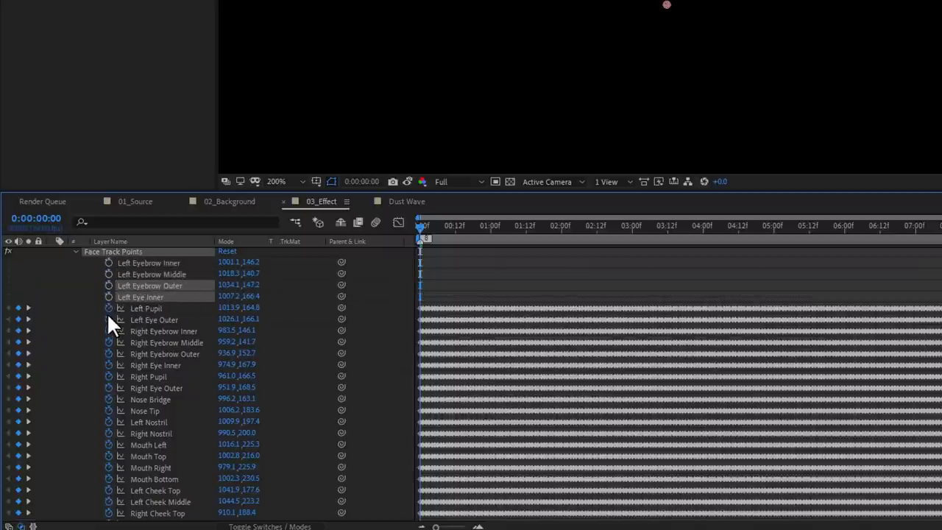
left_click(108, 320)
left_click(109, 332)
left_click(108, 343)
left_click(108, 354)
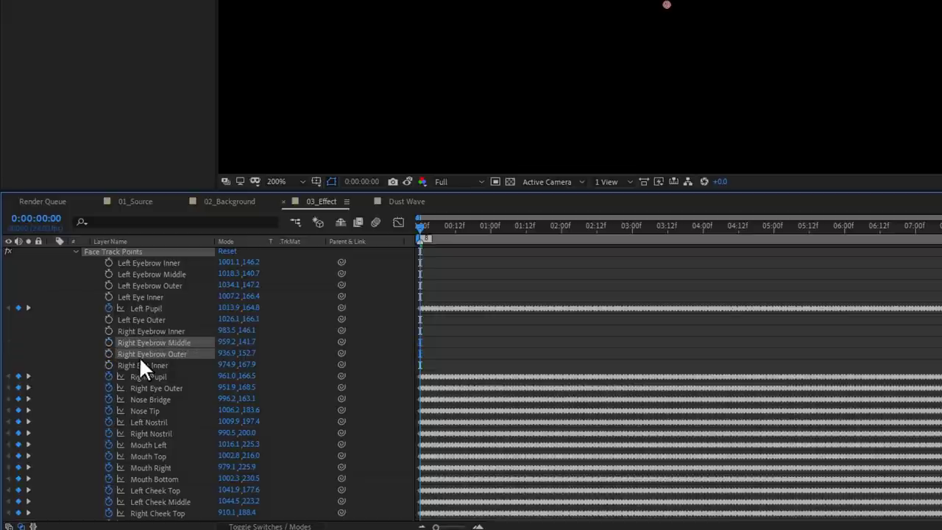
left_click(108, 388)
left_click(109, 399)
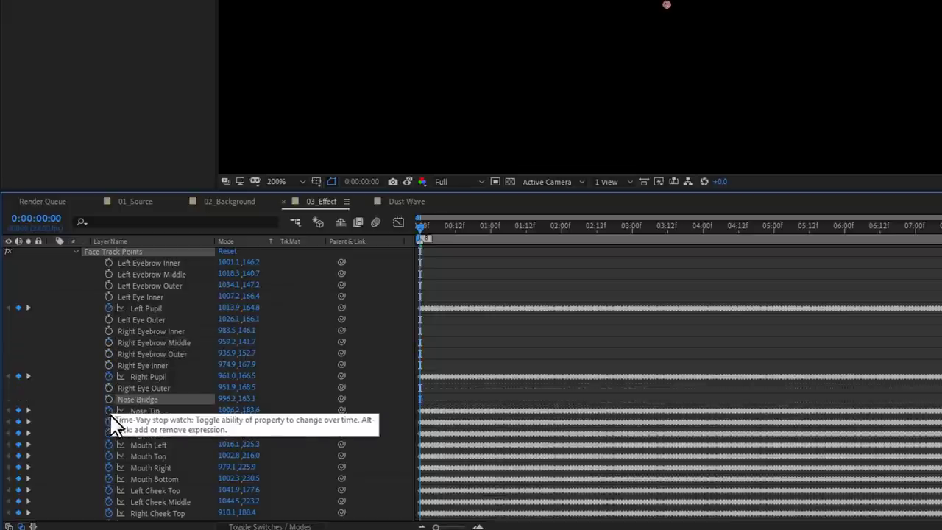
left_click(108, 411)
left_click(108, 422)
left_click(108, 434)
left_click(108, 444)
left_click(108, 457)
left_click(108, 467)
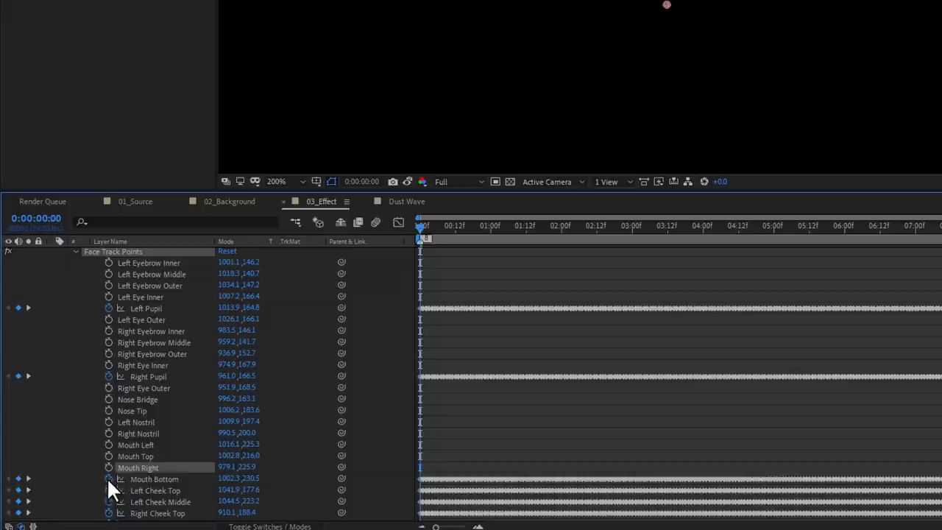
left_click(108, 479)
Step: Delete the keyframes of Left Cheek Top through Chin
scroll(145, 464, "down", 3)
left_click_drag(939, 370, 416, 434)
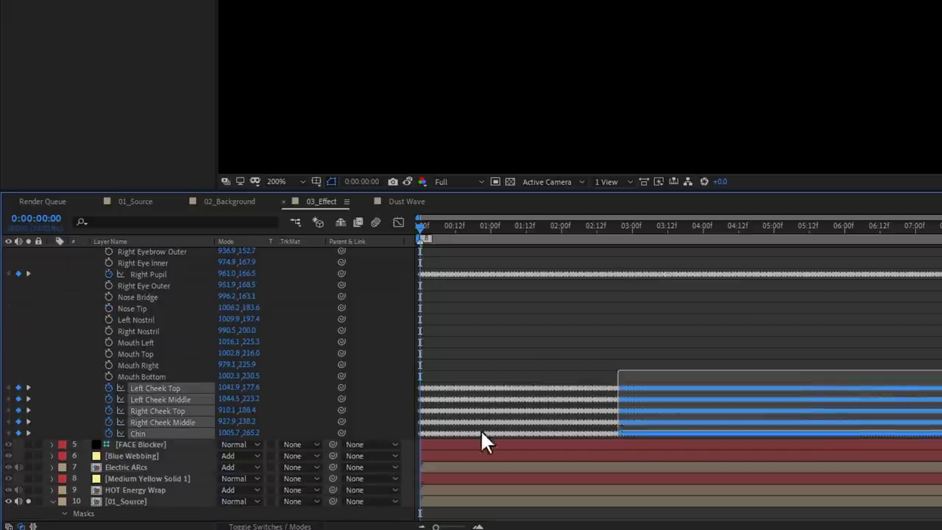
key("Delete")
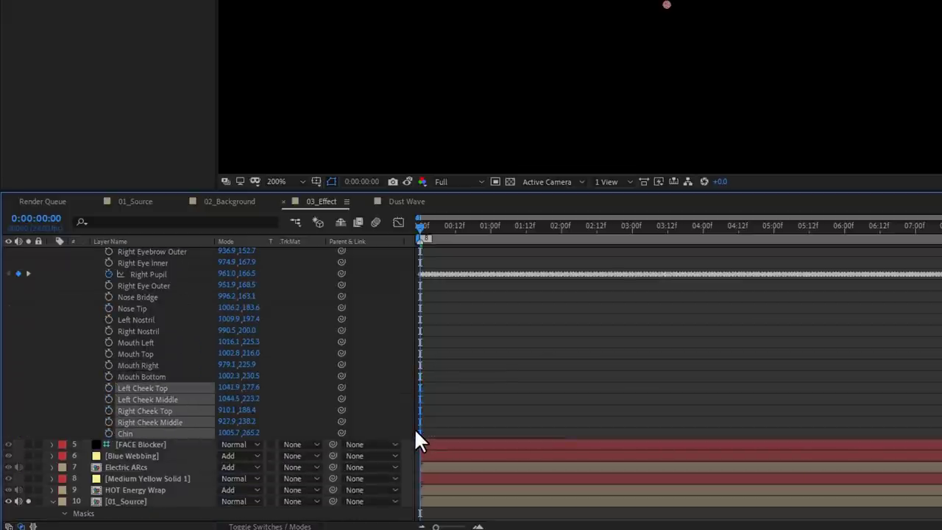
scroll(460, 375, "up", 3)
scroll(184, 295, "up", 3)
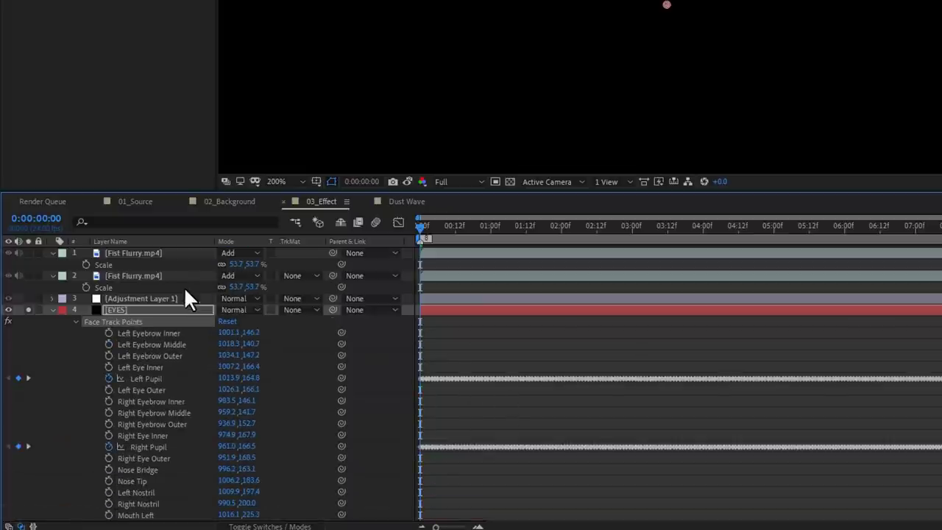
Step: Add Light Factory to EYES with the Captain Marvel Eyes 2 preset, located on Left Pupil
key("u")
right_click(79, 148)
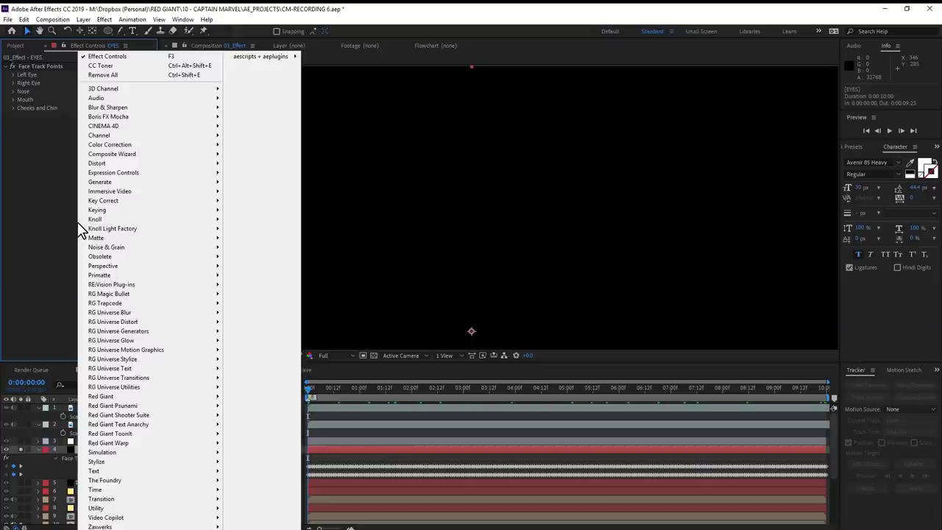
left_click(256, 230)
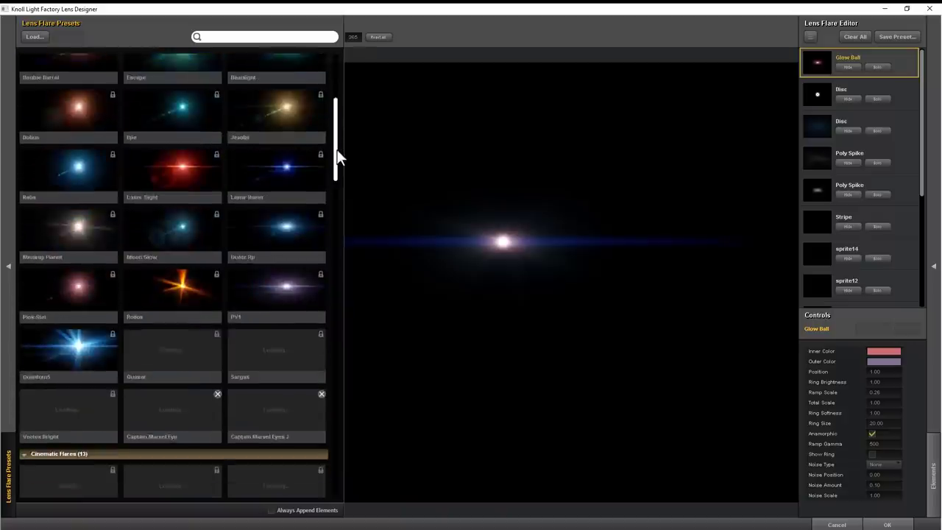
left_click_drag(337, 149, 333, 184)
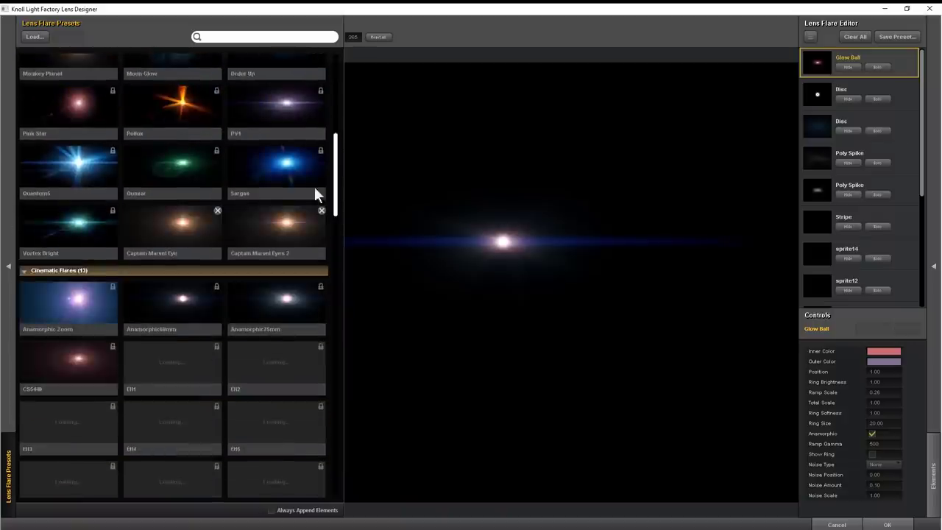
left_click(266, 227)
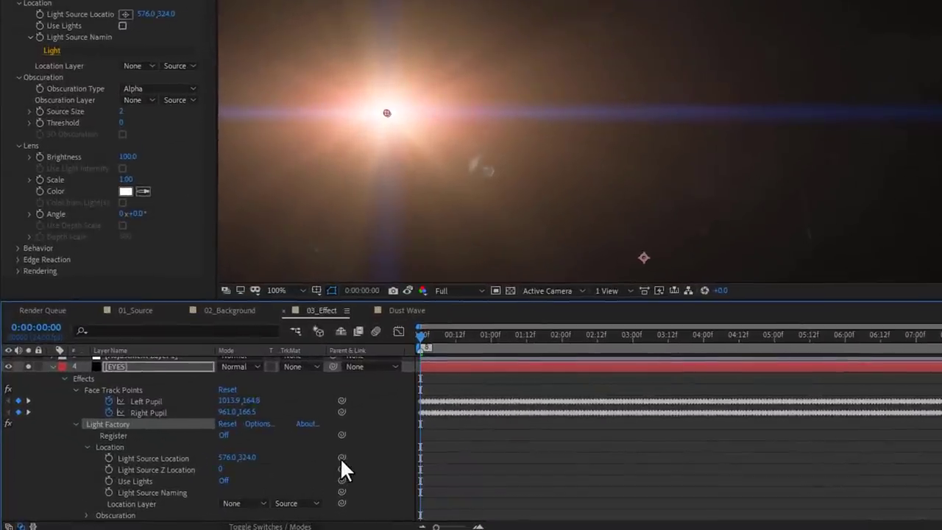
left_click_drag(336, 458, 158, 398)
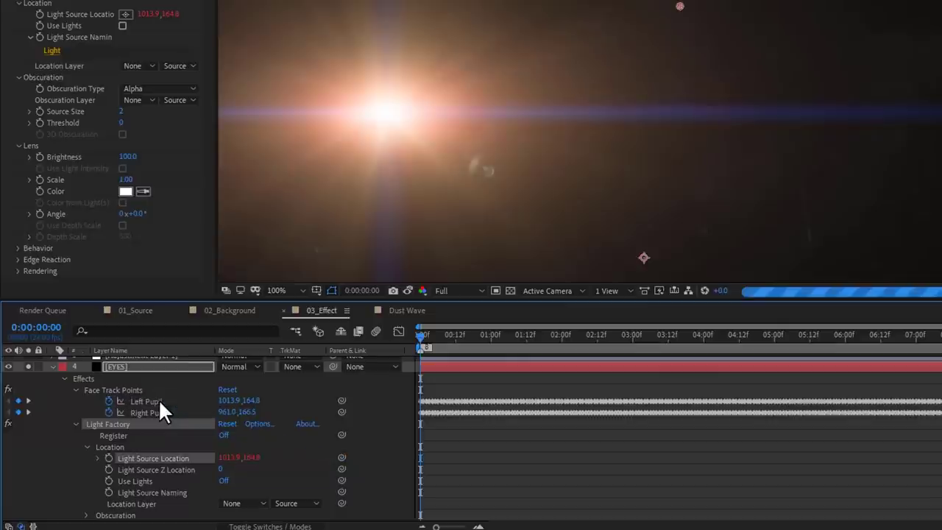
Step: Duplicate Light Factory and change its location expression to follow Right Pupil
key("ctrl+d")
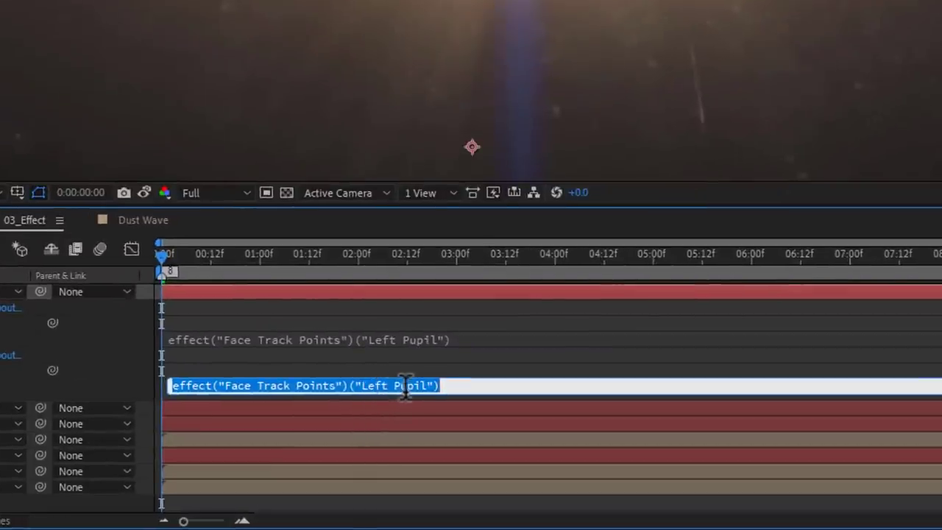
double_click(371, 386)
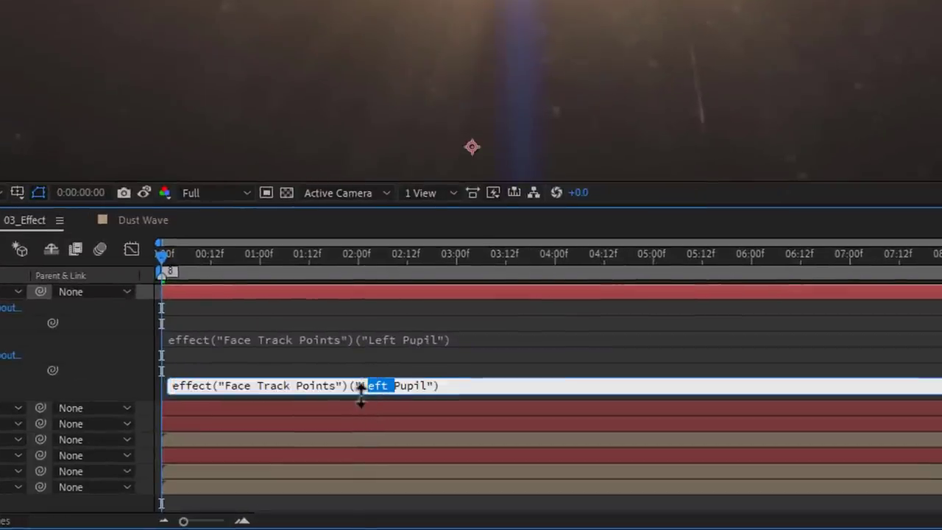
type("Right")
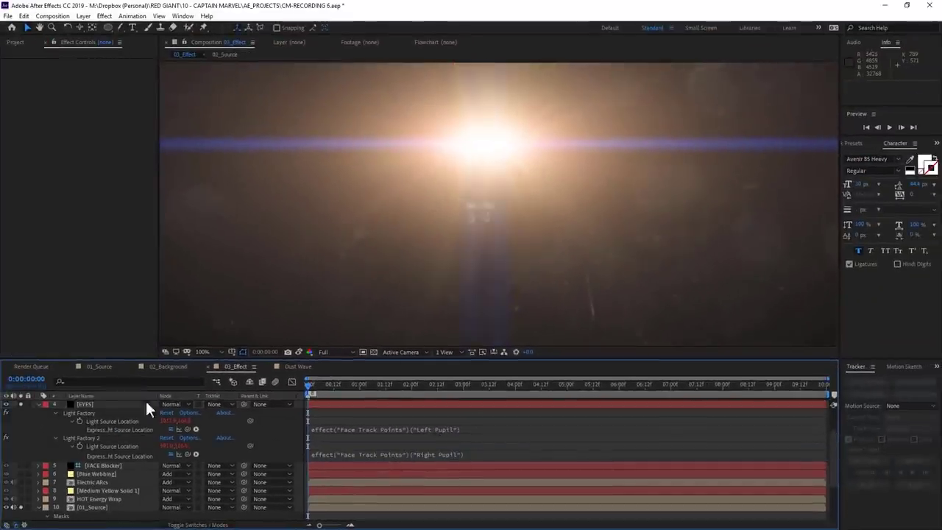
left_click(92, 403)
Step: Link Light Factory 2's Brightness to the first Light Factory's Brightness
key("grave")
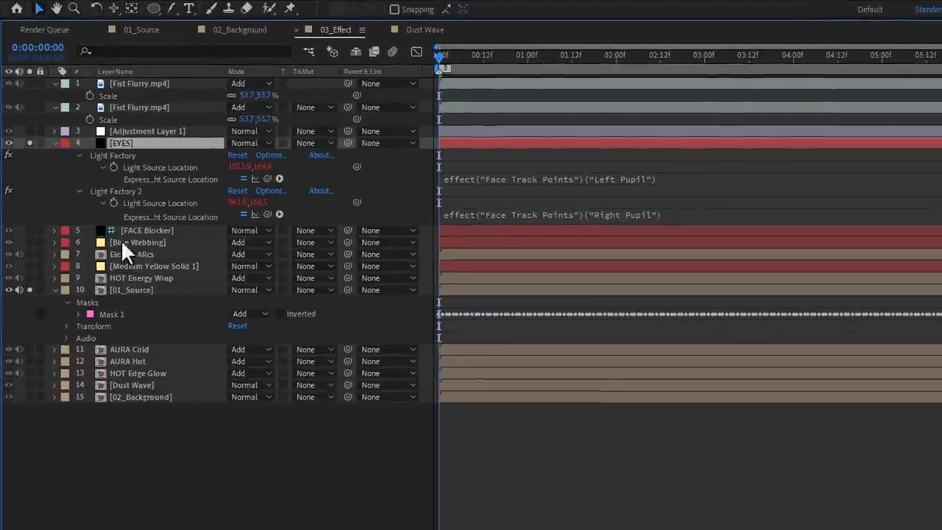
left_click(78, 191)
left_click(78, 155)
left_click(90, 278)
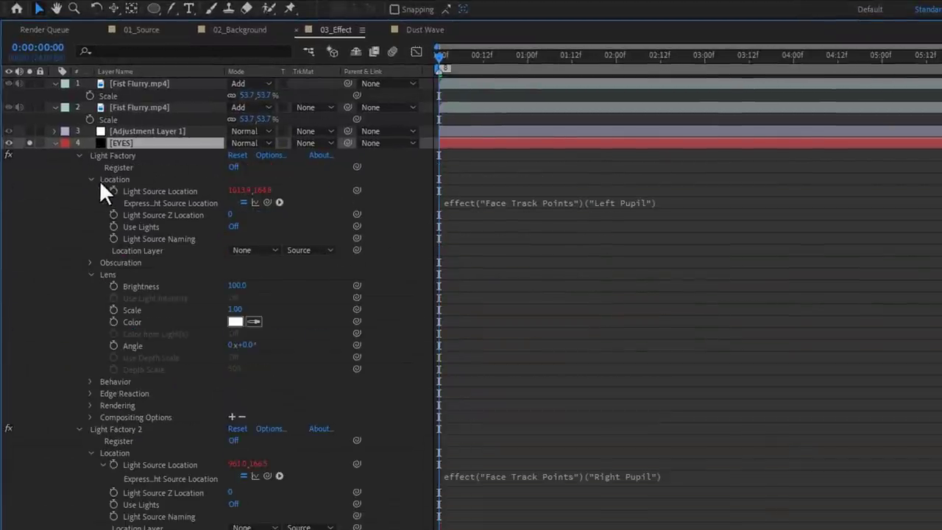
left_click(91, 179)
left_click(90, 381)
left_click(90, 404)
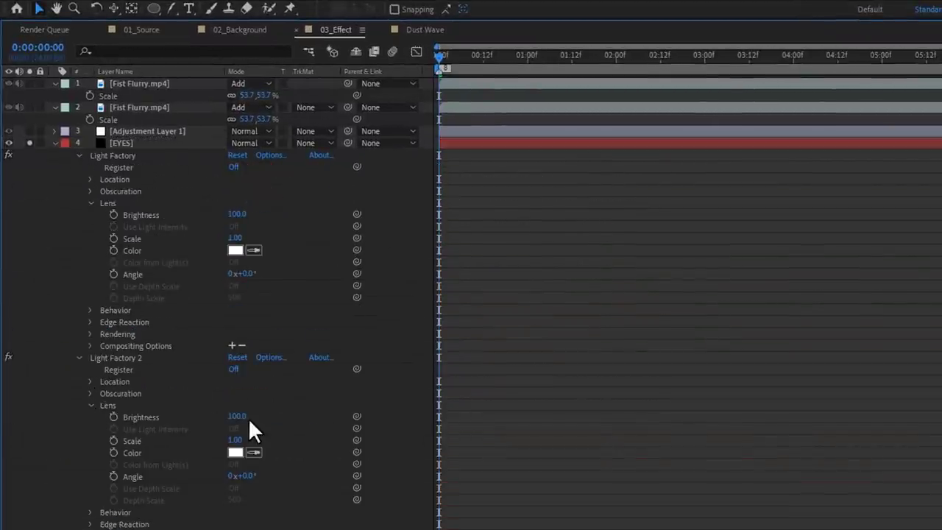
left_click_drag(357, 416, 134, 189)
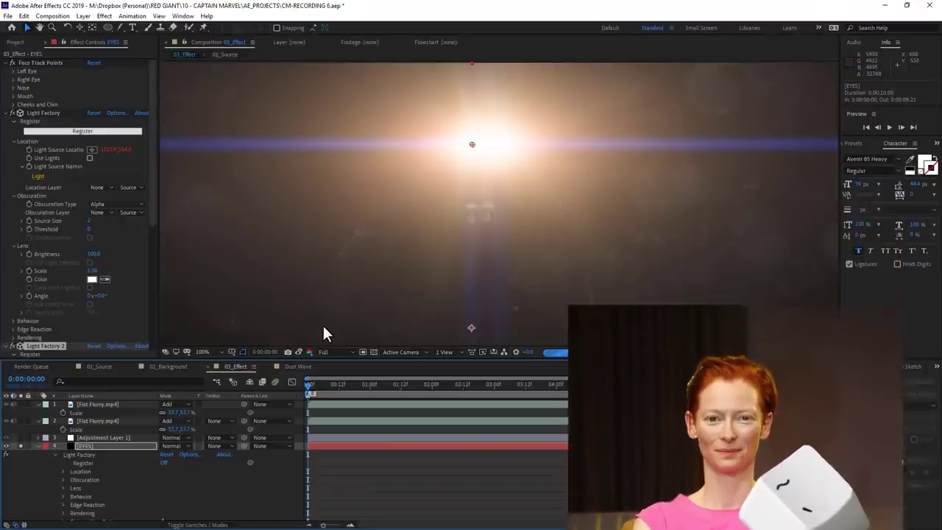
Step: Dim the eye flares to a Brightness of 43
key("grave")
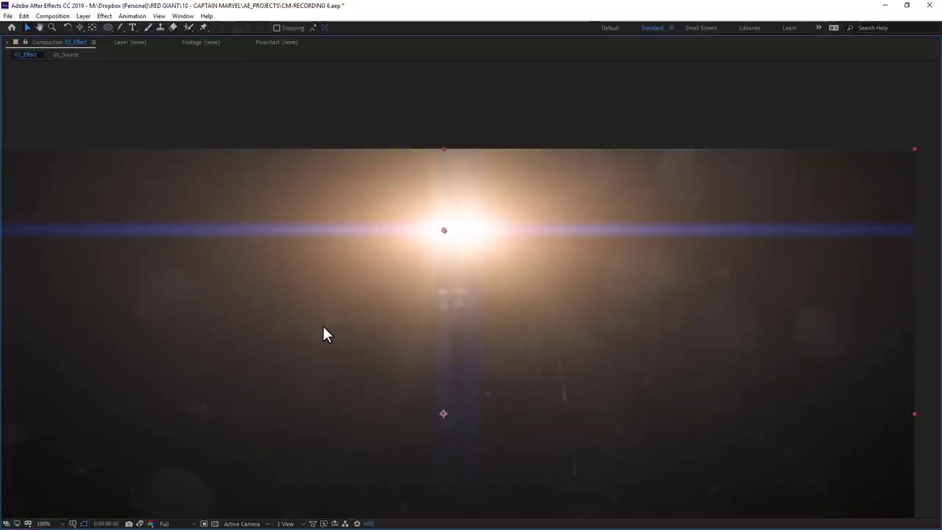
key("grave")
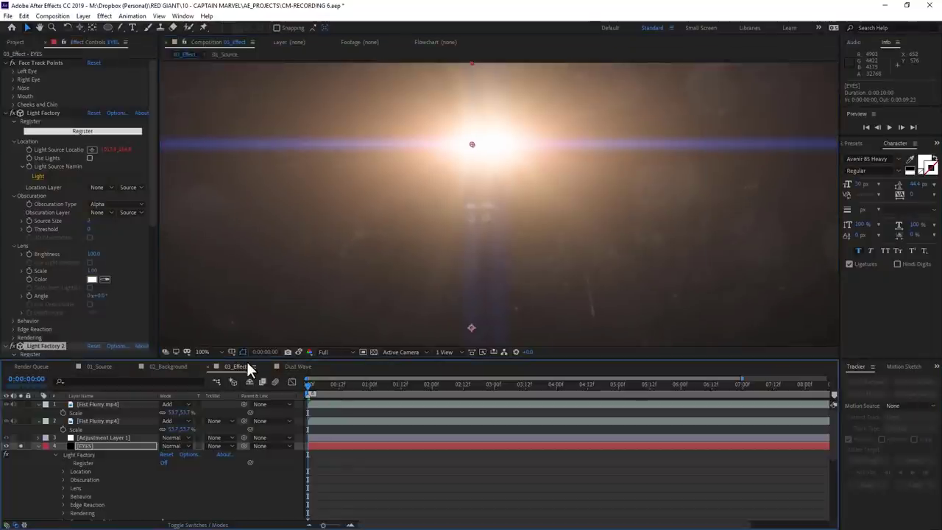
key("grave")
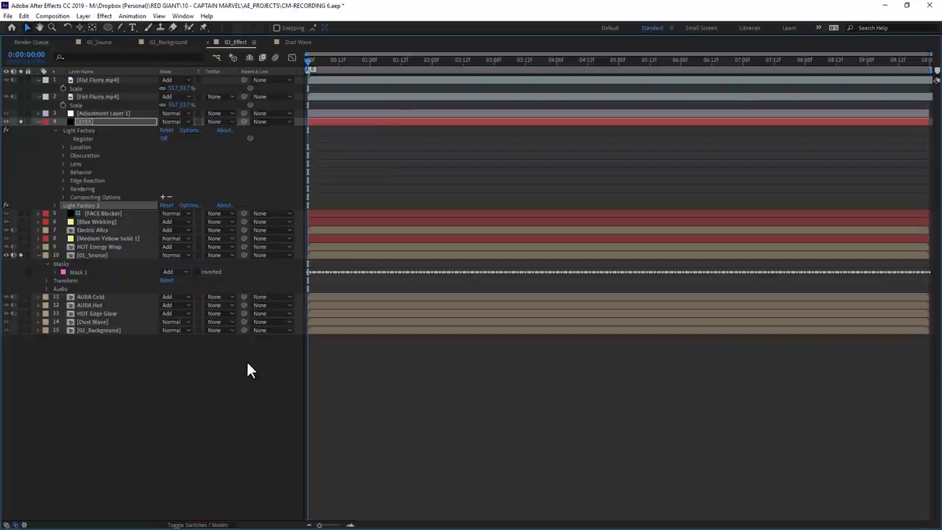
key("grave")
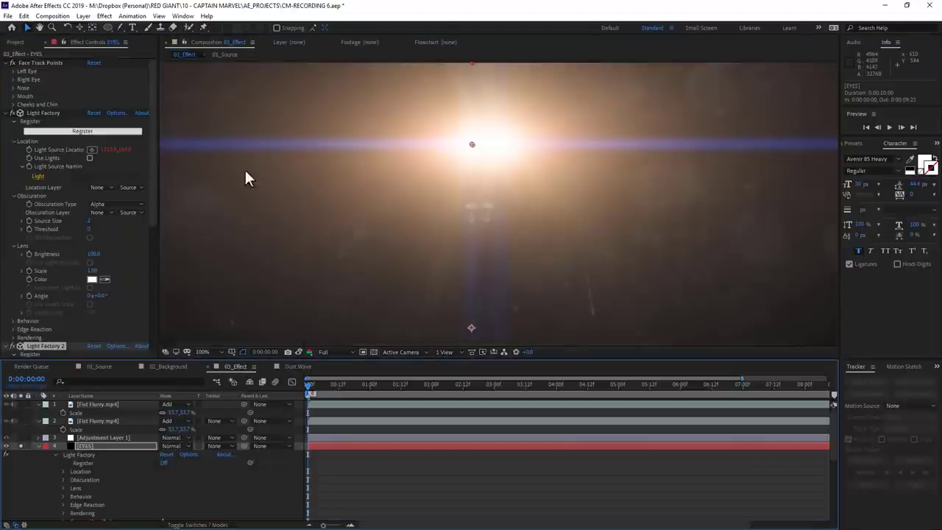
left_click(214, 44)
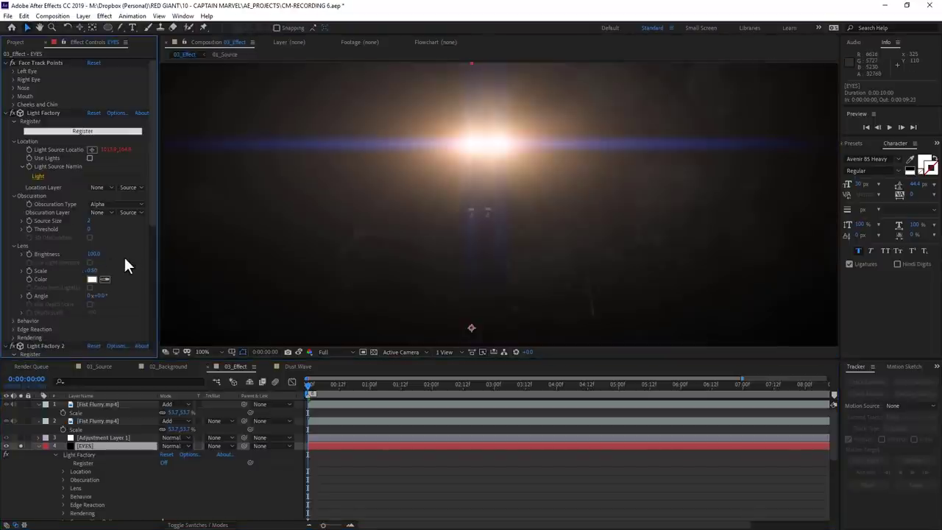
left_click_drag(93, 253, 75, 262)
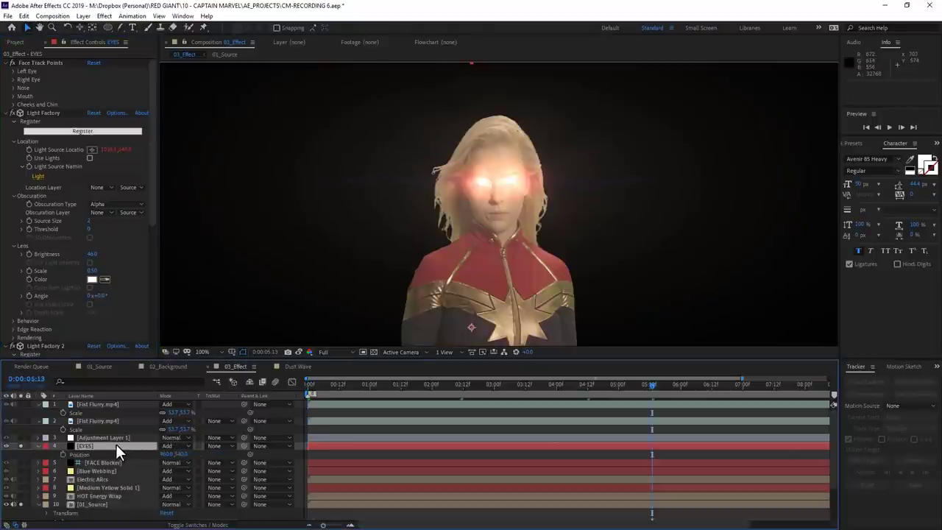
Step: Select the Brightness and Scale keyframes and scrub between 1:20 and 3:12 to check the eye glow
key("u")
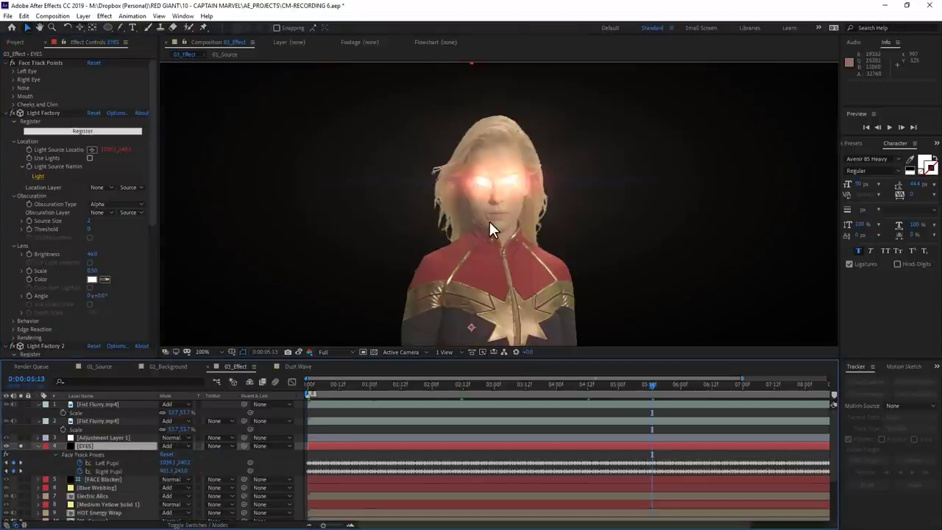
key("period")
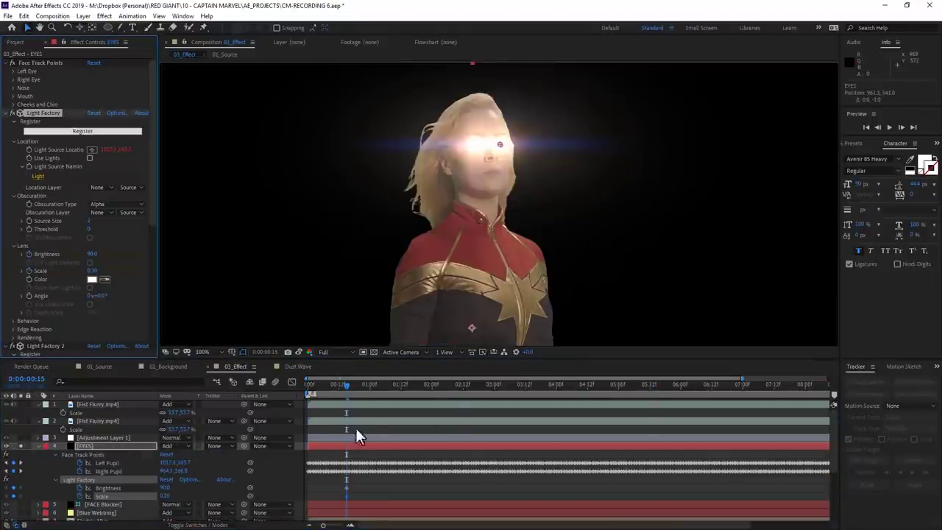
left_click(581, 384)
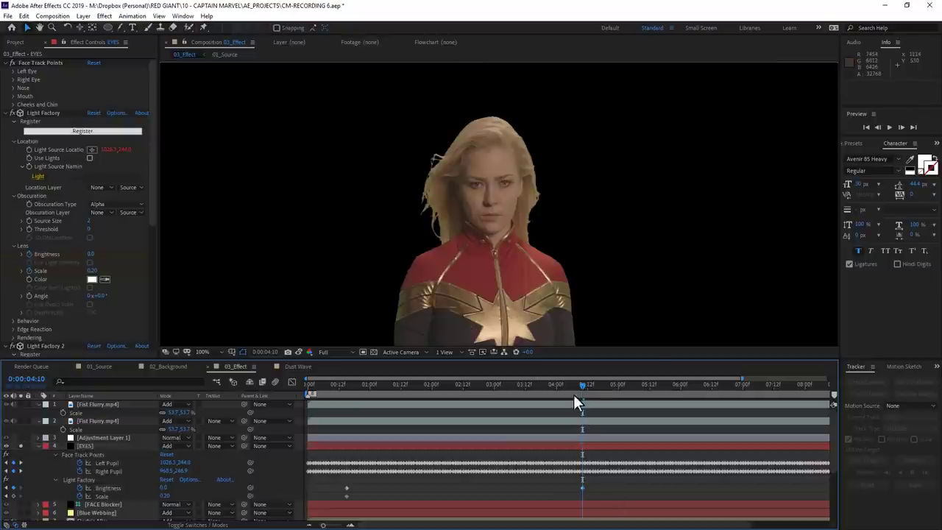
left_click_drag(567, 388, 422, 385)
left_click_drag(370, 483, 346, 505)
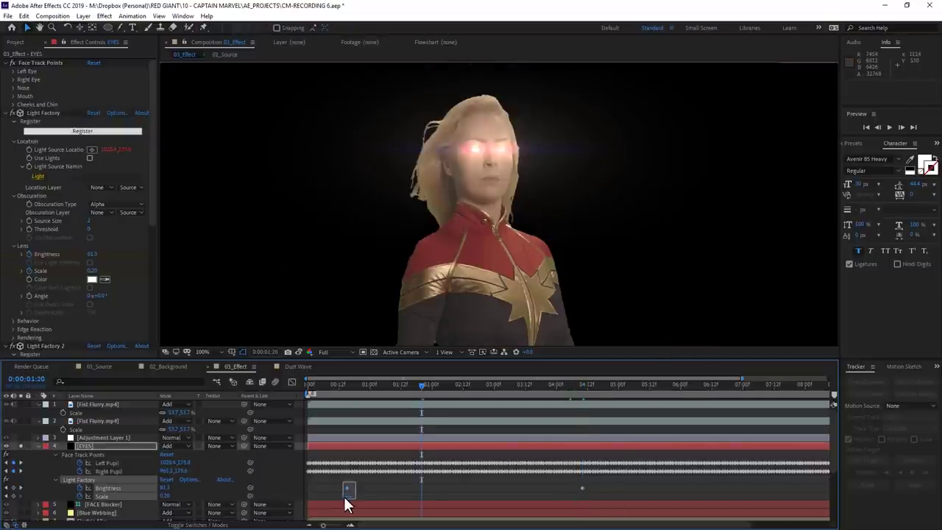
left_click_drag(439, 386, 525, 386)
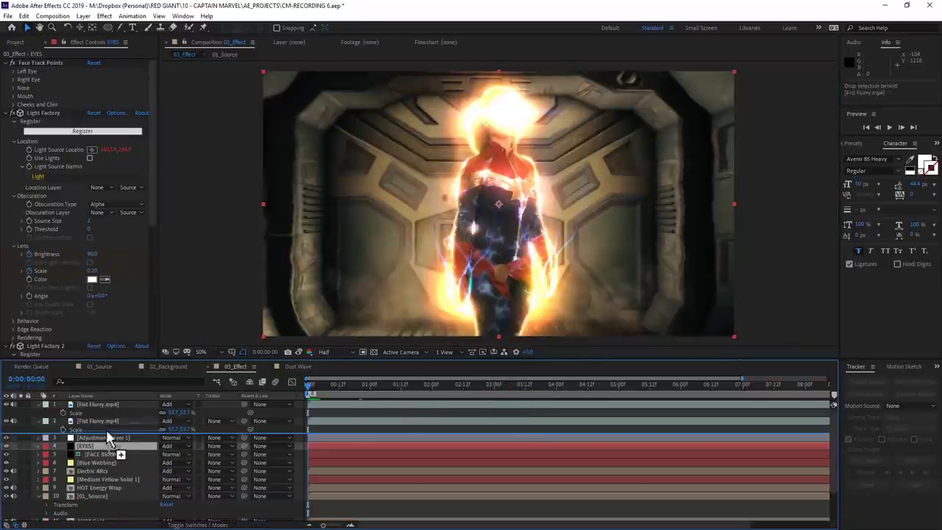
Step: Preview the comp, create the Core Glow solid and centre its flare on her chest
key("space")
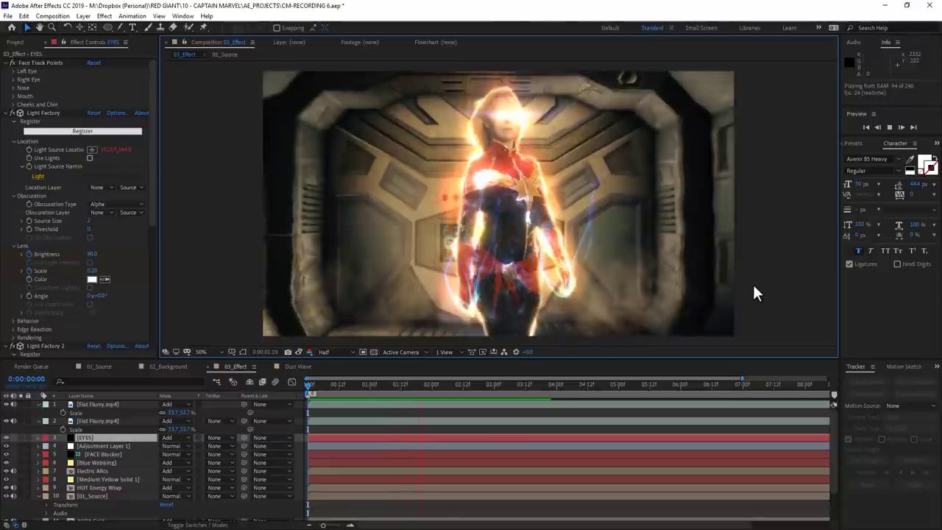
key("ctrl+y")
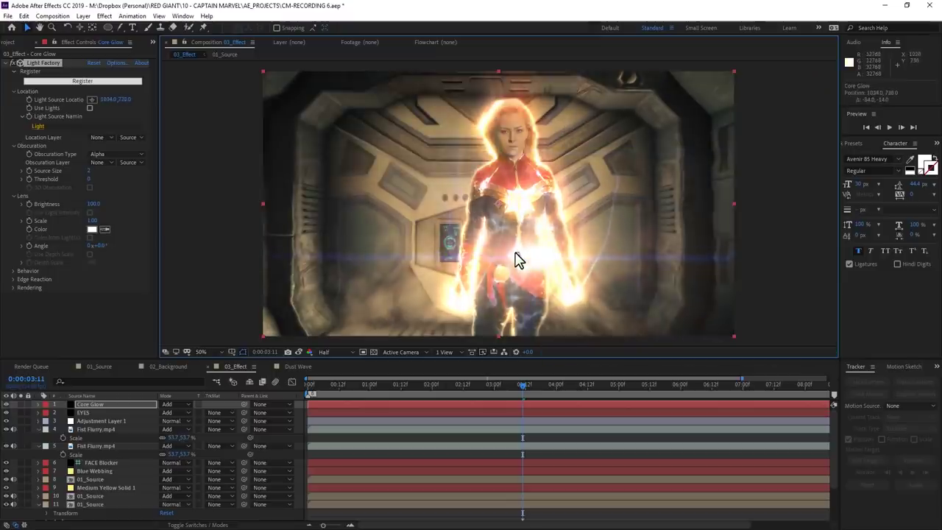
left_click_drag(516, 254, 517, 259)
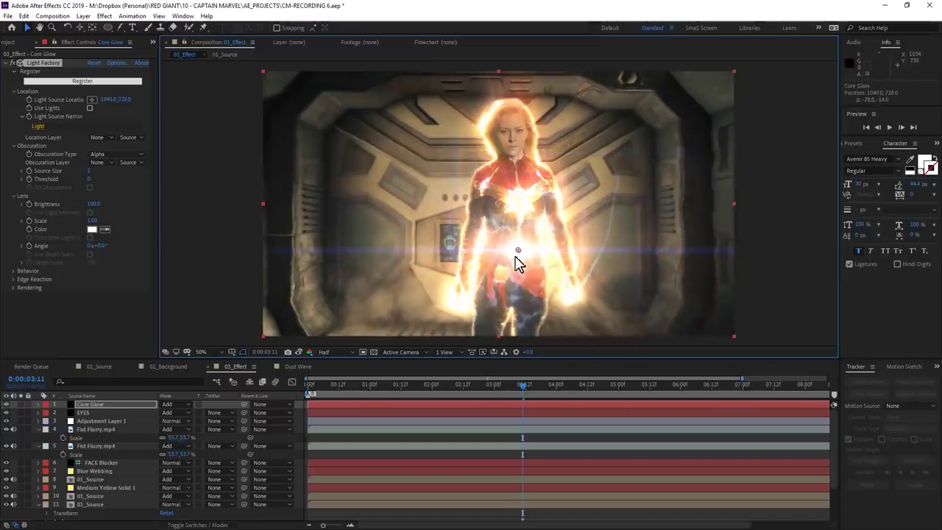
Step: Keyframe the flare's Brightness and Scale, then review the keyframes from the comp start
left_click(29, 204)
left_click(29, 220)
key("u")
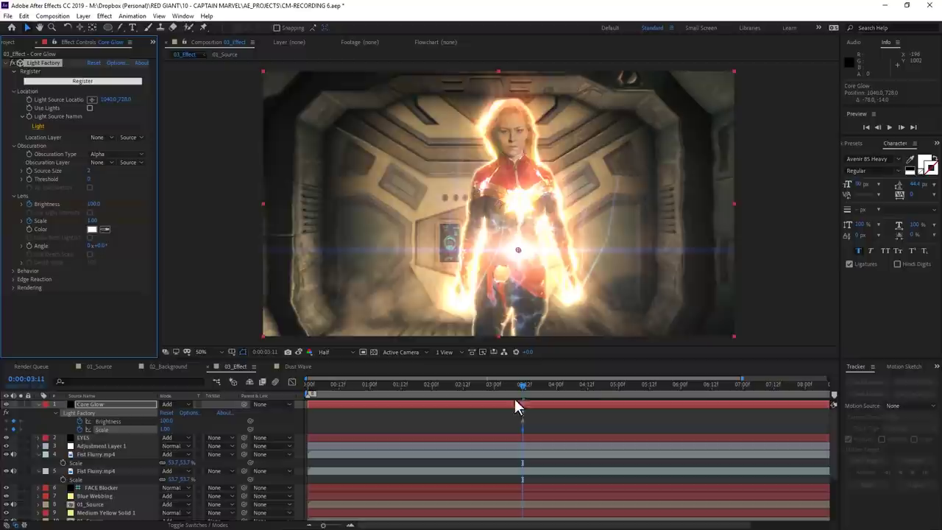
key("Home")
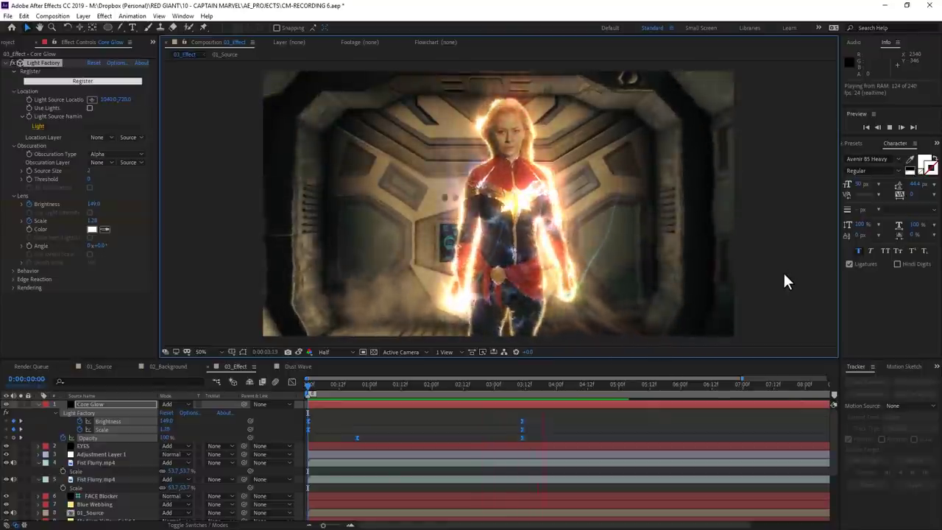
left_click(103, 15)
Step: Add an adjustment layer with Universe Camera Shake's Car Mount preset and preview the jitter
mouse_move(96, 26)
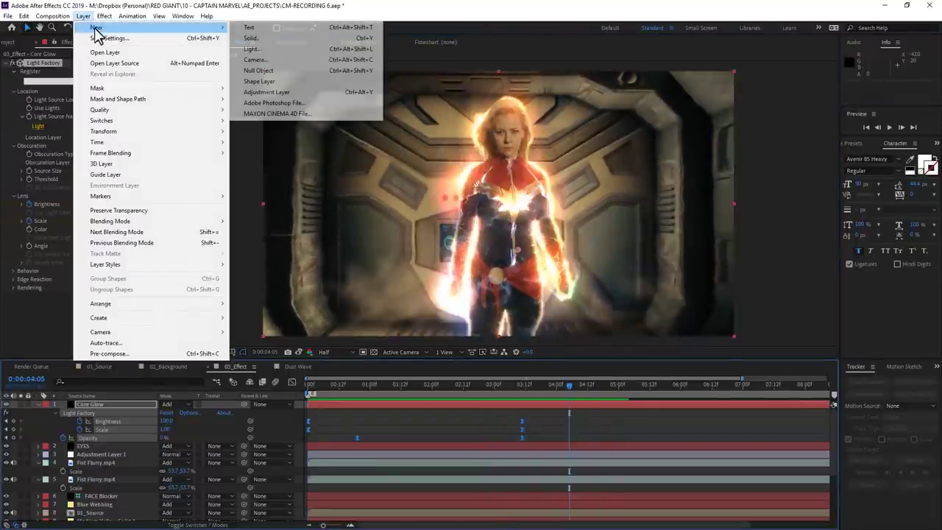
left_click(308, 95)
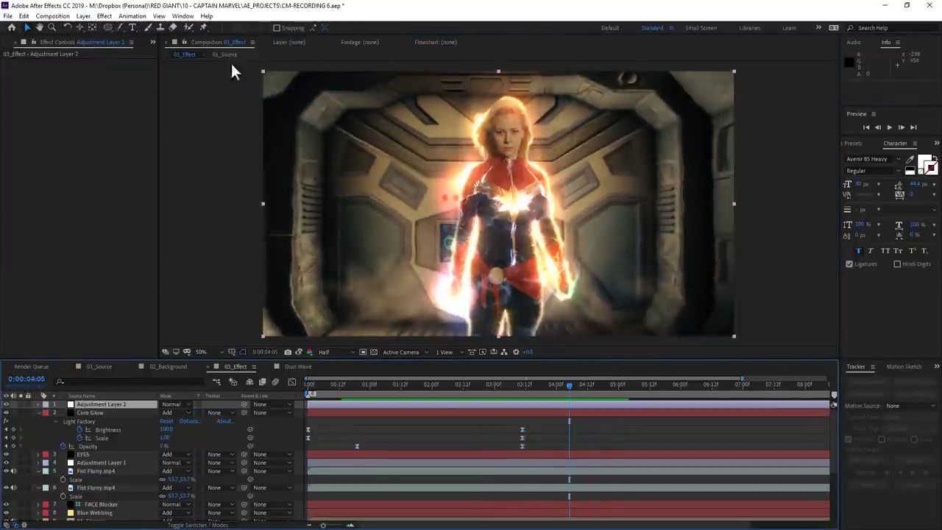
key("ctrl+u")
left_click(100, 235)
mouse_move(206, 124)
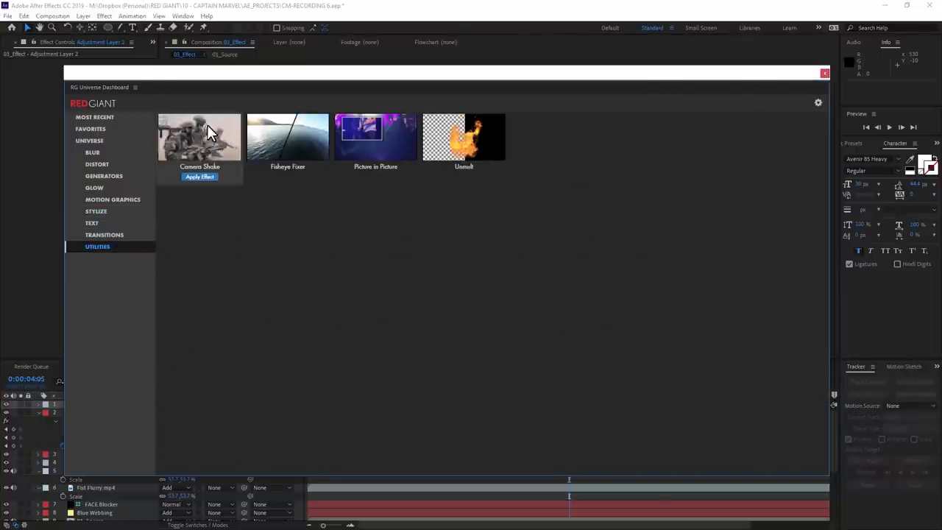
left_click(192, 132)
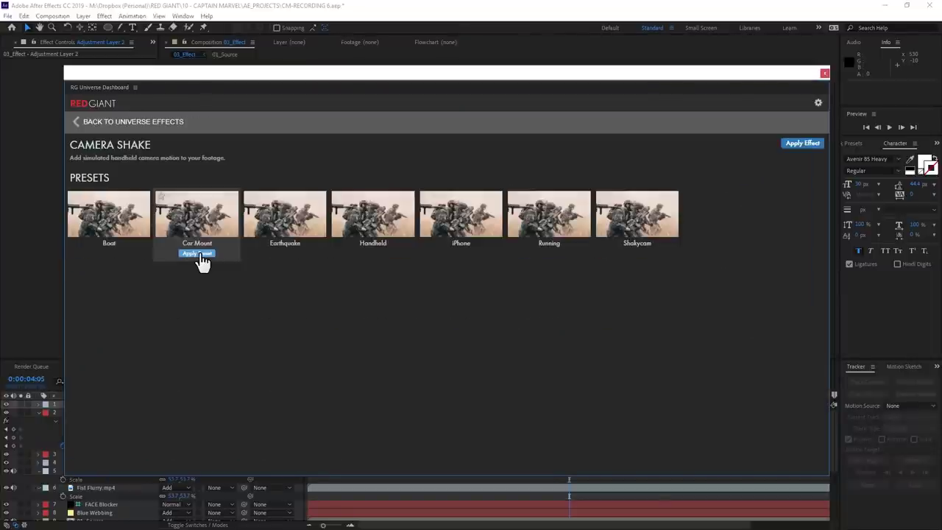
left_click(199, 252)
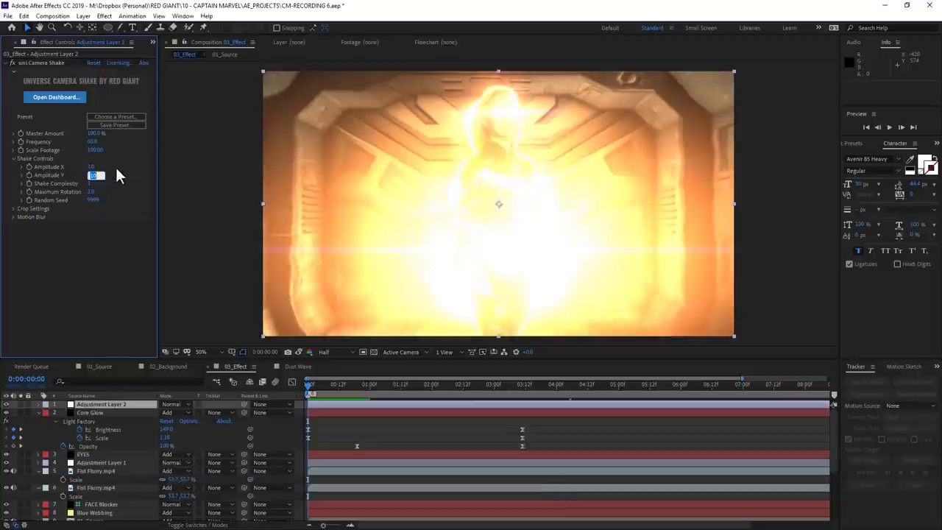
left_click(890, 127)
left_click(803, 312)
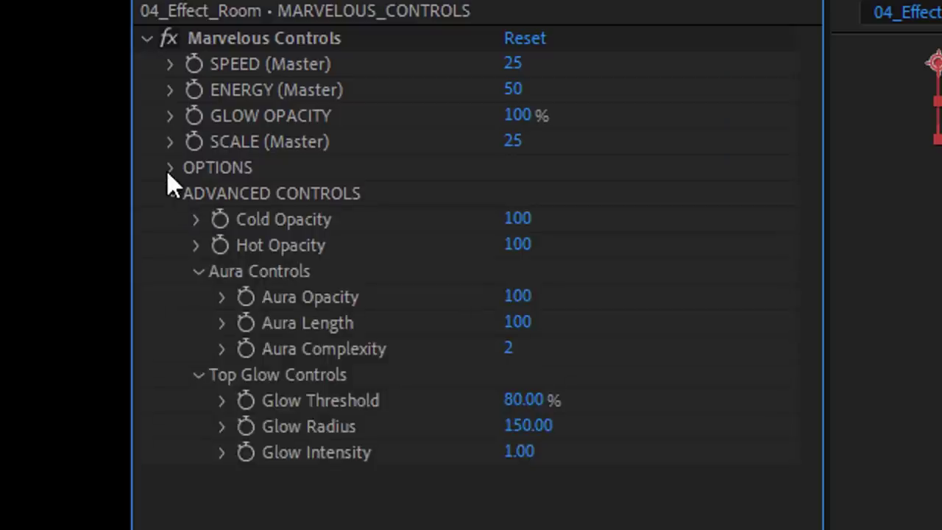
Step: Expand the Marvelous Controls options, scroll through them, then select 01_Source in CM_Effects Only 3
left_click(169, 169)
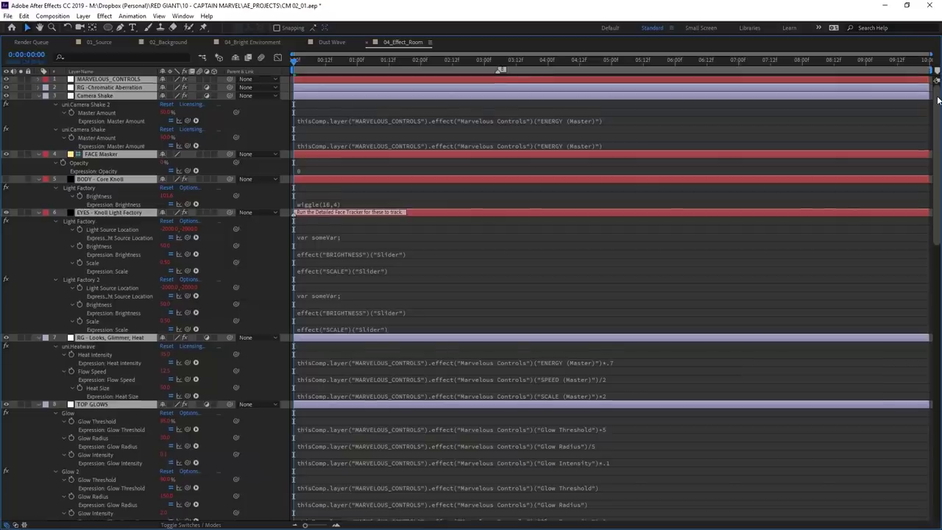
scroll(939, 138, "down", 2)
scroll(939, 137, "down", 2)
scroll(938, 138, "down", 2)
scroll(938, 138, "down", 2)
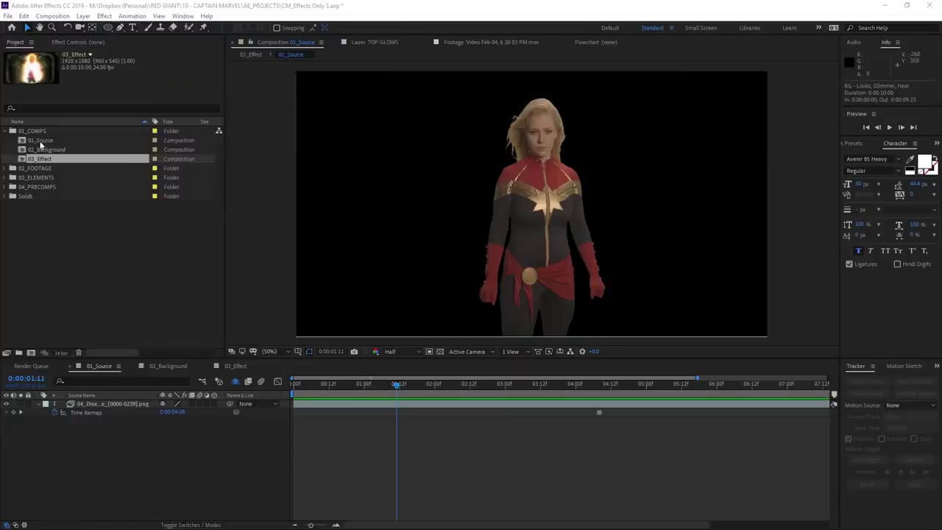
left_click(40, 141)
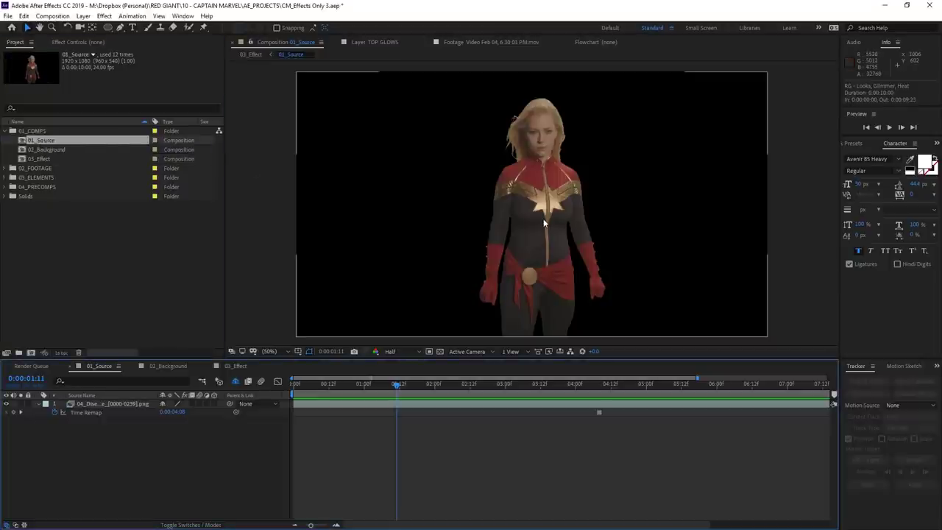
Step: Open the 02_Background corridor comp, then the 03_Effect comp with the finished glow
double_click(49, 150)
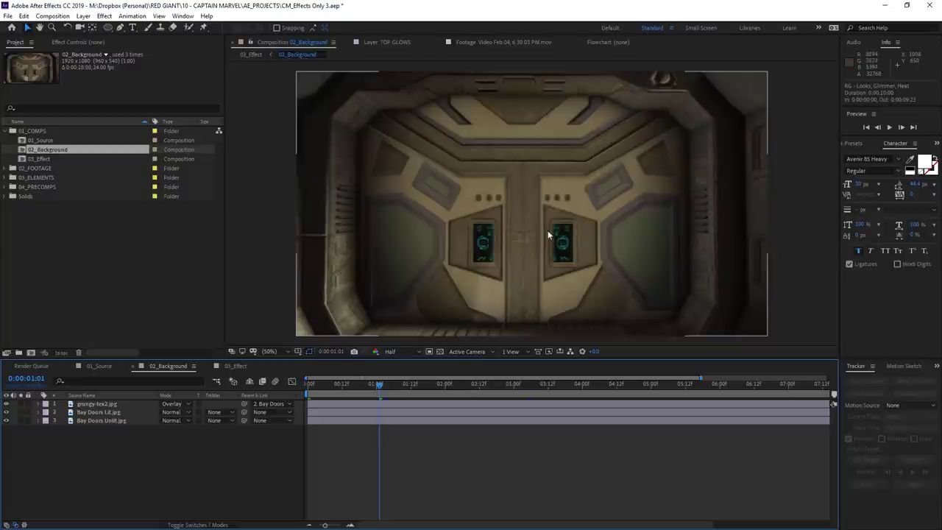
double_click(31, 160)
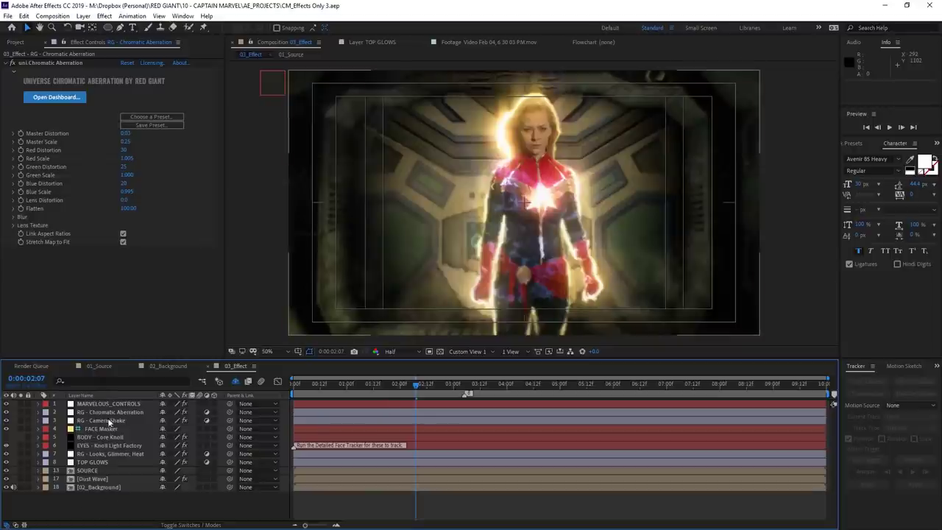
Step: Select the MARVELOUS_CONTROLS layer and bring up its Marvelous Controls effect settings
left_click(235, 381)
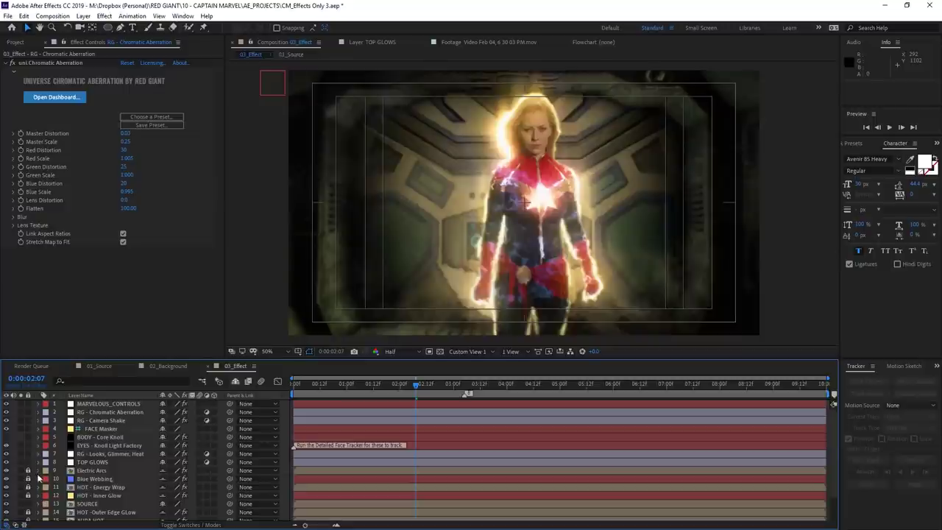
left_click(236, 381)
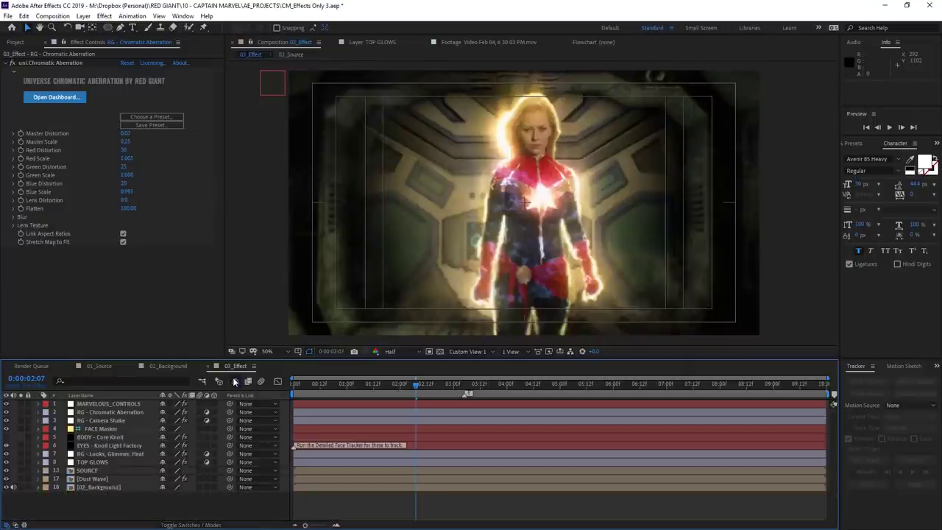
left_click(124, 409)
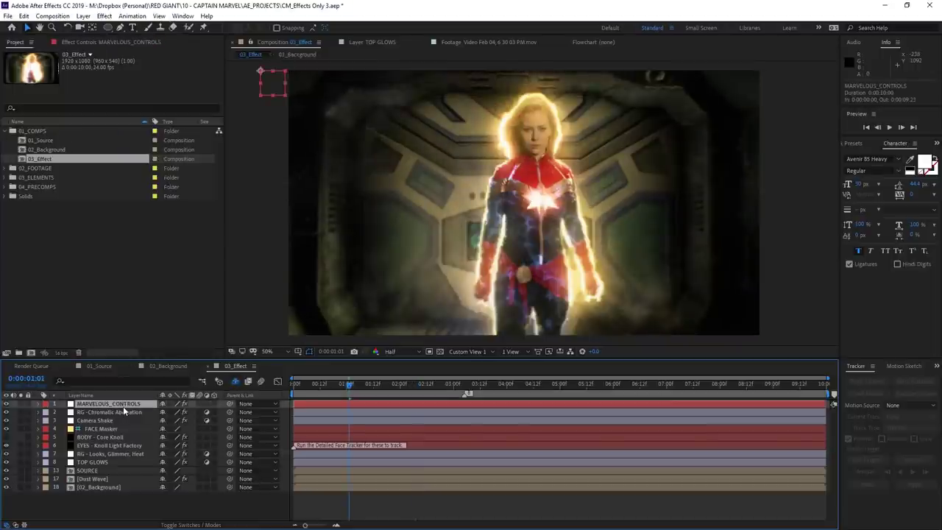
left_click(131, 41)
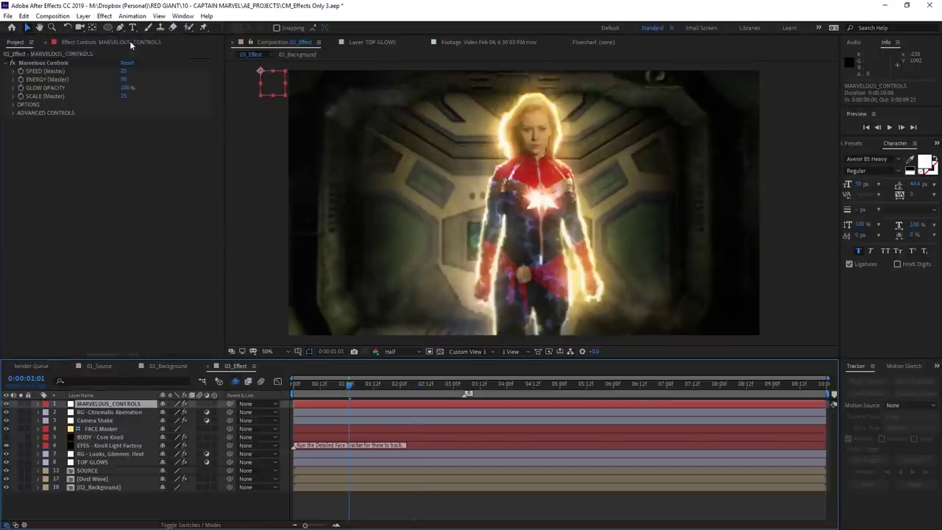
left_click(35, 64)
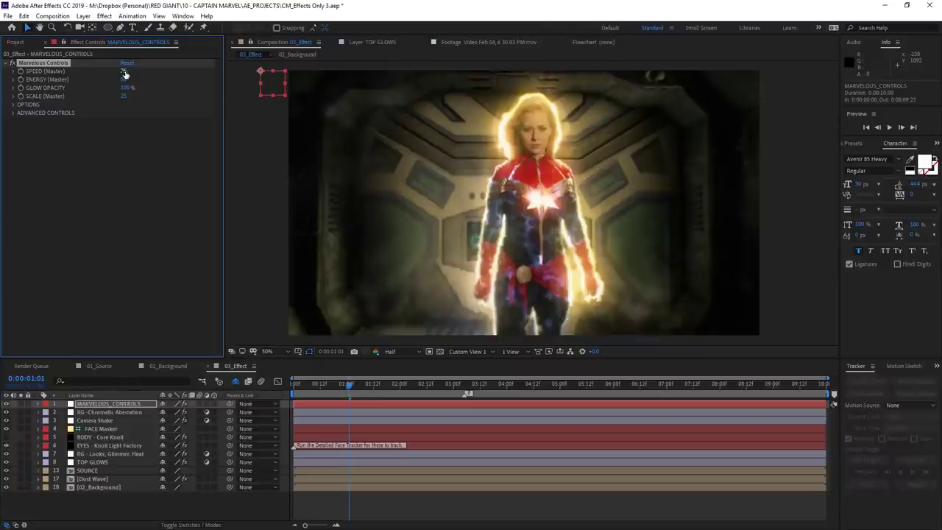
Step: Test the master sliders: Energy back to 50, Glow Opacity 100%, Scale master raised
left_click_drag(130, 71, 139, 71)
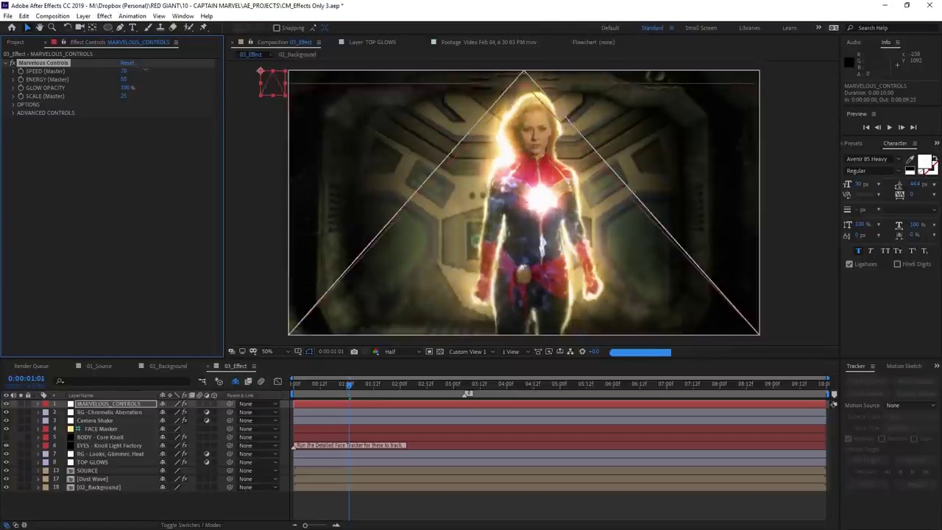
key("ctrl+z")
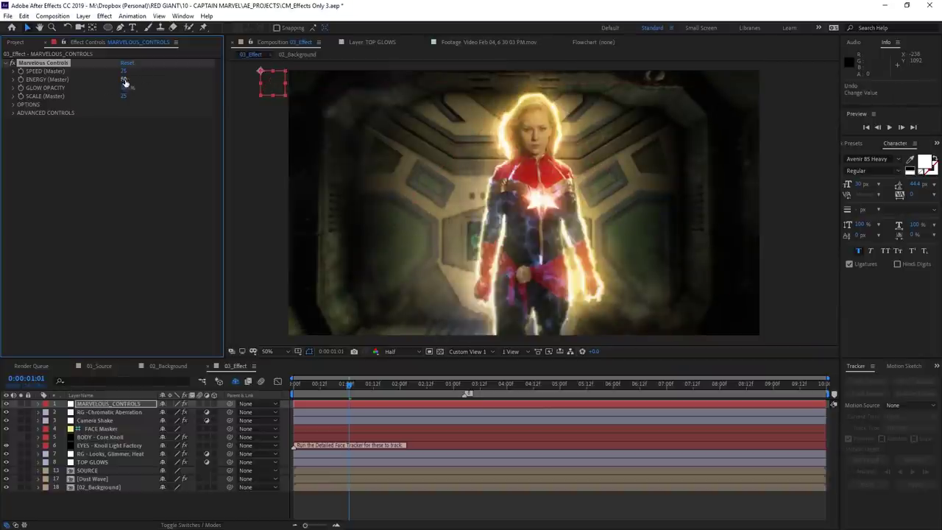
left_click_drag(126, 78, 178, 79)
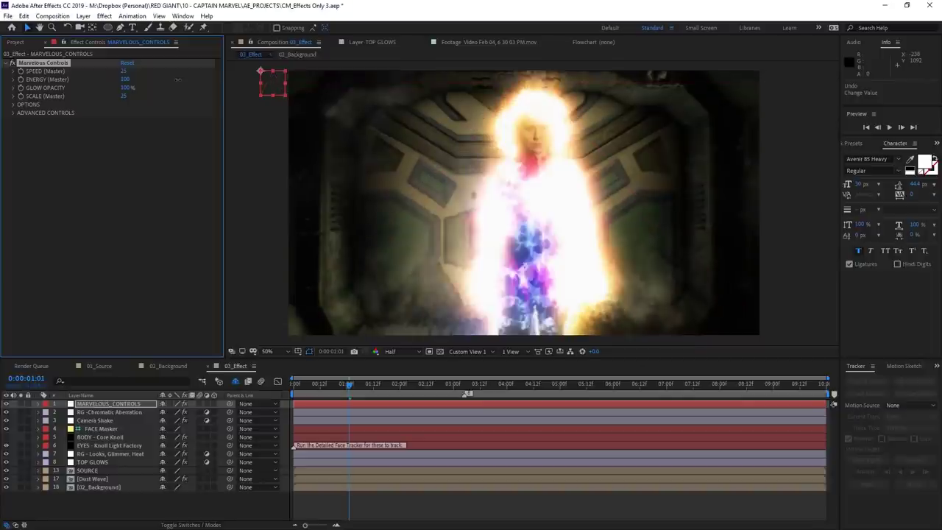
left_click_drag(175, 79, 140, 87)
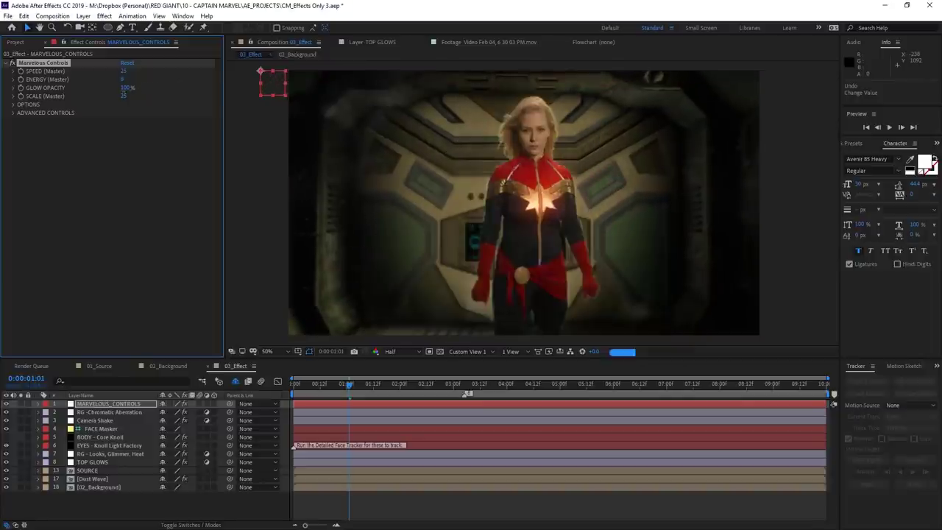
left_click_drag(123, 78, 168, 87)
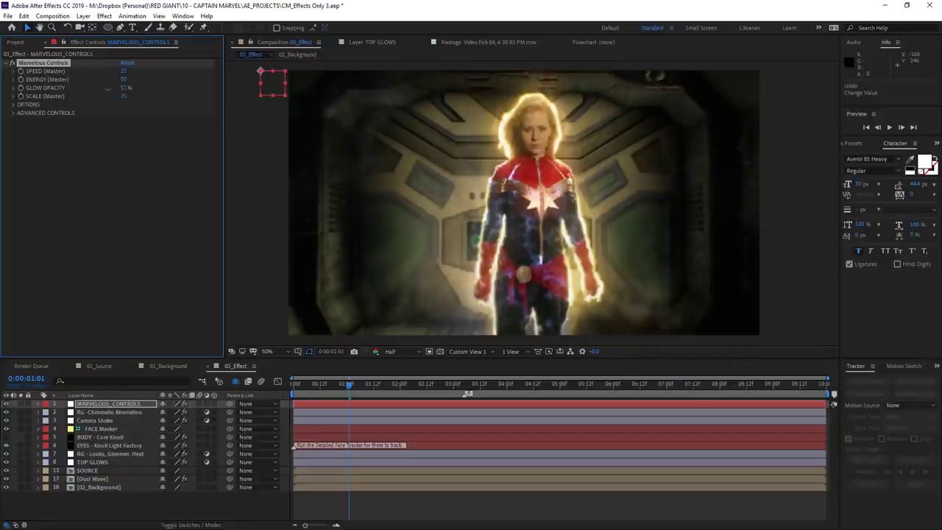
left_click_drag(126, 87, 200, 86)
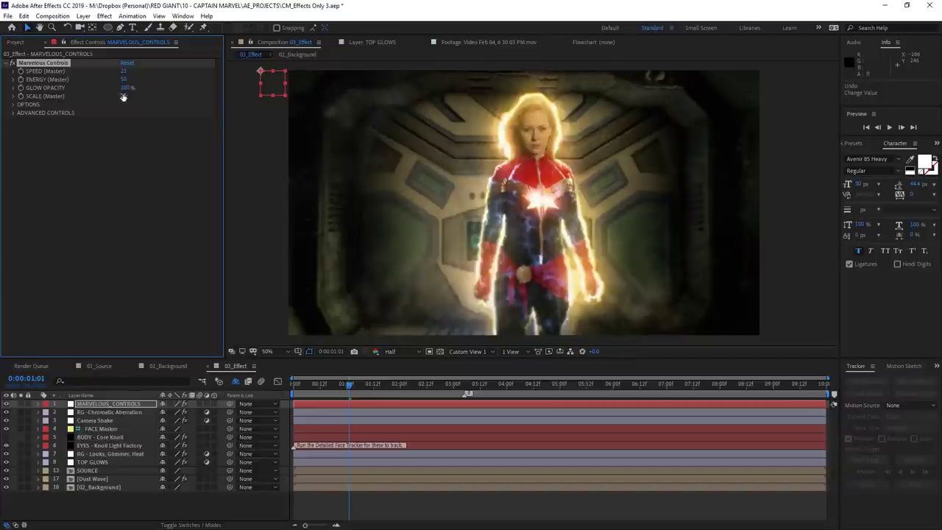
left_click_drag(125, 96, 154, 96)
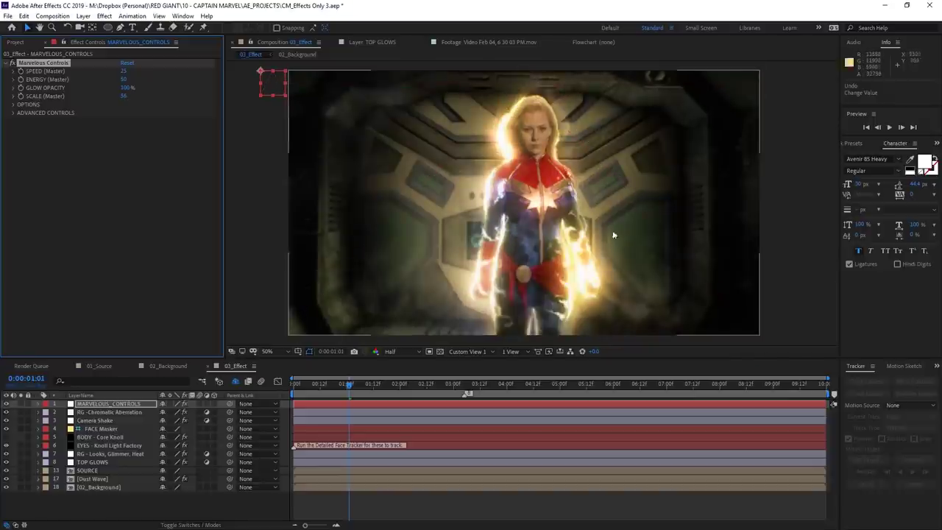
Step: Check 01_Source, then return to 03_Effect and lower the glow's Scale (Master)
left_click(99, 366)
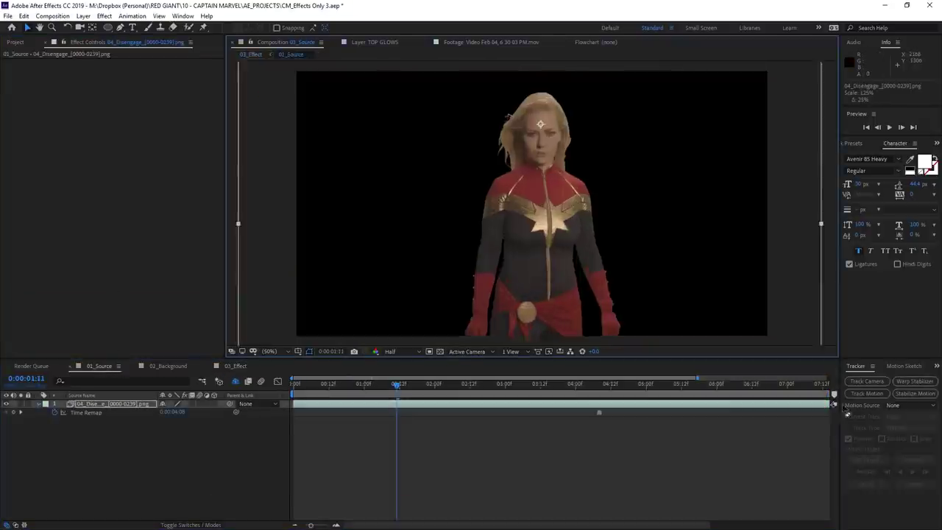
scroll(721, 280, "down", 2)
scroll(631, 268, "down", 2)
scroll(527, 232, "up", 2)
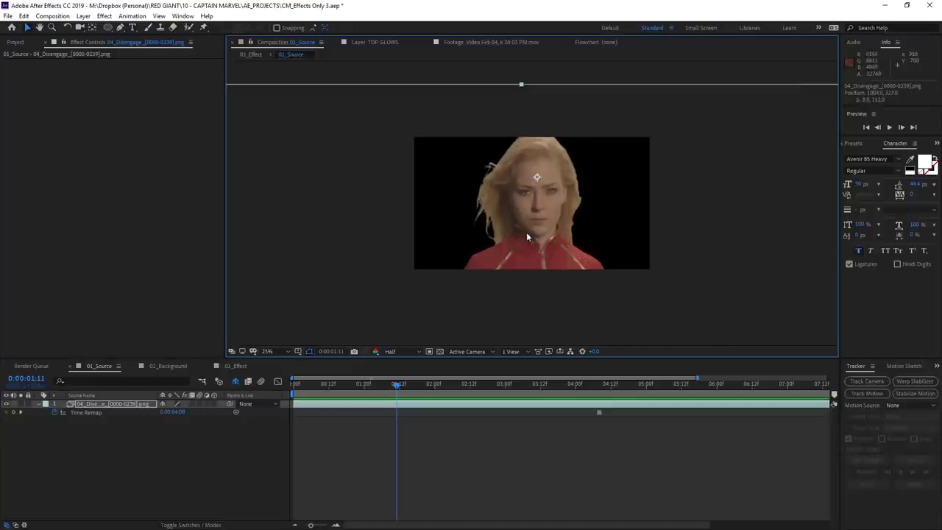
scroll(535, 266, "up", 2)
left_click(237, 365)
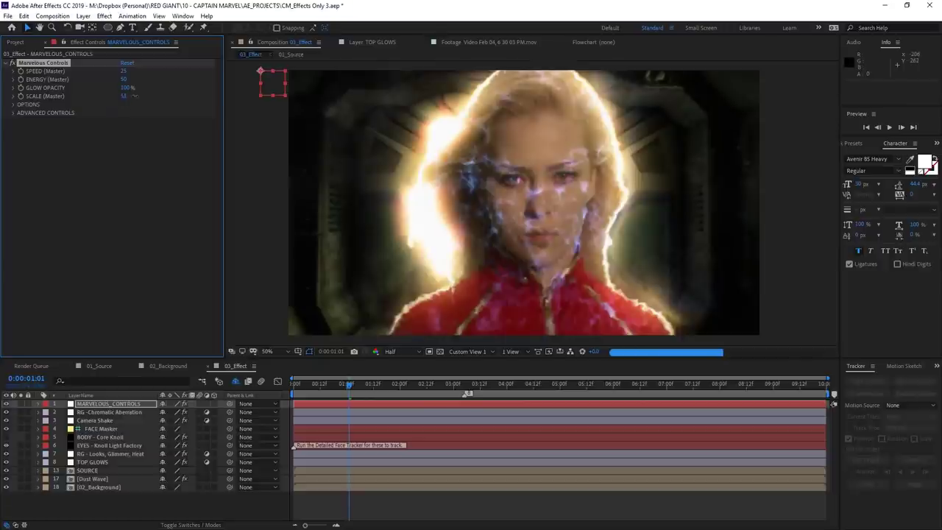
left_click_drag(131, 96, 145, 96)
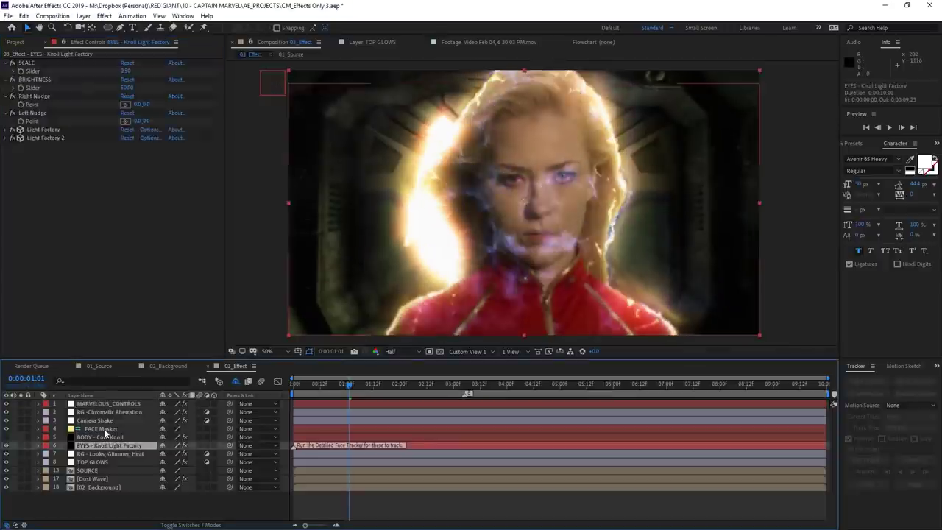
Step: Enlarge the FACE Masker mask and shift it up-right to cover the whole face
left_click(545, 176)
double_click(539, 174)
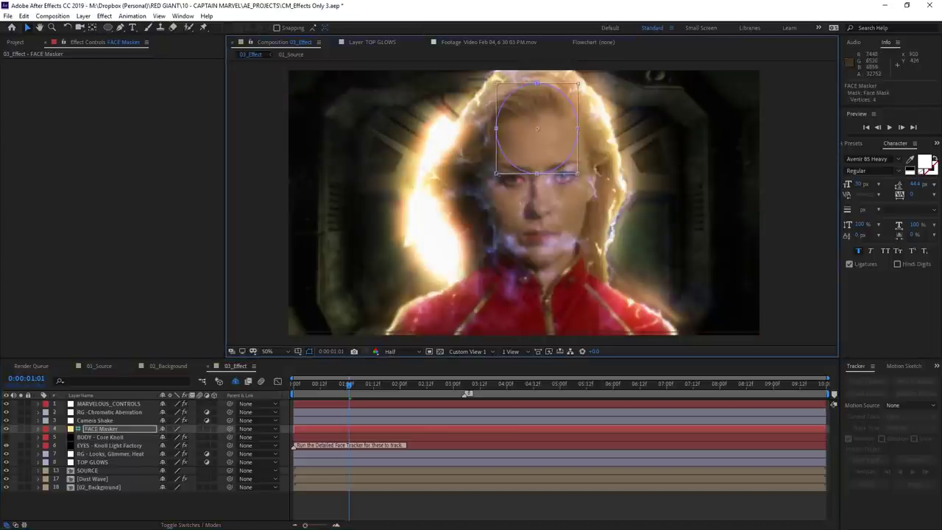
left_click_drag(496, 174, 435, 292)
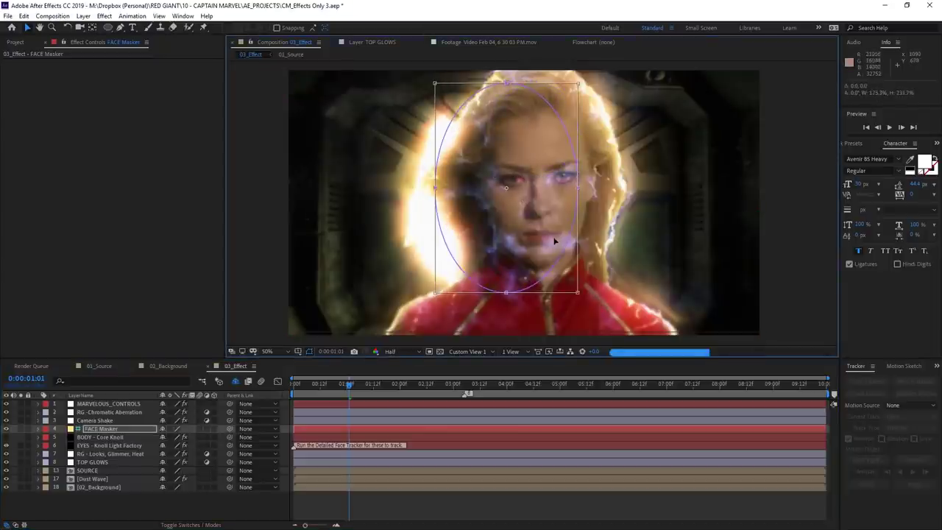
left_click_drag(560, 241, 596, 229)
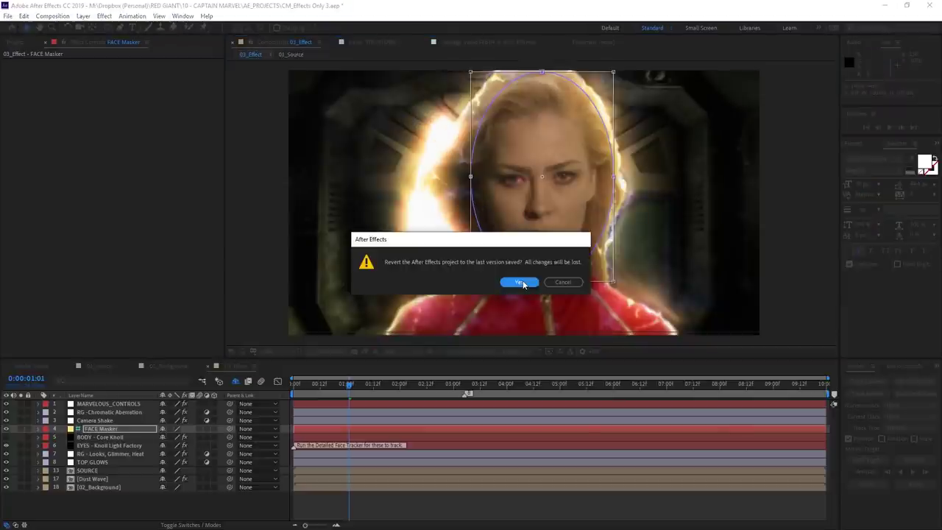
Step: Revert to the last saved project and expand Marvelous Controls' Advanced Controls and Options
left_click(518, 282)
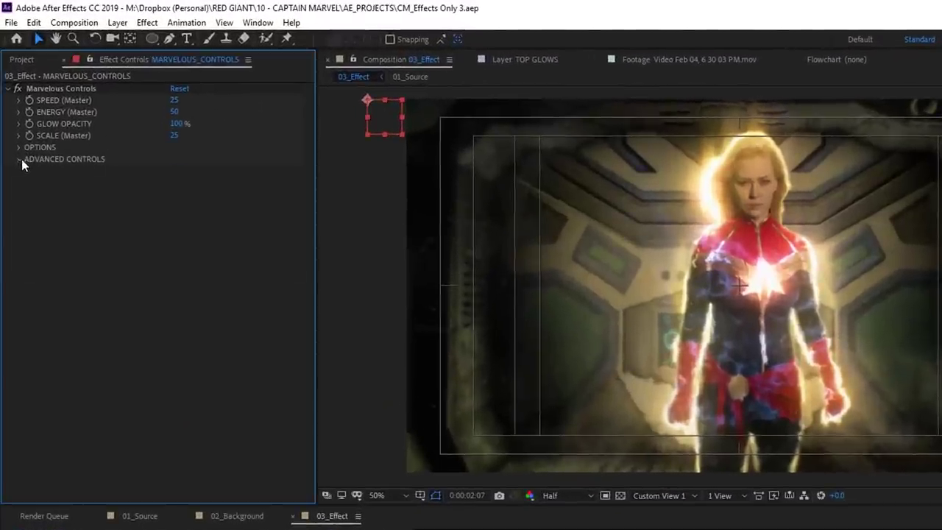
left_click(13, 113)
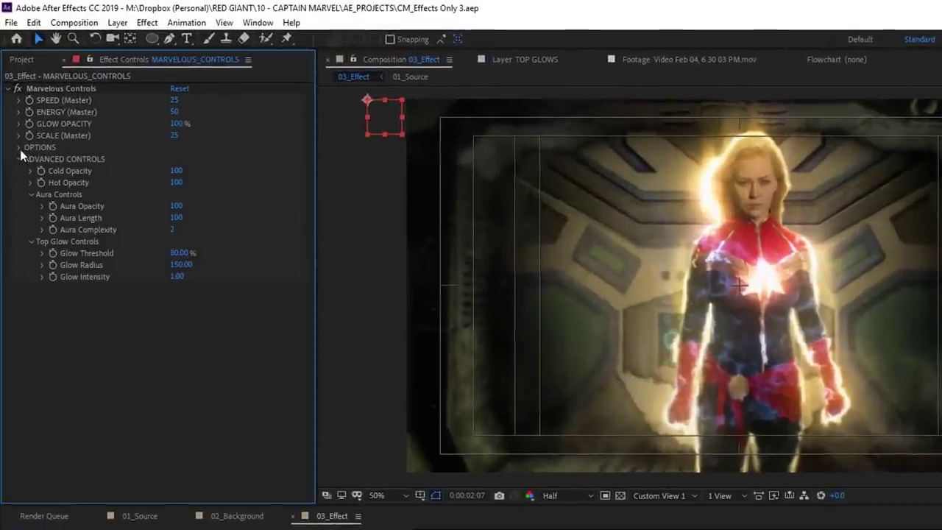
left_click(19, 147)
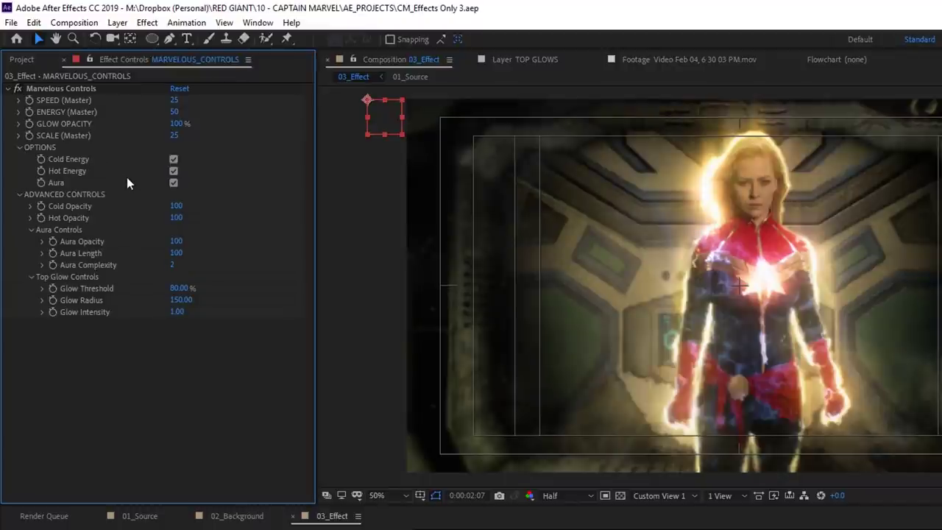
left_click(250, 156)
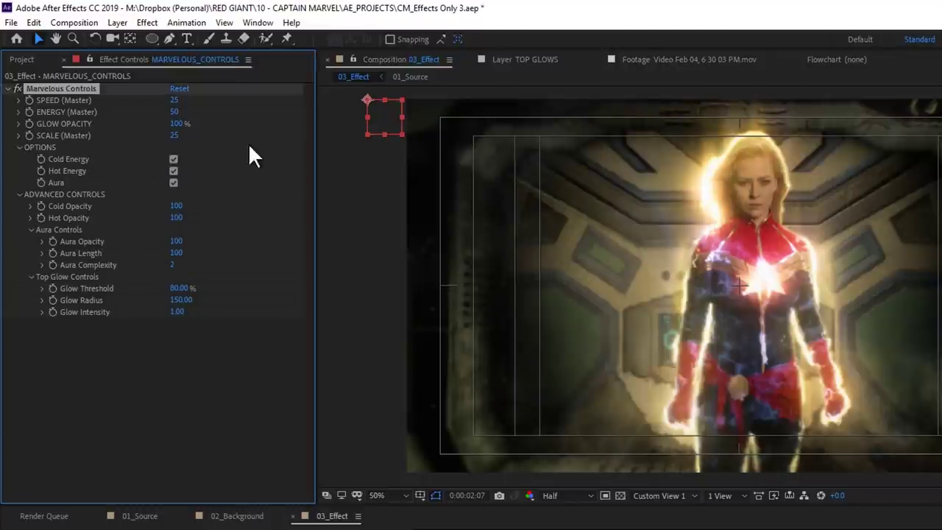
Step: Compare Cold Energy, Hot Energy and Aura, dim Cold opacity to 63, restore Aura at 100
left_click(174, 182)
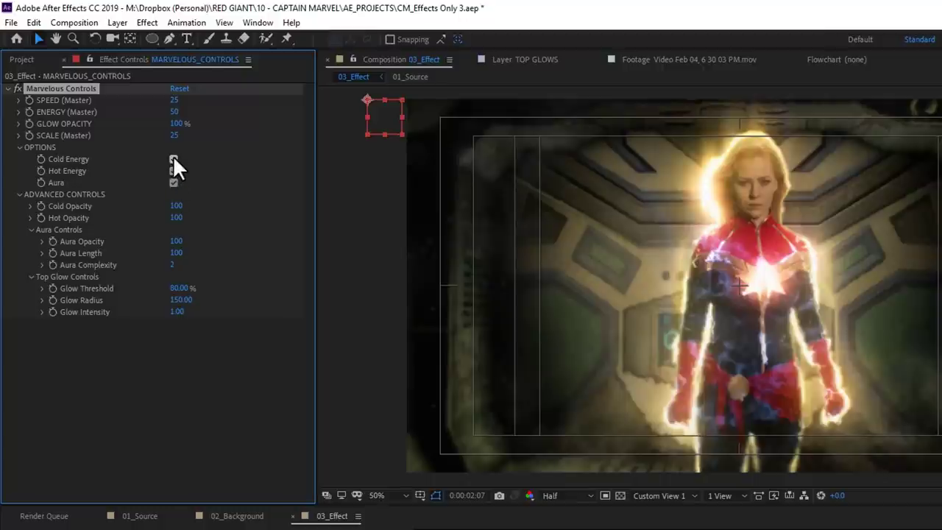
left_click(174, 158)
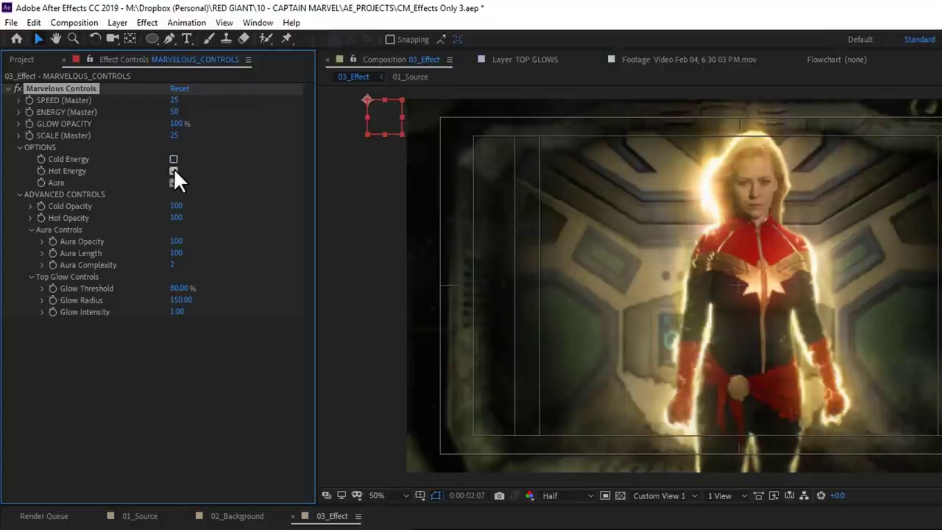
left_click(174, 169)
left_click(173, 182)
left_click(173, 169)
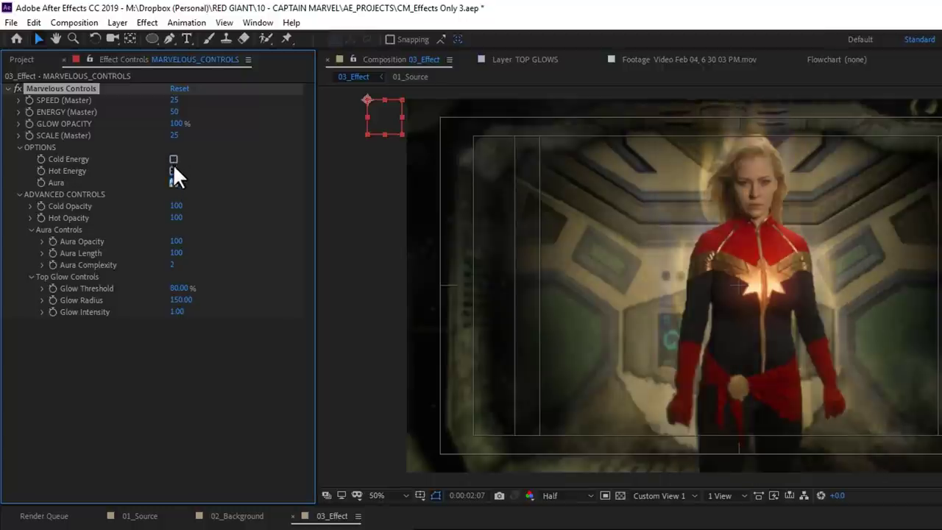
left_click(174, 159)
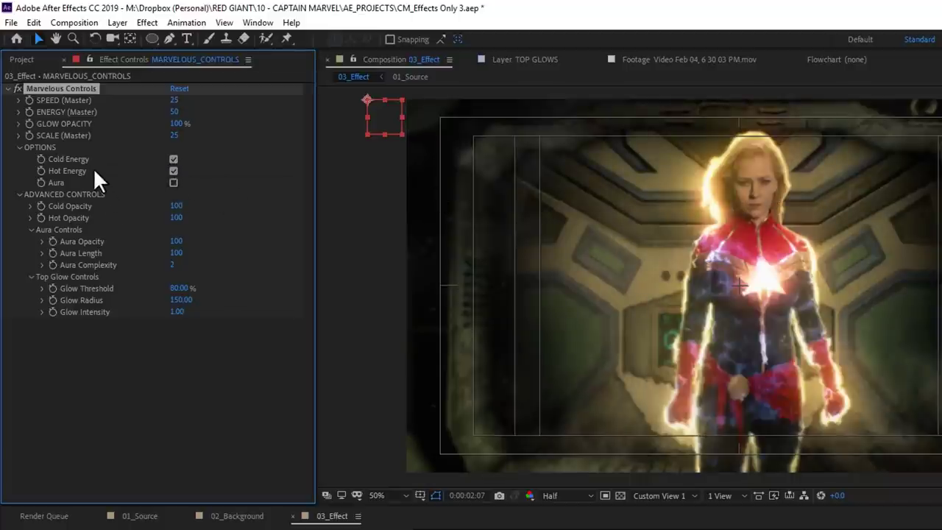
mouse_move(176, 206)
left_mouse_down()
mouse_move(148, 217)
mouse_move(181, 228)
mouse_move(148, 230)
mouse_move(192, 224)
left_mouse_up()
left_click(173, 183)
left_click_drag(174, 240, 184, 239)
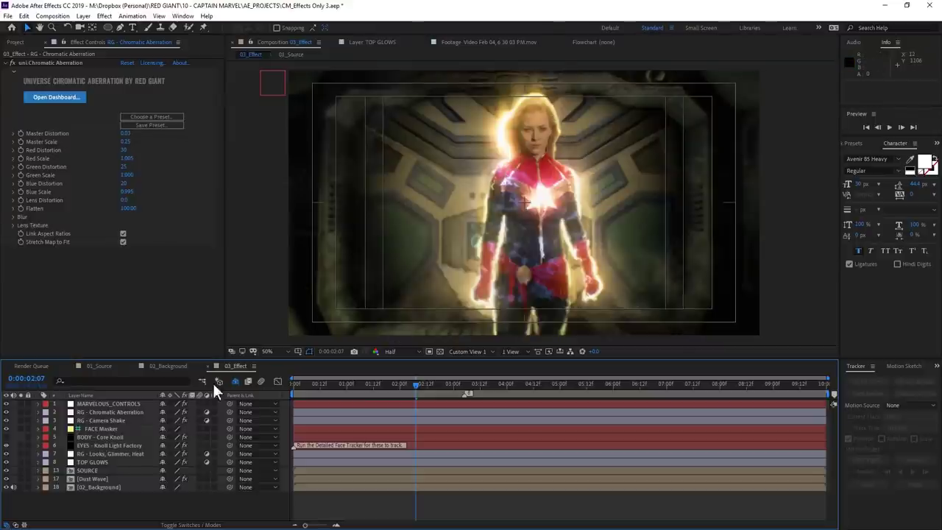
Step: Draw an ellipse mask on the SOURCE layer's face, set mode None, and choose a tracking method
left_click(96, 471)
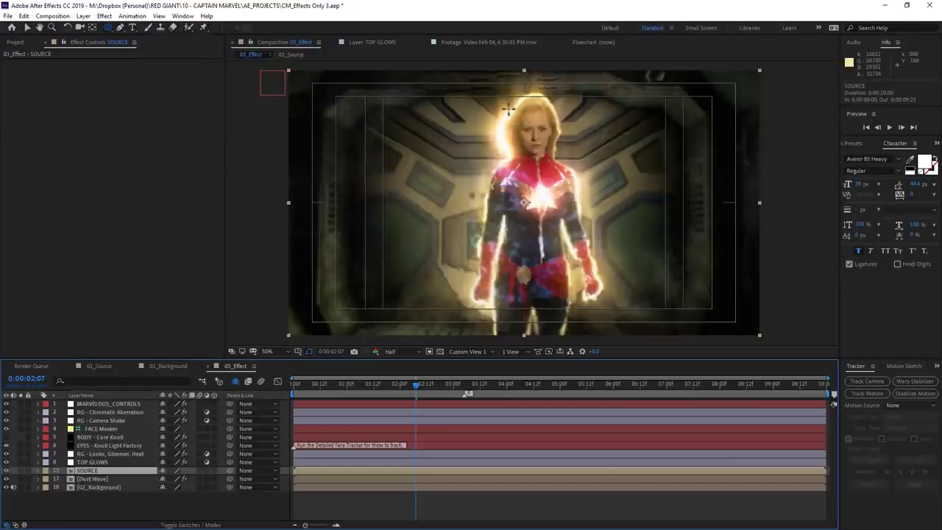
left_click_drag(513, 115, 559, 151)
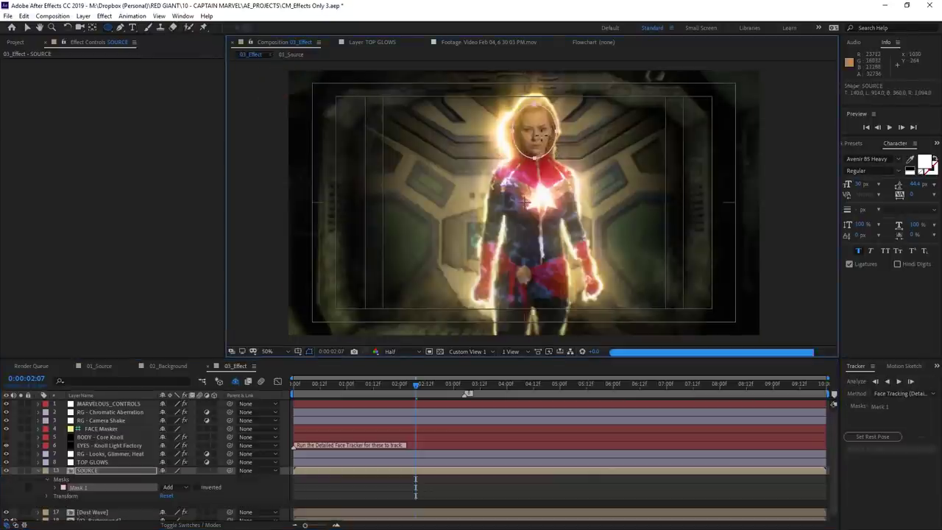
left_click(178, 488)
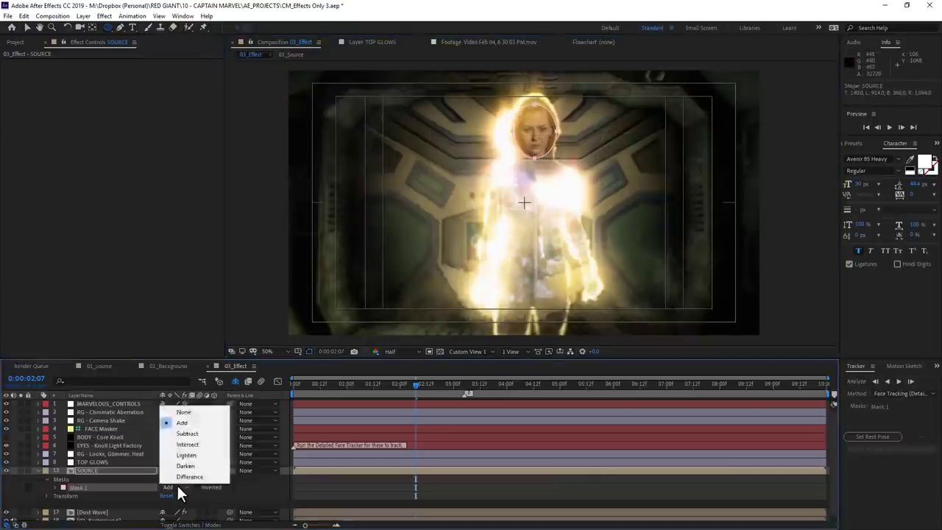
left_click(183, 412)
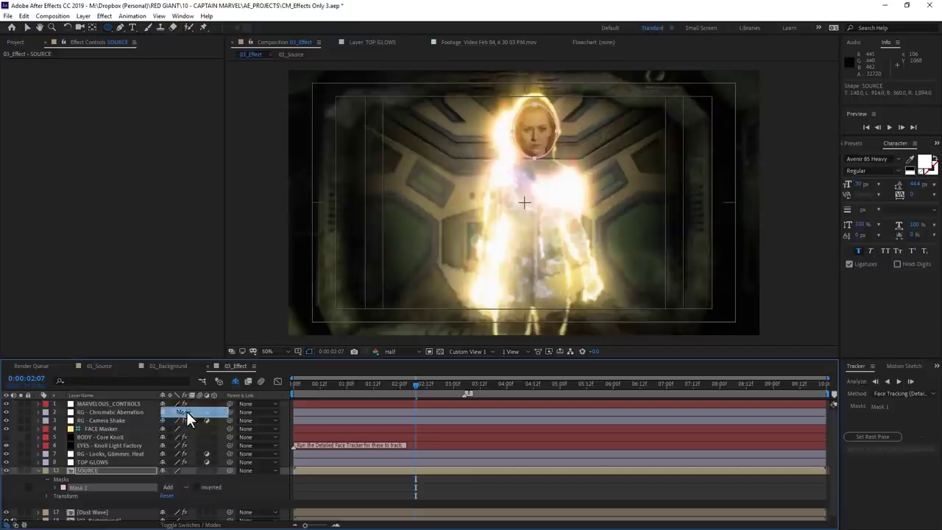
left_click(913, 395)
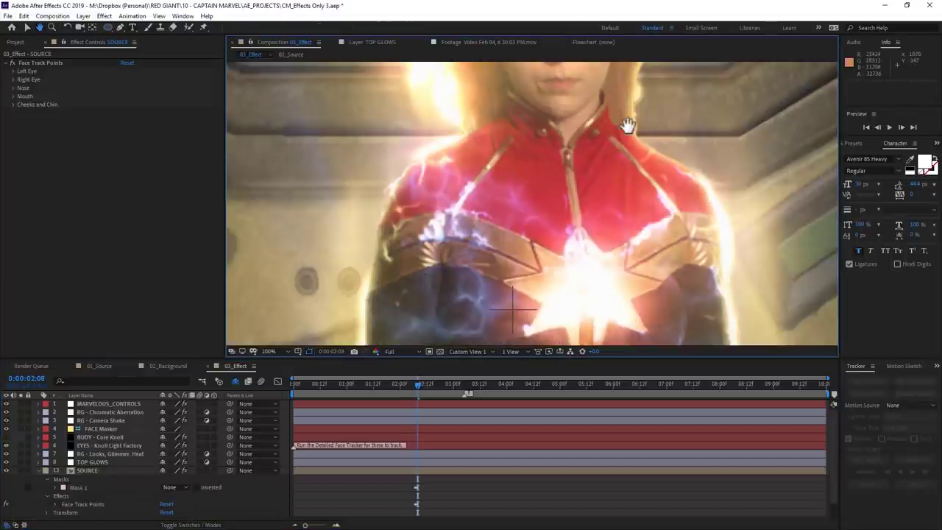
Step: Read the Creative COW try-catch expressions thread, then return and select the EYES Light Factory layer
key("q")
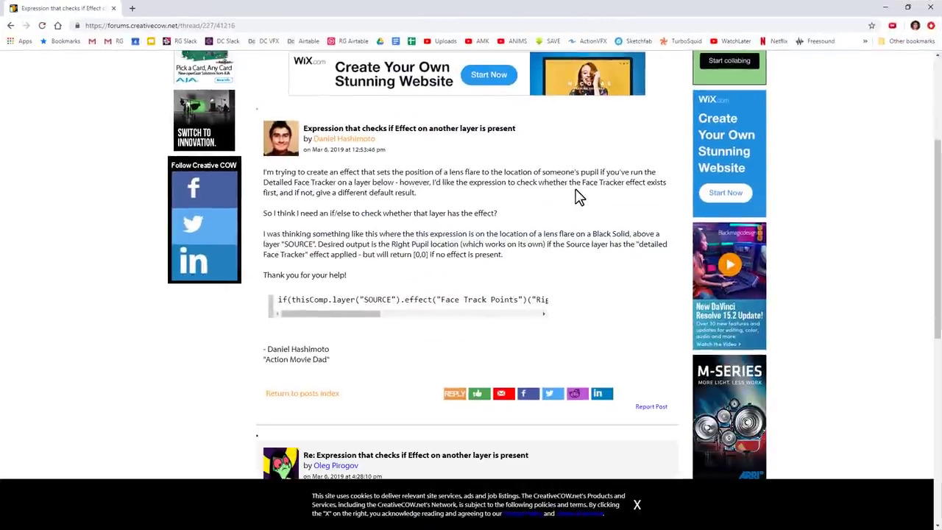
scroll(582, 198, "down", 3)
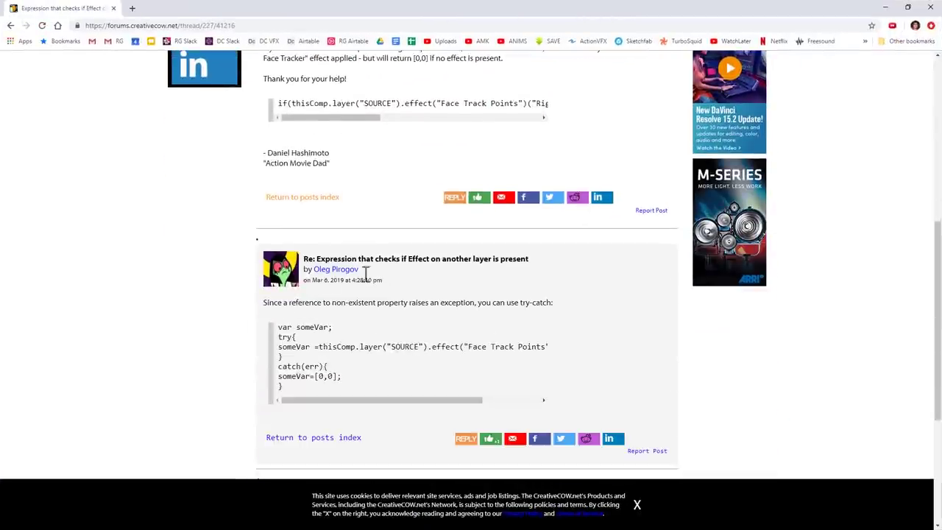
left_click_drag(314, 269, 410, 282)
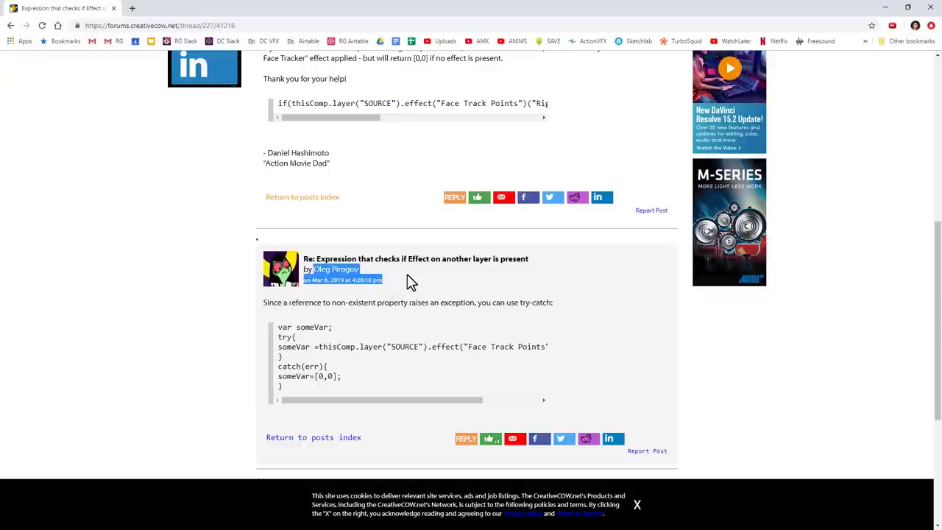
left_click(931, 7)
left_click(111, 445)
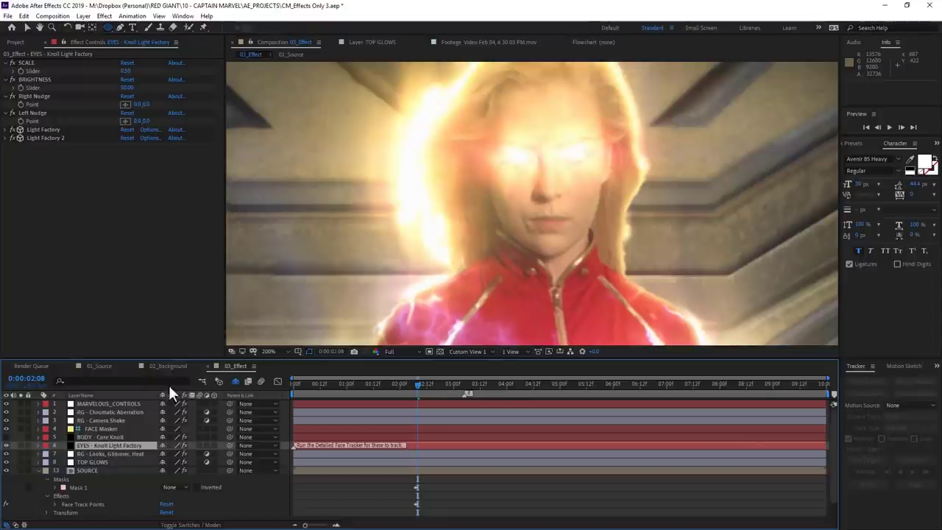
Step: Set the eye glow Scale to 1.00 and select the Right and Left Nudge effects
left_click(27, 62)
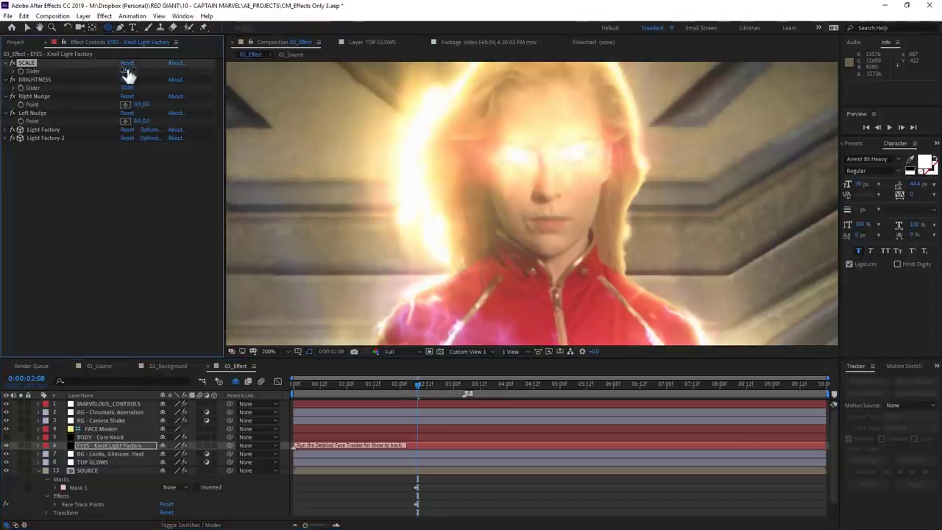
mouse_move(129, 74)
left_mouse_down()
mouse_move(152, 79)
mouse_move(117, 94)
left_mouse_up()
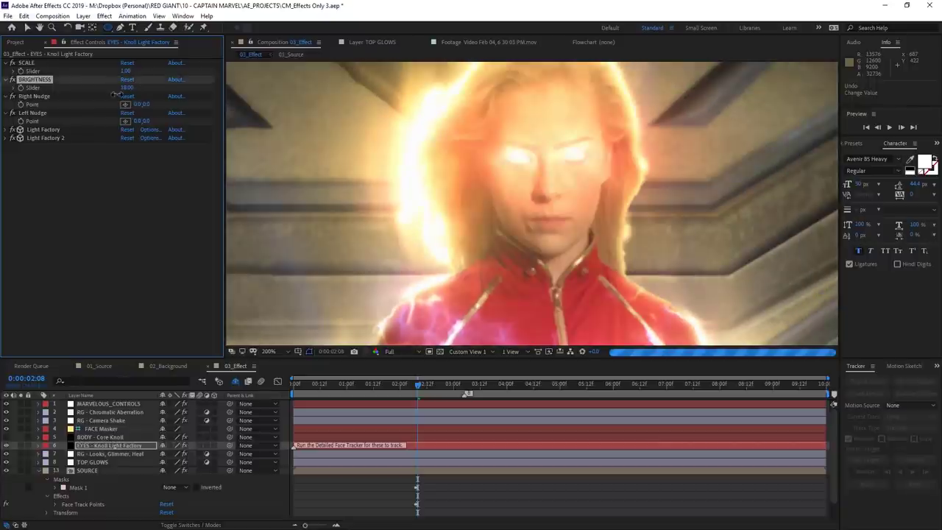
left_click(116, 94)
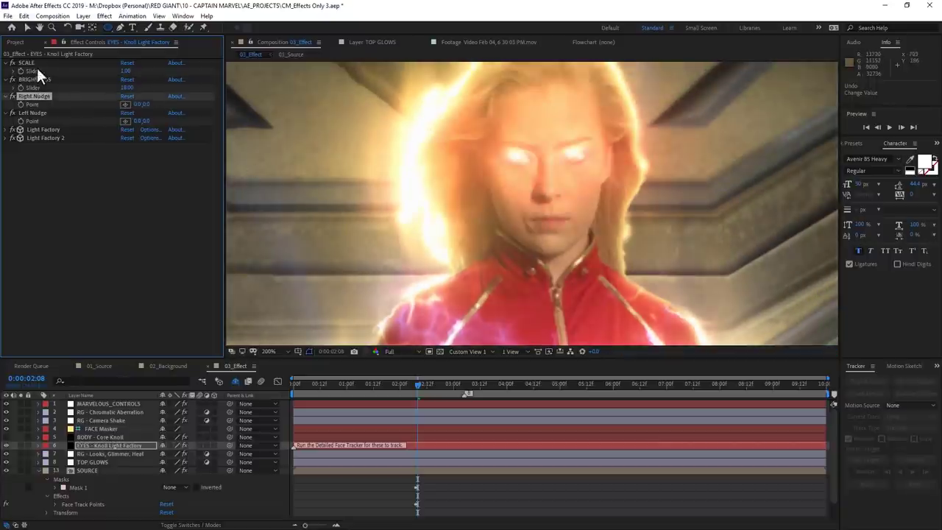
left_click(37, 112)
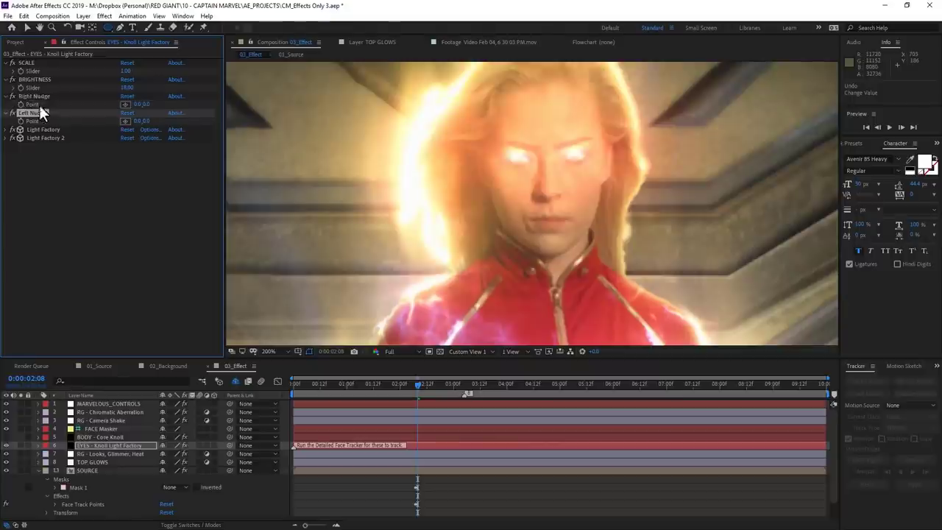
left_click(43, 97)
left_click(39, 114)
Step: Make Light Source Location follow Right Pupil plus Right Nudge, and enter both nudge points
key("e")
key("e")
left_click(353, 471)
left_click(558, 485)
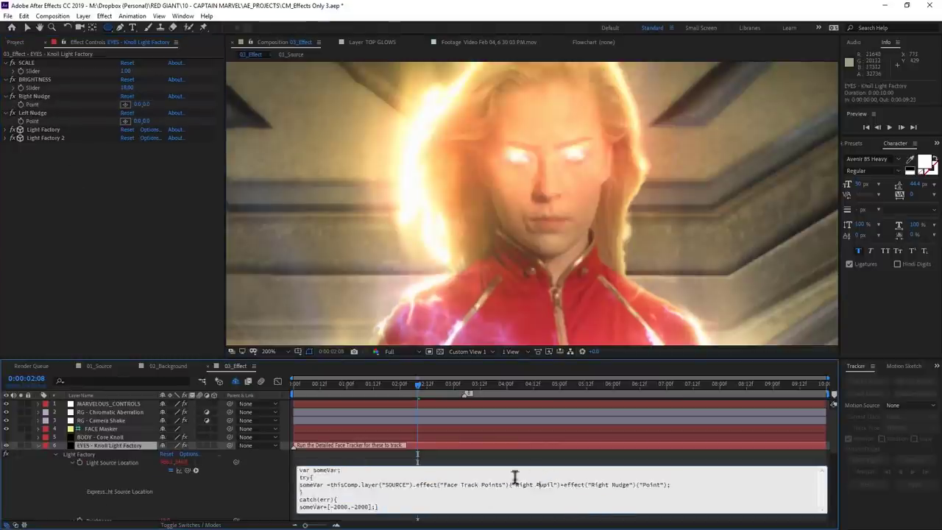
key("shift+Home")
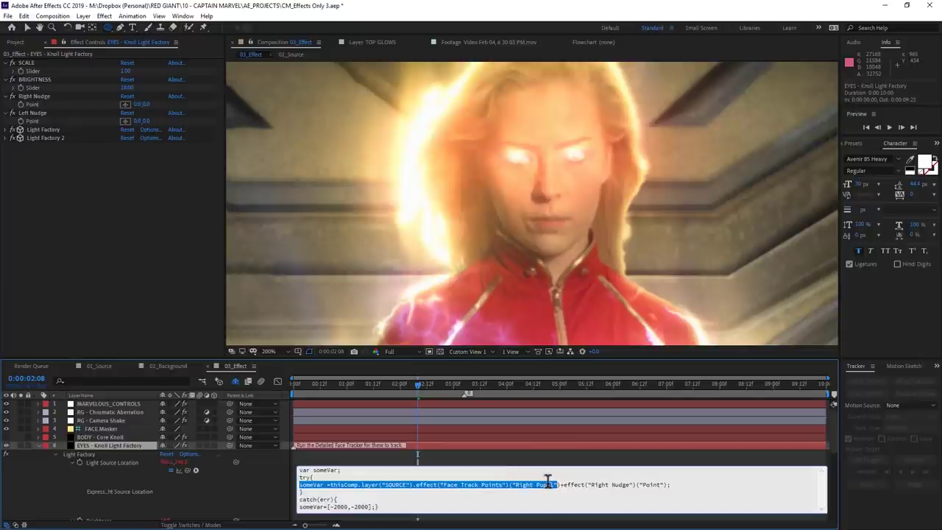
left_click(137, 105)
left_click(152, 104)
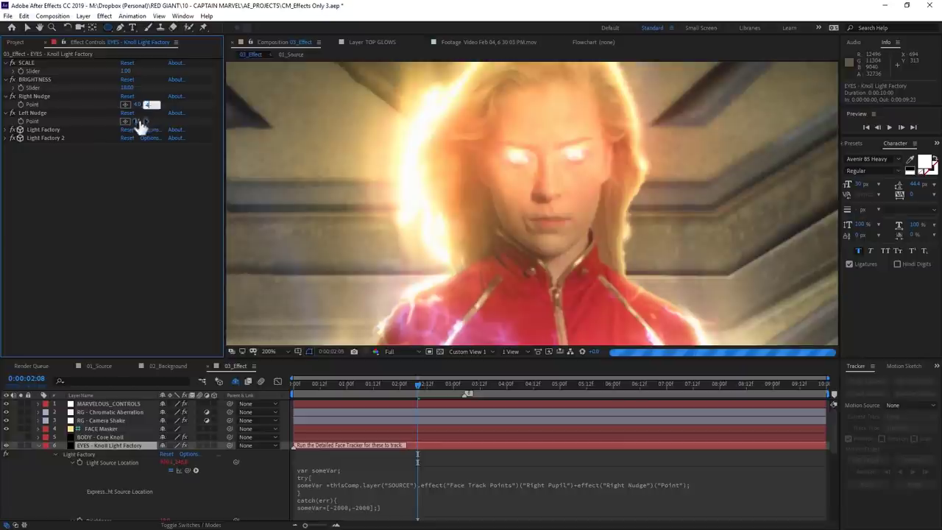
left_click(150, 121)
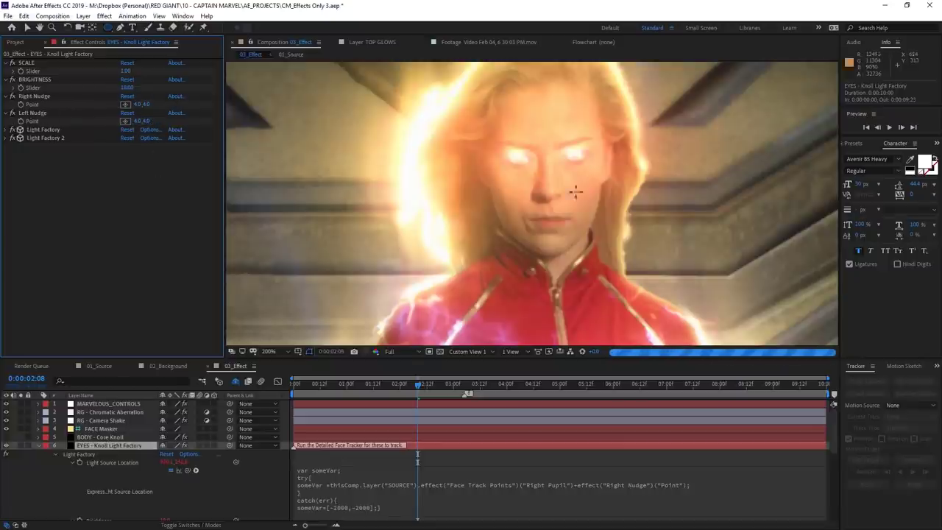
key("comma")
key("comma")
key("comma")
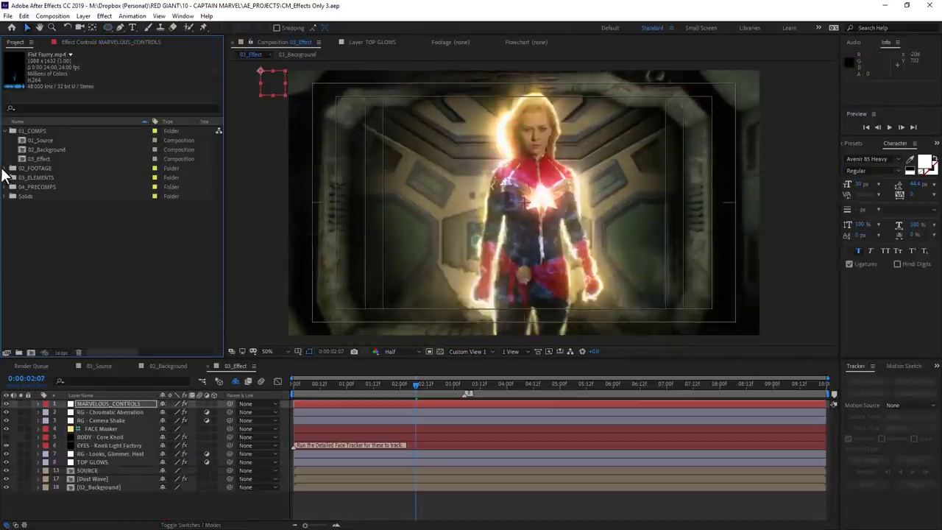
Step: Place Fist Flurry.mp4 from the footage folder into the comp with Add blending mode
left_click(5, 169)
left_click(43, 177)
mouse_move(43, 187)
left_mouse_down()
mouse_move(340, 237)
mouse_move(594, 237)
left_mouse_up()
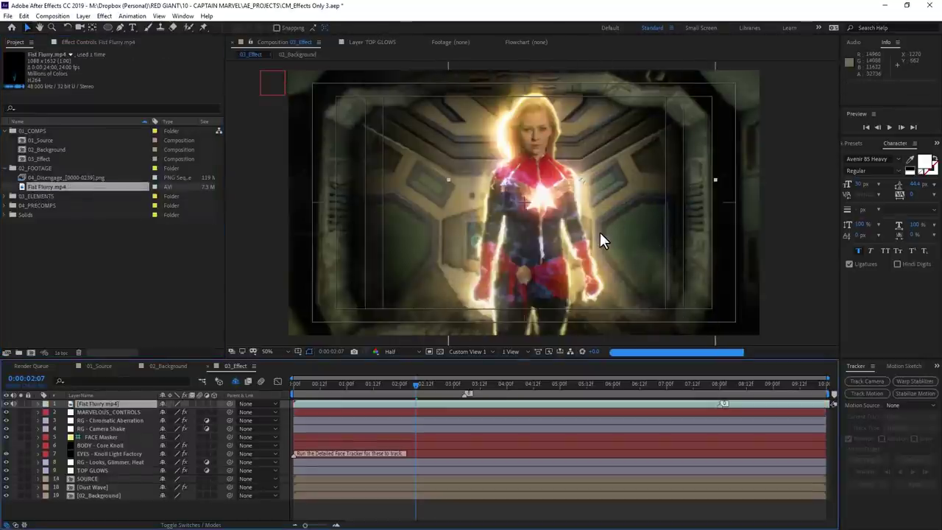
right_click(600, 235)
mouse_move(663, 359)
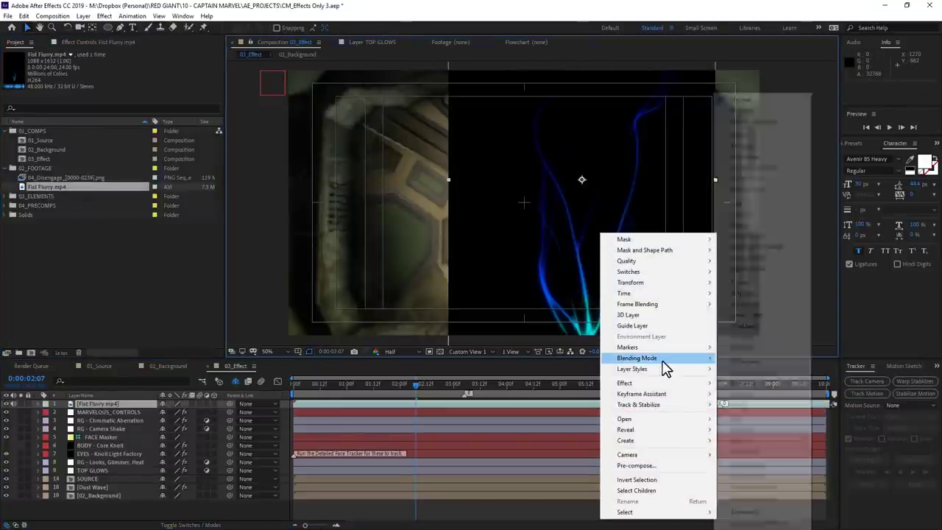
left_click(769, 204)
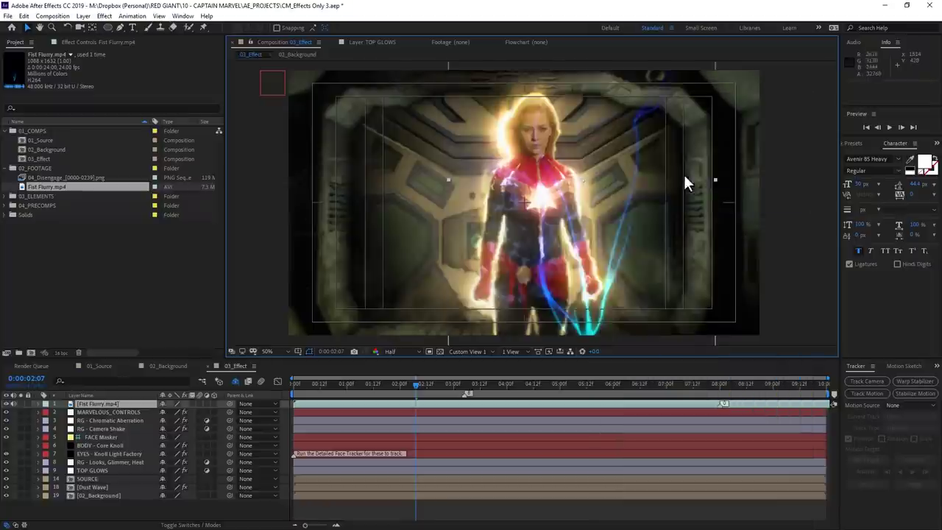
Step: Scale the Fist Flurry layer down, move its anchor to the energy's base, and position it to her right
key("s")
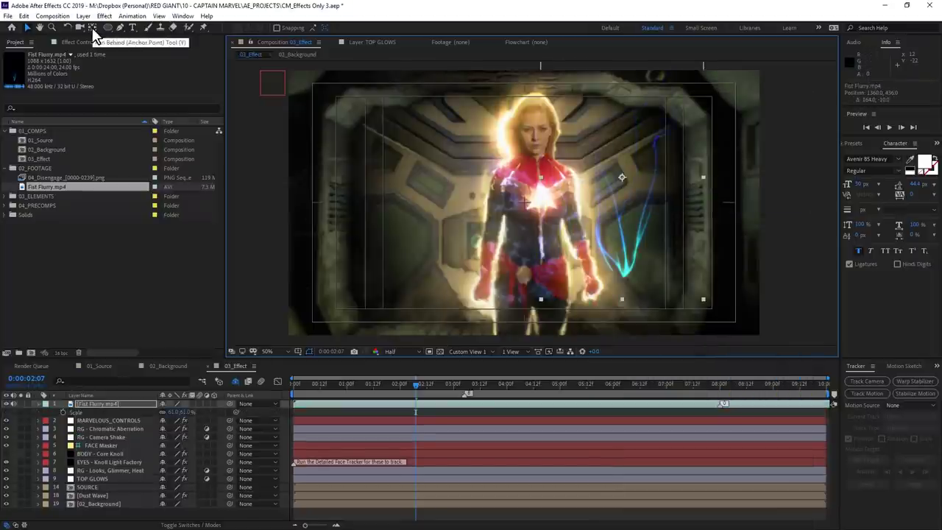
left_click(92, 27)
left_click_drag(622, 178, 630, 270)
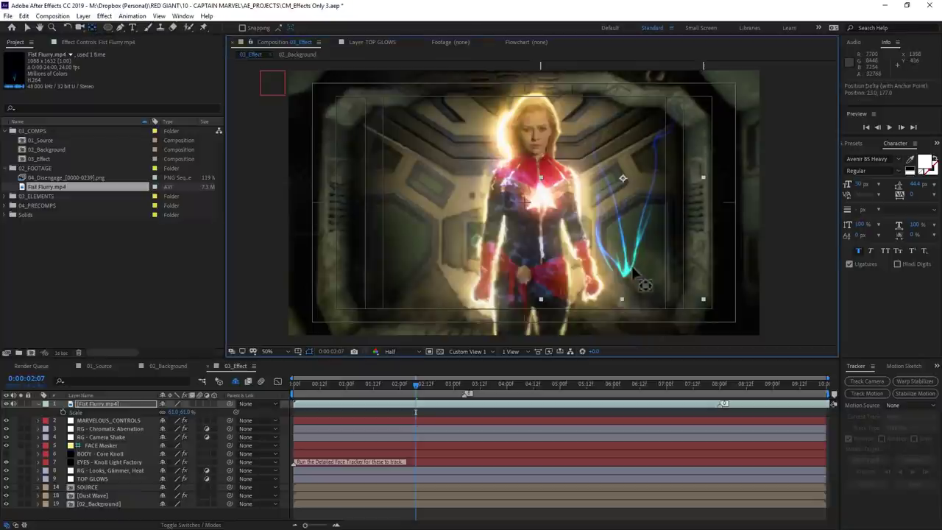
key("v")
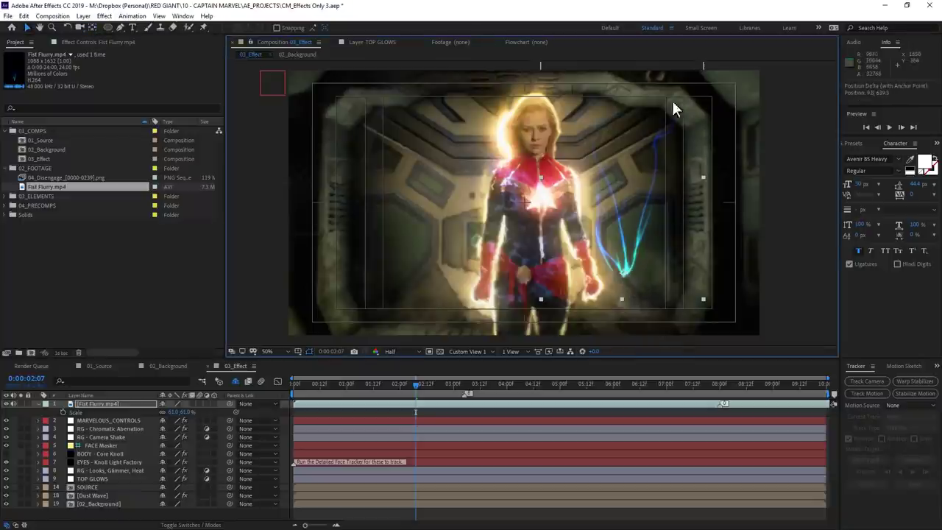
mouse_move(672, 98)
left_mouse_down()
mouse_move(675, 78)
mouse_move(639, 232)
left_mouse_up()
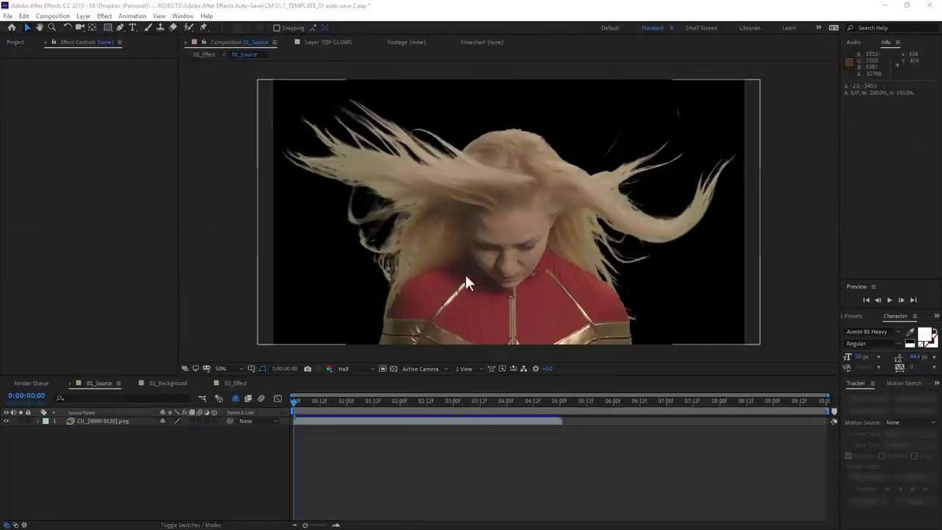
Step: In 02_Background, scale the Bay Doors Lit and Unlit layers to about 193% and move them down
left_click_drag(338, 401, 534, 400)
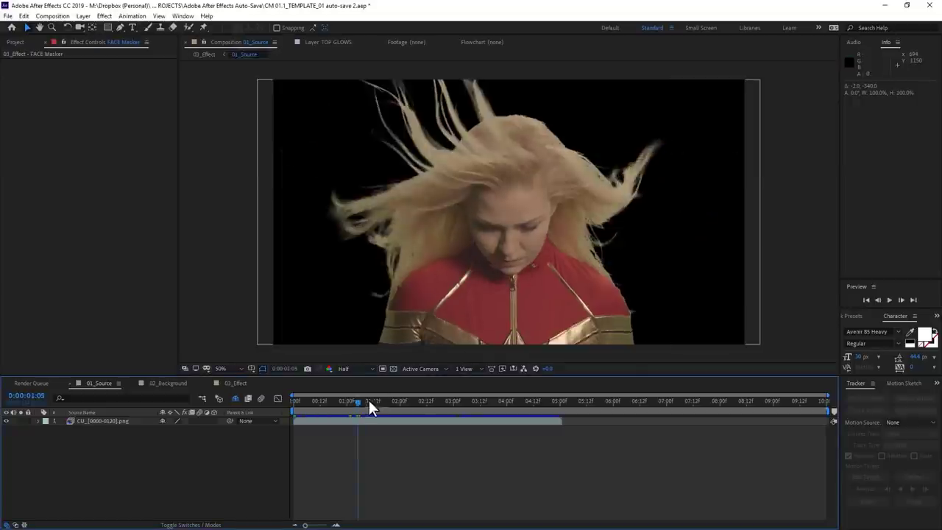
left_click(372, 402)
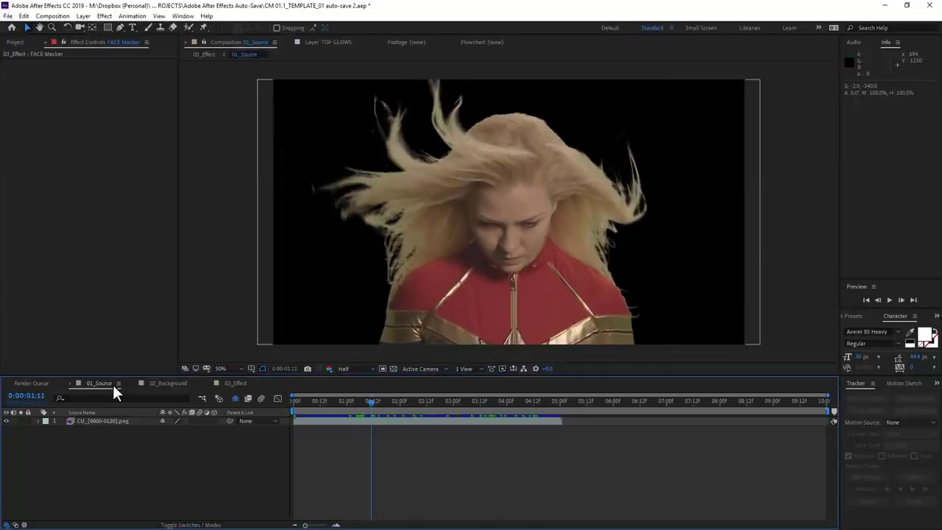
left_click(168, 384)
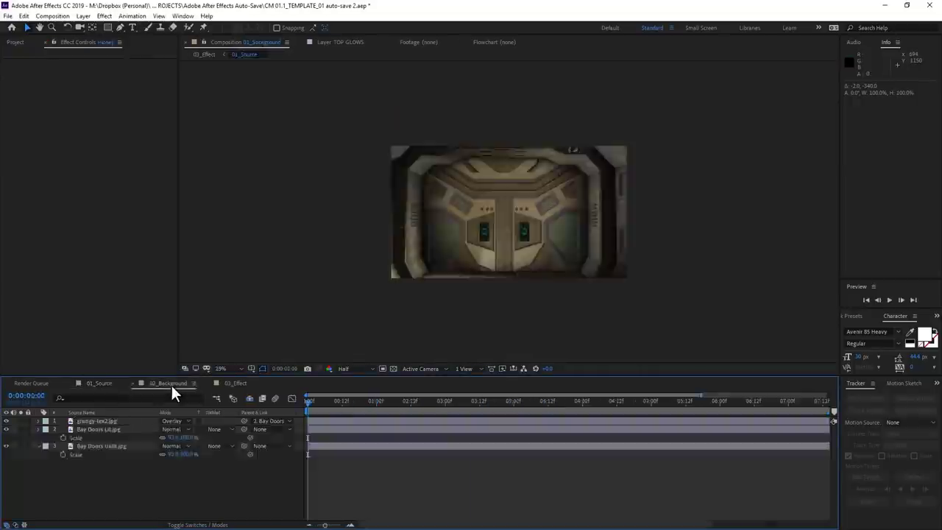
left_click(122, 430)
left_click(125, 445, "shift")
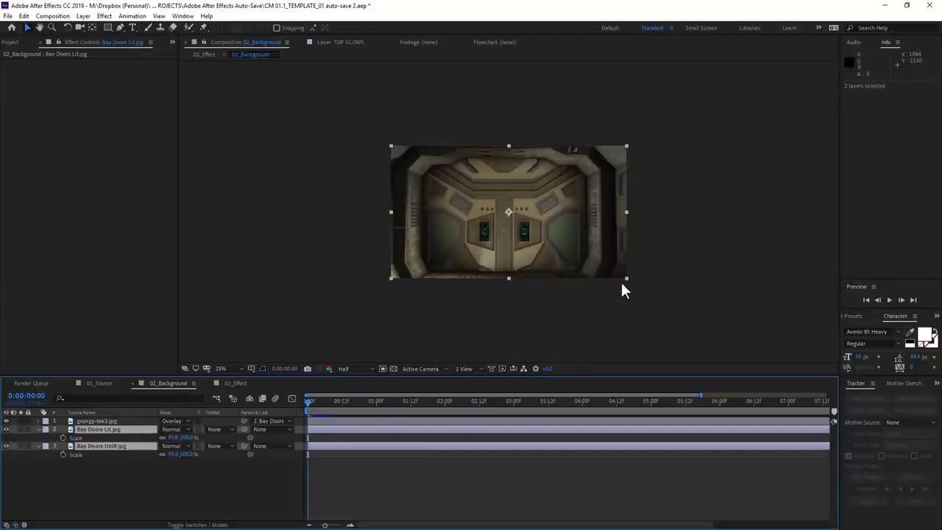
mouse_move(627, 278)
left_mouse_down()
mouse_move(779, 430)
mouse_move(751, 396)
left_mouse_up()
mouse_move(473, 149)
left_mouse_down()
mouse_move(472, 194)
mouse_move(464, 214)
mouse_move(447, 207)
left_mouse_up()
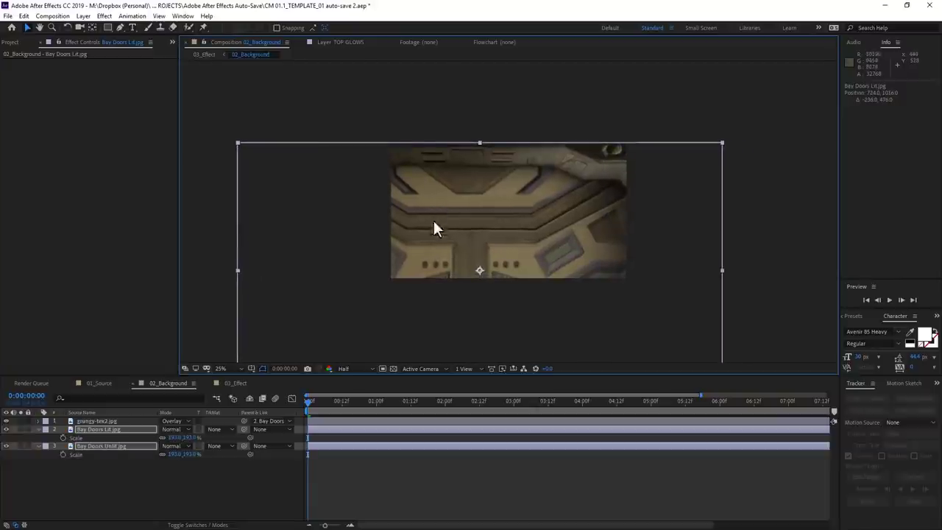
Step: At 0:00:04:01, drag the FACE Masker's Face Mask path down onto her face and preview
left_click(235, 382)
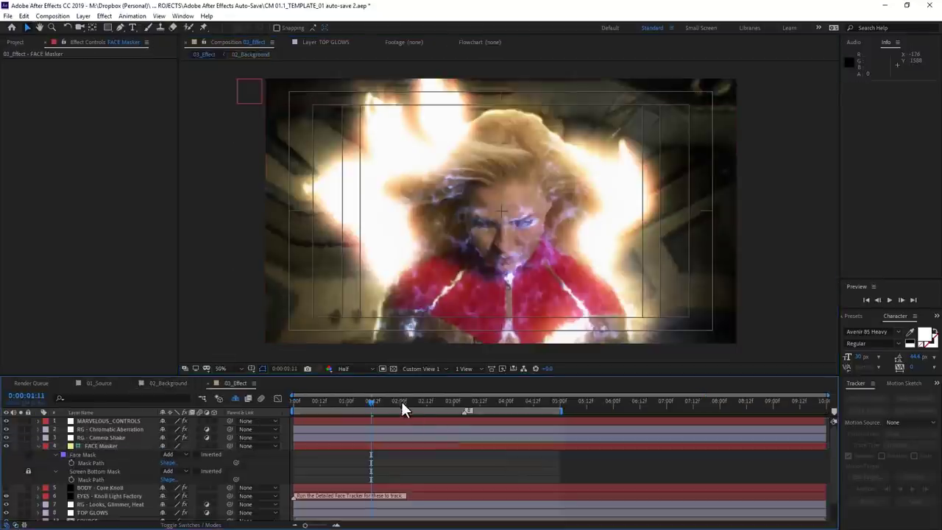
left_click(508, 402)
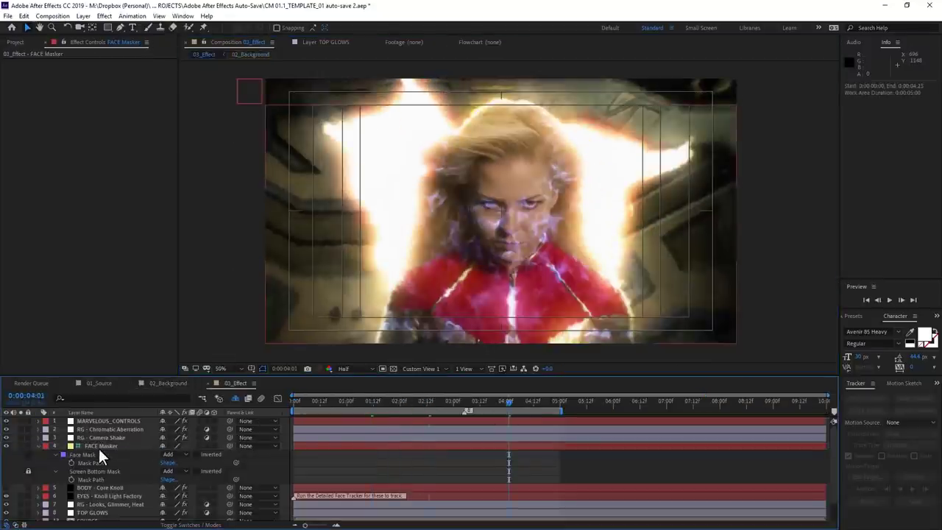
left_click(98, 446)
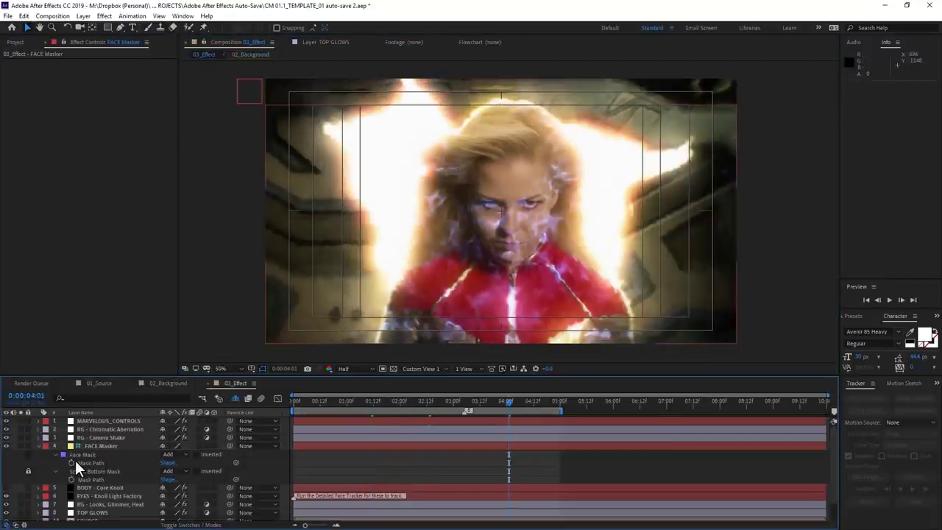
left_click(83, 462)
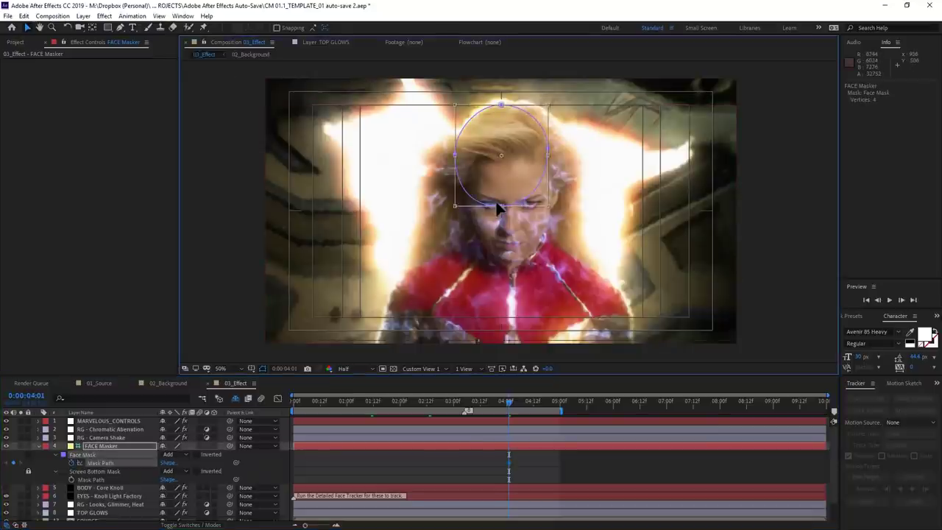
left_click_drag(498, 210, 508, 277)
double_click(513, 171)
key("Return")
key("space")
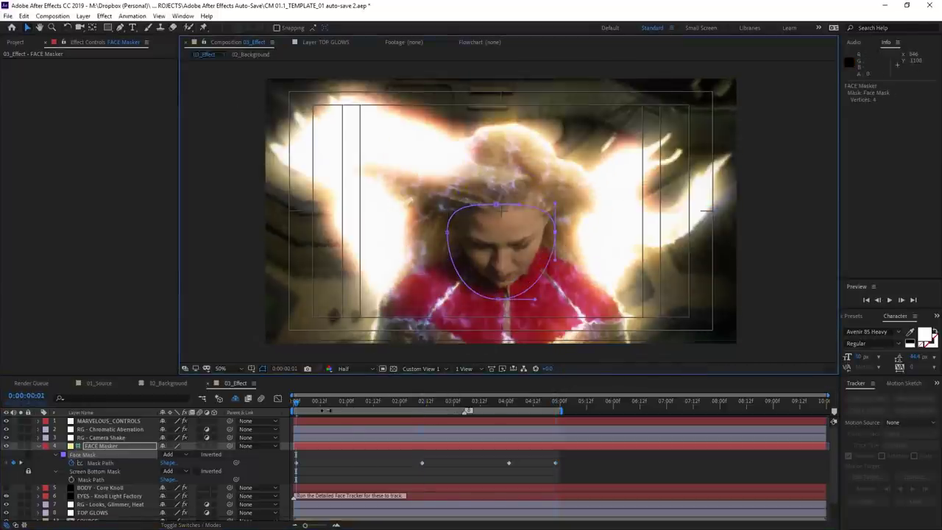
left_click(107, 420)
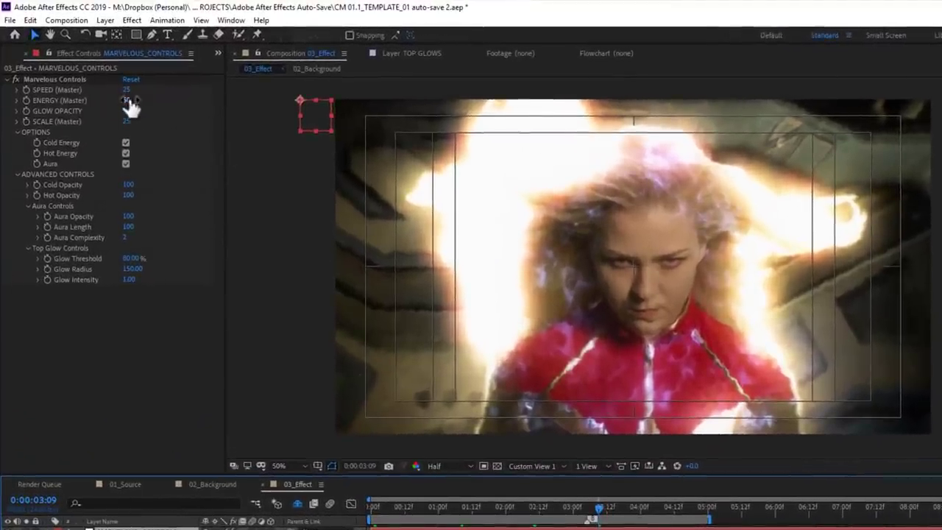
Step: Set ENERGY to 34, Hot Opacity to 67 and SCALE to 45, then preview from 0:00:02:03
left_click_drag(130, 108, 131, 109)
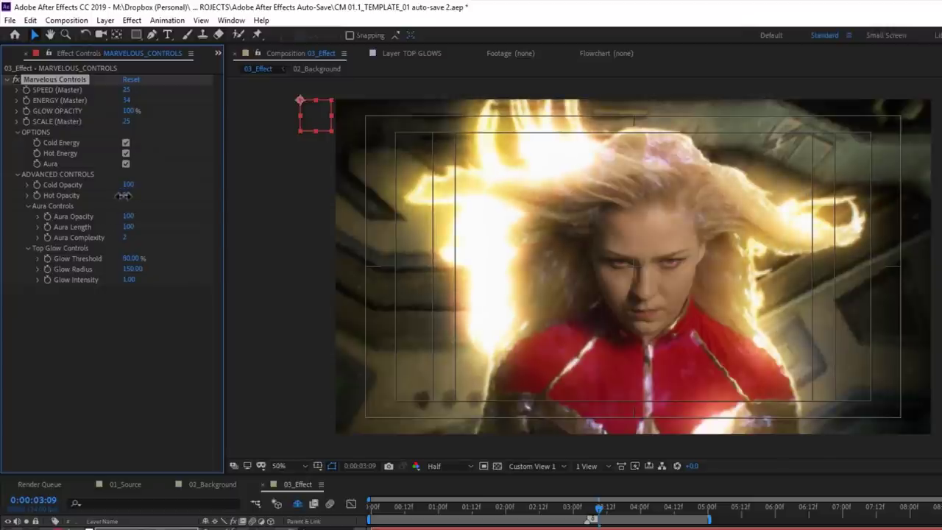
left_click_drag(123, 195, 112, 199)
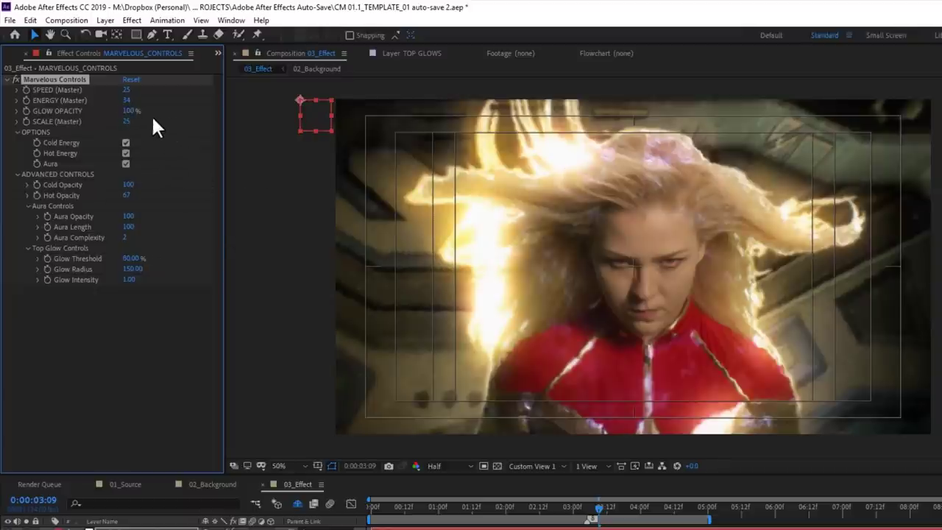
left_click_drag(131, 122, 138, 122)
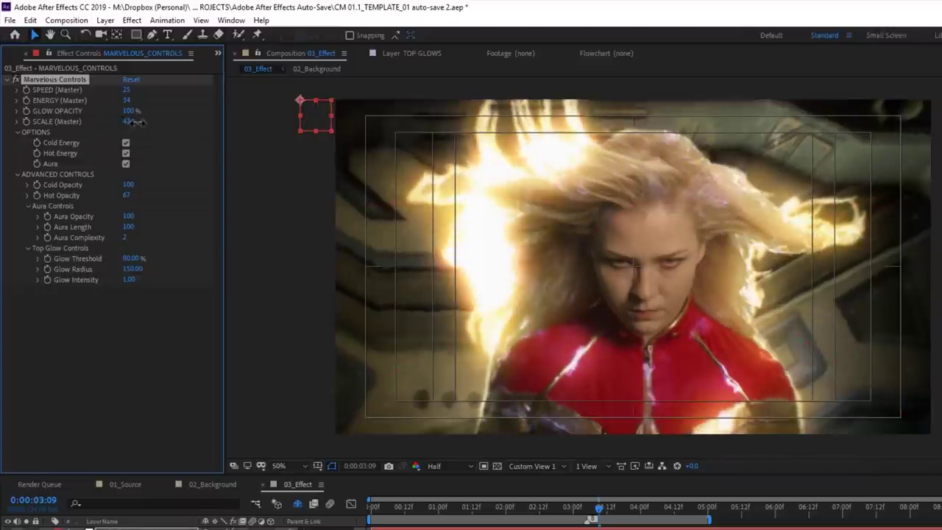
left_click_drag(138, 122, 138, 123)
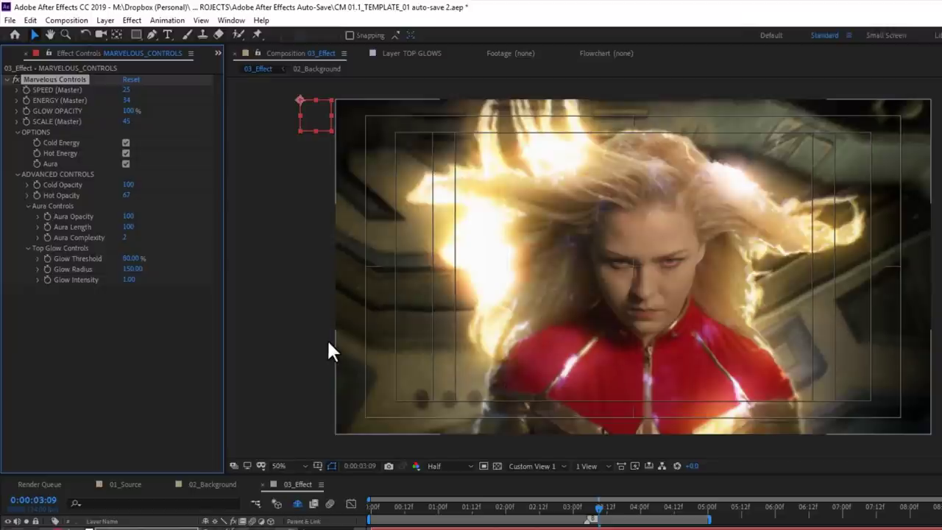
left_click(514, 508)
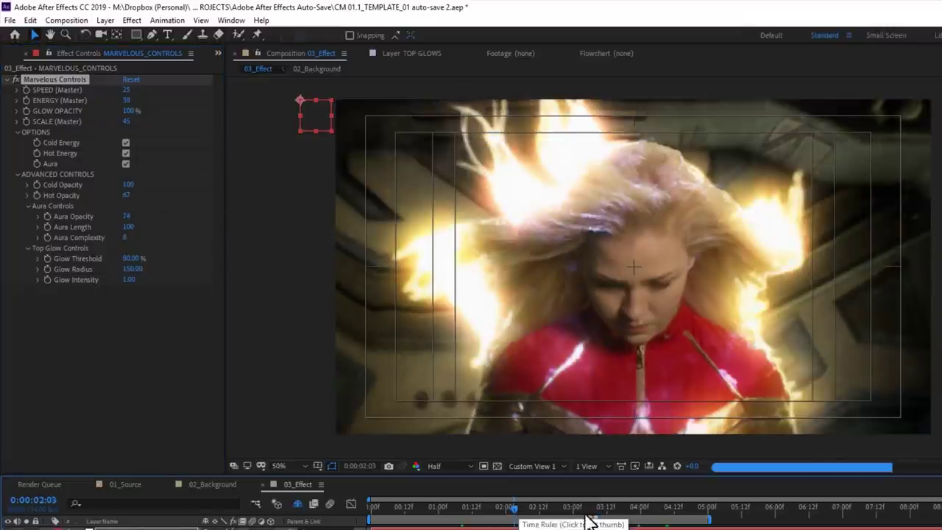
key("space")
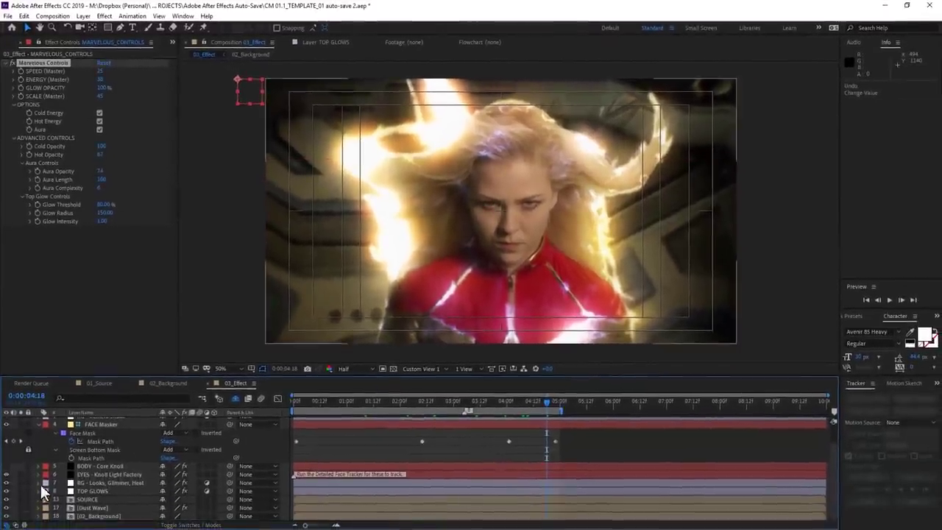
Step: Solo EYES and SOURCE, then draw an oval mask around her face with mode None
left_click(20, 475)
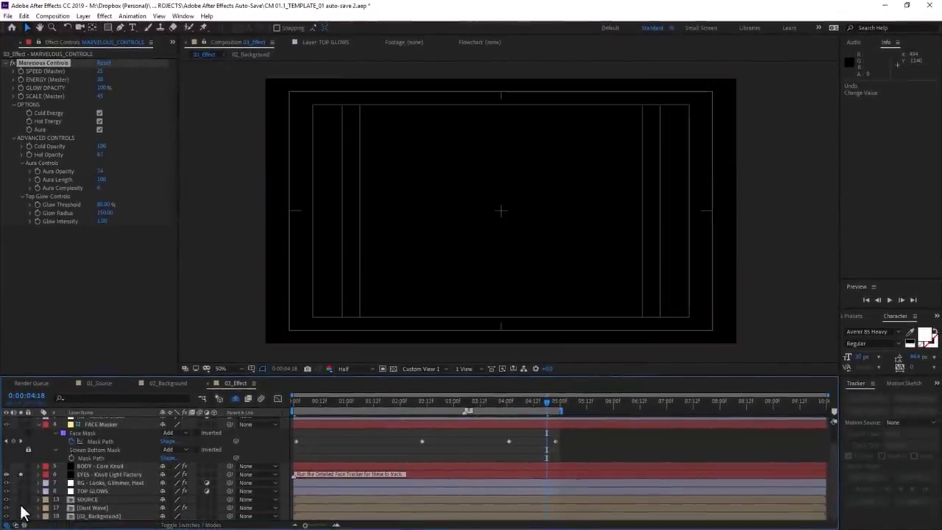
left_click(20, 500)
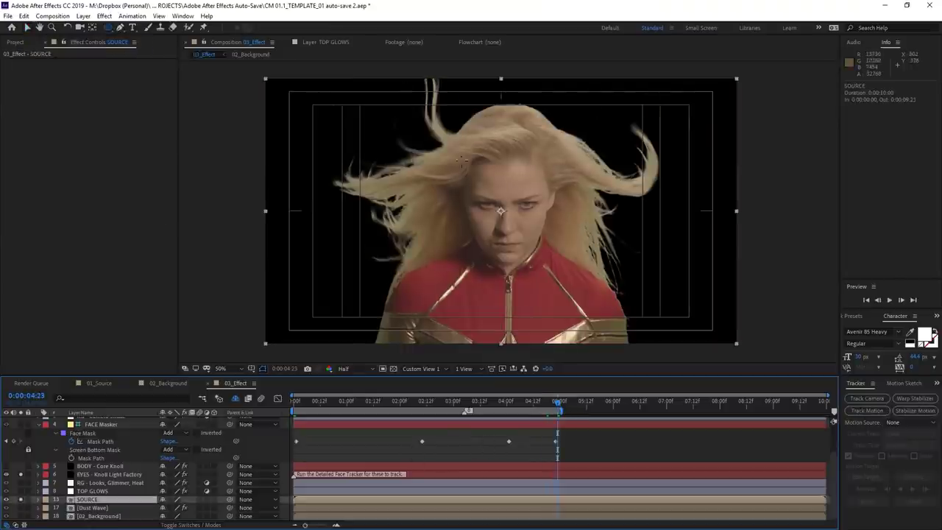
left_click_drag(461, 153, 553, 262)
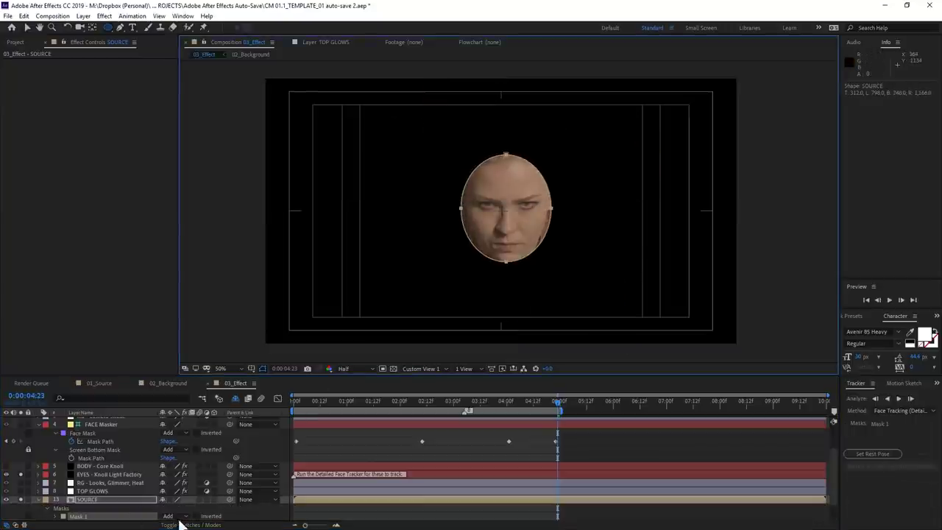
left_click(169, 516)
left_click(183, 441)
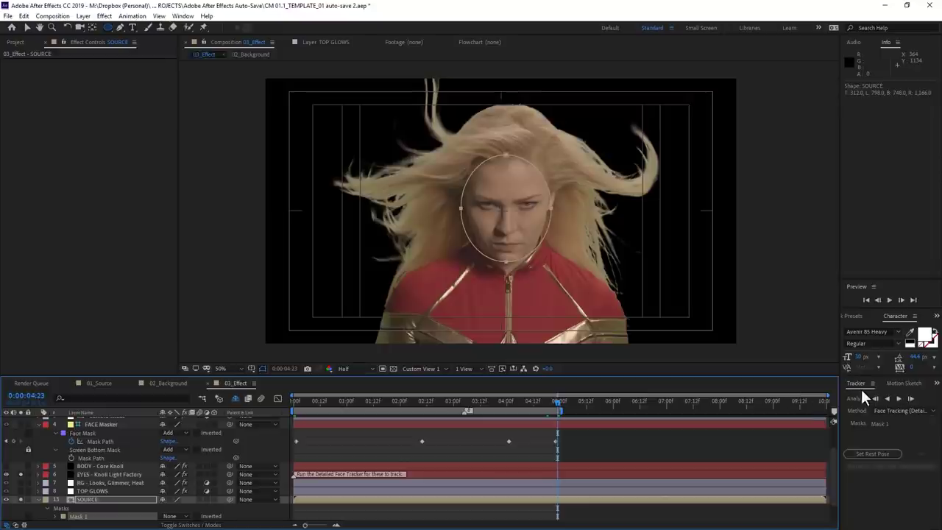
Step: Track the face mask backward using Face Tracking (Detailed Features)
left_click(910, 413)
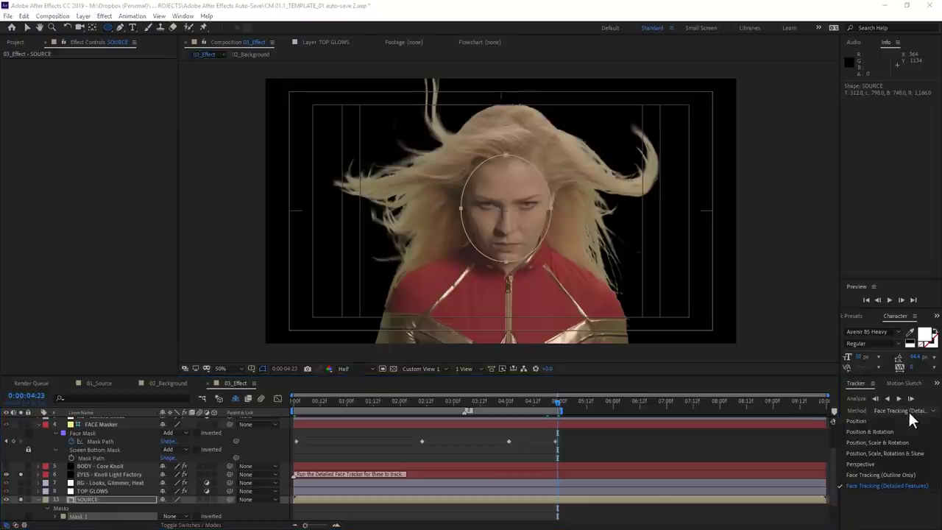
left_click(894, 486)
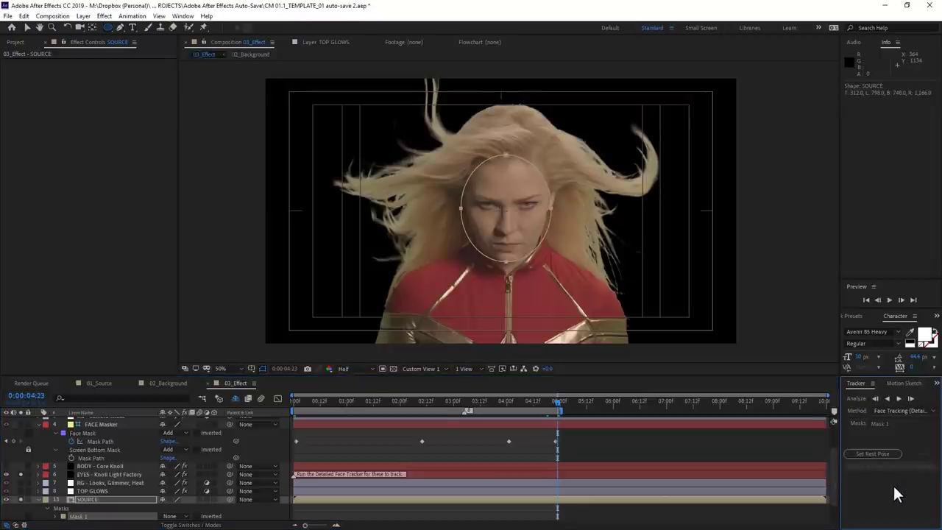
left_click(888, 400)
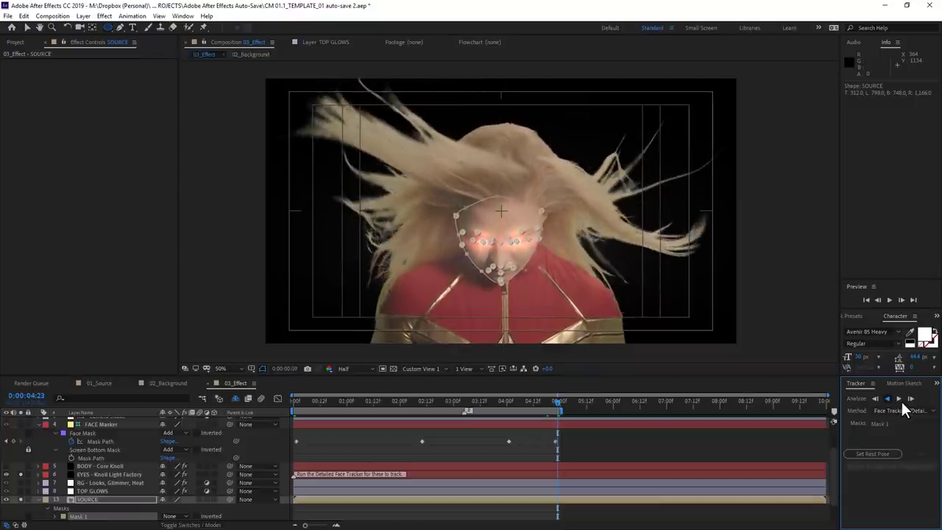
Step: Reveal SOURCE's face track keyframes and delete the eyebrow and inner eye point keyframes
left_click(130, 477)
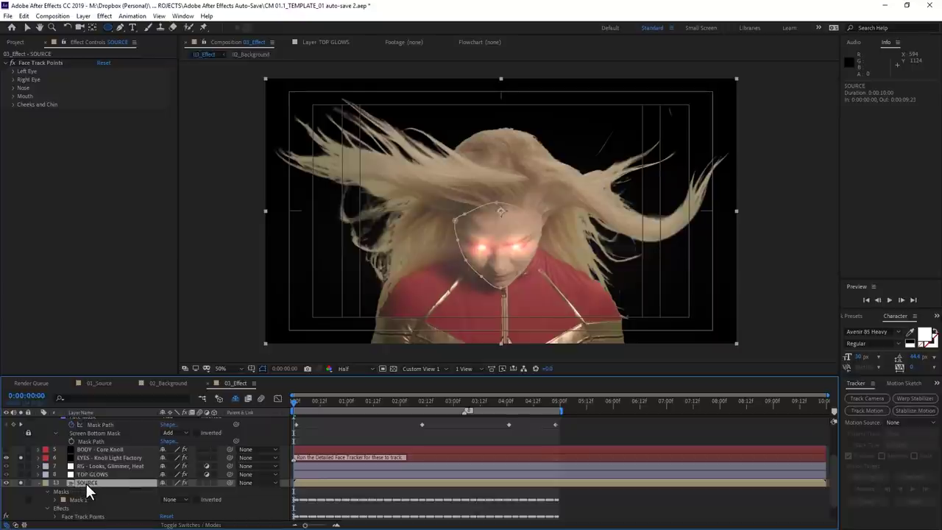
key("u")
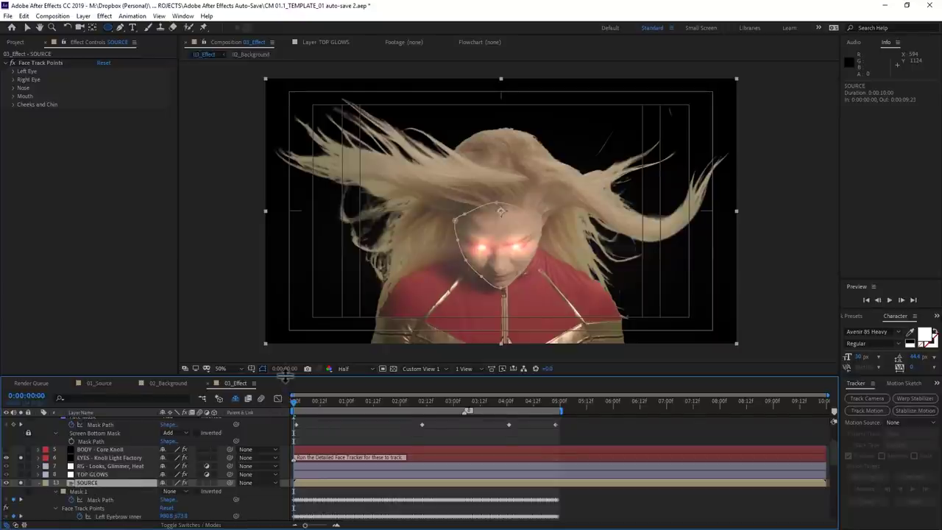
left_click_drag(287, 377, 309, 144)
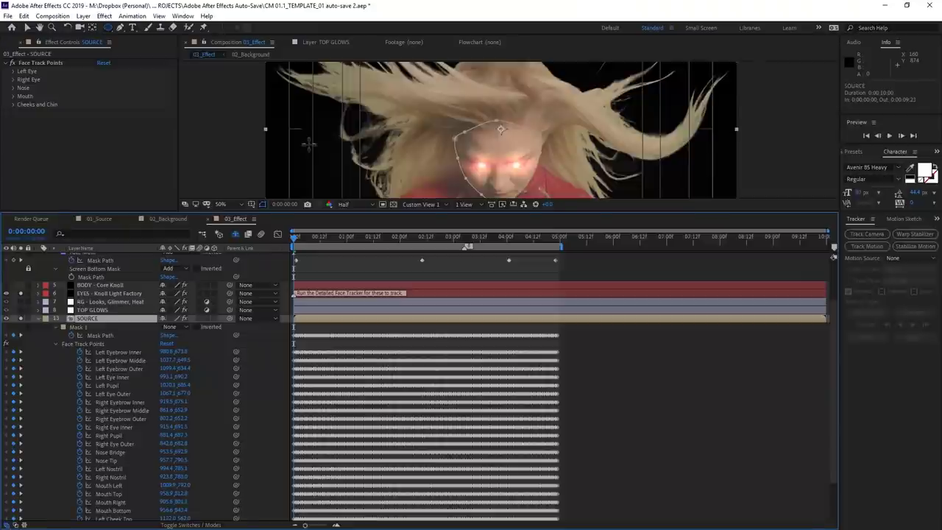
left_click_drag(309, 213, 309, 146)
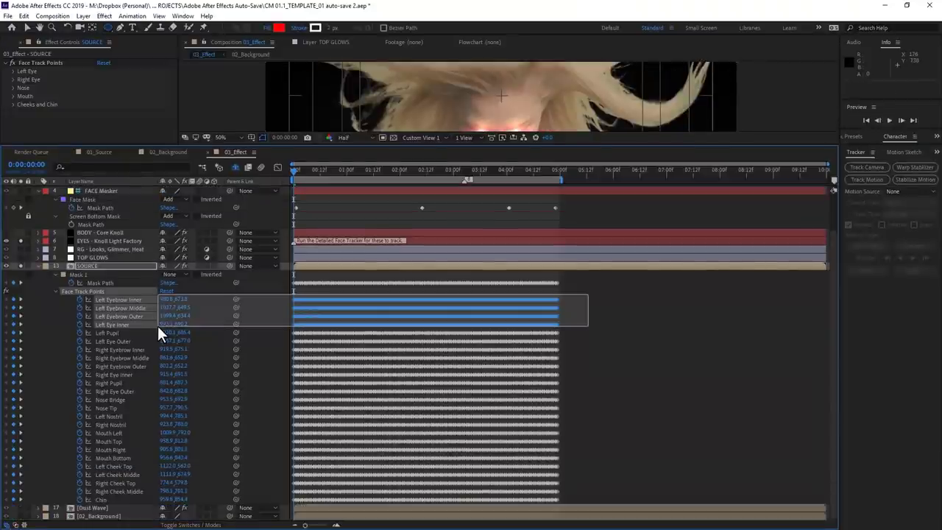
left_click_drag(157, 324, 118, 298)
key("Delete")
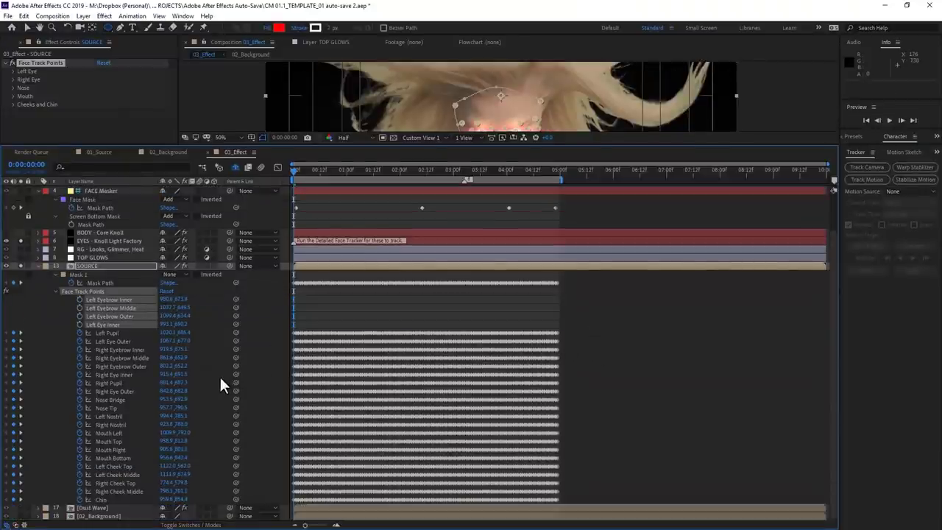
Step: Delete the remaining non-pupil face point keyframes, keeping only Left and Right Pupil
left_click_drag(567, 339, 218, 374)
key("Delete")
left_click_drag(568, 390, 270, 514)
key("Delete")
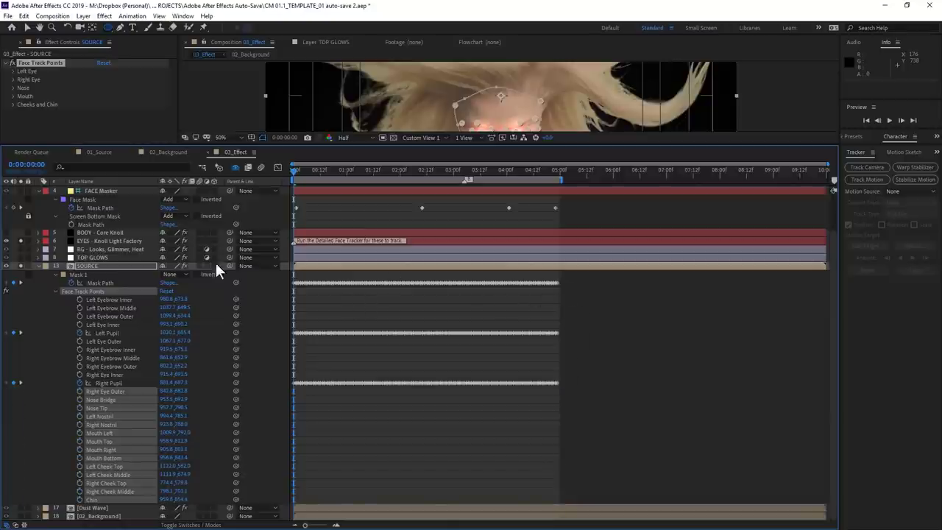
left_click(104, 275)
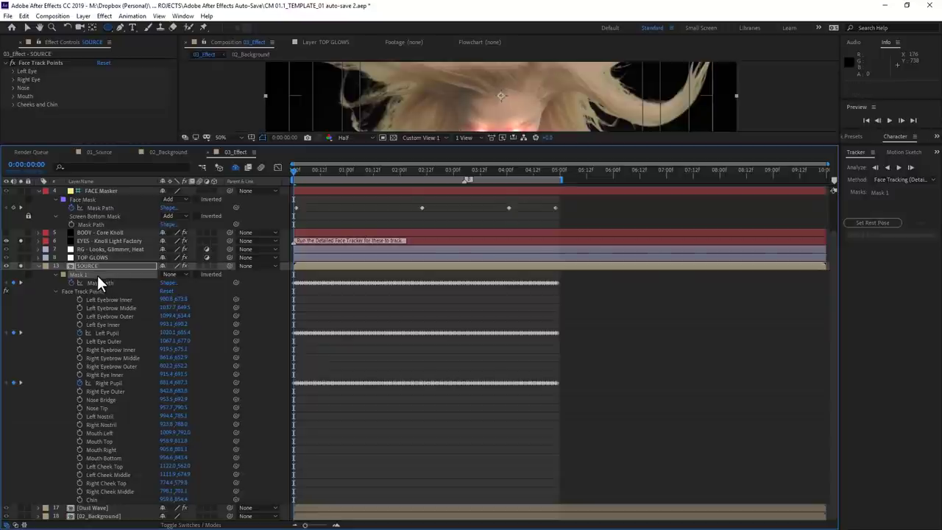
scroll(97, 276, "up", 1)
left_click_drag(446, 401, 557, 422)
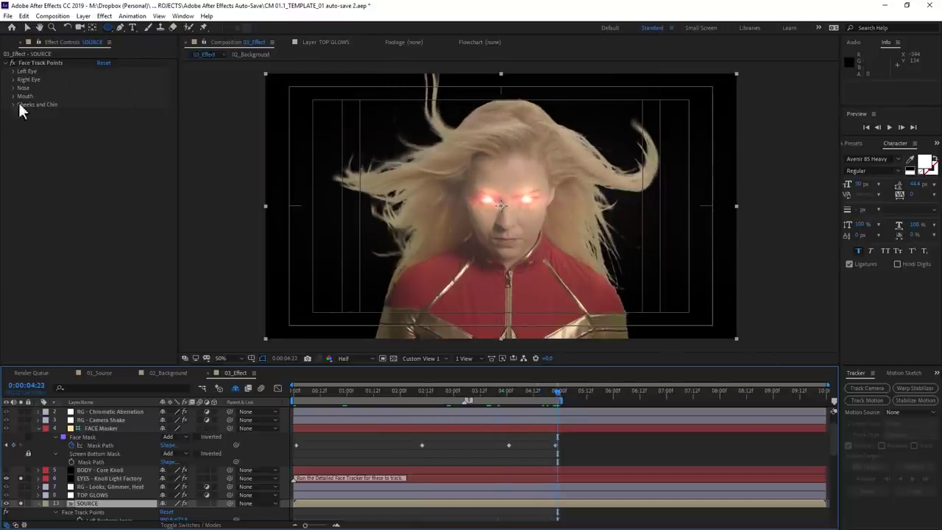
Step: Set the EYES Knoll Light Factory flare Scale to 0.70
left_click(107, 478)
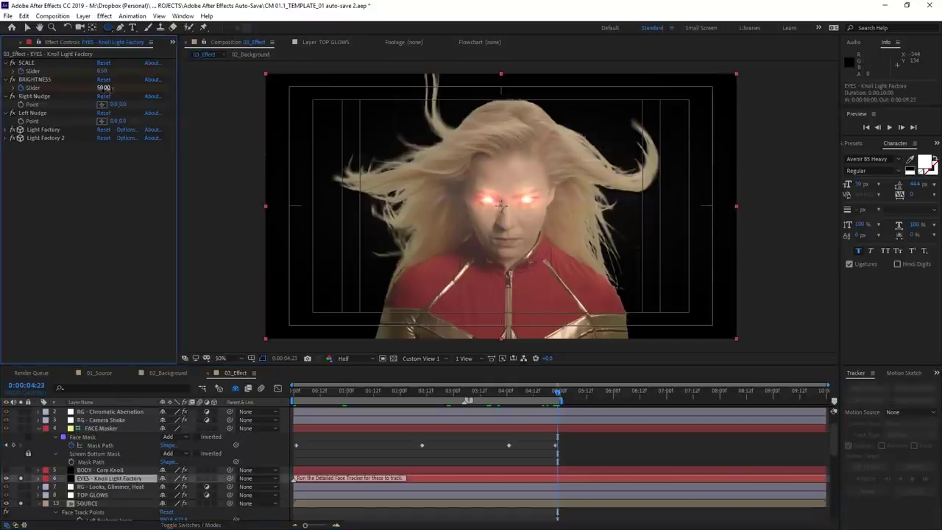
left_click_drag(104, 88, 116, 89)
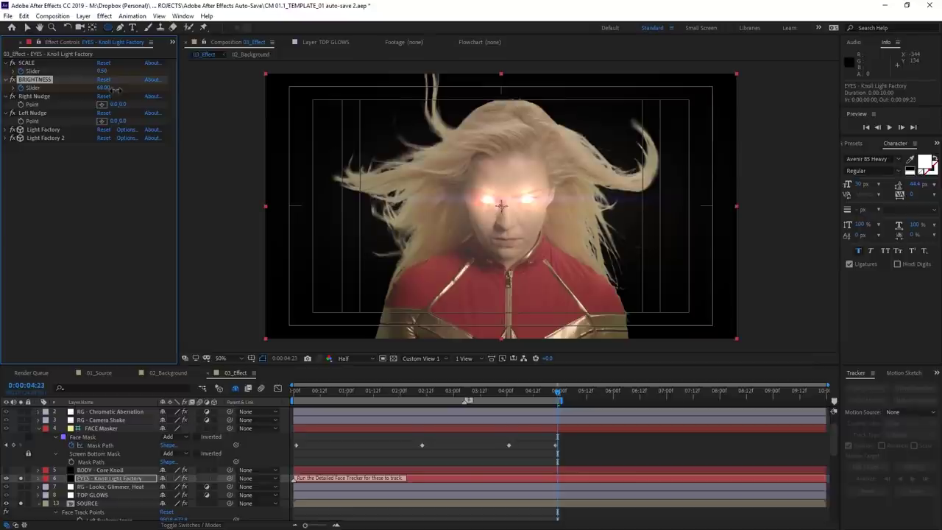
left_click_drag(116, 89, 115, 88)
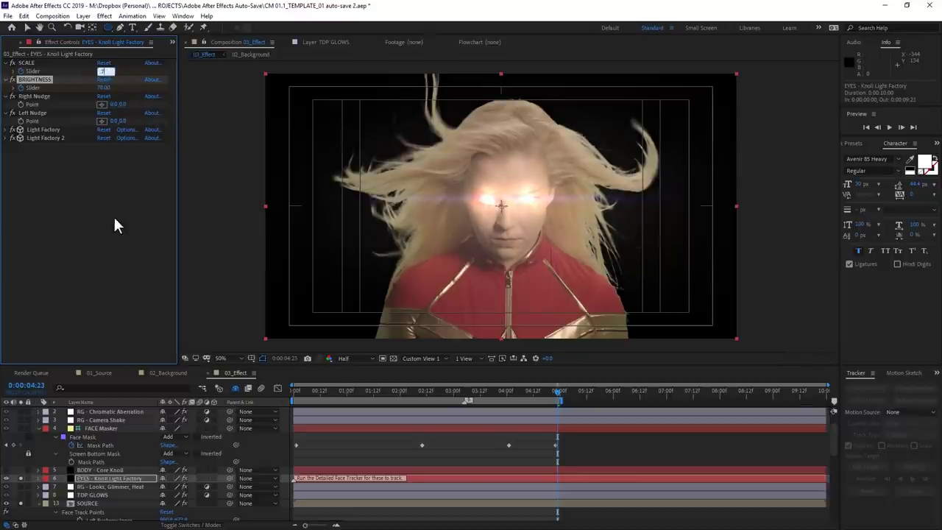
key("Return")
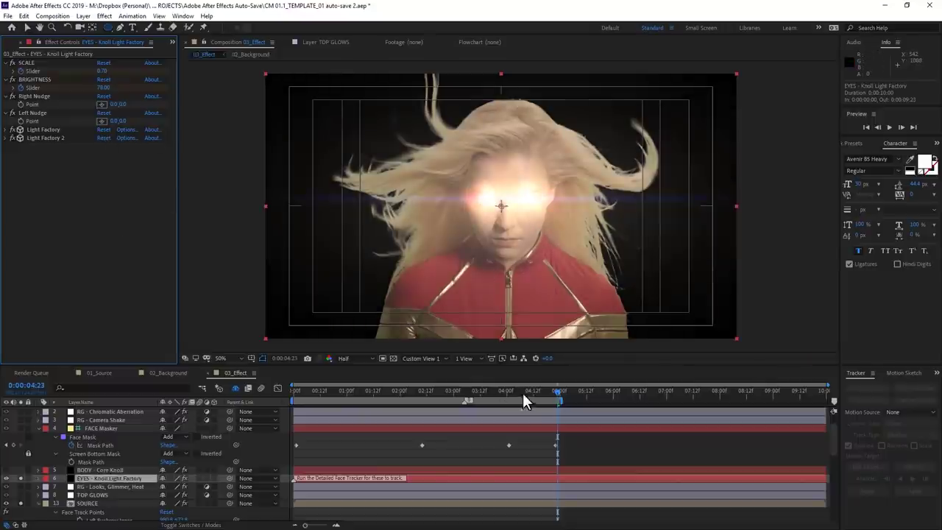
Step: Keyframe the flare Brightness from 0 at 0:00:01:16 to full glow at 0:00:03:17
key("u")
left_click_drag(409, 392, 398, 391)
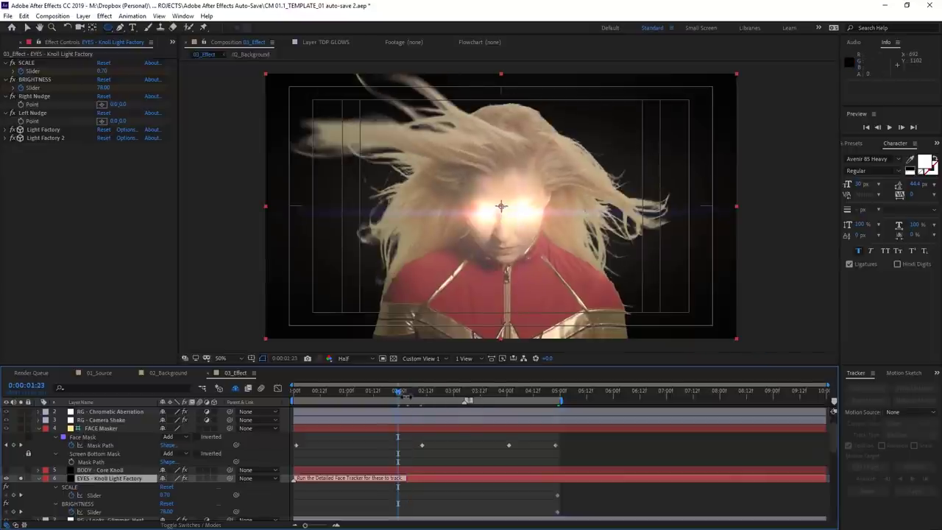
left_click_drag(417, 392, 410, 392)
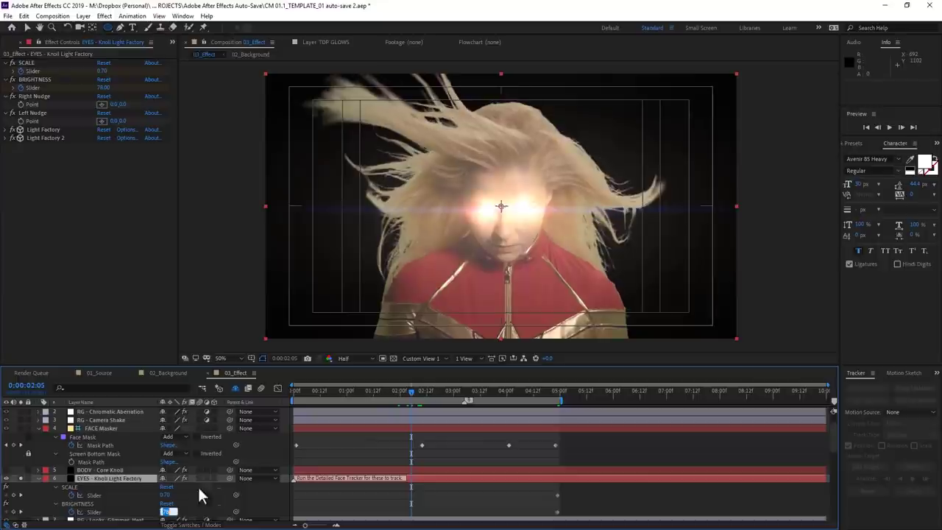
type("0")
key("Return")
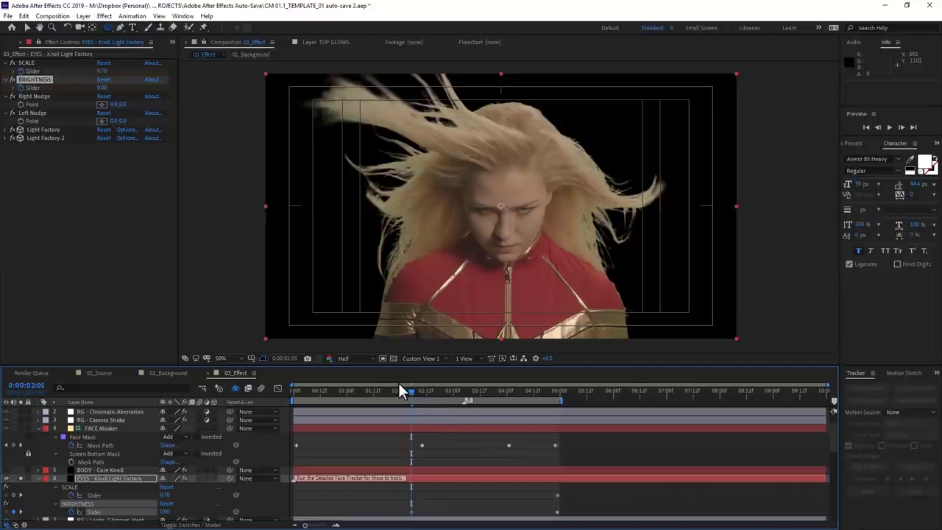
left_click_drag(398, 390, 379, 394)
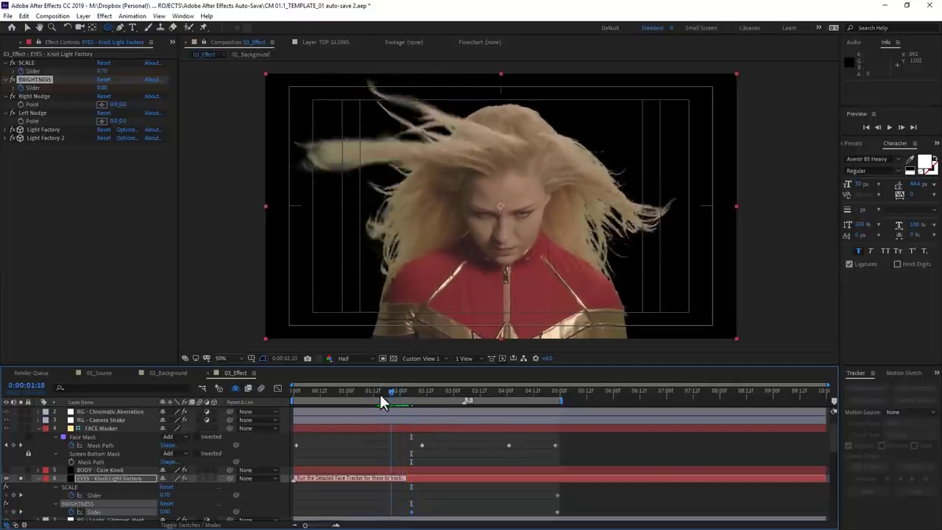
left_click(380, 394)
left_click_drag(412, 512, 380, 512)
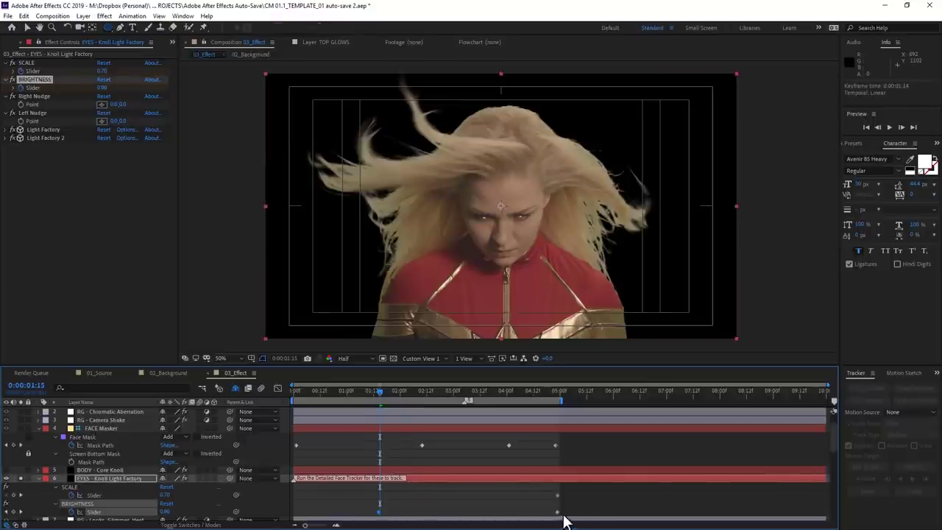
left_click_drag(524, 513, 486, 517)
mouse_move(379, 392)
left_mouse_down()
mouse_move(559, 407)
mouse_move(459, 403)
mouse_move(538, 396)
left_mouse_up()
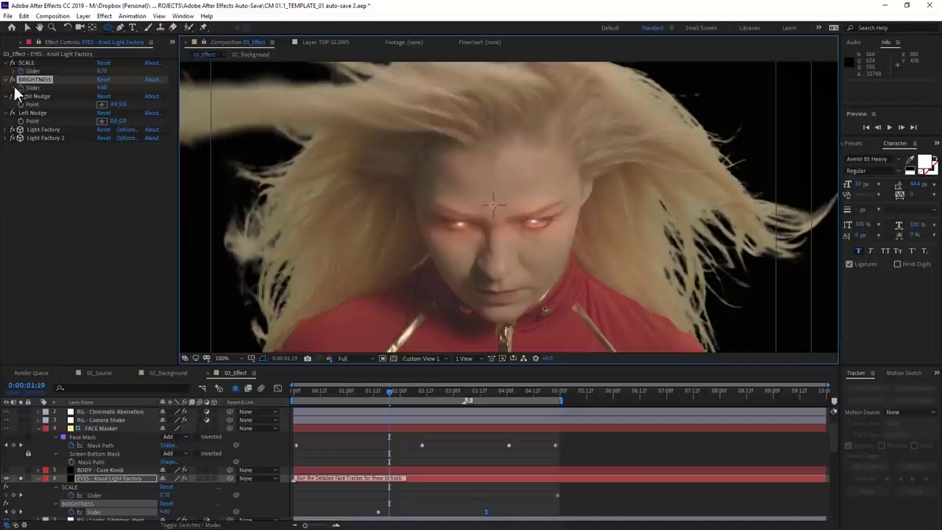
Step: Set the Right Nudge Point to -4.0, -2.0 to align the right eye flare
left_click(30, 112)
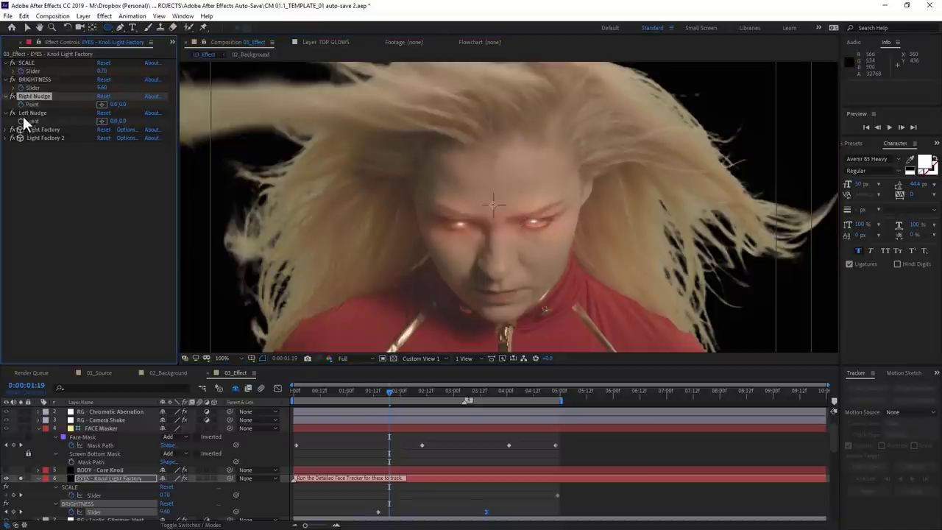
left_click(116, 106)
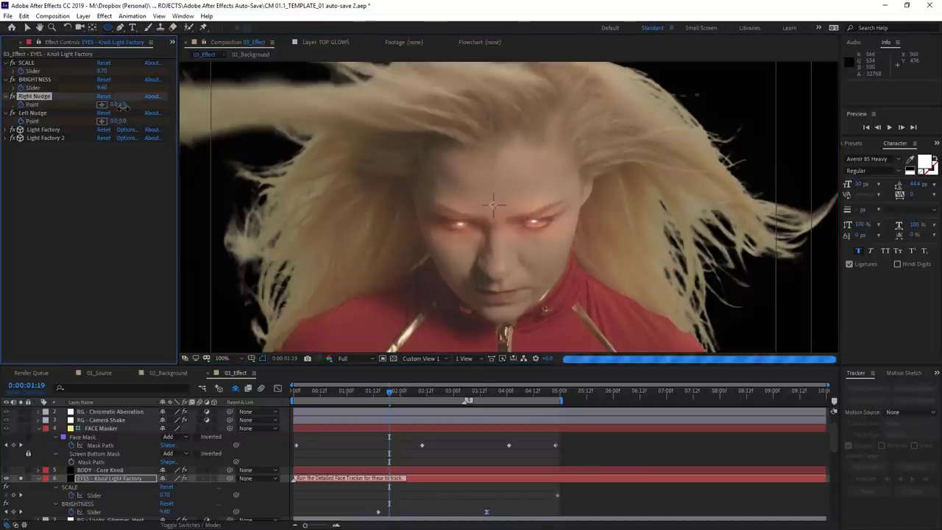
left_click_drag(116, 104, 110, 104)
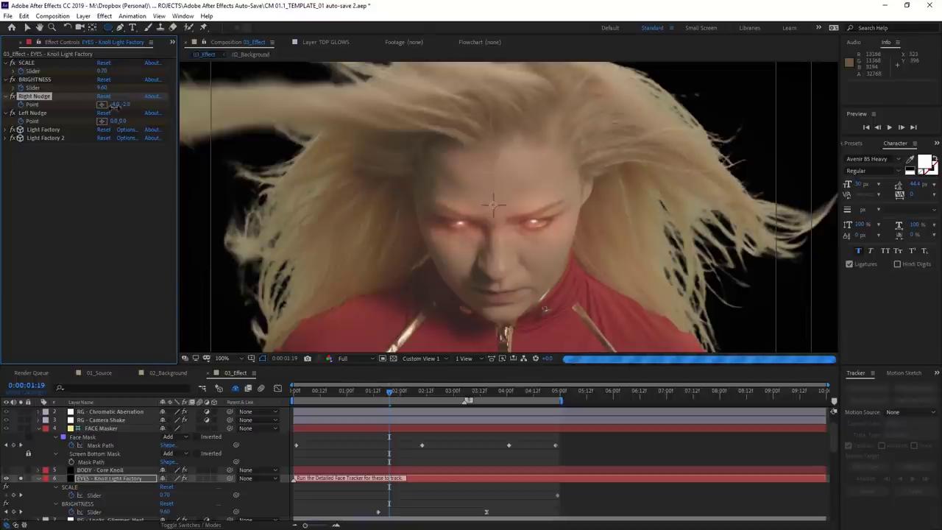
scroll(402, 429, "down", 3)
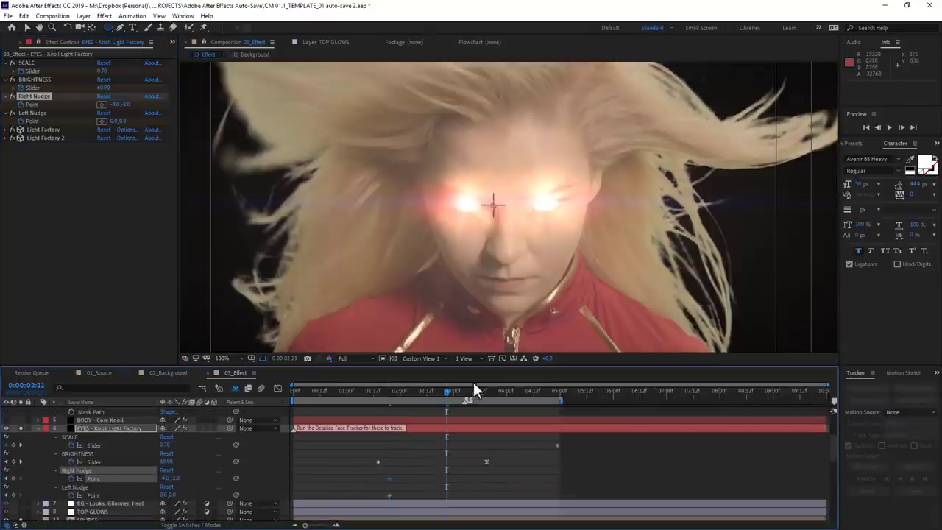
Step: Retime the Left Nudge Point keyframes and preview the eye glow build-up
left_click_drag(473, 390, 546, 391)
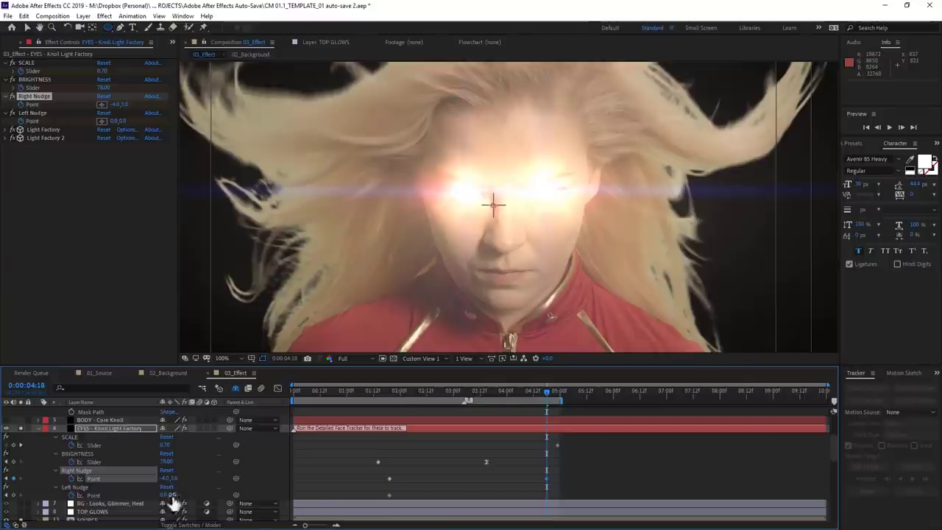
left_click_drag(448, 391, 438, 390)
mouse_move(565, 473)
left_mouse_down()
mouse_move(534, 510)
mouse_move(502, 497)
left_mouse_up()
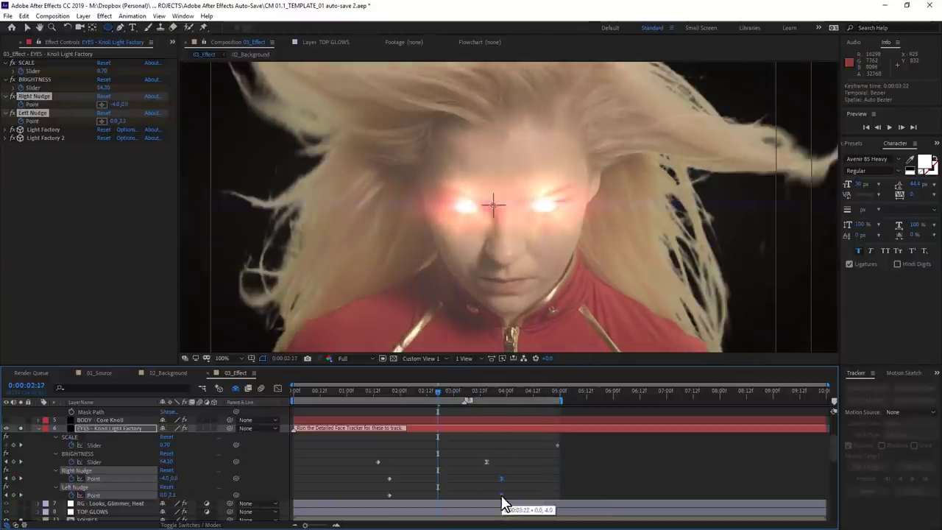
left_click(532, 391)
left_click_drag(390, 392, 526, 393)
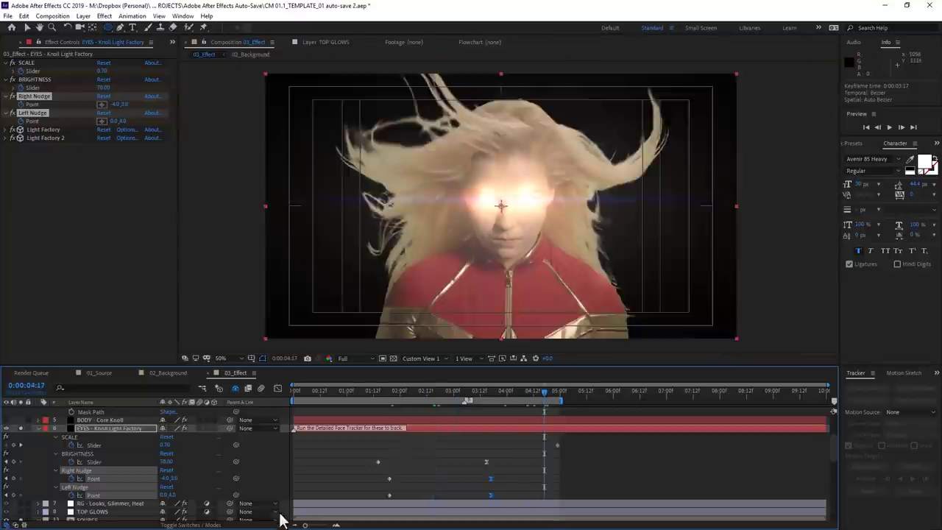
left_click(890, 127)
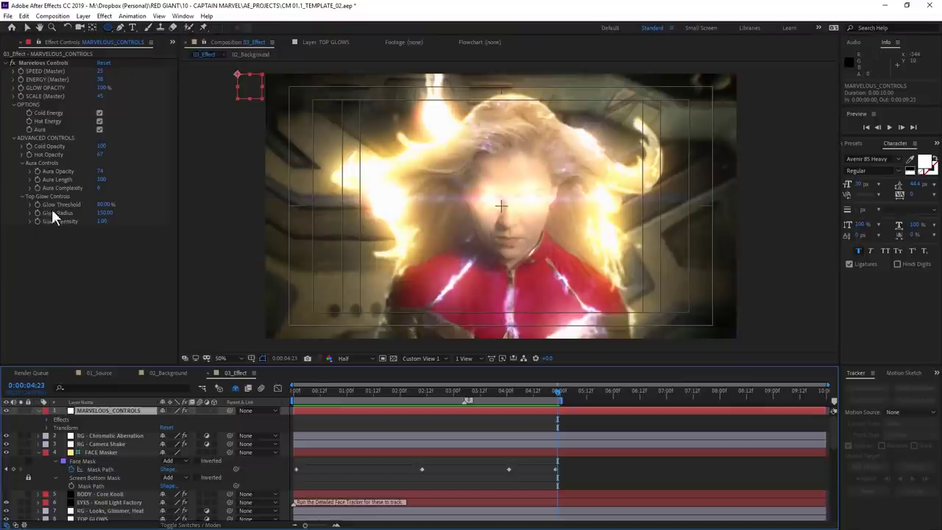
Step: Scrub the Top Glow Controls Glow Threshold from 80% up to 100%
left_click_drag(107, 213, 118, 208)
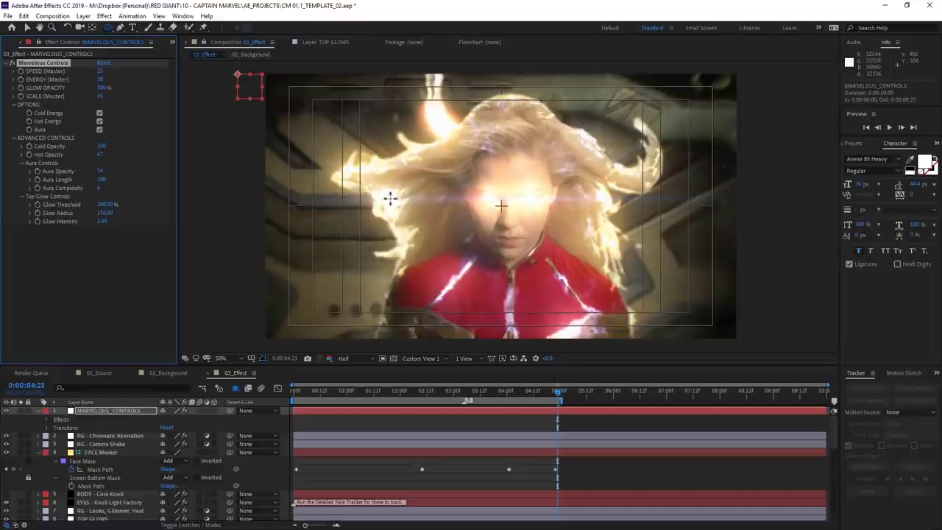
Step: In the Looks editor on RG - Looks, Glimmer, Heat, drag the S Curve down to brightness 0.427
scroll(120, 455, "down", 2)
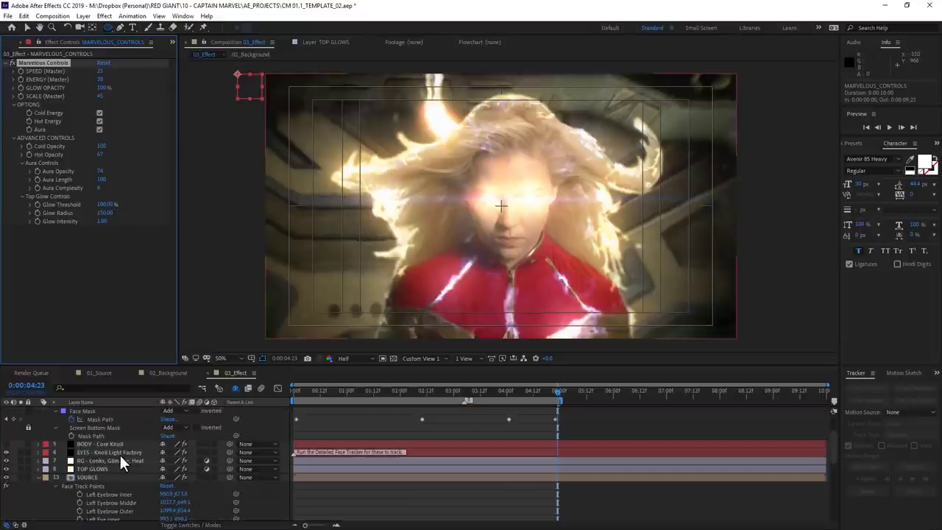
left_click(122, 460)
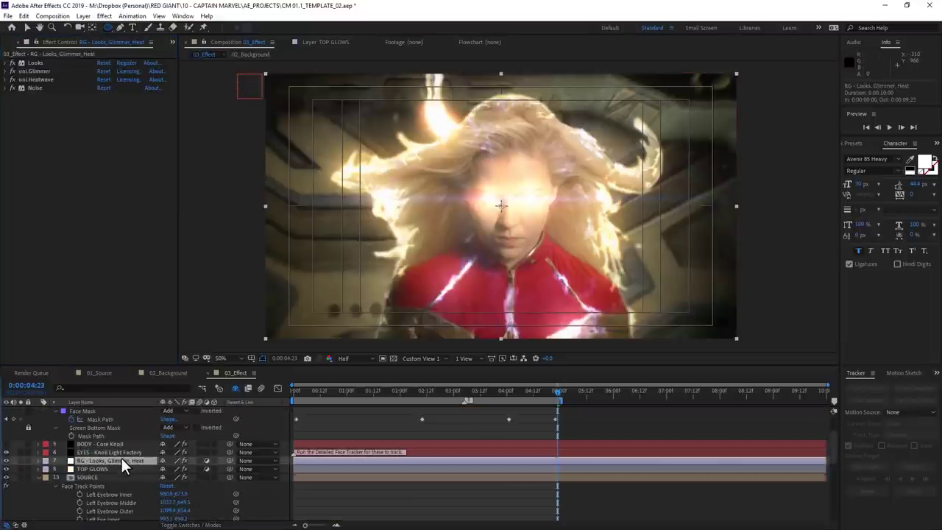
left_click(33, 63)
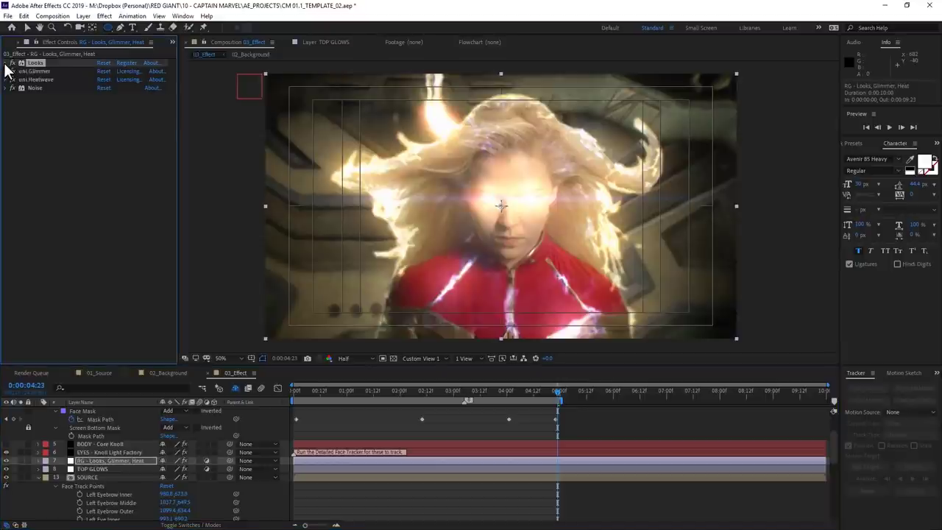
left_click(12, 63)
left_click(36, 87)
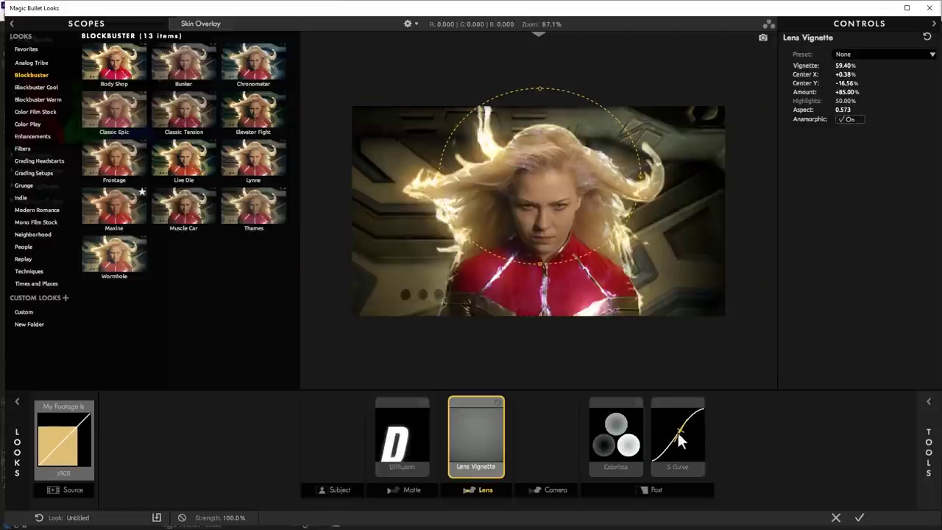
left_click(679, 427)
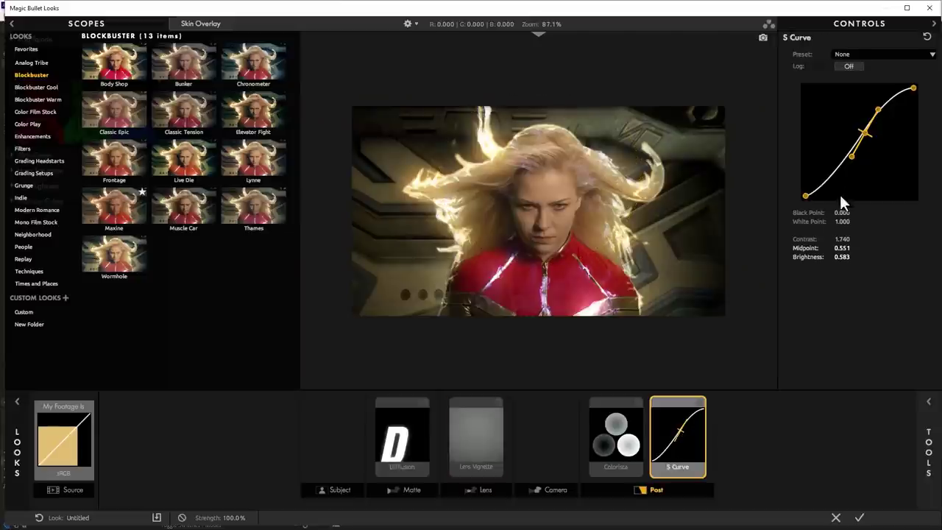
mouse_move(866, 131)
left_mouse_down()
mouse_move(886, 185)
mouse_move(877, 175)
left_mouse_up()
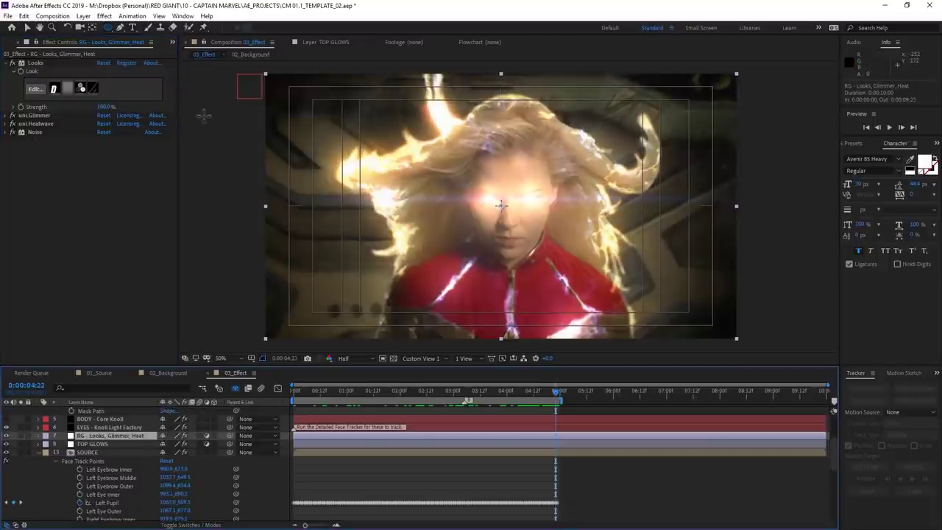
Step: Move the uni.Heatwave Point A and Point B down to 990,230 and 1000,912
left_click(11, 124)
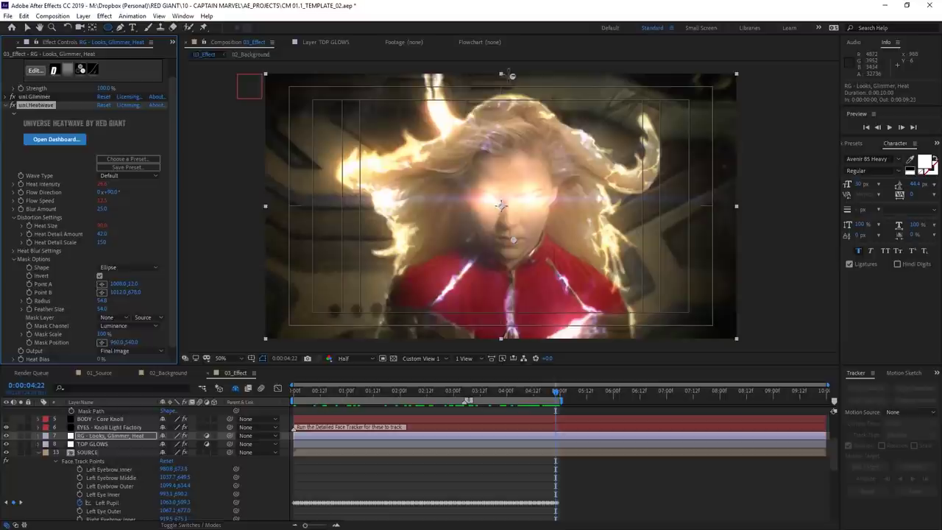
left_click_drag(511, 74, 508, 131)
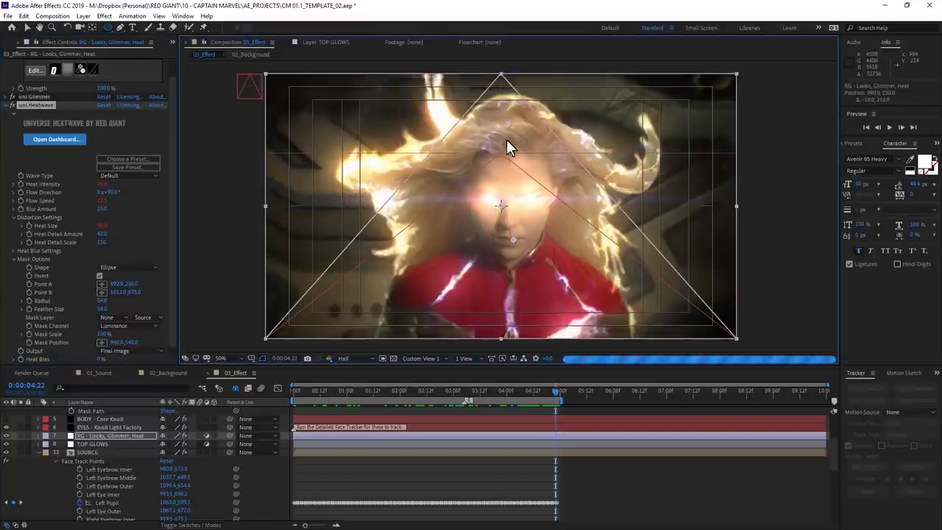
left_click_drag(514, 240, 510, 293)
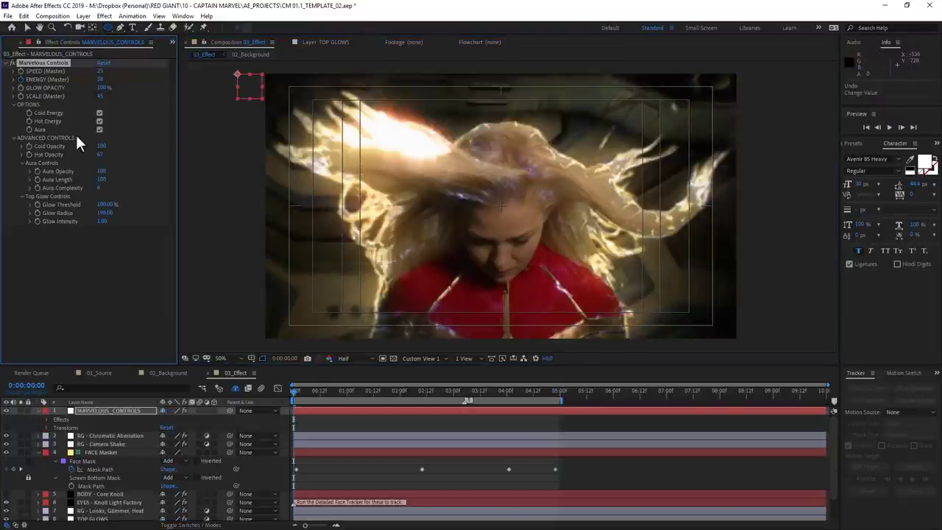
Step: Raise the ENERGY (Master) flame energy at its 4:15 keyframe
key("u")
left_click(540, 391)
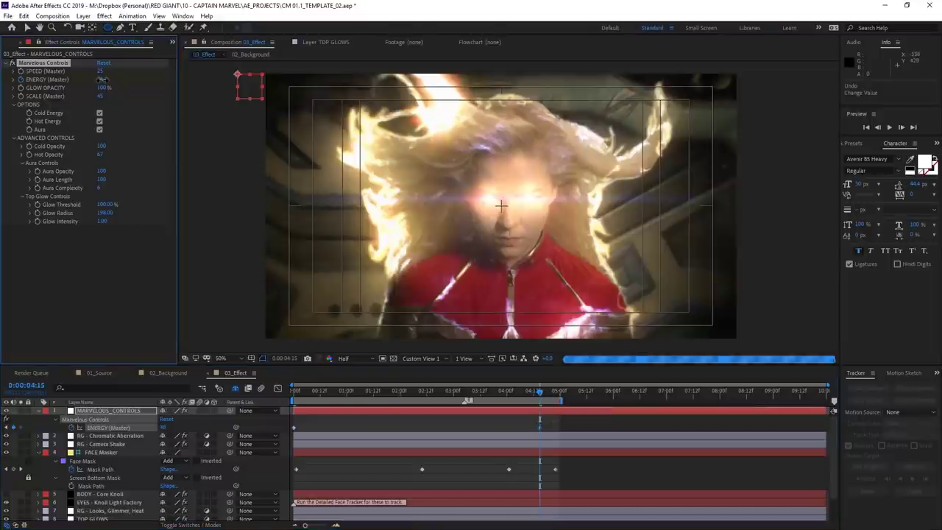
left_click_drag(99, 79, 103, 79)
Step: On BODY - Core Knoll, push the Light Factory flare off the lower right and duplicate it to the lower left
left_click(9, 497)
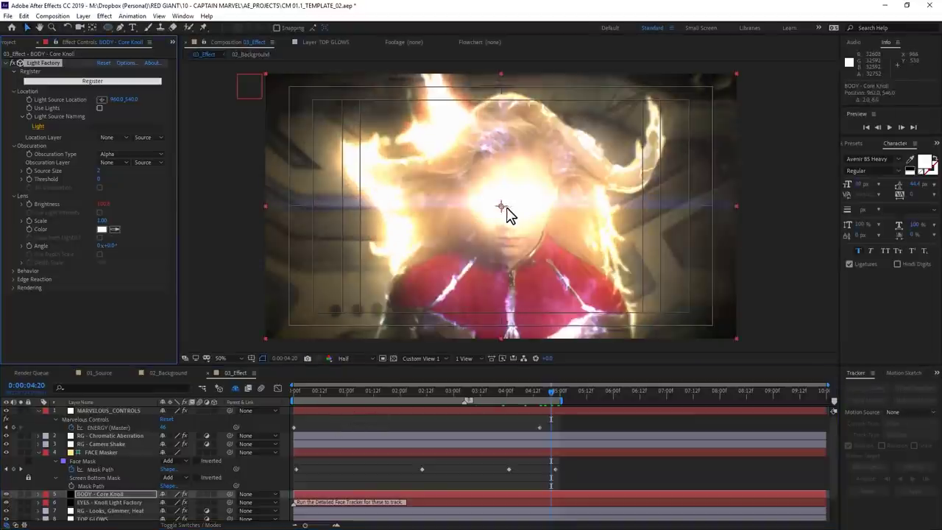
left_click_drag(501, 206, 787, 329)
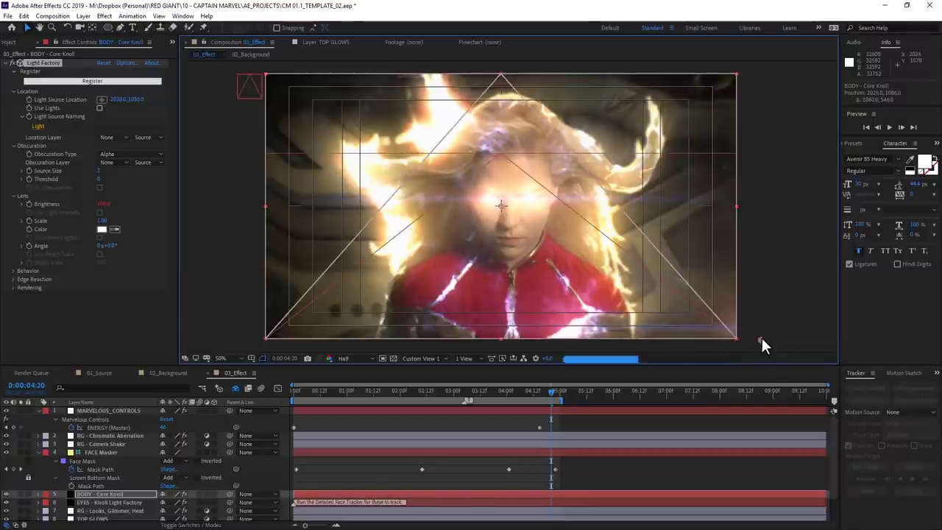
left_click_drag(764, 337, 801, 326)
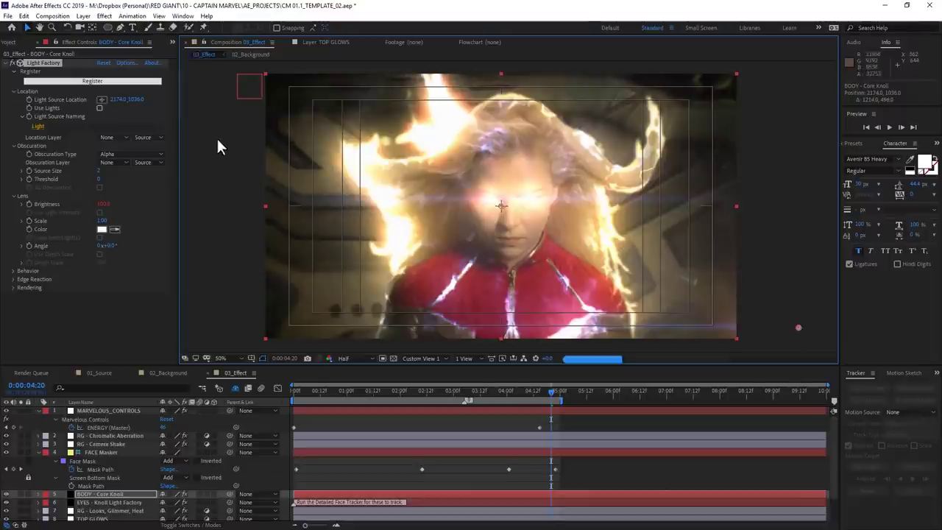
key("ctrl+d")
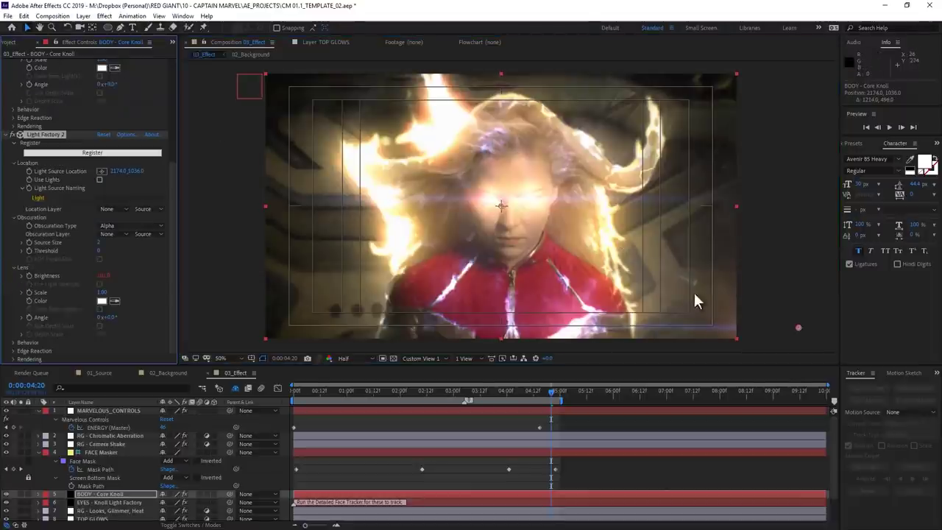
left_click_drag(798, 327, 193, 333)
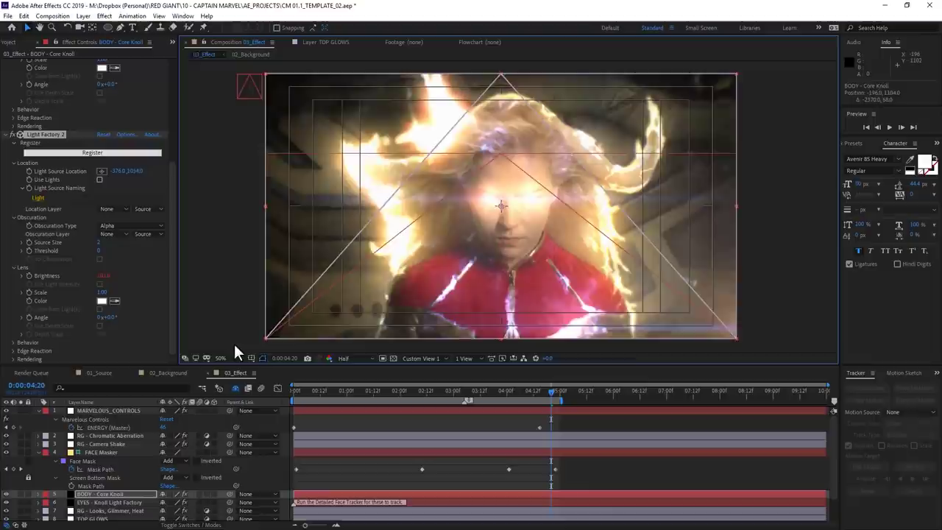
Step: Move BODY - Core Knoll down the layer stack to sit just above TOP GLOWS
scroll(127, 490, "down", 3)
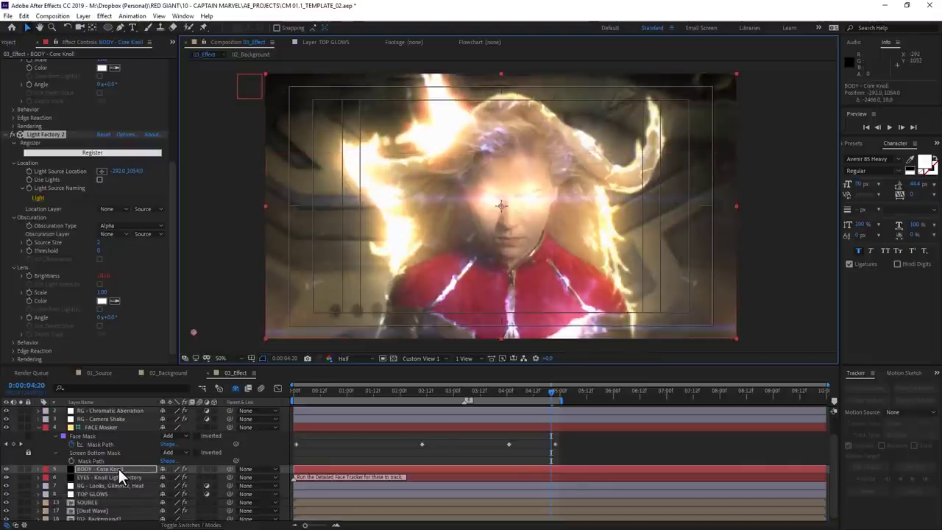
left_click_drag(118, 468, 122, 500)
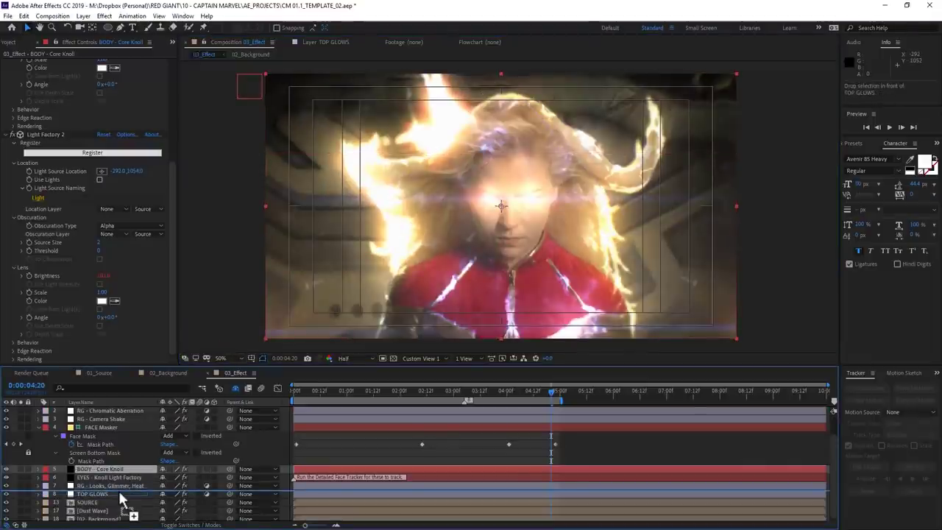
left_click_drag(121, 499, 122, 500)
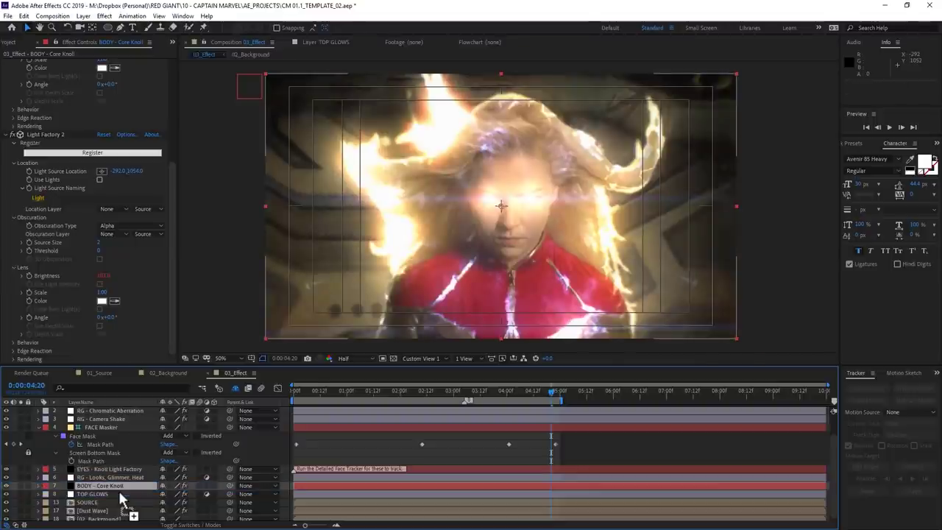
Step: Change the first Brightness expression from wiggle(16,4) to wiggle(16,40)
key("Home")
key("e")
key("e")
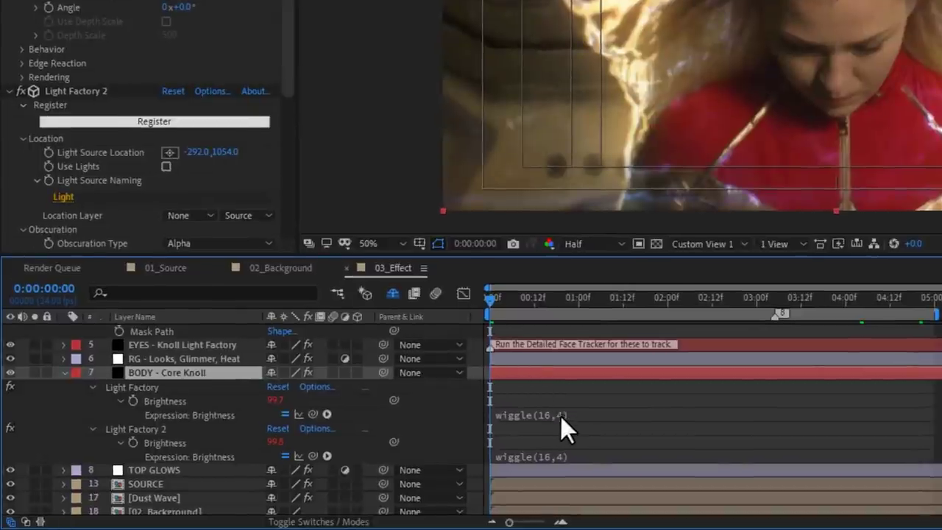
left_click(559, 415)
left_click(558, 414)
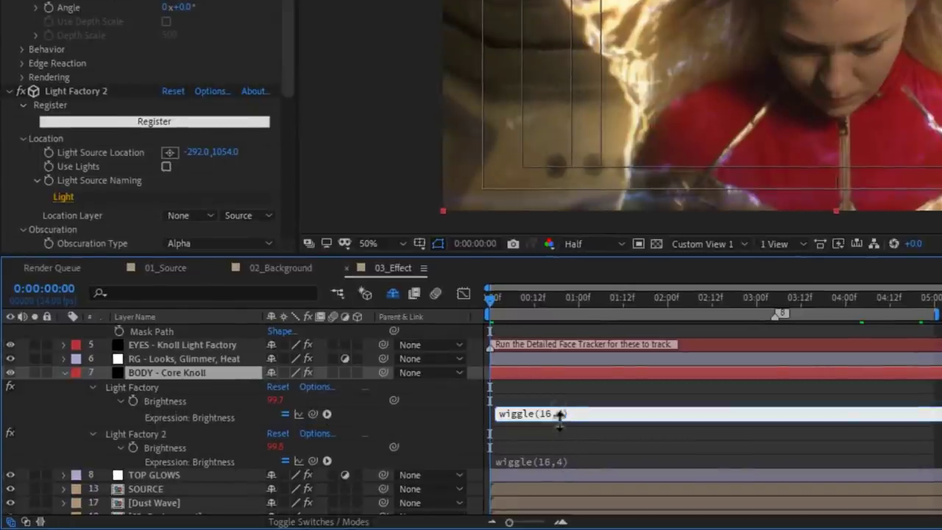
type("0")
left_click(572, 453)
type("0")
key("KP_Enter")
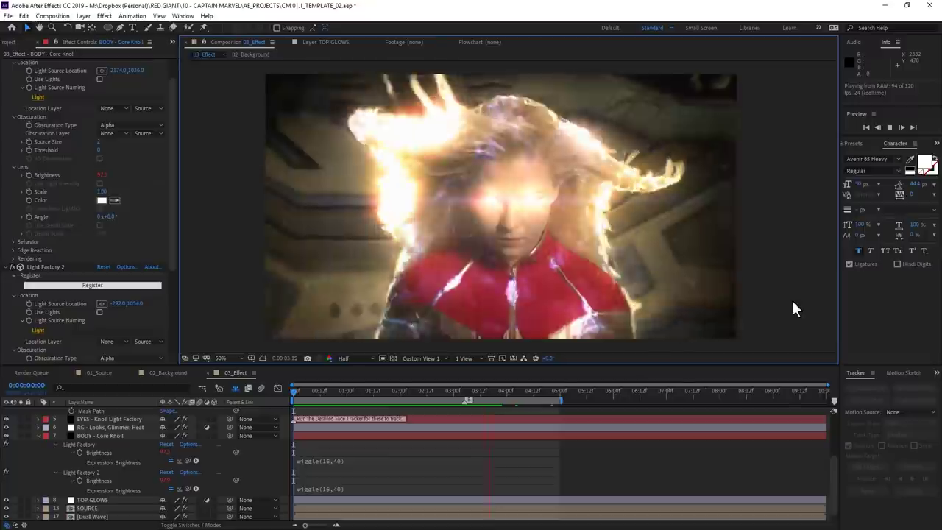
Step: Set the Light Factory 2 Brightness expression to wiggle(8,40)
left_click(326, 461)
left_click(329, 461)
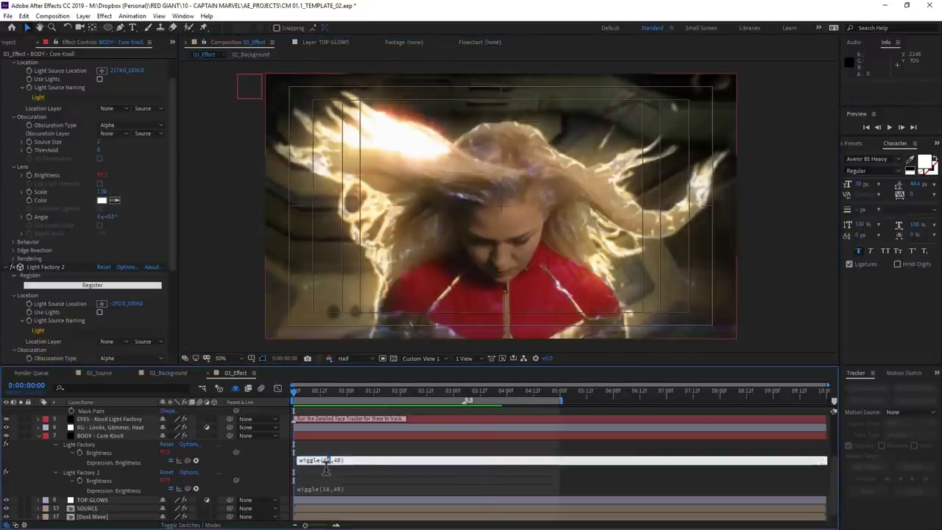
left_click(327, 488)
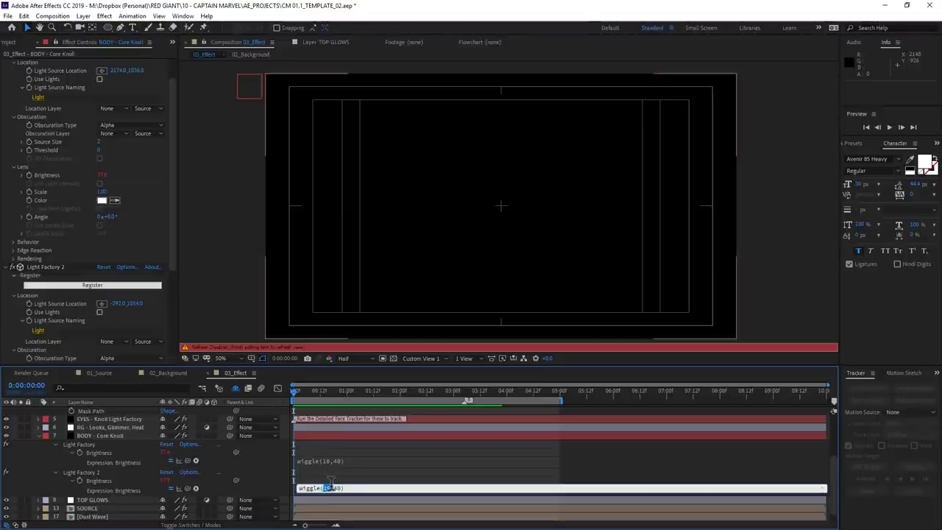
type("8")
left_click(339, 474)
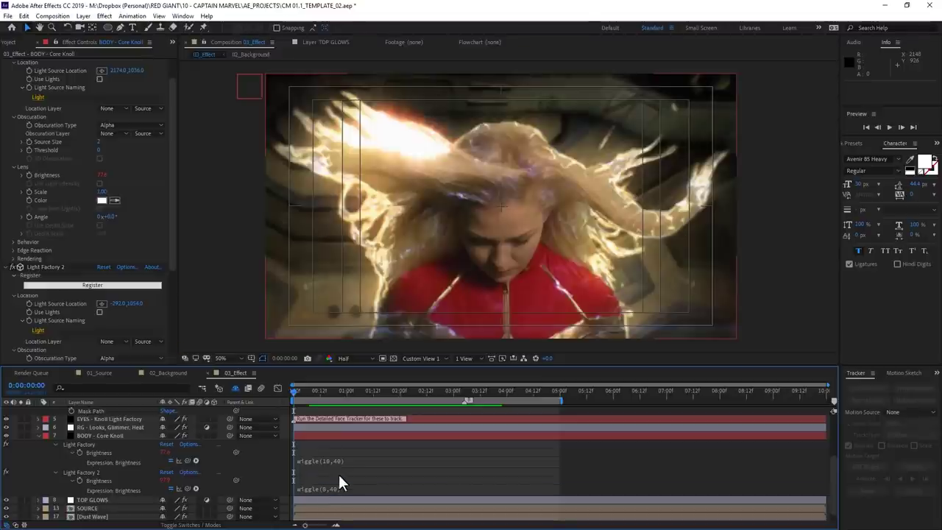
left_click(126, 426)
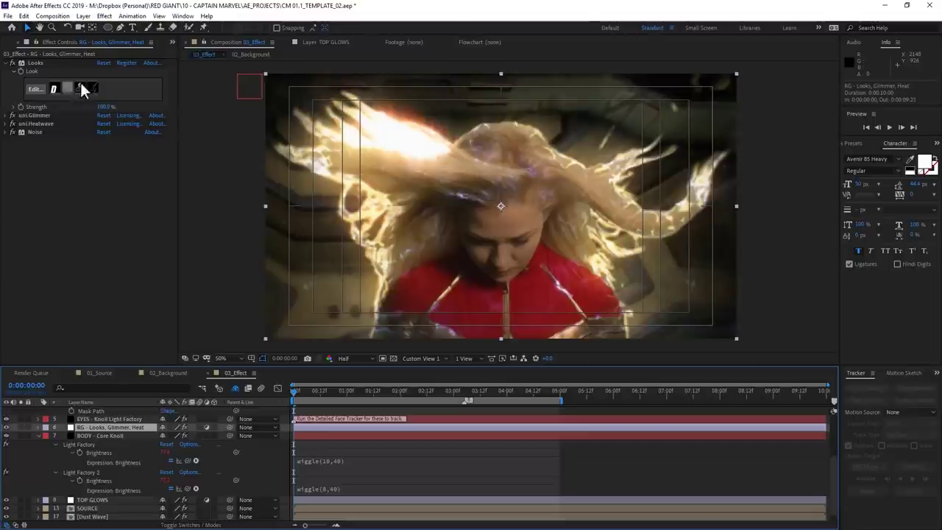
Step: Reshape the Lens Vignette into a tighter oval at 87.10%, recentre it on her head, and apply
left_click(32, 90)
left_click(447, 420)
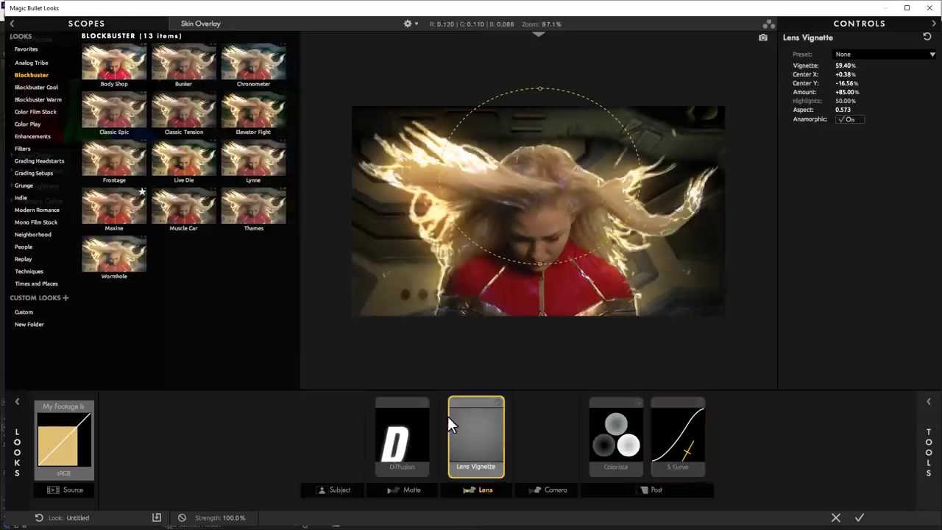
left_click_drag(573, 234, 750, 221)
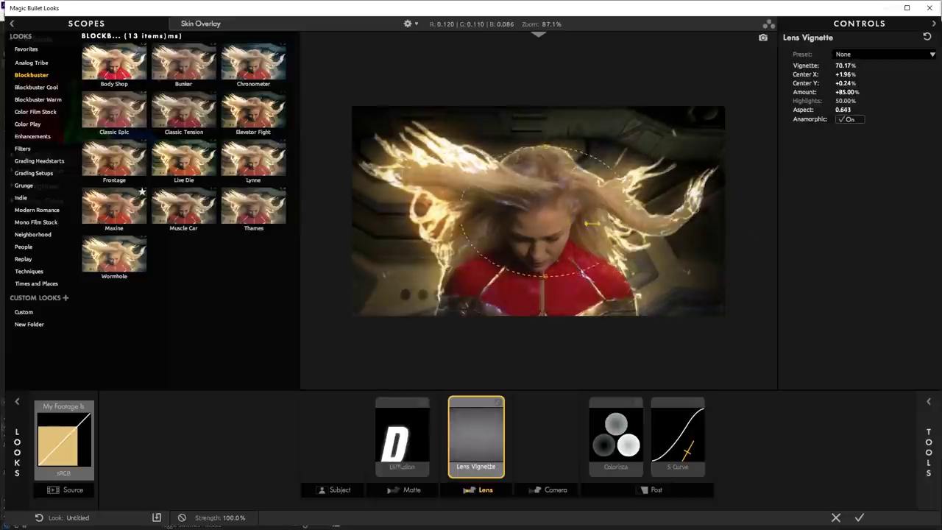
left_click_drag(845, 65, 868, 65)
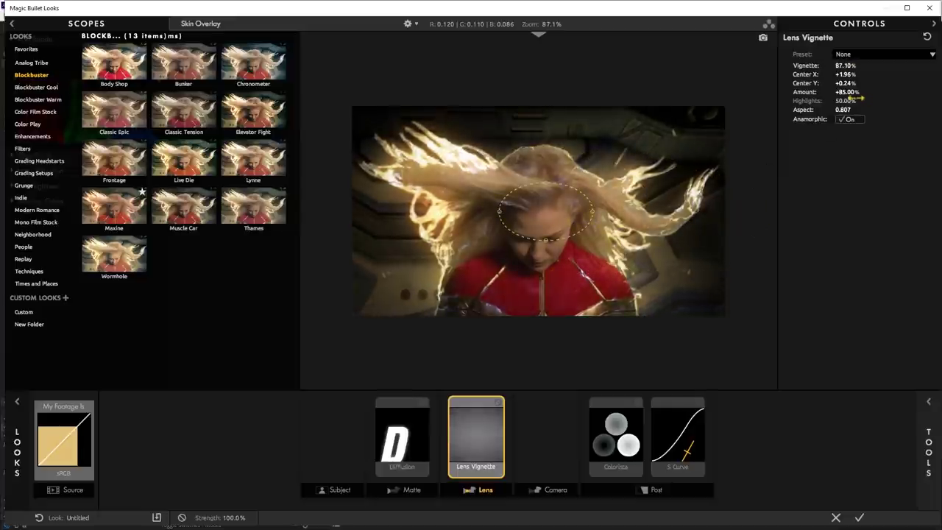
left_click_drag(550, 212, 541, 215)
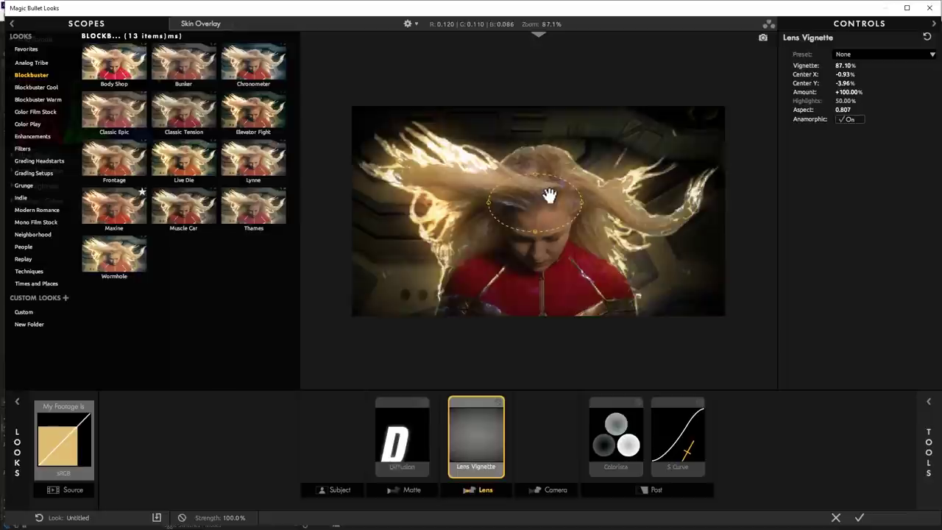
left_click(859, 518)
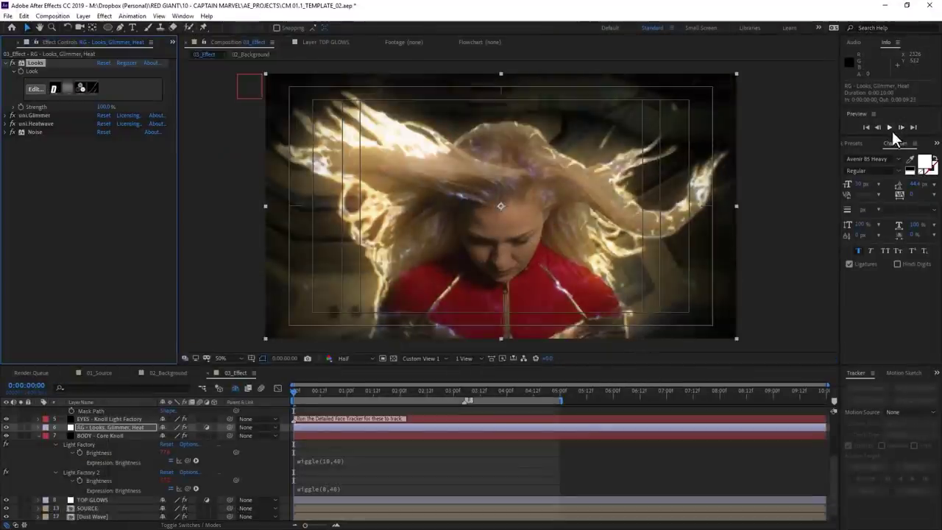
left_click(355, 394)
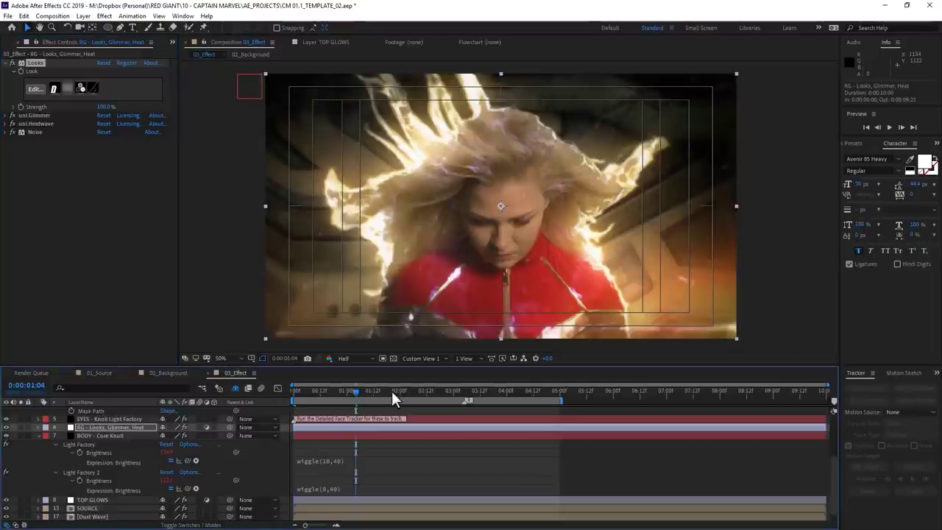
left_click_drag(441, 396, 542, 390)
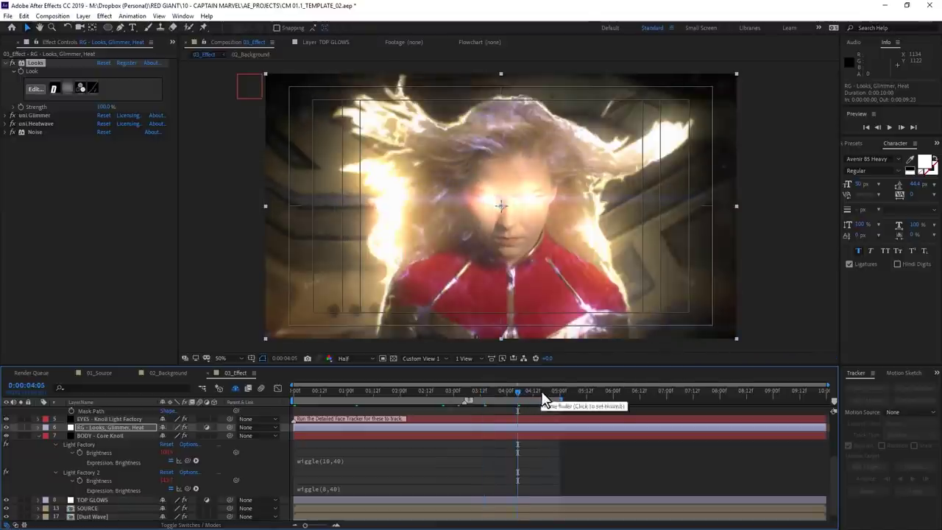
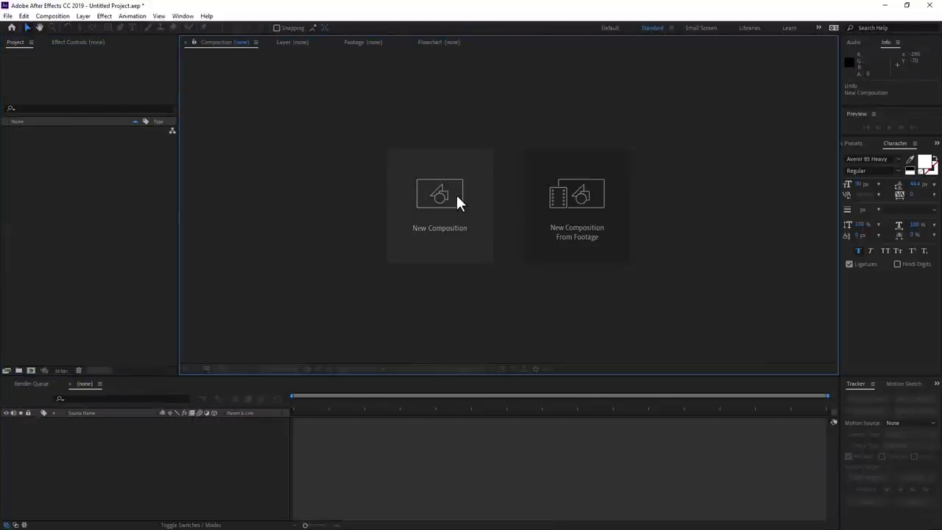
Step: Create a new composition and add a black solid layer to it
left_click(457, 201)
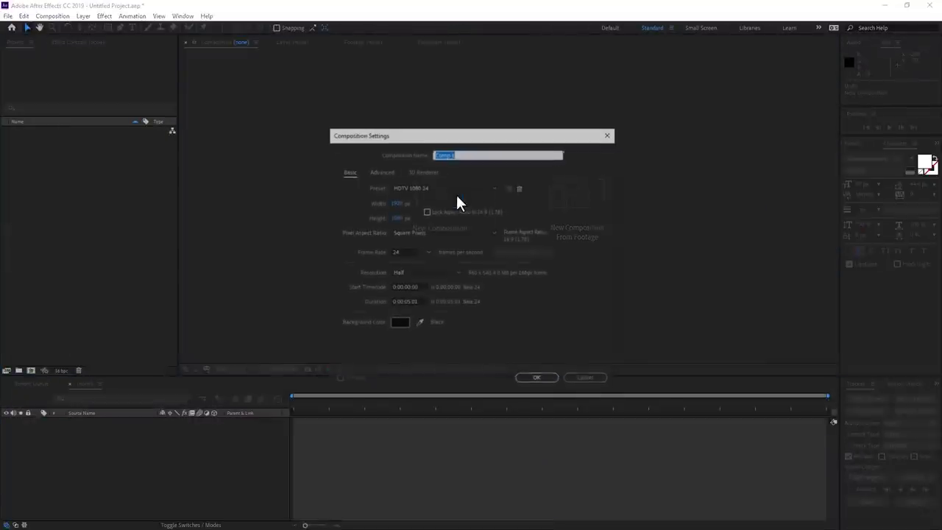
left_click(538, 379)
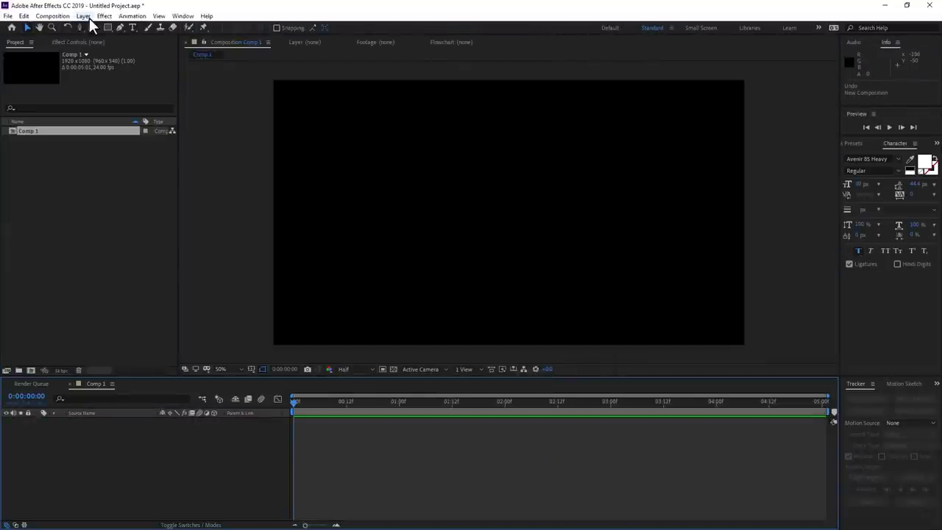
left_click(83, 15)
mouse_move(107, 28)
left_click(254, 39)
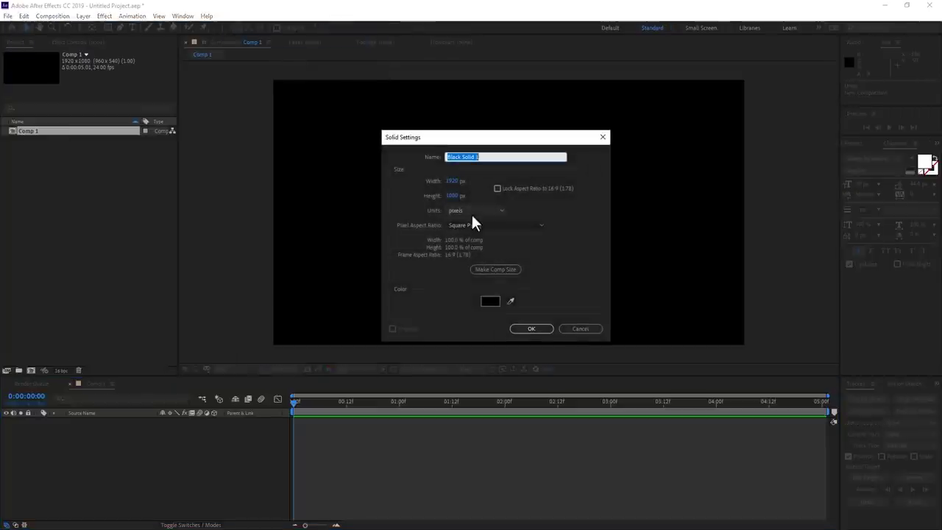
left_click(530, 328)
Step: Apply RG Trapcode Tao to the black solid, rendering a white 3D ring
right_click(347, 131)
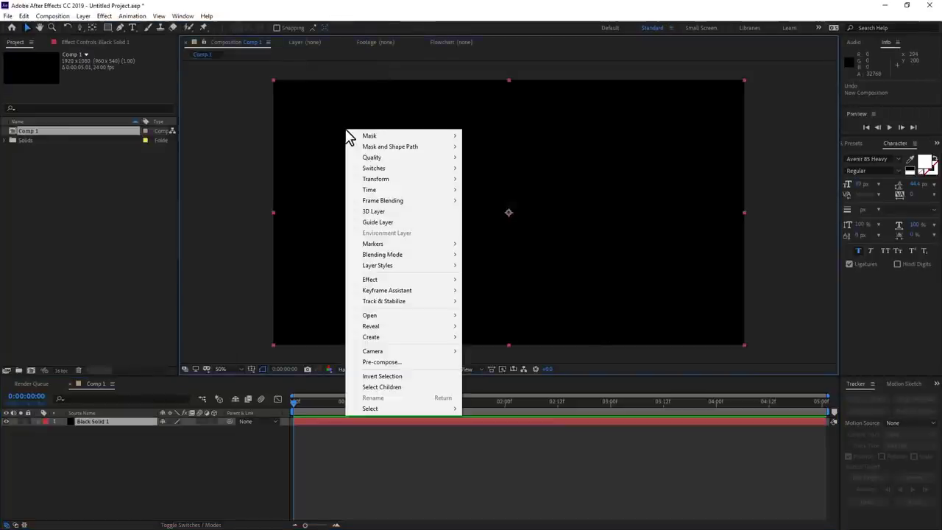
mouse_move(405, 283)
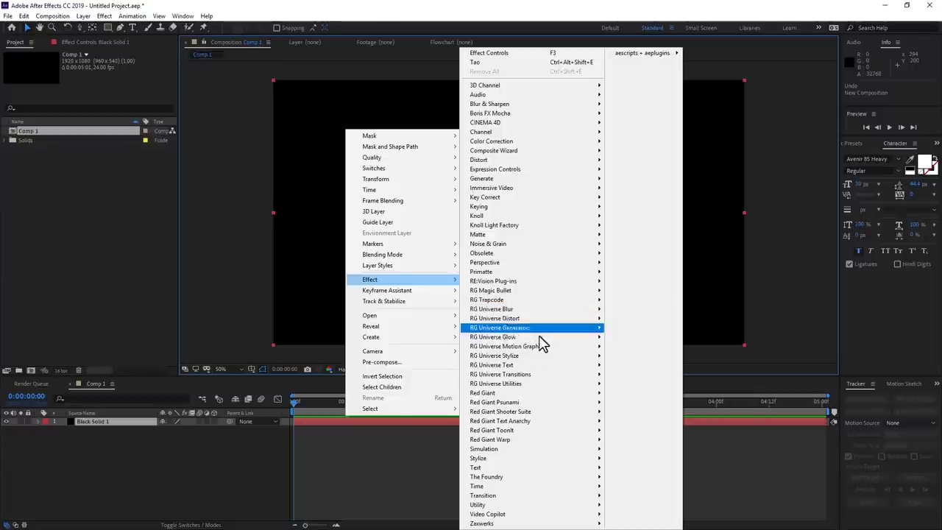
mouse_move(543, 349)
mouse_move(564, 302)
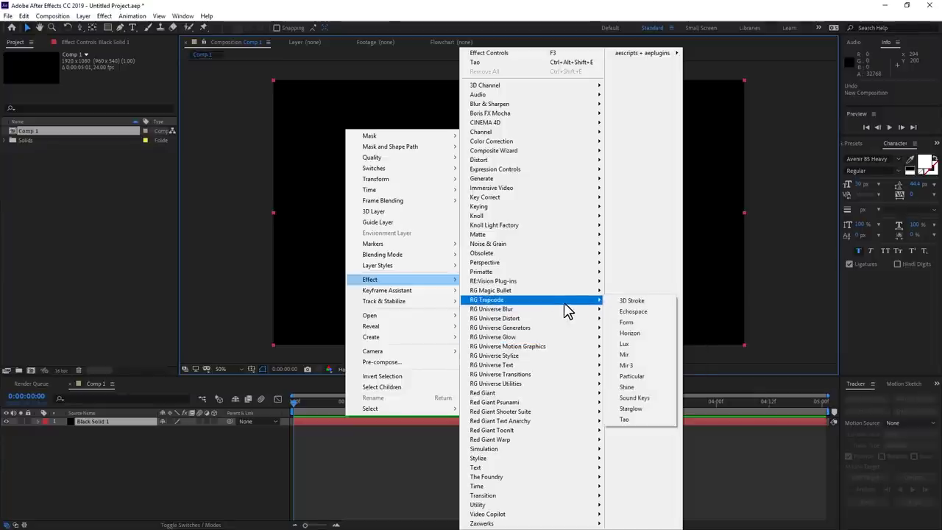
left_click(629, 420)
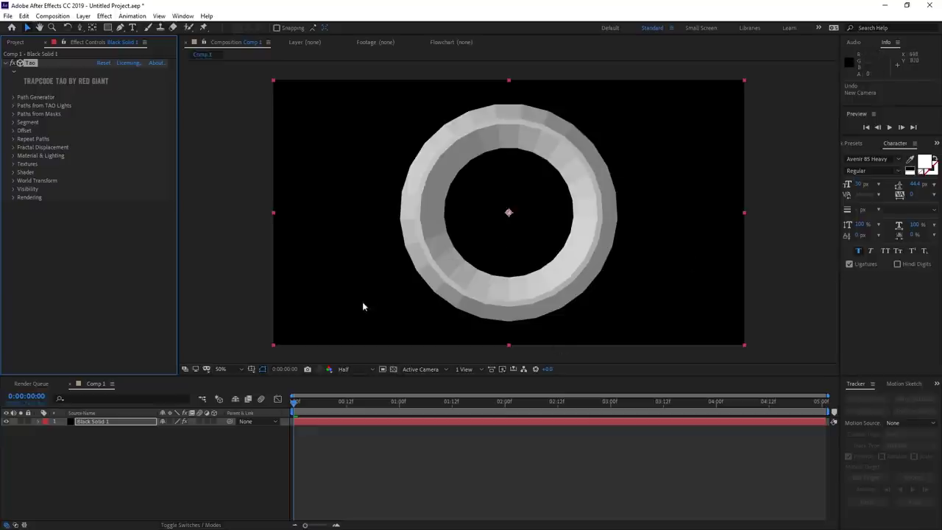
Step: Add a camera layer, orbit around the ring, and shrink Tao's Path Generator size
key("ctrl+alt+shift+c")
key("Return")
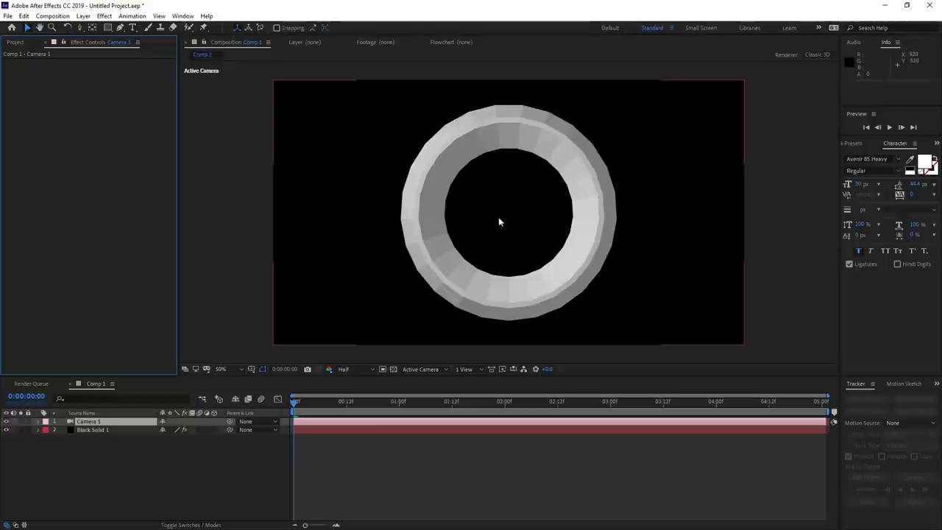
mouse_move(499, 216)
left_mouse_down()
mouse_move(449, 216)
mouse_move(516, 221)
left_mouse_up()
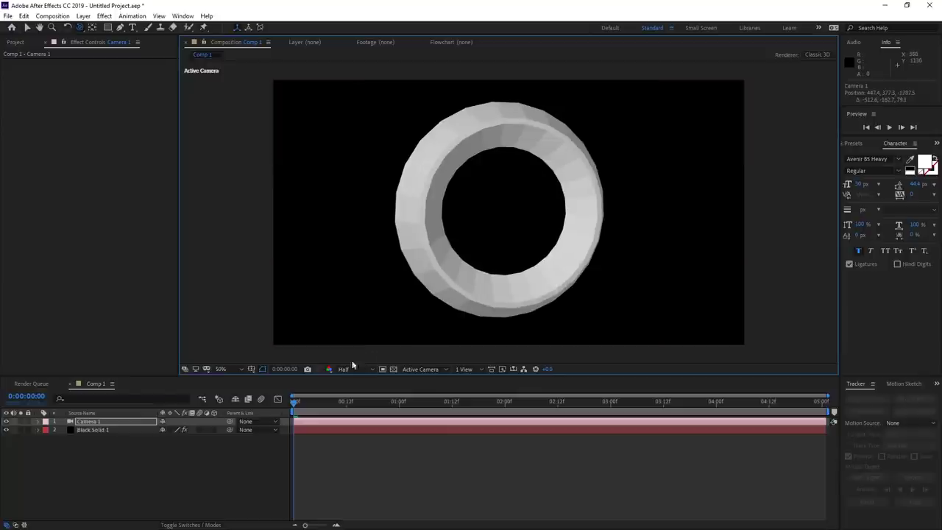
left_click(118, 429)
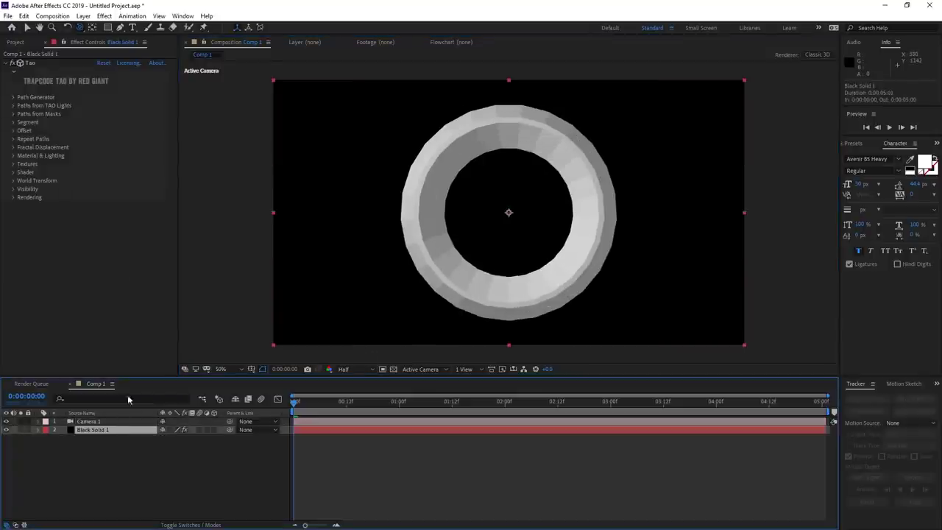
left_click(12, 97)
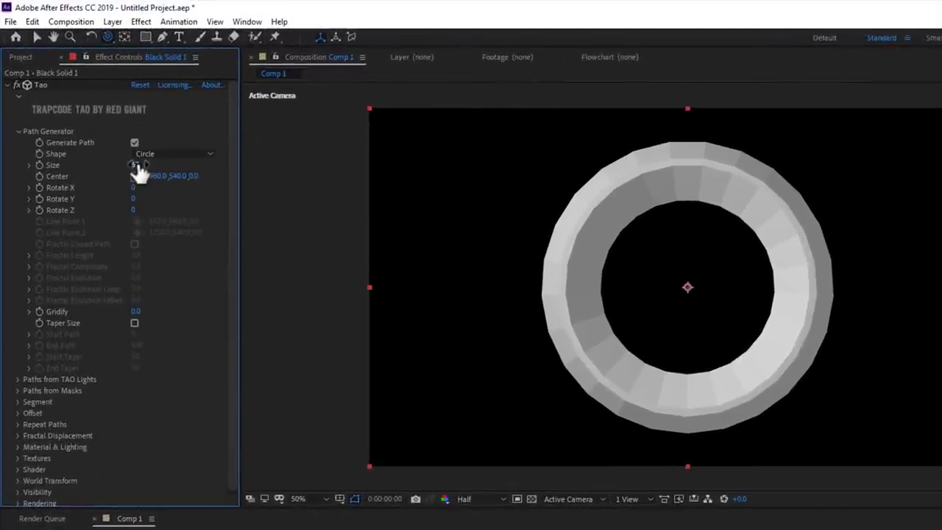
left_click_drag(121, 177, 138, 176)
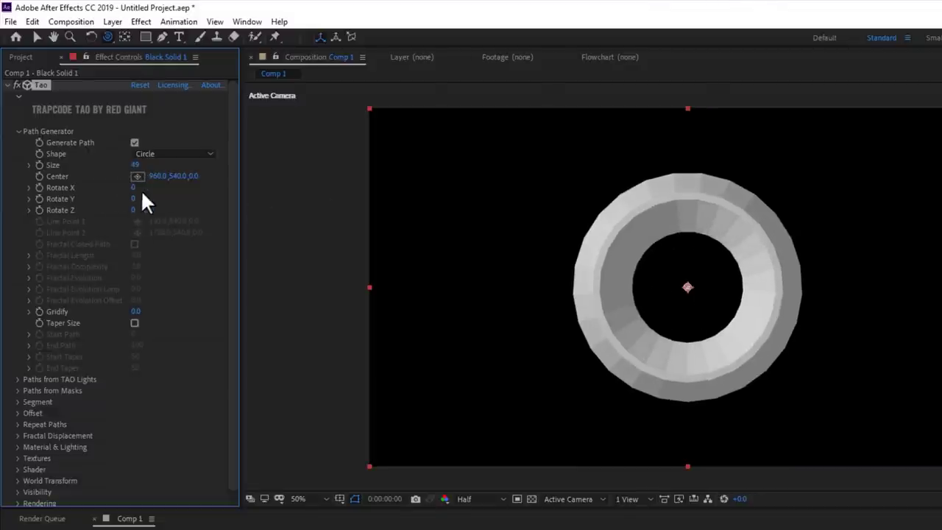
left_click(18, 131)
Step: Raise Tao's Segments to 525 and Sides to 232 for a smooth torus
left_click(18, 165)
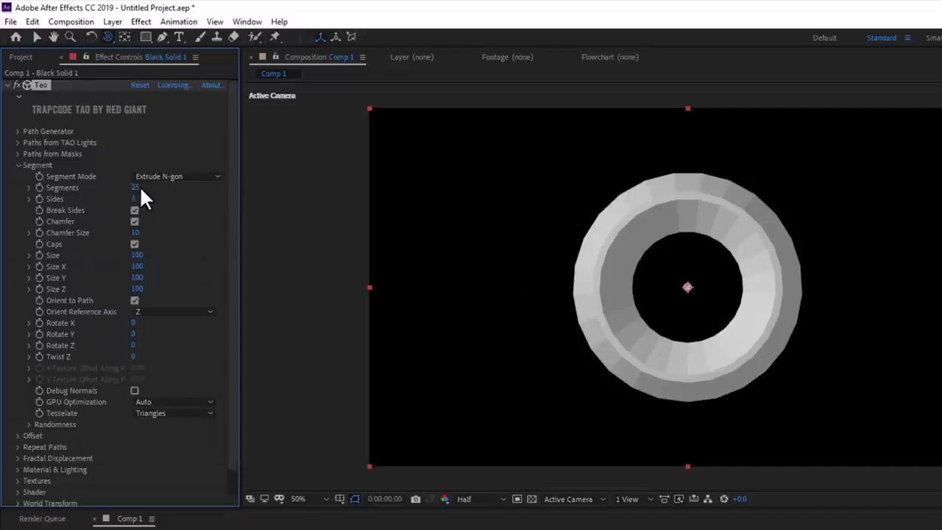
left_click_drag(137, 188, 207, 193)
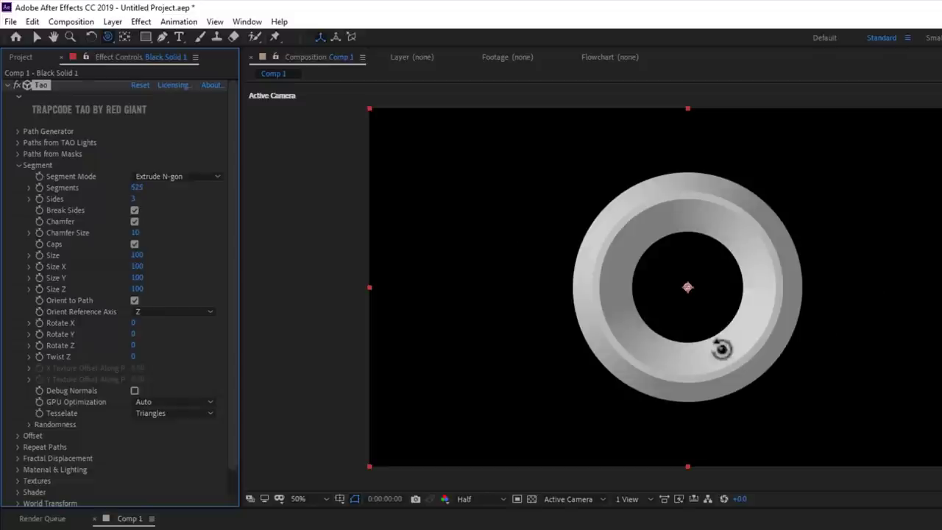
left_click_drag(136, 199, 433, 206)
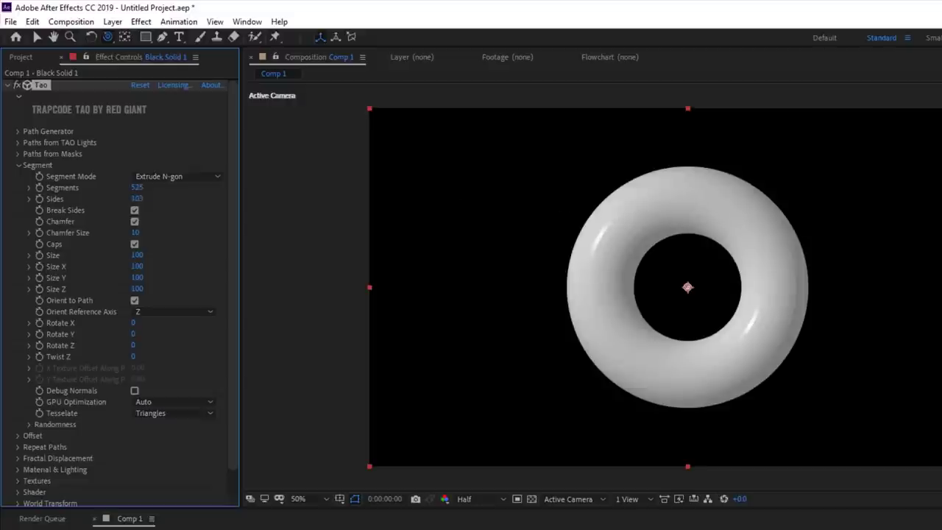
left_click_drag(137, 199, 169, 199)
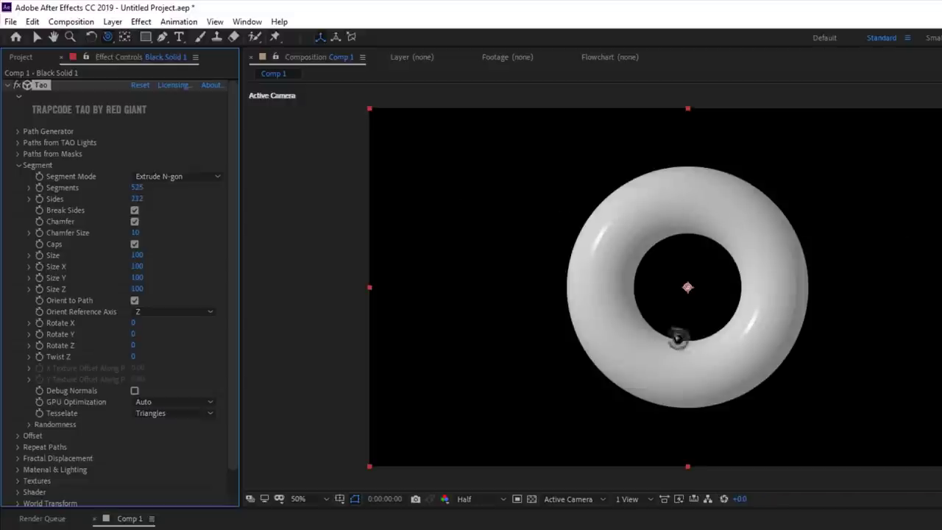
Step: Set Tao's Fractal Displacement Amplitude to 54 and Frequency to 1364 for a crumpled surface
left_click(19, 165)
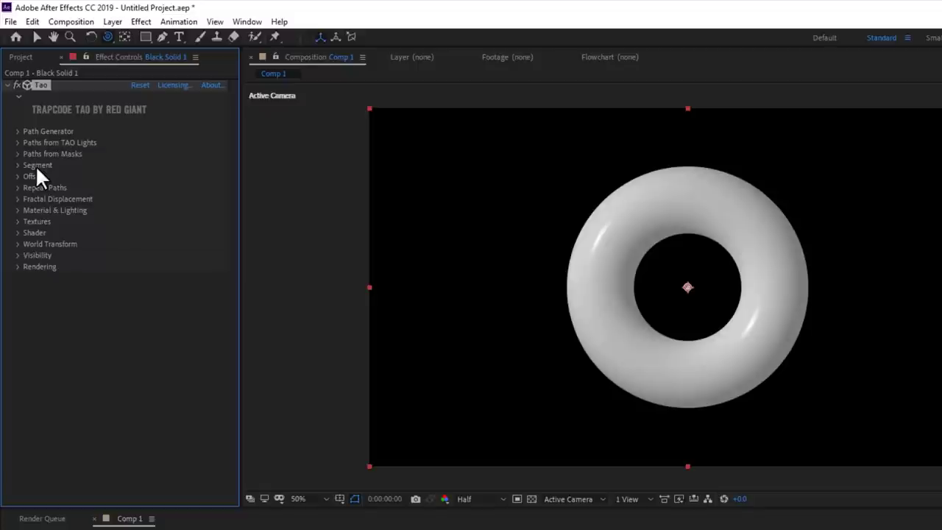
left_click(18, 198)
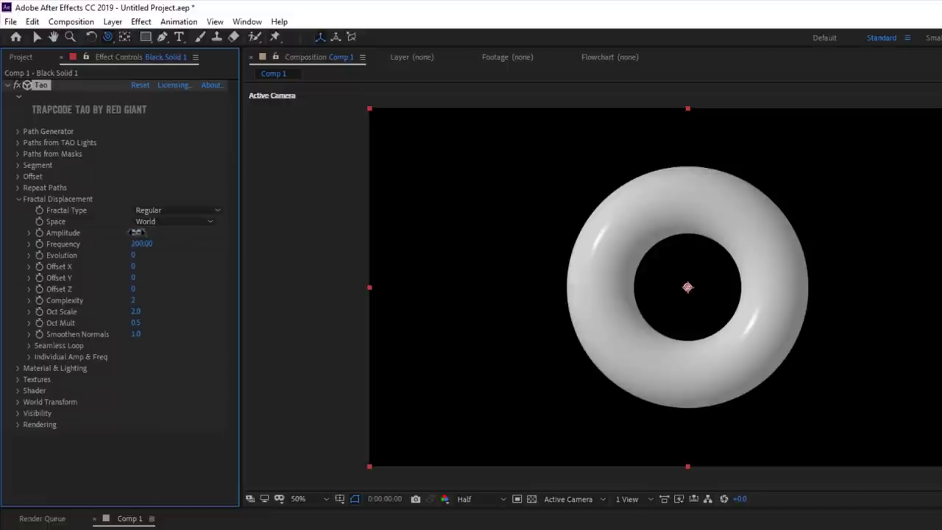
mouse_move(136, 232)
left_mouse_down()
mouse_move(250, 237)
mouse_move(197, 244)
left_mouse_up()
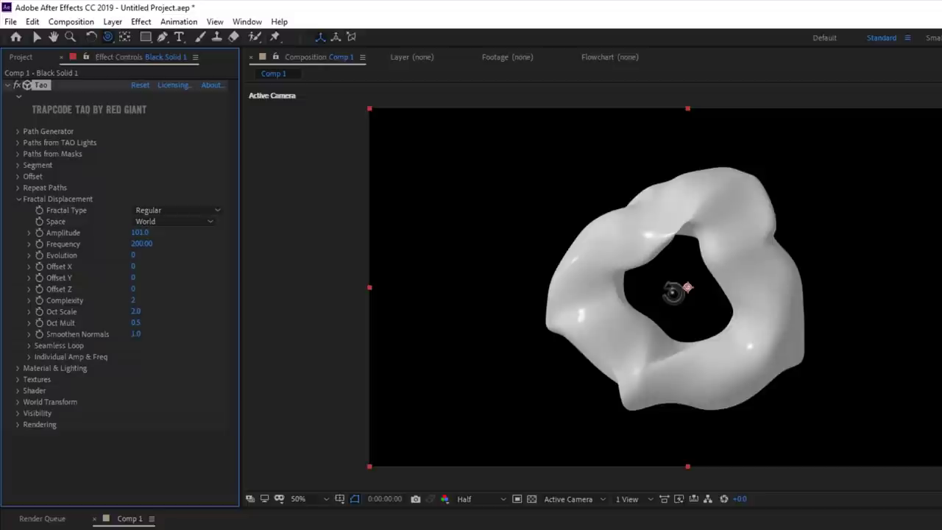
left_click_drag(672, 292, 626, 290)
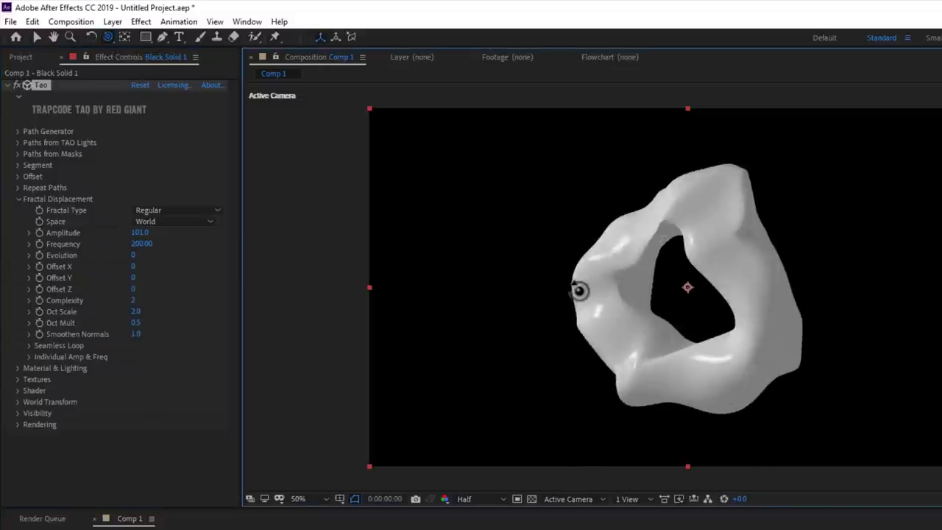
left_click_drag(626, 291, 694, 284)
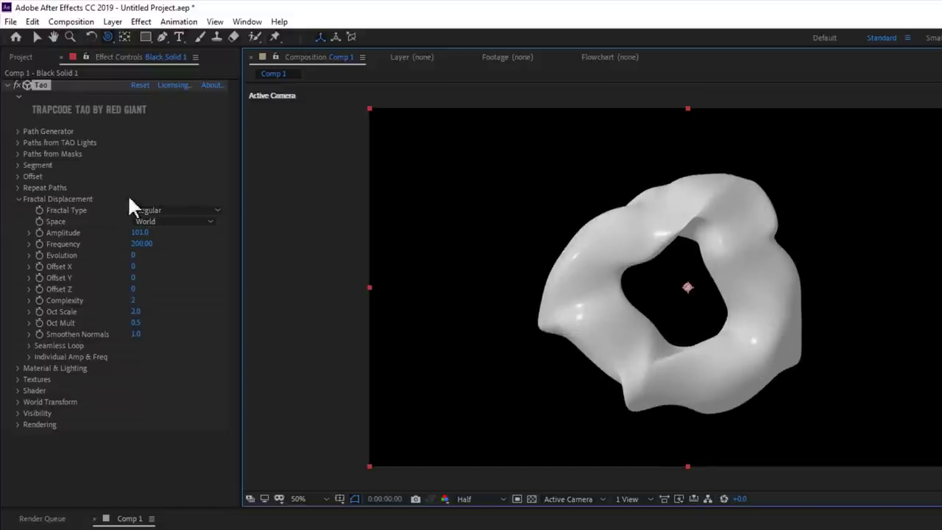
left_click_drag(138, 233, 135, 255)
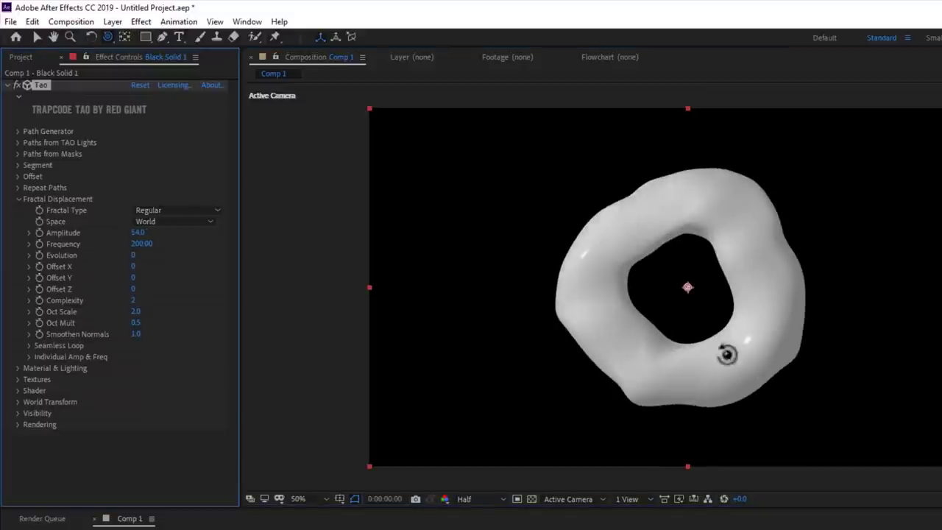
mouse_move(151, 250)
left_mouse_down()
mouse_move(142, 254)
mouse_move(387, 265)
mouse_move(941, 316)
mouse_move(557, 320)
left_mouse_up()
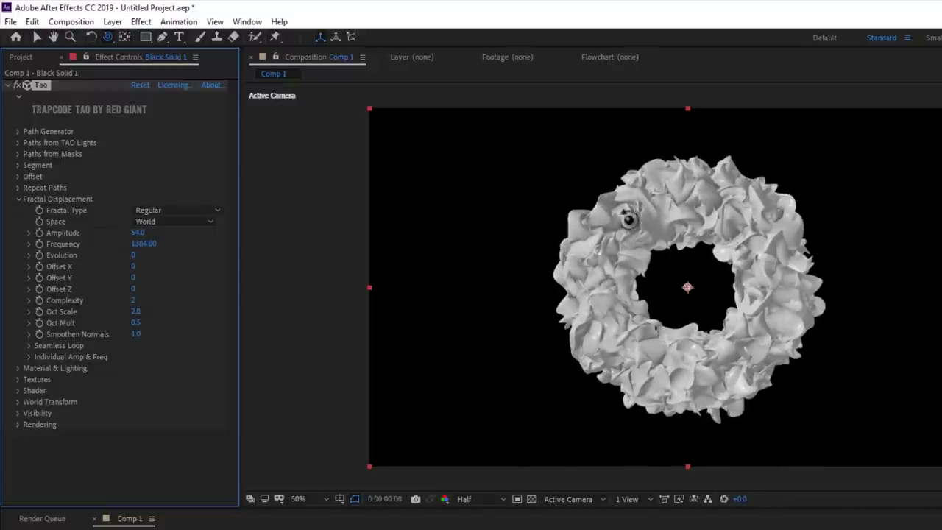
left_click(18, 199)
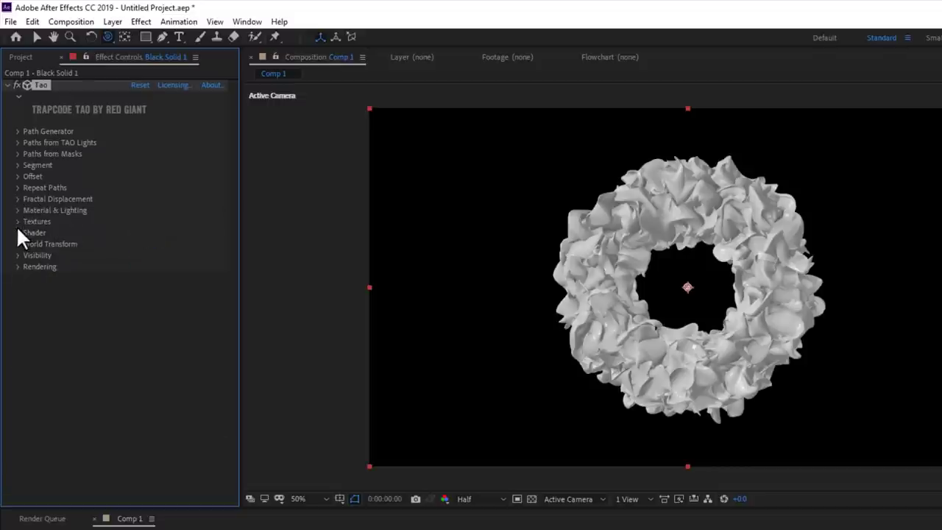
Step: Set Tao's shader to Density with Ambient Occlusion off and Add blending, then reveal Material & Lighting
left_click(17, 232)
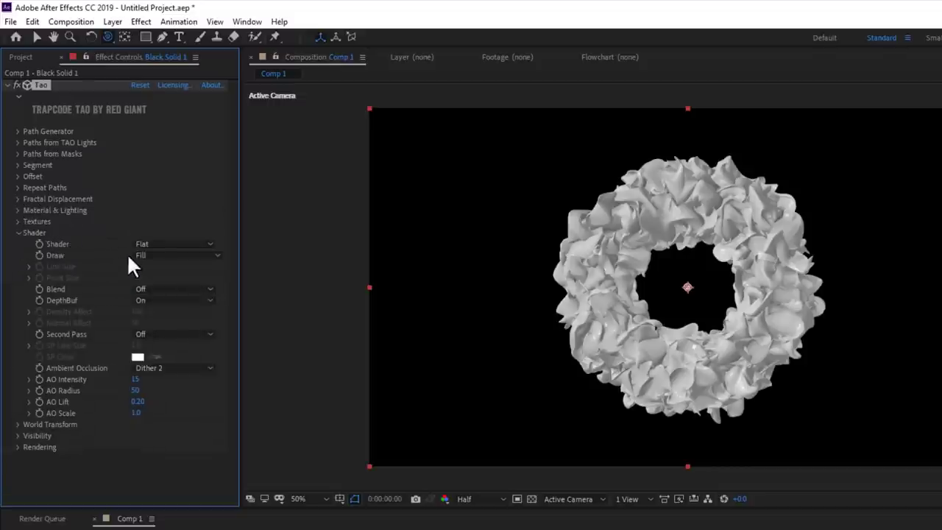
left_click(179, 244)
left_click(182, 256)
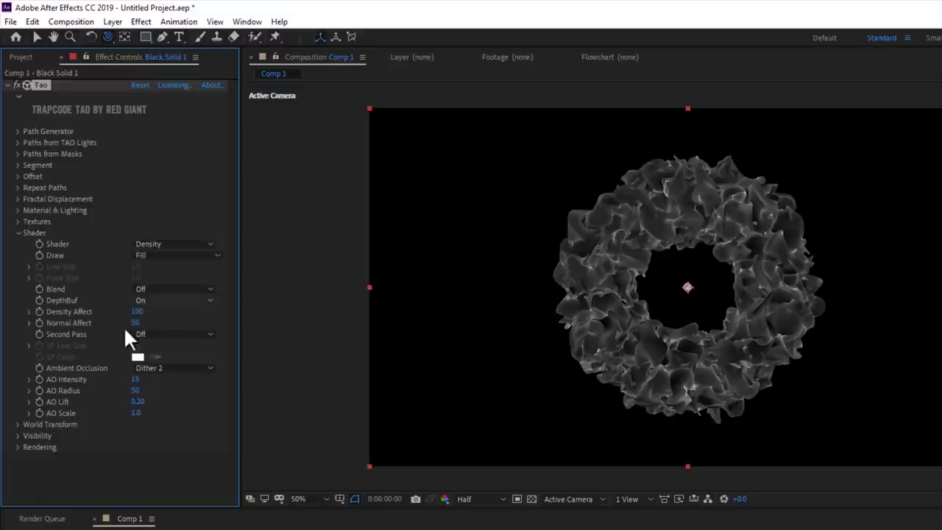
left_click(157, 369)
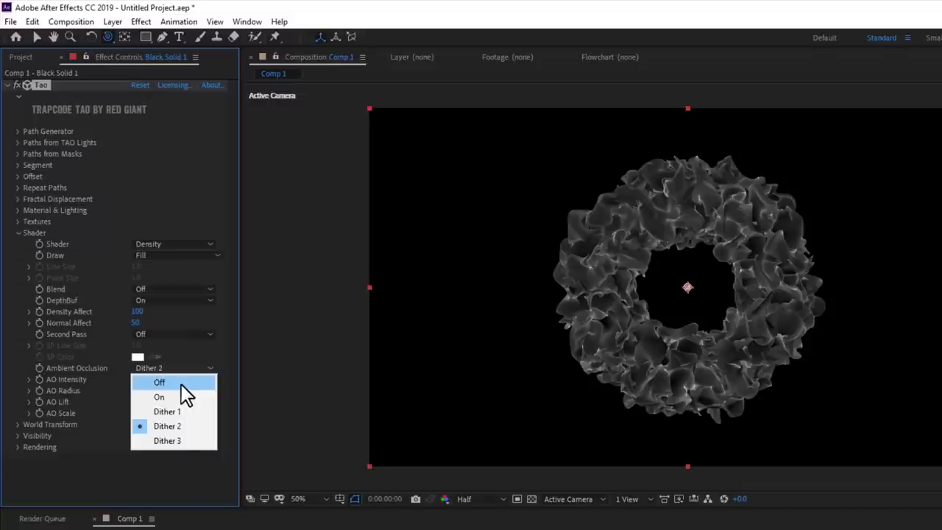
left_click(181, 385)
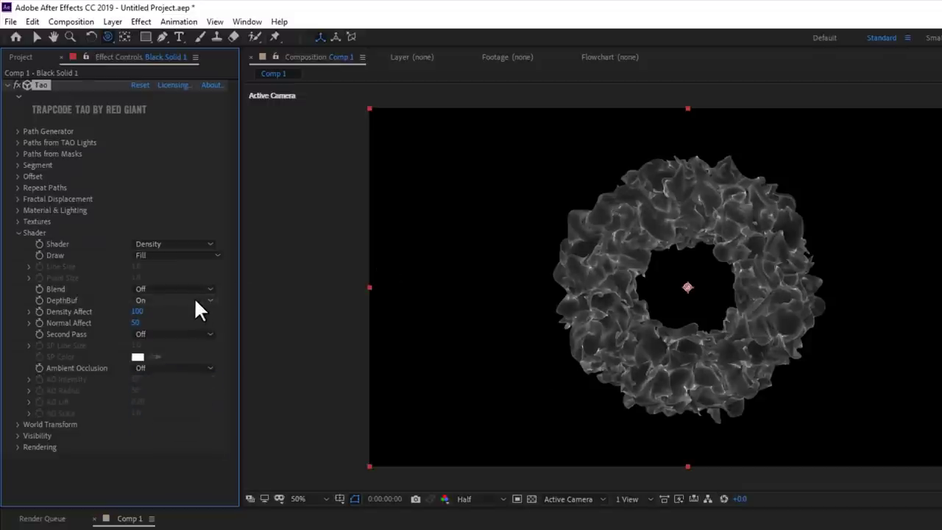
left_click(165, 287)
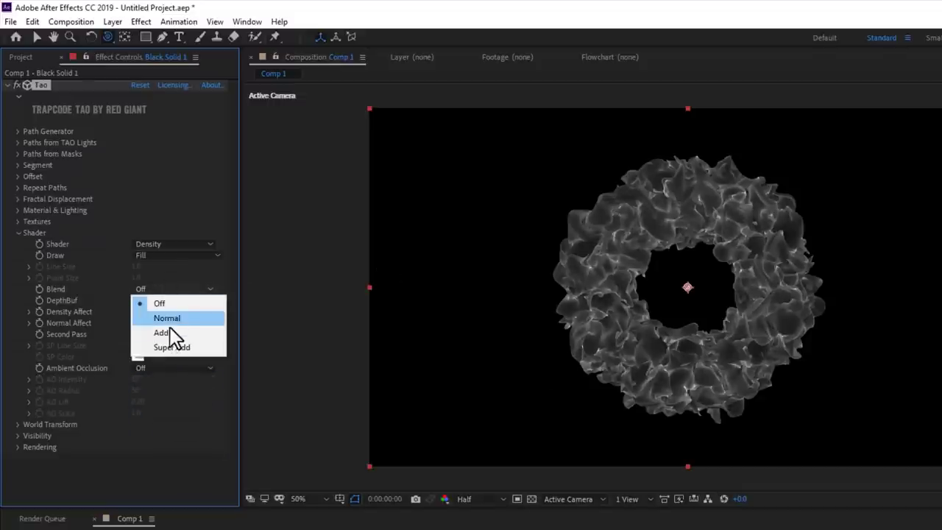
left_click(169, 333)
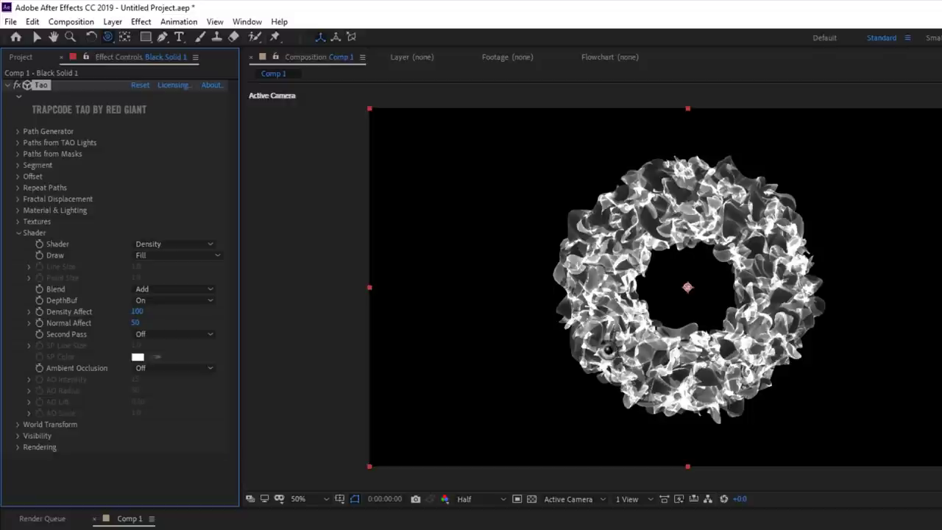
left_click(19, 210)
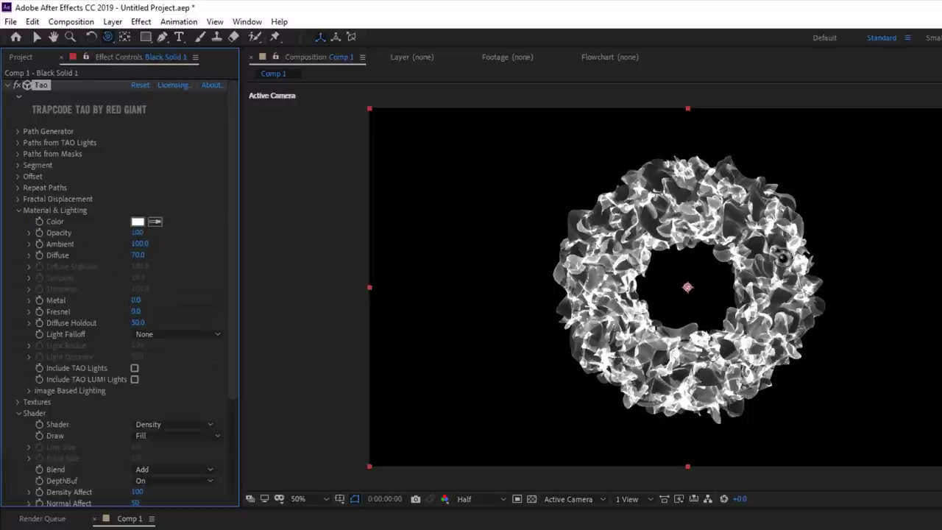
left_click(115, 22)
Step: Add a point light, set its position, and set Tao's Light Falloff to Smooth
mouse_move(133, 37)
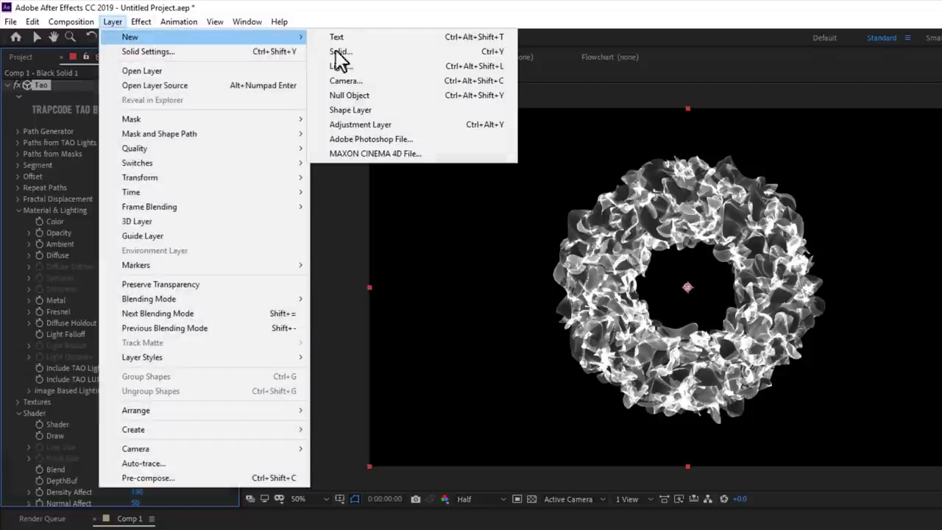
left_click(391, 67)
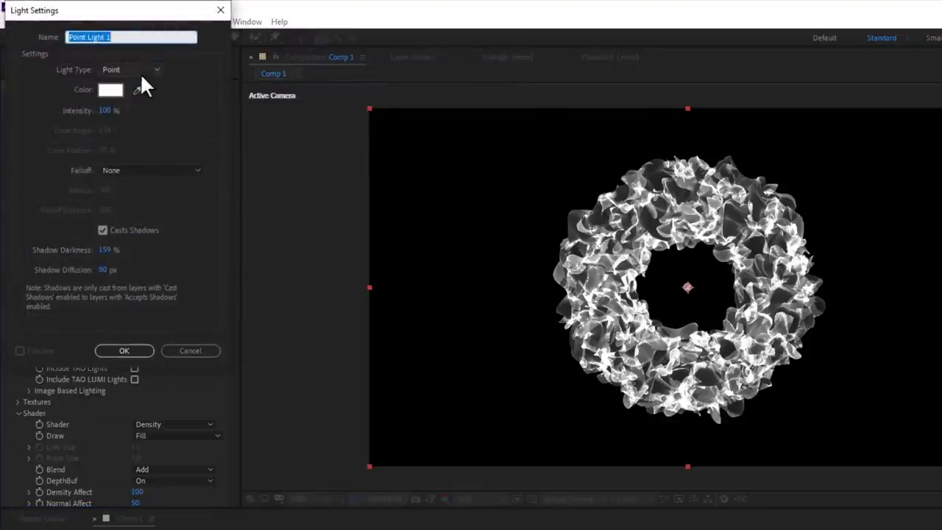
left_click(125, 350)
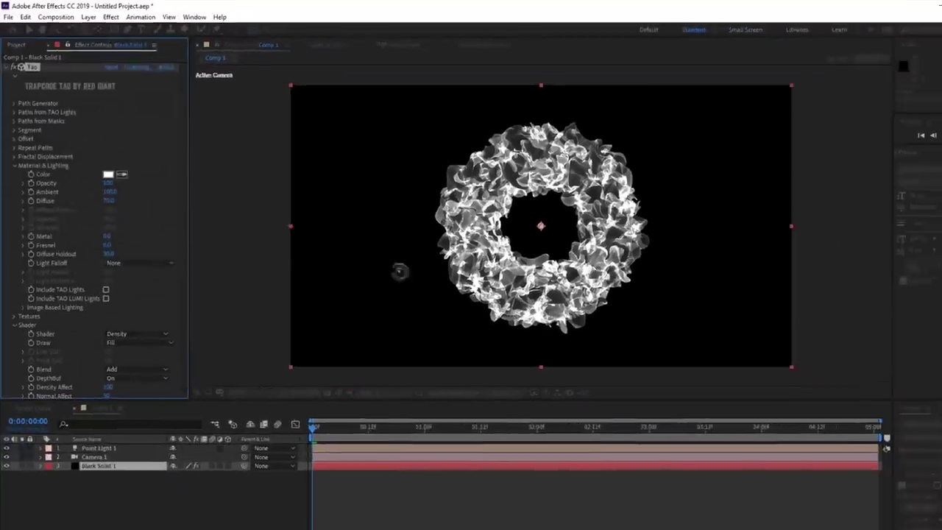
key("p")
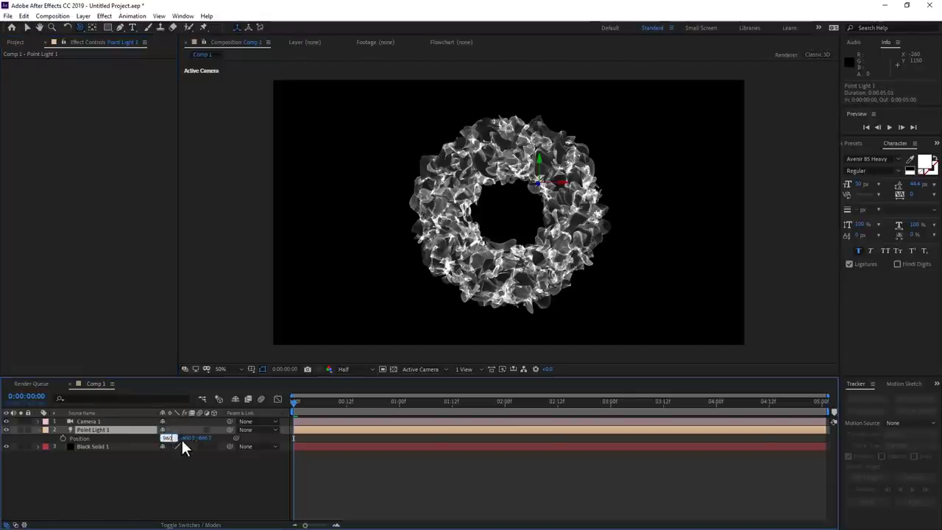
key("Return")
key("F11")
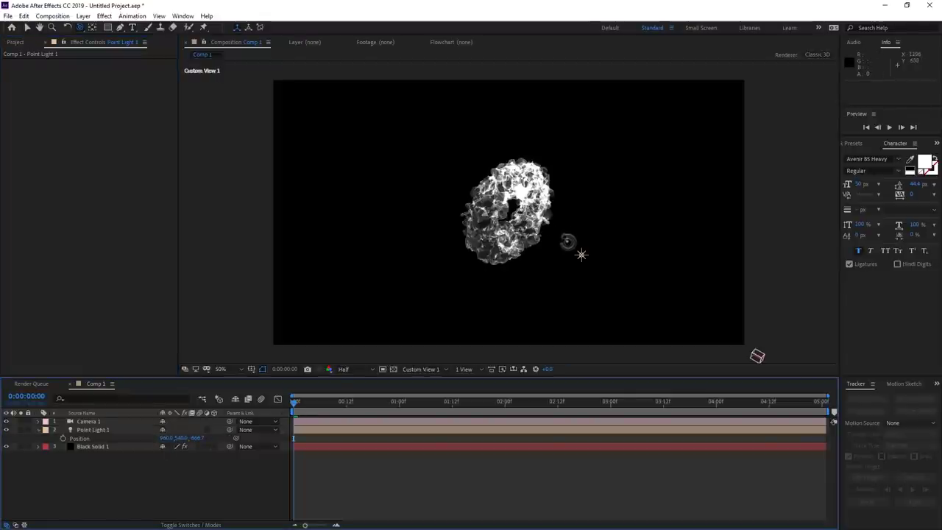
left_click(583, 254)
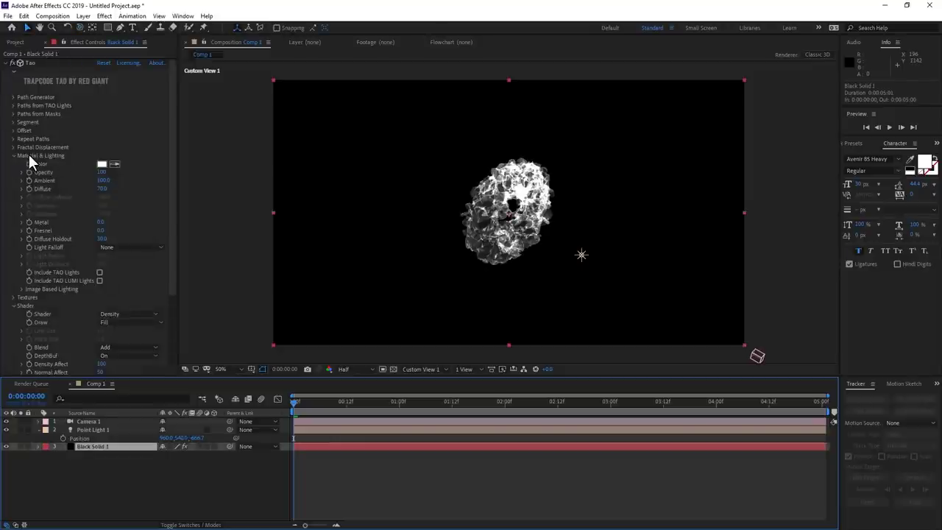
left_click(116, 249)
left_click(141, 270)
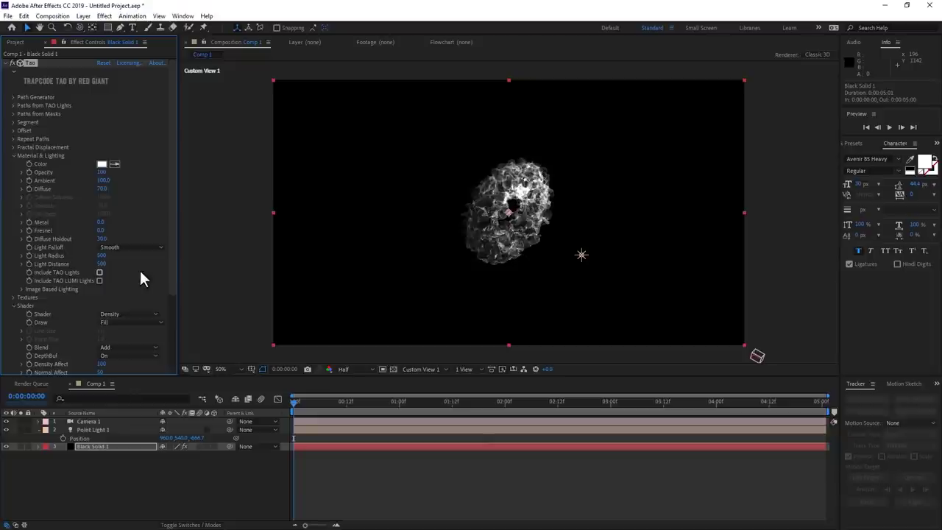
Step: Move the point light in depth to 960, 540, -904.5 so the torus is softly lit
left_click(567, 251)
mouse_move(582, 255)
left_mouse_down()
mouse_move(364, 182)
mouse_move(269, 186)
left_mouse_up()
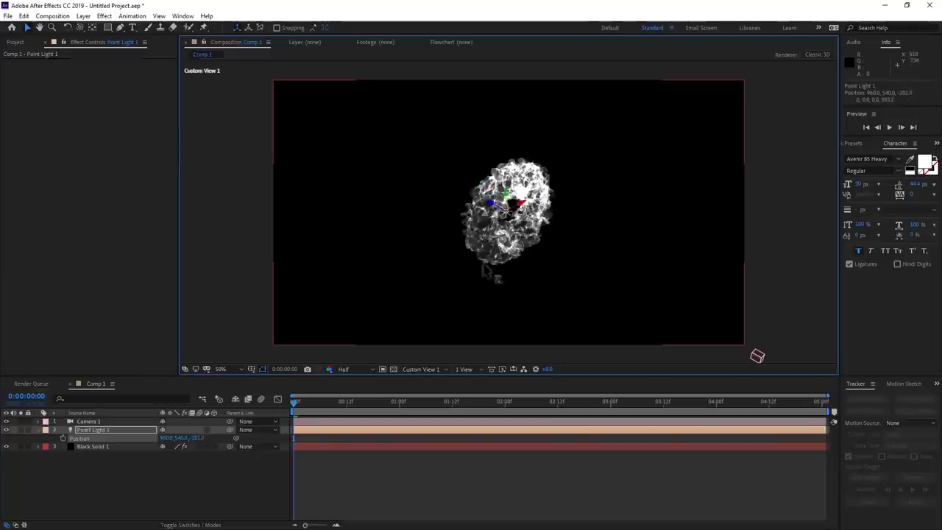
left_click_drag(269, 186, 616, 311)
key("F12")
key("t")
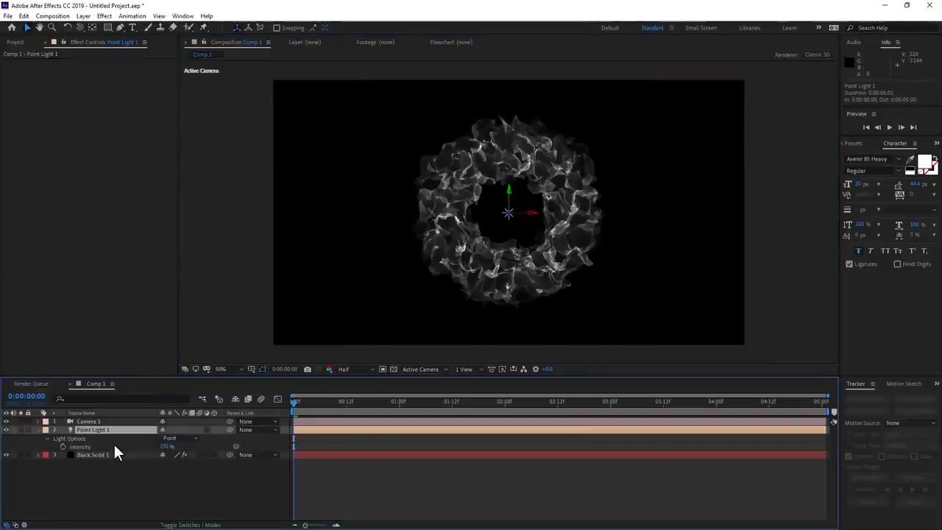
key("p")
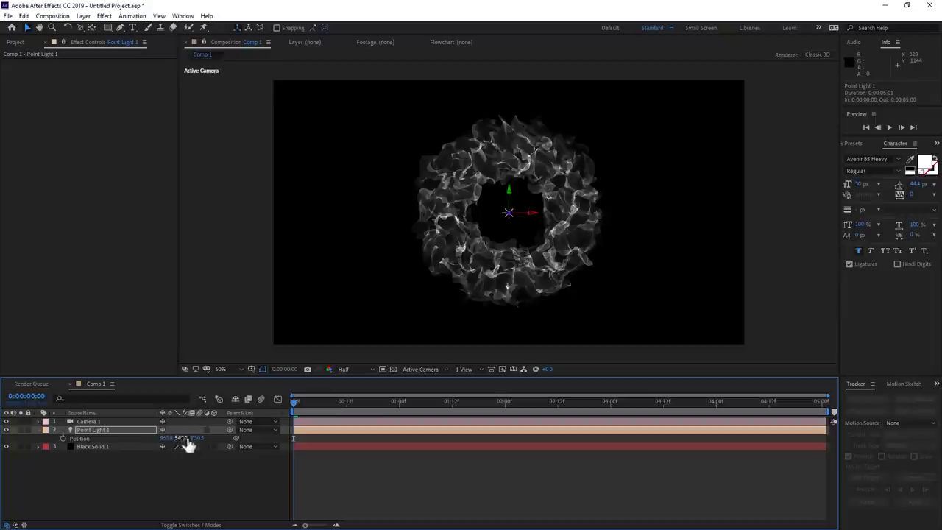
mouse_move(198, 438)
left_mouse_down()
mouse_move(261, 435)
mouse_move(183, 446)
left_mouse_up()
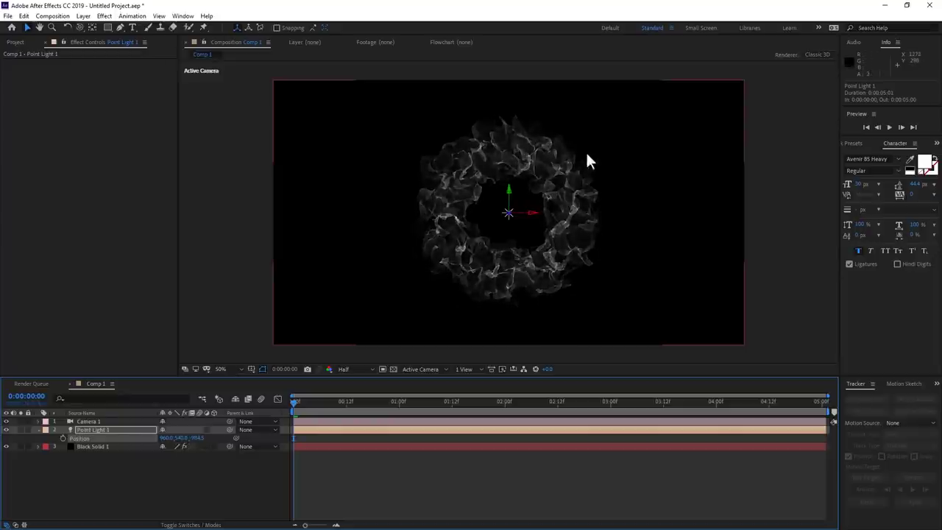
left_click(92, 446)
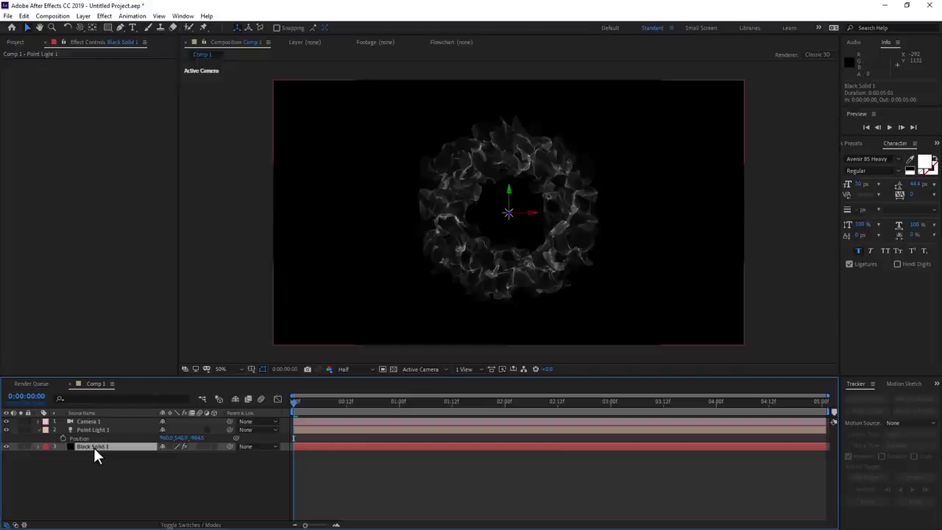
Step: Add a time*20 expression to Tao's Evolution and preview the churning ring
left_click(30, 155)
left_click(45, 146)
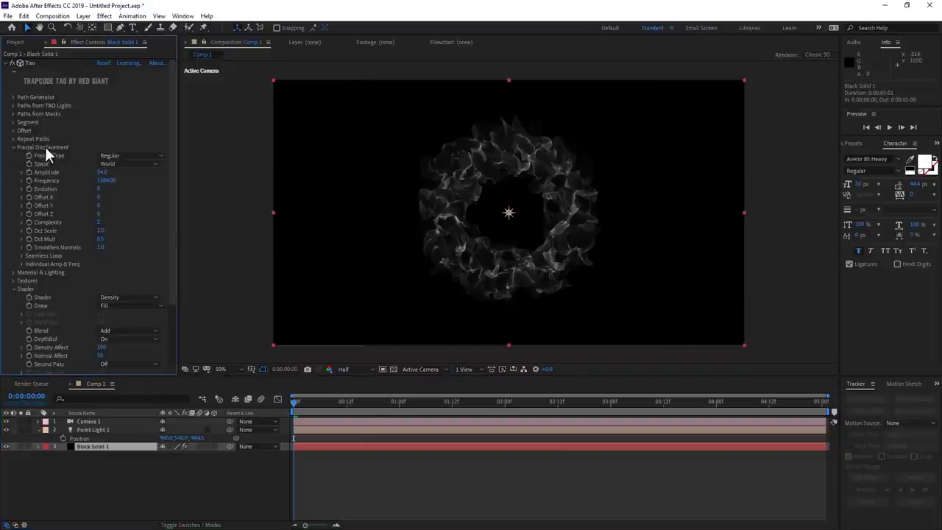
left_click(29, 189, "alt")
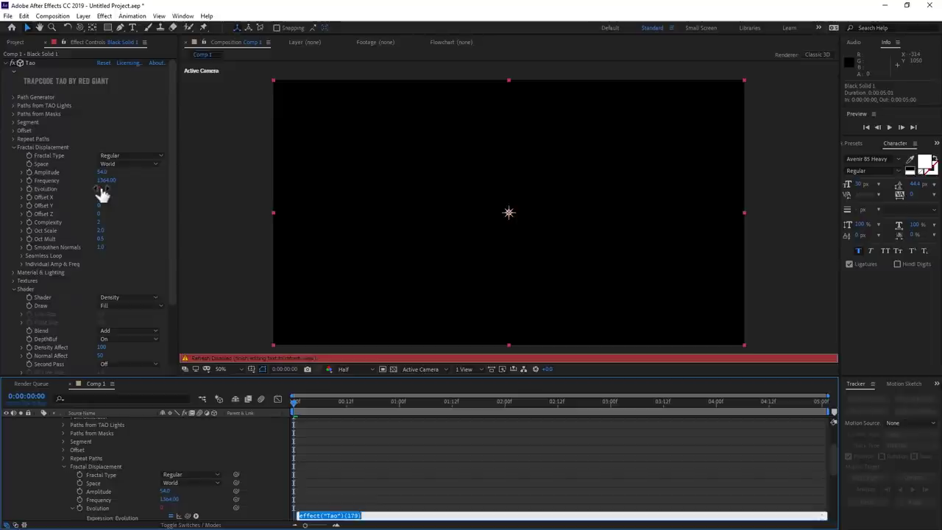
type("time")
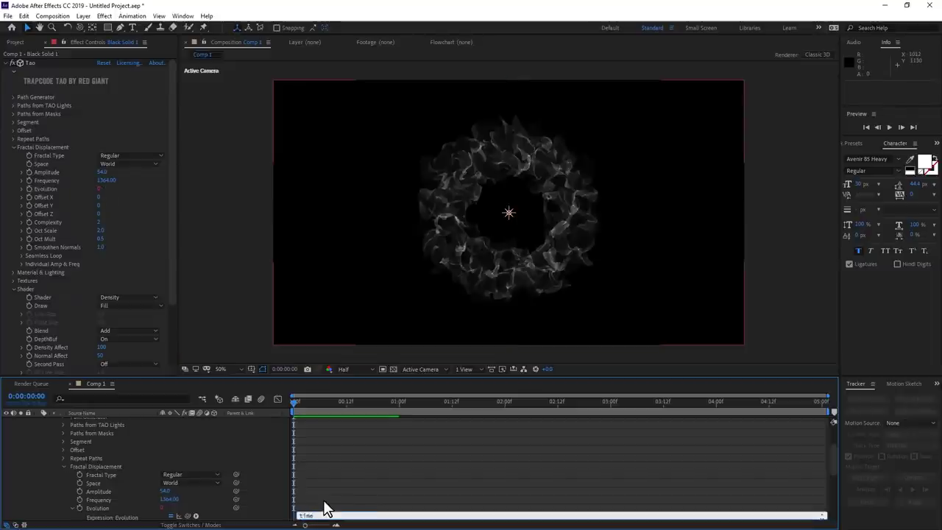
type("*20")
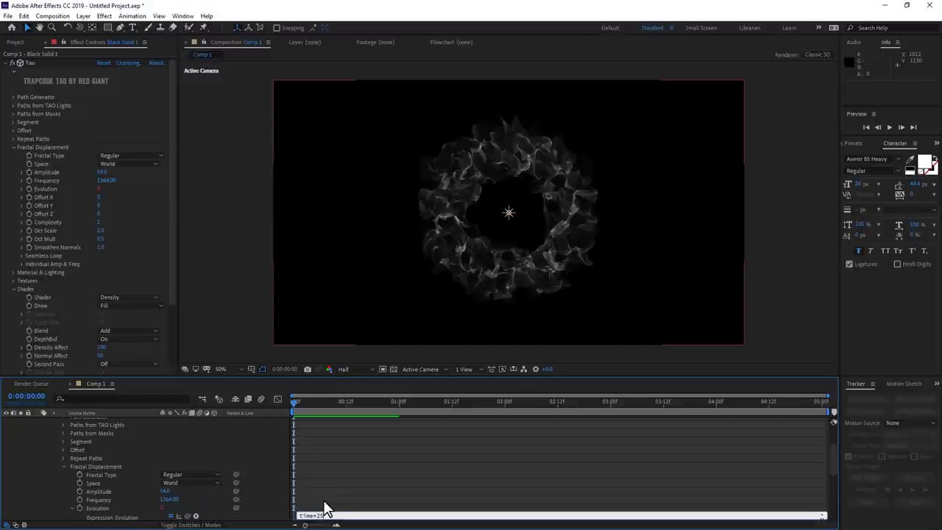
left_click(339, 494)
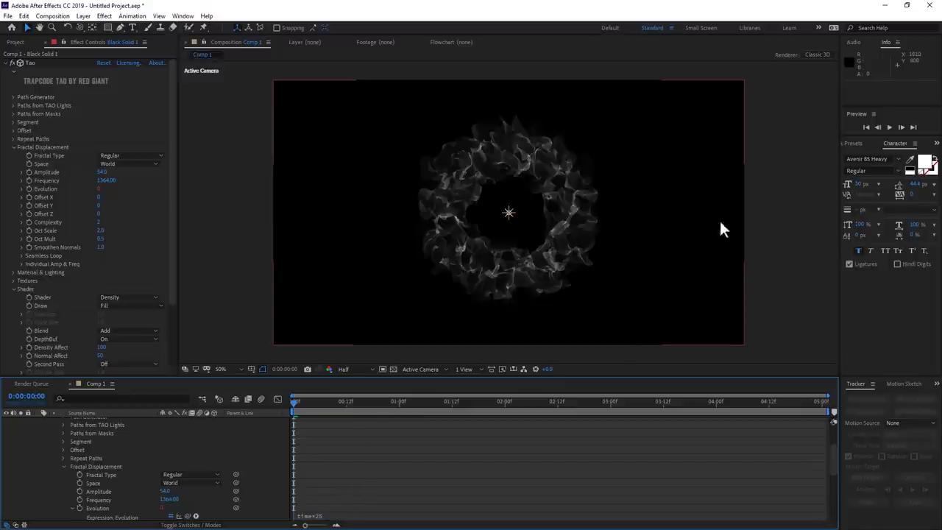
left_click(889, 127)
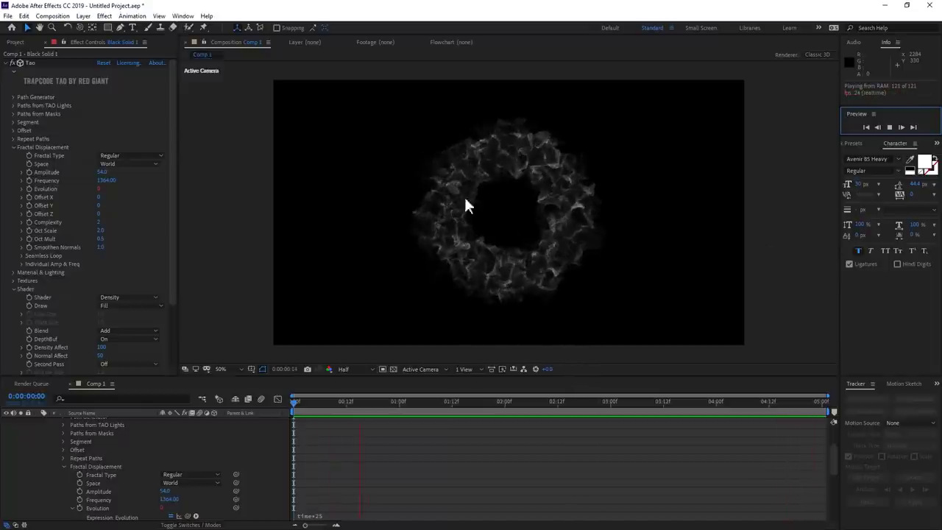
Step: Keyframe Camera 1's Position from far back at 0s to close in at 2 seconds
left_click(770, 271)
left_click(37, 429)
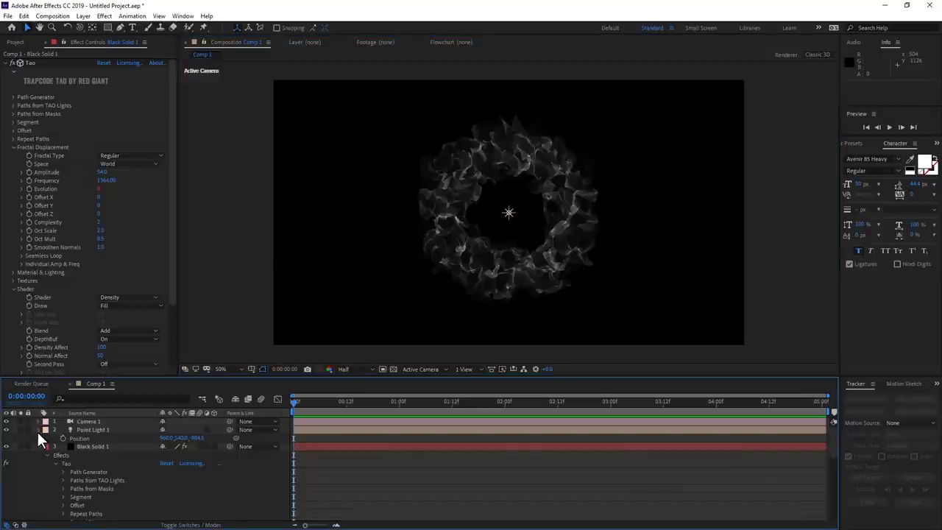
left_click(39, 439)
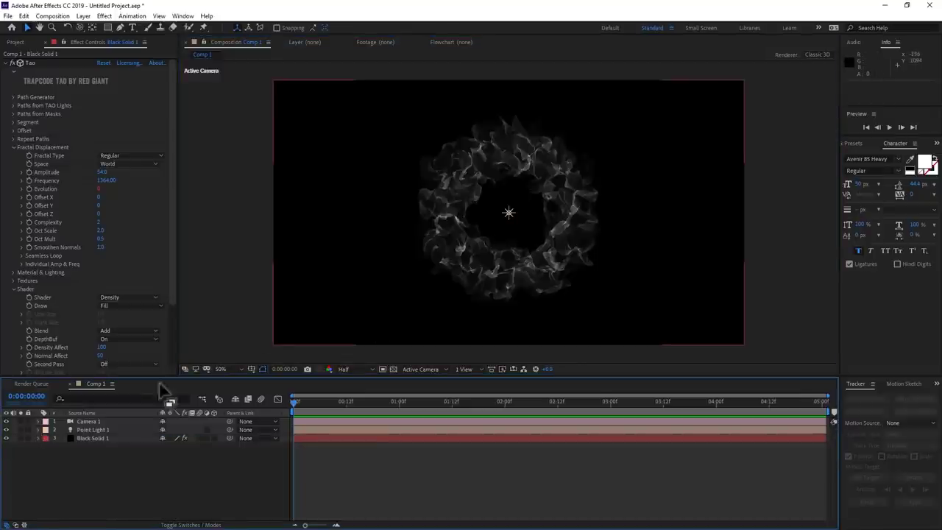
left_click(98, 424)
key("p")
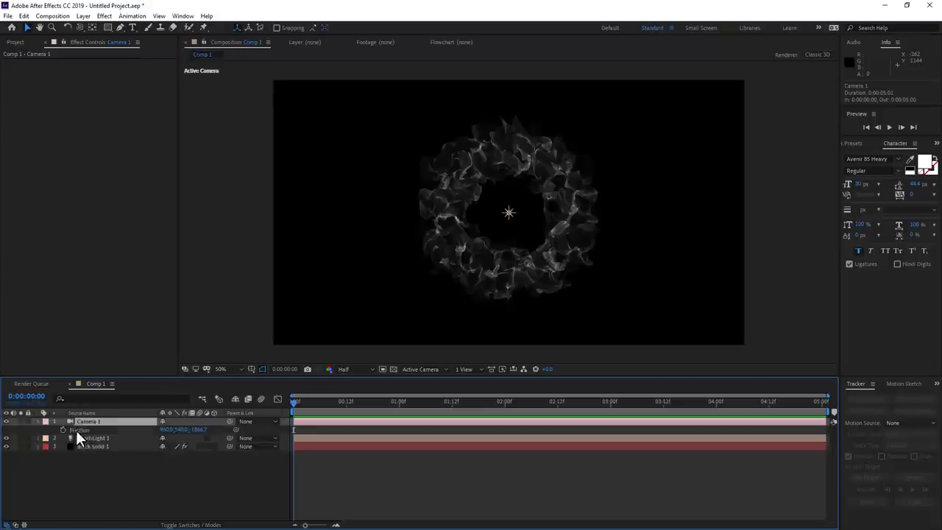
left_click(62, 429)
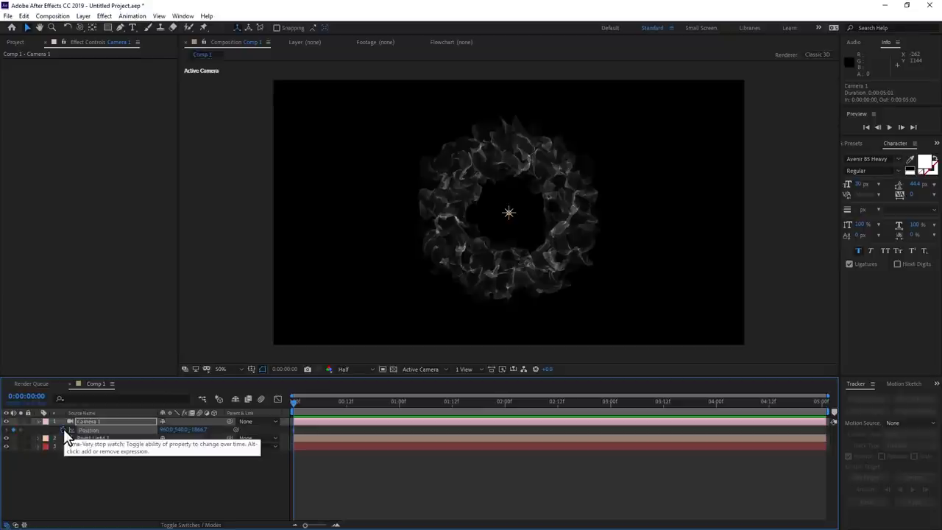
left_click_drag(205, 437, 0, 475)
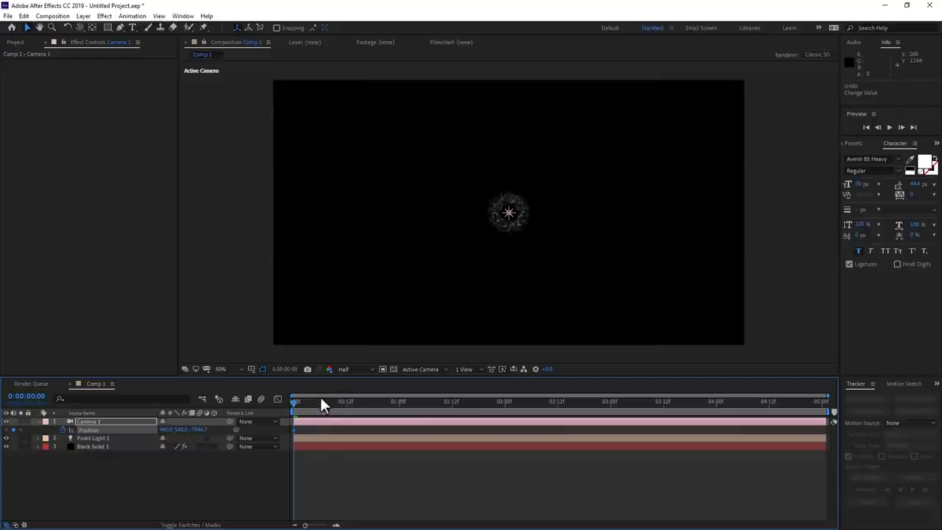
left_click(510, 403)
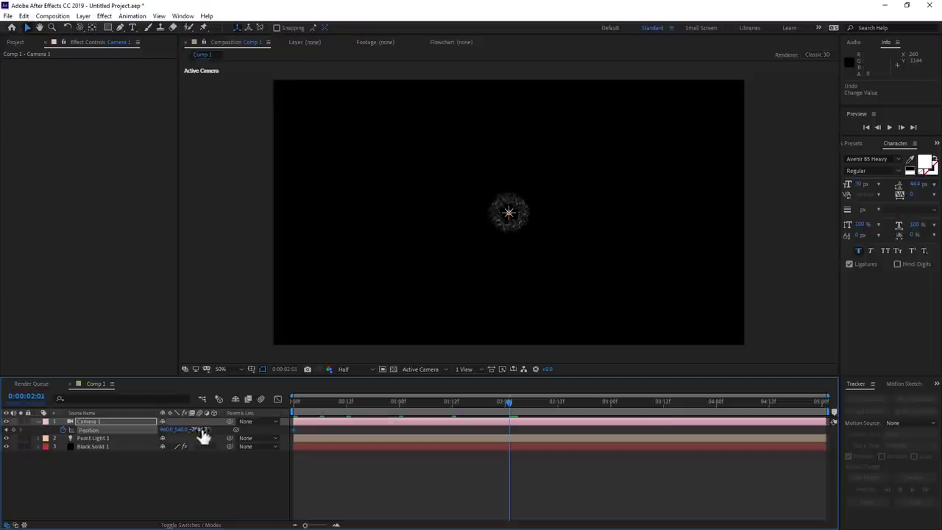
left_click_drag(193, 429, 184, 430)
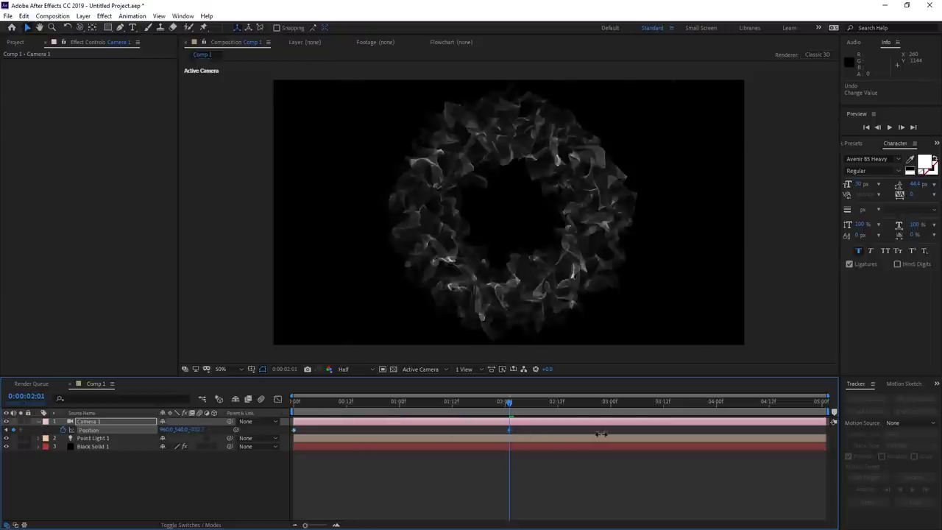
left_click(296, 402)
mouse_move(310, 405)
left_mouse_down()
mouse_move(513, 416)
mouse_move(304, 442)
left_mouse_up()
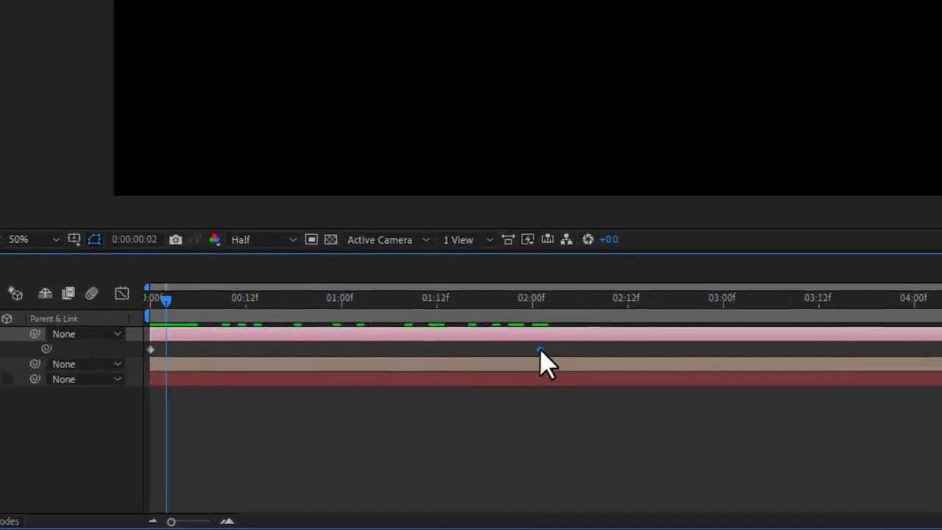
Step: Ease the camera keyframes so it rushes in fast then slows gently, and preview it
key("F9")
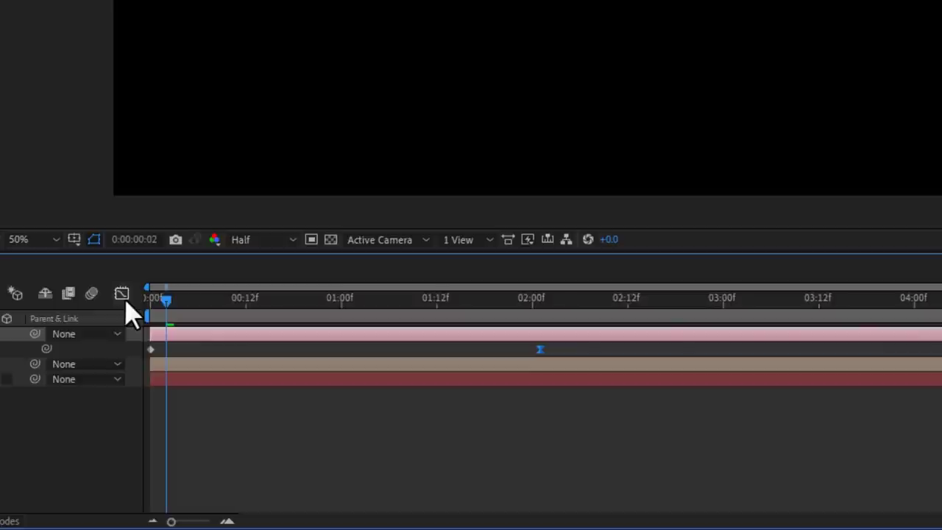
left_click(122, 295)
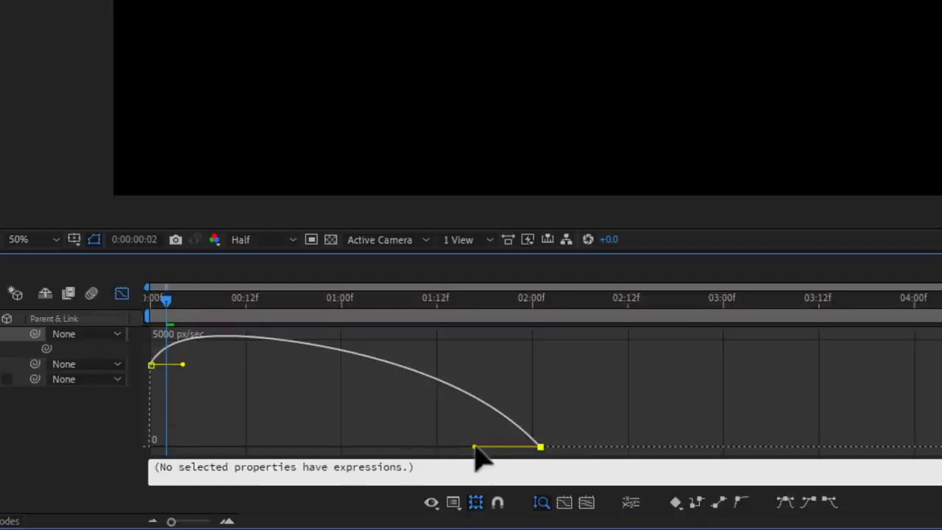
left_click_drag(475, 447, 300, 458)
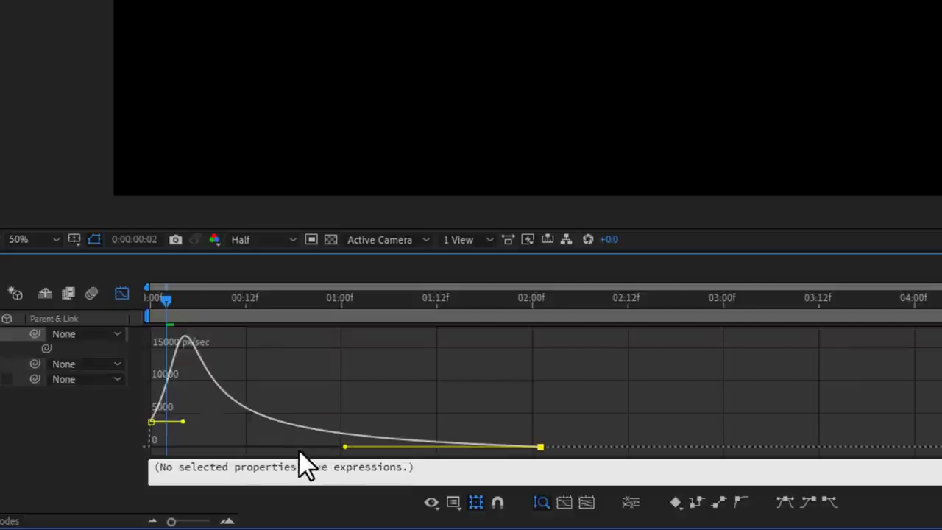
left_click_drag(186, 425, 156, 324)
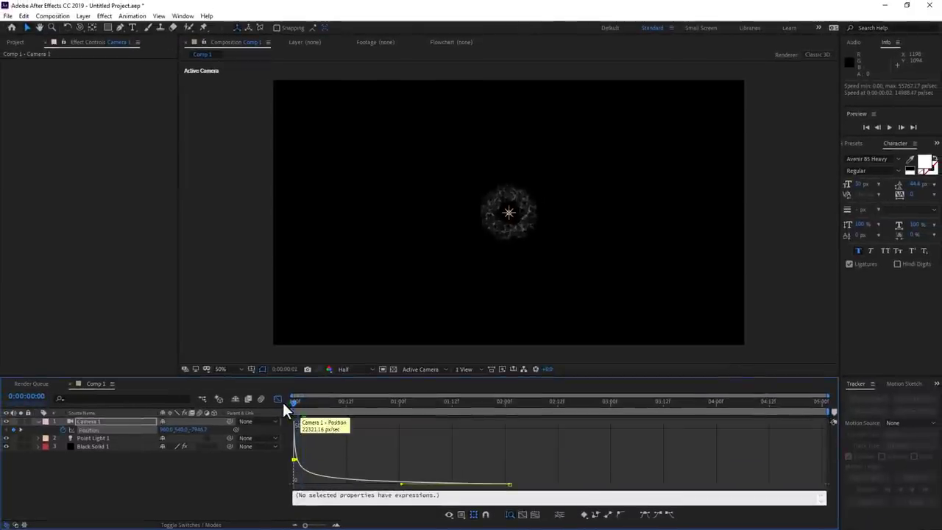
left_click(890, 129)
left_click(889, 126)
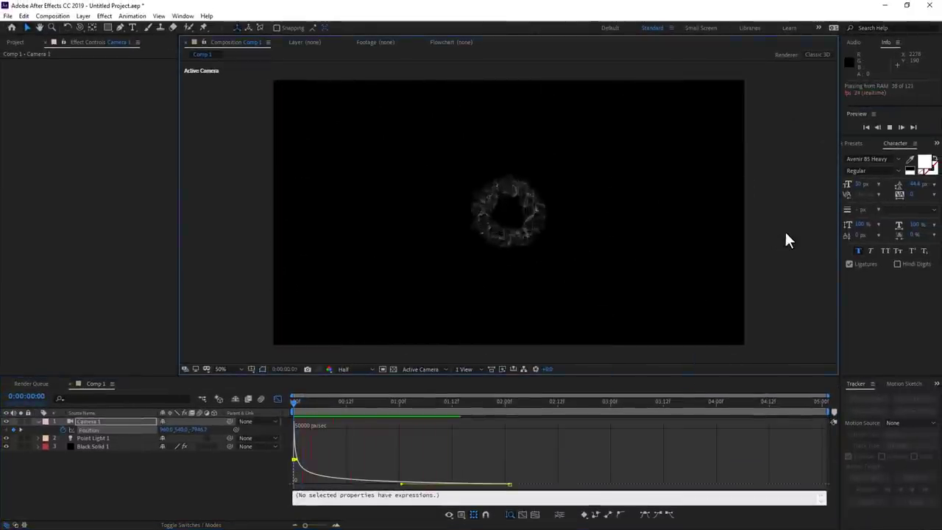
key("space")
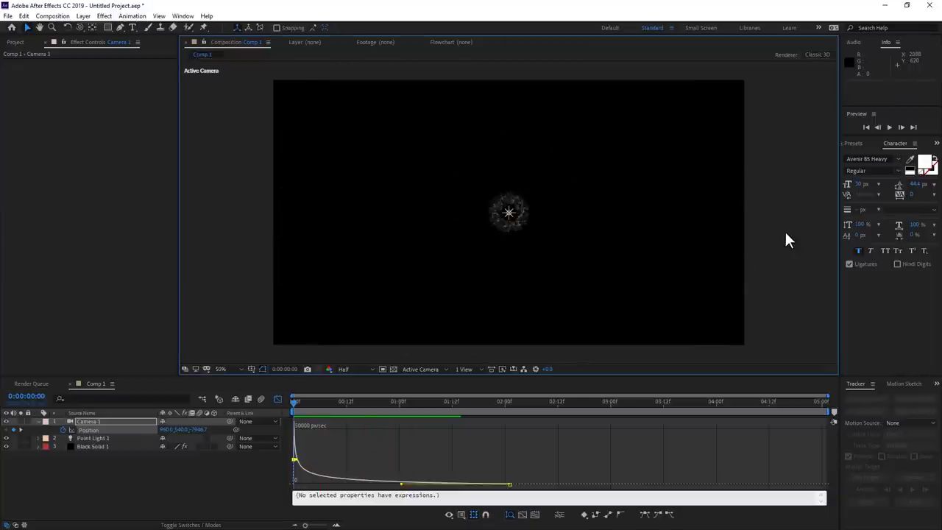
left_click(104, 447)
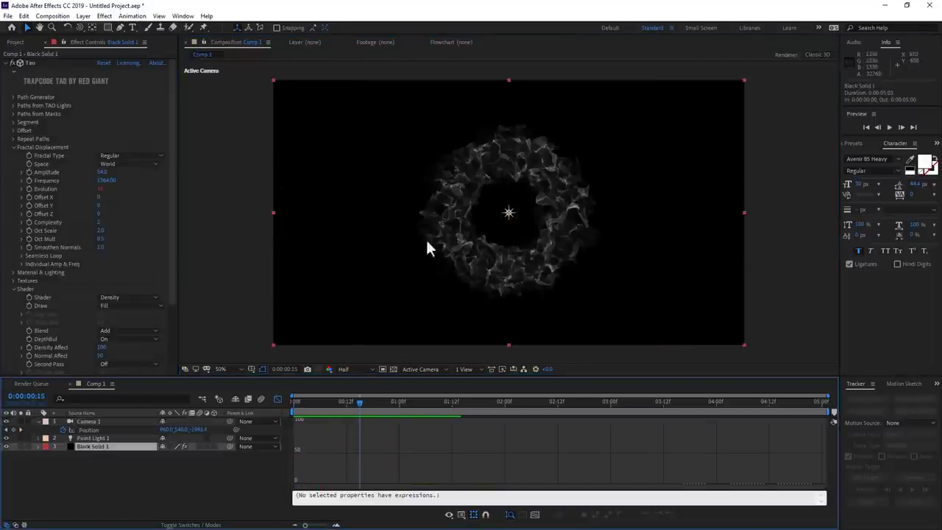
Step: Change Tao's Evolution expression to time*50
key("Home")
key("e")
key("e")
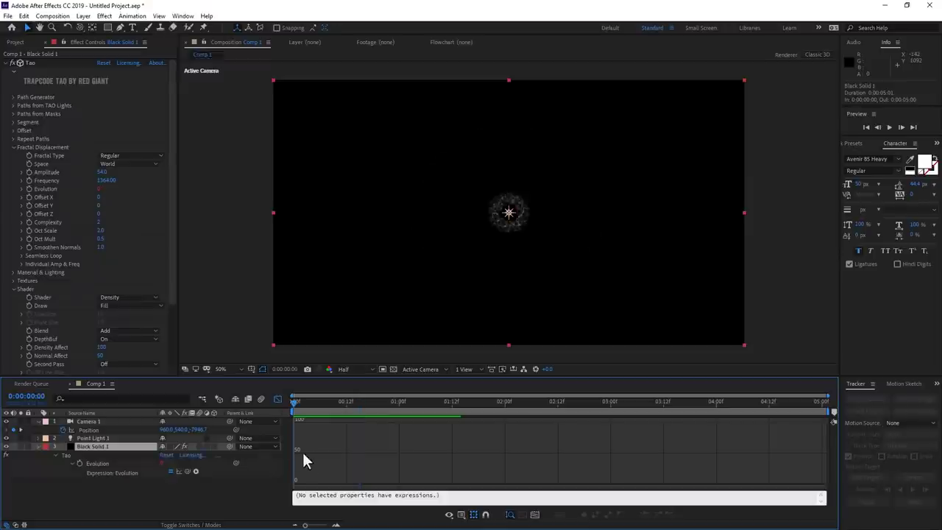
left_click(277, 399)
left_click(324, 471)
type("time*50")
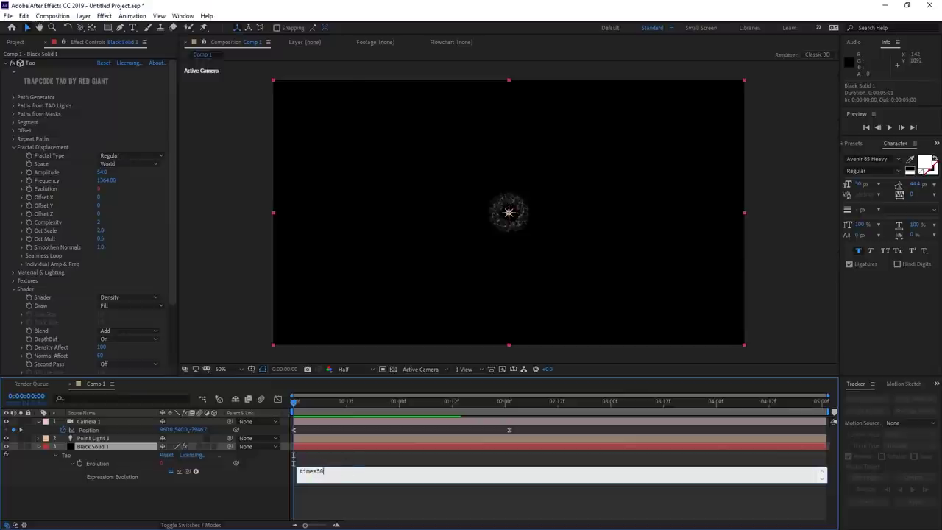
left_click(341, 459)
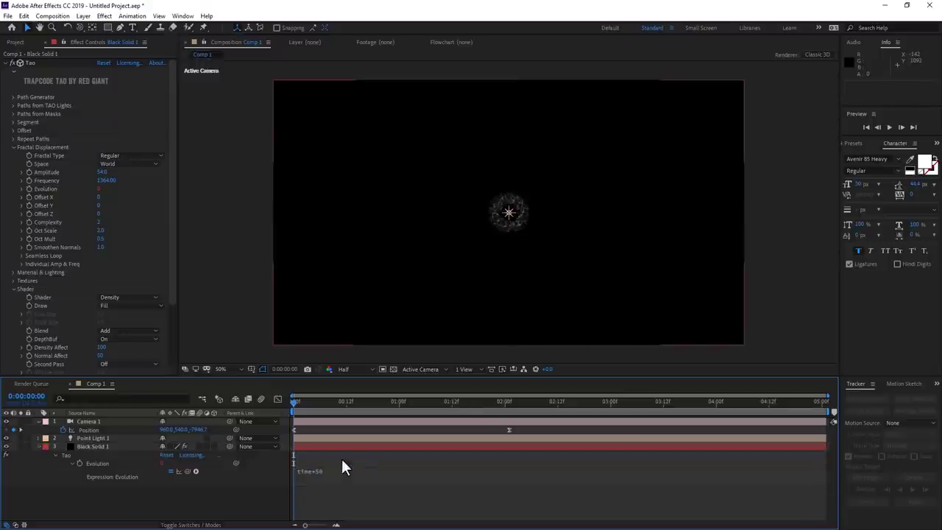
Step: Keyframe Amplitude from 54 at 0s to 1120 at 2 seconds and preview the burst
left_click(28, 172)
key("u")
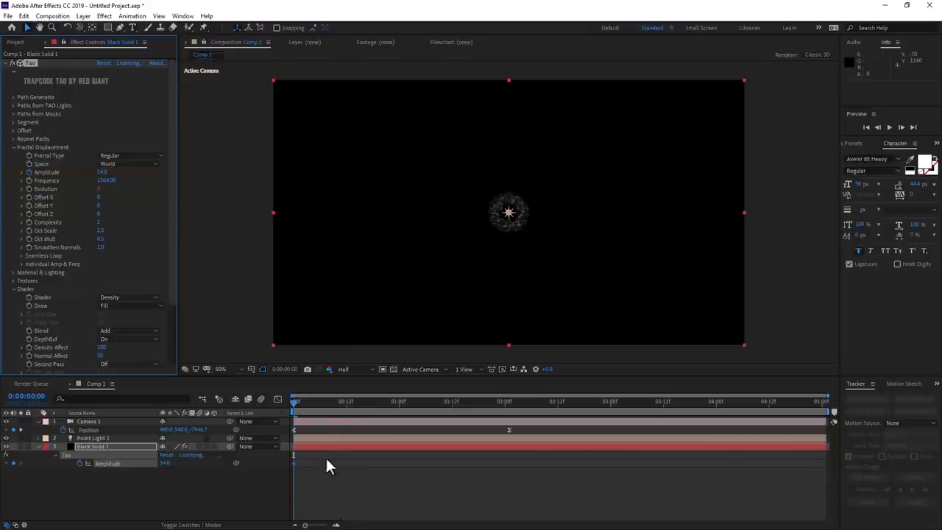
left_click(505, 403)
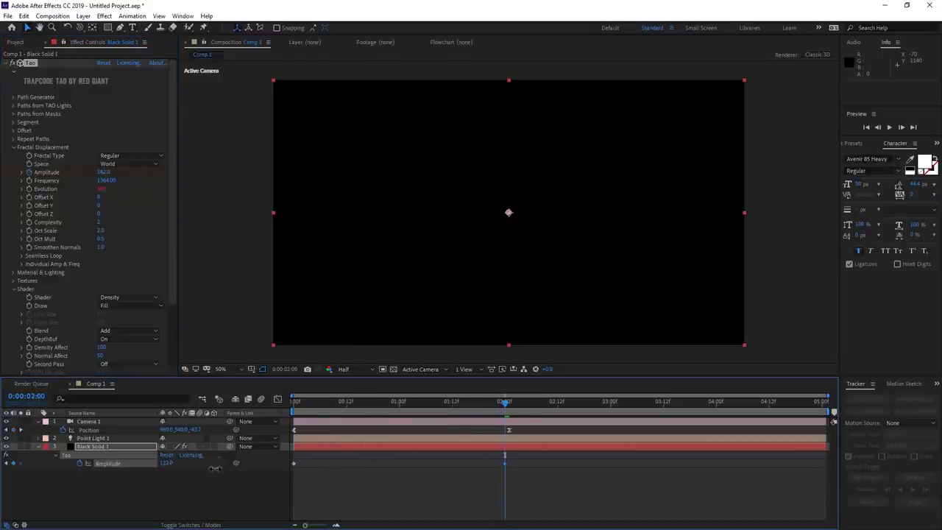
left_click_drag(214, 468, 208, 471)
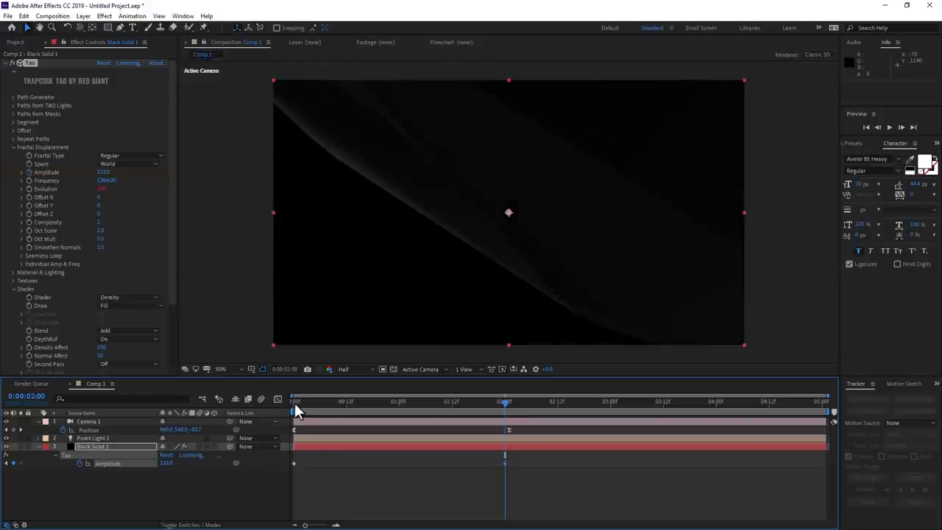
left_click(294, 403)
key("space")
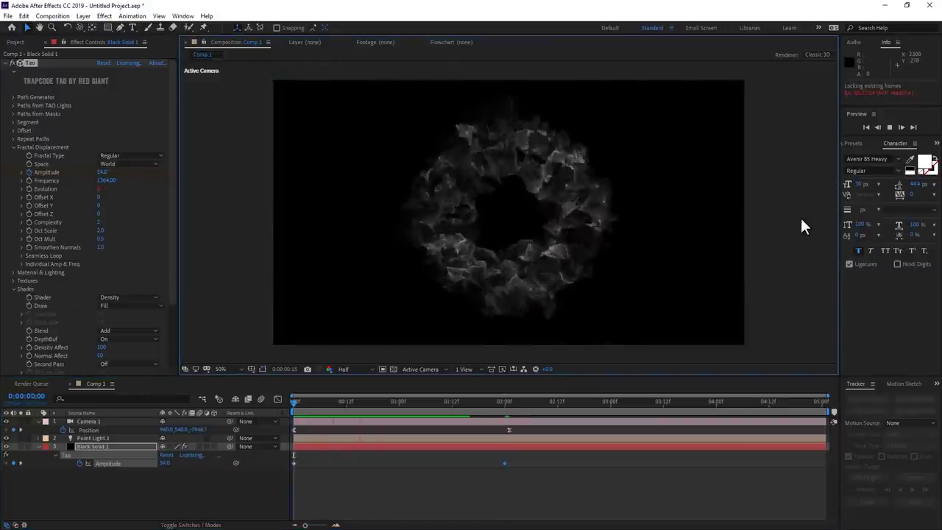
Step: Apply CC Vector Blur to the smoke ring through the 'vec' effect search and preview it
key("space")
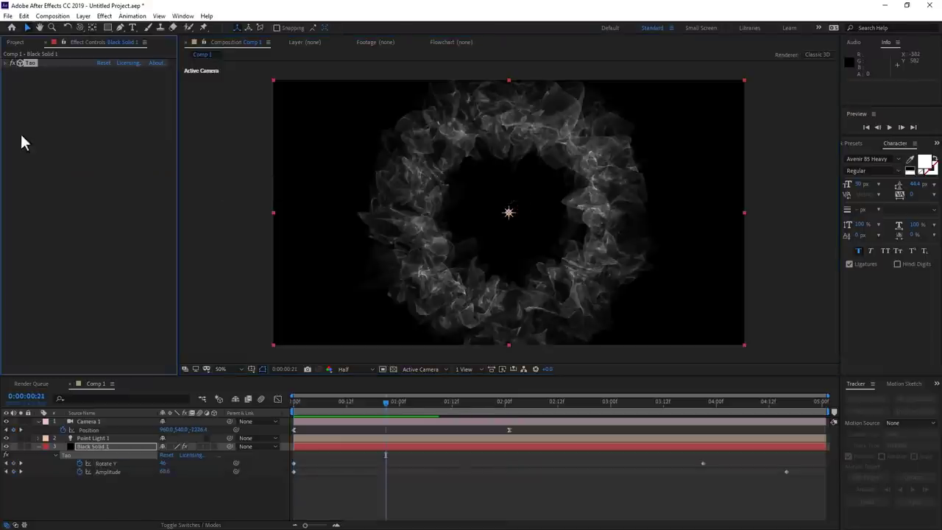
key("ctrl+space")
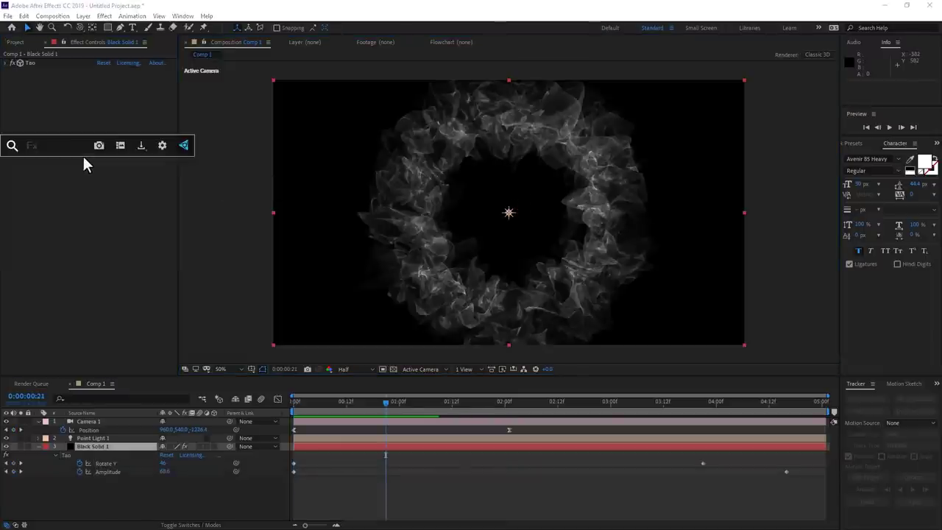
type("vec")
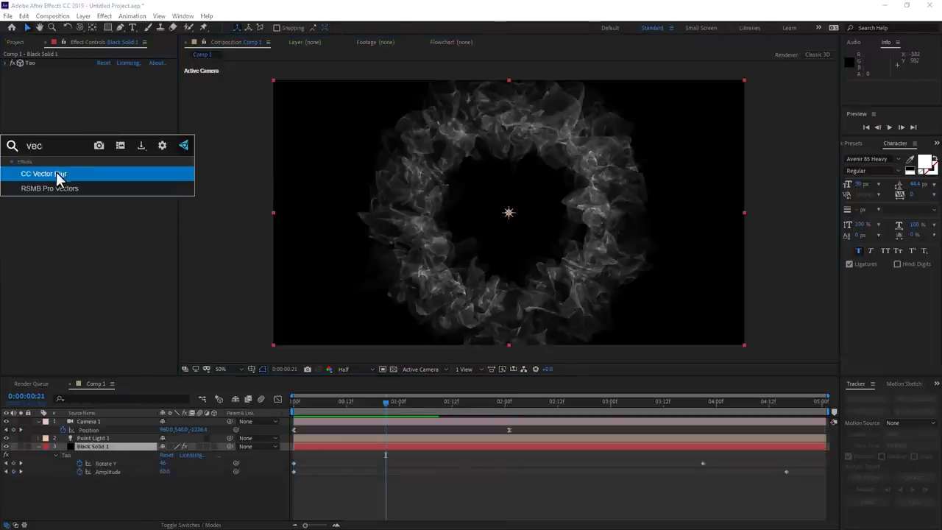
left_click(57, 174)
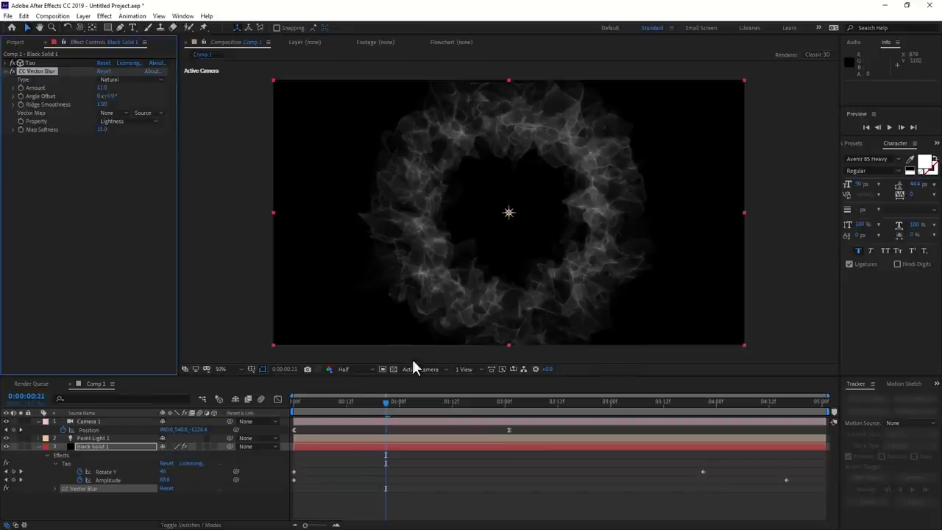
left_click_drag(343, 401, 324, 401)
left_click(890, 128)
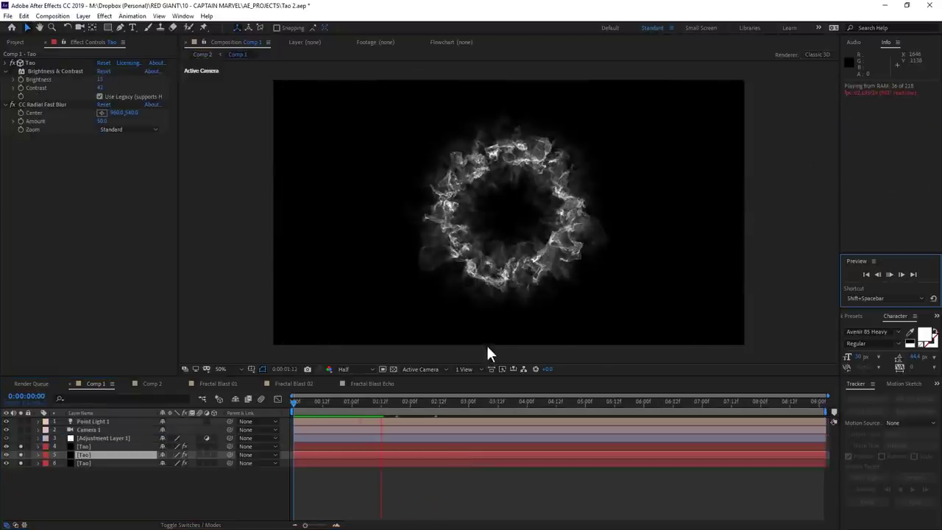
Step: Inspect the settings of each of the three Tao layers
left_click(85, 446)
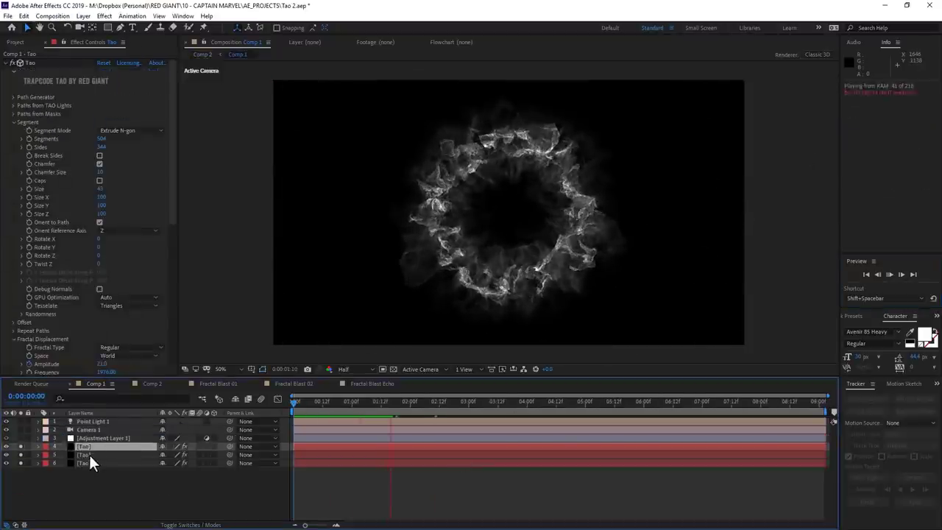
left_click(88, 455)
left_click(87, 461)
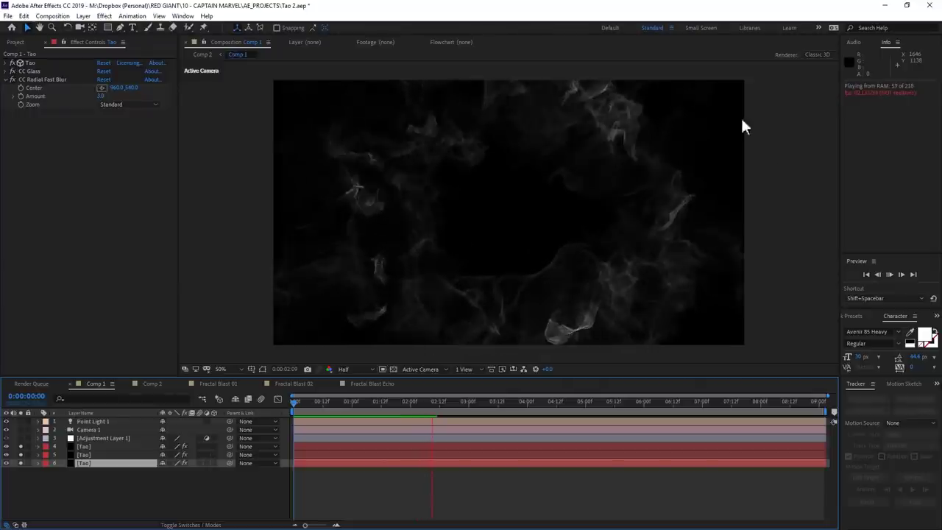
Step: Reveal the keyframed animation on Point Light 1 and Camera 1
left_click(96, 421)
key("p")
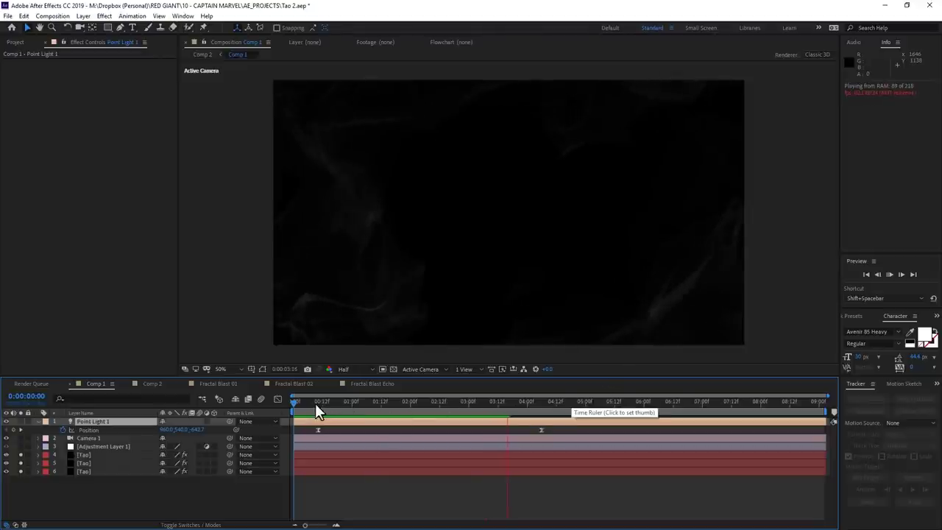
left_click(88, 438)
key("u")
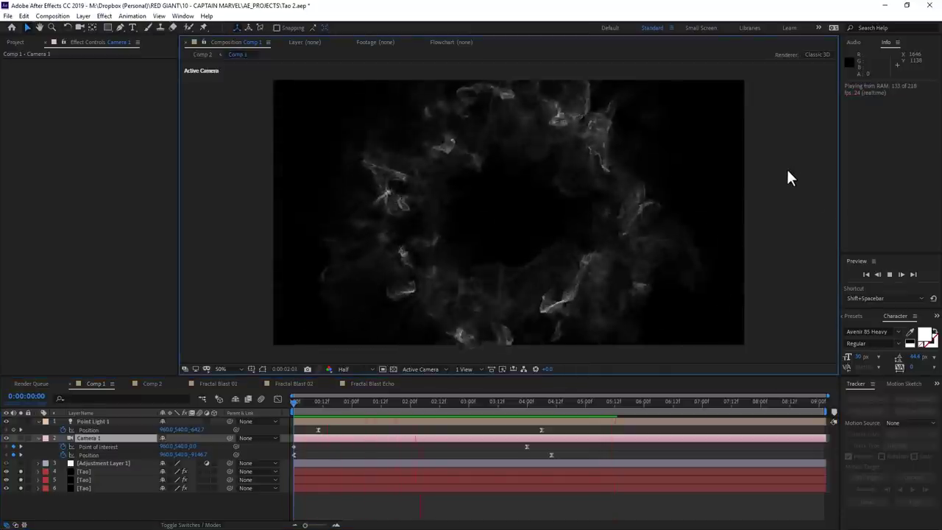
Step: Stop at 1:19 and orbit a custom 3D view around the ring, camera and light
left_click(398, 402)
left_click(398, 404)
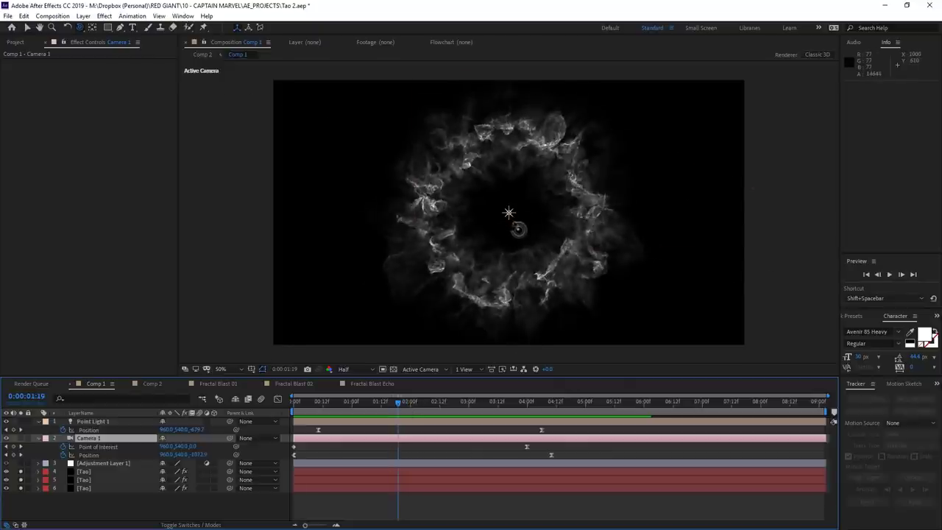
key("F11")
left_click_drag(518, 229, 443, 245)
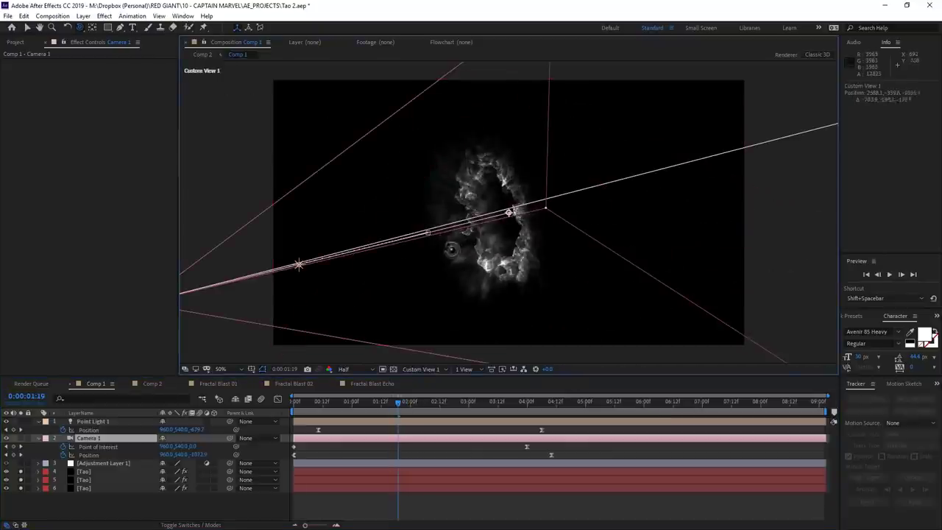
mouse_move(492, 268)
left_mouse_down()
mouse_move(452, 249)
mouse_move(490, 255)
left_mouse_up()
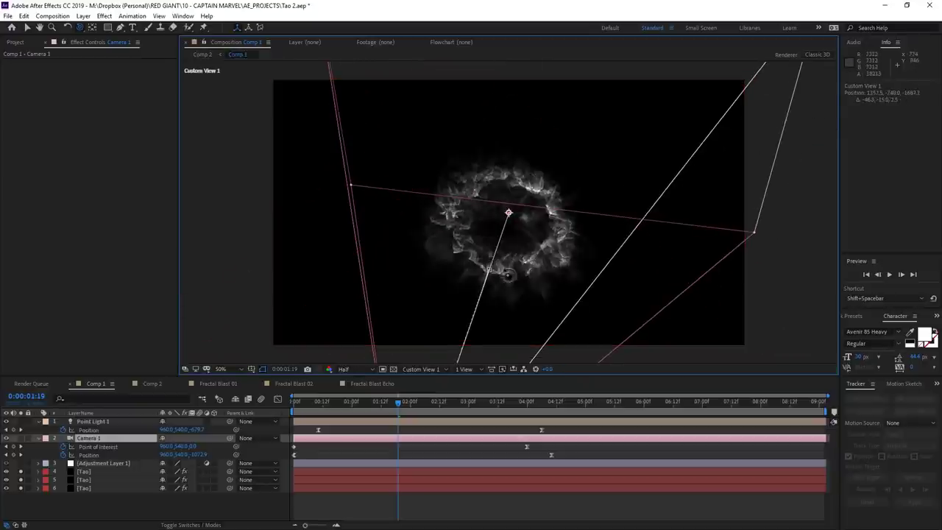
left_click_drag(490, 255, 616, 293)
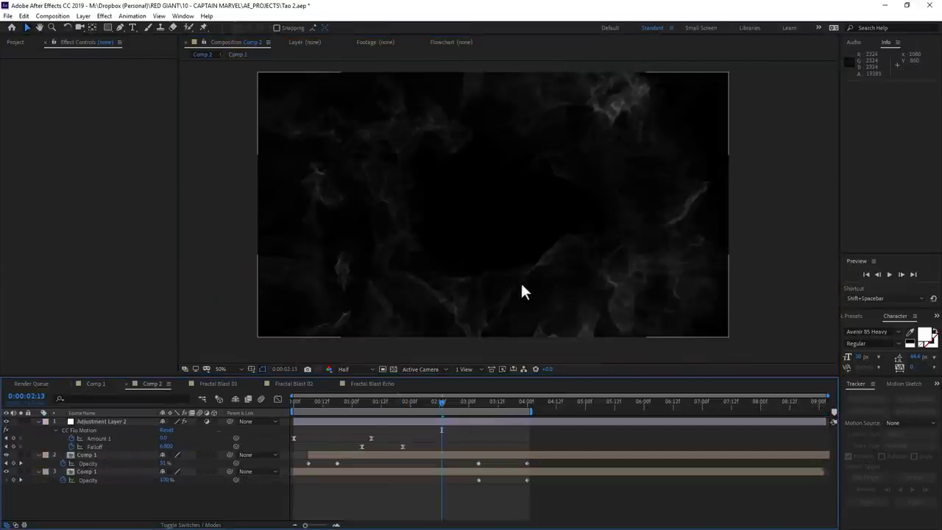
Step: Preview the Fractal Blast 01 comp, then scrub the Keyed comp to 1:12 where her arms spread
left_click(889, 274)
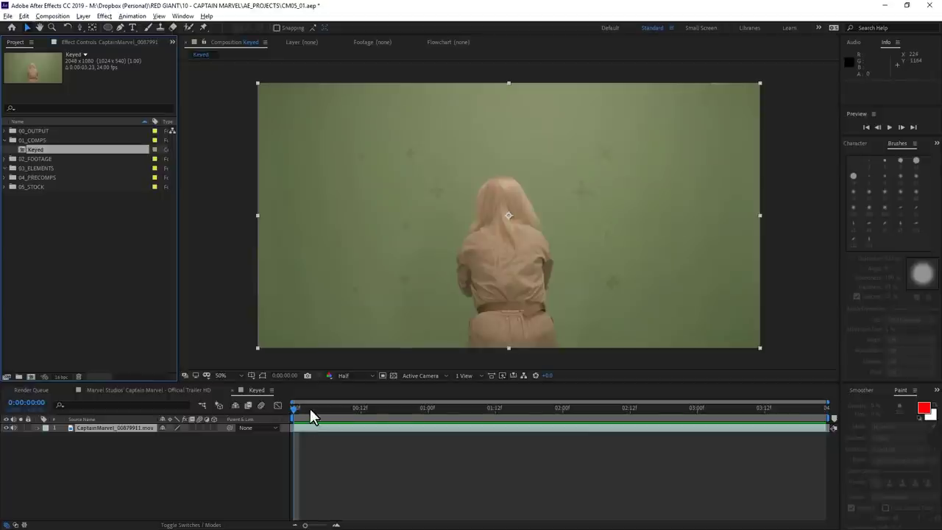
left_click_drag(310, 408, 495, 409)
Step: Key out the green screen with Primatte Keyer, cleaning the haze above the hair
key("ctrl+space")
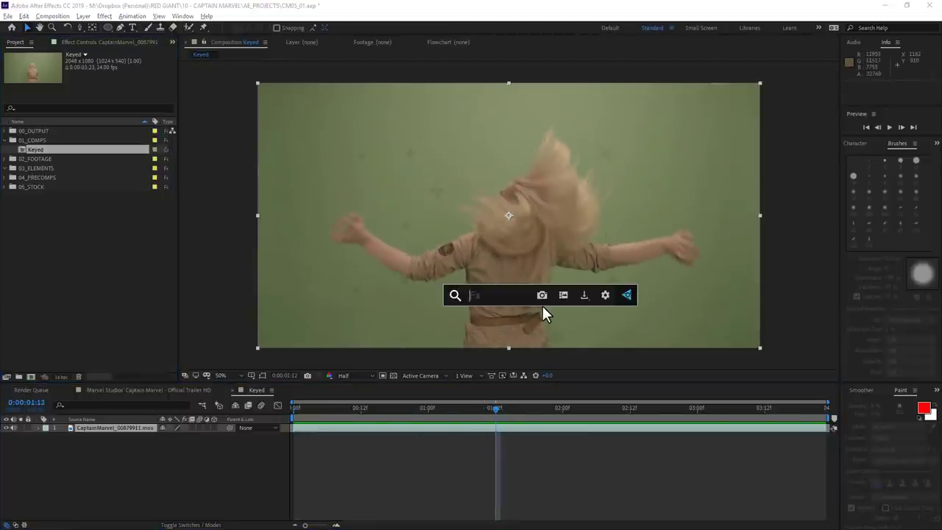
type("prim")
key("Return")
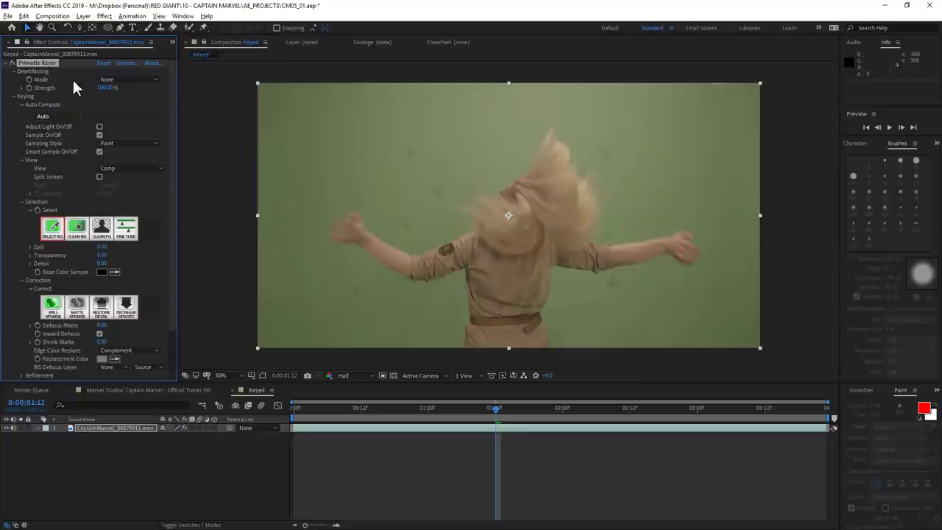
left_click_drag(411, 219, 505, 329)
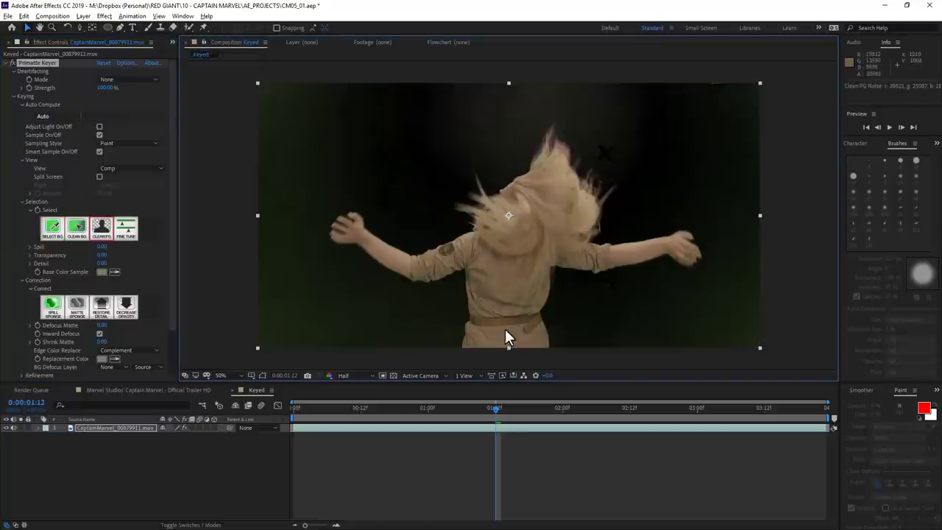
left_click(77, 228)
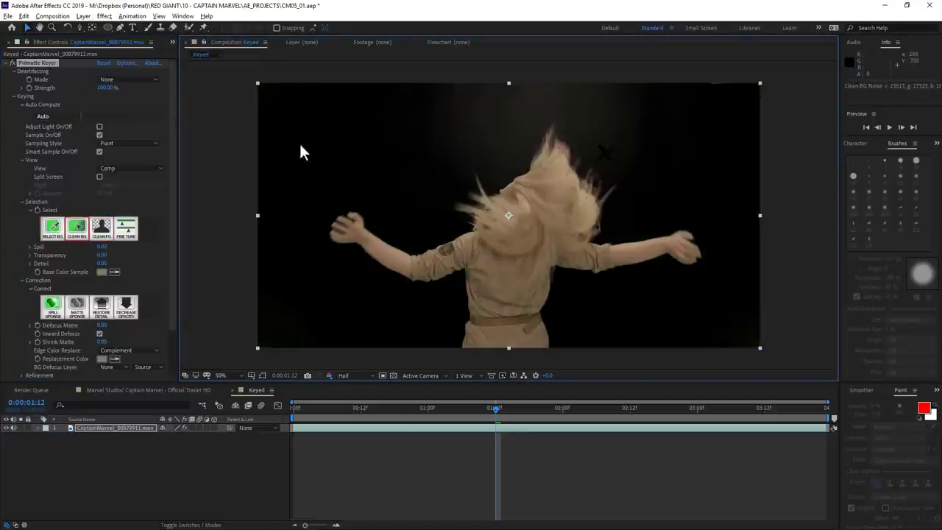
mouse_move(577, 112)
left_mouse_down()
mouse_move(614, 203)
mouse_move(564, 206)
left_mouse_up()
left_click(100, 228)
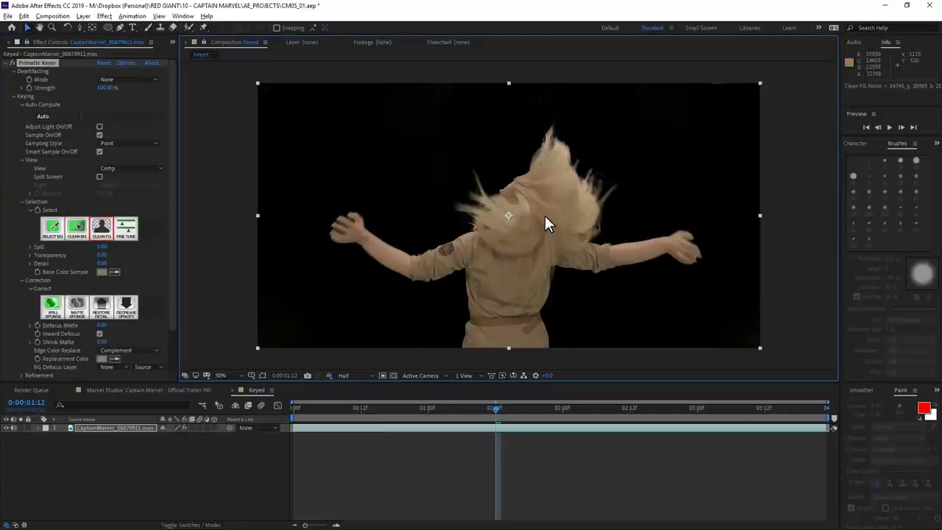
mouse_move(431, 415)
left_mouse_down()
mouse_move(568, 420)
mouse_move(518, 426)
left_mouse_up()
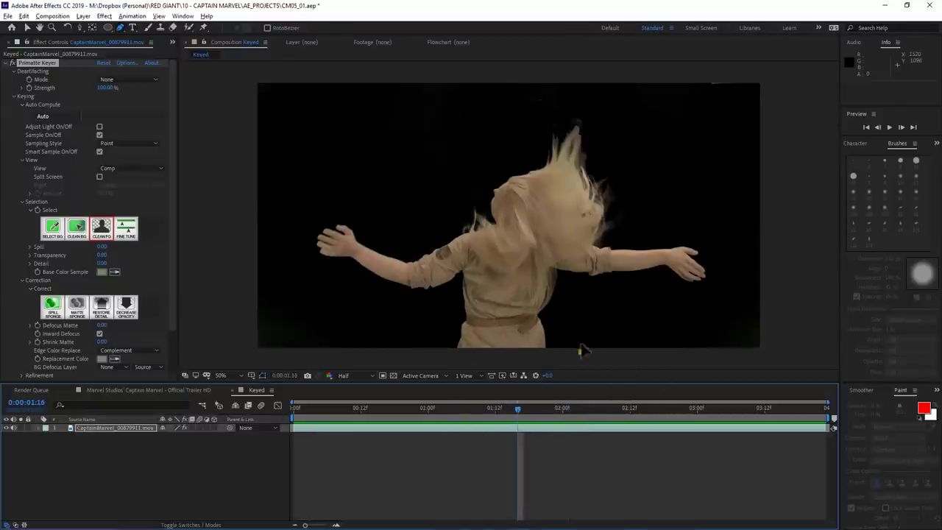
Step: Draw a rough mask around the figure and place Plane Field.jpg into 02_COMP
left_click_drag(581, 351, 579, 327)
left_click(725, 304)
left_click(733, 218)
left_click(635, 126)
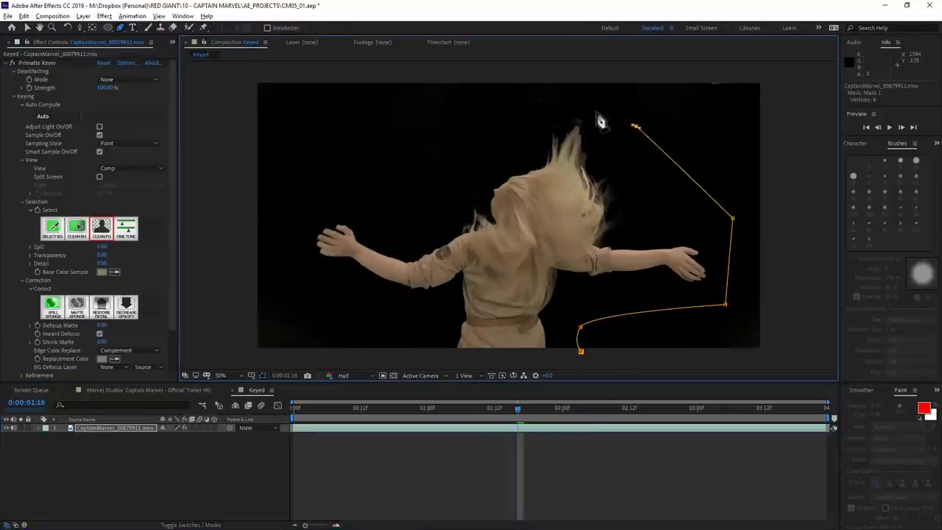
left_click(532, 107)
left_click(286, 168)
left_click_drag(275, 299, 282, 308)
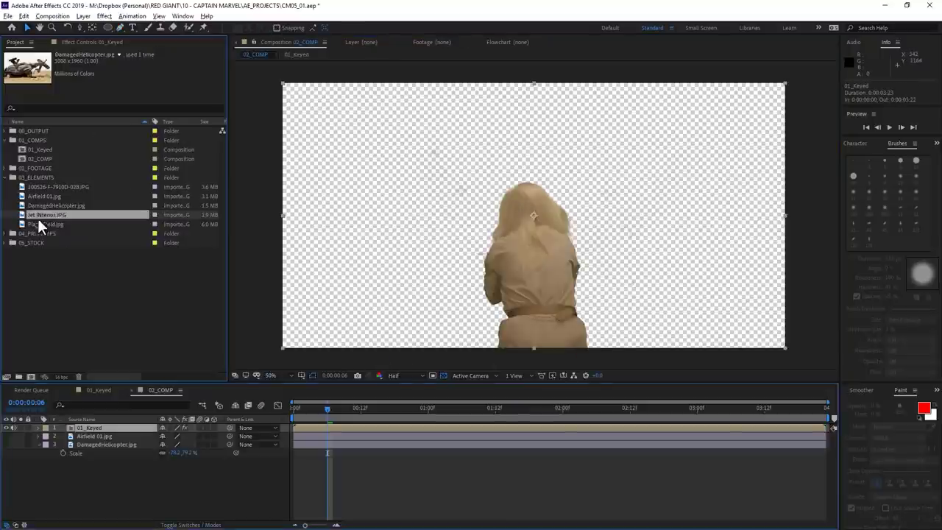
left_click(38, 218)
left_click_drag(40, 222, 79, 432)
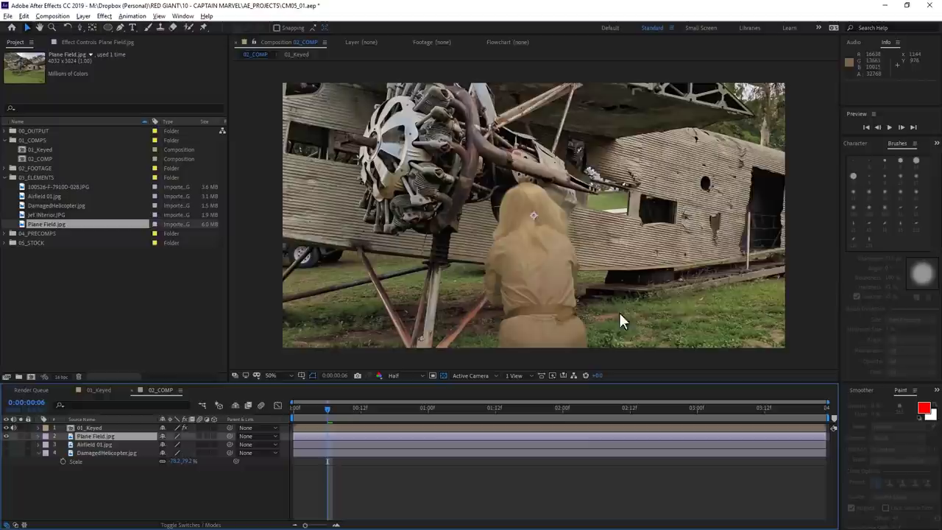
Step: Shrink, lower and horizontally flip the Plane Field photo
key("s")
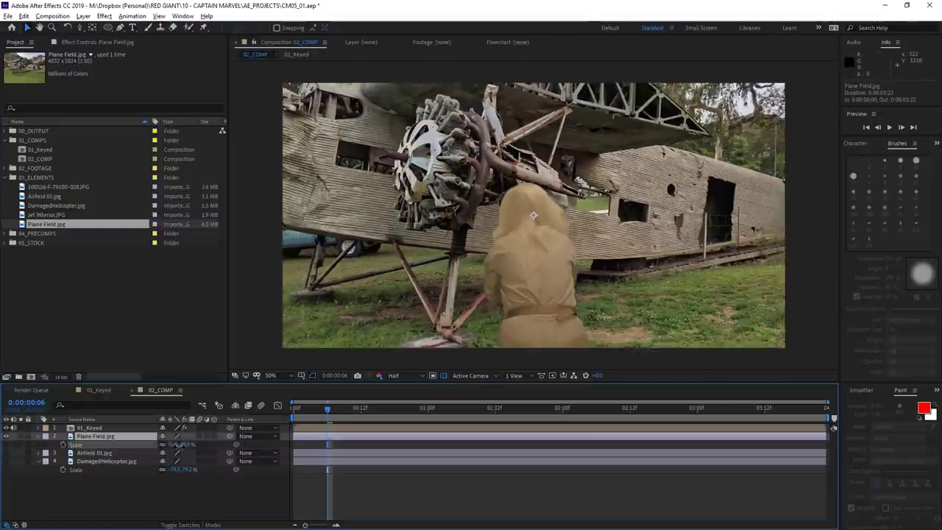
left_click_drag(180, 445, 177, 446)
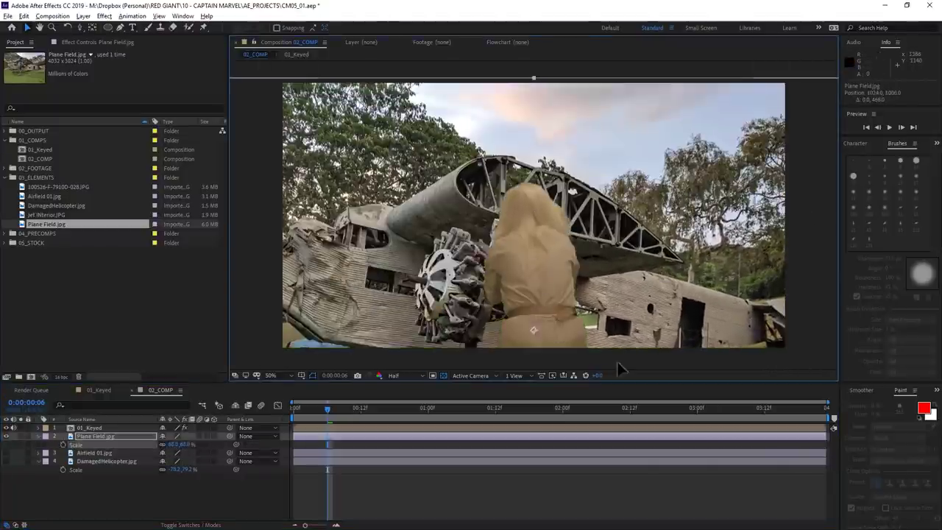
left_click_drag(623, 255, 623, 287)
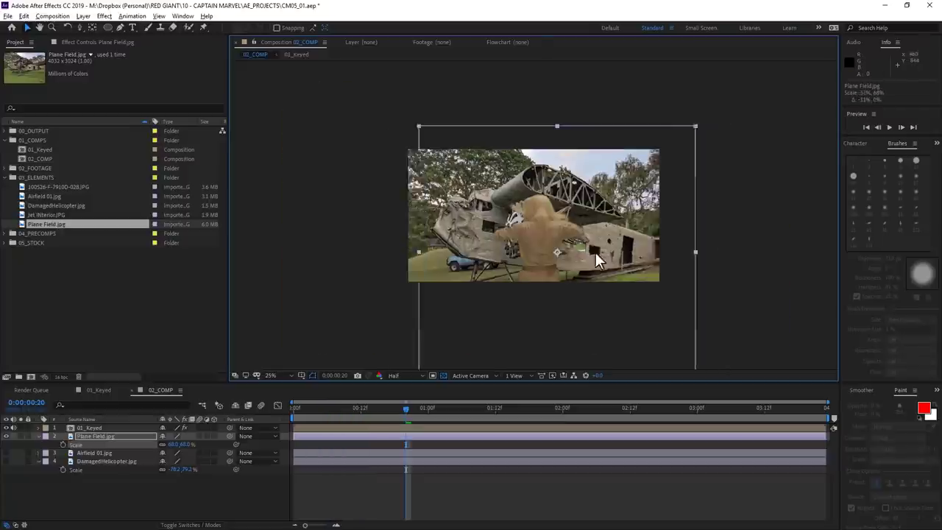
mouse_move(696, 177)
left_mouse_down()
mouse_move(704, 259)
mouse_move(716, 248)
left_mouse_up()
Step: Apply Camera Lens Blur to the plane photo and preview the composite
key("period")
key("ctrl+space")
type("camera")
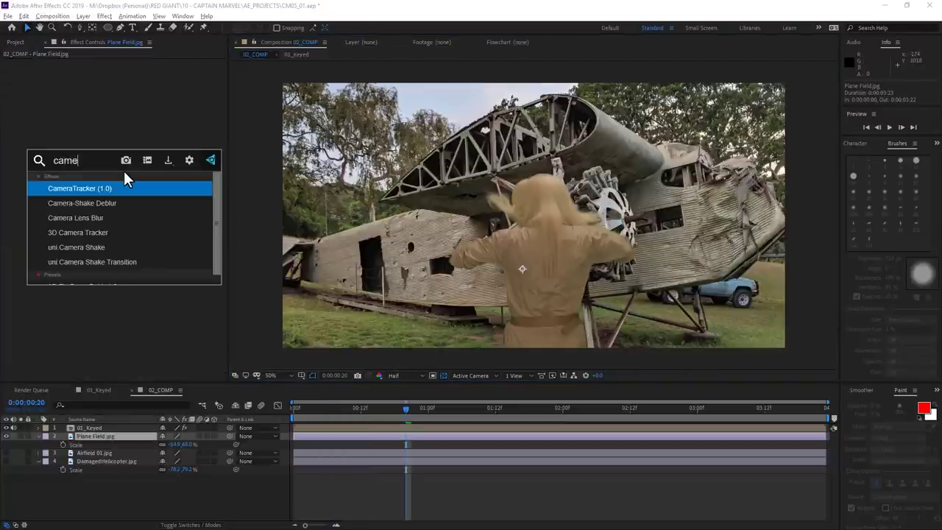
key("Down")
key("Down")
key("Return")
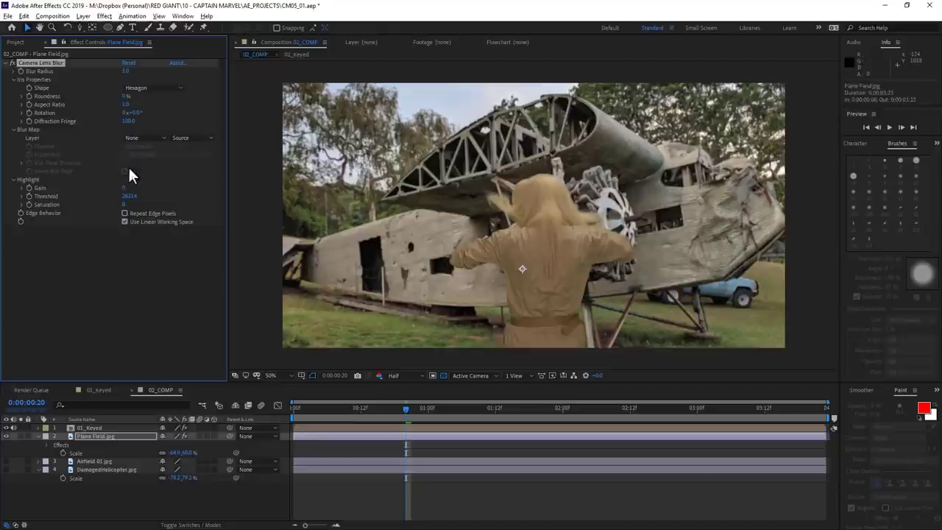
key("space")
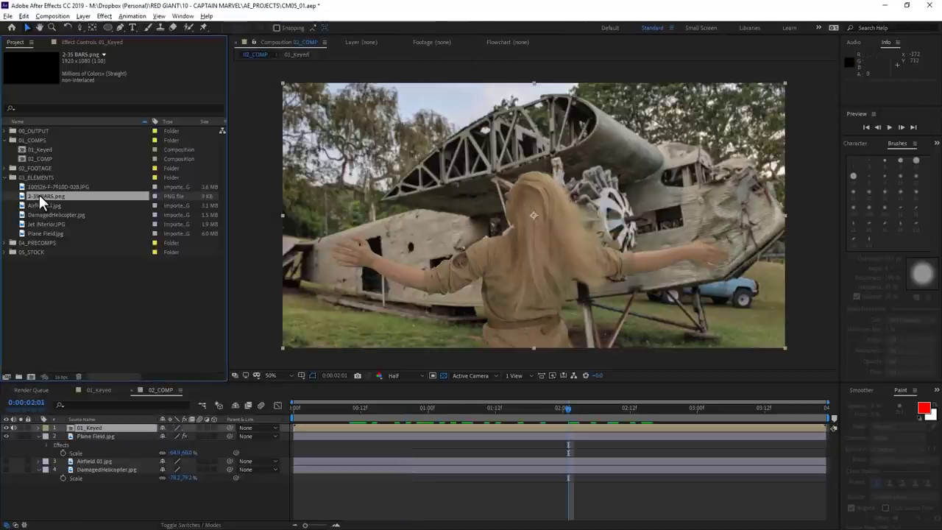
Step: Add 2-35 BARS.png letterbox on top of the comp and play it back
left_click_drag(42, 196, 116, 427)
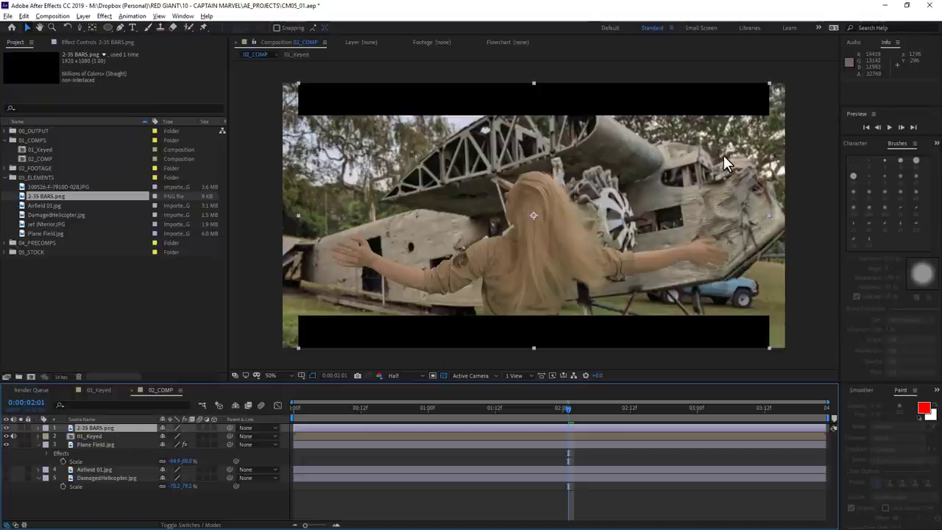
left_click(595, 455)
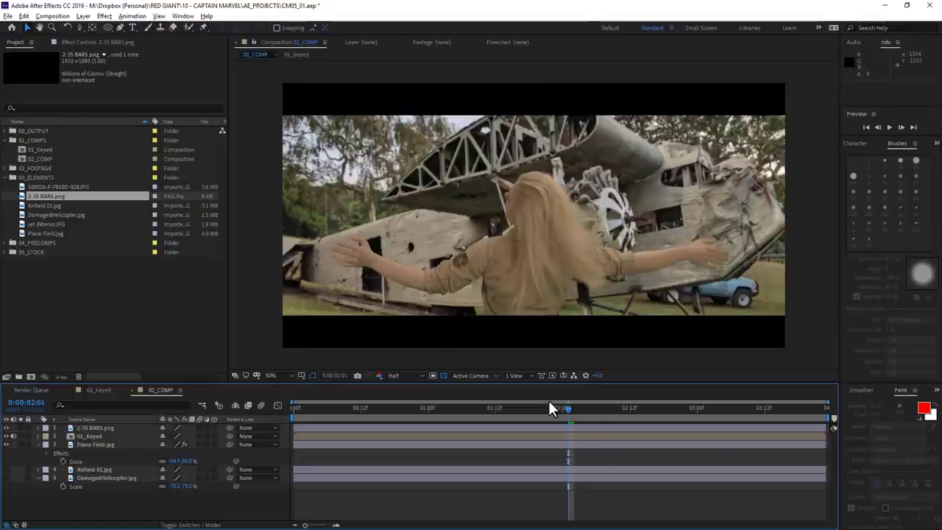
key("space")
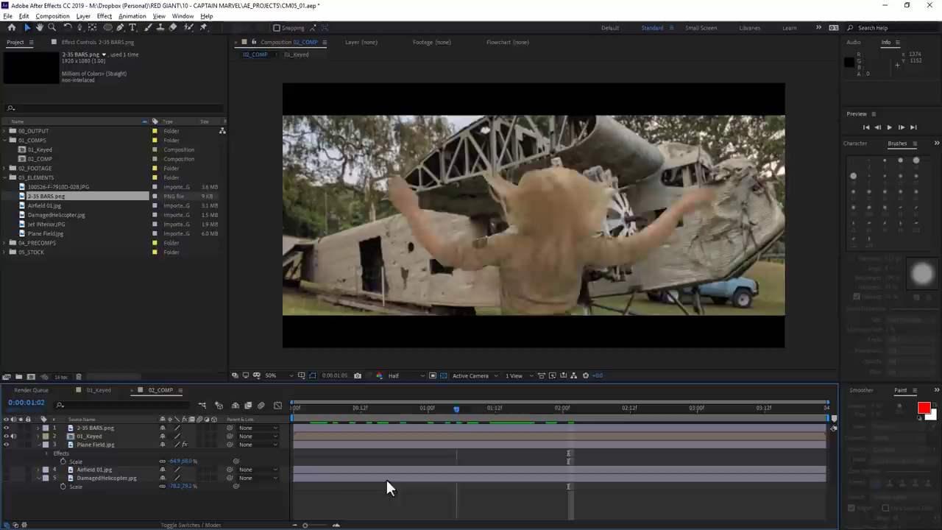
Step: Scale the keyed CaptainMarvel footage to 75% in 01_Keyed
left_click(100, 390)
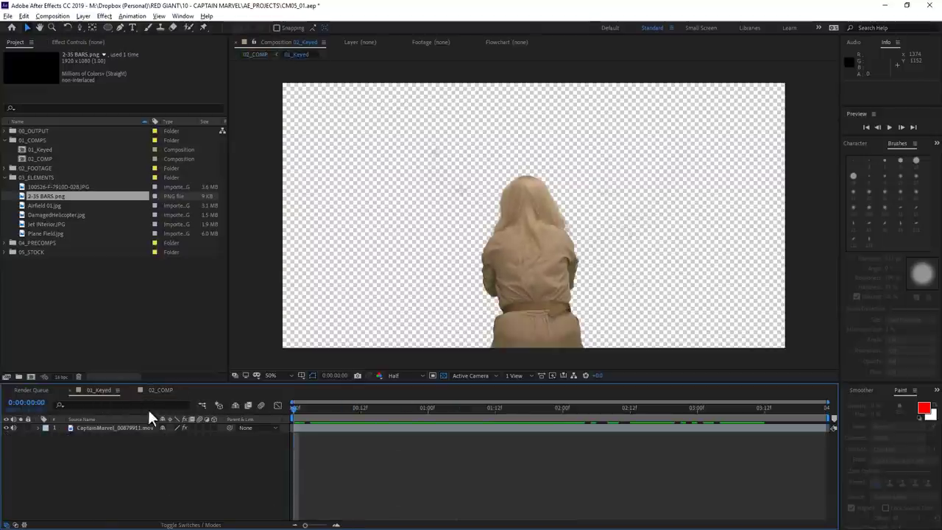
left_click(118, 429)
left_click_drag(195, 436, 173, 436)
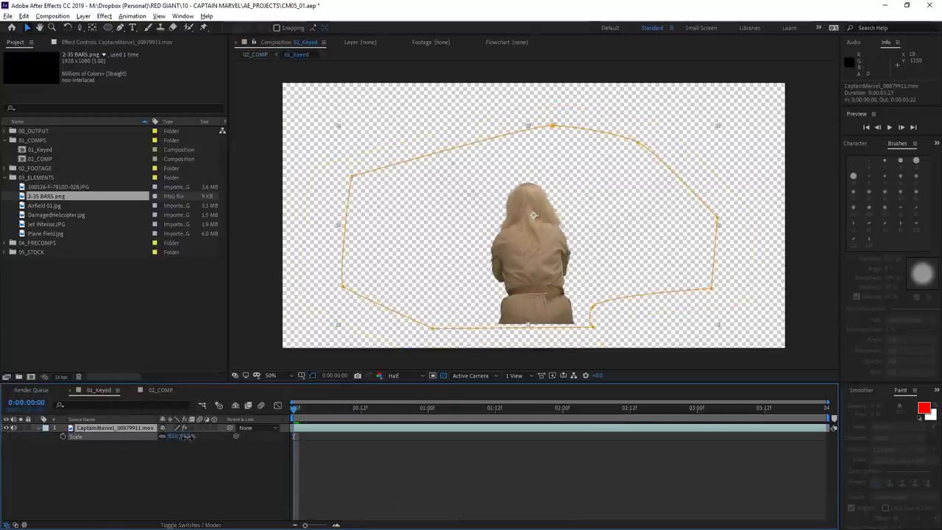
left_click(160, 391)
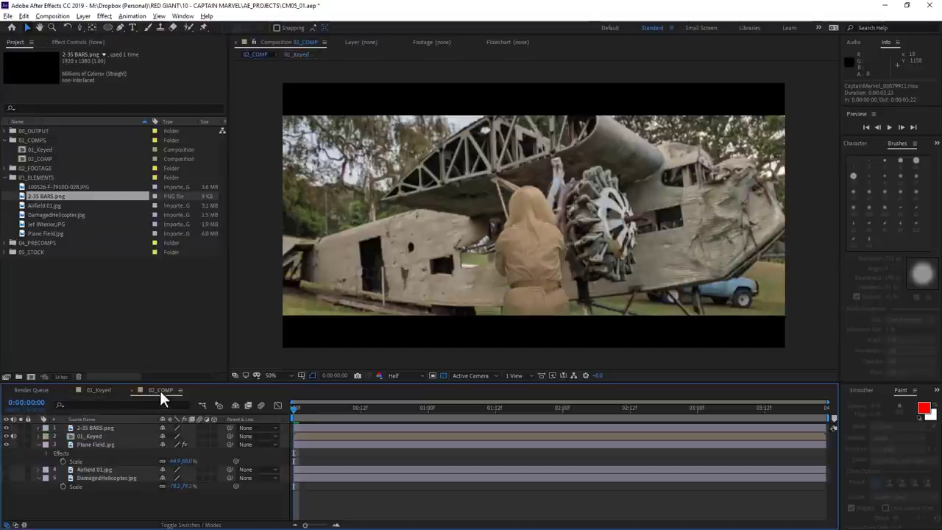
Step: Preview 02_COMP, then open a Gas Explosions clip preview on ActionVFX
left_click(889, 127)
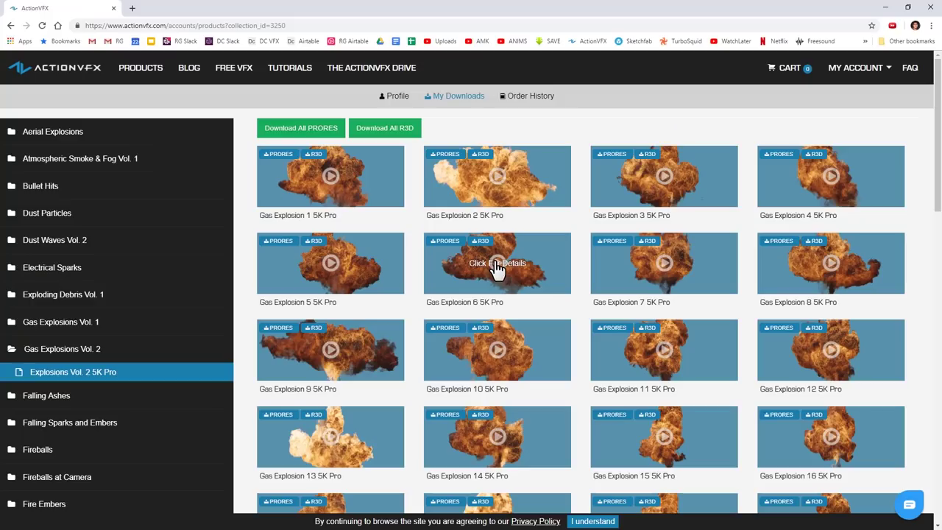
left_click(498, 270)
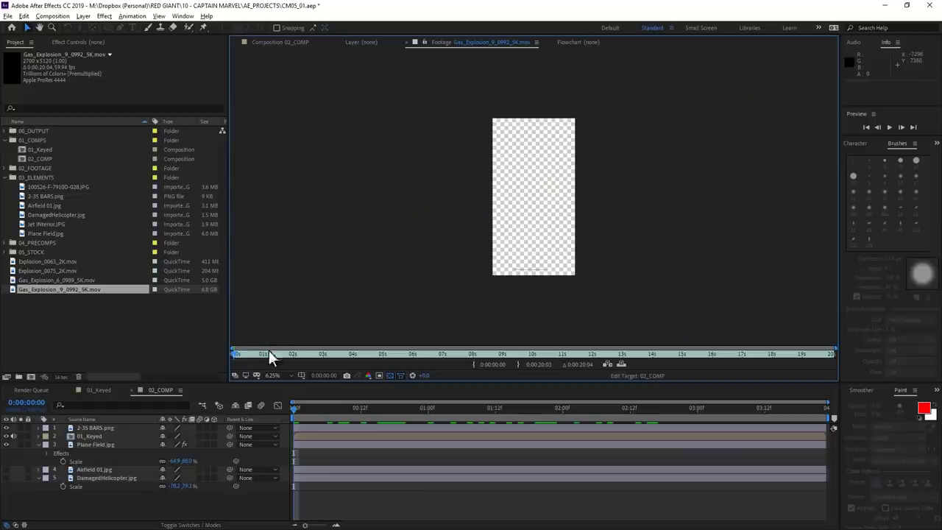
Step: Add Gas_Explosion_9_0992_5K.mov to 02_COMP, position it in frame, and preview it
left_click(287, 44)
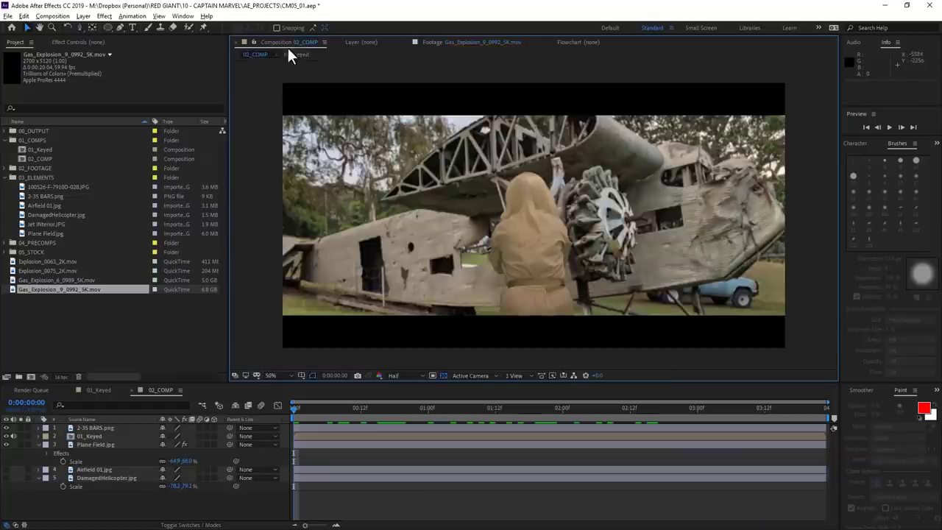
left_click_drag(64, 290, 90, 438)
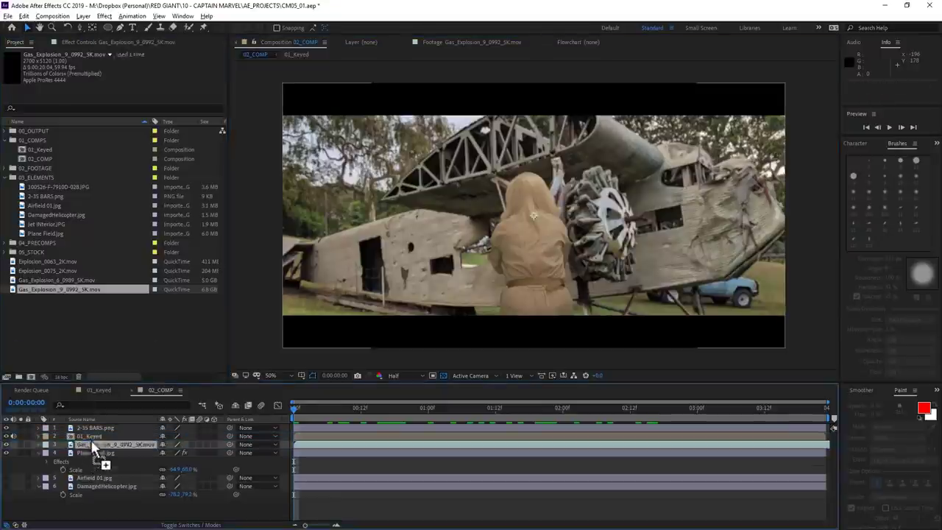
left_click_drag(529, 70, 546, 8)
left_click(303, 409)
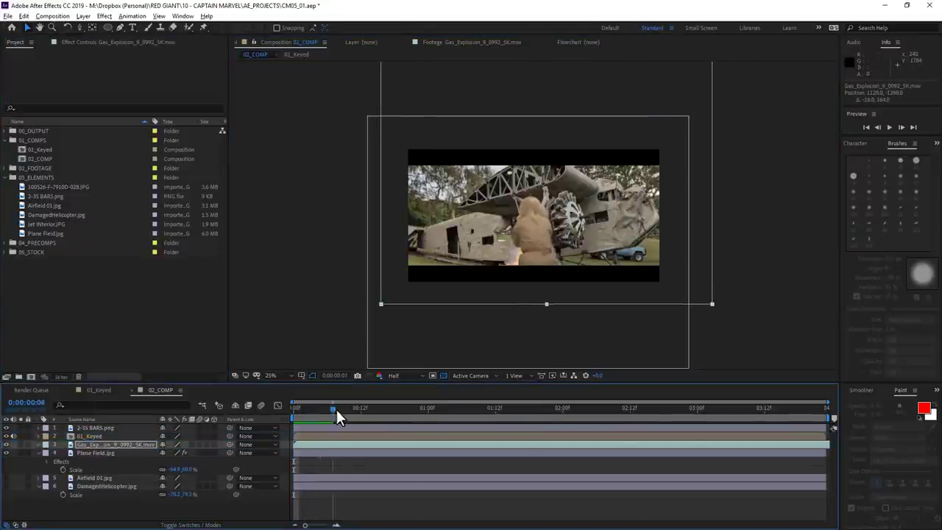
left_click_drag(336, 409, 293, 408)
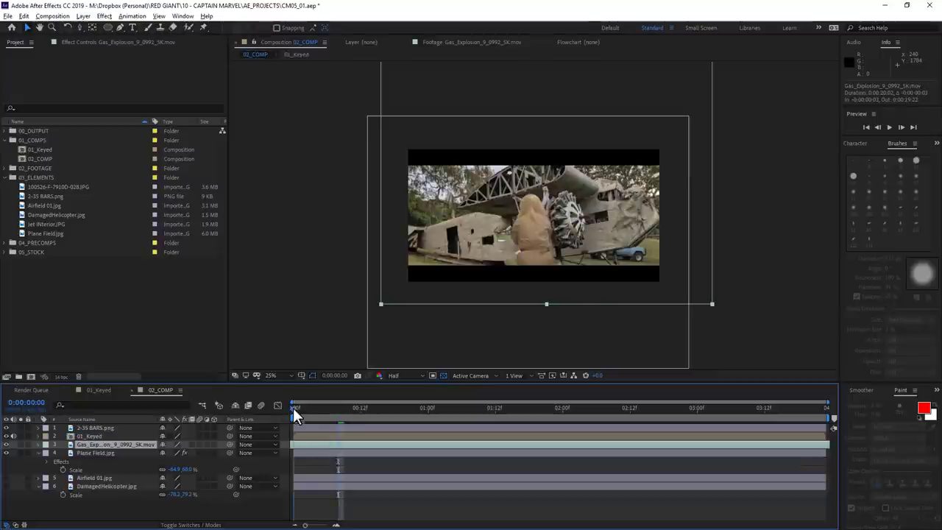
left_click(889, 128)
scroll(734, 247, "up", 2)
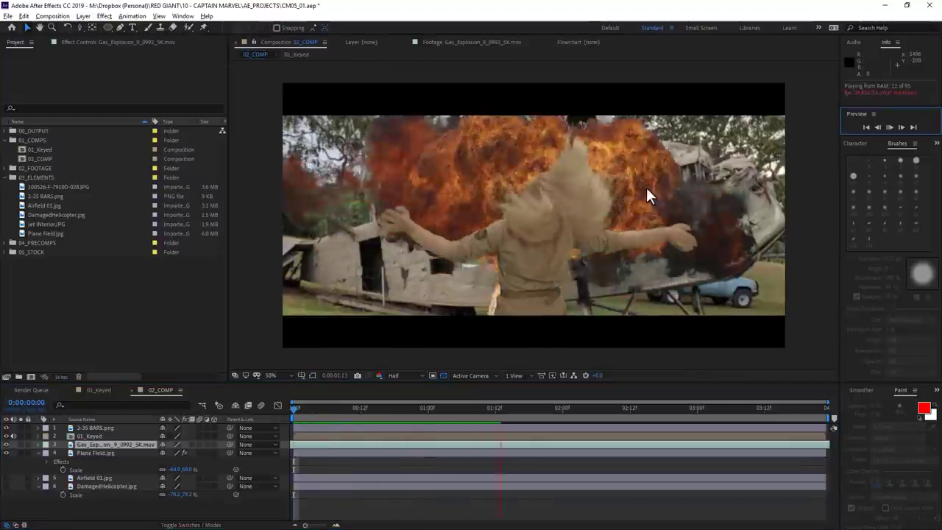
left_click(797, 212)
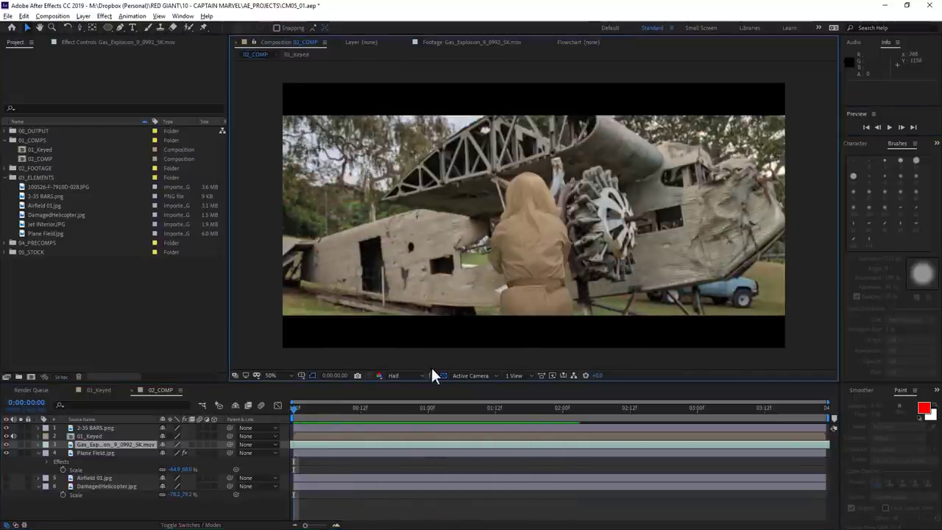
left_click(313, 444)
key("t")
key("space")
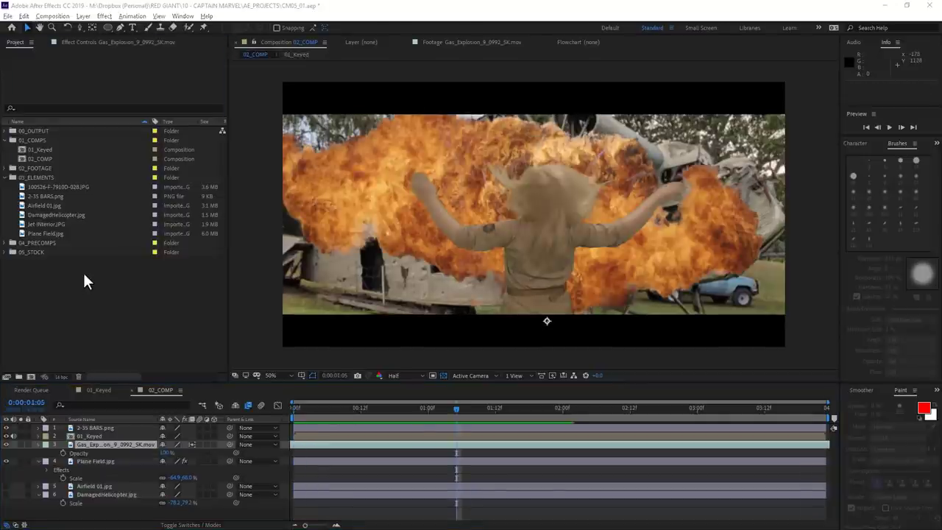
Step: Import Fractal Blast Echo 2.mp4 and stack it above the explosion
double_click(83, 273)
left_click(395, 338)
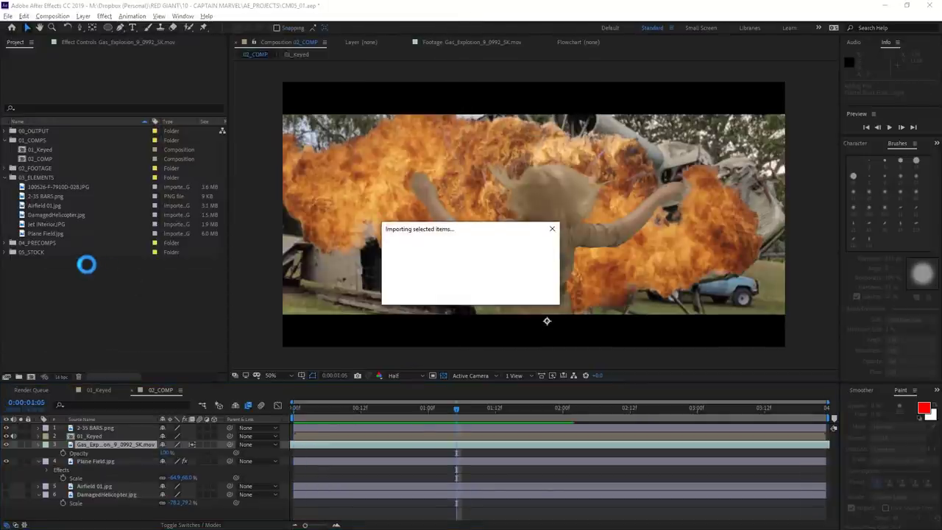
left_click_drag(86, 262, 95, 439)
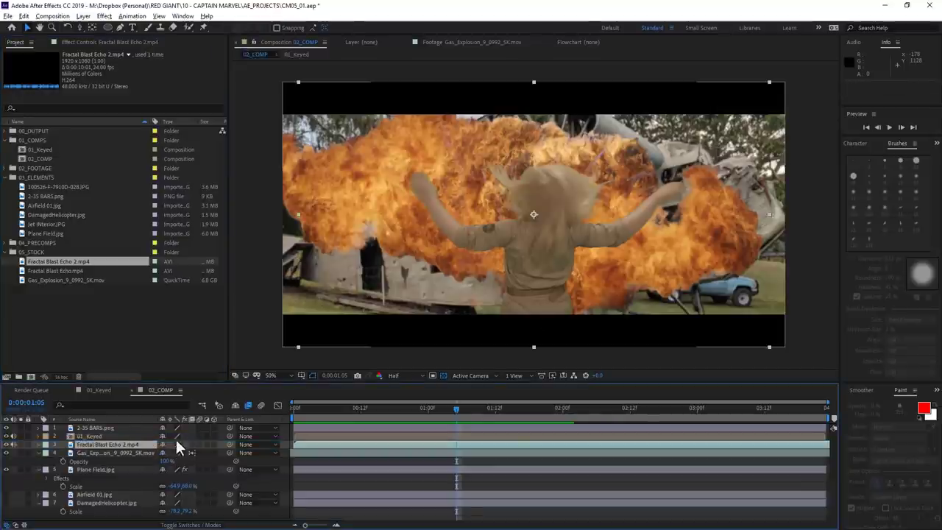
Step: Set the blast layer to Add blending, scale it to about 144%, and scrub through it
right_click(527, 239)
mouse_move(584, 363)
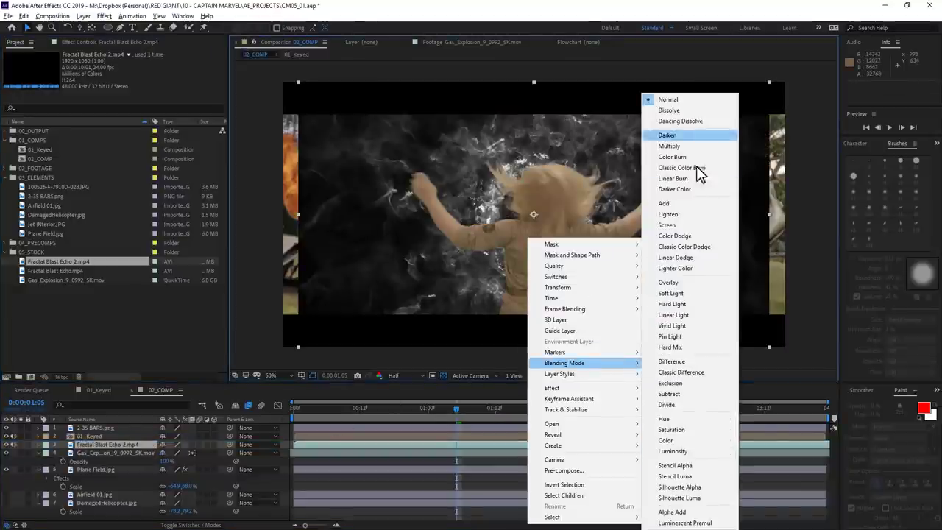
left_click(665, 203)
scroll(750, 335, "down", 2)
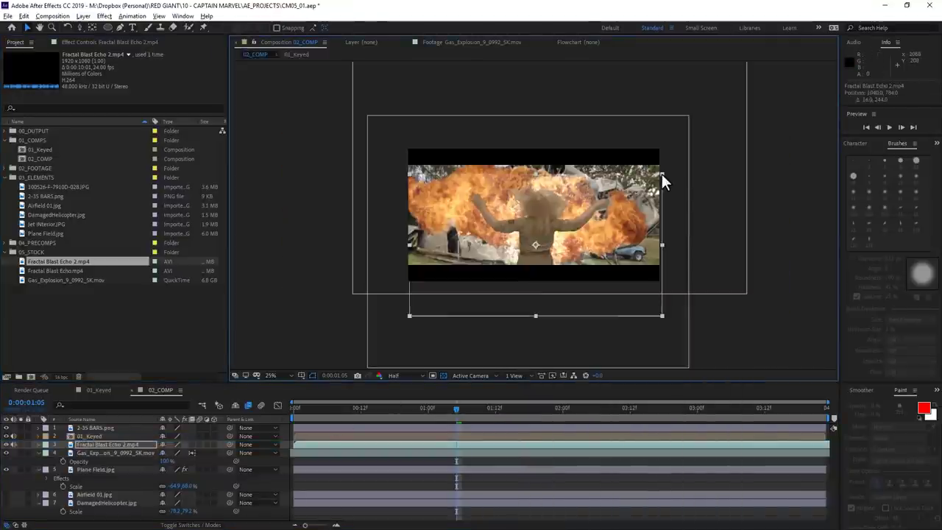
left_click_drag(662, 174, 705, 135)
left_click_drag(296, 409, 422, 410)
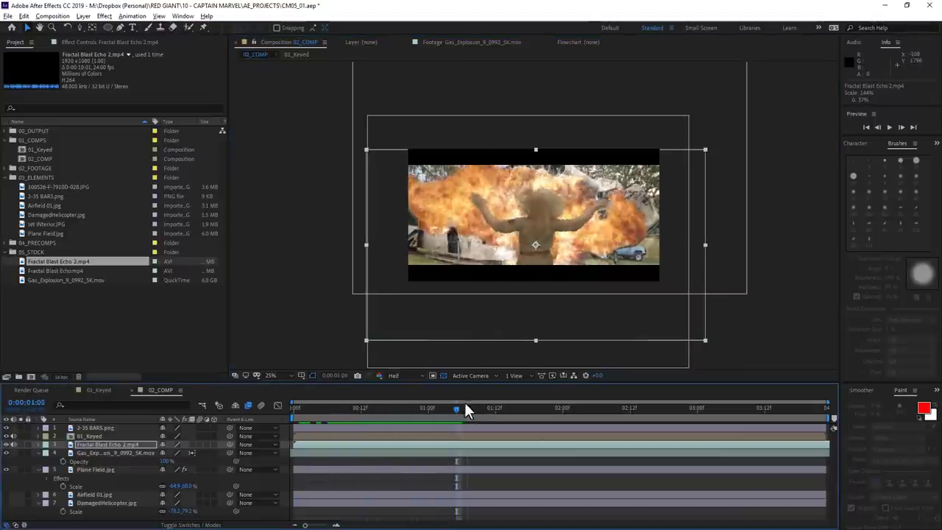
left_click_drag(422, 409, 540, 397)
scroll(582, 271, "up", 2)
Step: Apply CC Toner to the blast with blue (2065FF) midtones
left_click(124, 44)
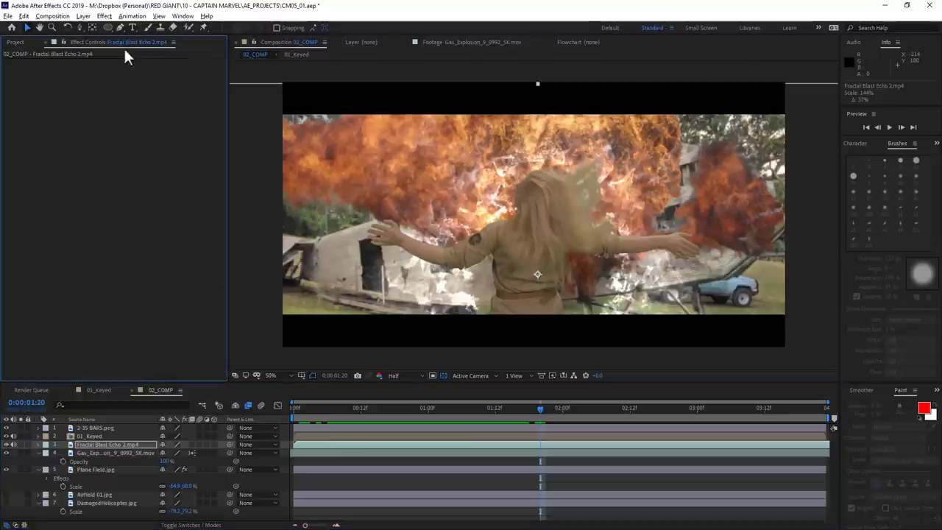
key("ctrl+space")
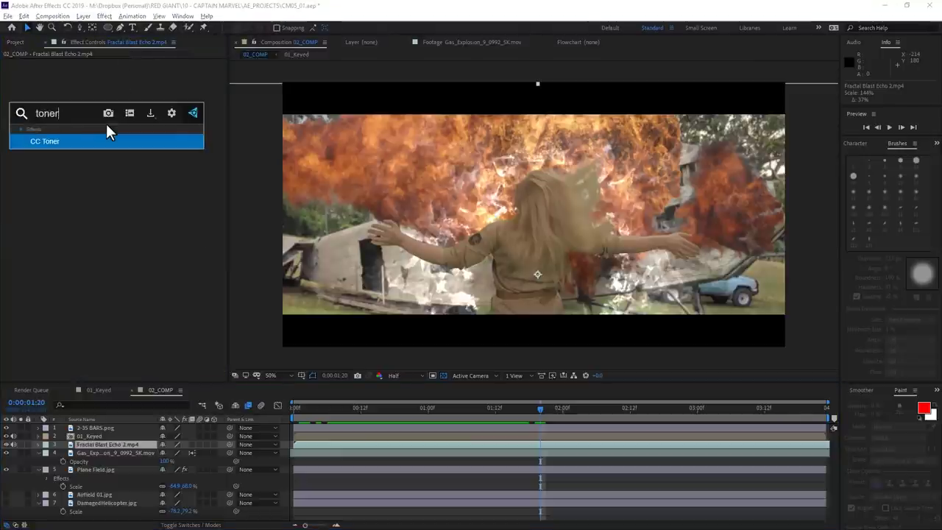
key("Return")
left_click(127, 96)
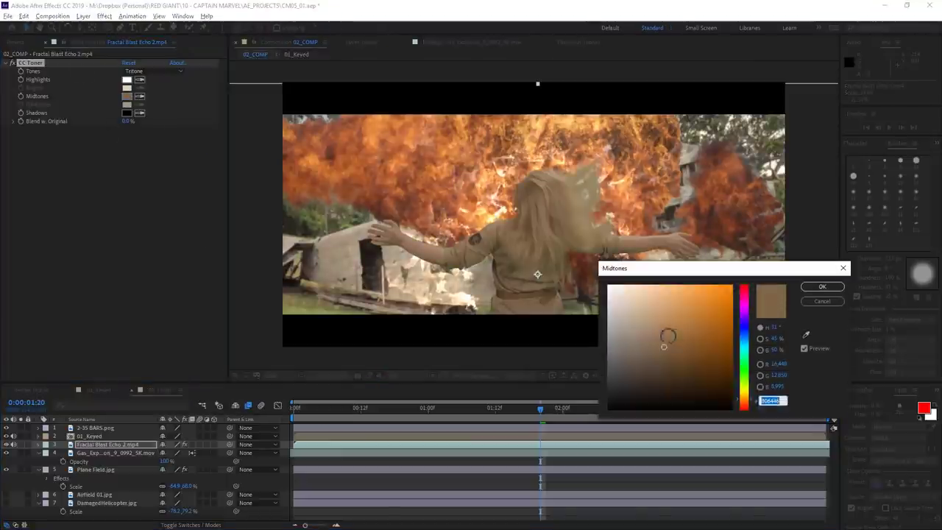
left_click(744, 333)
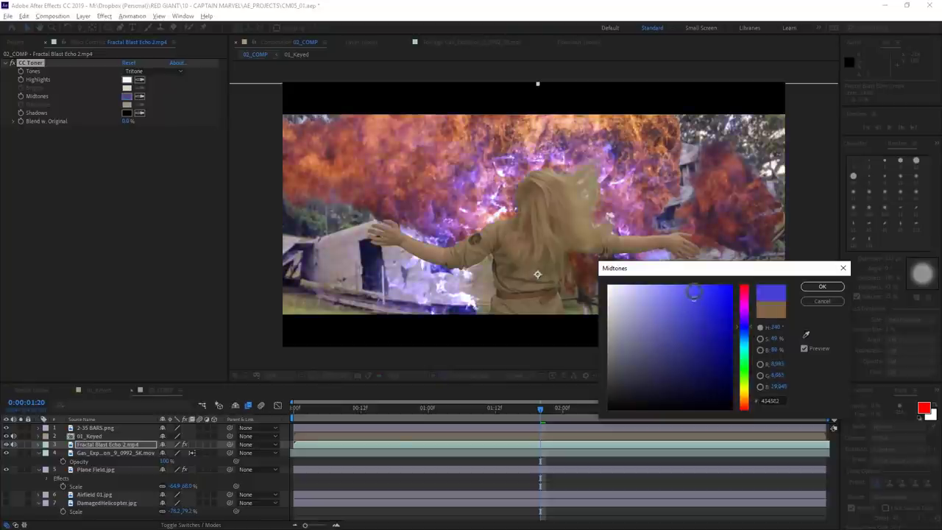
left_click(822, 287)
Step: Play and stop a preview of the blue-tinted blast
key("space")
left_click(793, 212)
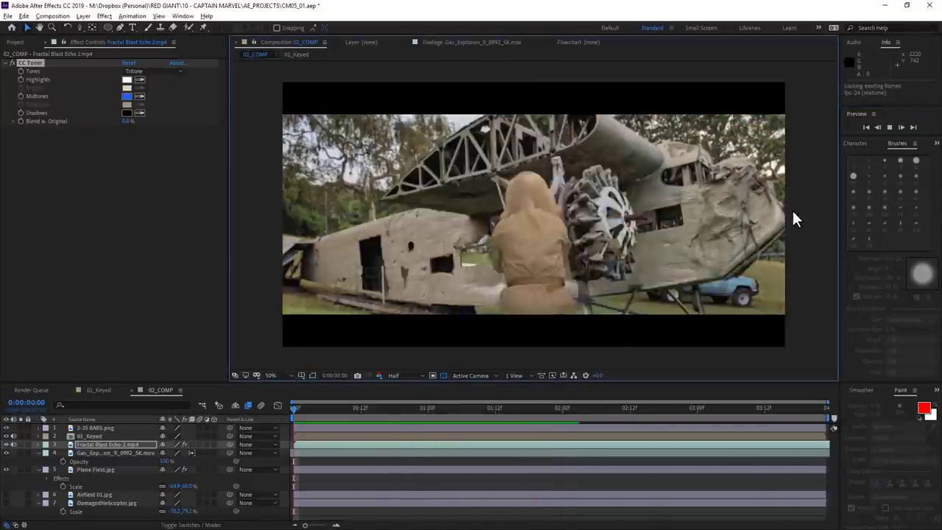
key("space")
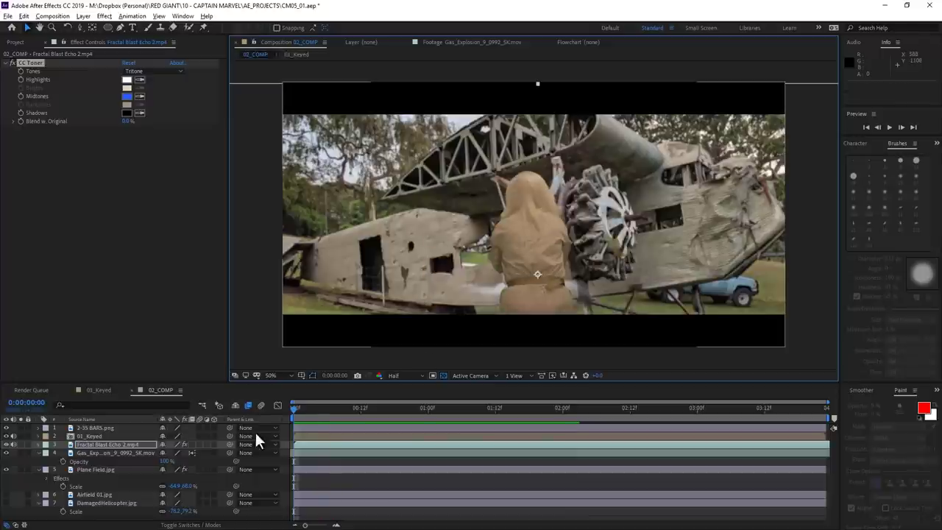
left_click(84, 15)
Step: Add an adjustment layer beneath Fractal Blast Echo with Brightness & Contrast
mouse_move(95, 29)
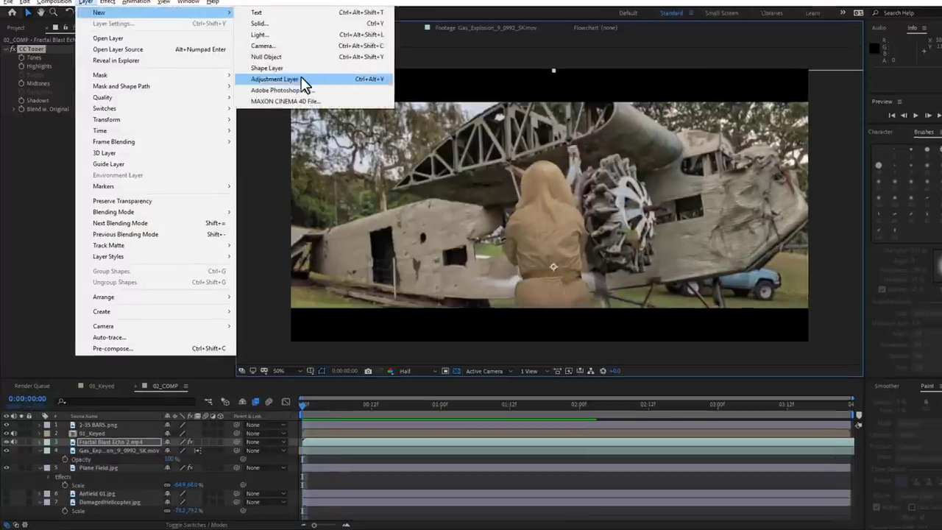
left_click(298, 97)
left_click_drag(221, 390, 215, 403)
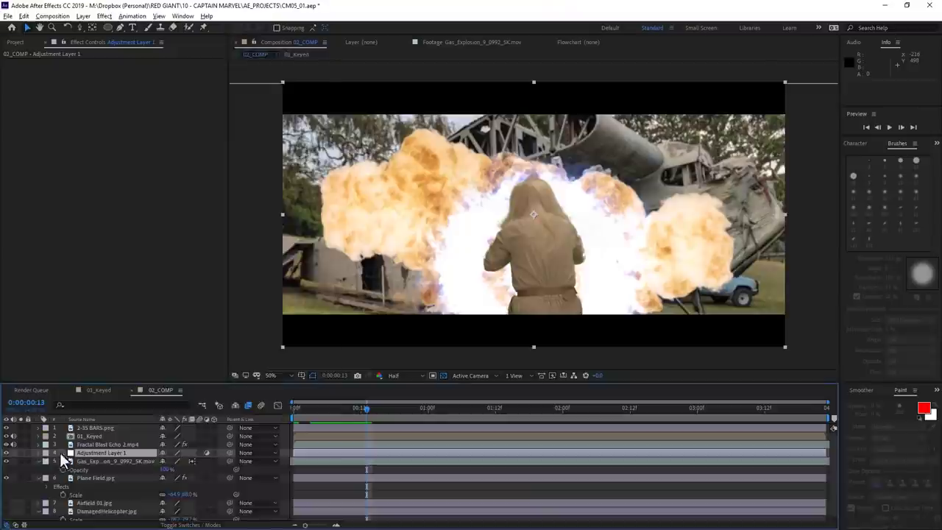
right_click(112, 50)
mouse_move(184, 140)
left_click(295, 185)
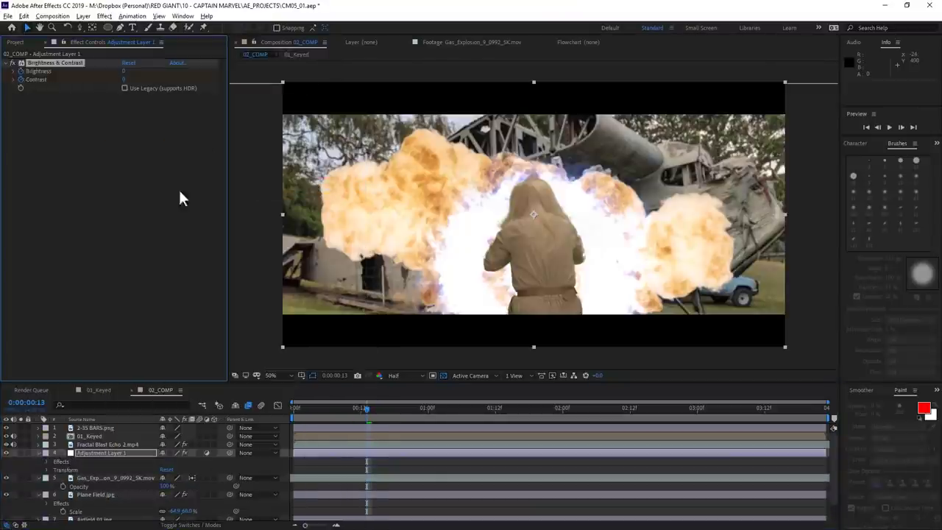
key("e")
Step: Keyframe lower Brightness and higher Contrast, Easy Ease them, and shift them earlier
left_click_drag(367, 413, 456, 409)
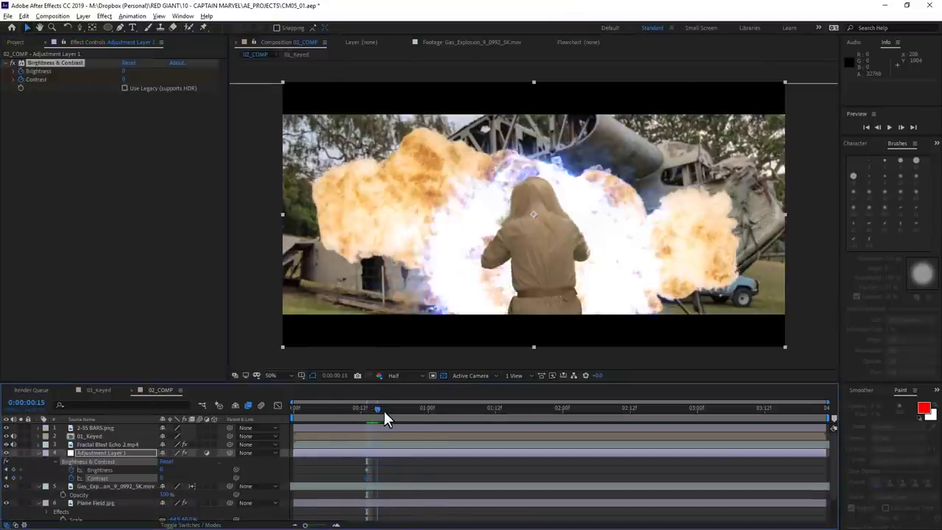
left_click_drag(161, 472, 94, 489)
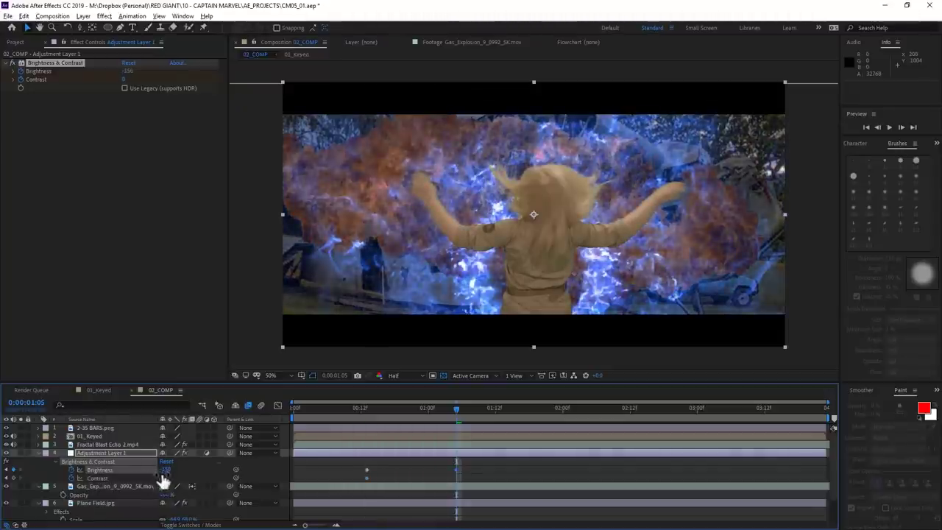
mouse_move(162, 478)
left_mouse_down()
mouse_move(175, 478)
mouse_move(151, 473)
mouse_move(169, 480)
mouse_move(157, 479)
left_mouse_up()
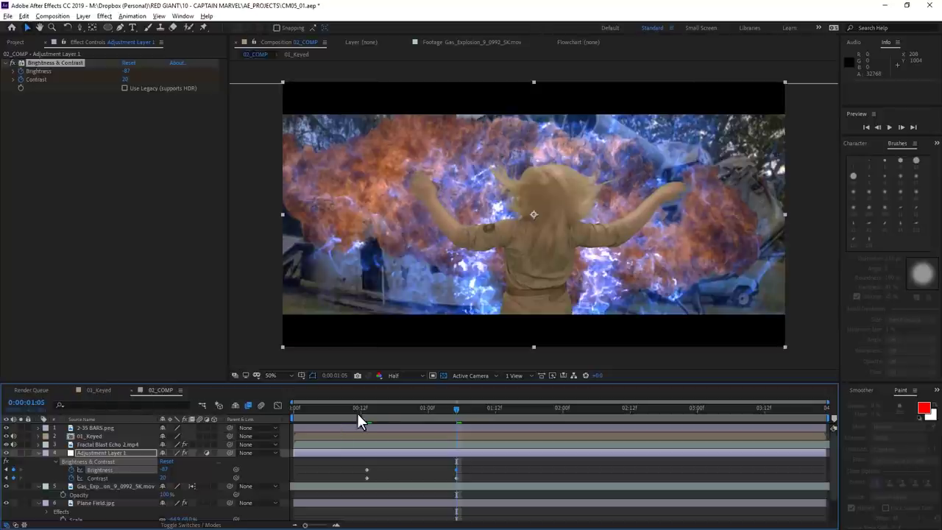
left_click_drag(357, 410, 356, 409)
left_click_drag(391, 459, 349, 482)
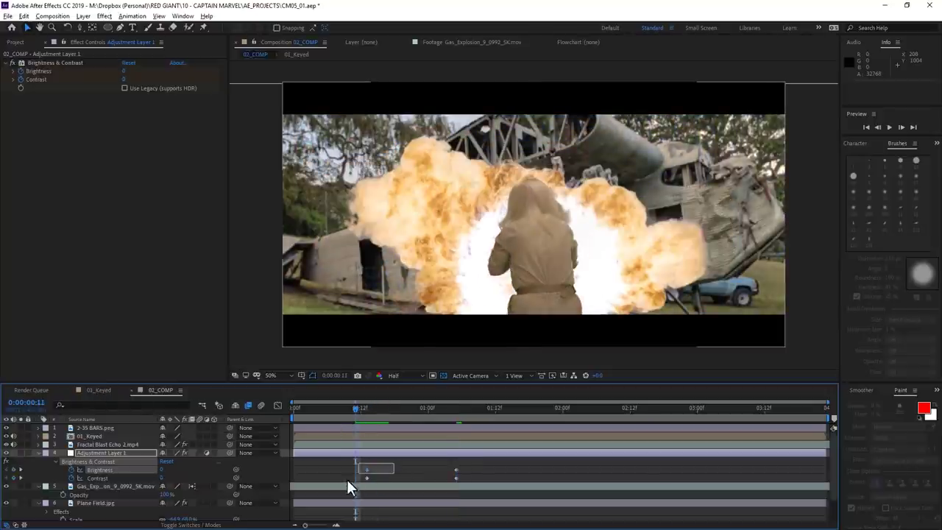
left_click_drag(477, 468, 430, 485)
key("F9")
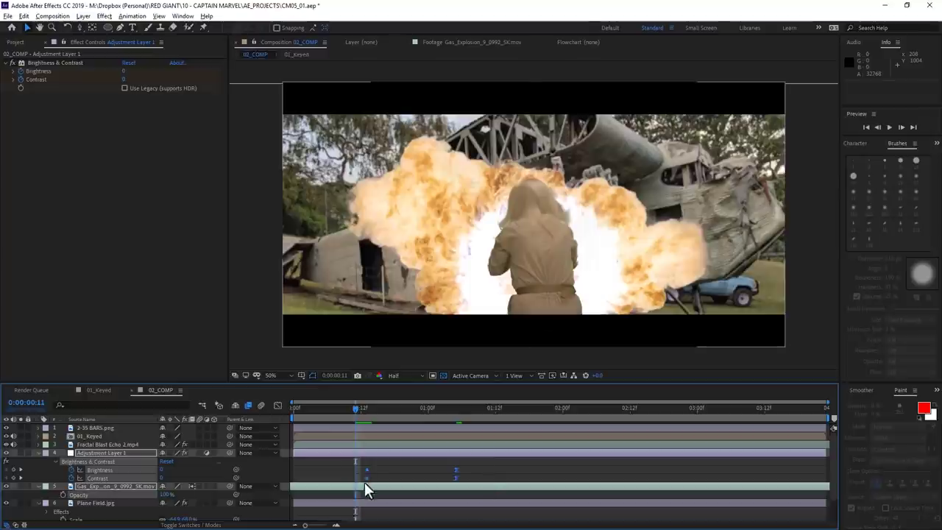
left_click_drag(366, 478, 333, 478)
left_click_drag(354, 410, 466, 420)
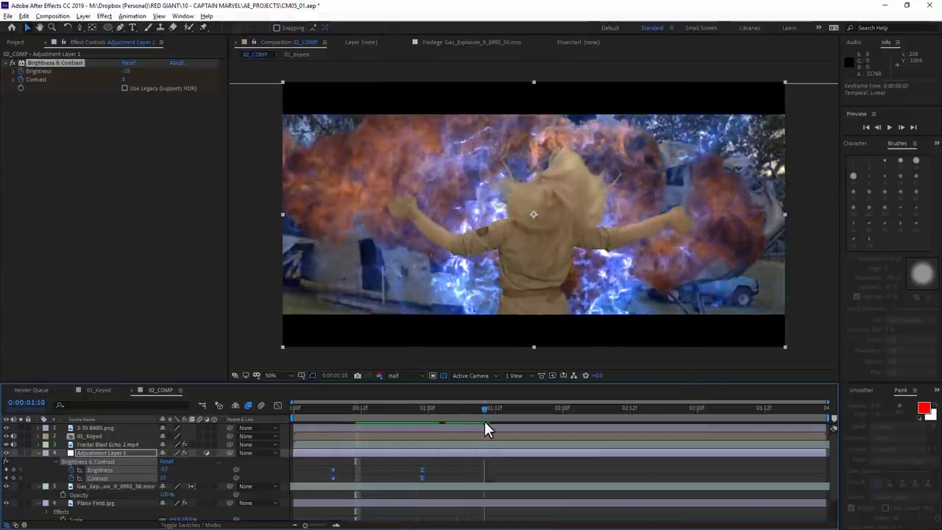
left_click_drag(466, 422, 577, 433)
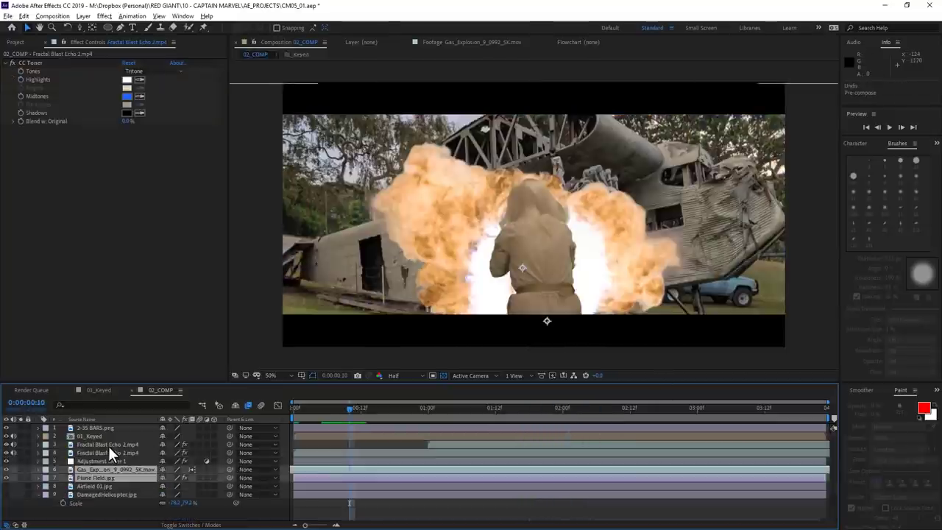
Step: Select the layers from Fractal Blast Echo down to Plane Field for pre-composing
left_click(108, 446)
left_click(104, 477, "shift")
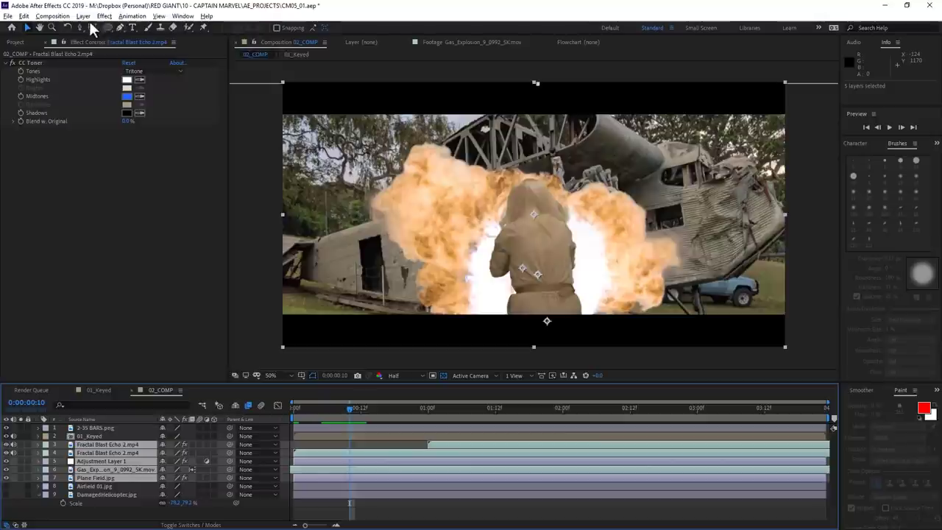
left_click(83, 15)
Step: Pre-compose the selected background layers into a comp named BG
left_click(165, 352)
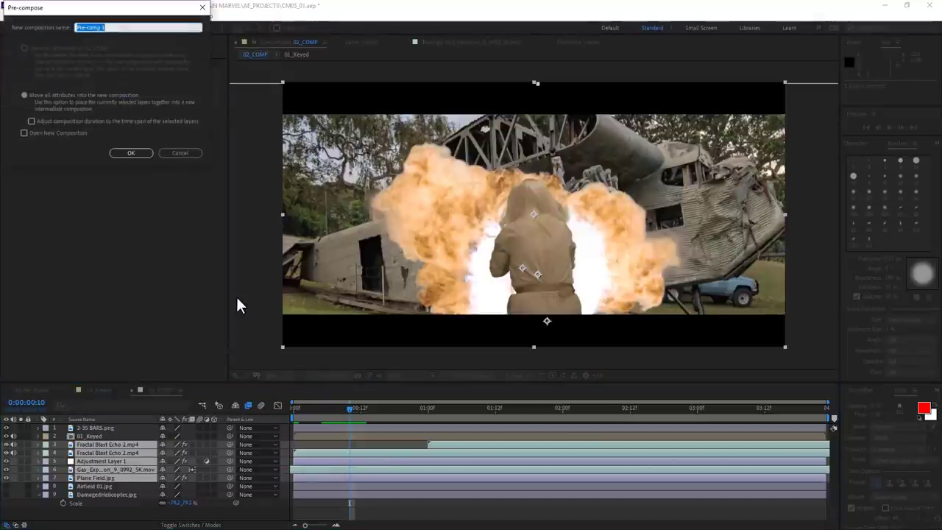
type("BG")
key("Return")
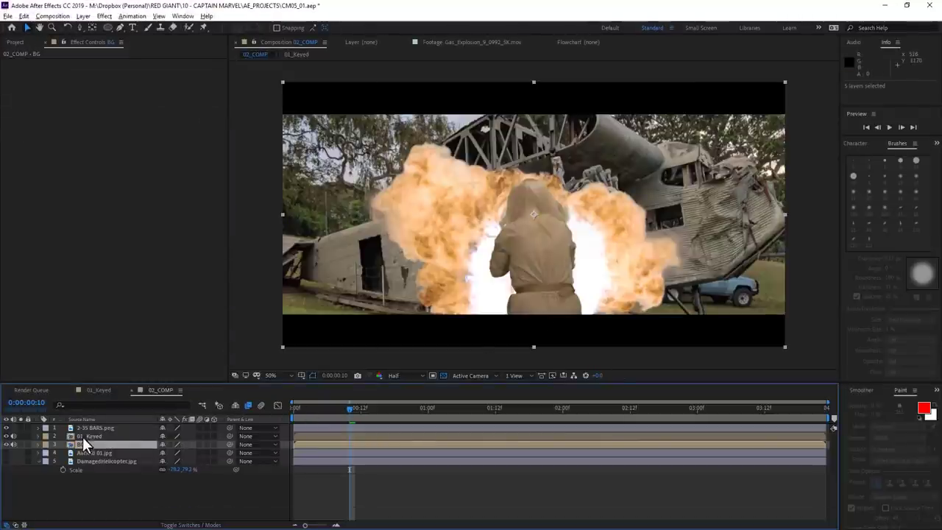
Step: Apply Color Matcher to 01_Keyed with Target Layer BG, check it, and open BG
left_click(83, 437)
key("ctrl+space")
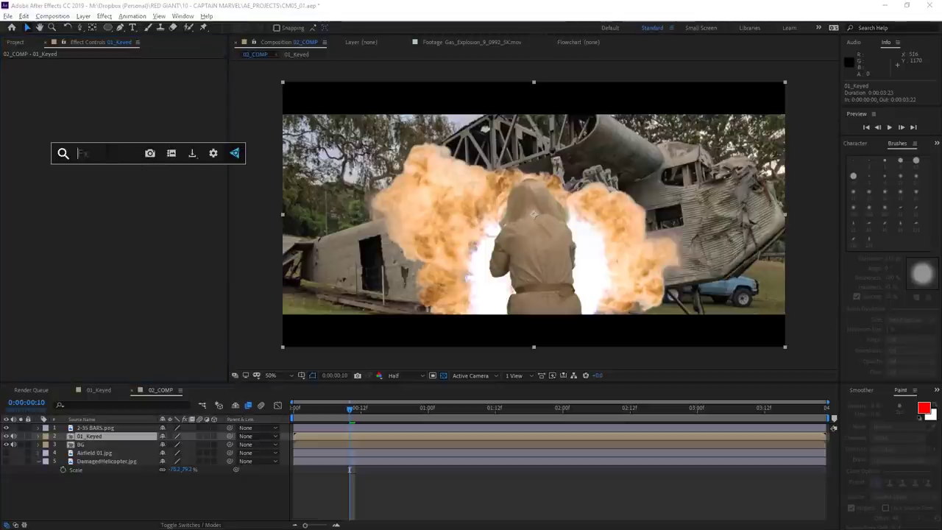
type("match")
left_click(108, 209)
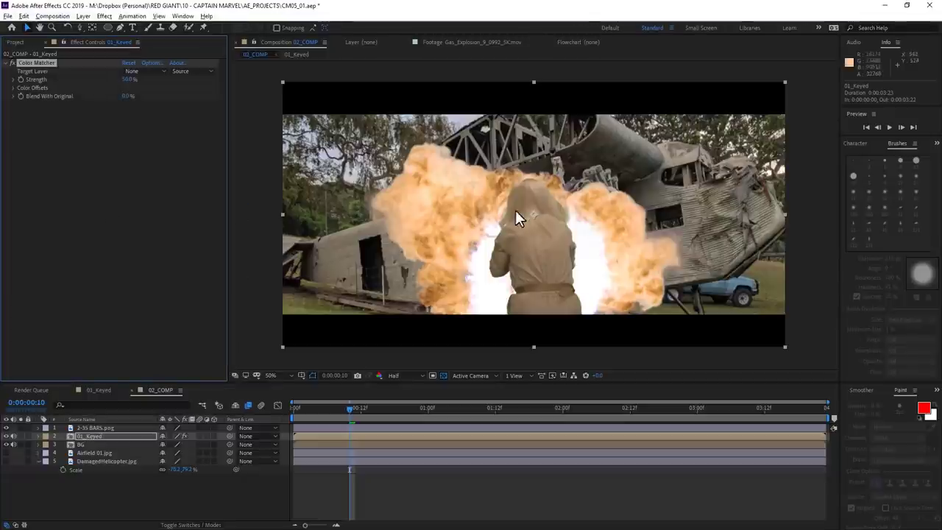
left_click(147, 71)
left_click(183, 118)
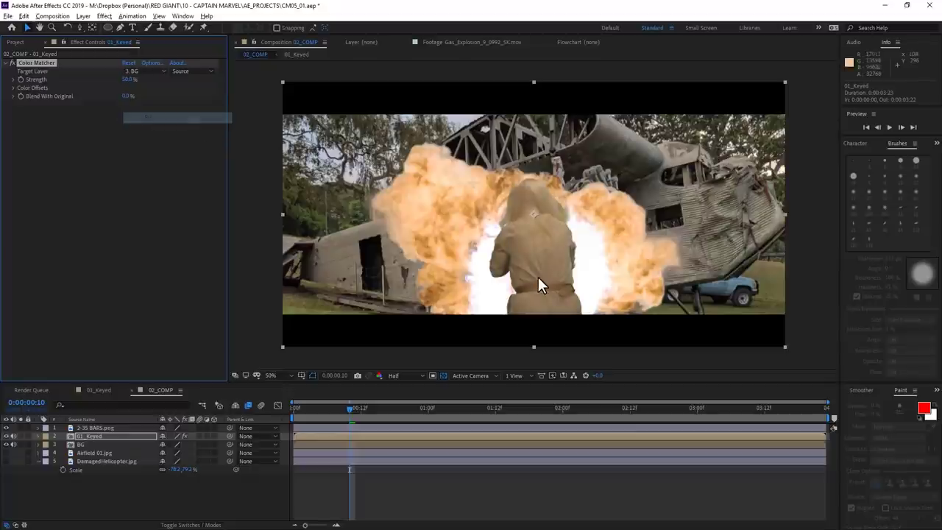
left_click_drag(360, 395, 640, 407)
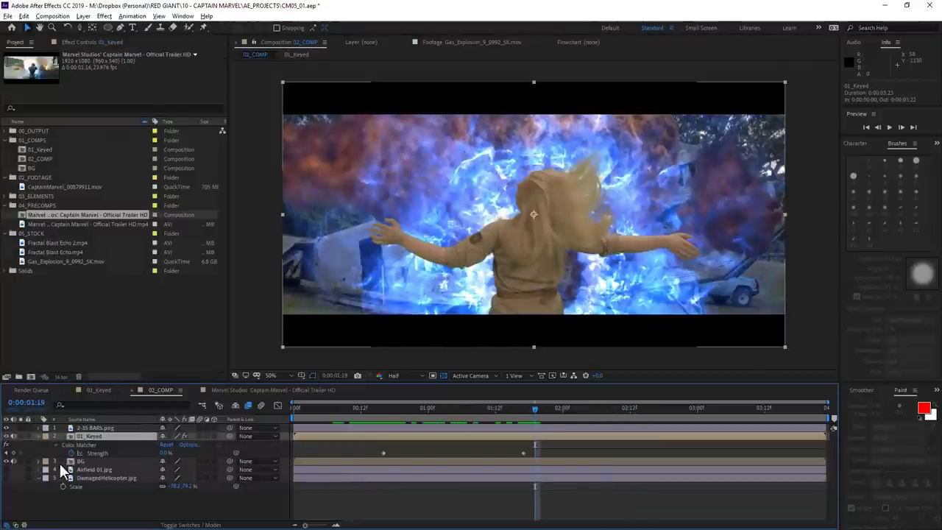
double_click(74, 461)
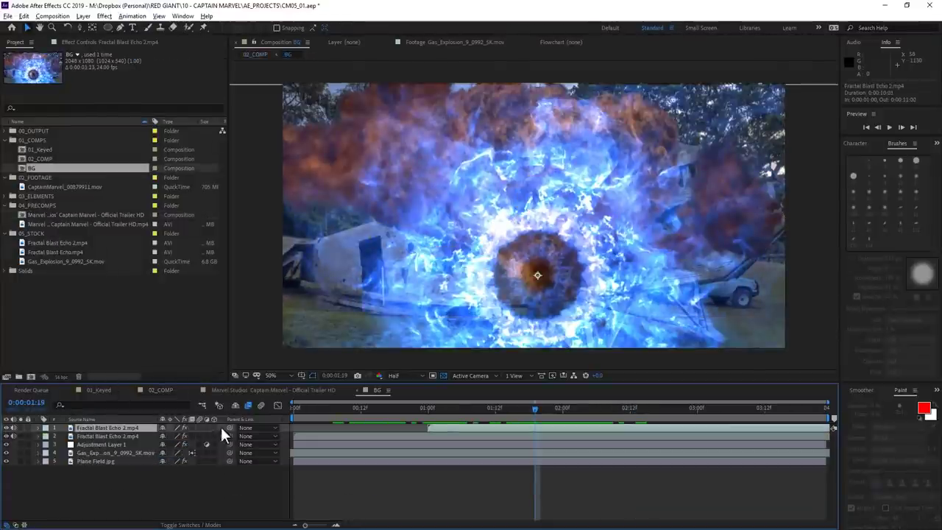
Step: Paste the Fractal Blast Echo 2 layer above 01_Keyed, lower it, and mask an ellipse around the figure
left_click(161, 390)
key("ctrl+v")
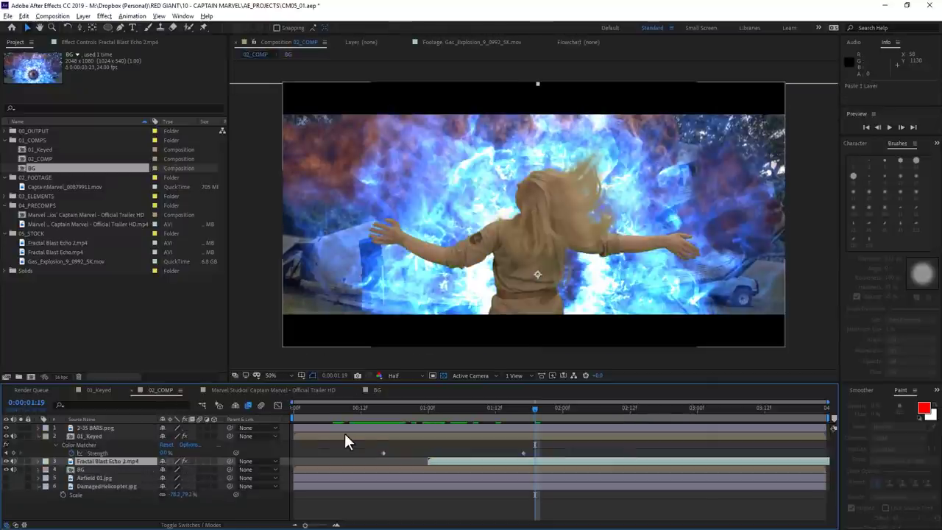
left_click_drag(117, 462, 126, 430)
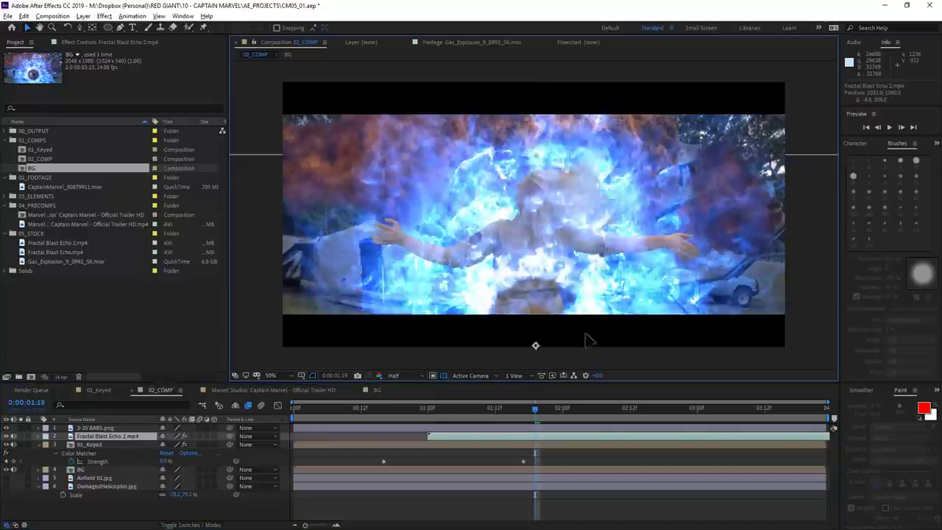
mouse_move(601, 245)
left_mouse_down()
mouse_move(583, 344)
mouse_move(700, 248)
left_mouse_up()
left_click(108, 27)
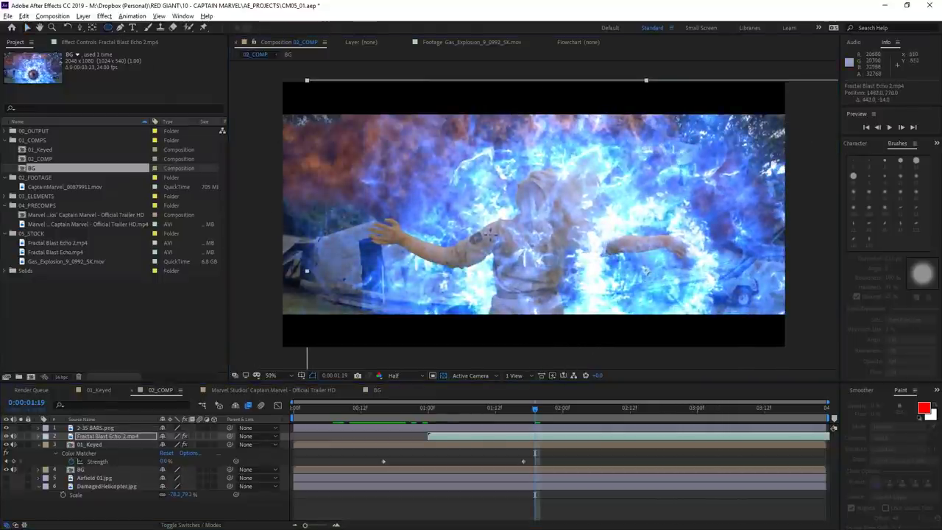
left_click_drag(458, 168, 605, 370)
key("f")
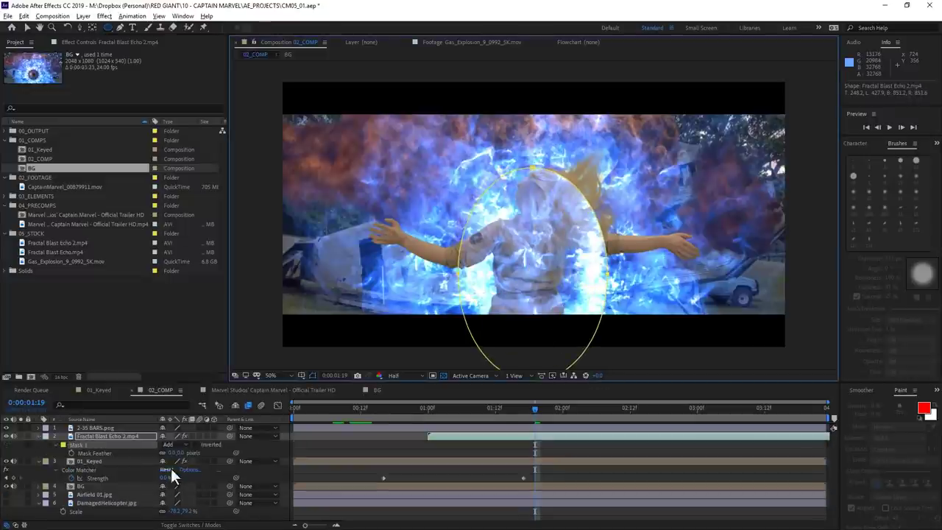
key("v")
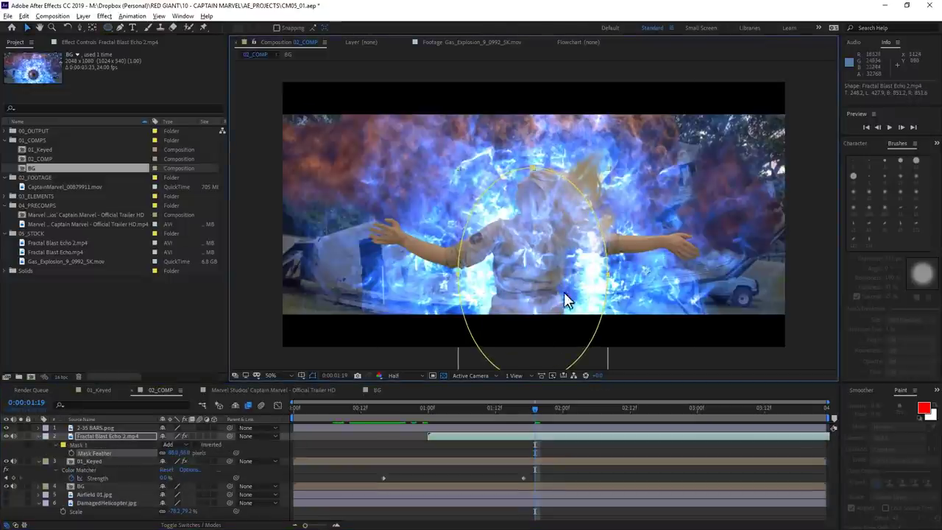
Step: Shrink the blast to about 38%, move it to the figure's lower right, and start it near the current frame
key("s")
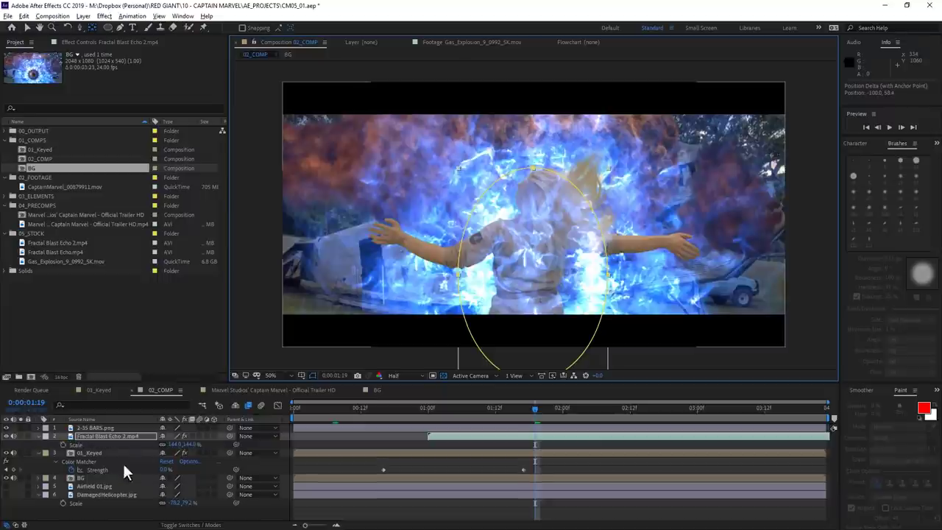
left_click_drag(170, 452, 142, 452)
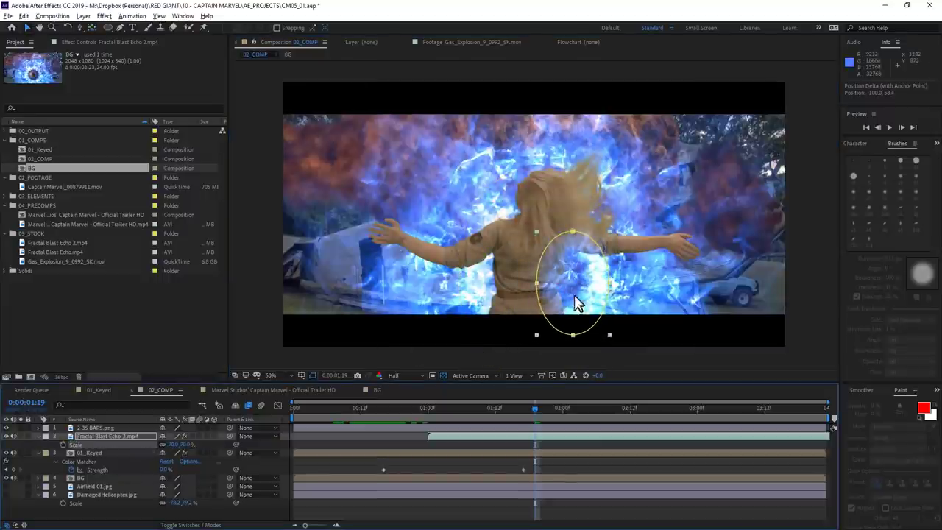
left_click_drag(575, 294, 549, 328)
key("space")
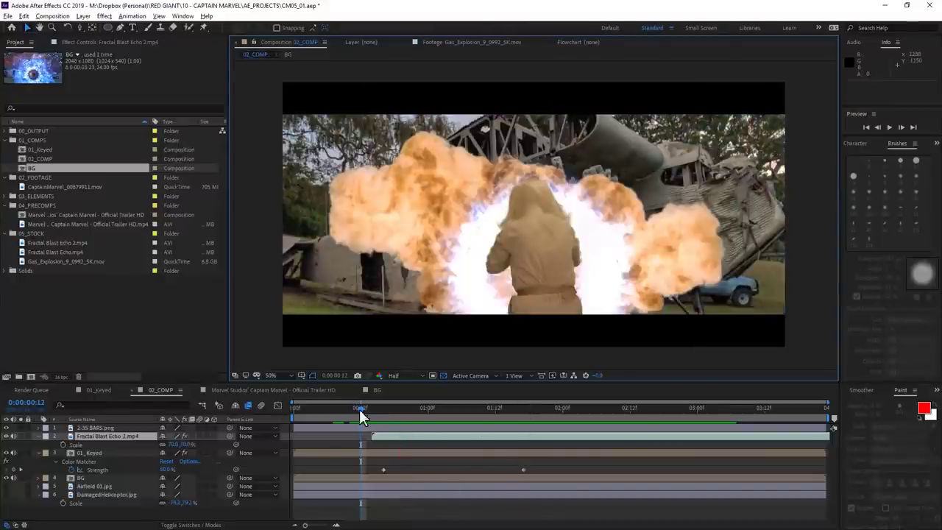
left_click_drag(360, 410, 338, 410)
mouse_move(391, 436)
left_mouse_down()
mouse_move(356, 434)
mouse_move(467, 423)
left_mouse_up()
Step: Duplicate the blast layer, shift the copy left, and rotate the ellipse around the hero's hand
key("ctrl+d")
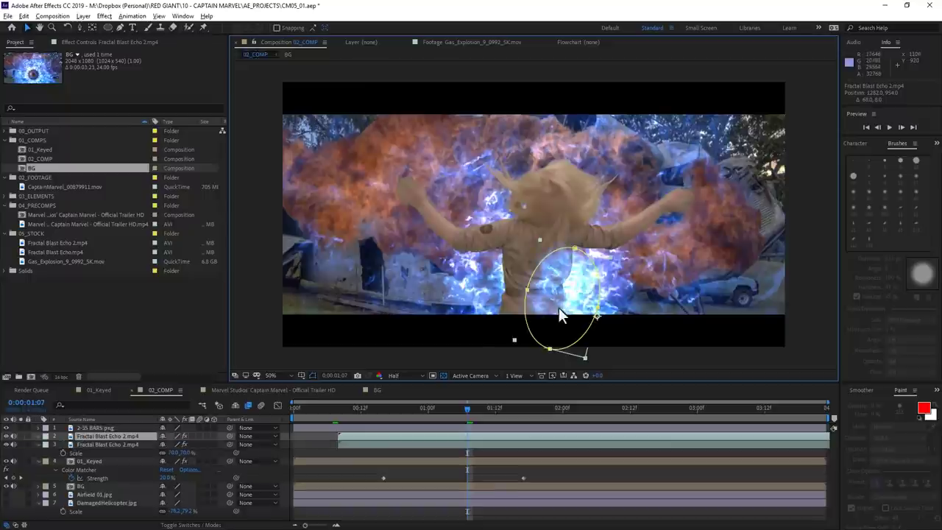
mouse_move(559, 307)
left_mouse_down()
mouse_move(469, 296)
mouse_move(519, 275)
mouse_move(520, 293)
left_mouse_up()
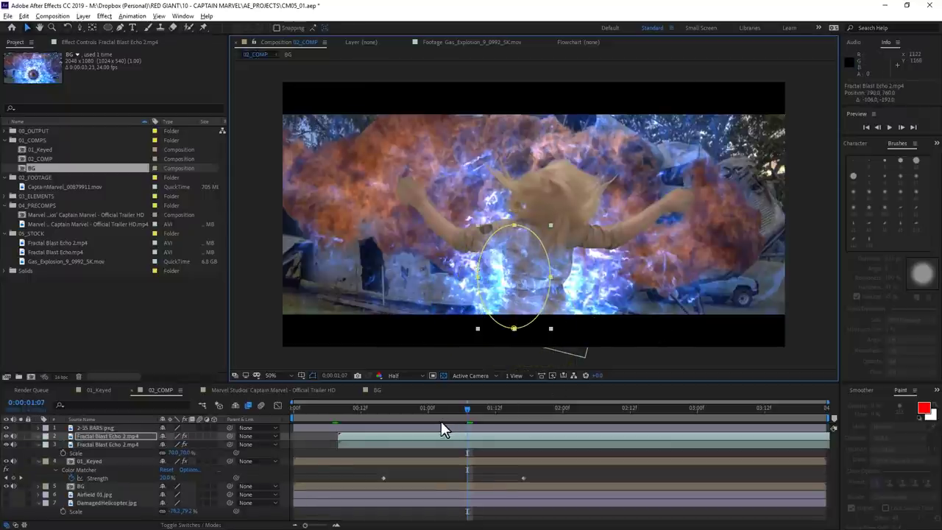
key("Page_Down")
key("Page_Down")
key("Page_Down")
key("equal")
key("ctrl+d")
key("w")
left_click_drag(663, 213, 683, 245)
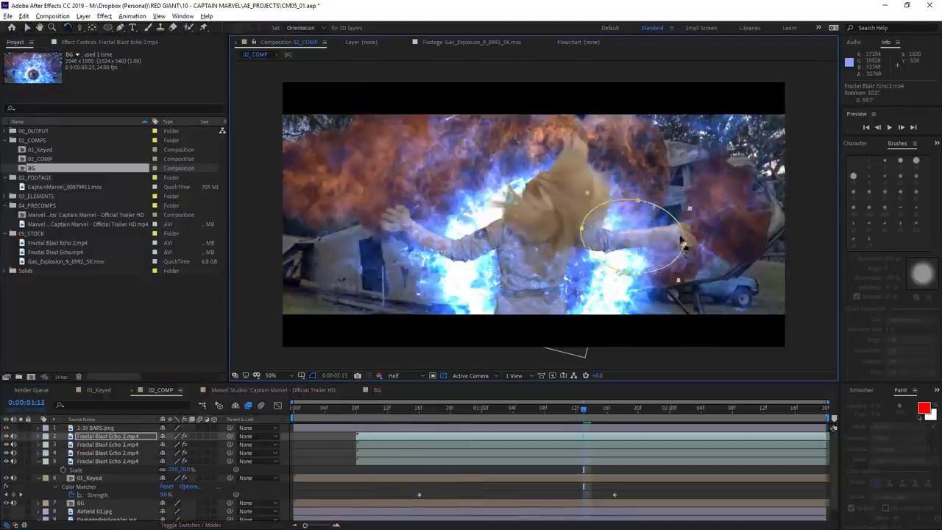
key("v")
Step: Delay the second blast clip to start at 17f and preview the shot through 01:12
left_click_drag(584, 408, 473, 409)
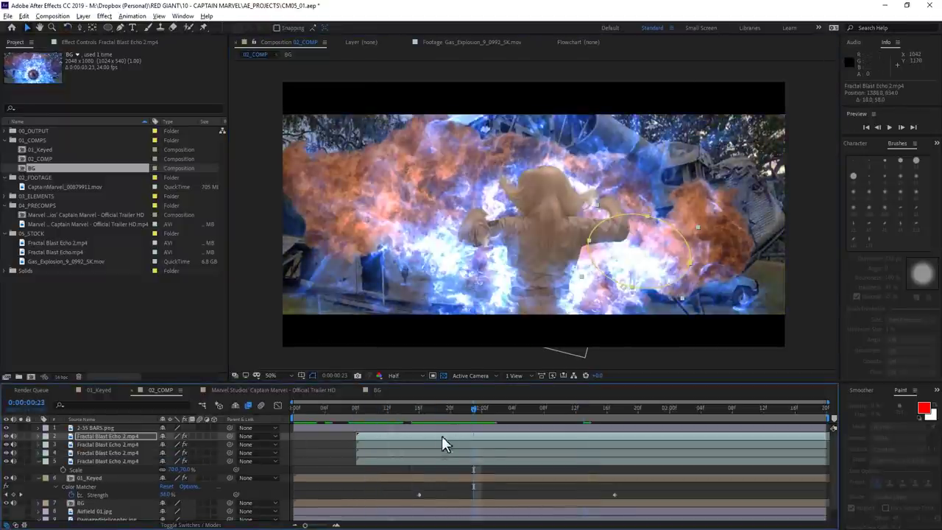
left_click_drag(442, 436, 513, 435)
key("space")
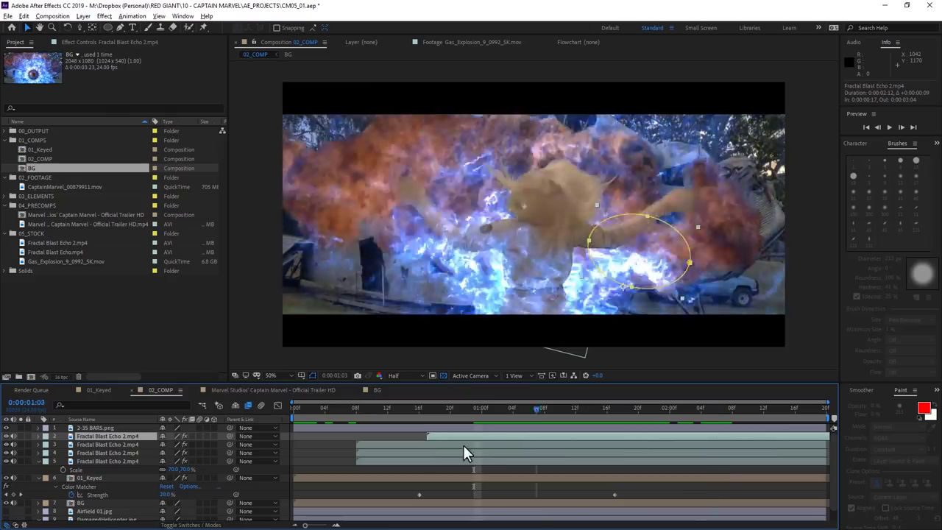
key("space")
left_click(890, 127)
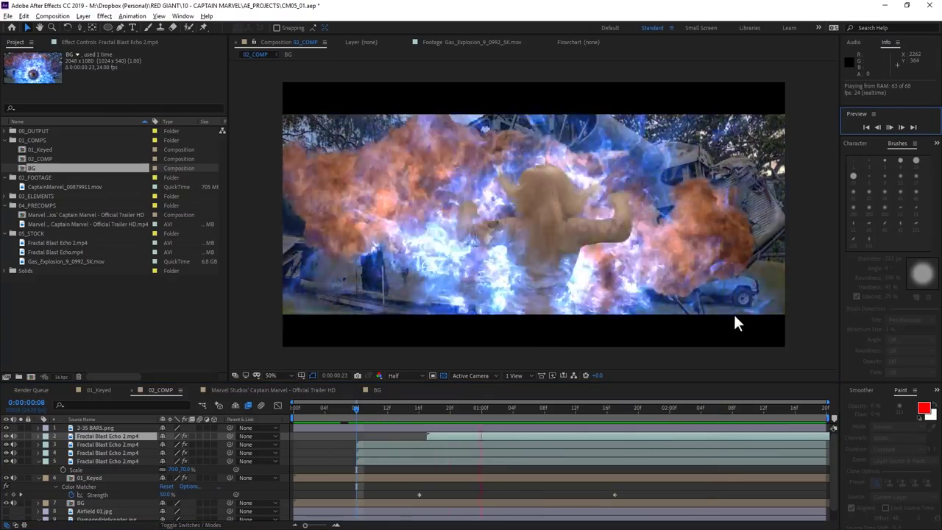
left_click_drag(508, 409, 583, 409)
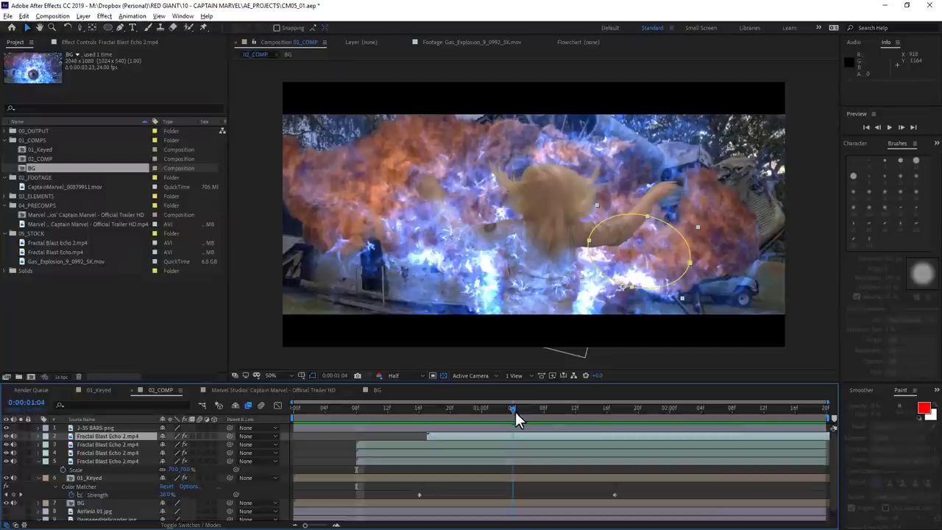
Step: Apply Light Wrap to 01_Keyed with 7. BG as background layer, Width 70 and keyframed Brightness
key("j")
left_click(323, 215)
key("ctrl+space")
type("w")
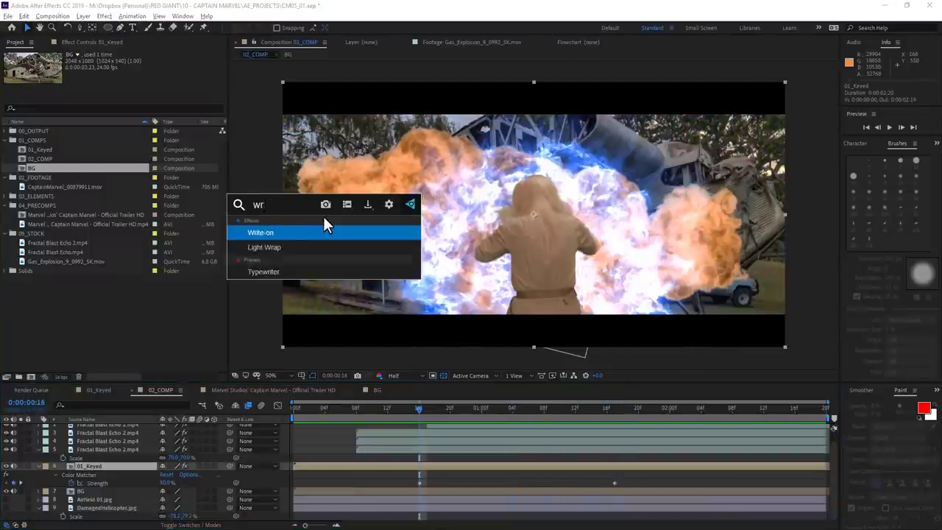
type("rap")
left_click(318, 230)
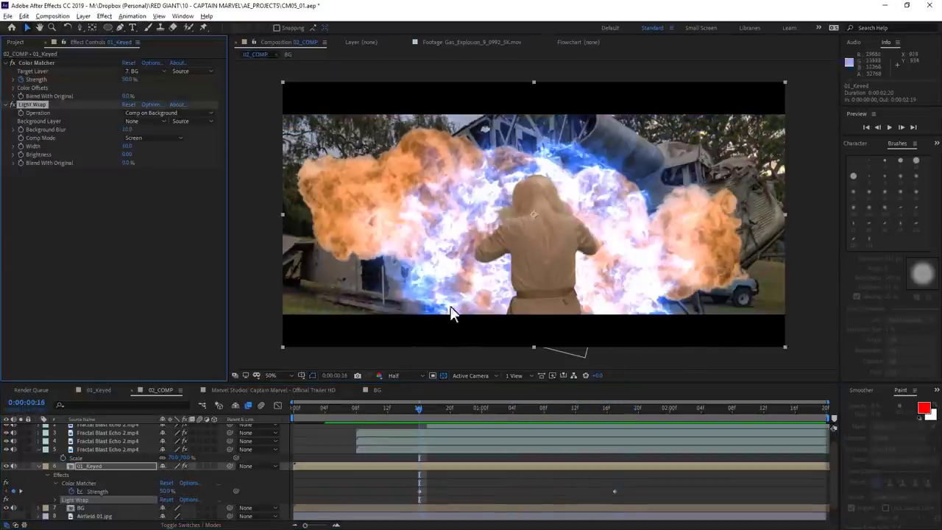
left_click(147, 121)
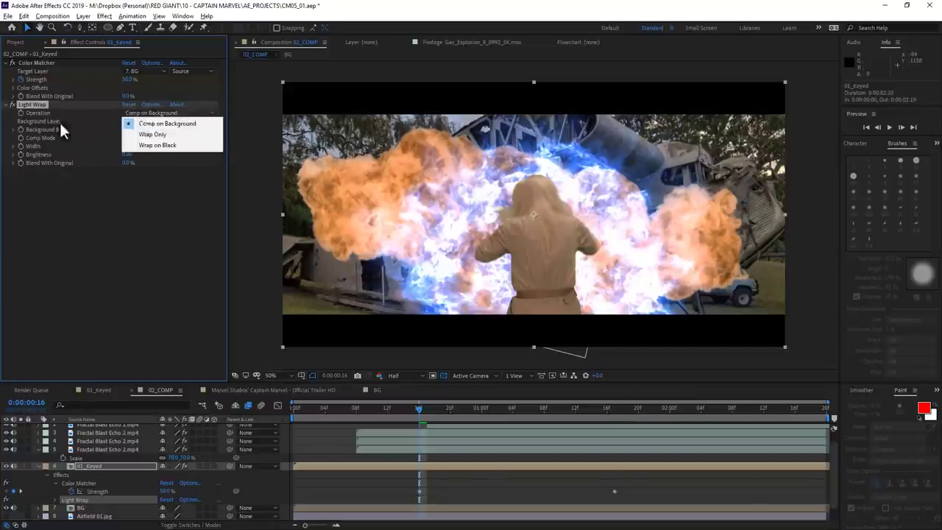
left_click(188, 208)
left_click(21, 154)
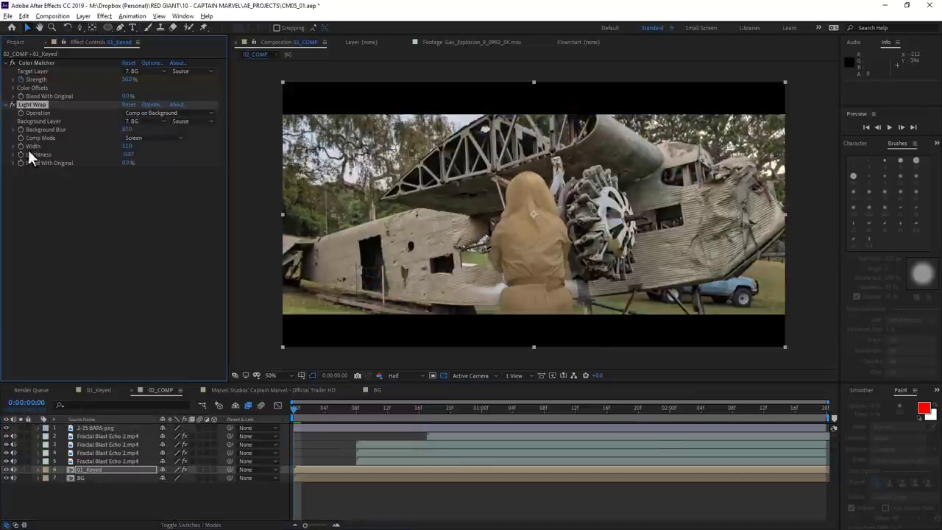
left_click_drag(391, 409, 404, 408)
left_click_drag(129, 148, 273, 154)
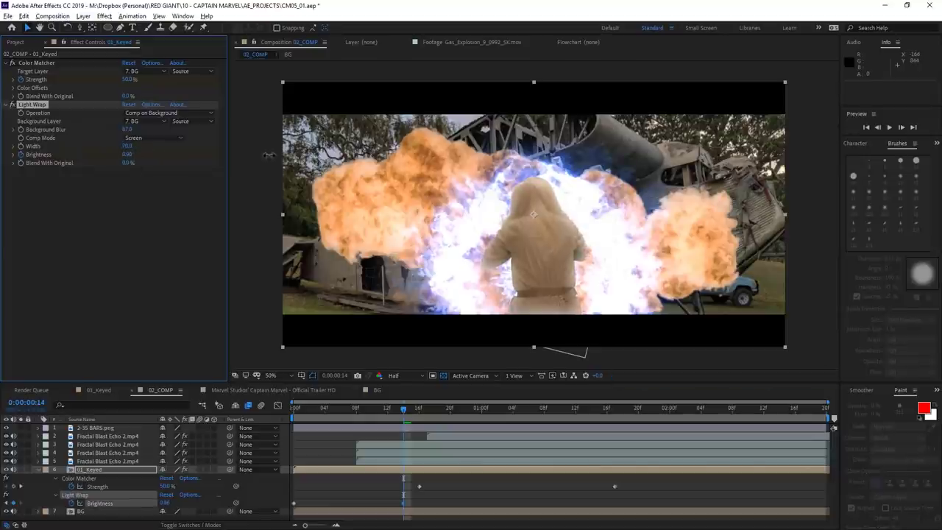
left_click_drag(404, 409, 401, 407)
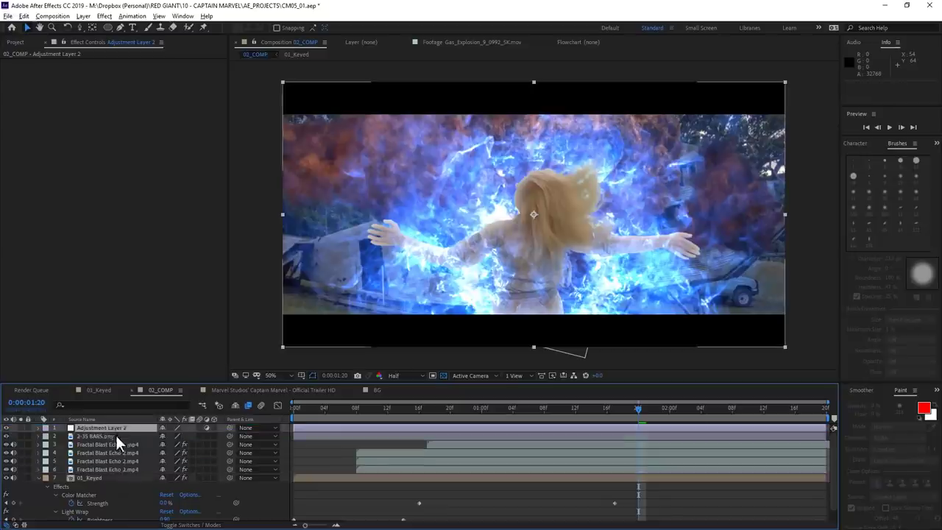
Step: Add an adjustment layer with Color Balance, keyframing Highlight Red Balance at 00:17 and 01:20
key("ctrl+space")
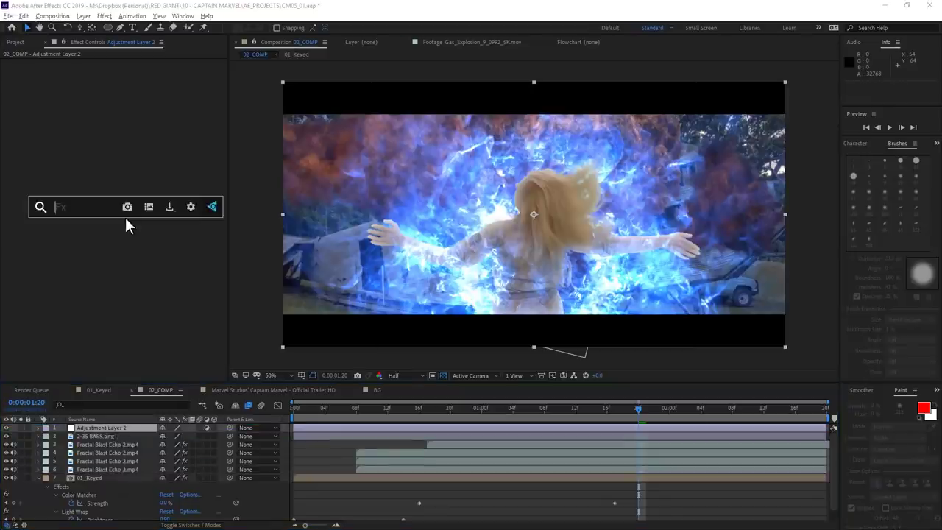
type("color")
key("Down")
key("Down")
key("Return")
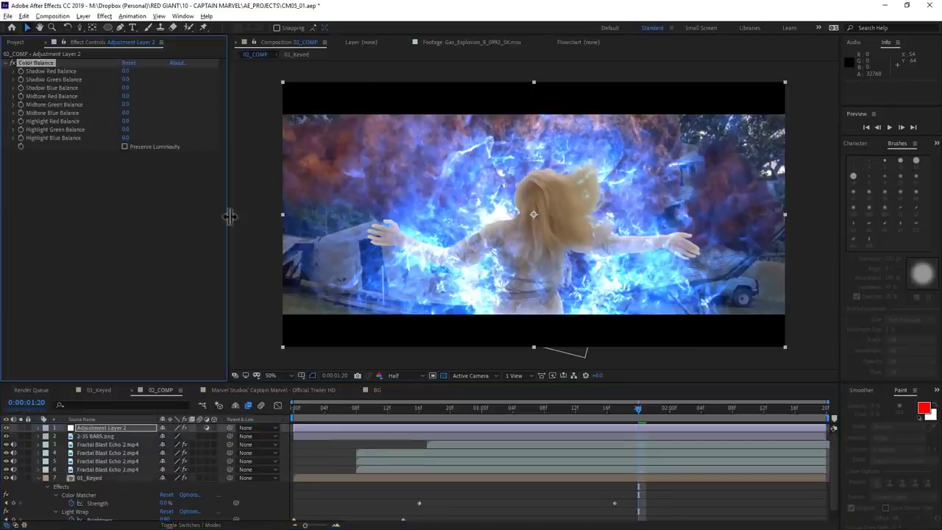
left_click(21, 121)
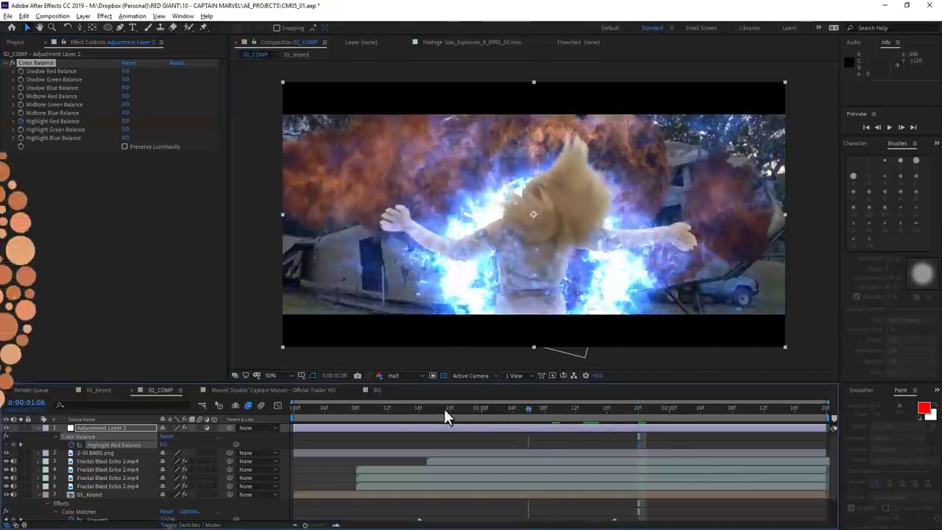
left_click(427, 408)
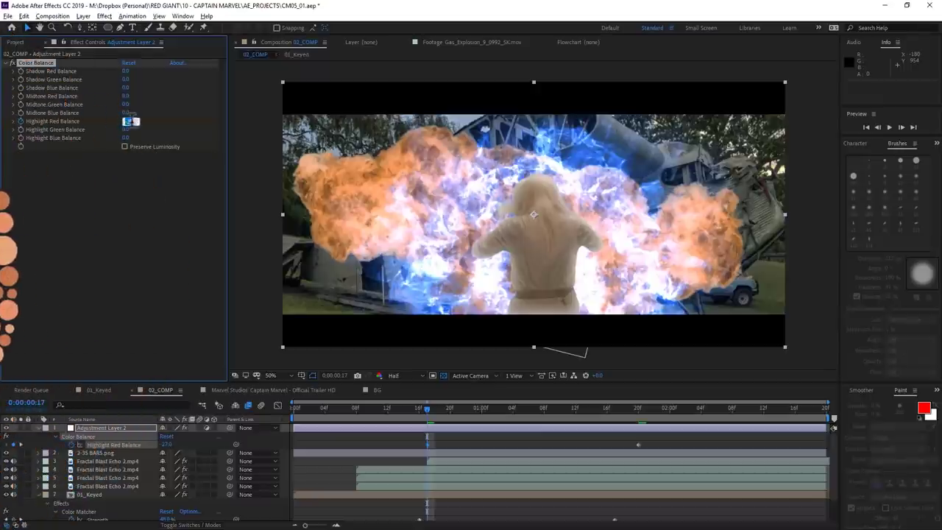
left_click(638, 404)
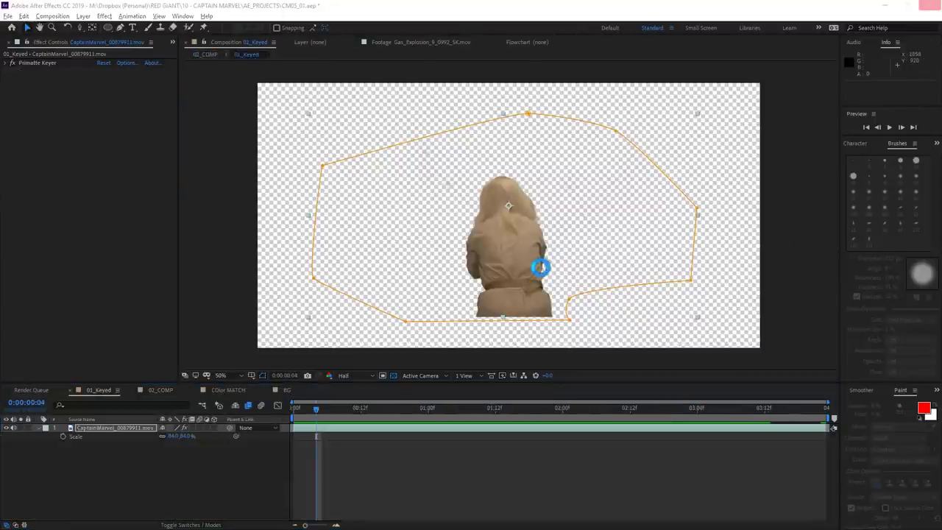
Step: Apply Colorista IV to the hero footage using the Prolost Flat LUT
left_click(128, 429)
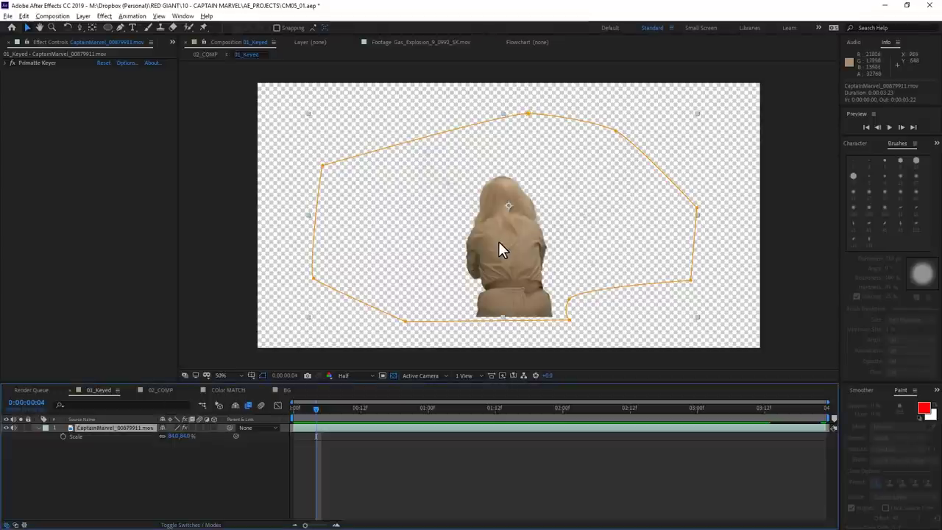
key("ctrl+space")
type("colo")
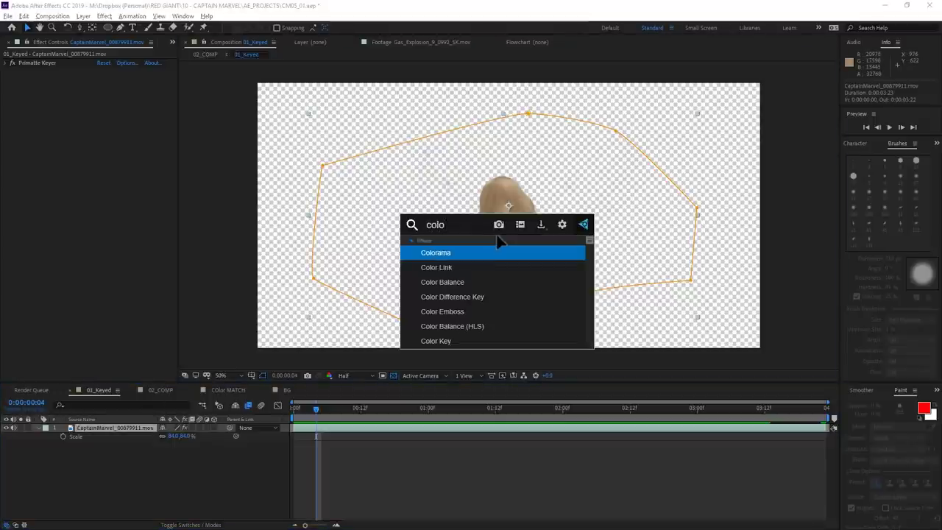
type("ista")
key("Return")
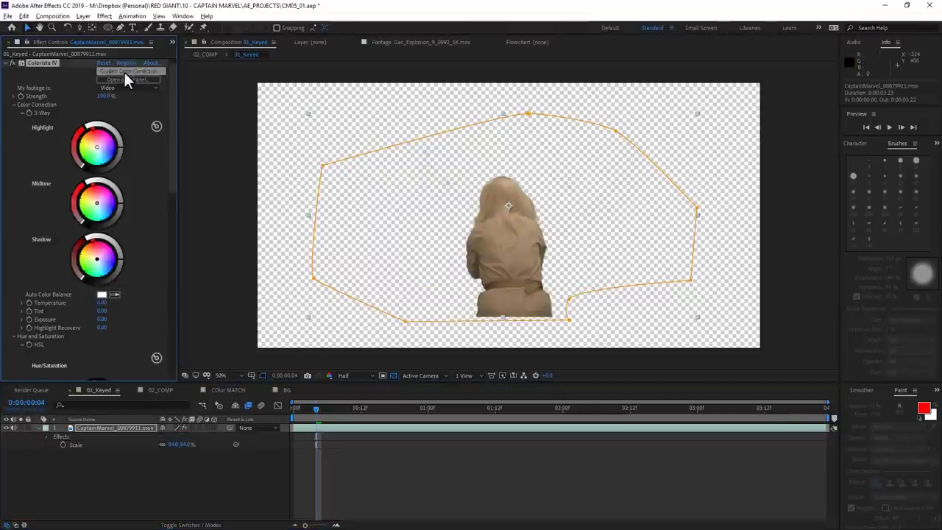
scroll(152, 369, "down", 10)
left_click(151, 374)
left_click(148, 264)
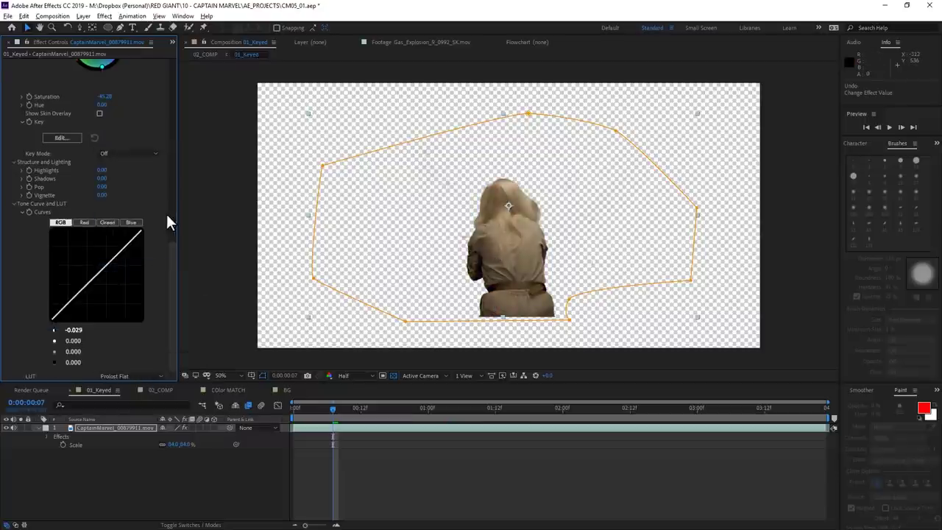
Step: Start 02_COMP's work area at frame 07, trim the comp to the work area, and preview it
key("shift+period")
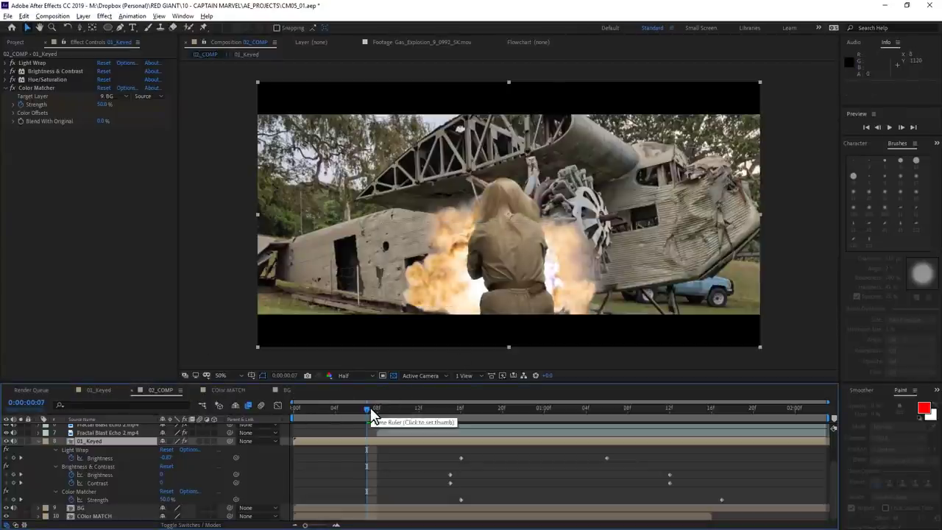
key("b")
left_click(52, 16)
left_click(111, 62)
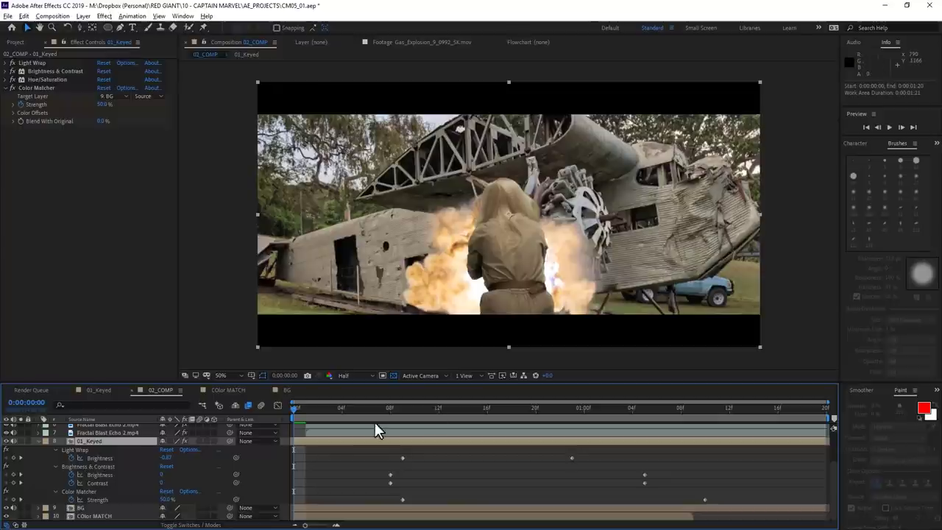
left_click(890, 128)
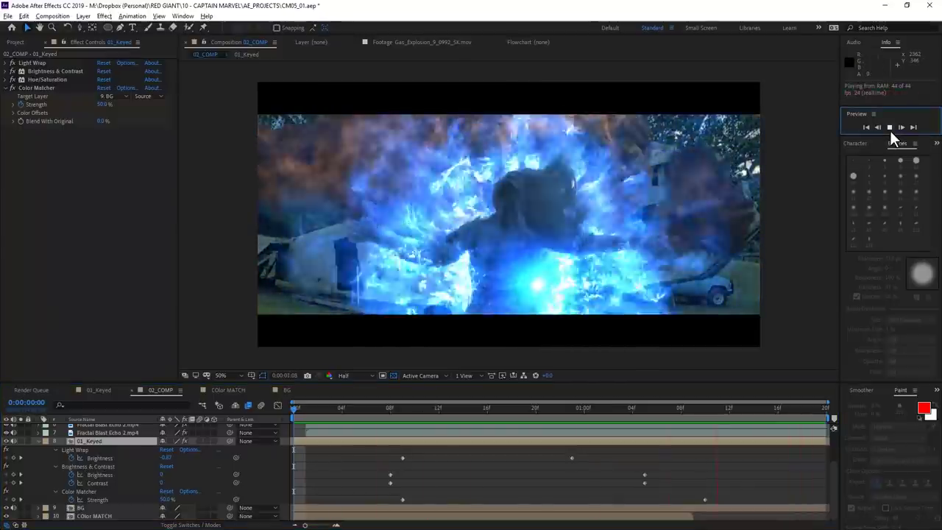
left_click(83, 16)
Step: Create a Knoll solid and apply Light Factory with a blue flare preset
mouse_move(103, 29)
left_click(284, 54)
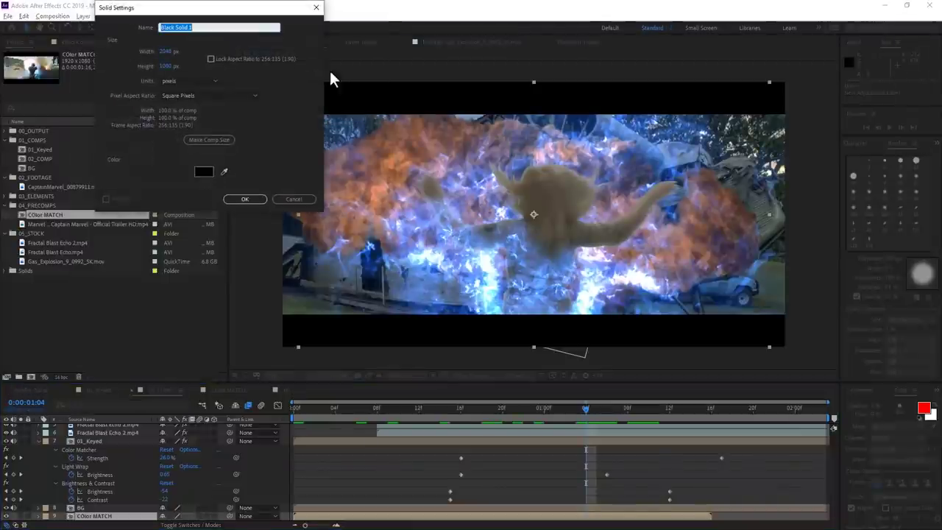
type("noll")
key("Return")
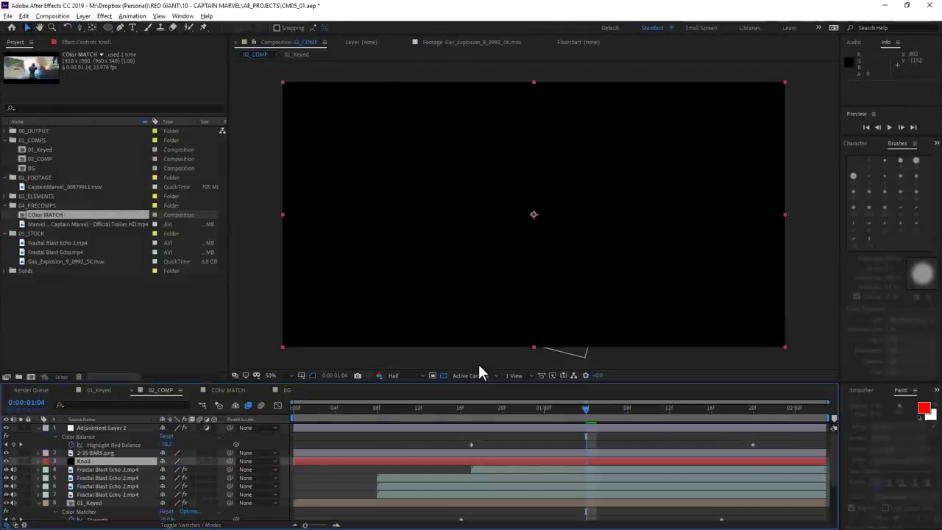
key("ctrl+space")
type("light")
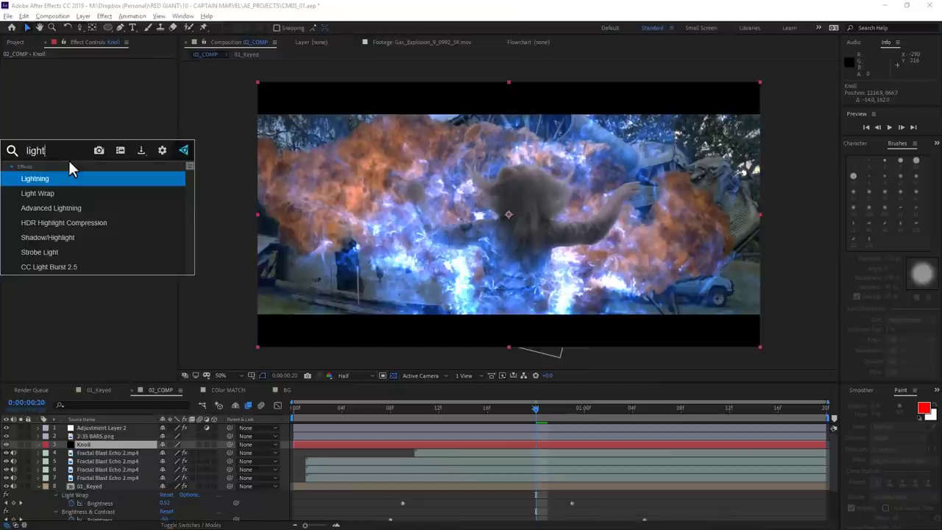
type(" fa")
key("Return")
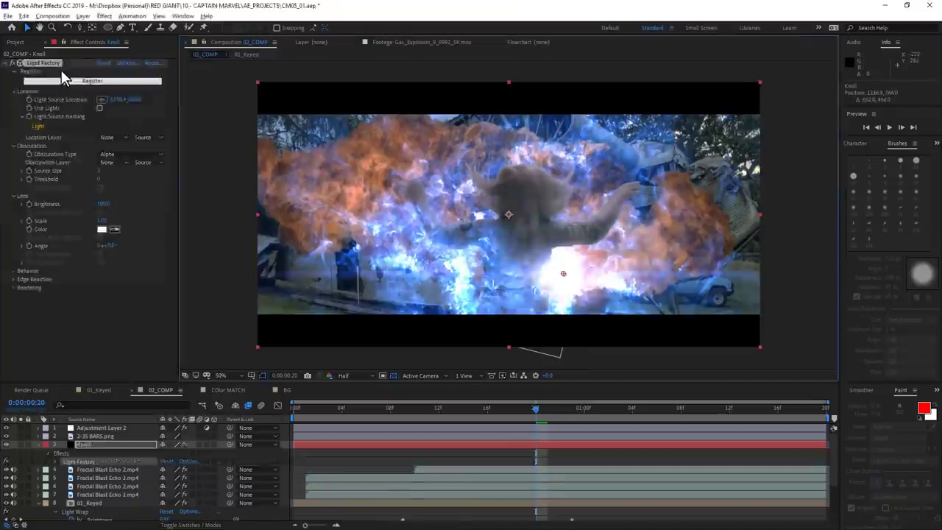
left_click(61, 72)
left_click(8, 262)
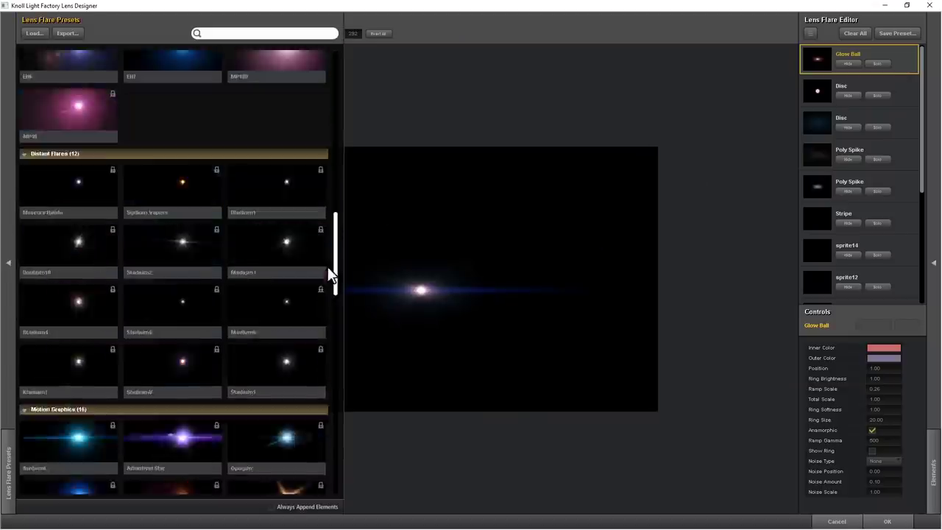
left_click_drag(332, 111, 333, 295)
left_click(314, 309)
Step: Select the second Poly Spike element and retime and smooth the flare brightness keyframes earlier
scroll(925, 116, "down", 5)
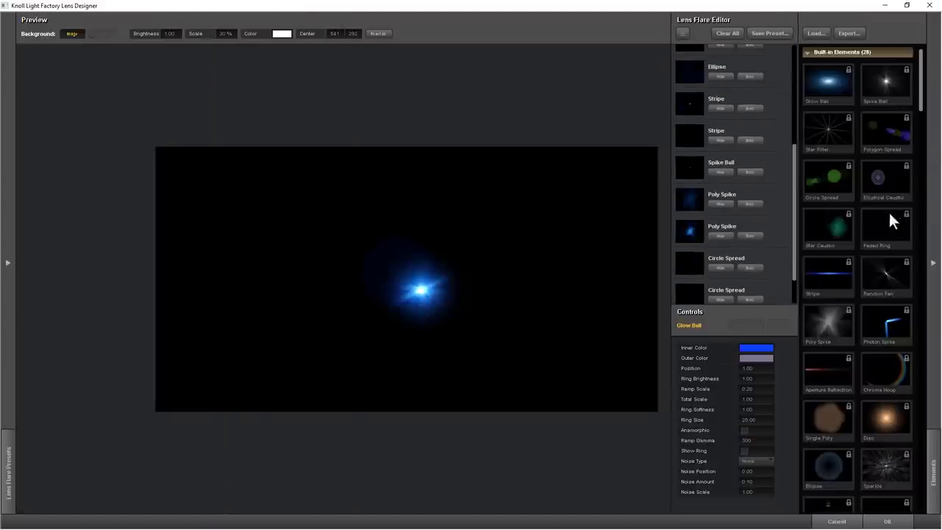
left_click(848, 195)
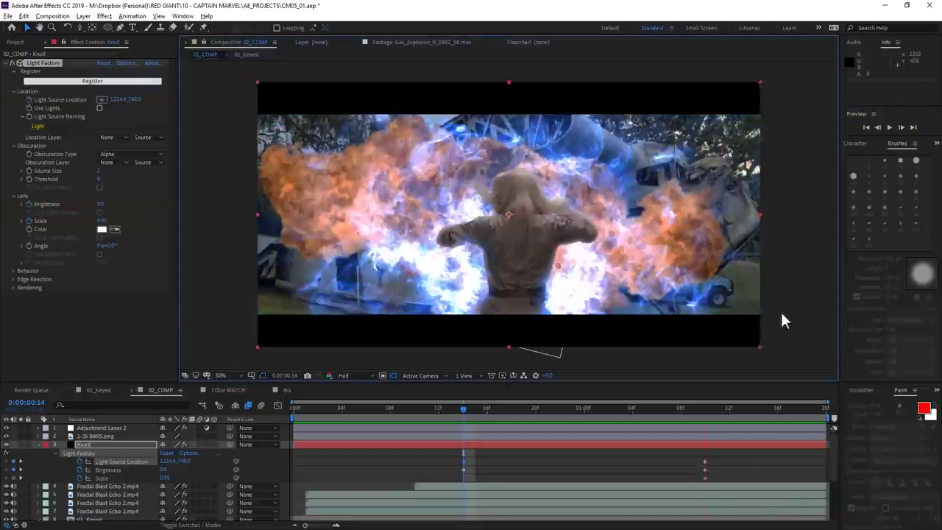
left_click_drag(705, 470, 668, 470)
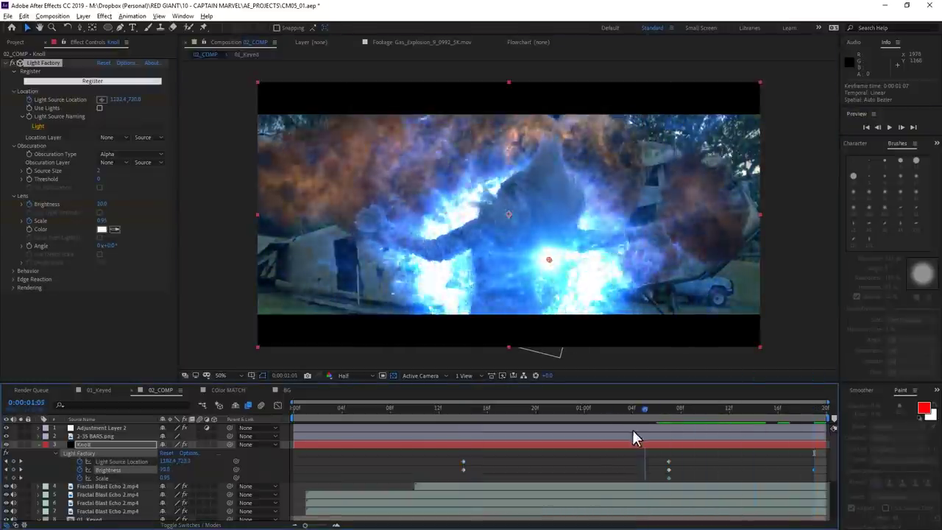
key("Page_Down")
key("Page_Down")
left_click_drag(807, 448, 617, 477)
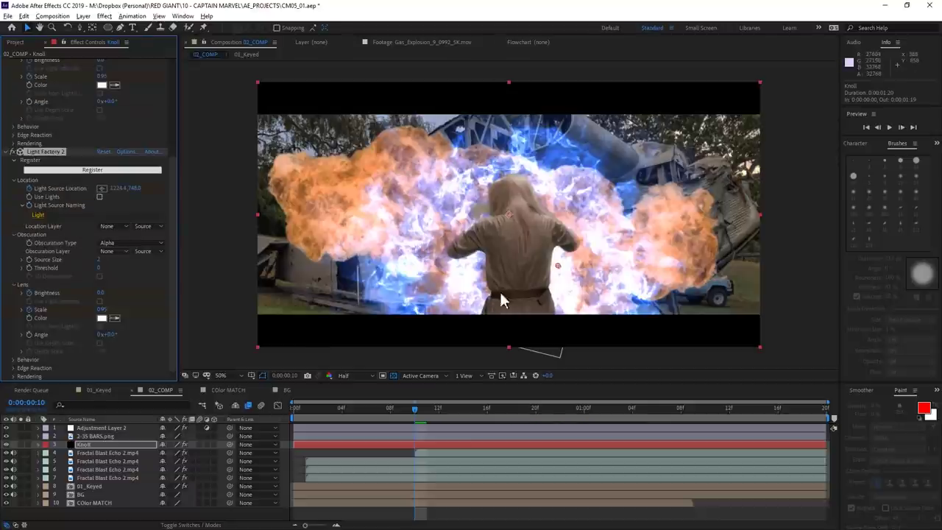
Step: Delete Light Factory 2's light position keyframes and place its light lower near the hero at 1:02
key("u")
left_click_drag(449, 492, 678, 503)
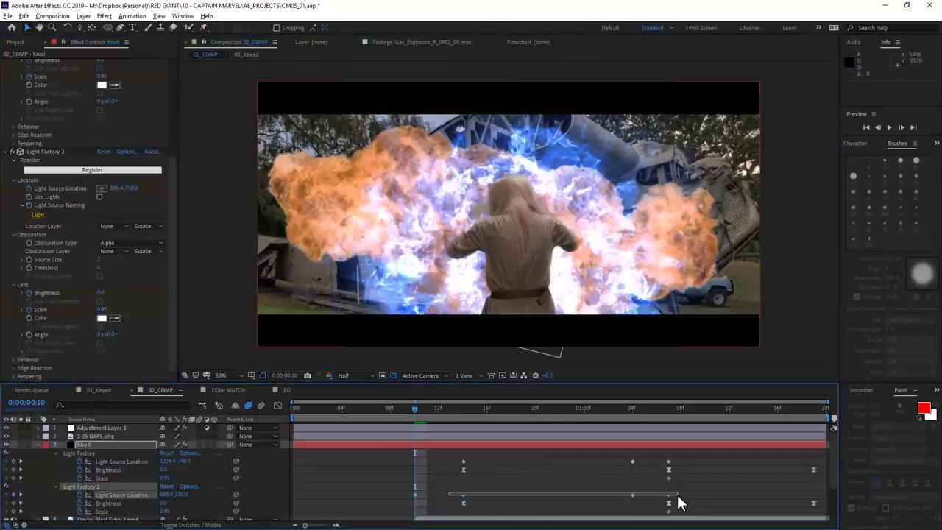
key("Delete")
left_click_drag(469, 409, 608, 409)
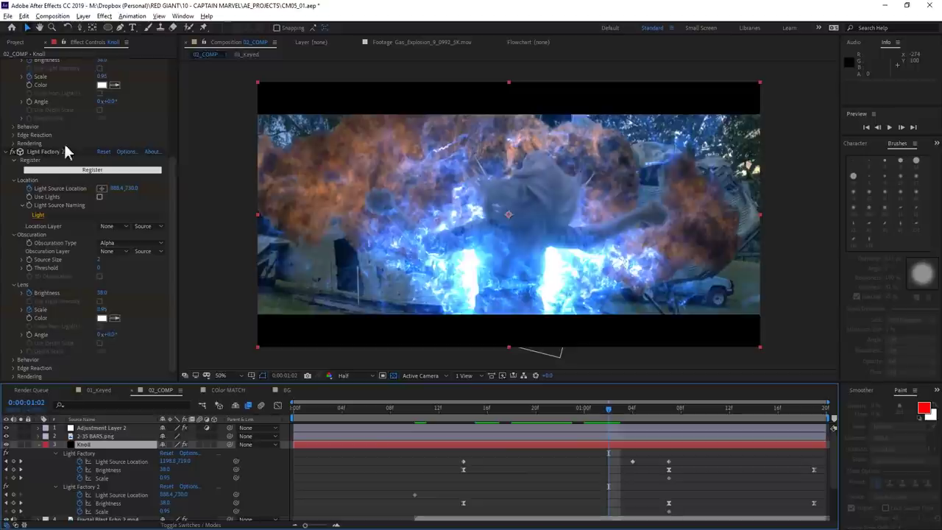
left_click(65, 151)
left_click_drag(421, 253, 470, 258)
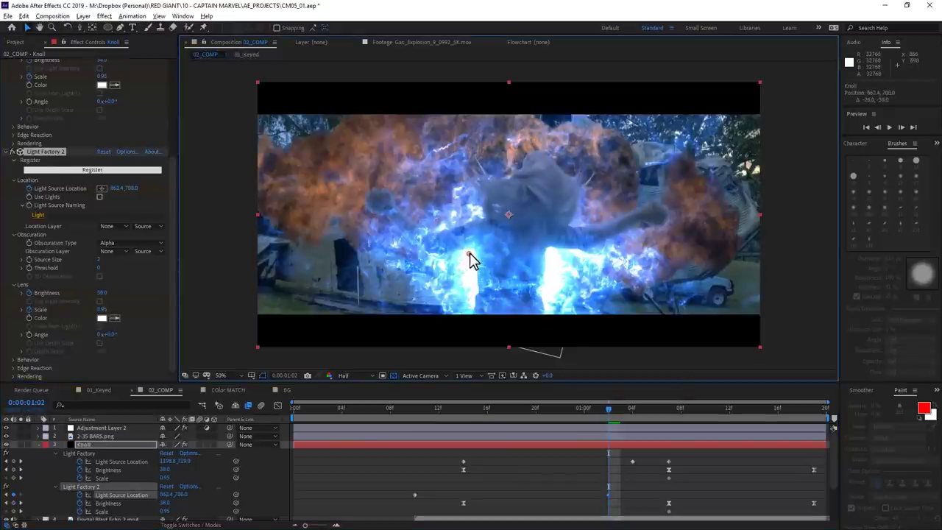
left_click(287, 390)
left_click(103, 436)
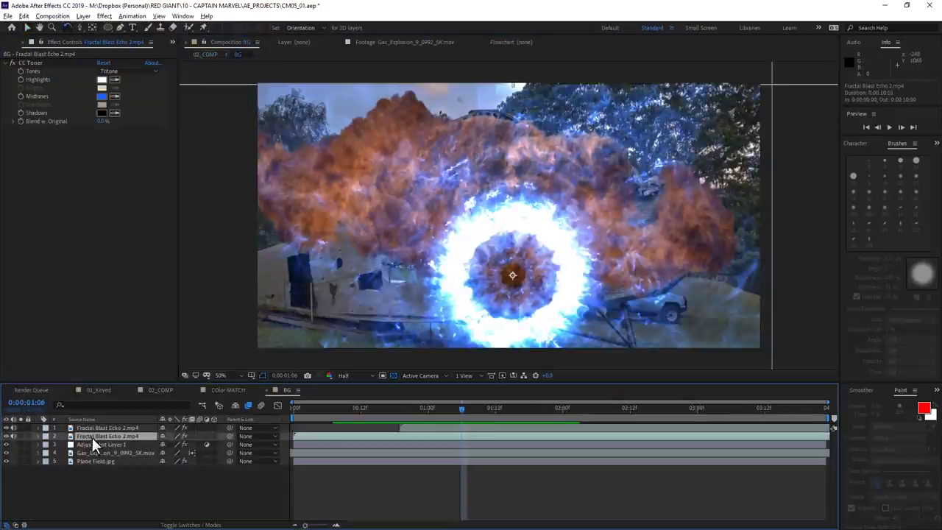
Step: Solo the blue smoke blast layer and precompose it, moving all attributes into the new comp
left_click(21, 435)
left_click(20, 427)
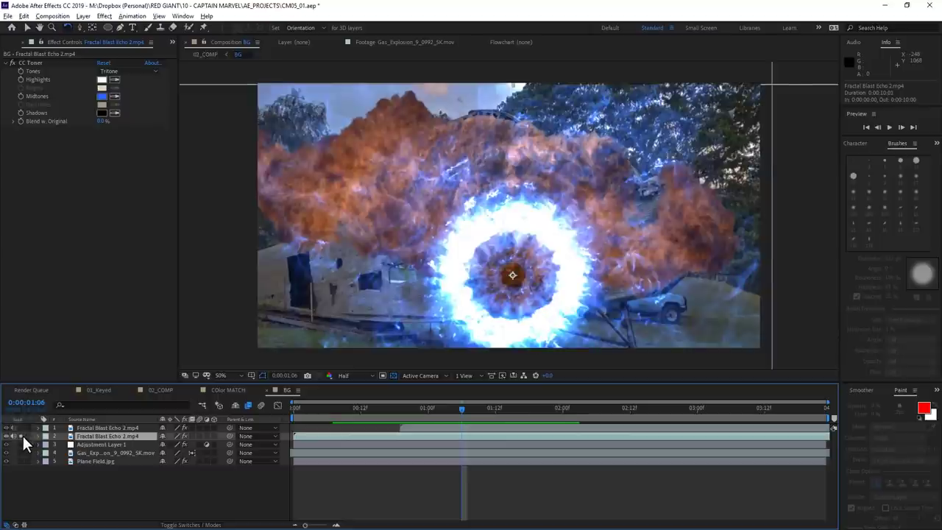
left_click(23, 436)
left_click_drag(438, 413, 450, 415)
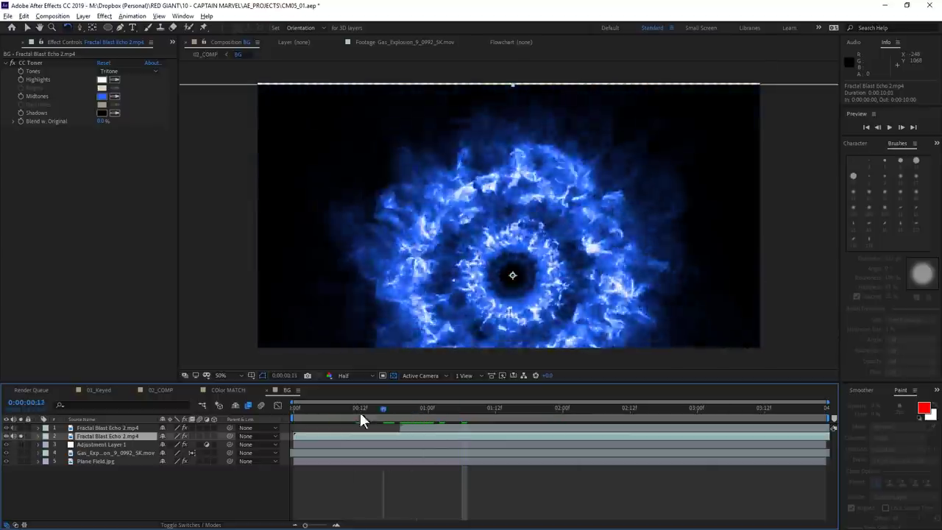
left_click(83, 16)
left_click(158, 355)
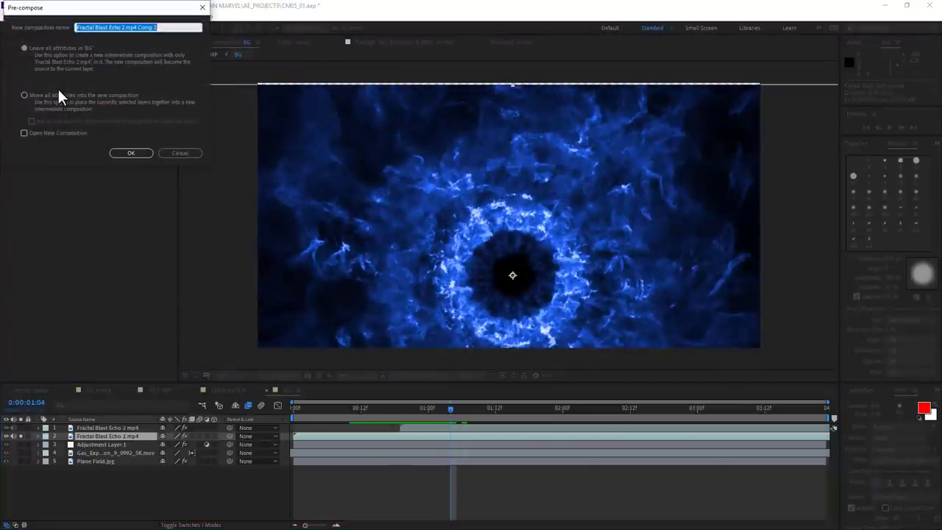
left_click(59, 95)
left_click(135, 154)
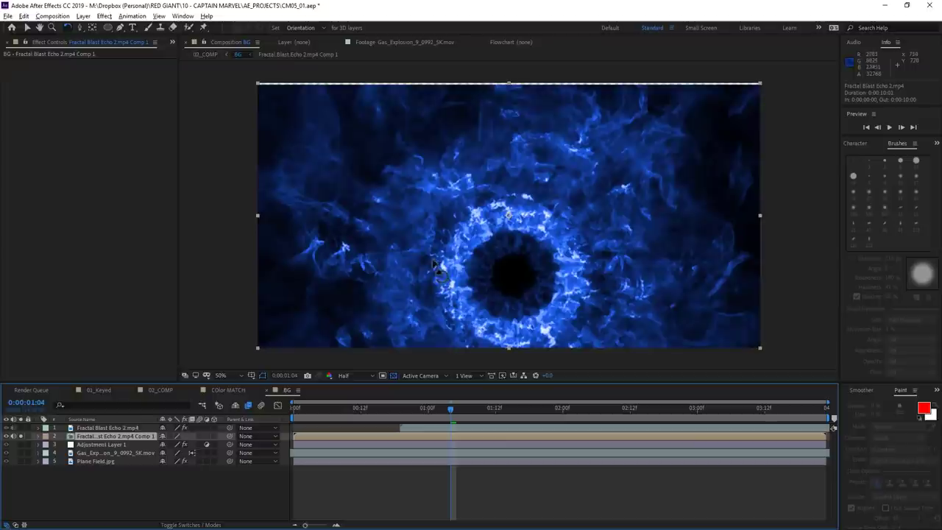
Step: Name the precomp 'Precomped Shockwave' and duplicate it as 'Precomped Shockwave -BUMP'
key("Return")
type("Precomped Shockwave")
key("Return")
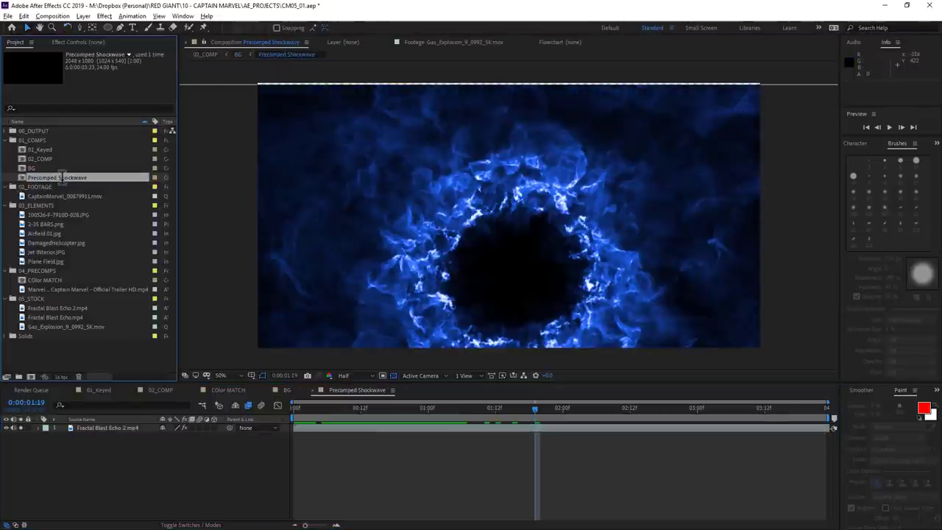
key("ctrl+d")
key("Return")
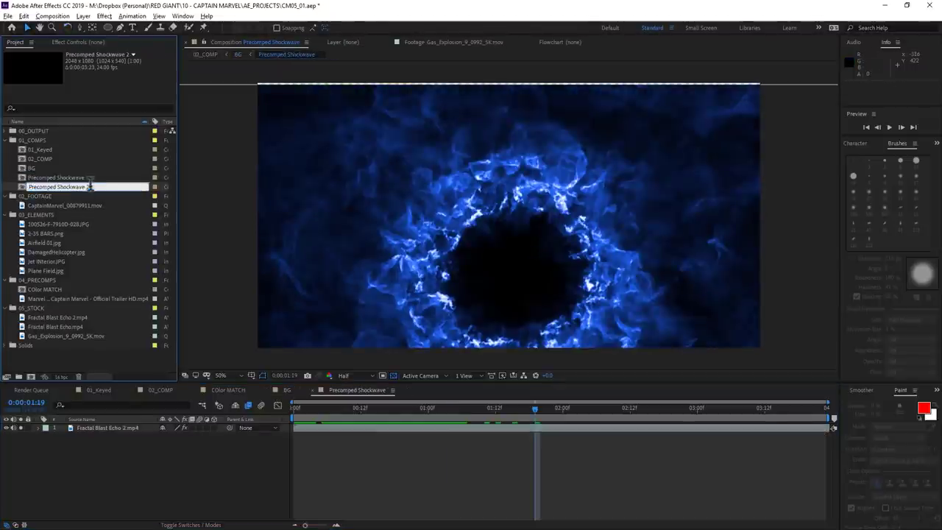
key("BackSpace")
type("-BUM")
type("P")
key("Return")
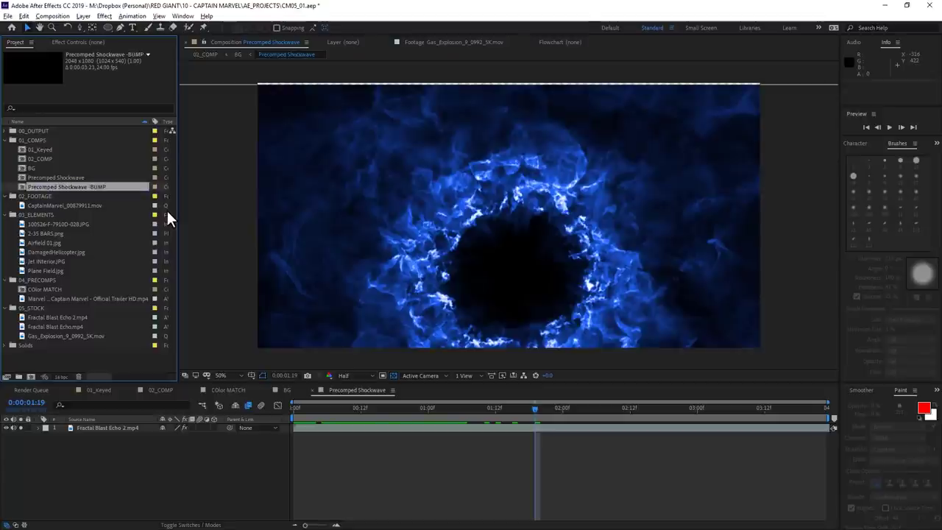
Step: In the -BUMP comp, add an 808080 mid-grey solid beneath the blast layer
double_click(73, 186)
left_click(83, 16)
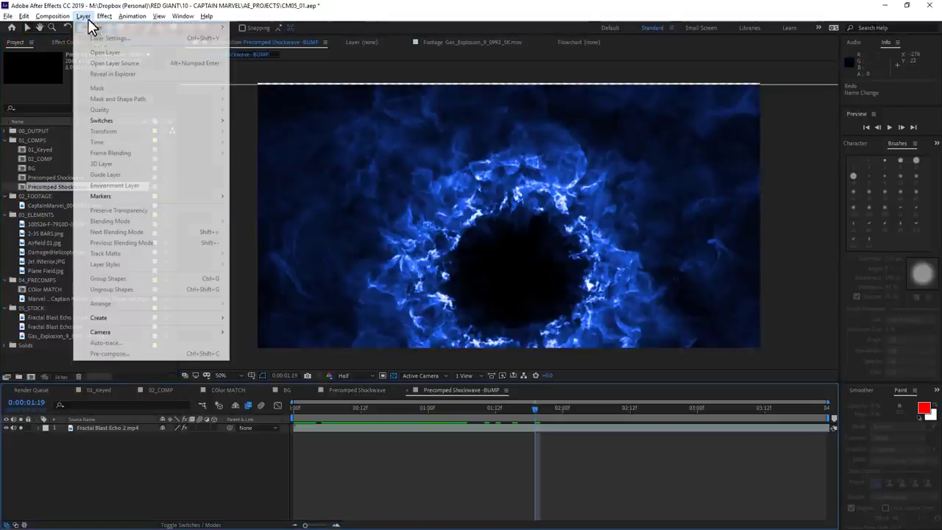
mouse_move(184, 32)
left_click(336, 40)
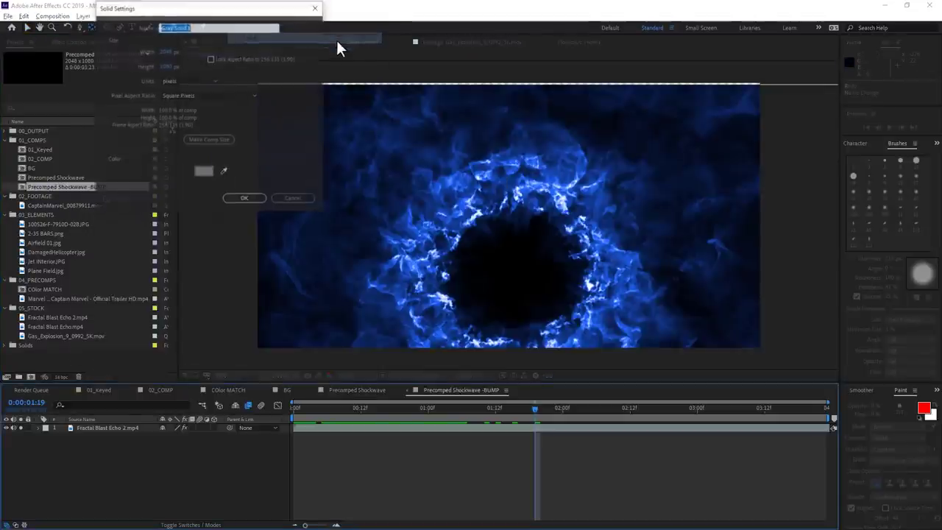
left_click(203, 172)
left_click(775, 349)
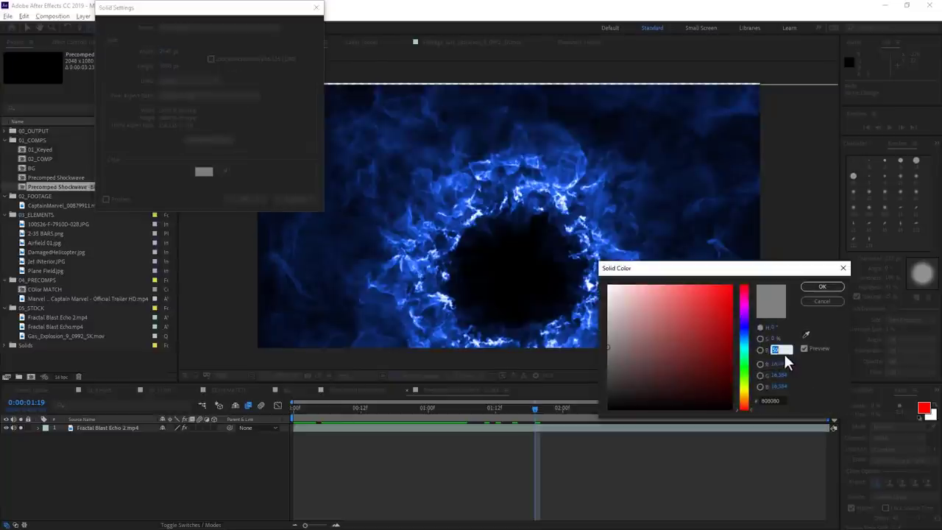
left_click_drag(643, 268, 419, 199)
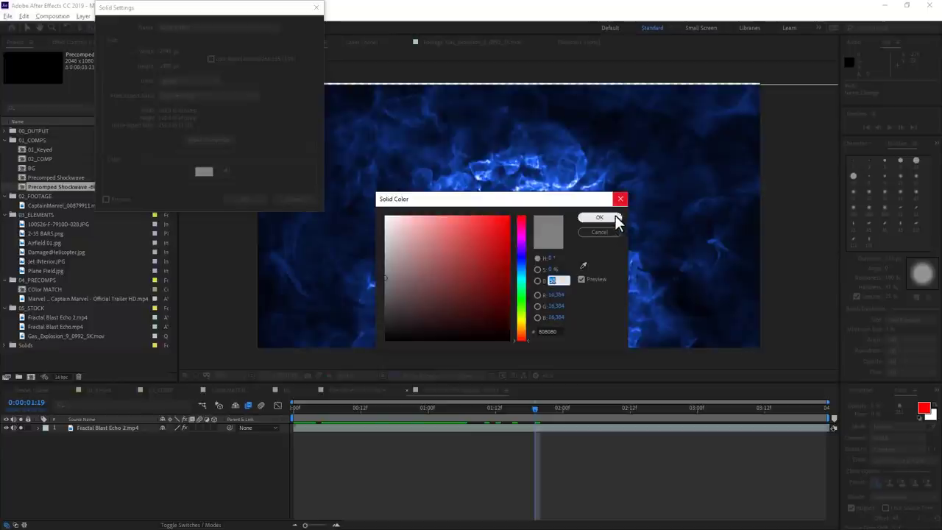
left_click(600, 218)
left_click(255, 200)
left_click_drag(104, 432, 117, 446)
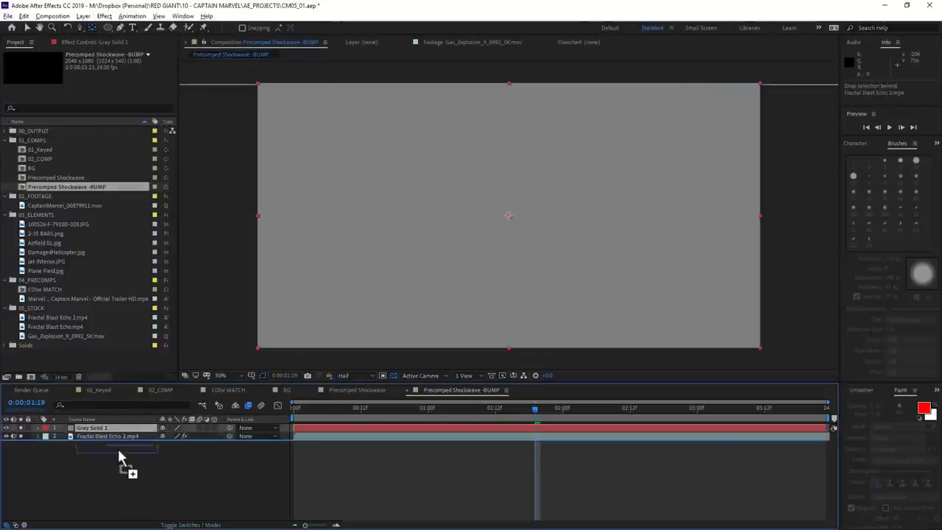
left_click(130, 427)
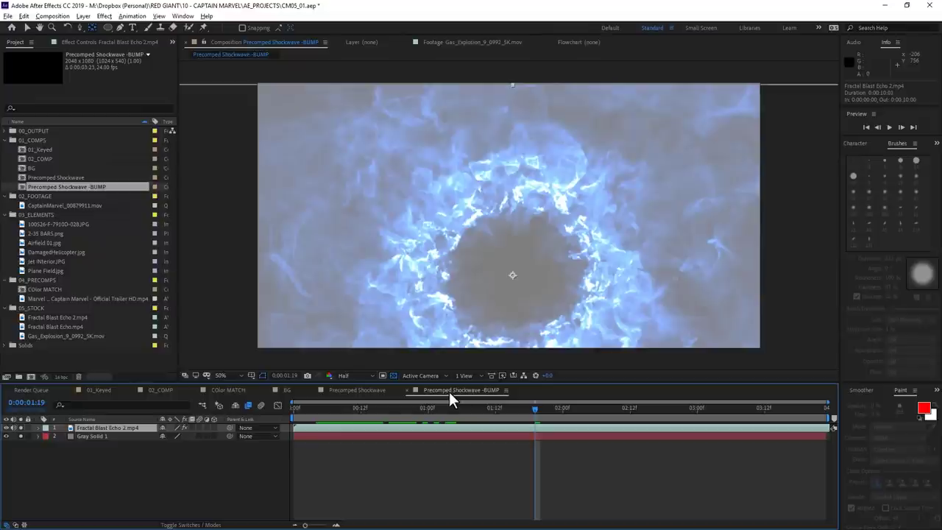
left_click(286, 391)
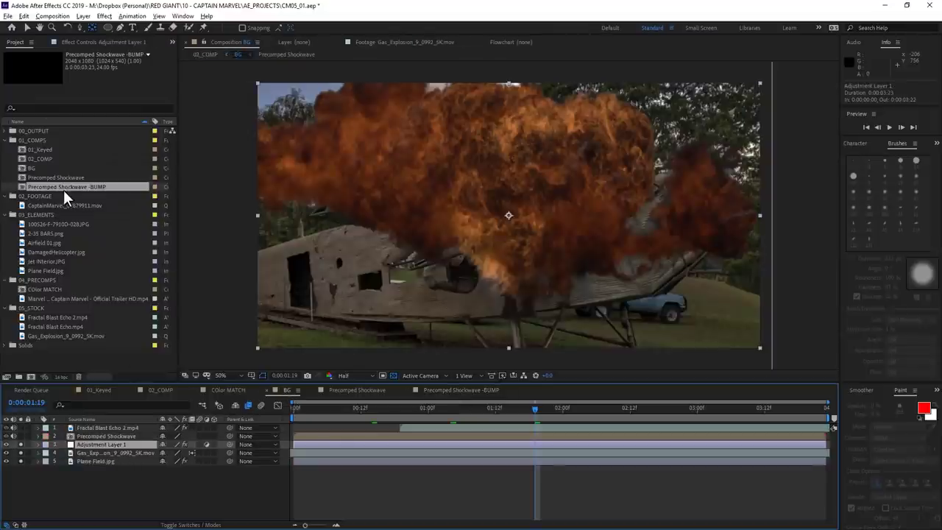
Step: Place Precomped Shockwave -BUMP beneath Plane Field.jpg in BG and select Adjustment Layer 1 at 00:18
left_click_drag(63, 187, 103, 508)
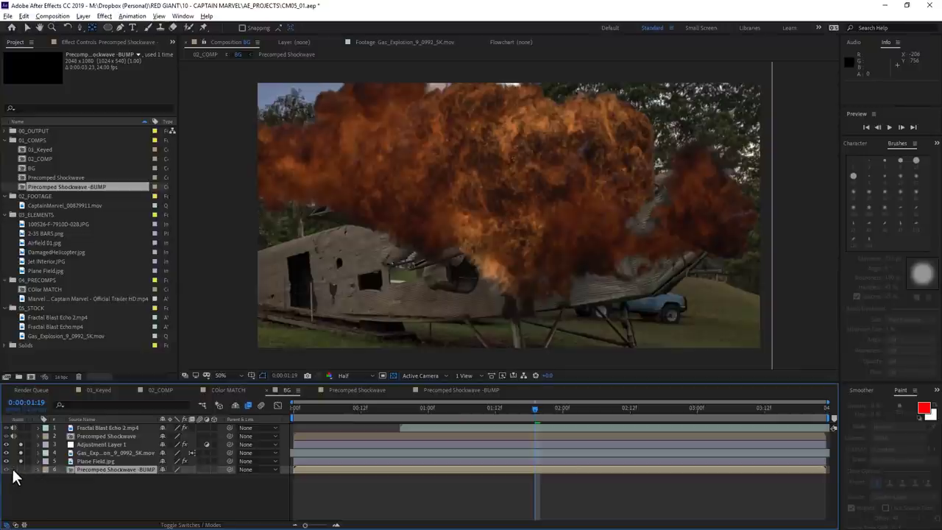
left_click(108, 436)
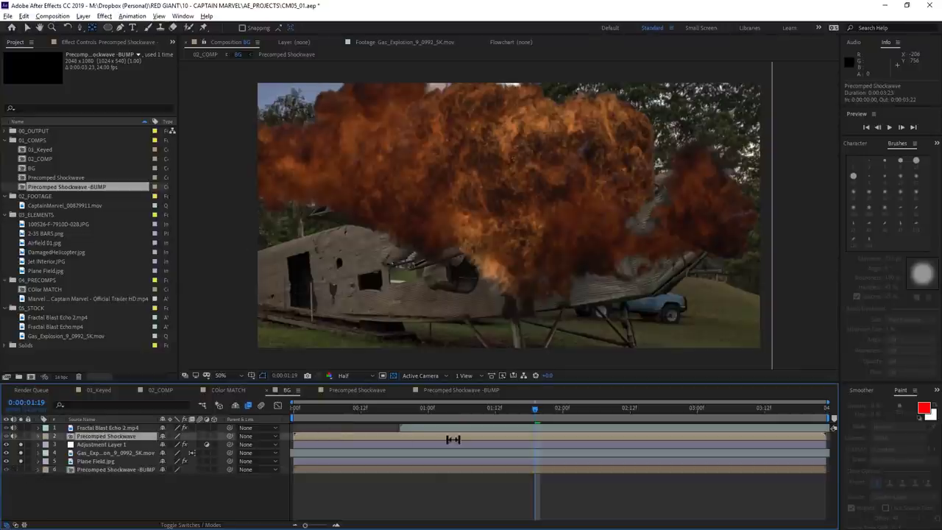
left_click(93, 41)
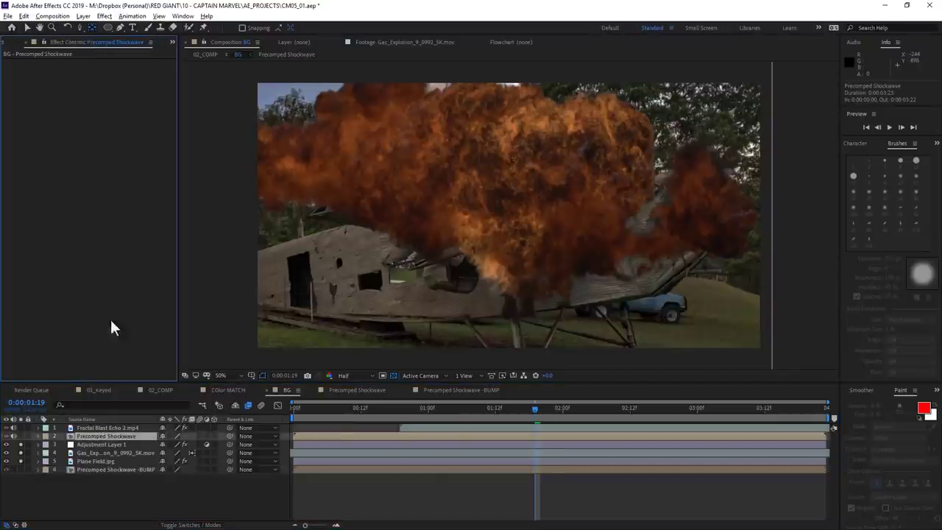
left_click(101, 445)
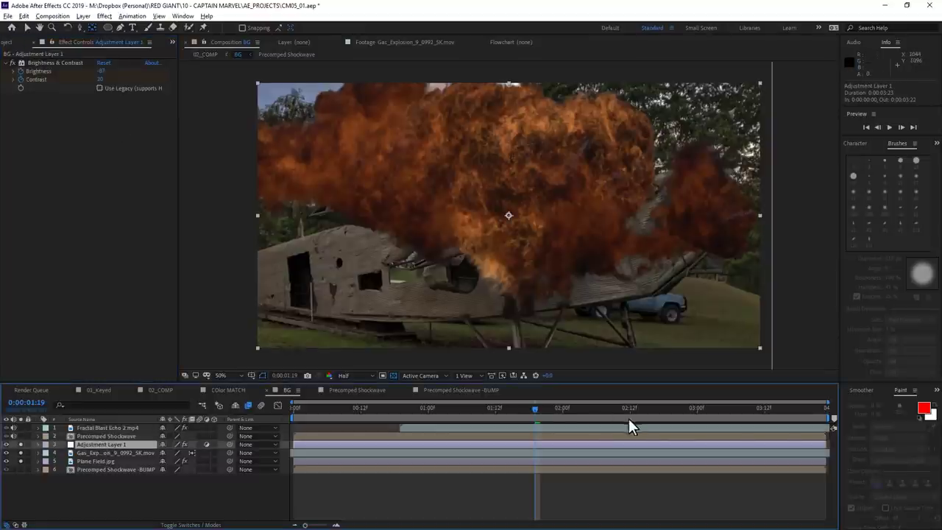
left_click_drag(497, 414, 393, 422)
Step: Apply uni.Prism Displacement sourced from the -BUMP layer and lower the Glass Refraction amount
key("ctrl+space")
type("pris")
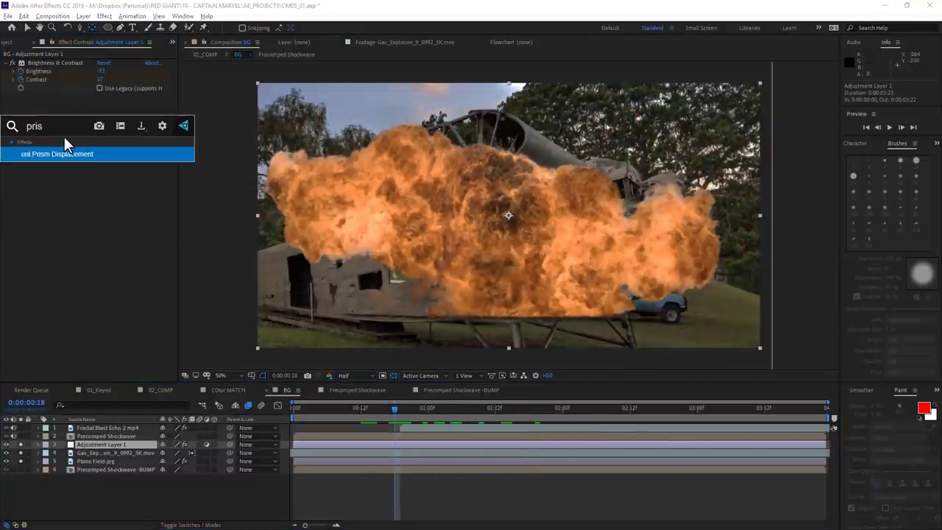
key("Return")
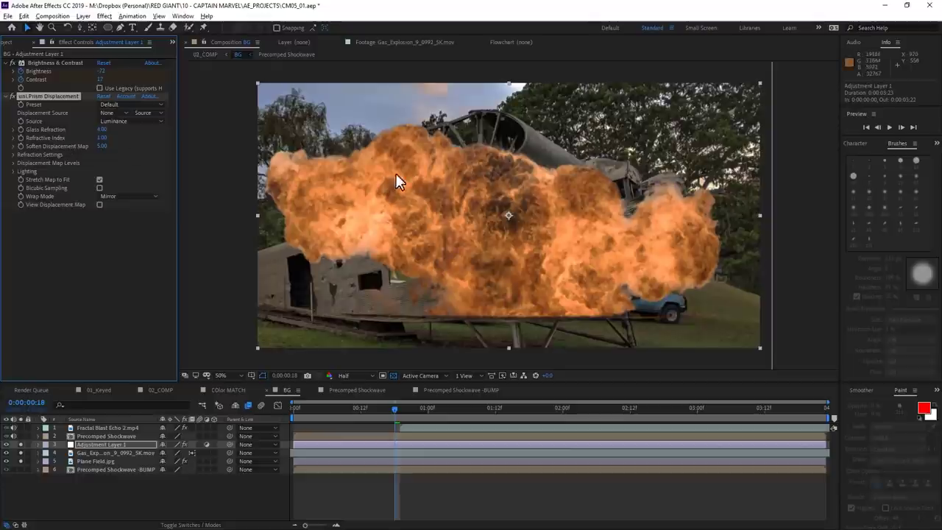
left_click(116, 113)
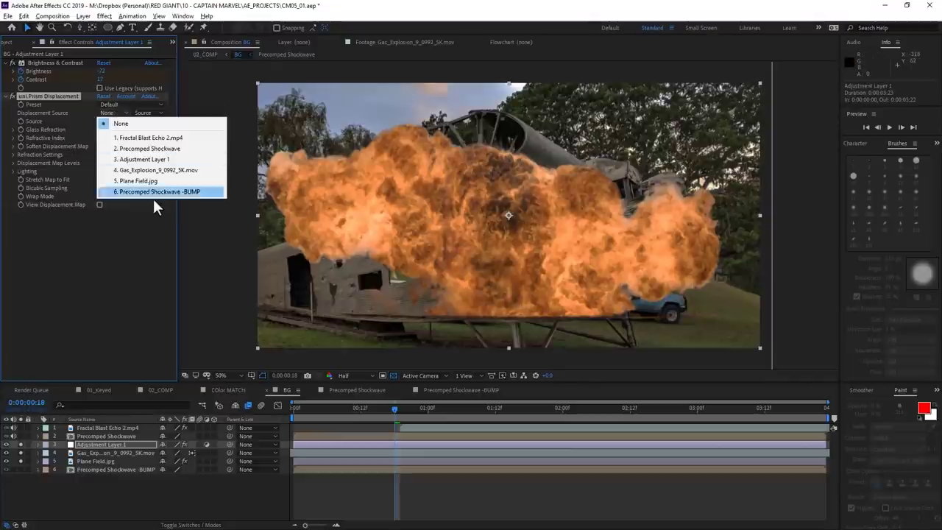
left_click(159, 193)
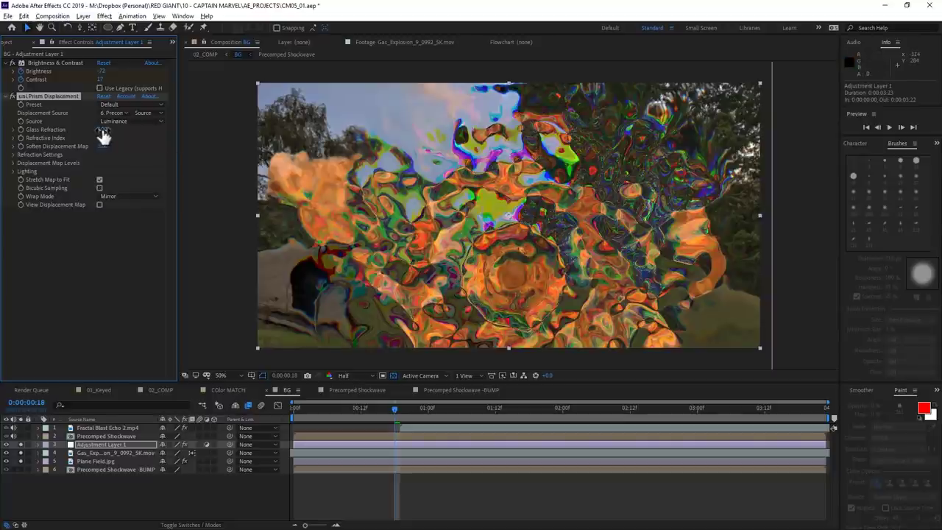
left_click_drag(101, 130, 89, 138)
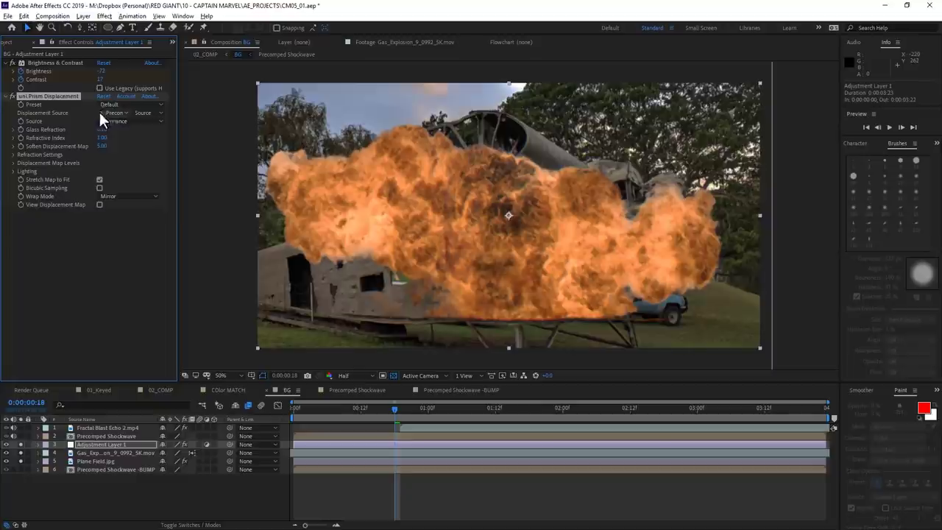
left_click_drag(107, 130, 109, 131)
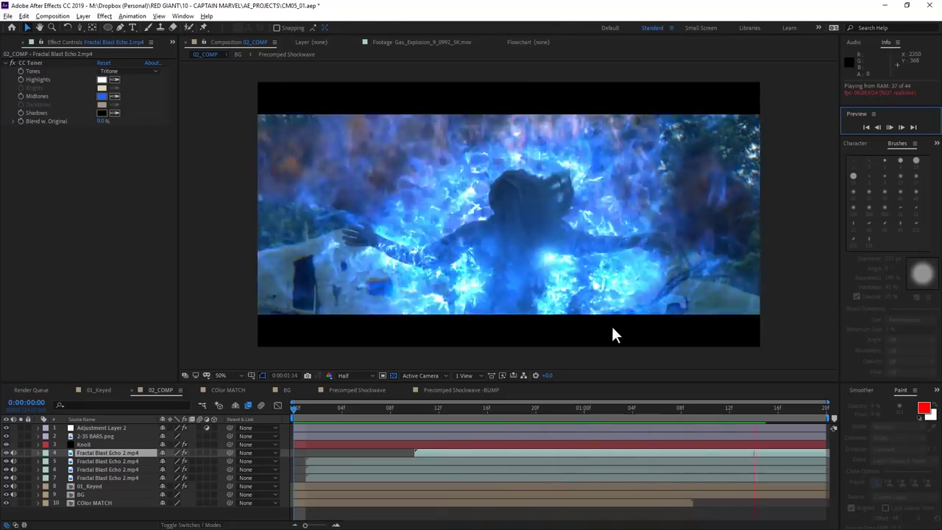
Step: Duplicate the flare as Light Factory 3 and move its centre up onto the hero at 01:02
left_click(457, 445)
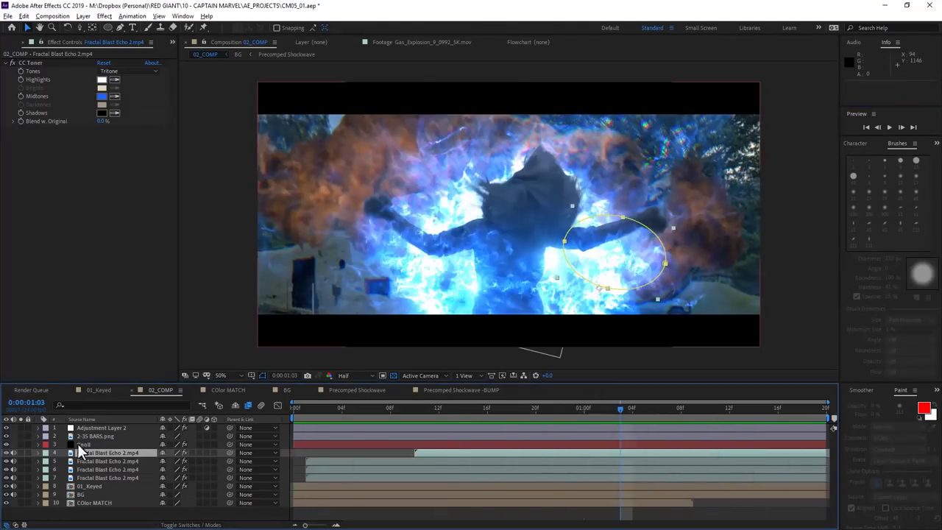
left_click(13, 63)
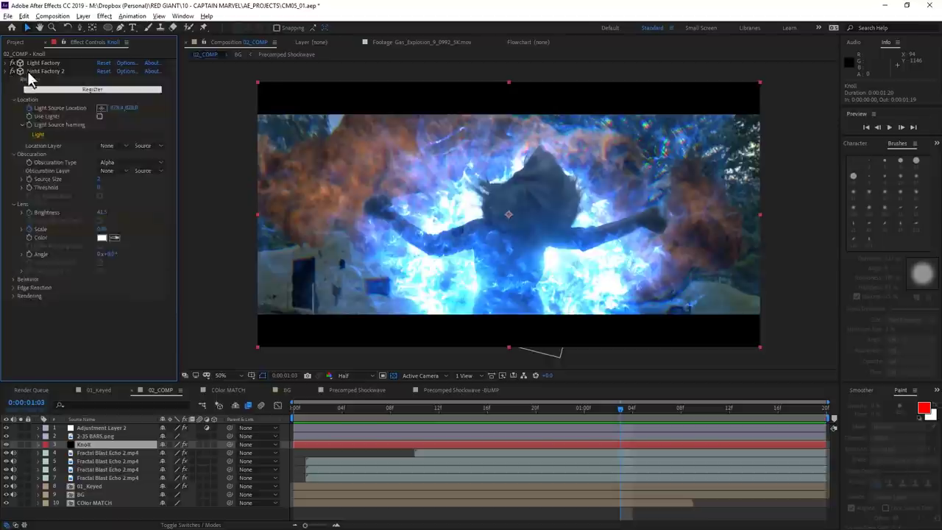
left_click(37, 71)
key("ctrl+d")
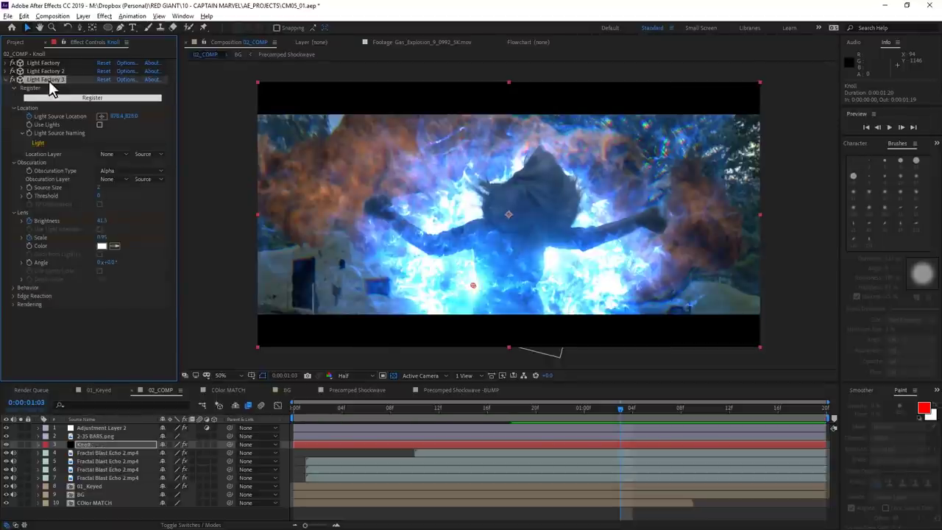
key("u")
key("j")
left_click_drag(473, 285, 483, 210)
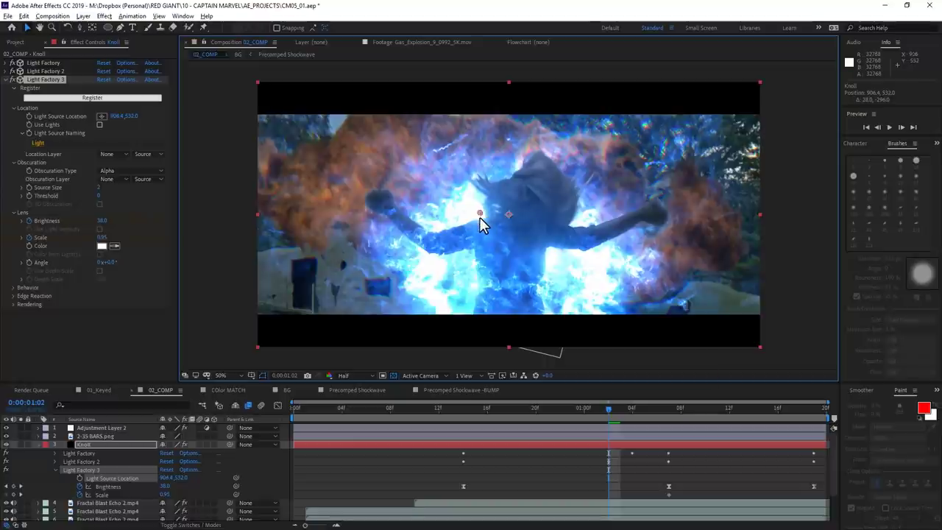
Step: Set Light Factory 3's obscuration to Alpha using the 8. 01_Keyed layer, nudging its centre slightly
left_click(113, 171)
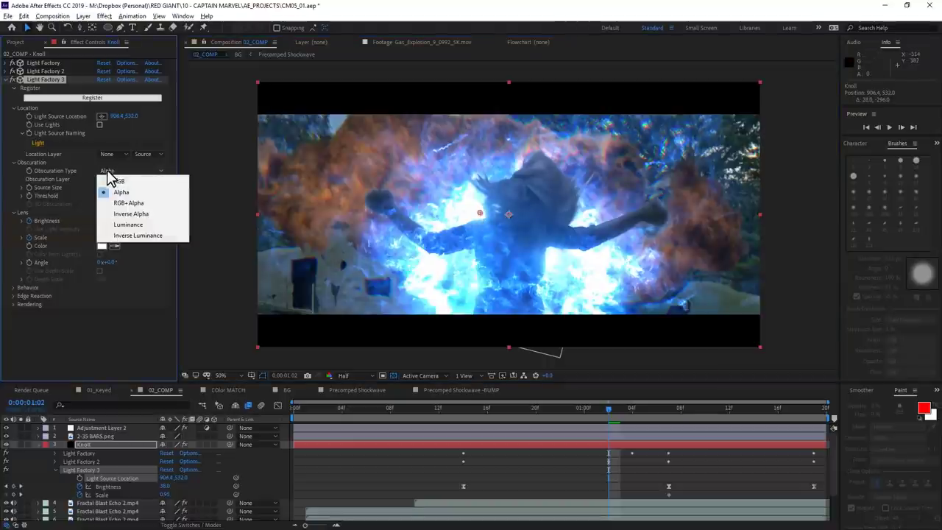
left_click(117, 192)
left_click(109, 180)
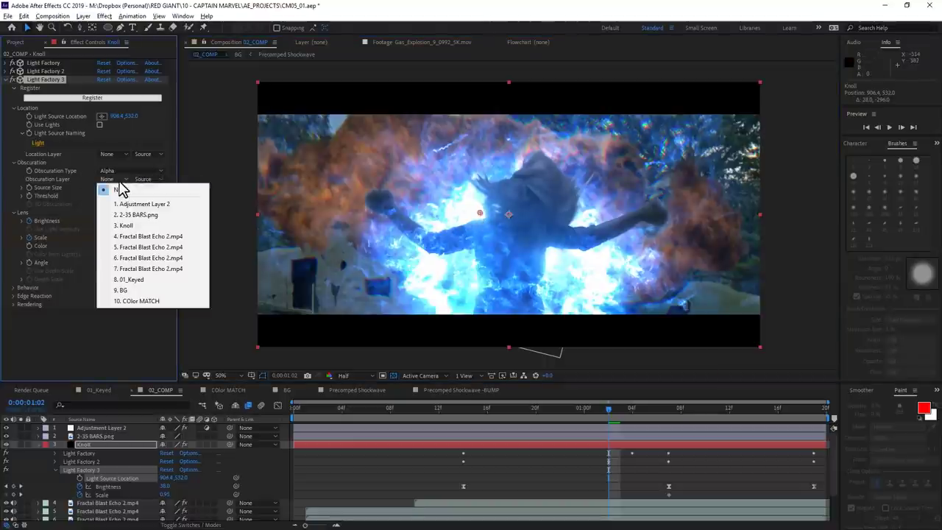
left_click(135, 282)
mouse_move(481, 211)
left_mouse_down()
mouse_move(490, 203)
mouse_move(481, 215)
left_mouse_up()
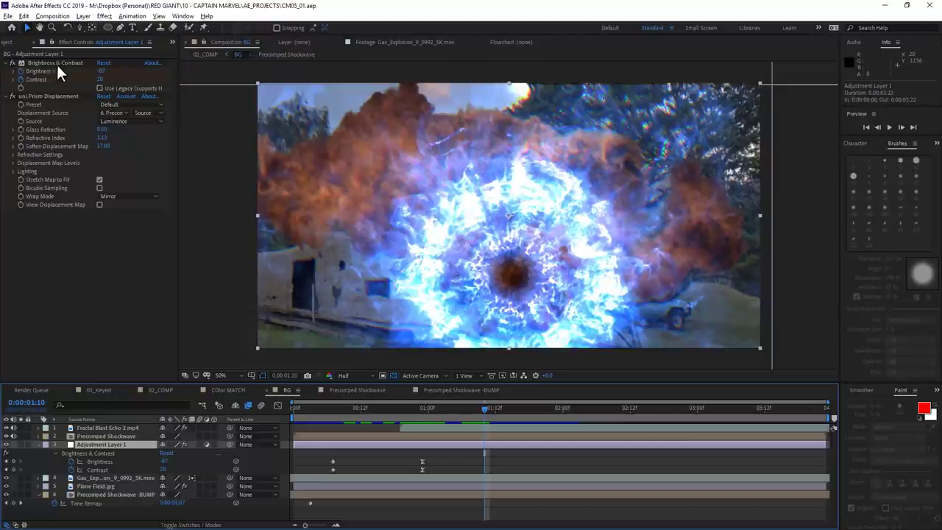
Step: At 00:23, switch Brightness & Contrast to legacy mode with Brightness -120 and lower Contrast
left_click(424, 411)
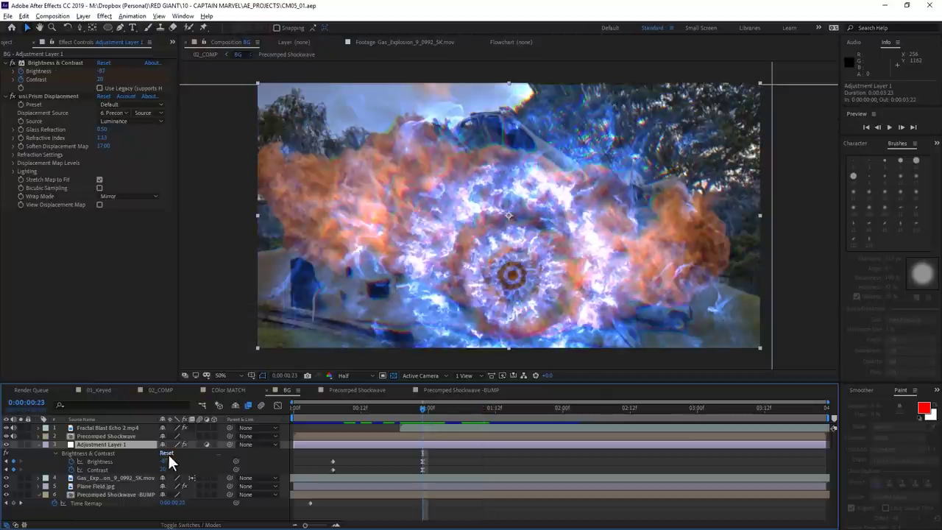
left_click(97, 89)
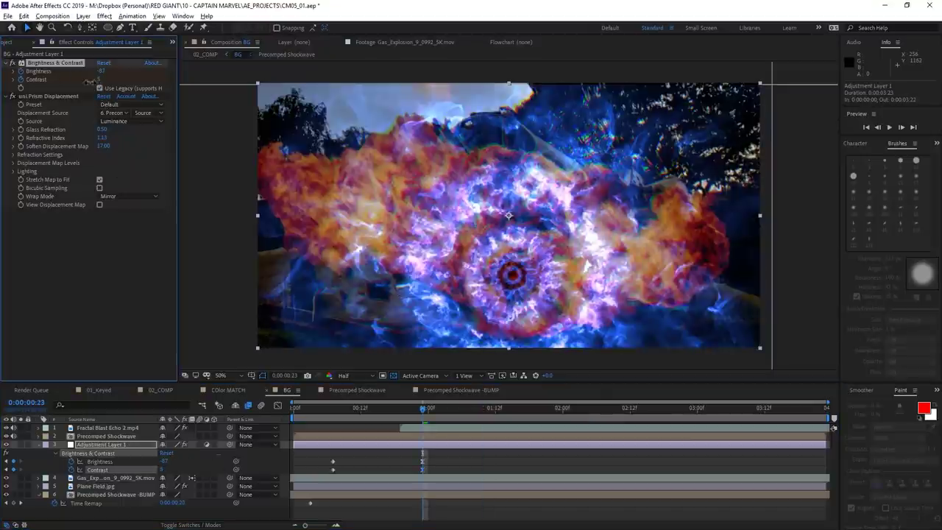
left_click_drag(100, 80, 87, 78)
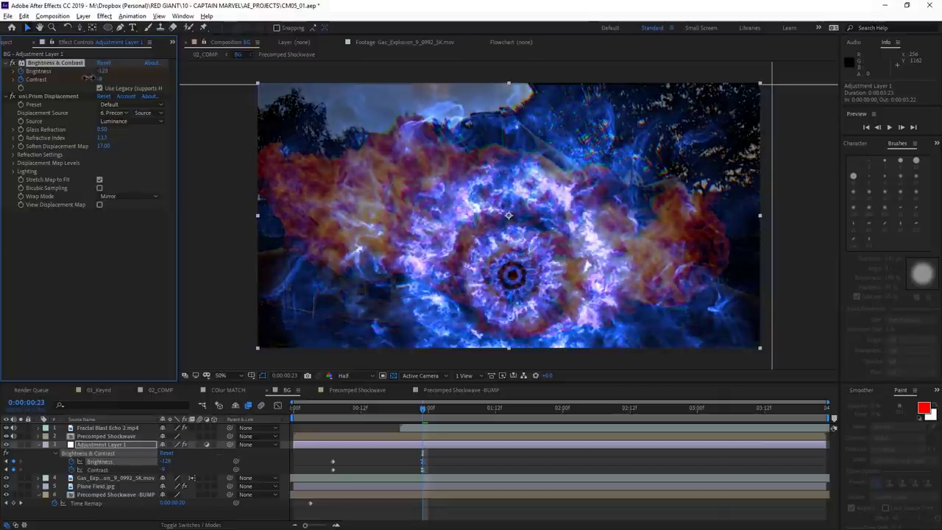
left_click_drag(448, 408, 468, 409)
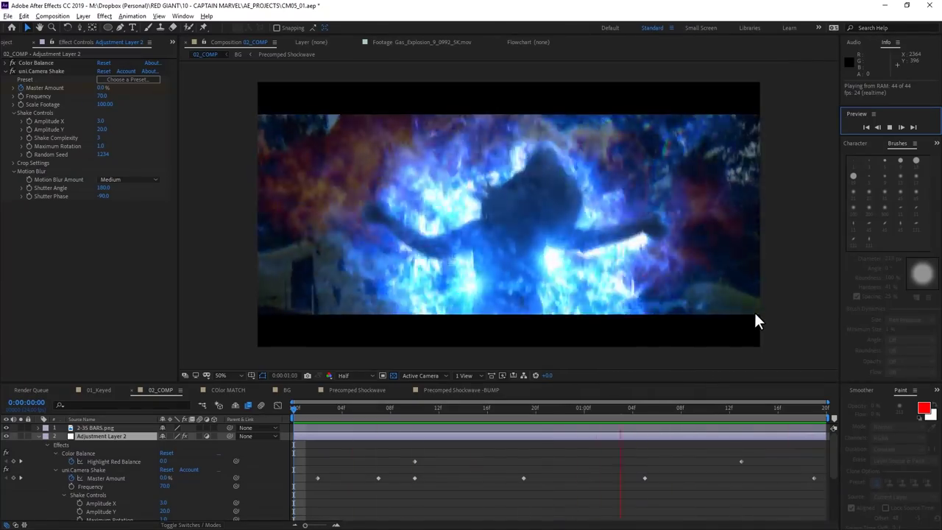
Step: Create a new gray solid layer, Gray Solid 2, in 02_COMP
left_click(83, 16)
mouse_move(110, 22)
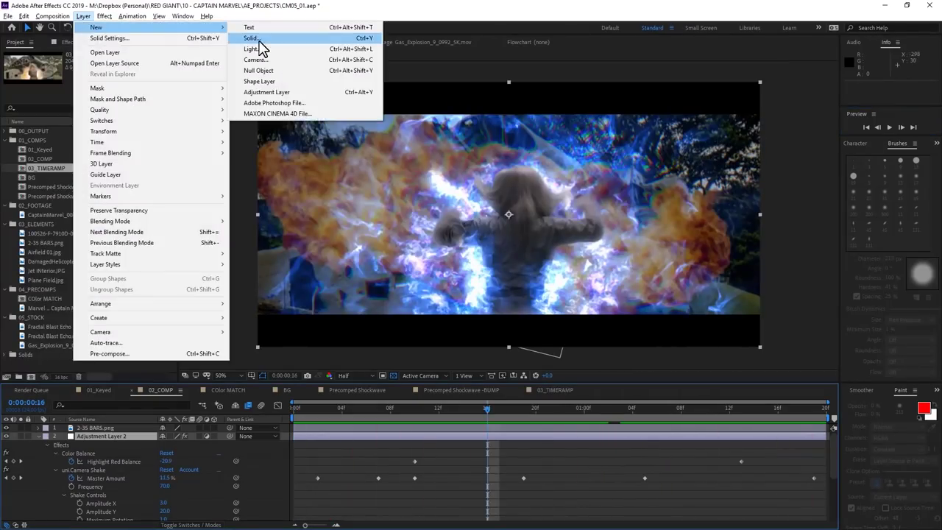
left_click(258, 40)
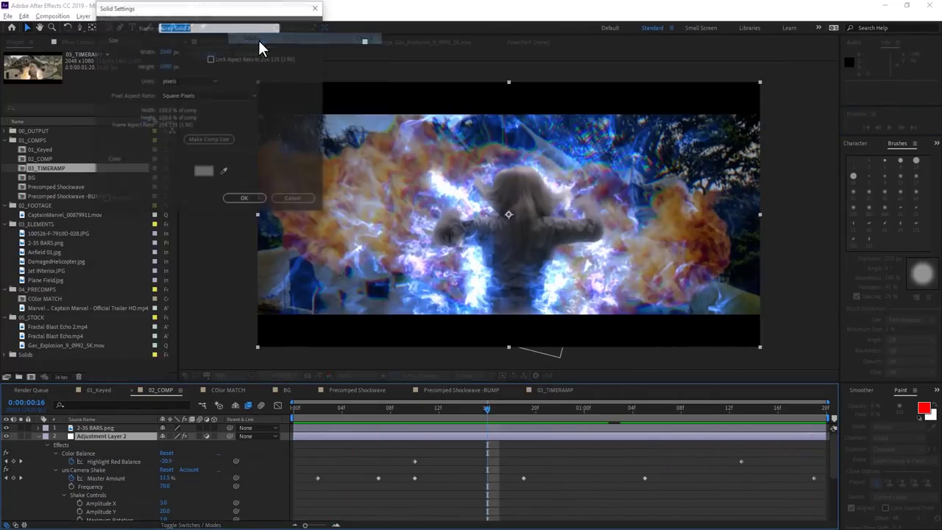
left_click(247, 199)
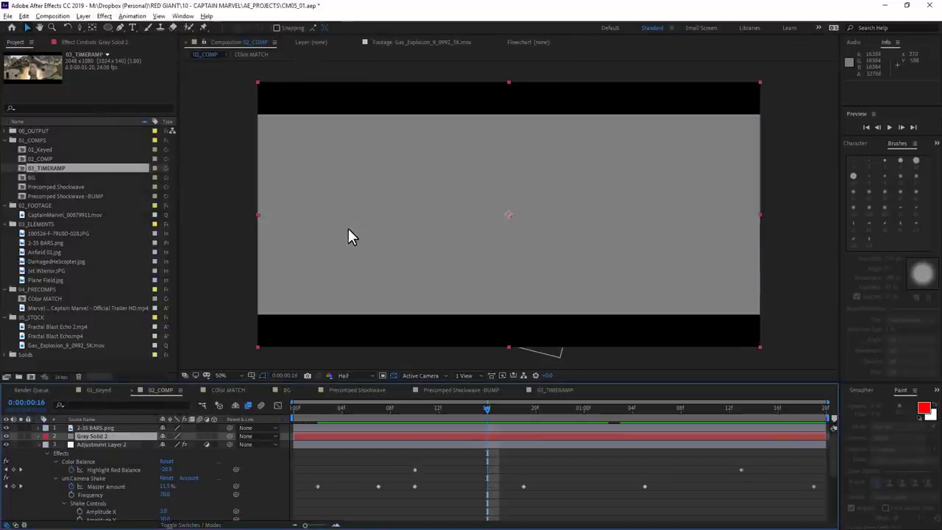
Step: Apply Trapcode Particular to Gray Solid 2 by searching 'parti' in the effect search
key("ctrl+space")
type("parti")
key("Down")
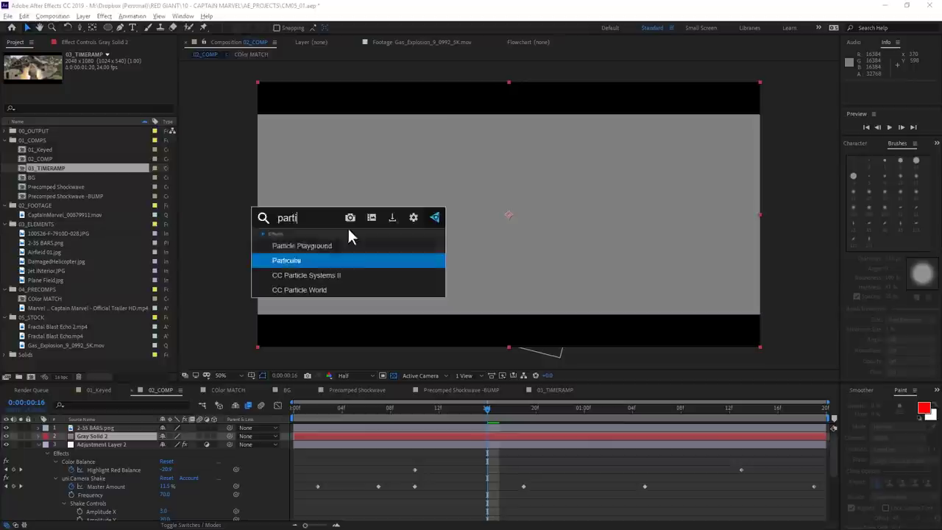
key("Return")
Step: In Particular Designer, set the emitter behavior to Explode at 1522 particles per second
left_click(63, 94)
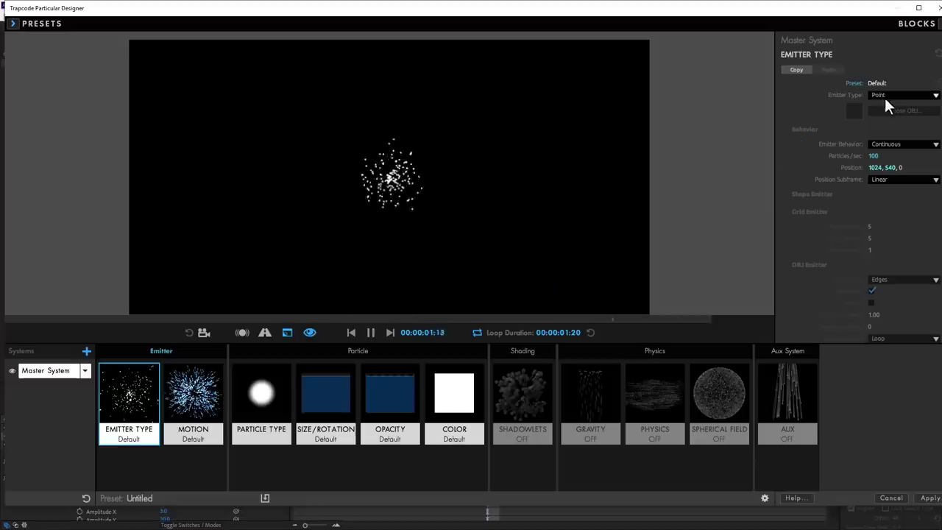
left_click(892, 144)
left_click(889, 164)
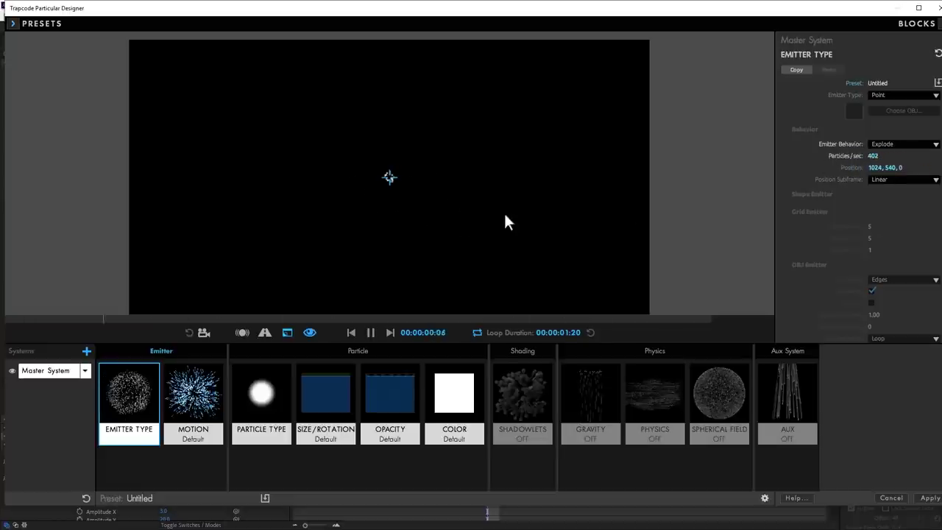
left_click_drag(873, 156, 913, 190)
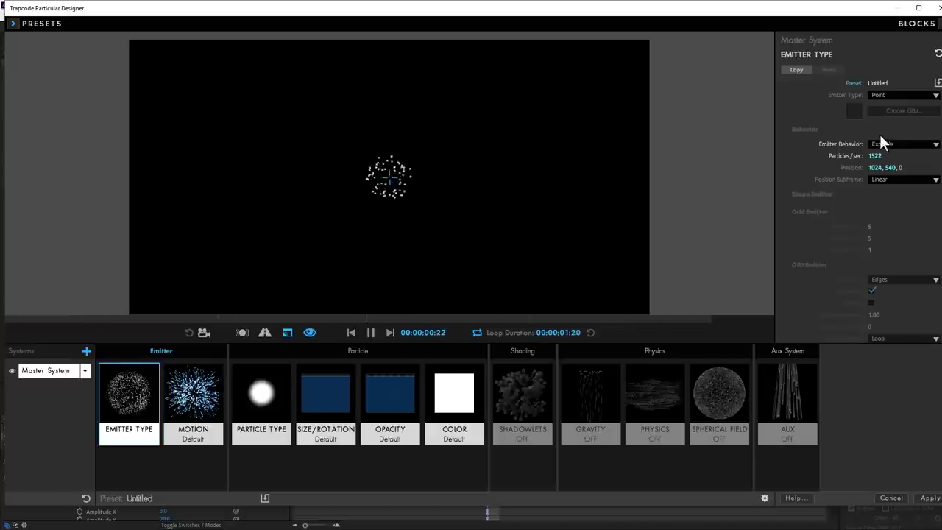
Step: Make the particles Sprites using Glass Bits Seq 2 from the Dust and Debris library
left_click(213, 390)
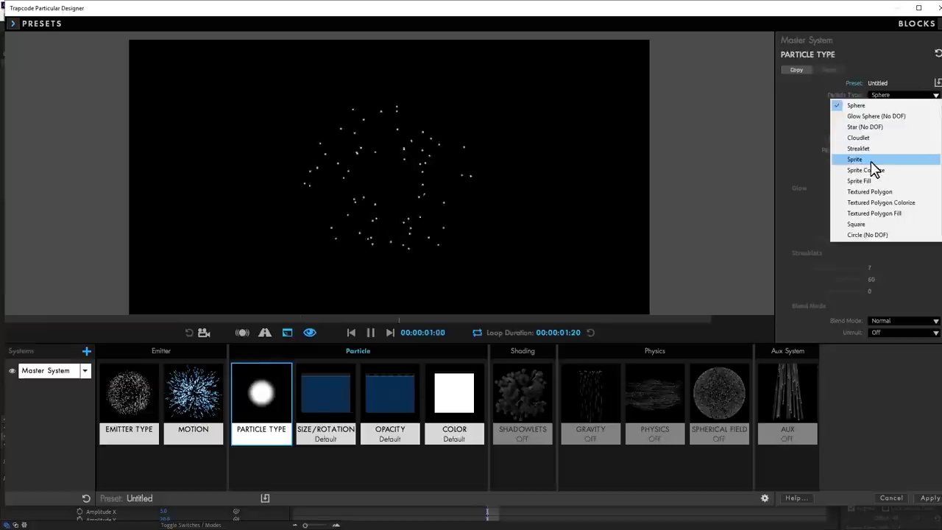
left_click(872, 160)
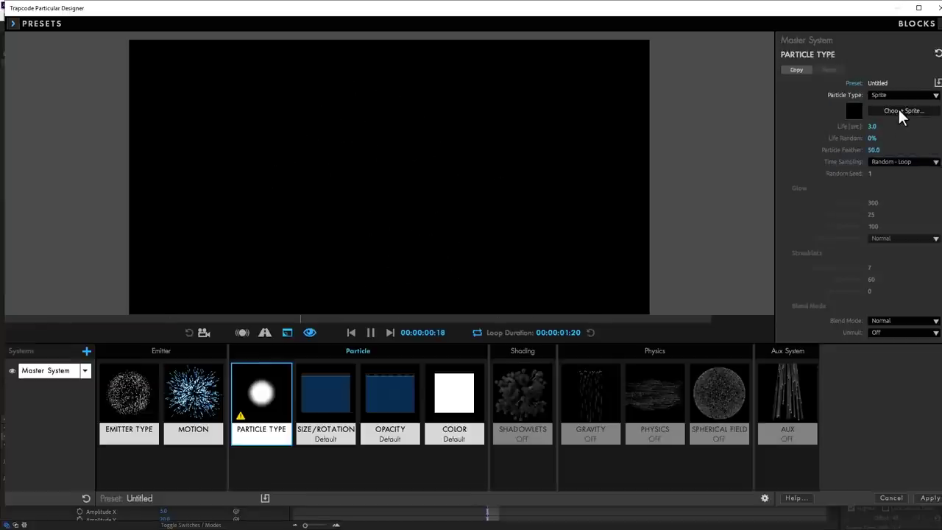
left_click(899, 109)
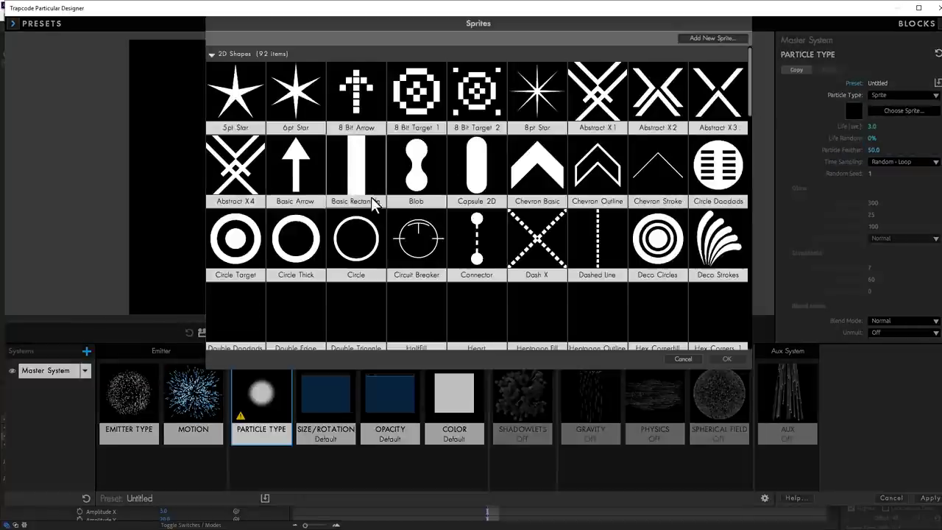
scroll(478, 199, "down", 2)
left_click(212, 54)
left_click(212, 101)
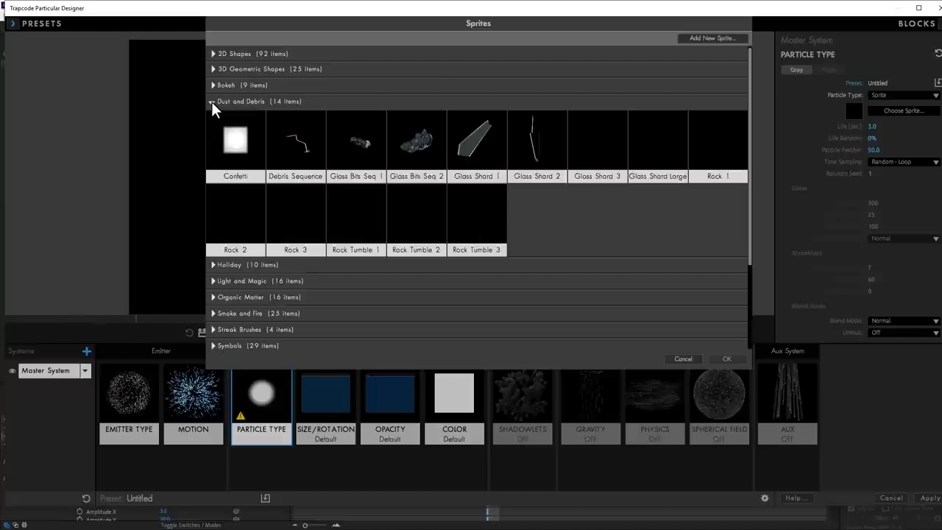
left_click(423, 148)
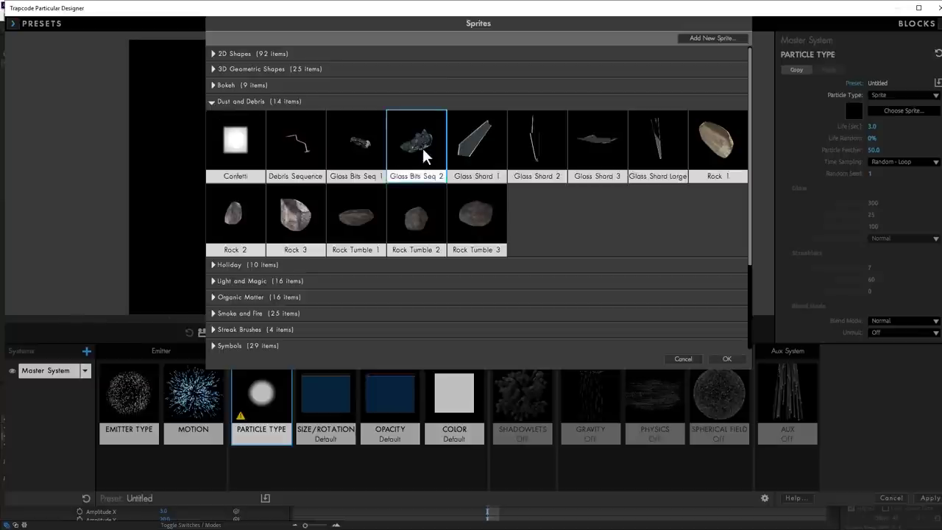
left_click(728, 358)
Step: Use Random - Still Frame time sampling and set particle size to 30
left_click(913, 163)
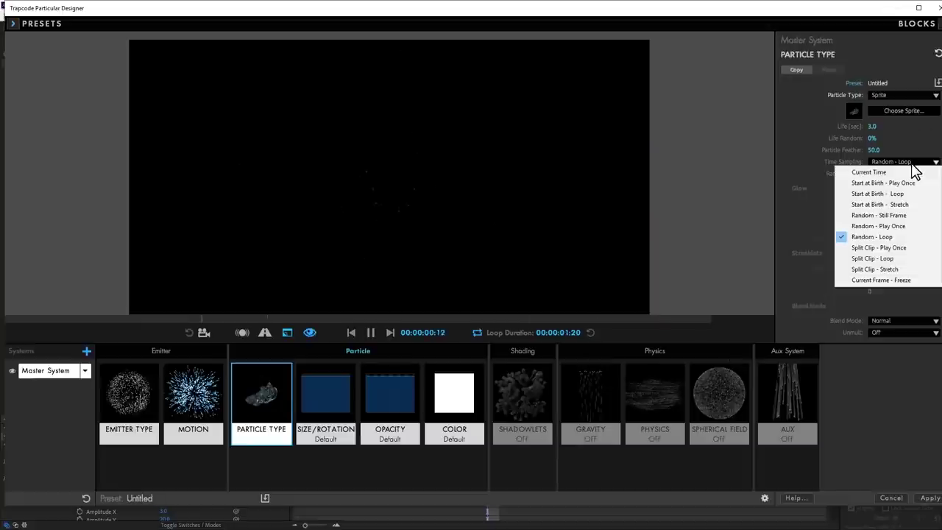
left_click(893, 217)
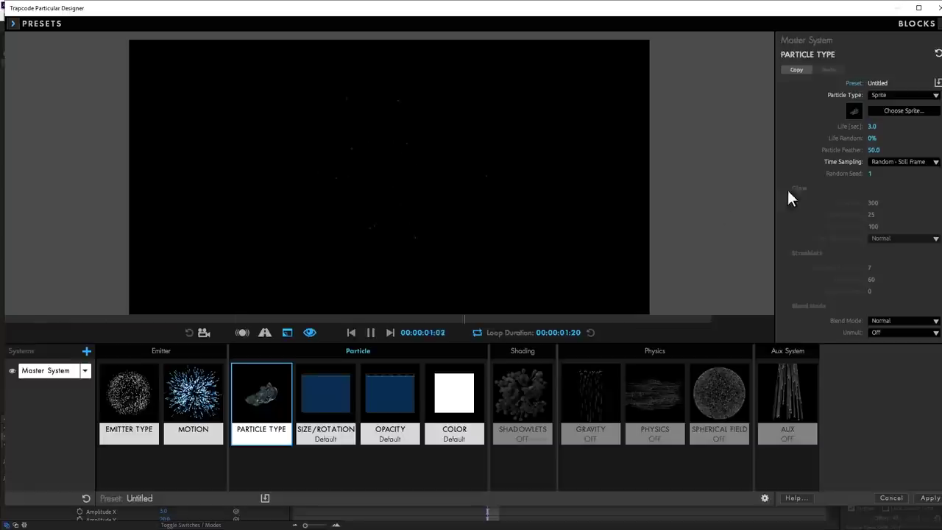
left_click(324, 390)
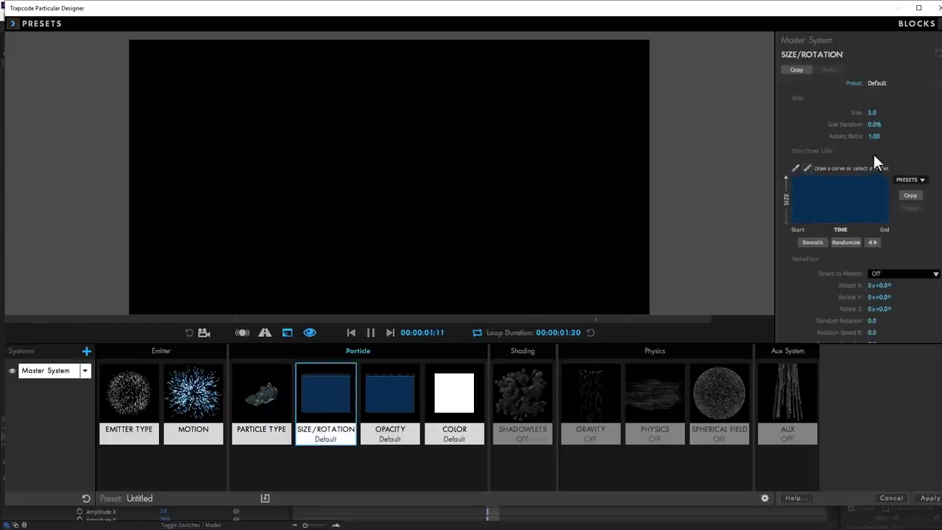
left_click_drag(875, 113, 858, 113)
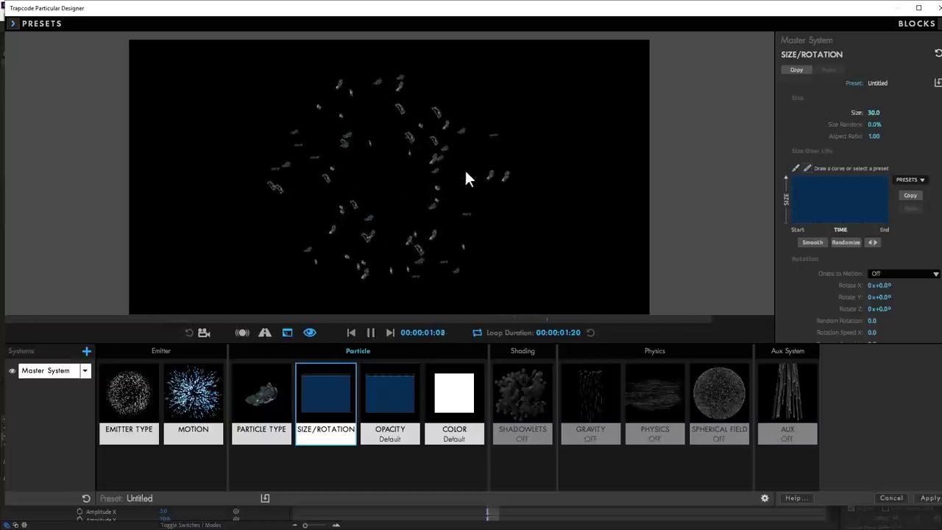
left_click(872, 332)
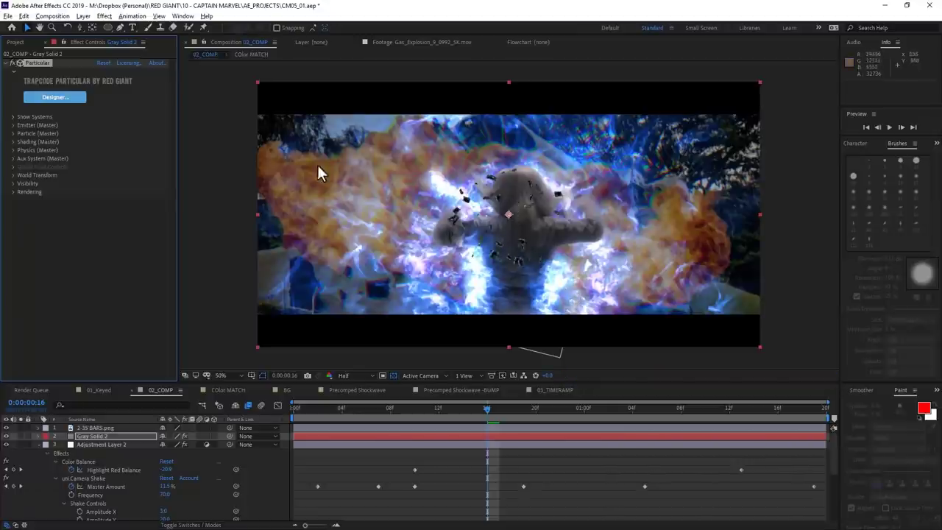
Step: Apply the design, move the debris emitter onto the hero and place Gray Solid 2 below 01_Keyed
key("ctrl+s")
left_click(12, 125)
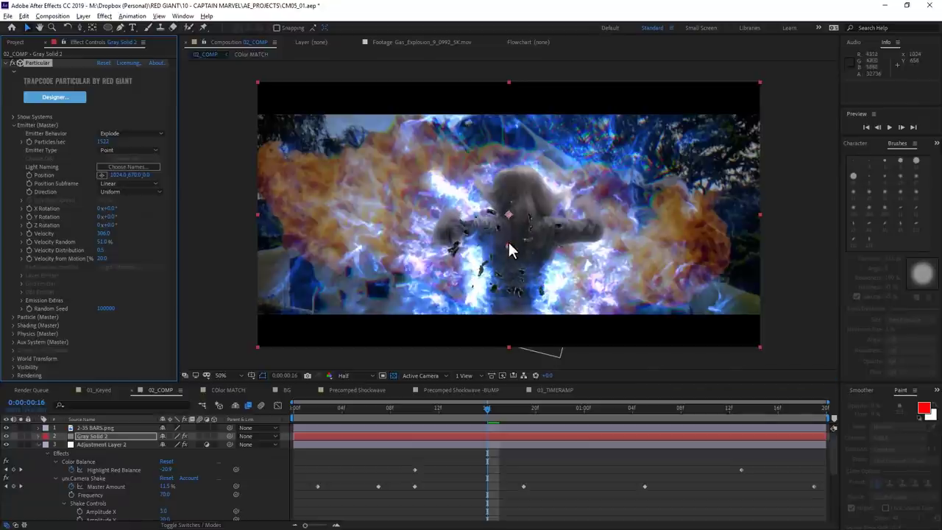
left_click_drag(508, 243, 519, 256)
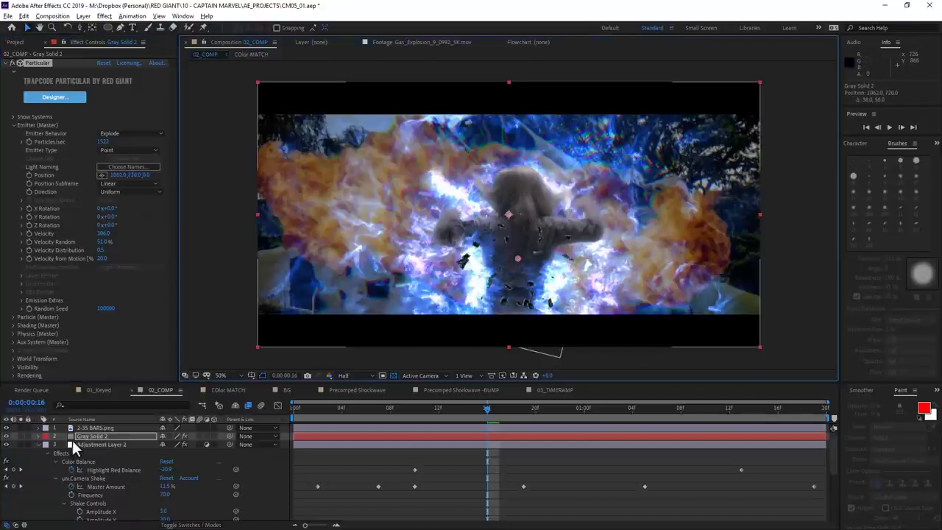
left_click(39, 444)
left_click_drag(97, 438, 117, 512)
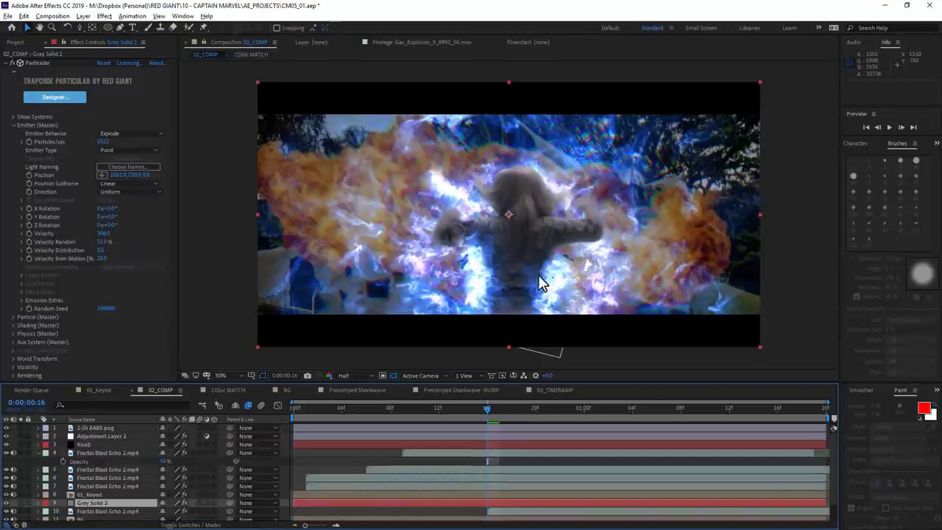
Step: Choose a motion blur setting in Particular's rendering options, then go to 0:00:01:08
key("End")
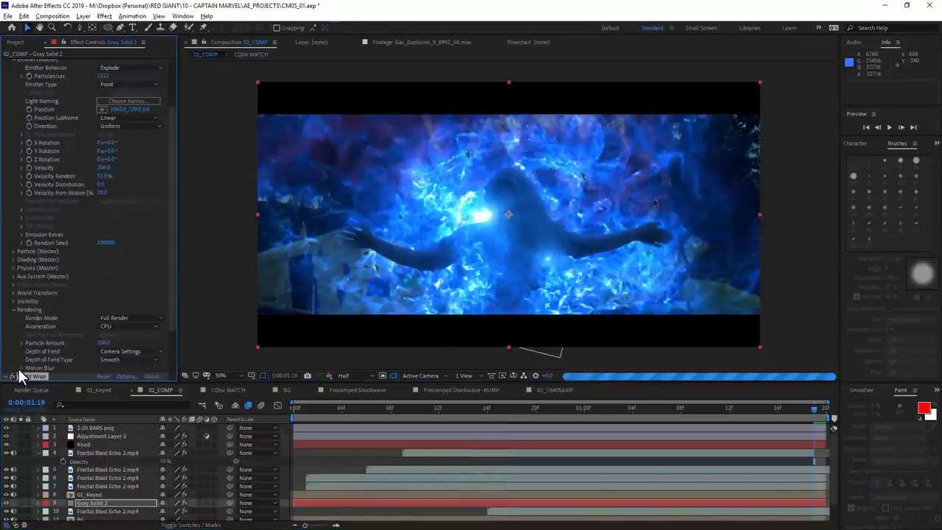
left_click(19, 369)
scroll(18, 367, "down", 5)
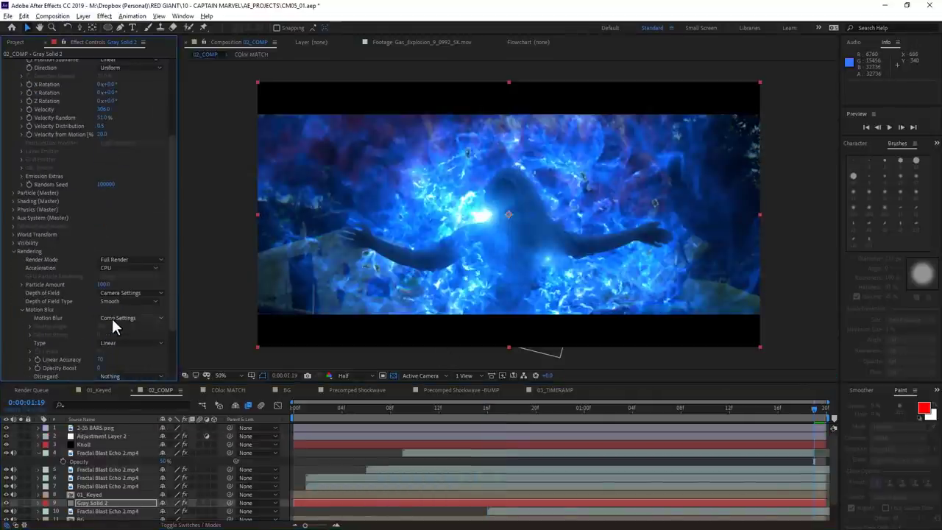
left_click(111, 316)
left_click(118, 349)
left_click(680, 409)
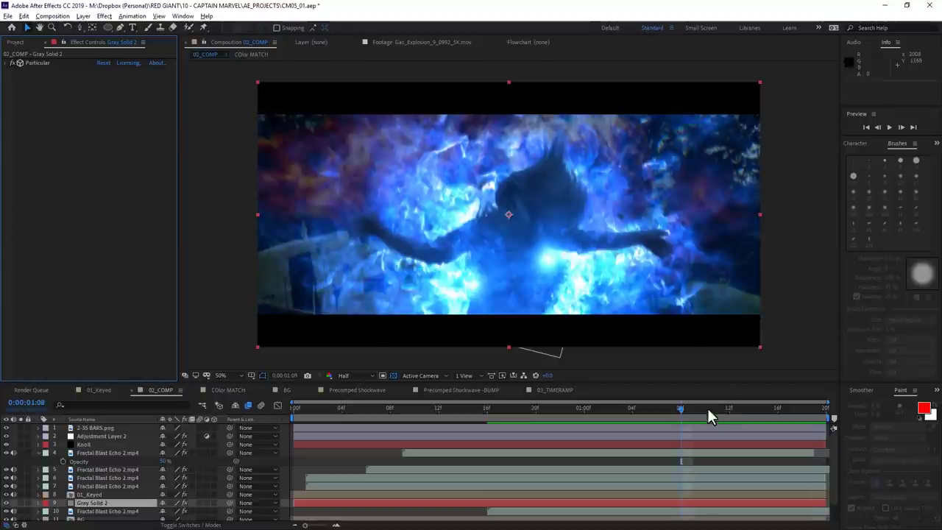
Step: Add Color Matcher to the gray solid with 11. BG as the target layer
key("ctrl+space")
type("matc")
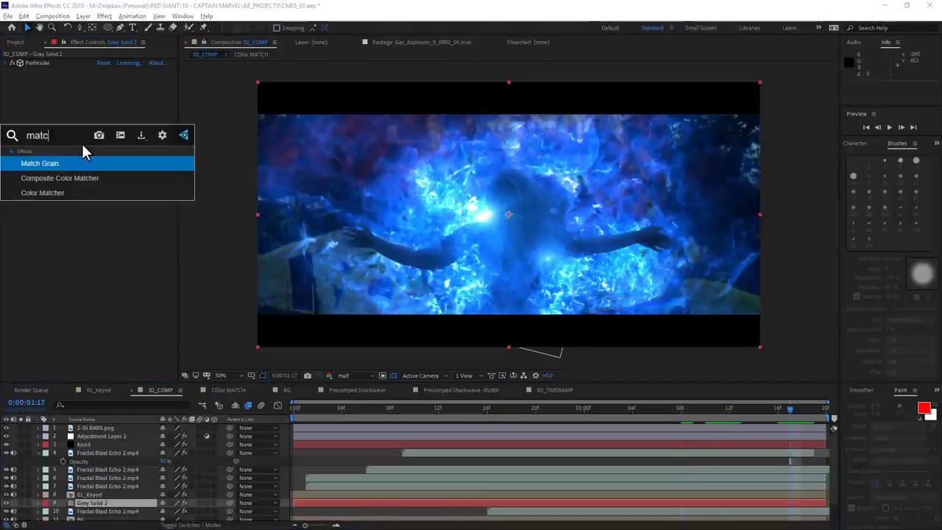
type("h")
left_click(53, 192)
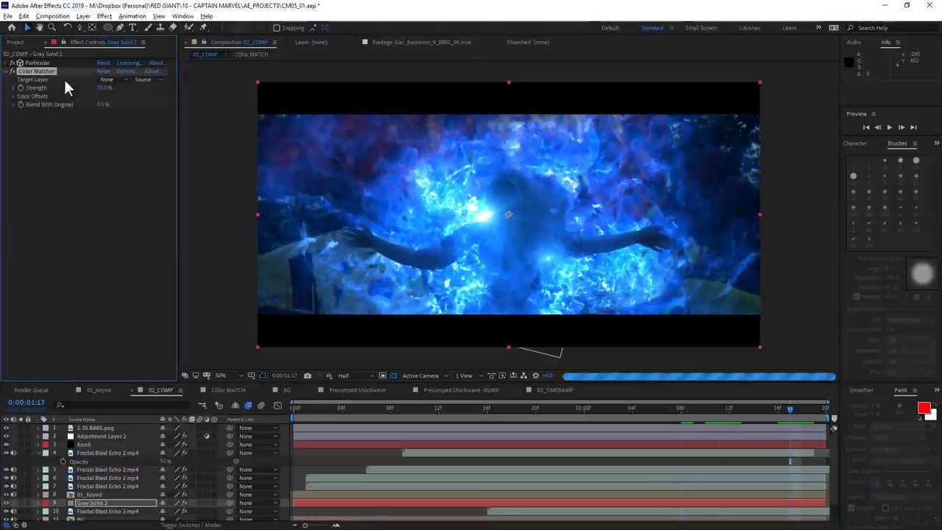
left_click(111, 80)
left_click(137, 210)
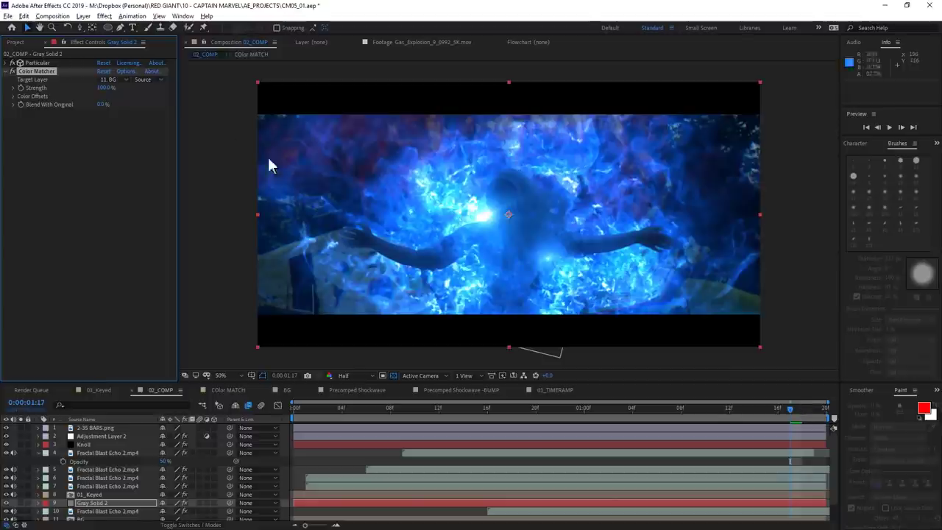
Step: At frame 0, lower Particular's Particles/sec to 10102
left_click(9, 64)
left_click(303, 409)
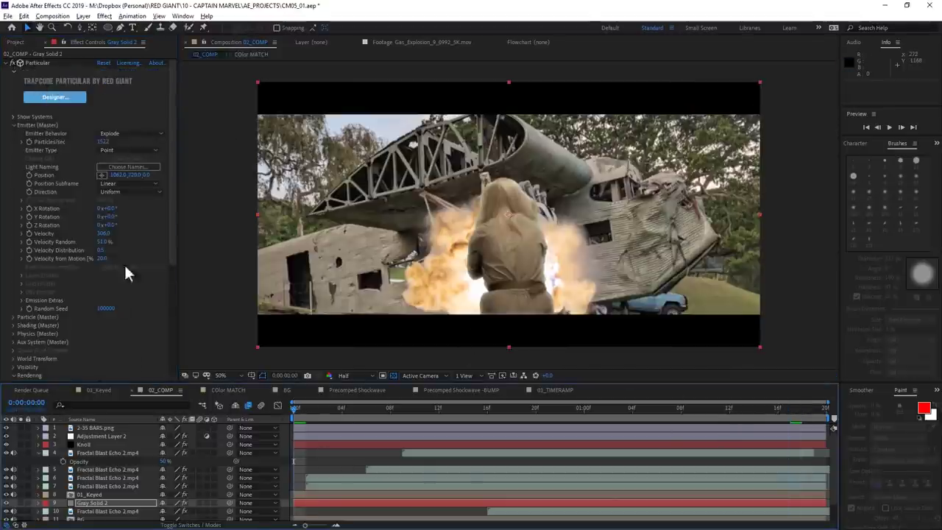
left_click(107, 145)
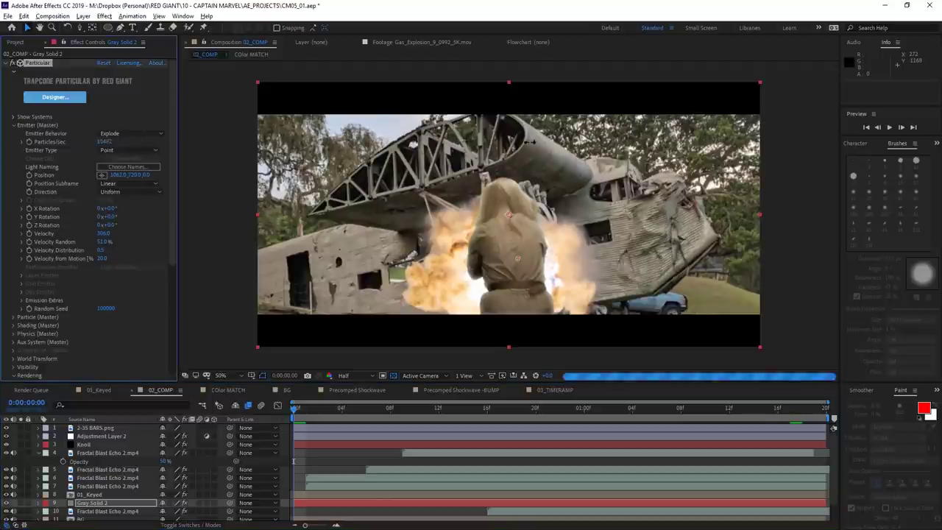
left_click_drag(104, 141, 766, 359)
Step: Preview the shot, scale the hand footage down slightly and shift it left
left_click(890, 128)
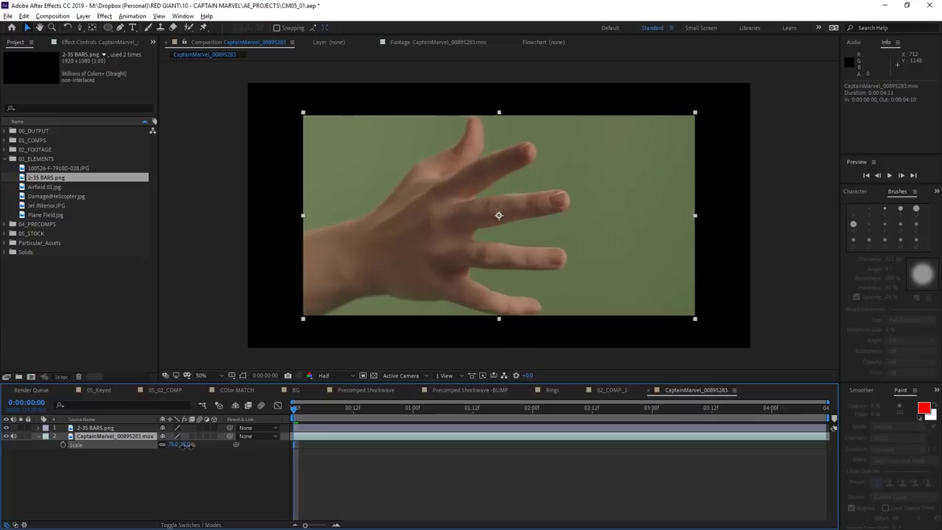
left_click_drag(185, 446, 187, 453)
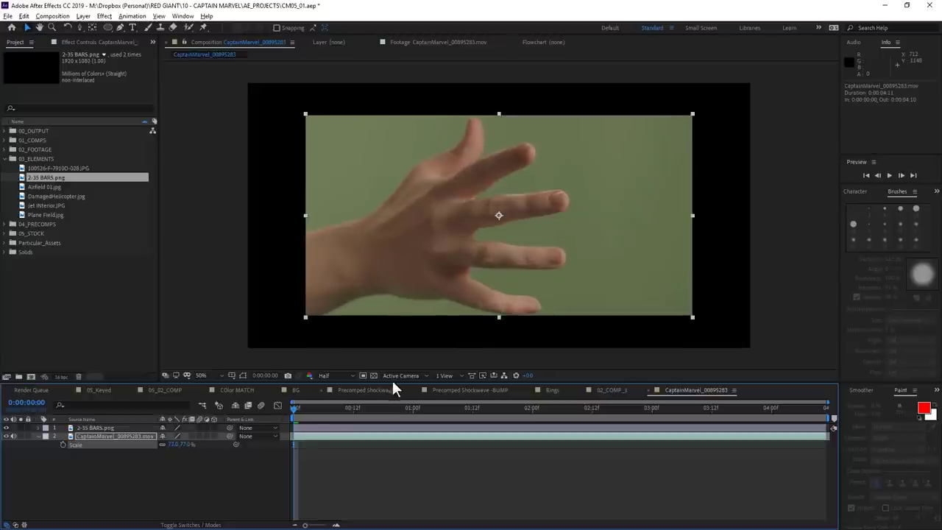
left_click(373, 376)
left_click_drag(667, 255, 610, 256)
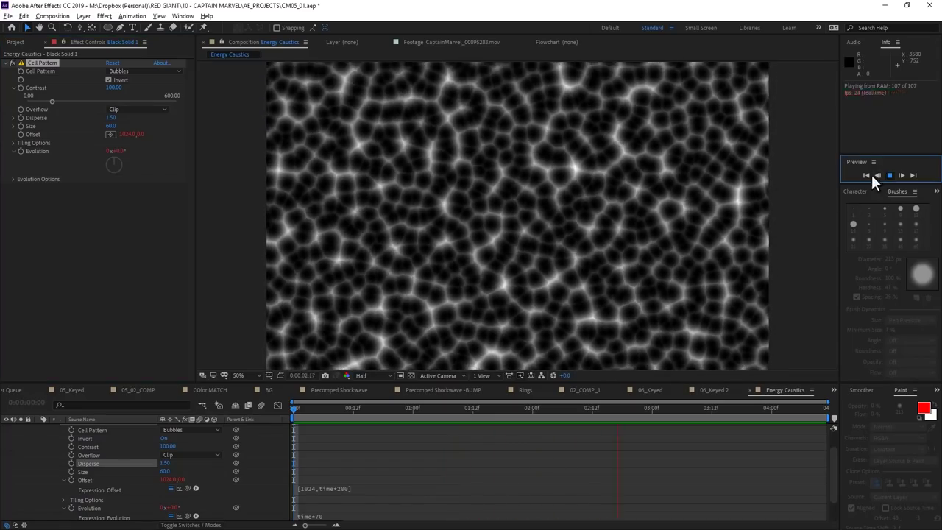
left_click(867, 176)
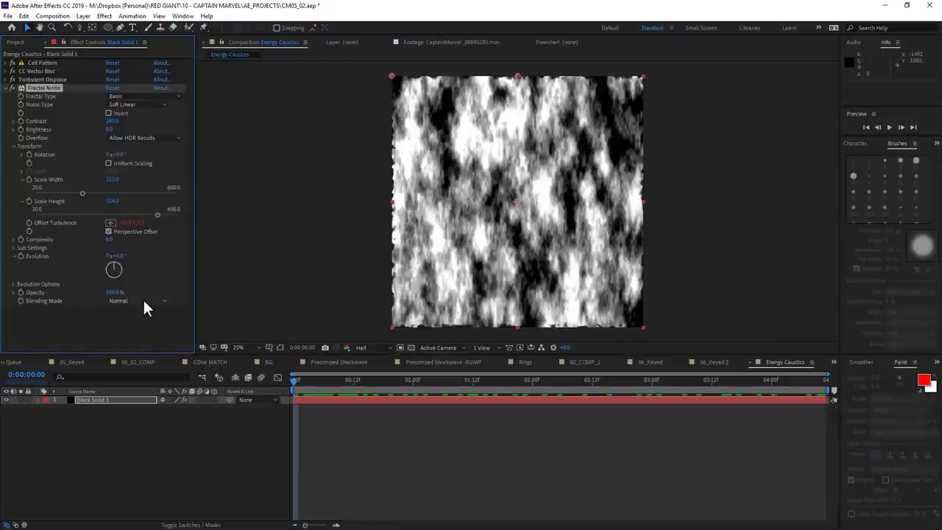
Step: Set Fractal Noise blending to Multiply, then duplicate, reposition and re-blend the caustics layer
left_click(143, 302)
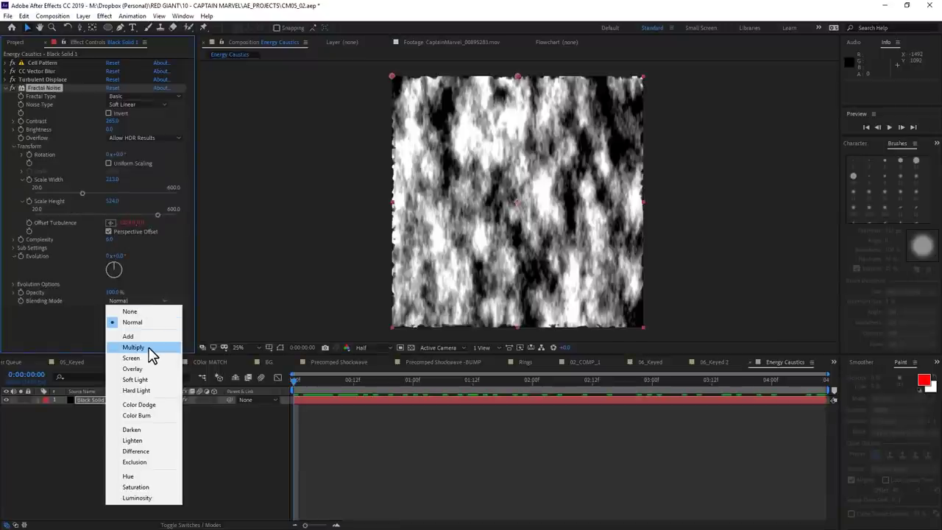
left_click(134, 347)
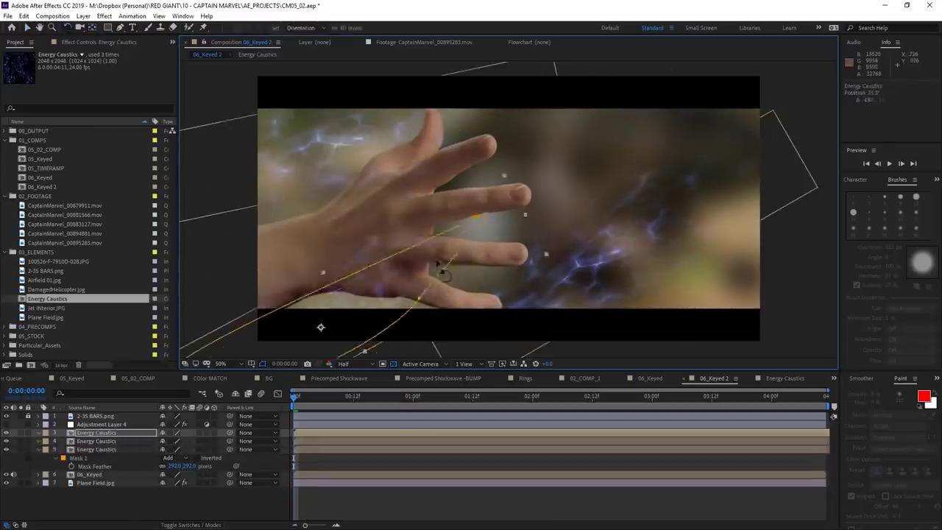
key("space")
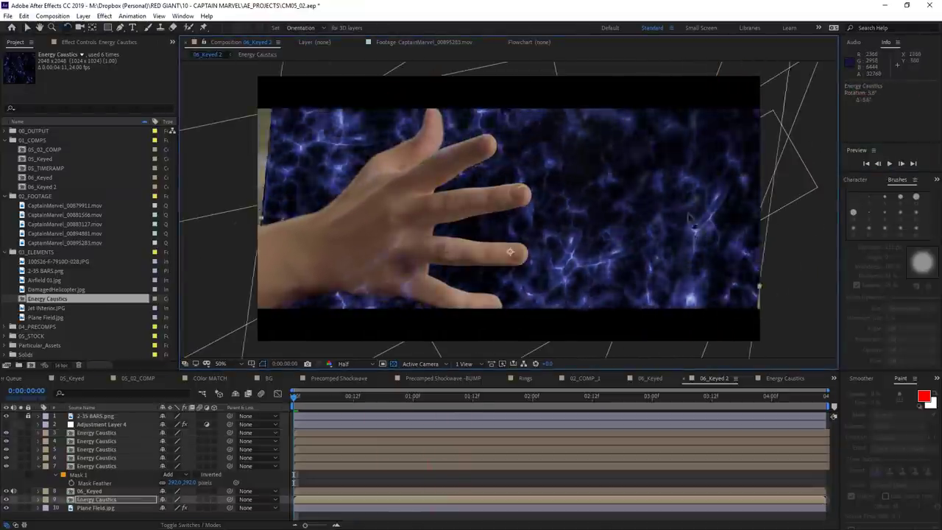
key("v")
left_click_drag(689, 215, 726, 143)
right_click(725, 148)
left_click(884, 218)
Step: Add Camera Lens Blur to the caustics layer and raise its Blur Radius
key("t")
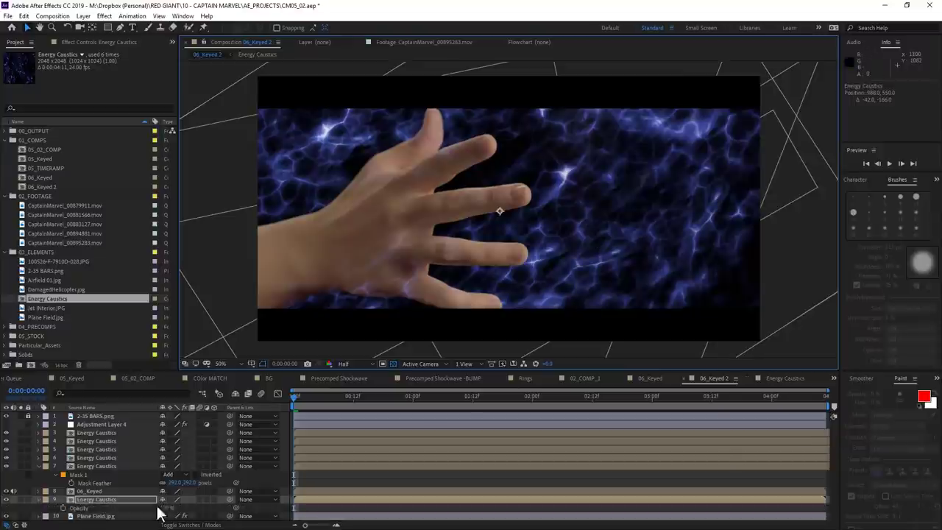
key("ctrl+space")
type("camer")
key("Return")
left_click_drag(98, 71, 107, 70)
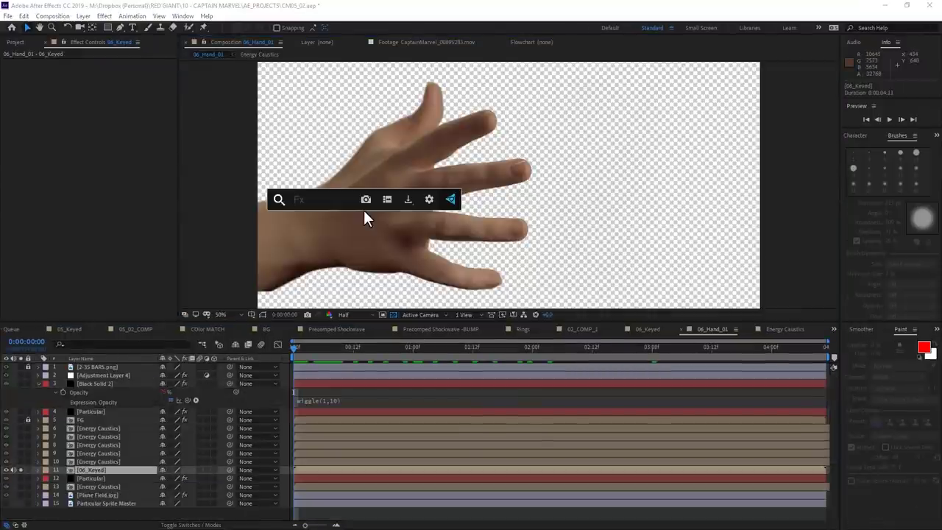
Step: Apply Fractal Noise to the keyed hand and preview it
type("fract")
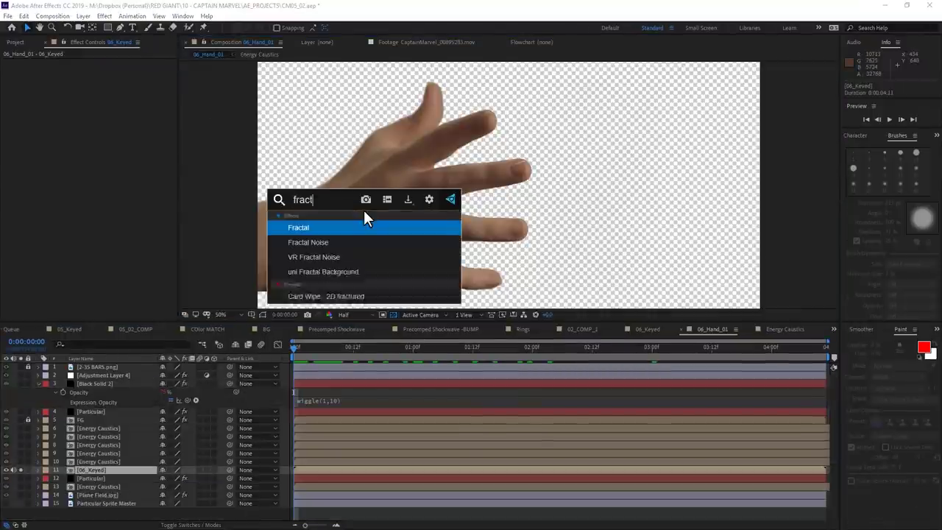
key("Down")
key("Return")
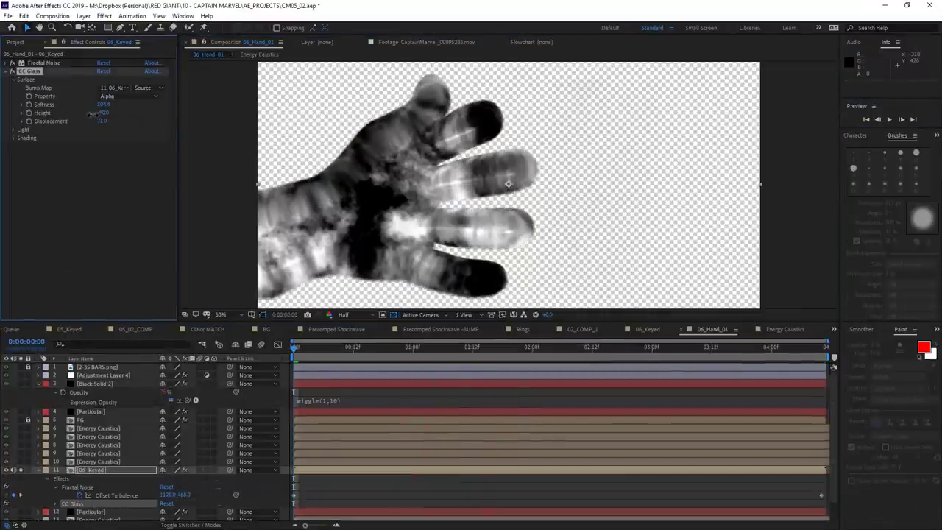
key("t")
key("space")
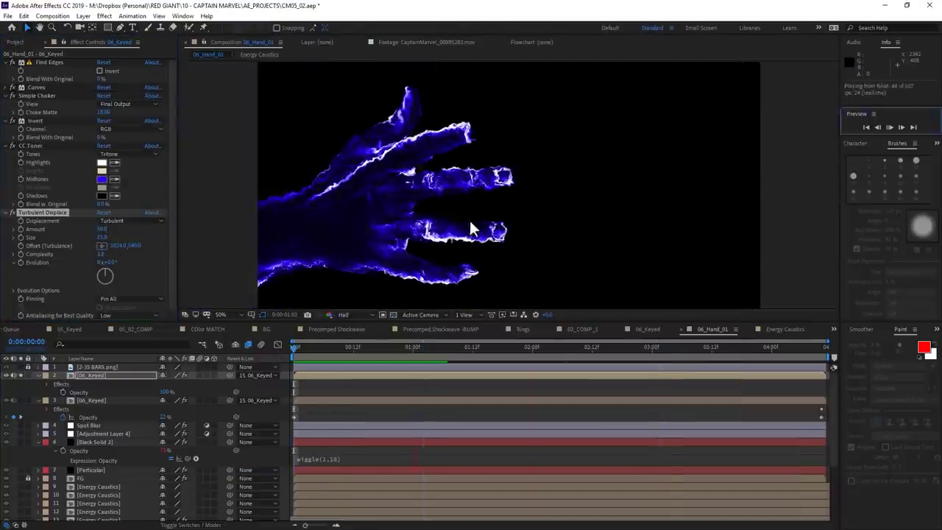
Step: Add CC Vector Blur to the hand and preview the result
key("ctrl+space")
type("vector")
key("Return")
key("space")
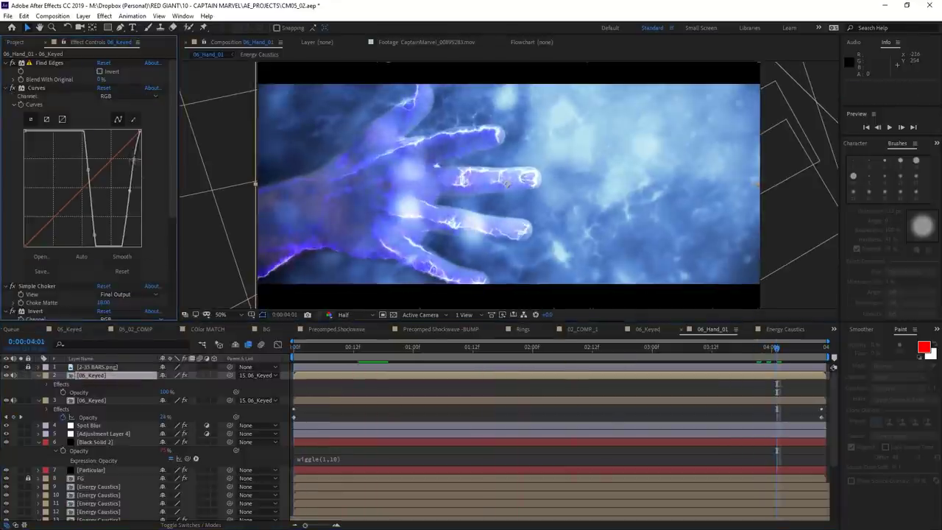
Step: Add Brightness & Contrast, animate Evolution with the expression time*150, and preview
left_click(104, 15)
left_click(280, 213)
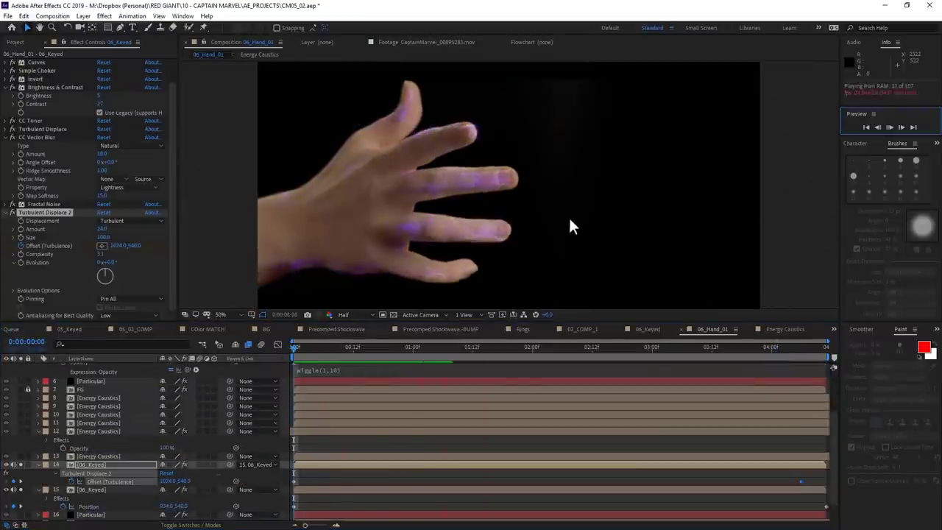
left_click(475, 203)
key("space")
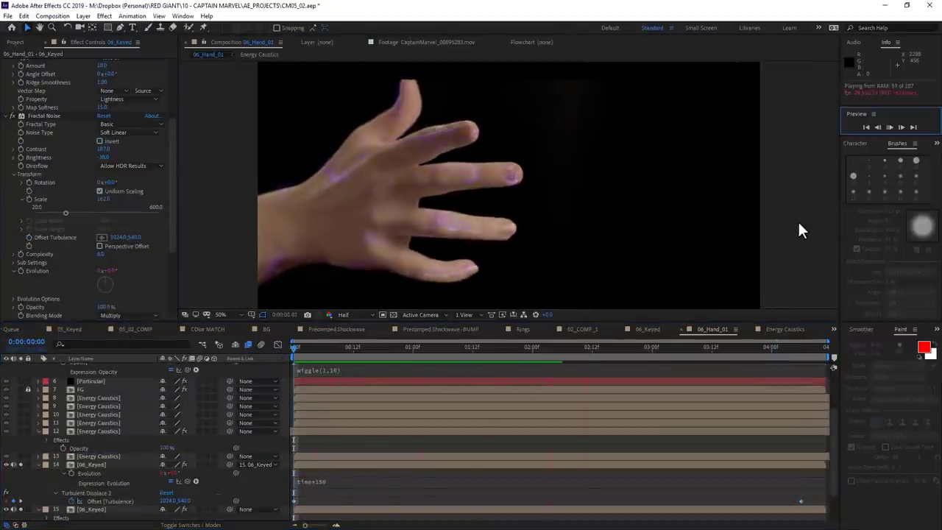
left_click(301, 480)
key("t")
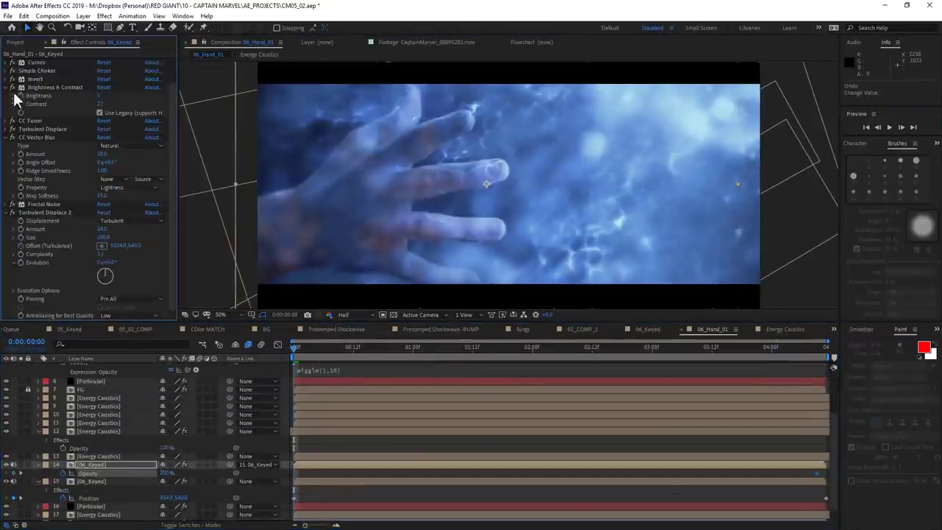
right_click(17, 97)
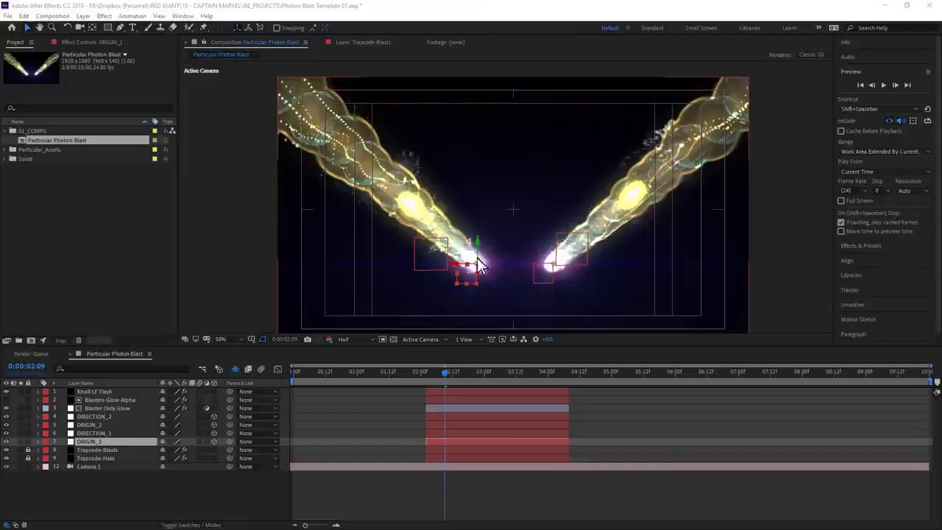
Step: Select Camera 1 and orbit it until the photon beams run diagonally upper left to lower right
left_click(108, 425)
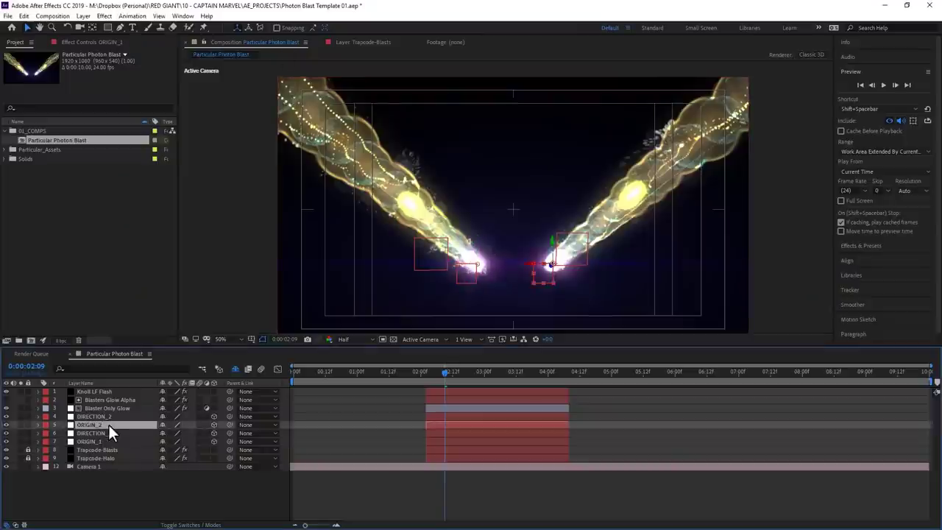
left_click(490, 246)
left_click(81, 464)
key("c")
mouse_move(506, 255)
left_mouse_down()
mouse_move(540, 223)
mouse_move(500, 245)
left_mouse_up()
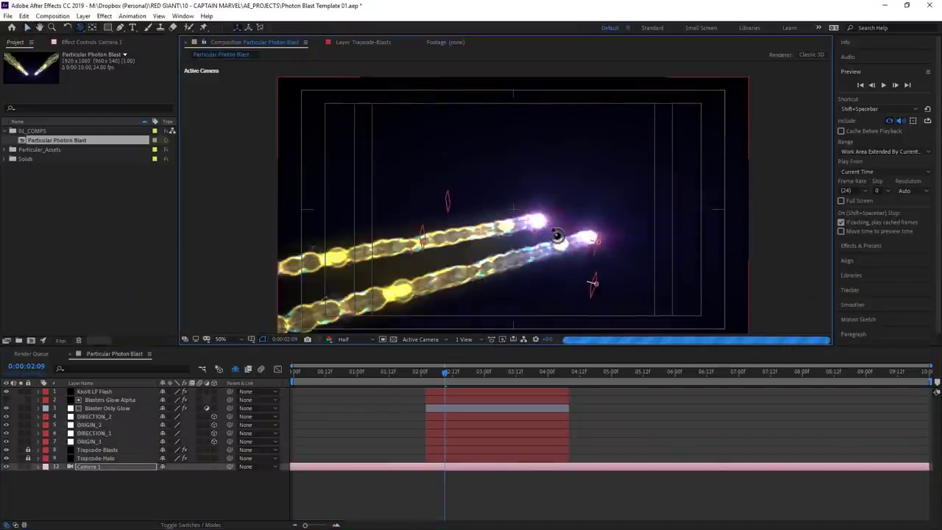
left_click_drag(557, 235, 514, 204)
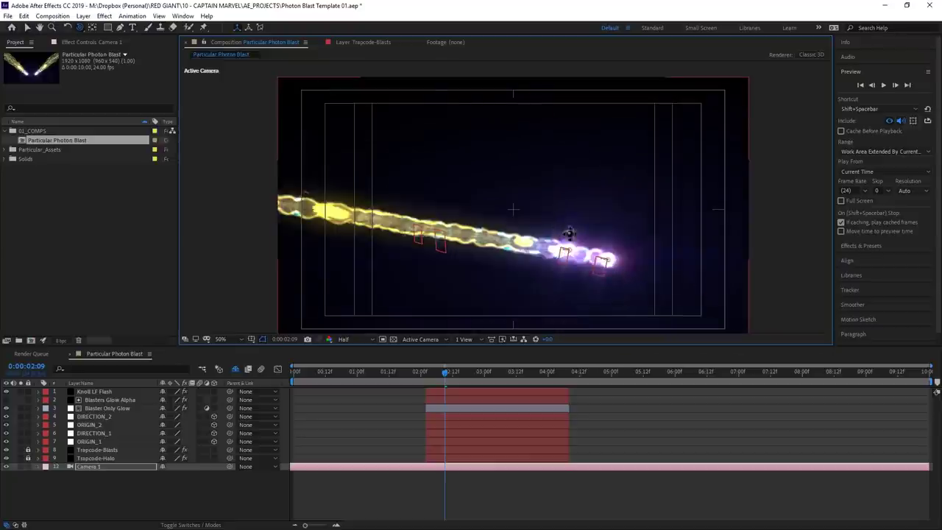
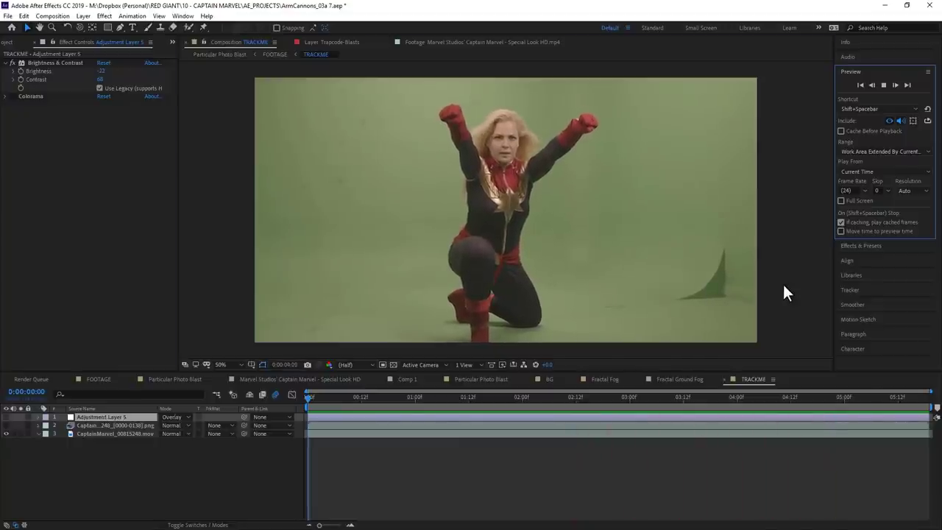
Step: Stop playback, move to a later frame and select Adjustment Layer 5 to inspect its effects
key("space")
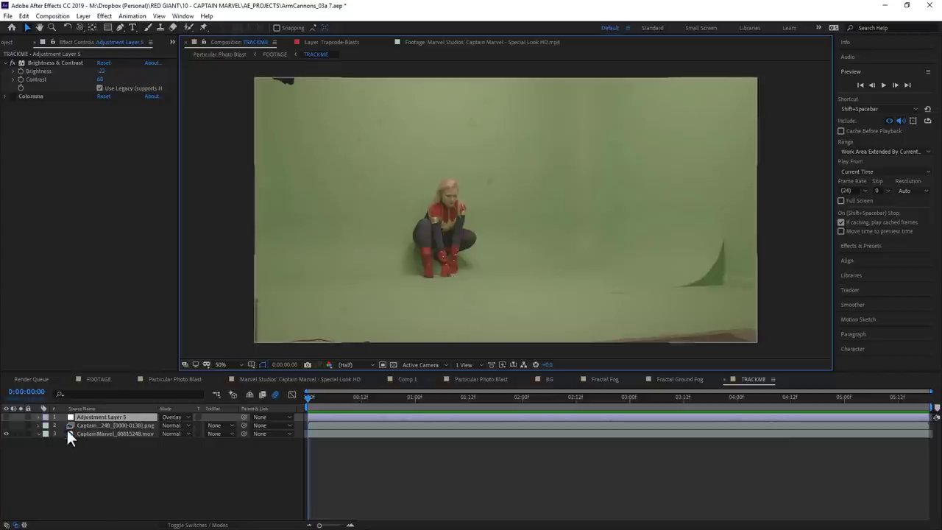
left_click(90, 425)
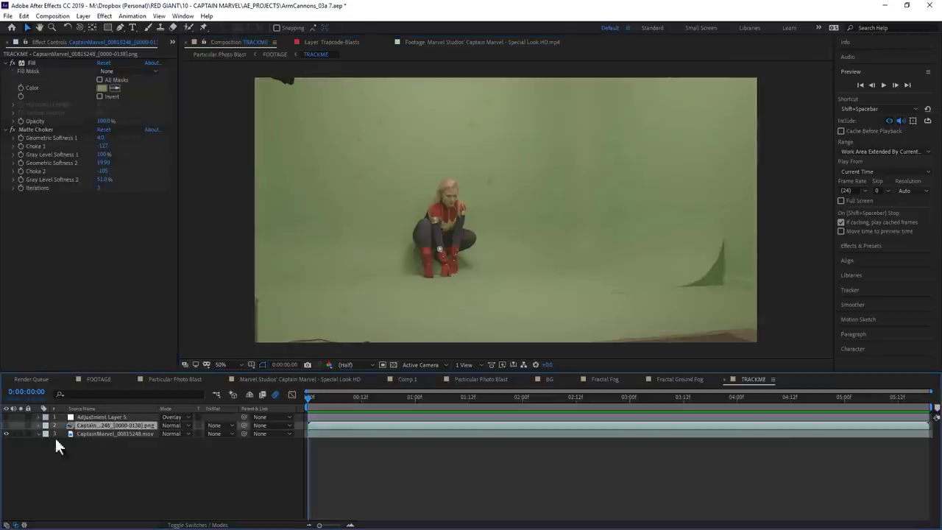
left_click_drag(440, 406, 568, 401)
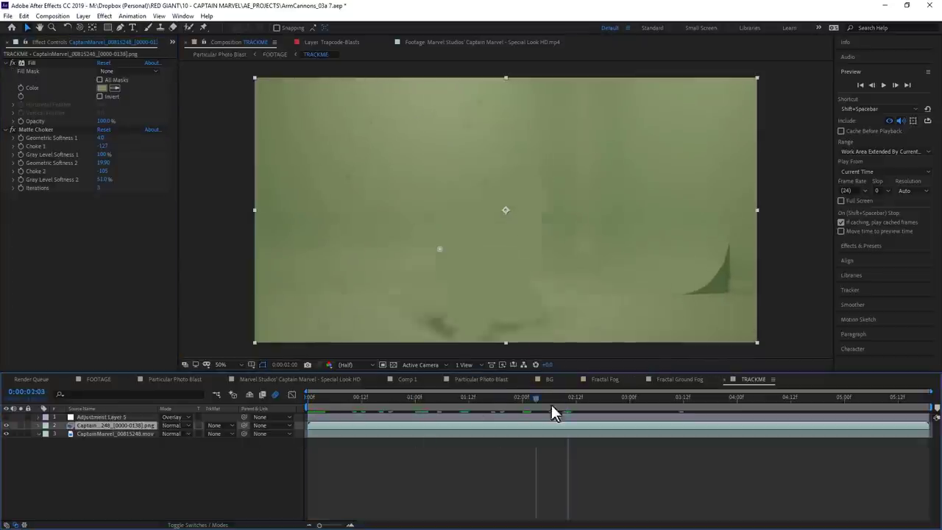
left_click(513, 401)
left_click(101, 417)
Step: Enable Colorama with Cycle Repetitions at 6.20 and compare it against the raw footage
left_click(21, 62)
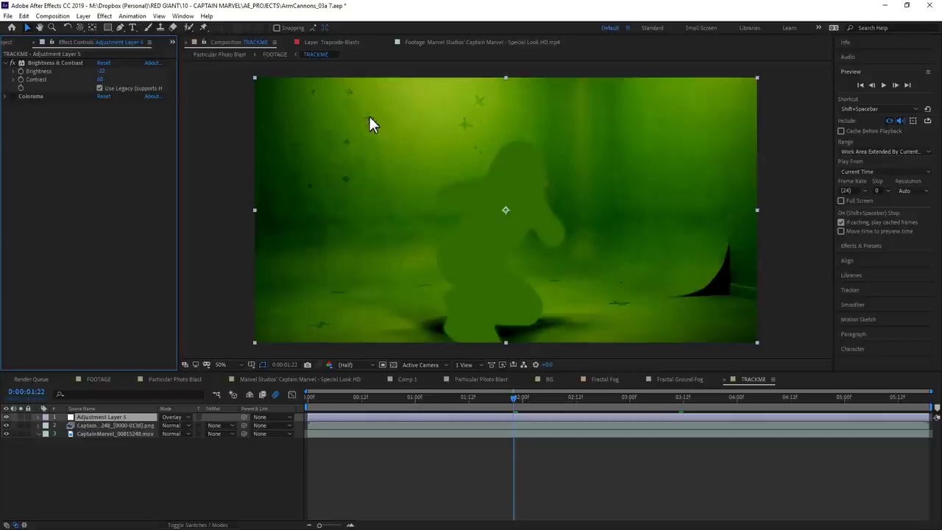
left_click(9, 96)
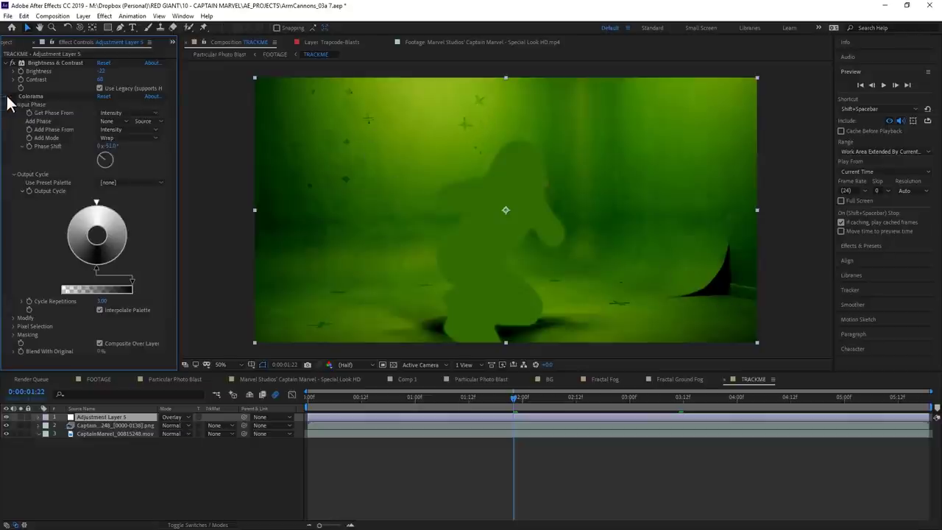
left_click(12, 96)
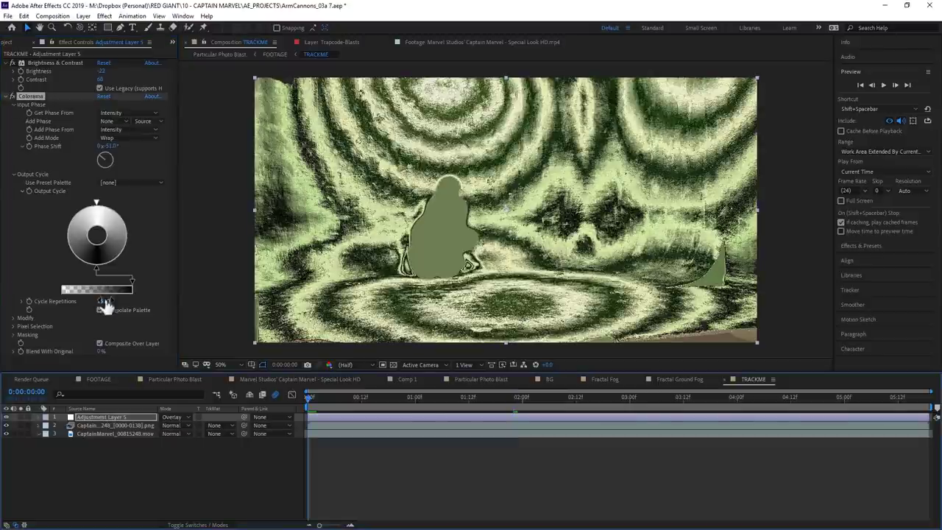
mouse_move(106, 305)
left_mouse_down()
mouse_move(47, 317)
mouse_move(66, 310)
left_mouse_up()
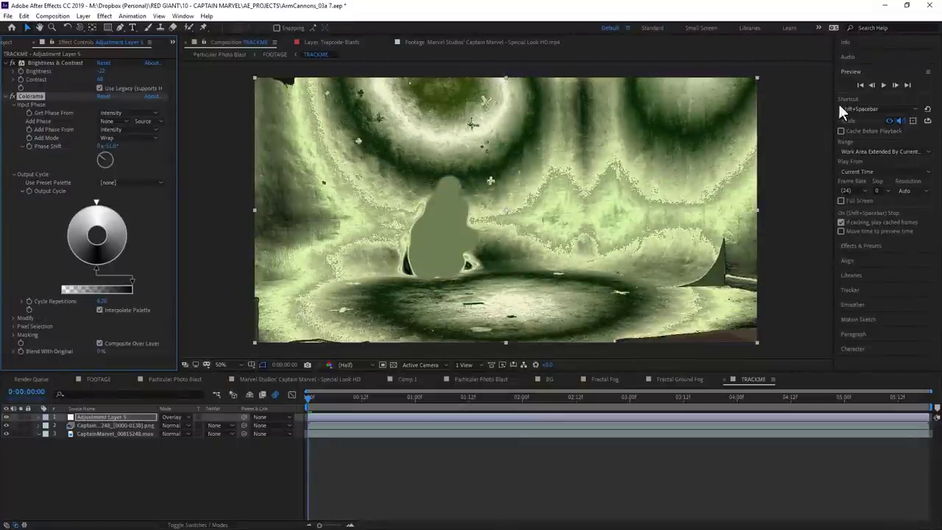
left_click(7, 418)
left_click(7, 426)
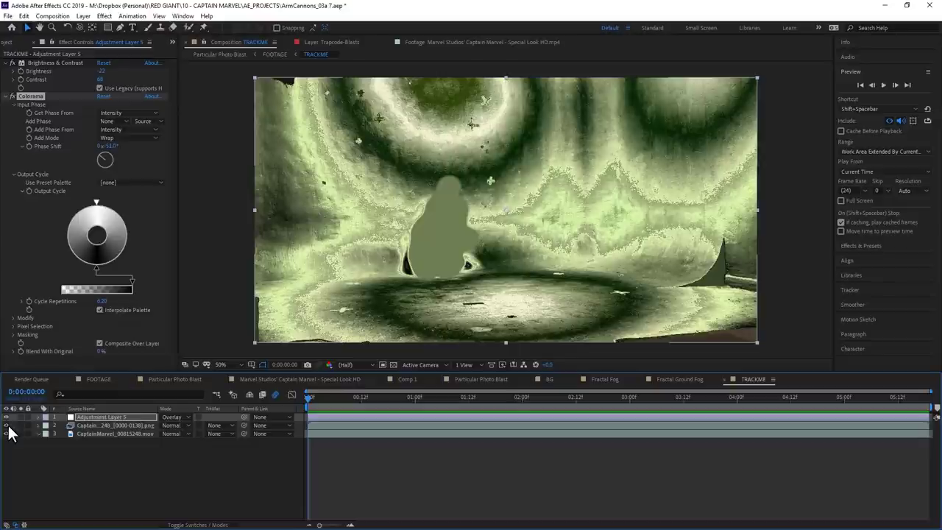
Step: Preview the graded shot, then switch to the FOOTAGE composition
key("space")
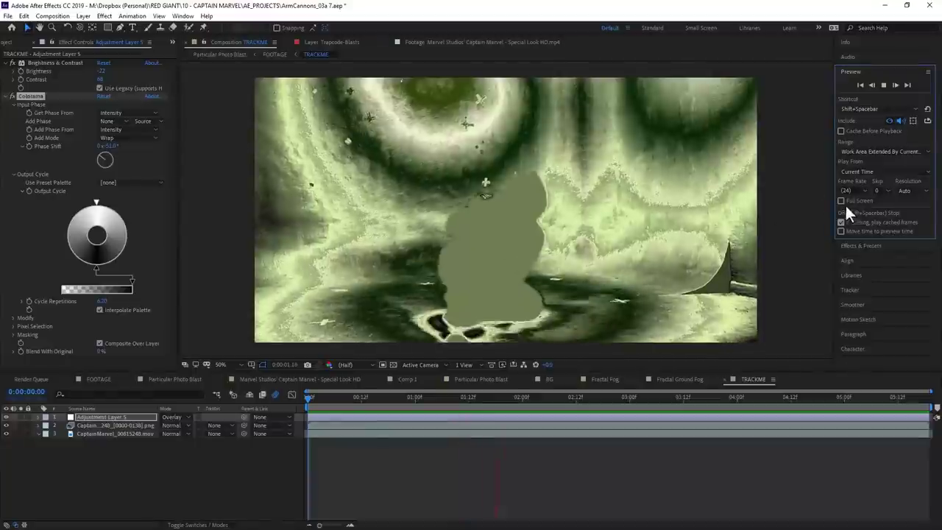
key("space")
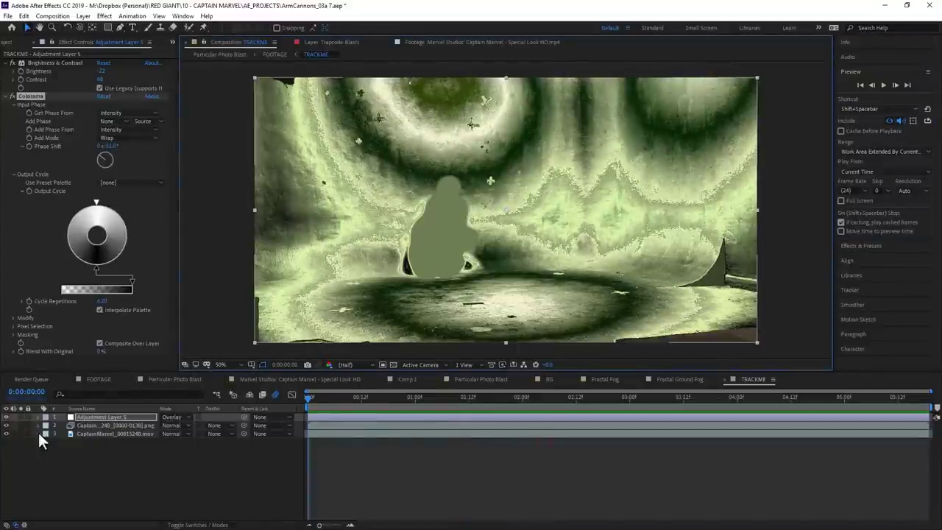
left_click(107, 380)
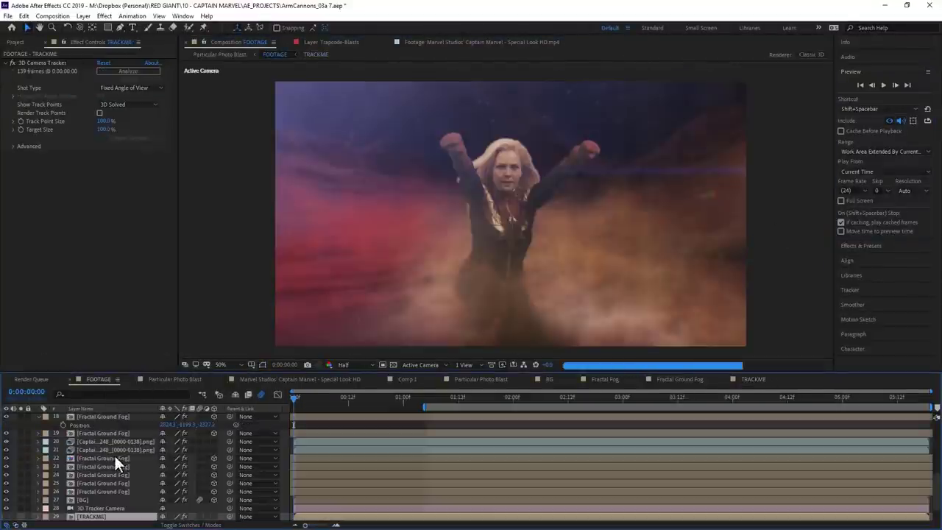
Step: Solo the BG layer and orbit a custom 3D view to see it at an angle
scroll(93, 470, "down", 2)
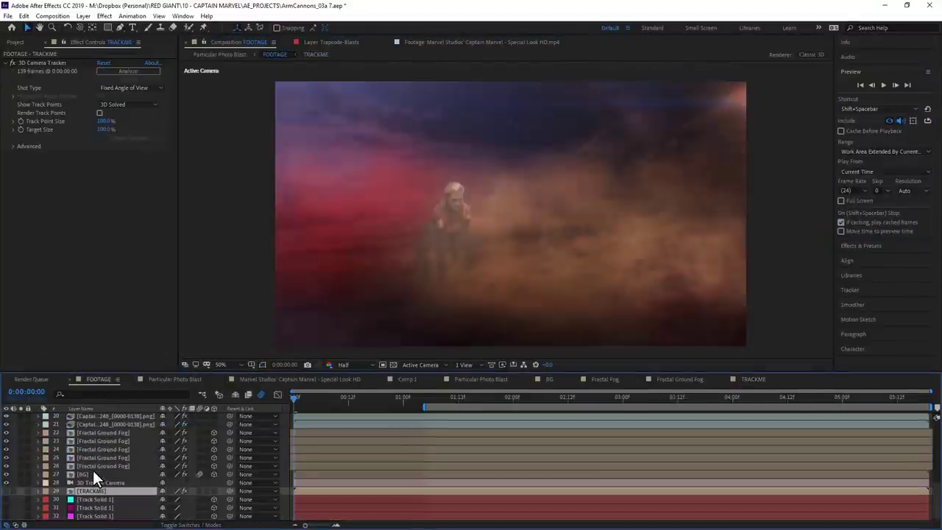
left_click(20, 474)
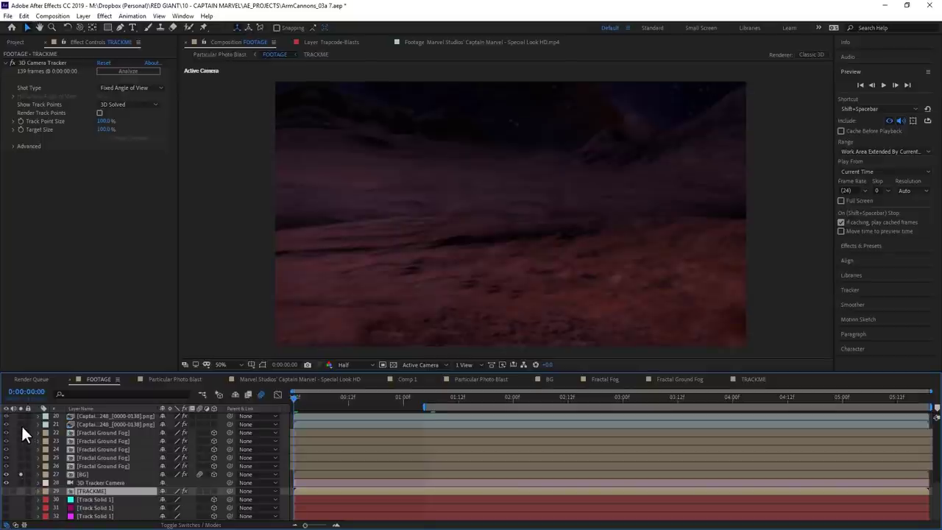
left_click(93, 426)
left_click(428, 400)
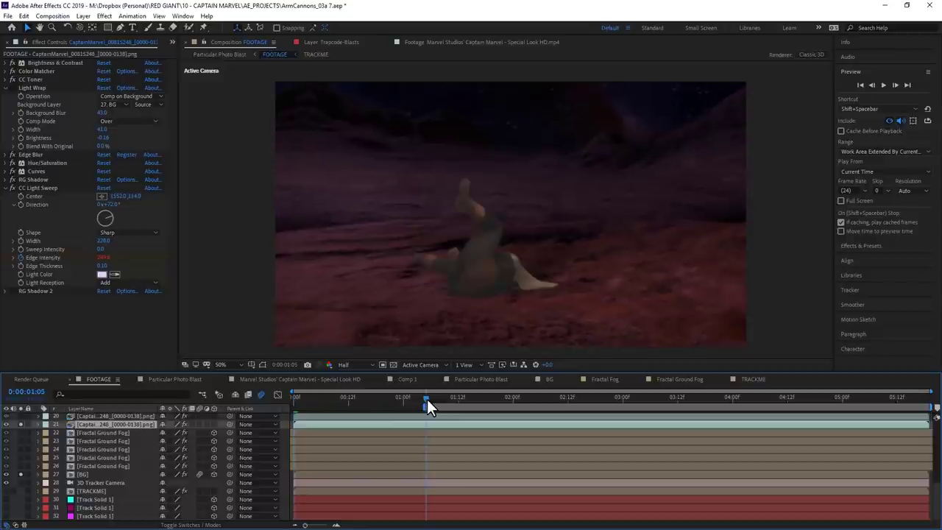
left_click_drag(430, 400, 574, 399)
key("c")
key("F11")
left_click_drag(480, 246, 531, 246)
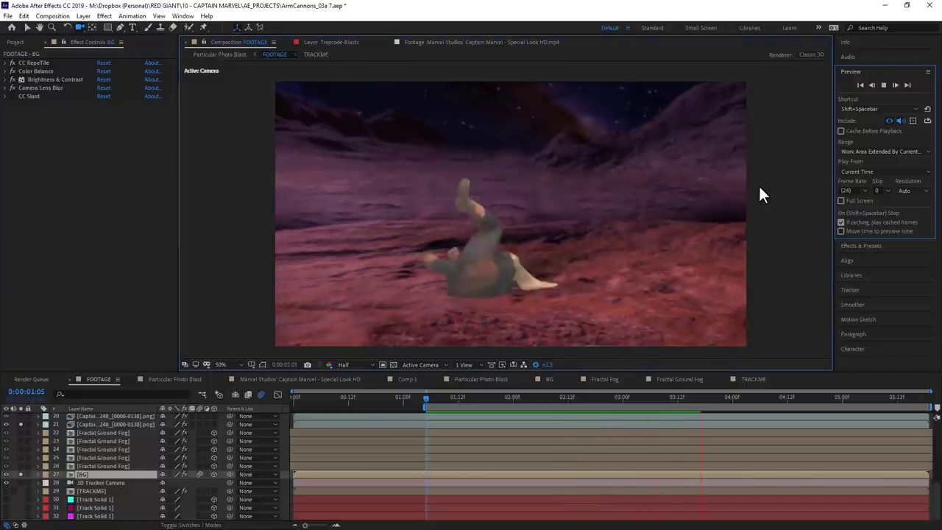
Step: Lower the CC Slant floor point and increase the slant amount on BG
left_click(12, 98)
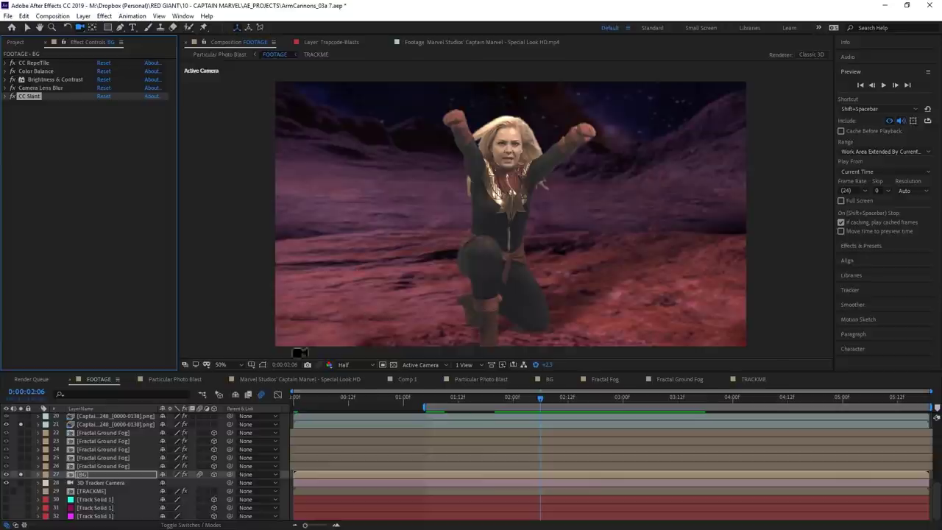
mouse_move(553, 276)
left_mouse_down()
mouse_move(525, 339)
mouse_move(507, 324)
left_mouse_up()
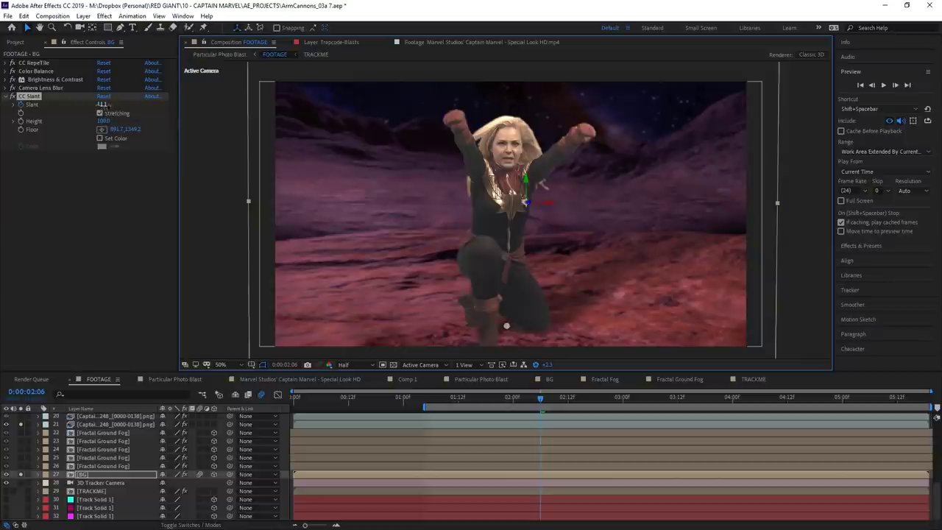
left_click_drag(102, 106, 107, 116)
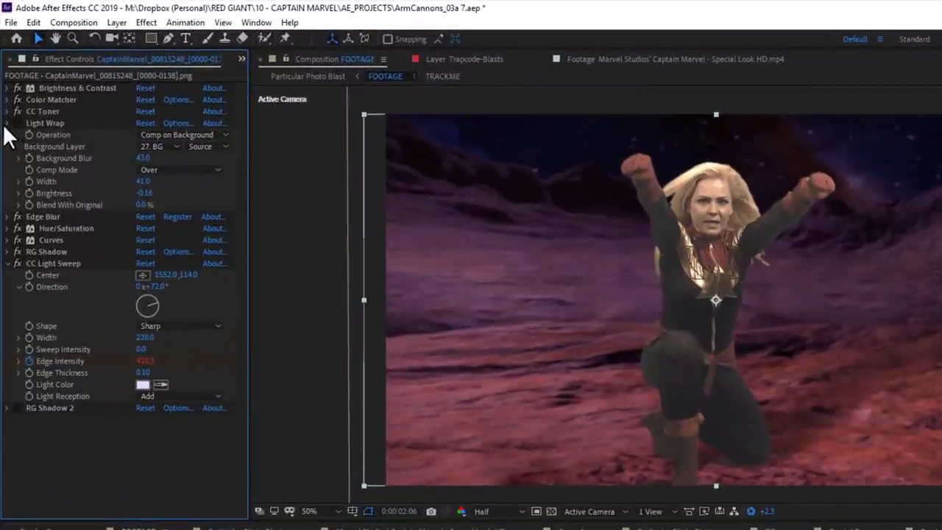
left_click(6, 123)
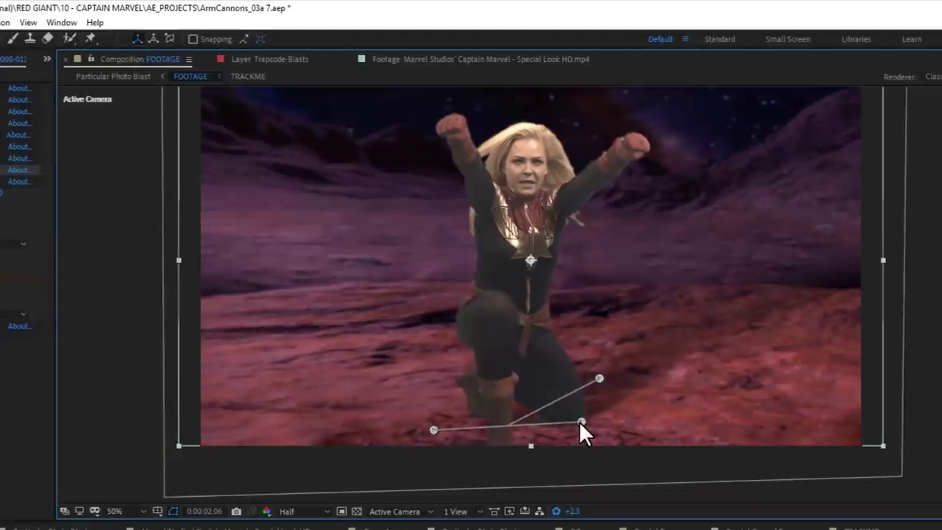
Step: Reposition the RG Shadow handles beneath the kneeling leg and foot, then preview
left_click_drag(441, 410, 445, 410)
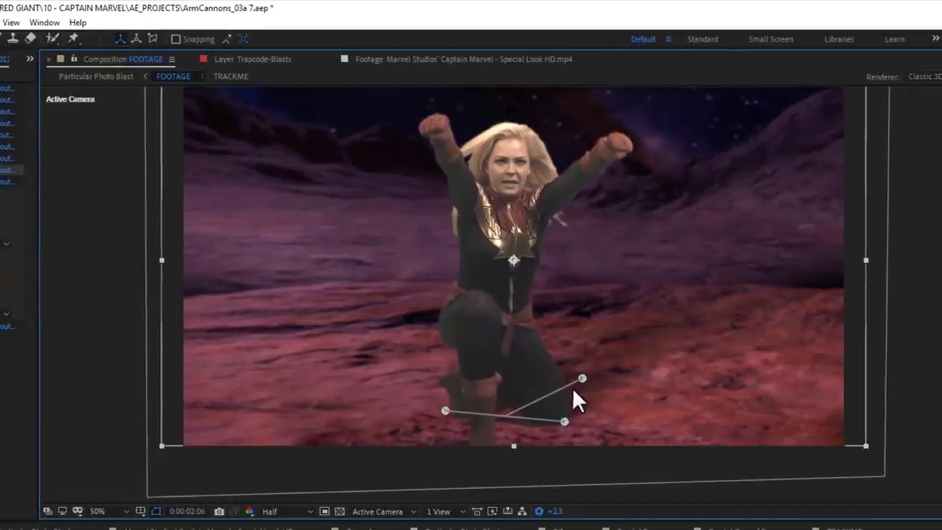
left_click_drag(673, 352, 355, 379)
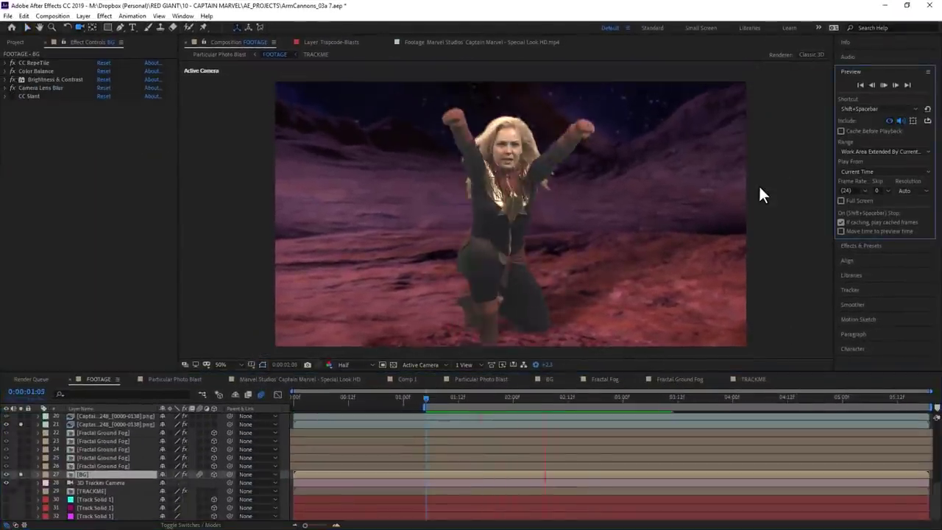
key("space")
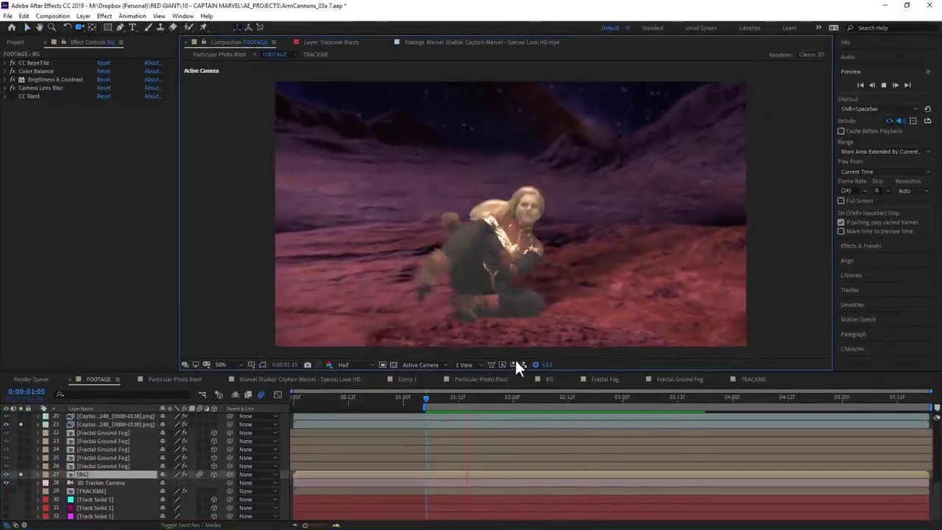
key("space")
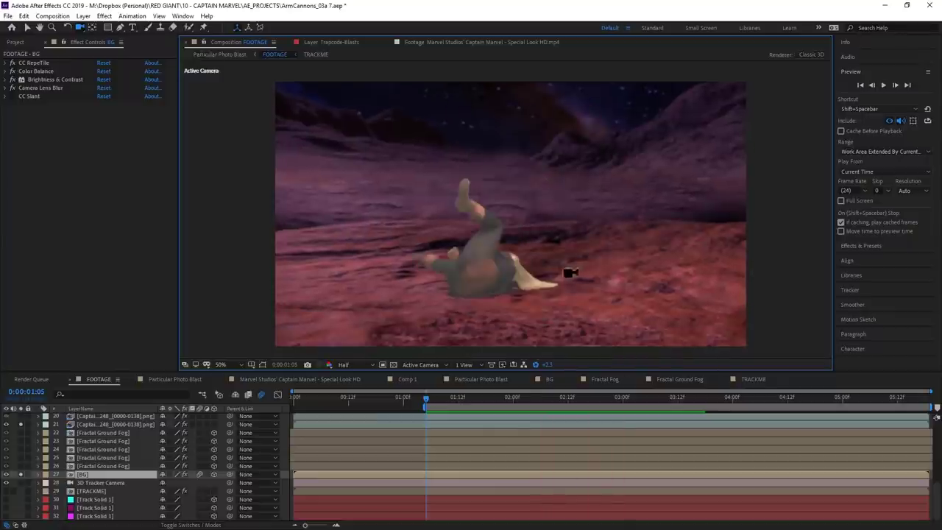
Step: Move to 0:00:02:06, expand CC Slant, then open the Fractal Ground Fog composition
left_click_drag(478, 403, 541, 401)
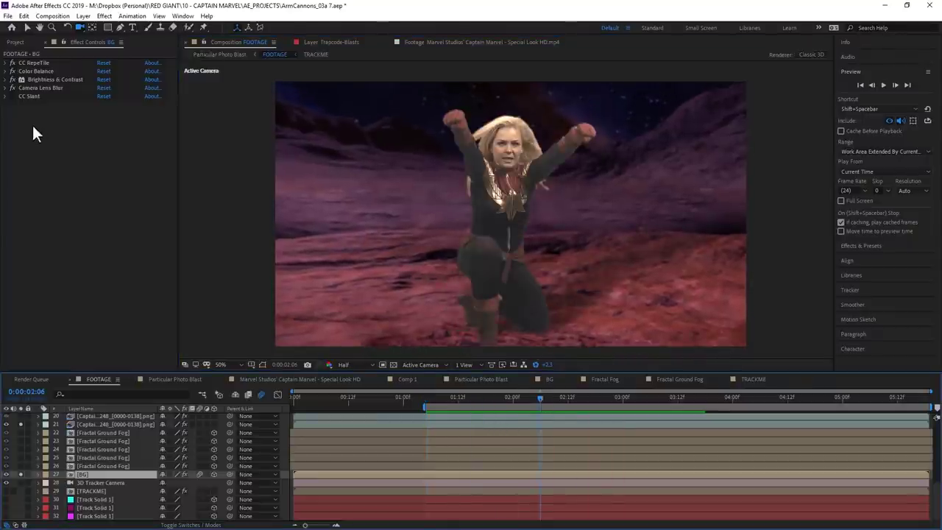
left_click(7, 96)
left_click(590, 402)
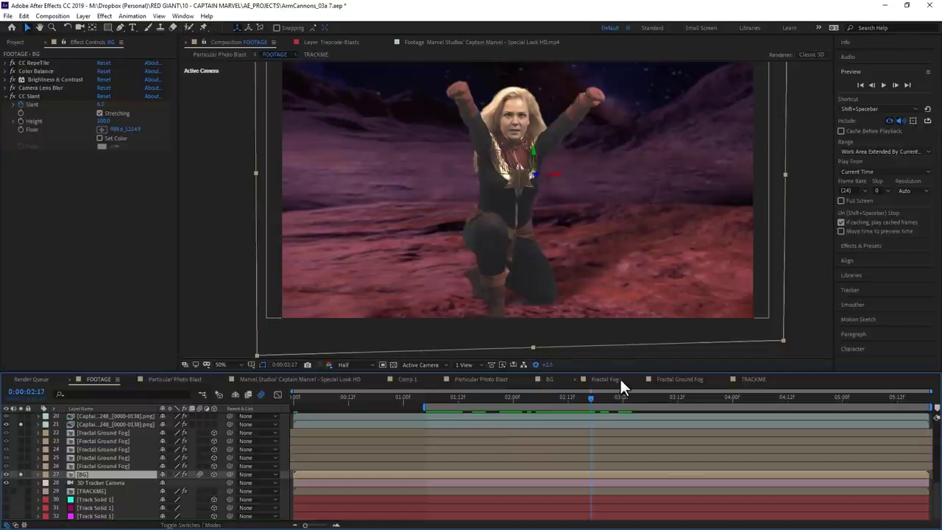
left_click(670, 379)
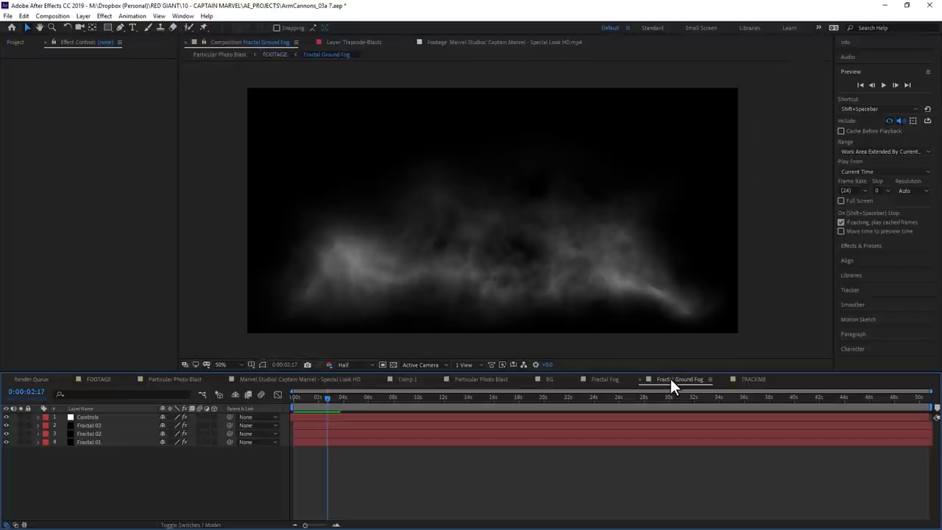
Step: At 0:00:01:11, isolate Fractal 01 and reshape its fog by moving Turbulent Displace's top pin
left_click(313, 398)
left_click(7, 442, "alt")
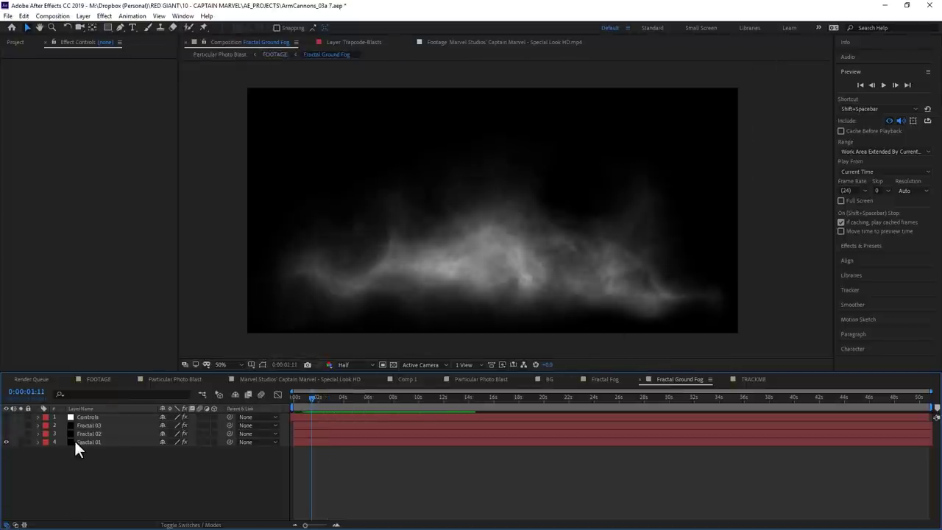
left_click(77, 442)
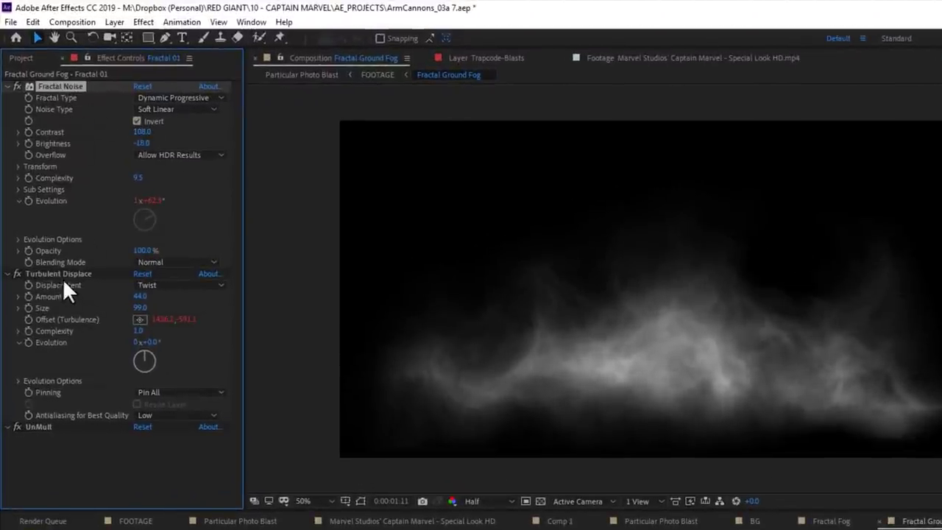
left_click(59, 273)
left_click(505, 353)
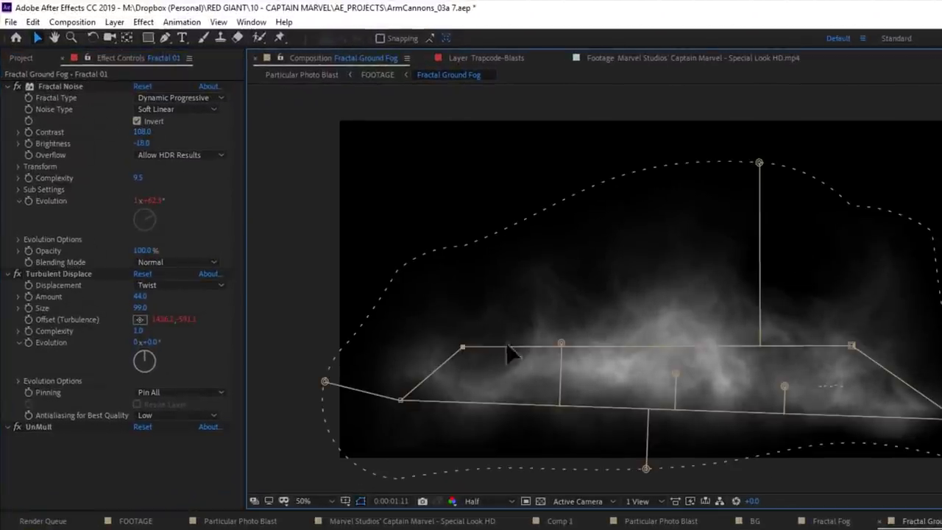
mouse_move(759, 163)
left_mouse_down()
mouse_move(749, 186)
mouse_move(729, 66)
left_mouse_up()
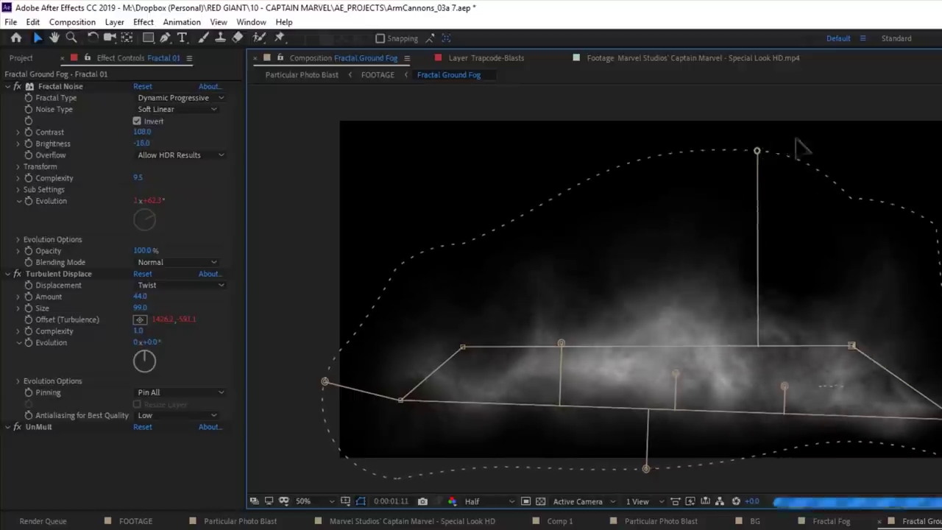
left_click_drag(582, 15, 773, 177)
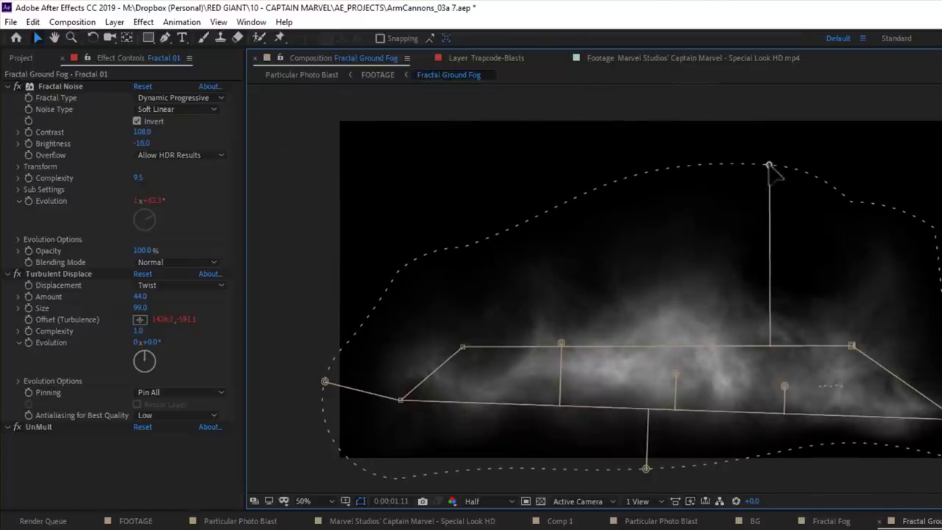
left_click_drag(769, 169, 760, 163)
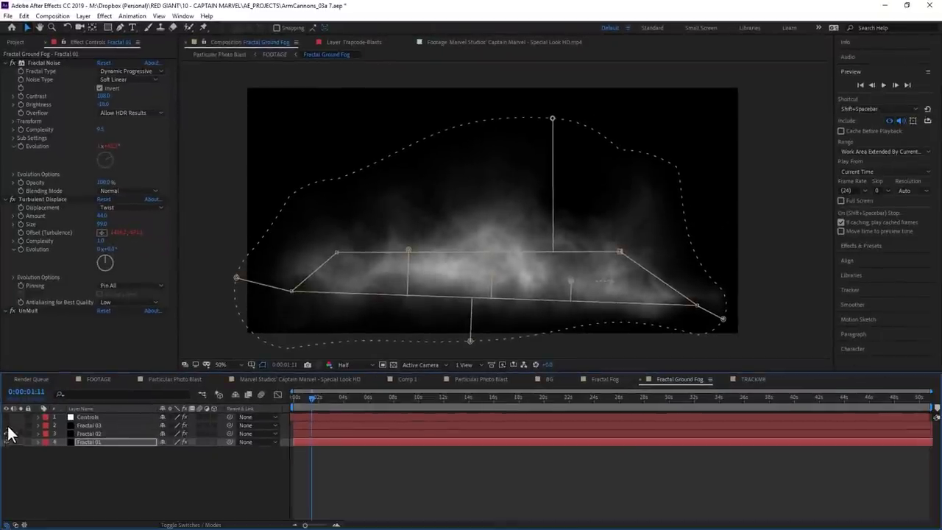
Step: Cycle through the fractal fog layers and select the Controls layer for wind settings
left_click(20, 434)
left_click(20, 425)
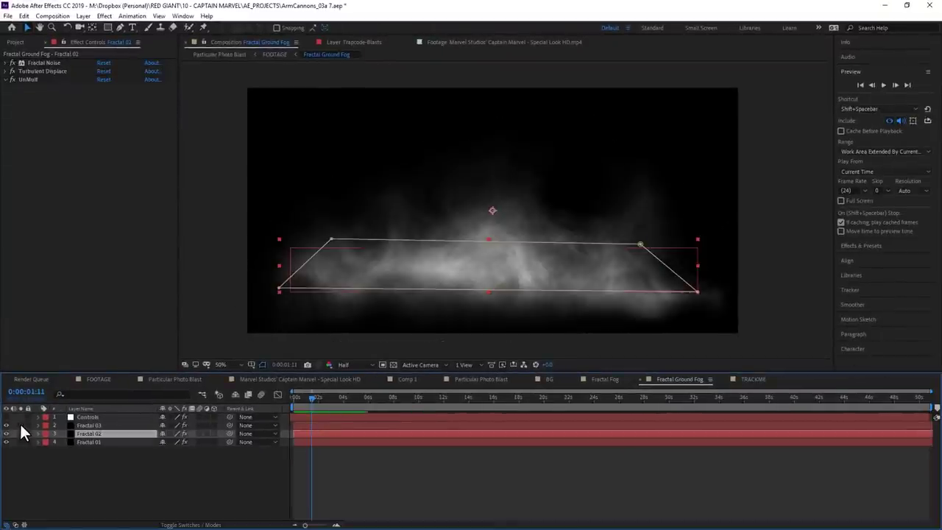
left_click(87, 417)
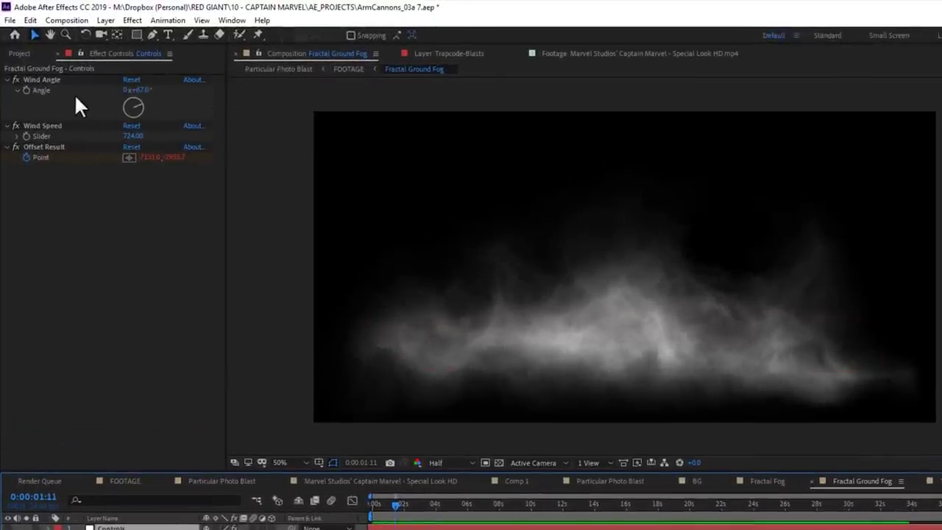
Step: Try several wind settings, settling on Wind Angle 73° and Wind Speed 307
left_click(131, 147)
left_click(136, 99)
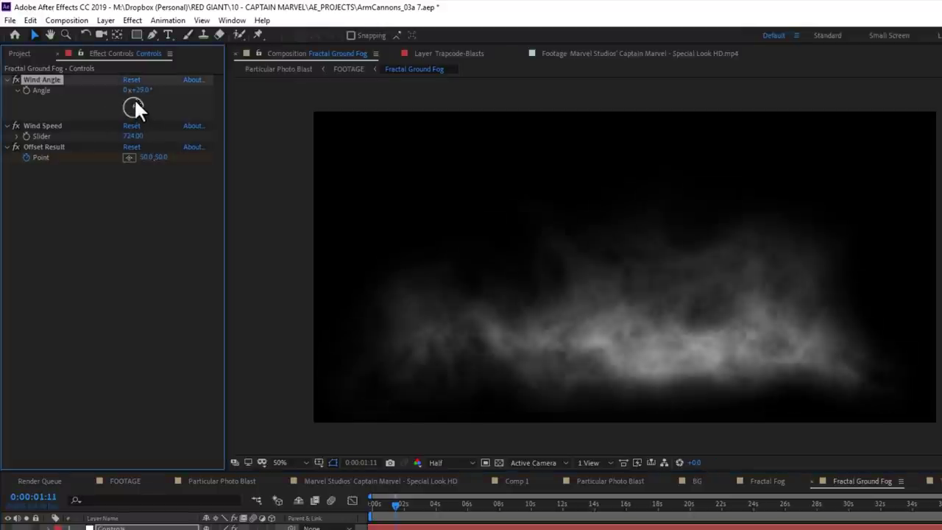
left_click_drag(131, 136, 131, 144)
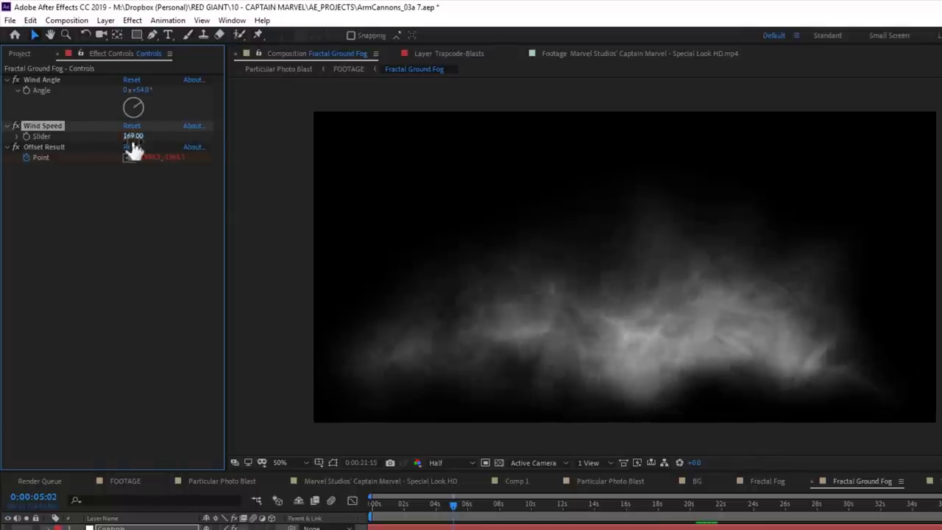
left_click_drag(129, 145, 297, 147)
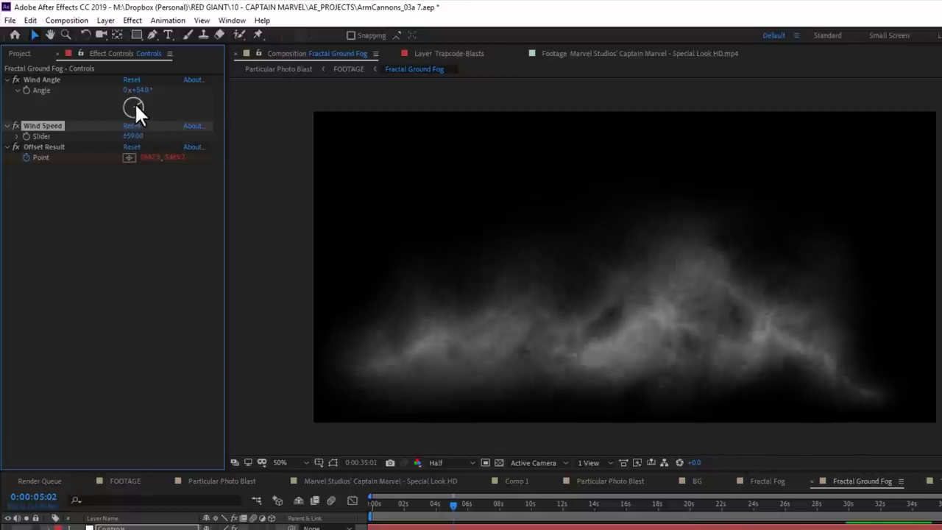
left_click_drag(140, 100, 145, 96)
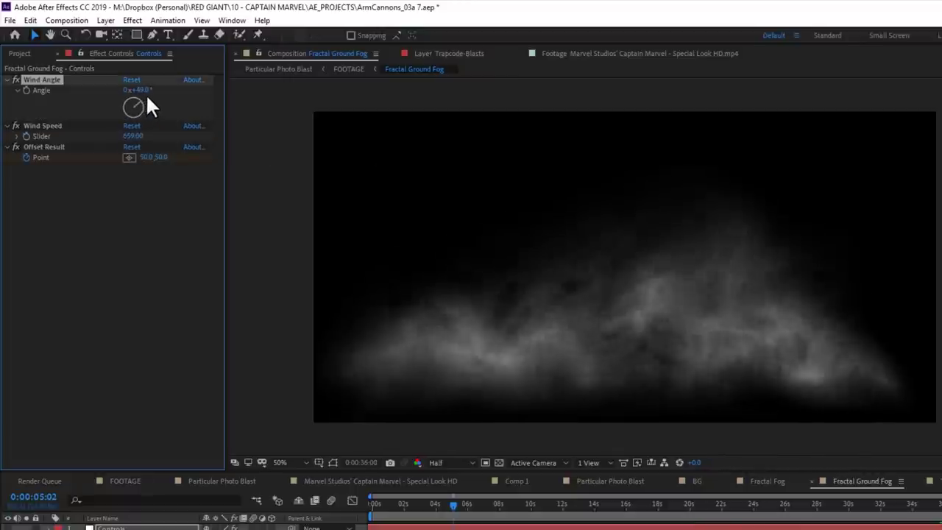
left_click_drag(131, 138, 88, 191)
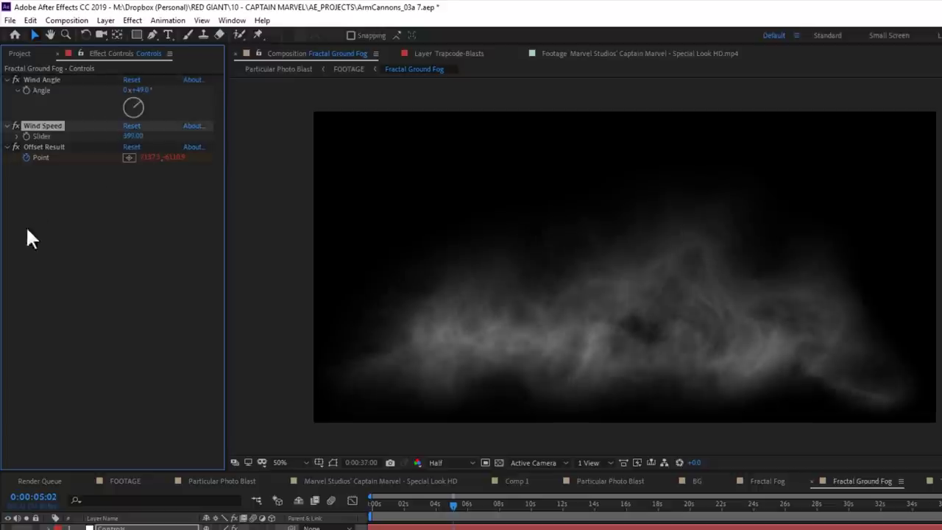
left_click_drag(26, 230, 22, 253)
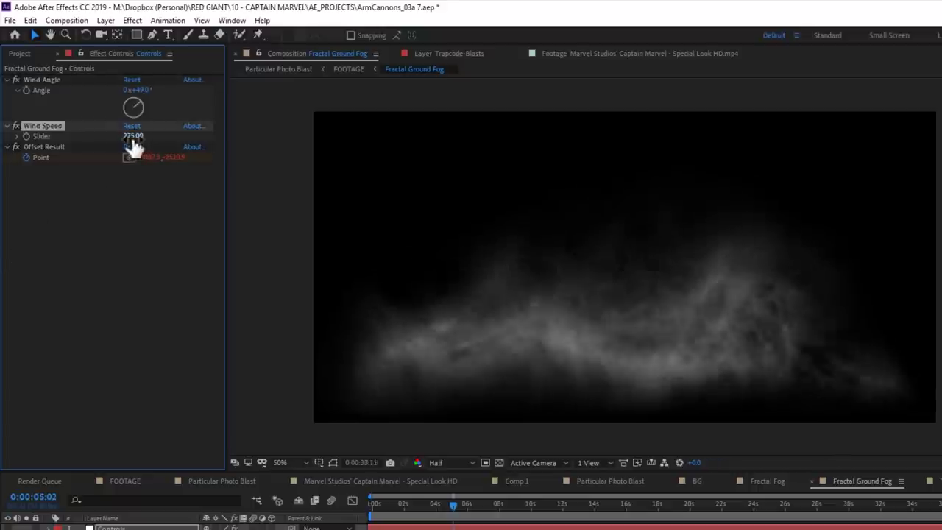
left_click_drag(133, 146, 320, 241)
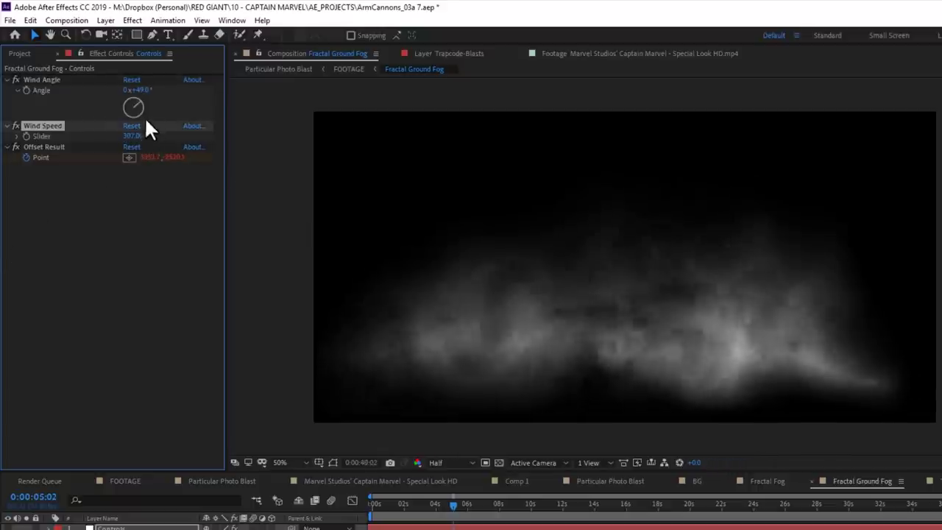
left_click_drag(140, 103, 152, 106)
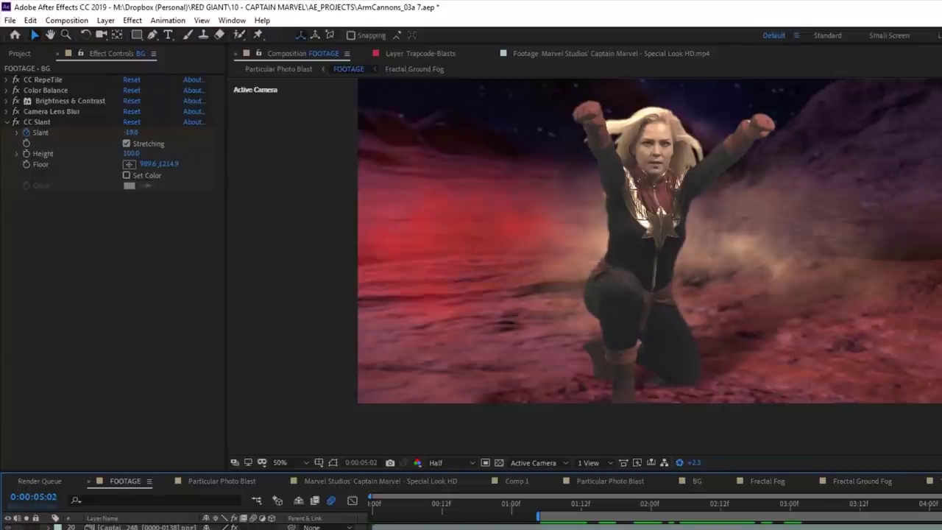
Step: Select the 3D Vignette layer, zoom to 25% with wireframes shown, and reshape its motion path
scroll(221, 525, "up", 1)
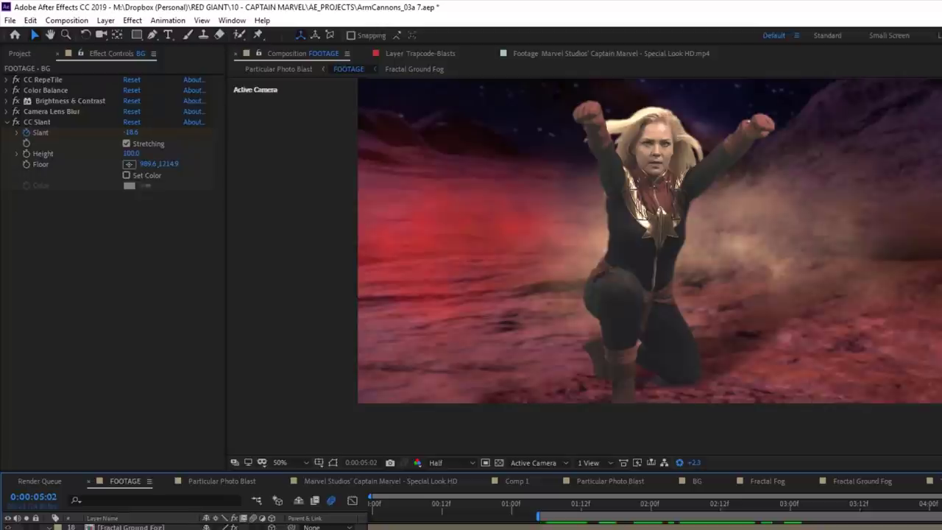
scroll(221, 524, "up", 2)
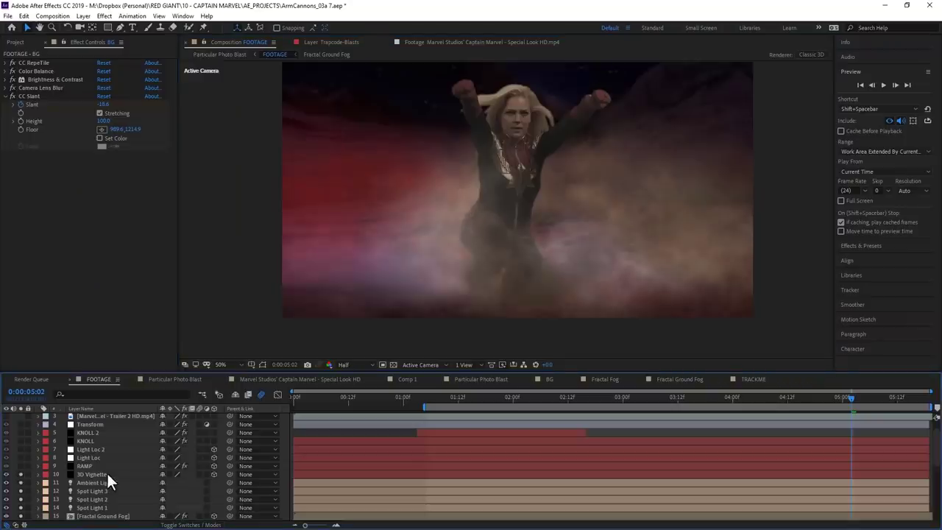
left_click(107, 476)
key("comma")
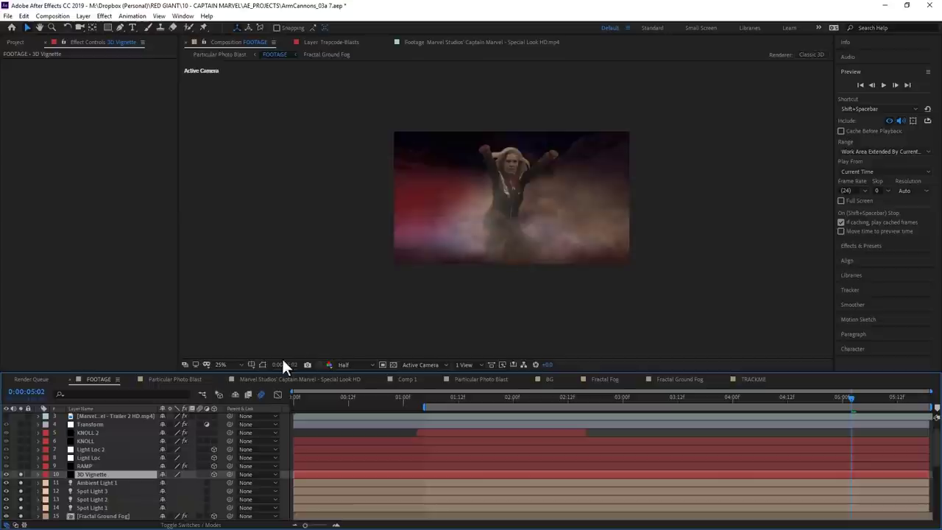
left_click(265, 364)
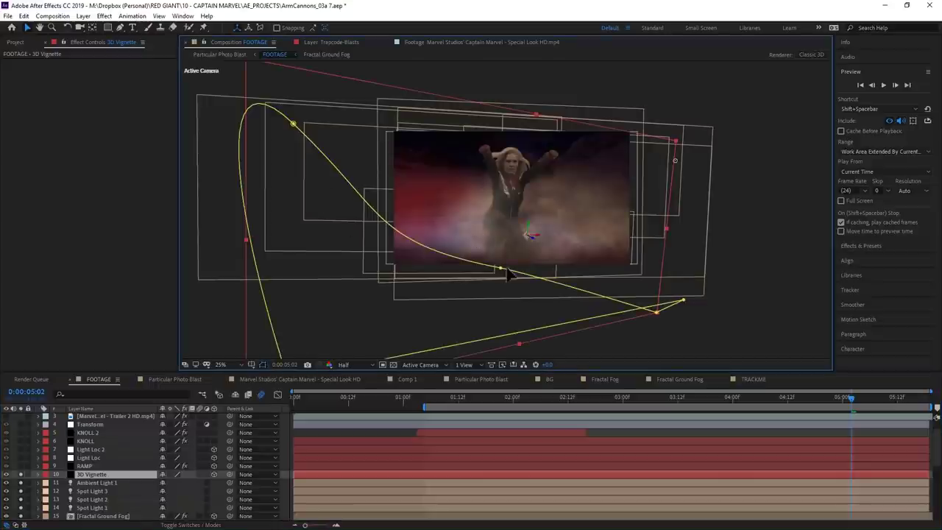
left_click_drag(505, 259, 500, 259)
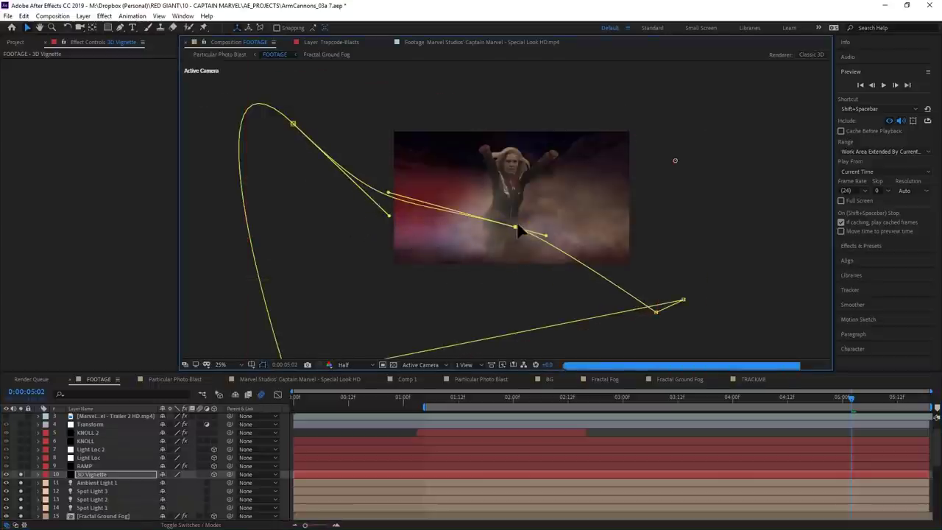
Step: Select RAMP, zoom back to 50%, enable the KNOLL flare layers and jump to 3:01
left_click(500, 262)
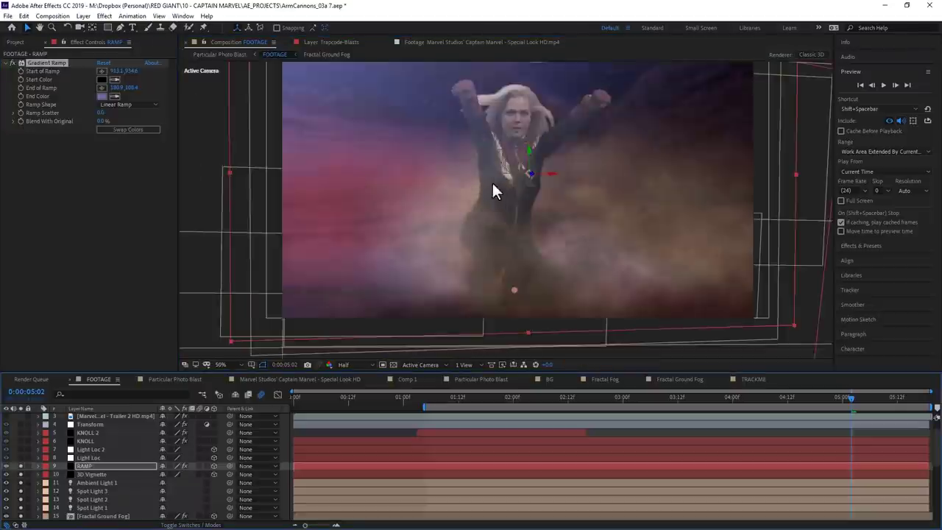
key("period")
key("period")
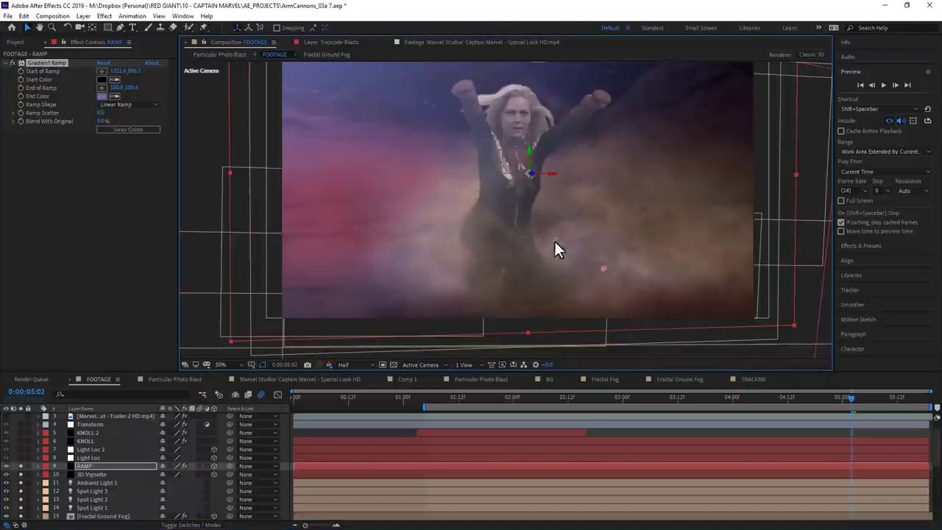
left_click_drag(21, 458, 23, 433)
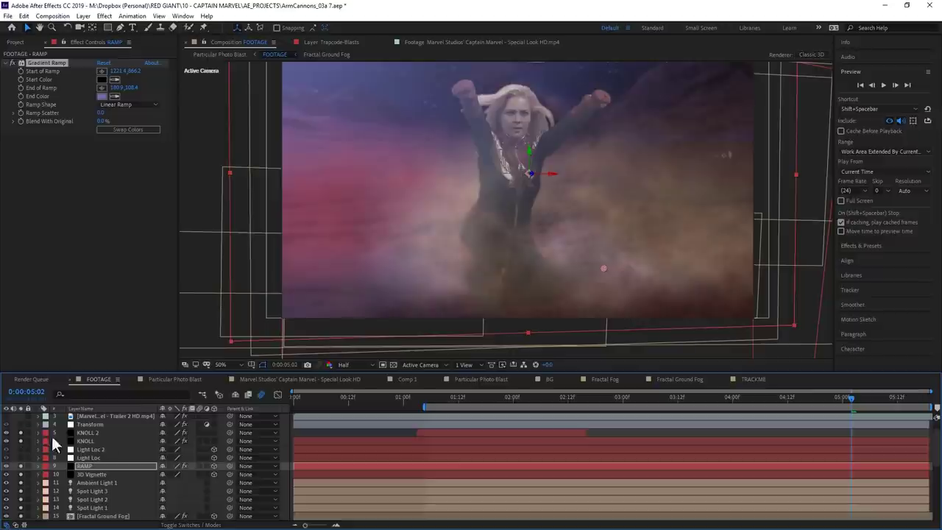
left_click(51, 441)
left_click(626, 397)
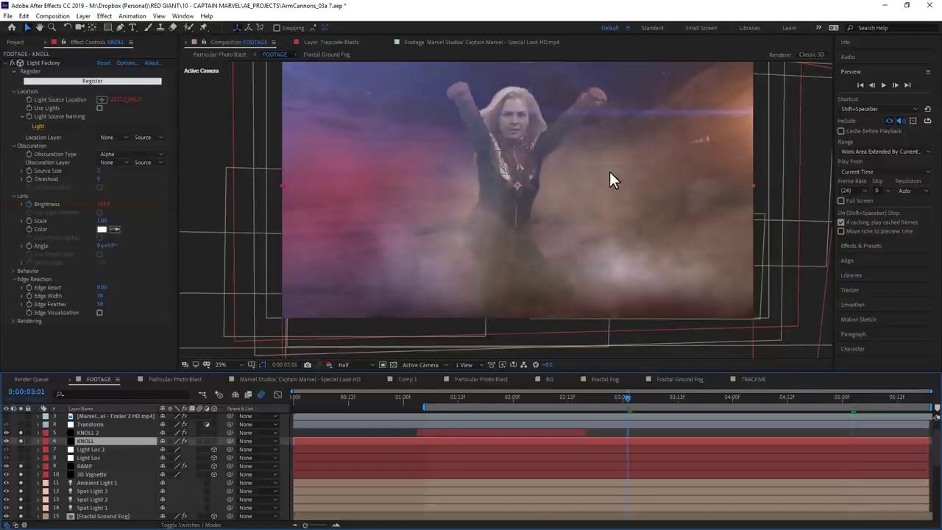
Step: Inspect the Heatwave and Looks layers, scrubbing from 3:18 to 4:21 and back to 3:01
key("period")
scroll(101, 435, "up", 2)
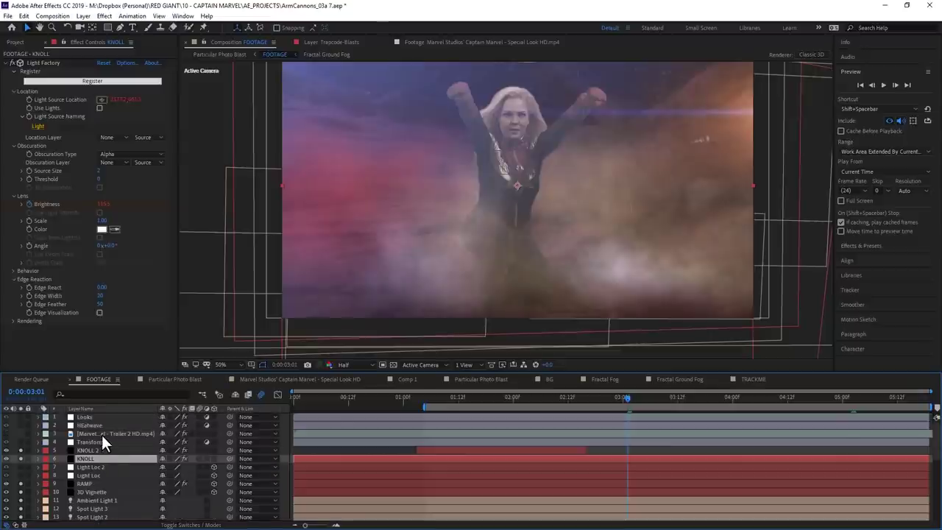
left_click(89, 425)
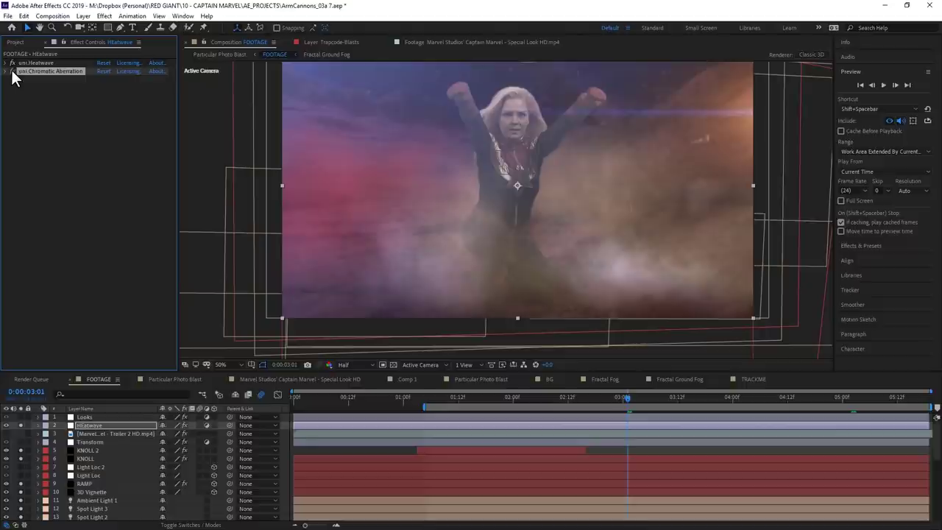
left_click(87, 417)
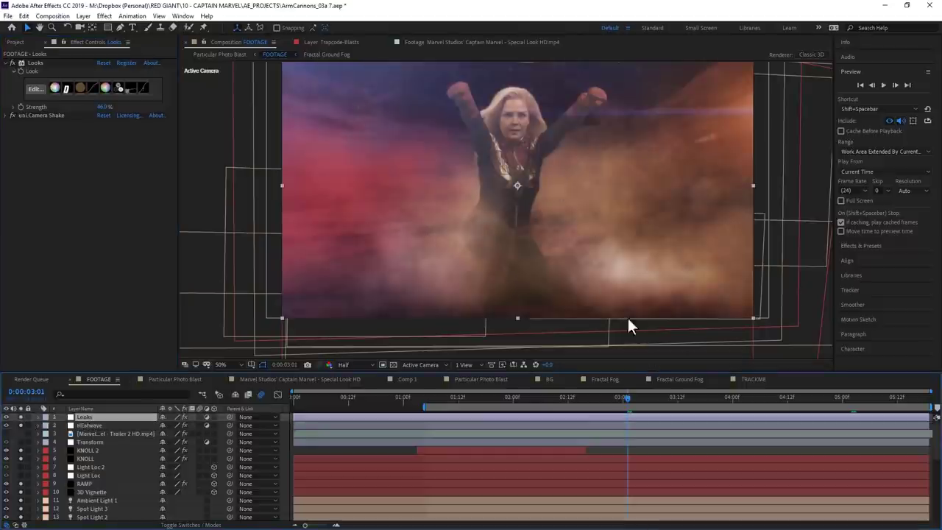
left_click(705, 396)
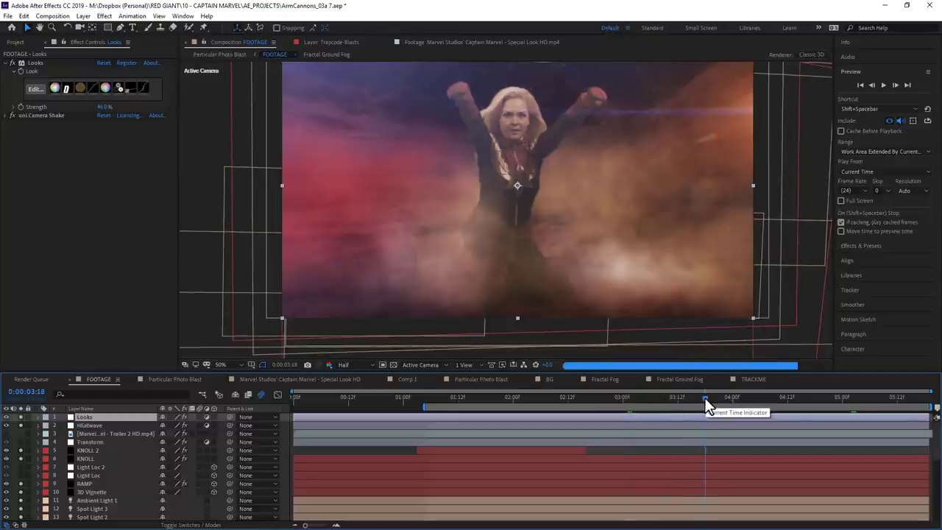
left_click_drag(746, 395, 828, 399)
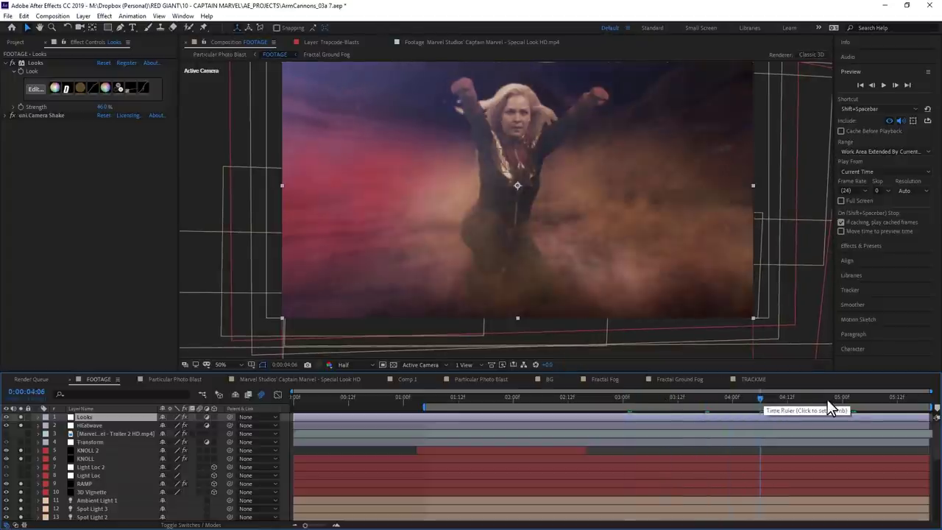
key("ctrl+z")
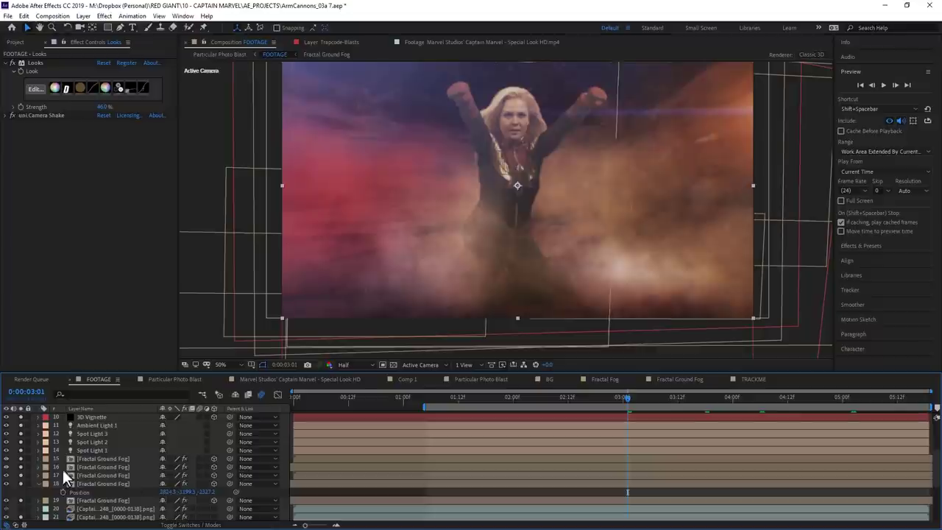
Step: Select Spot Light 1, then select layers 16 through 27 and deselect them again
left_click(98, 452)
scroll(95, 463, "down", 3)
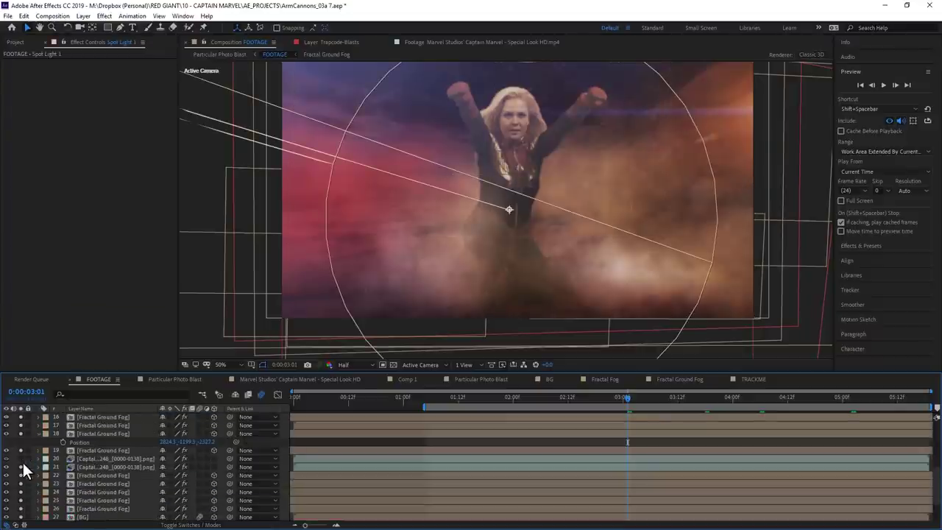
scroll(23, 463, "up", 1)
key("ctrl+a")
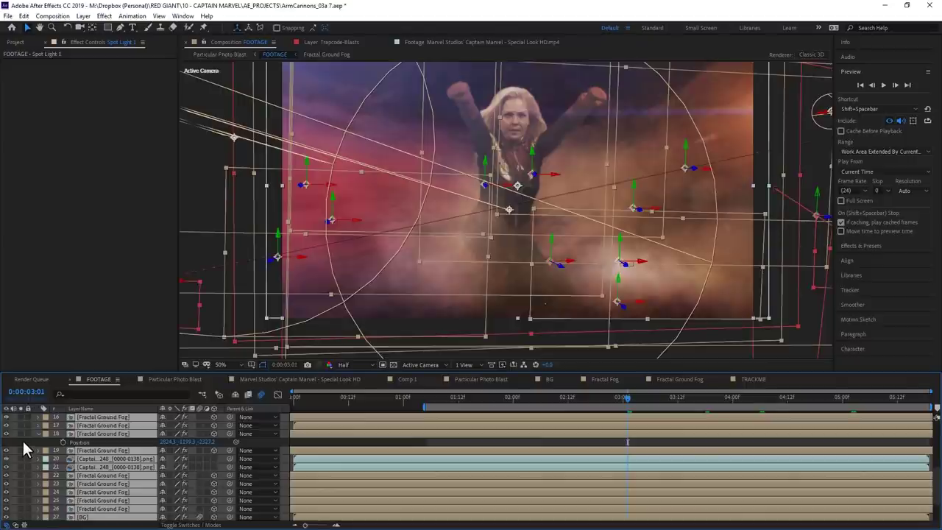
left_click(22, 439)
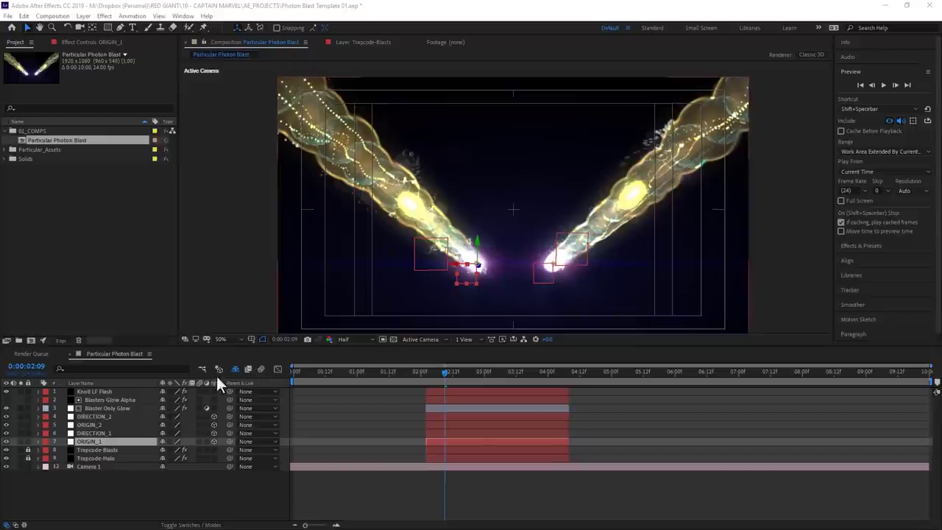
Step: Check the ORIGIN and DIRECTION nulls, then orbit Camera 1 so the blasts point toward the viewer
left_click(108, 425)
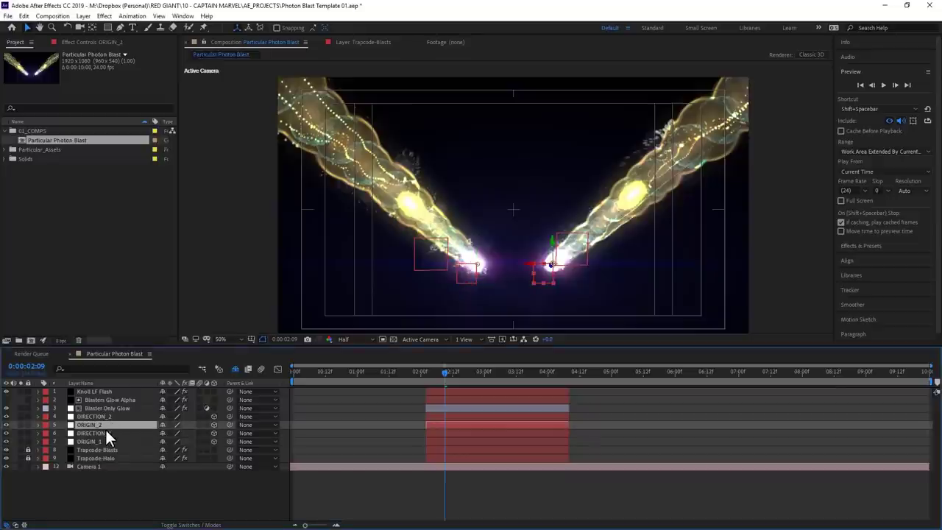
left_click(105, 433)
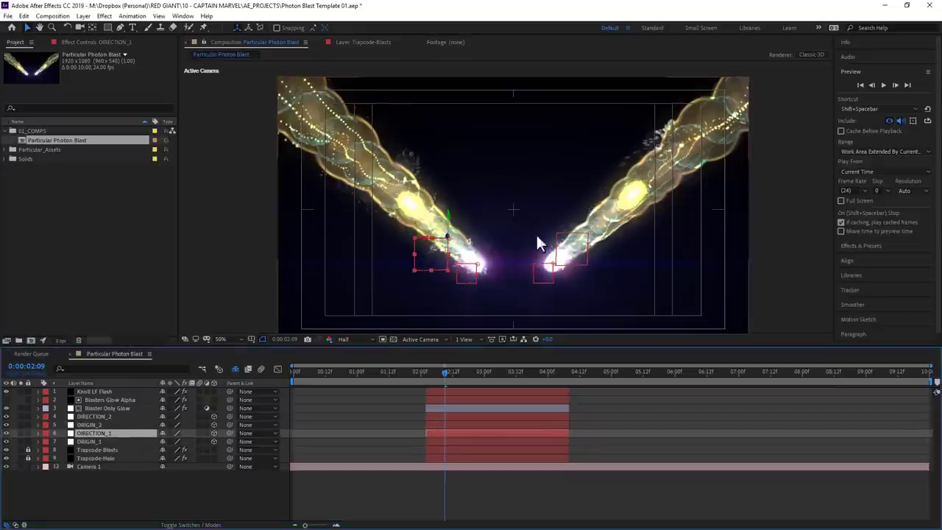
left_click(564, 251)
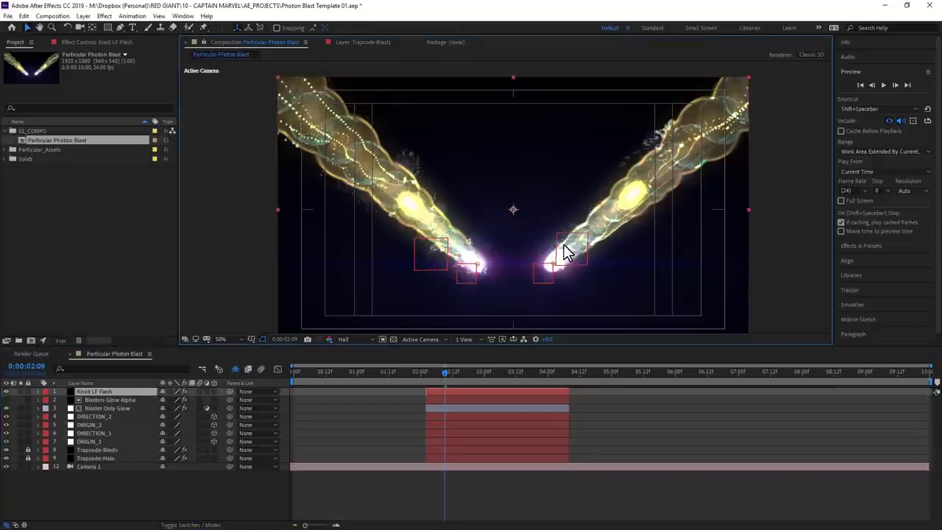
left_click(82, 466)
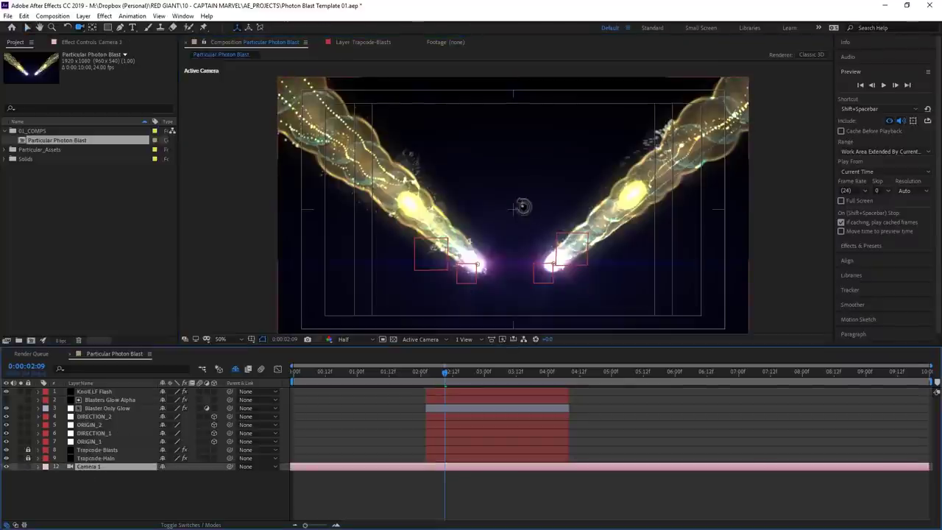
key("c")
mouse_move(534, 195)
left_mouse_down()
mouse_move(524, 234)
mouse_move(557, 236)
left_mouse_up()
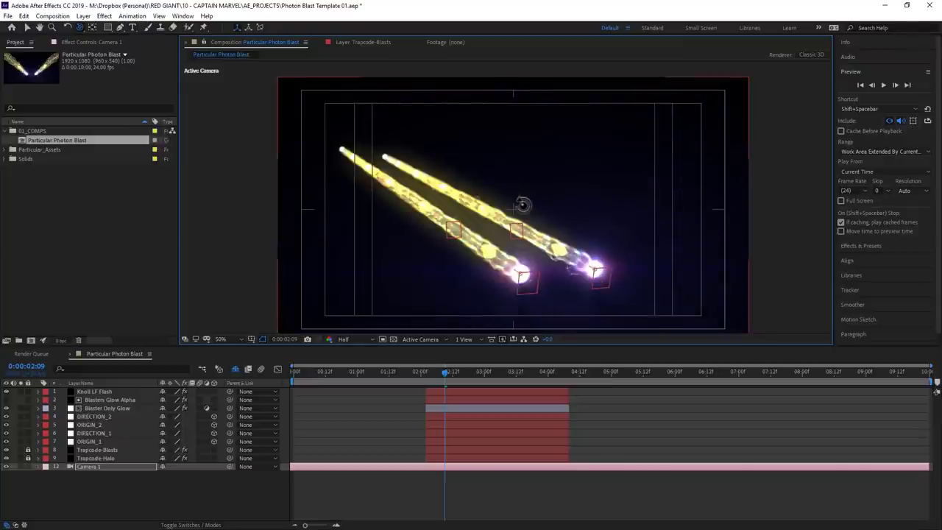
mouse_move(558, 235)
left_mouse_down()
mouse_move(508, 248)
mouse_move(519, 237)
left_mouse_up()
key("v")
Step: Select ORIGIN_1 and DIRECTION_2, preview the blasts, and move to 0:00:02:09
left_click(520, 235)
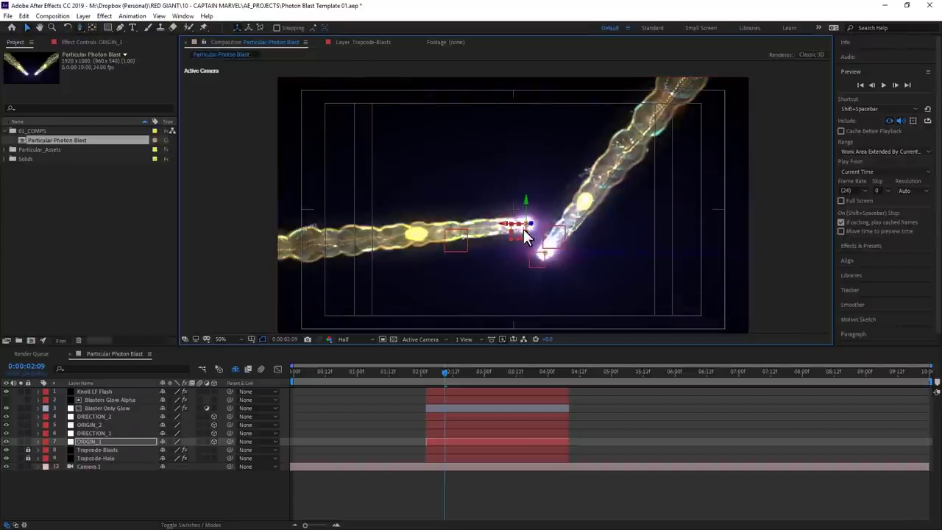
left_click(456, 241)
left_click(95, 416)
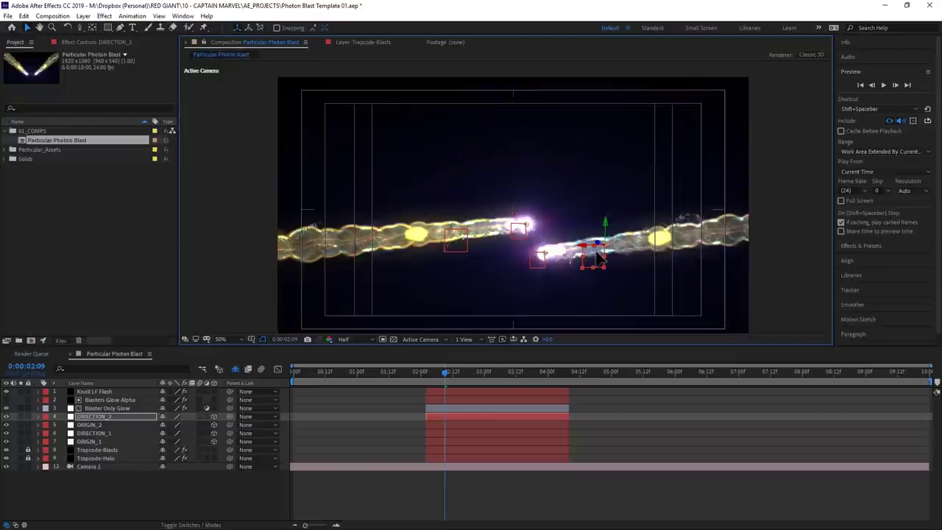
key("space")
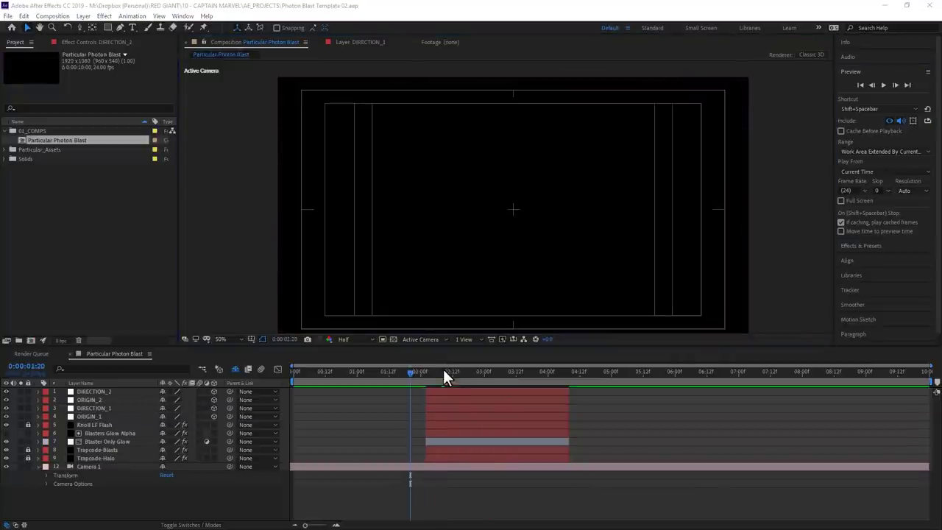
left_click(443, 370)
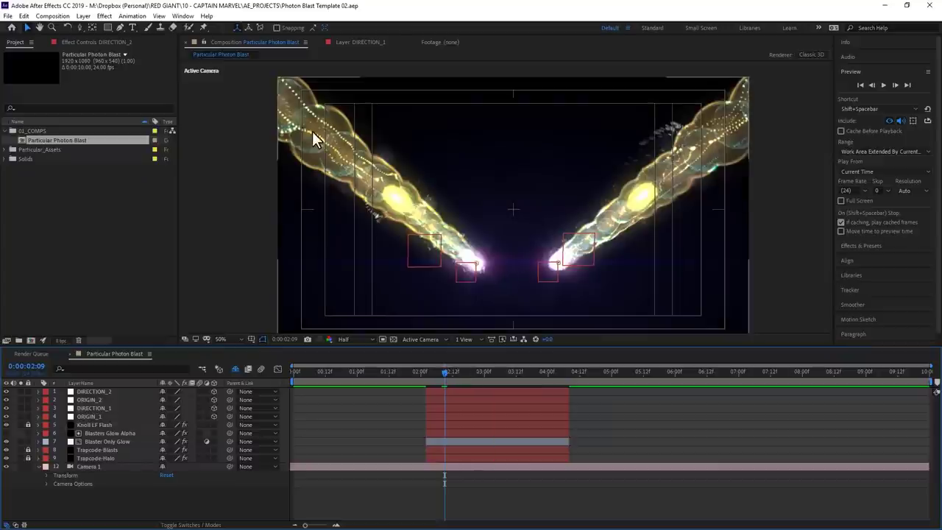
Step: Set the FistCannon02 light's intensity to 0% and preview the blast
left_click(237, 368)
left_click(236, 368)
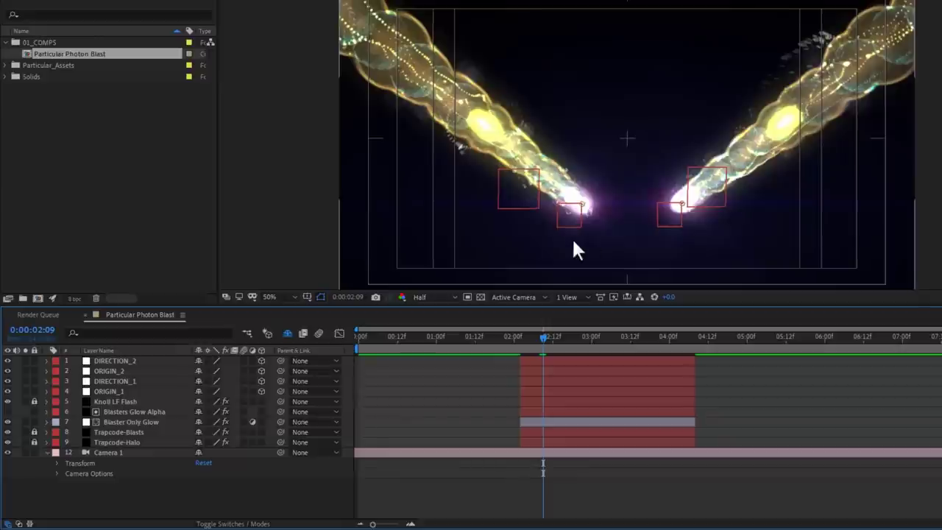
left_click(668, 222)
left_click(46, 450)
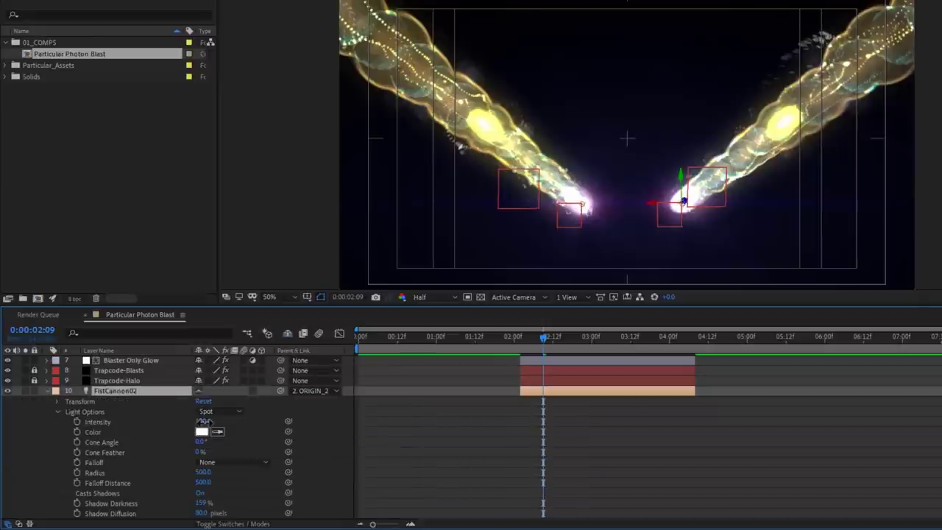
left_click(3, 395)
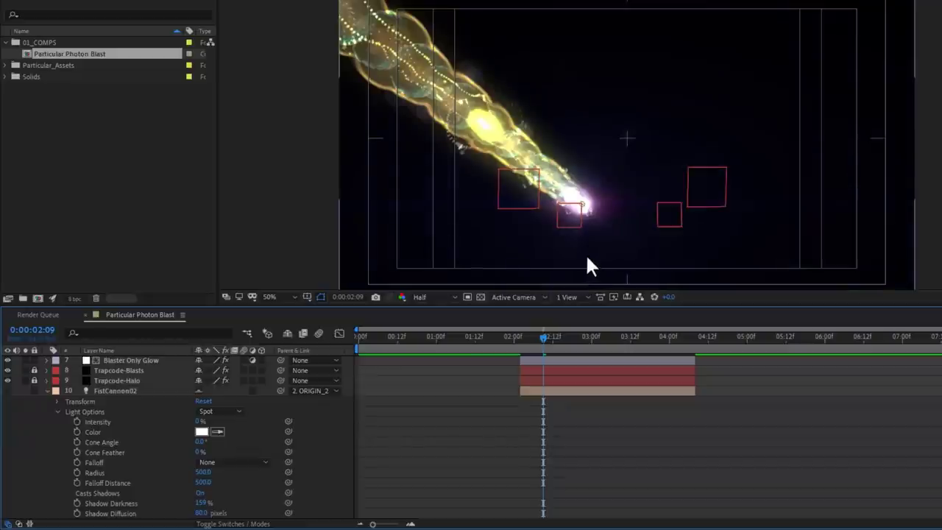
scroll(115, 408, "up", 3)
left_click(739, 74)
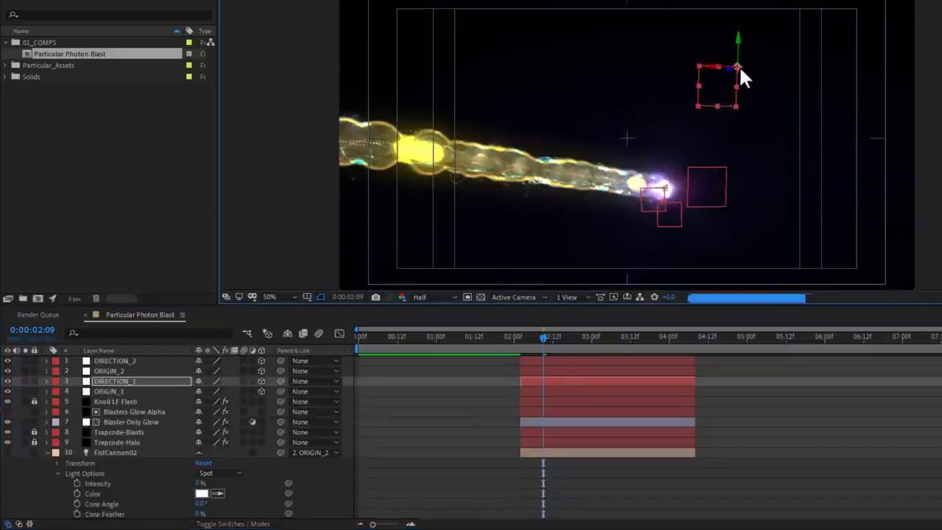
key("space")
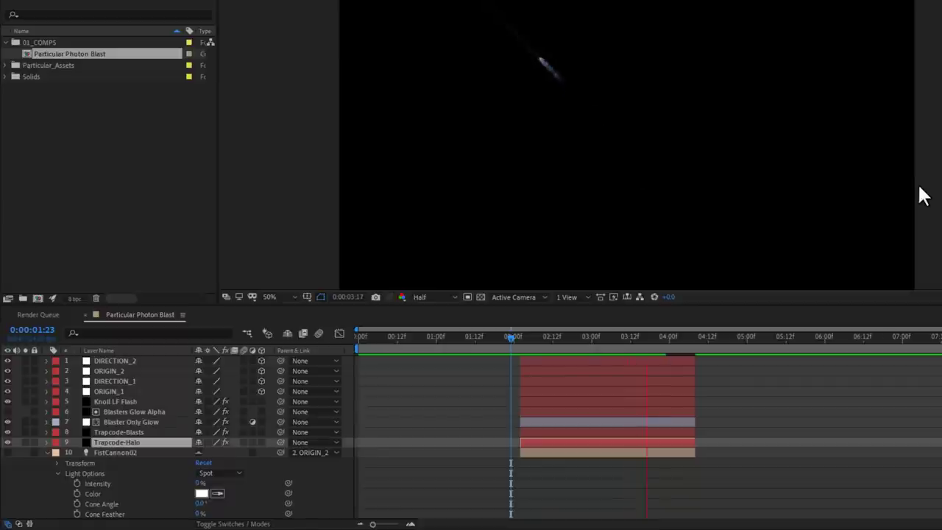
left_click(581, 158)
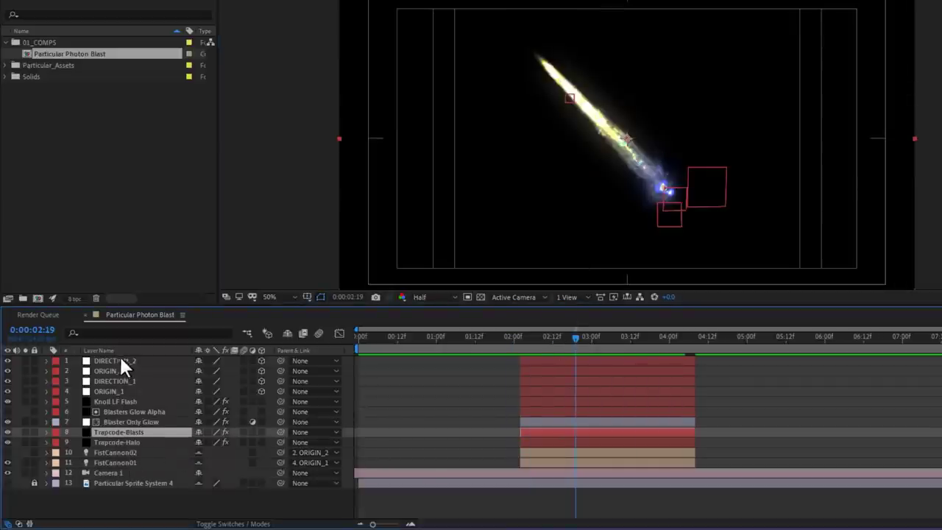
Step: Reveal all layers' keyframes, select Trapcode-Blasts and step through the blast from 2:04 to 3:18
key("ctrl+a")
key("u")
scroll(570, 374, "down", 2)
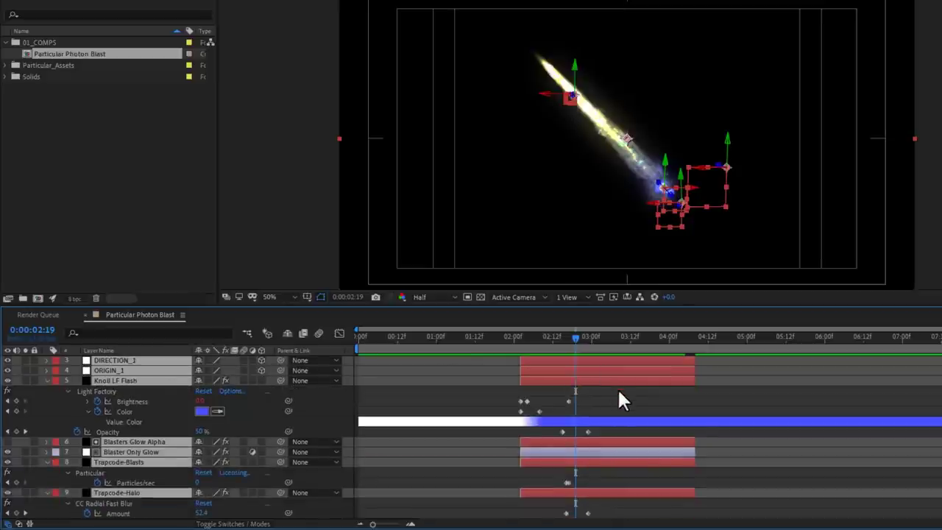
scroll(620, 394, "down", 2)
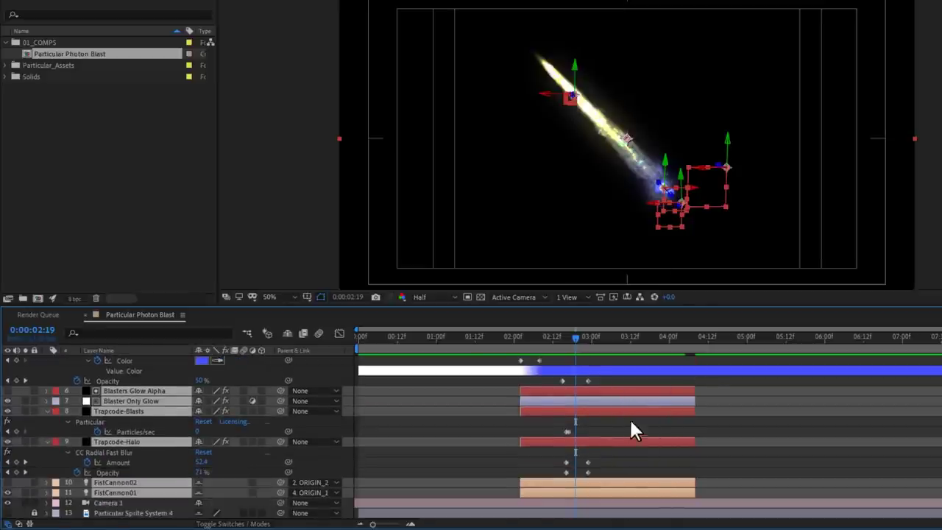
left_click(627, 420)
left_click(129, 411)
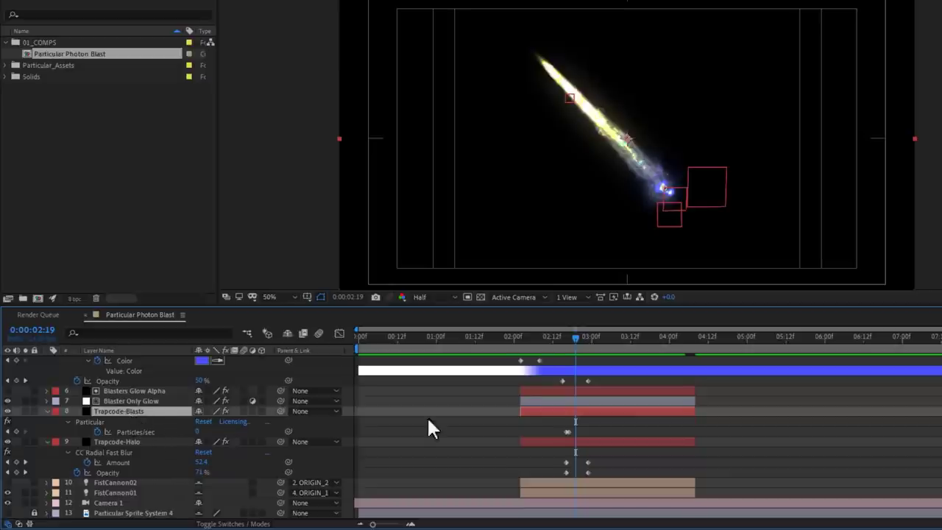
left_click(526, 336)
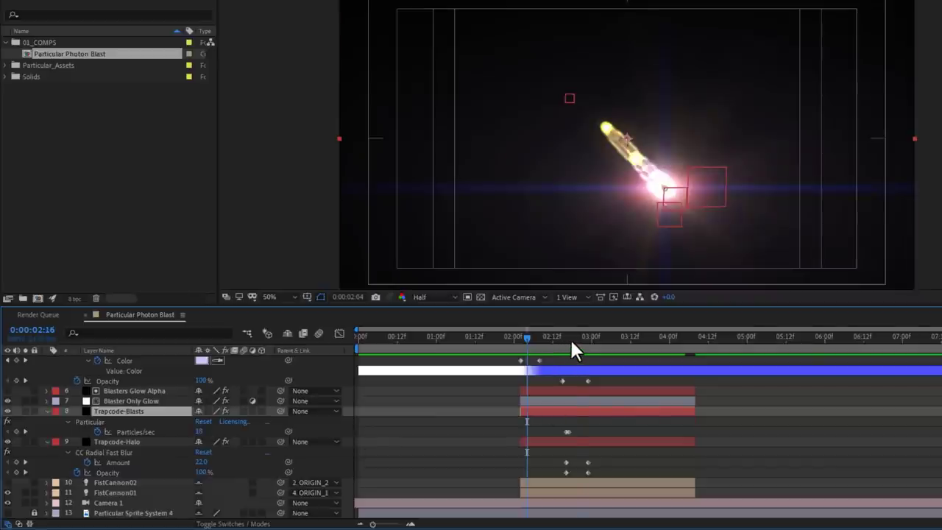
left_click_drag(572, 341, 650, 341)
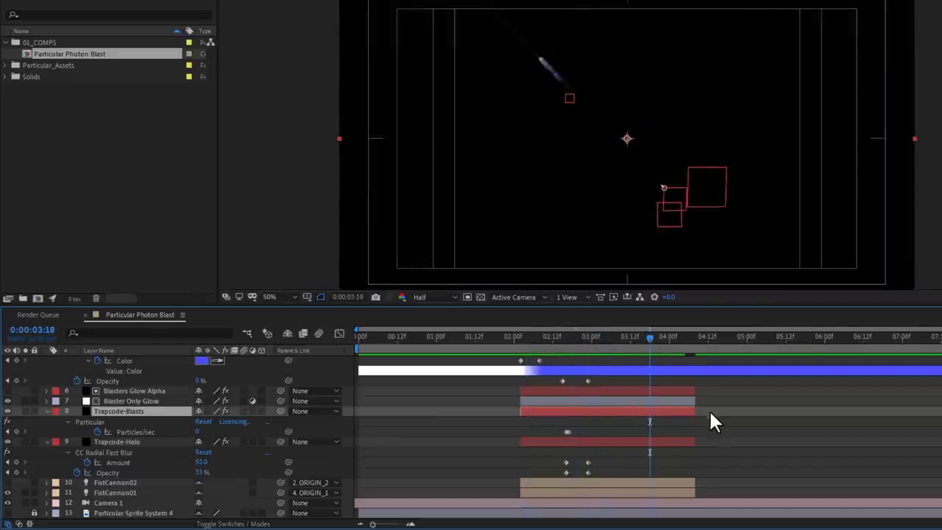
scroll(713, 421, "up", 2)
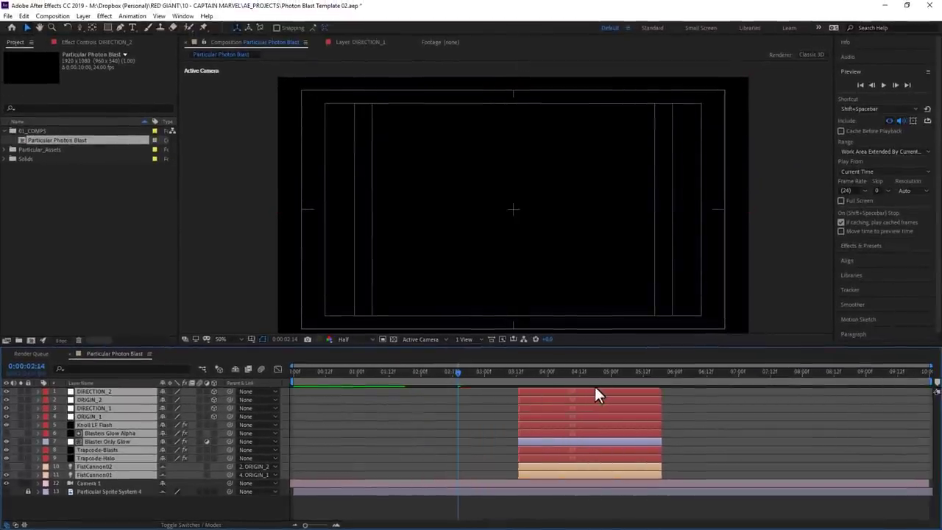
Step: Slide the blast layer bars later and drag the DIRECTION_1 null upward to raise the beam
mouse_move(596, 395)
left_mouse_down()
mouse_move(727, 384)
mouse_move(738, 372)
mouse_move(819, 379)
left_mouse_up()
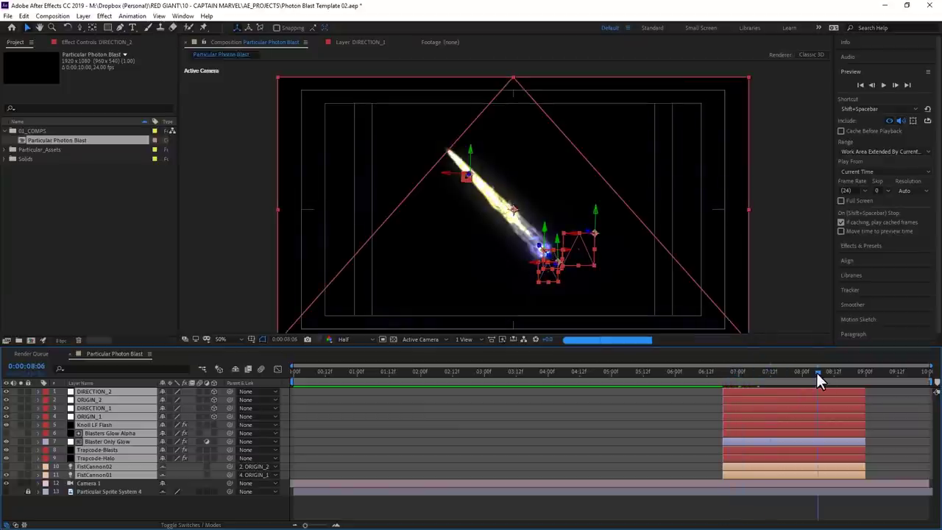
left_click(211, 417)
key("j")
mouse_move(554, 279)
left_mouse_down()
mouse_move(505, 274)
mouse_move(468, 181)
left_mouse_up()
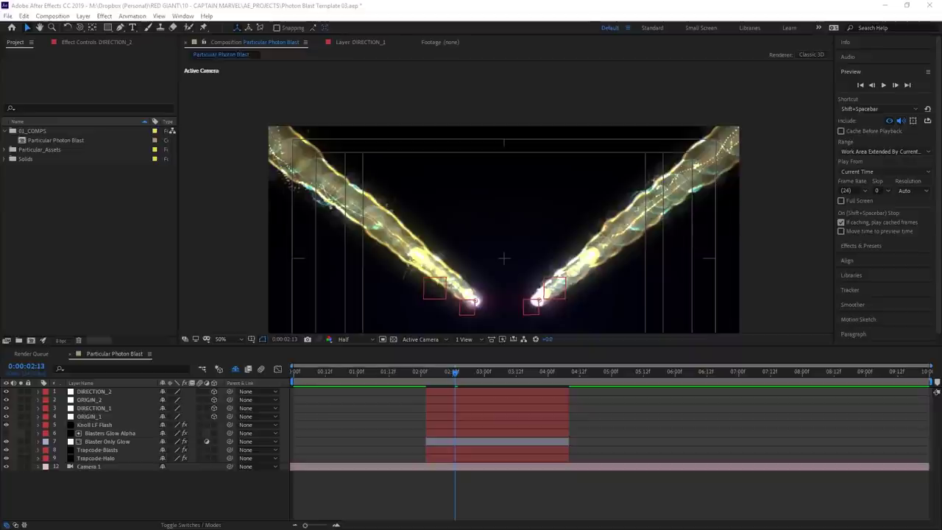
Step: Import Arm Cannon Plate.mp4 and place it as the composition's bottom layer
double_click(125, 203)
double_click(394, 92)
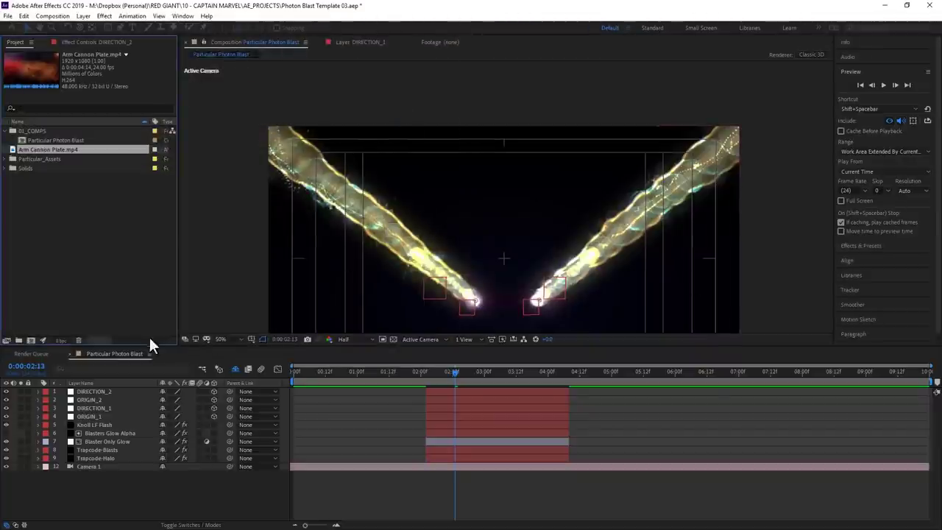
mouse_move(40, 150)
left_mouse_down()
mouse_move(33, 166)
mouse_move(110, 511)
left_mouse_up()
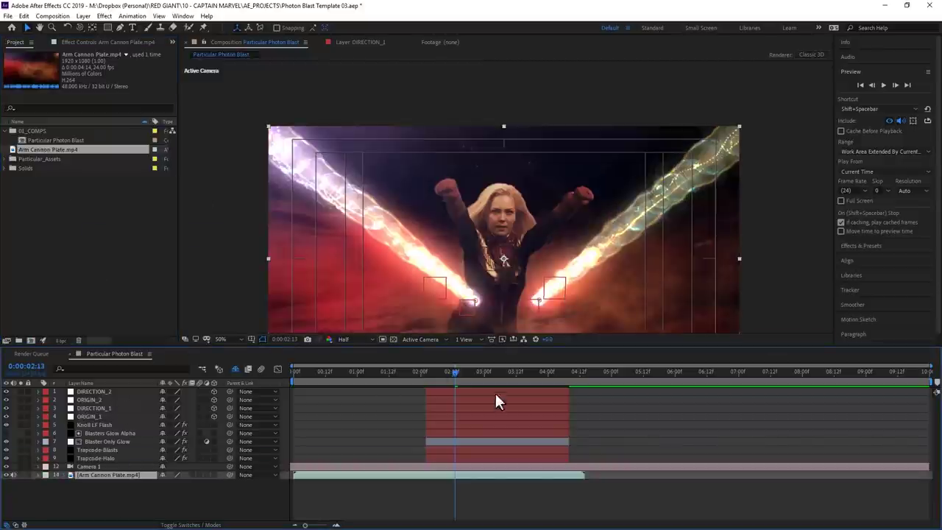
Step: Orbit Camera 1 so the beams rise from the fists, then return to 0:00:00:23
left_click(92, 466)
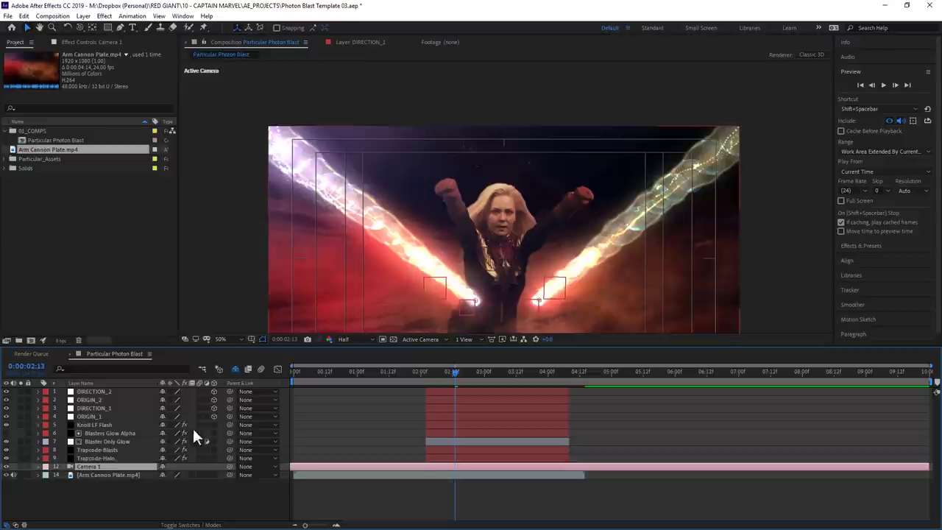
key("c")
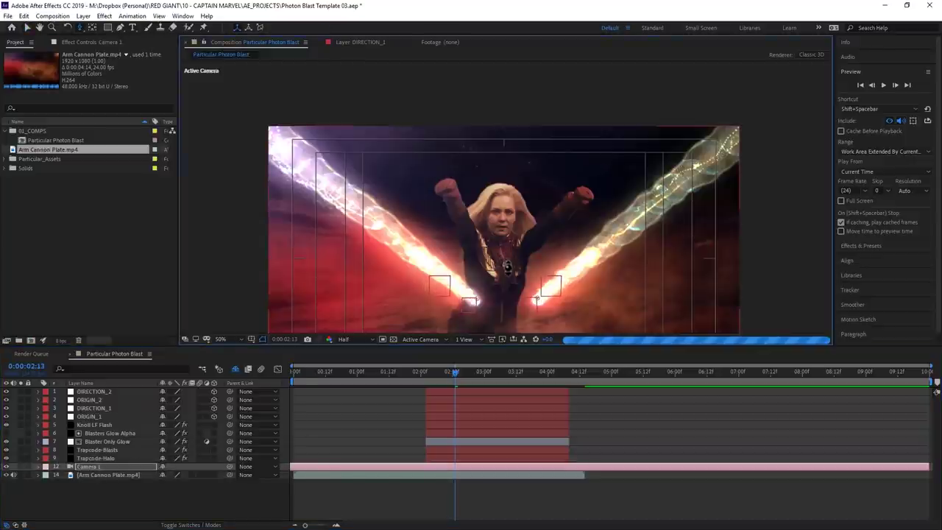
left_click_drag(515, 250, 526, 228)
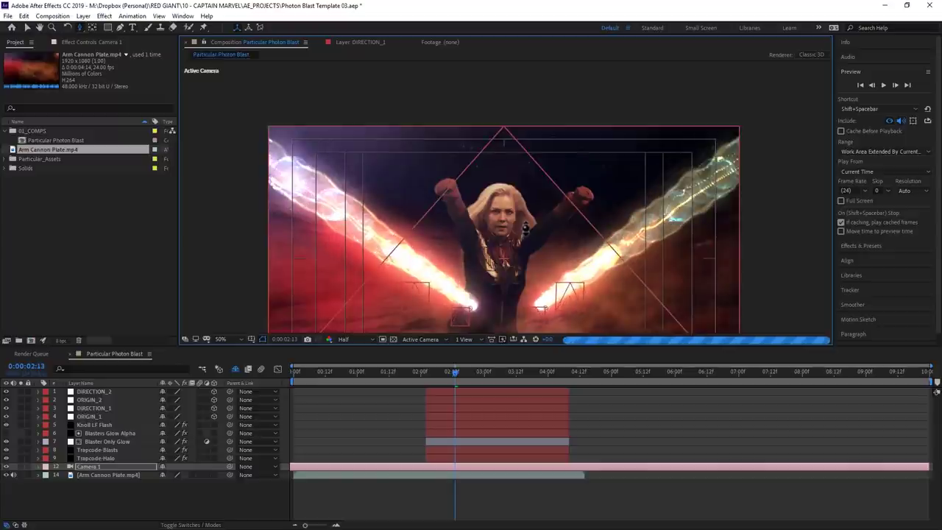
left_click_drag(509, 269, 527, 206)
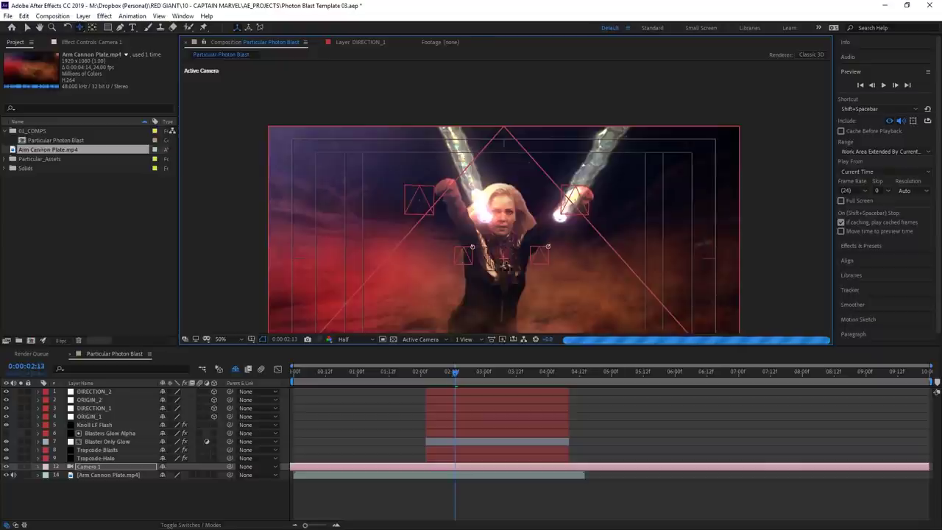
mouse_move(527, 205)
left_mouse_down()
mouse_move(521, 273)
mouse_move(514, 244)
mouse_move(494, 245)
left_mouse_up()
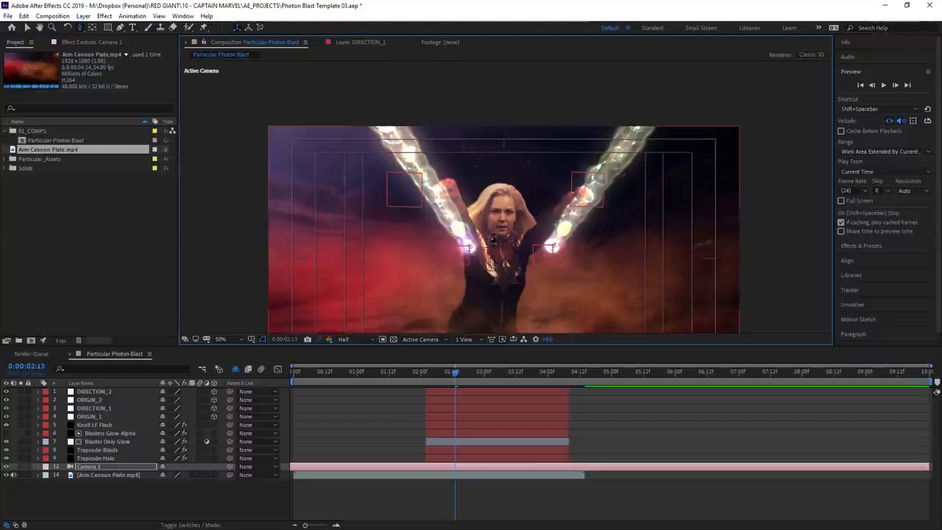
left_click_drag(332, 372, 353, 378)
Step: Slide blast layers 1–9 so they start at 0:00:22
left_click(470, 392)
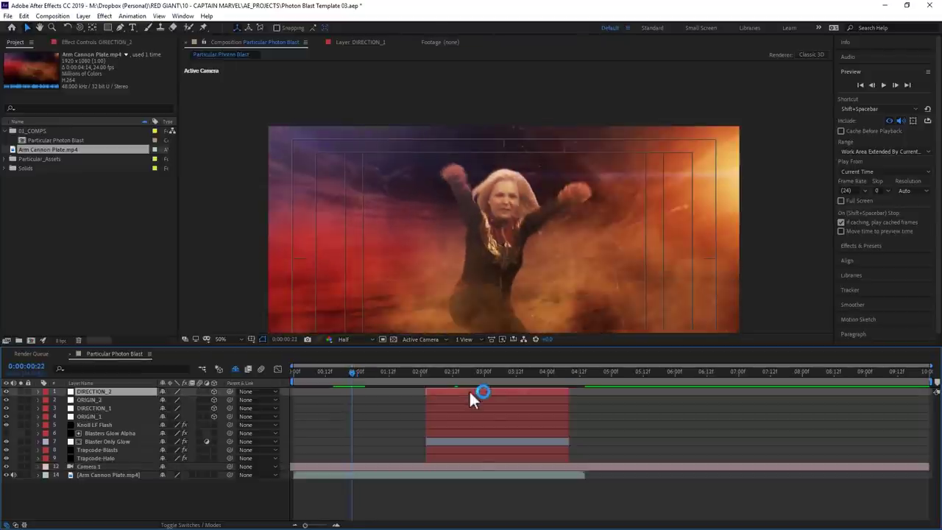
left_click(466, 456, "shift")
left_click_drag(459, 454, 410, 450)
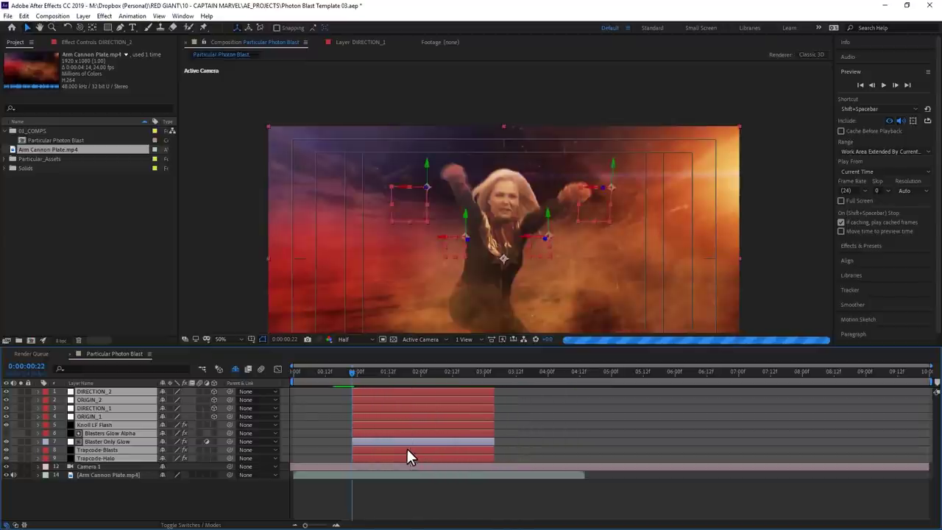
key("F2")
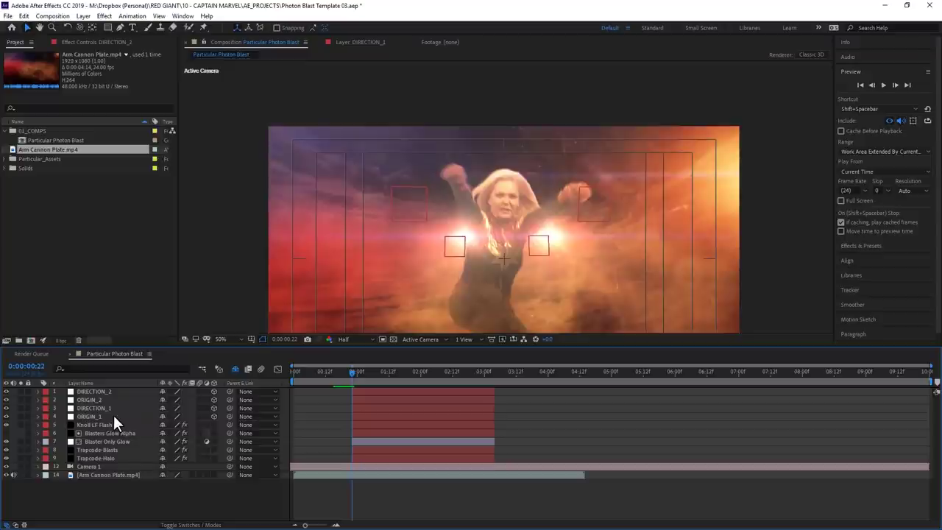
Step: At frame 0:00:01:11, show the four nulls' Position and start keyframing it
left_click(386, 369)
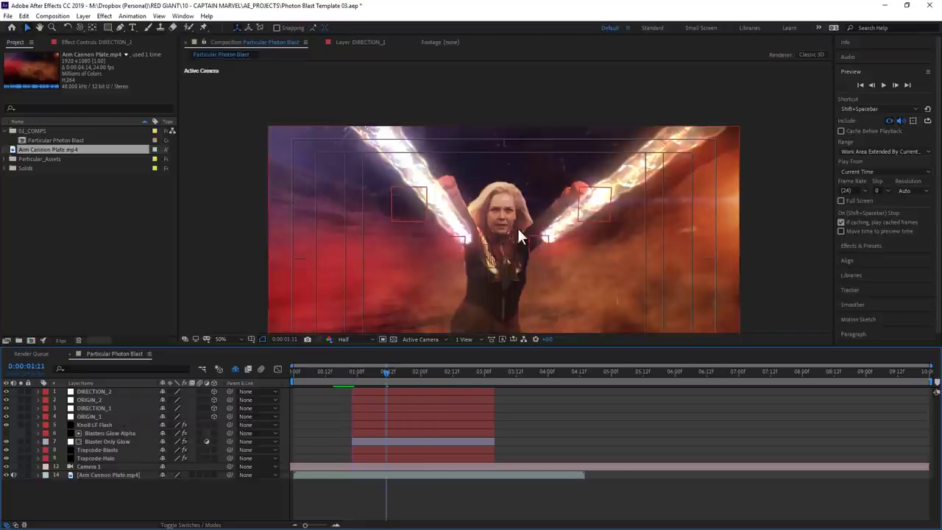
left_click(93, 416)
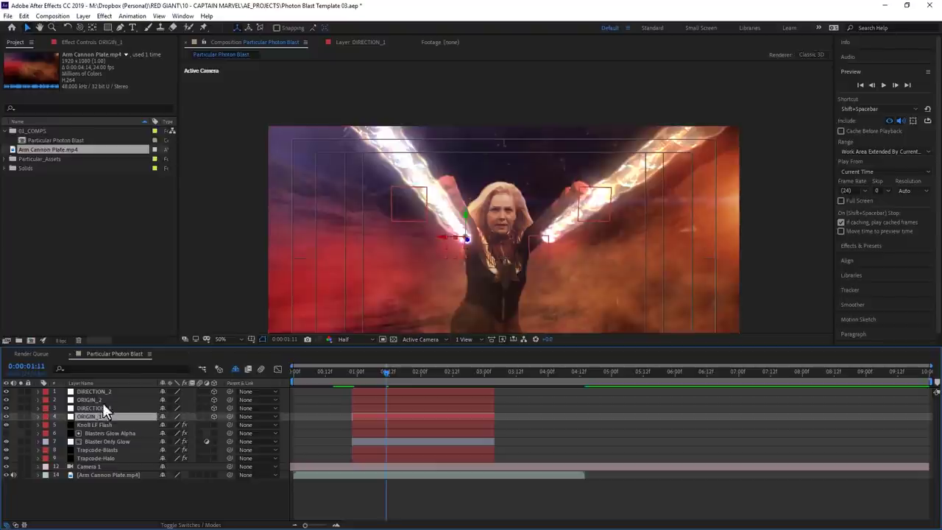
left_click(106, 392, "shift")
key("p")
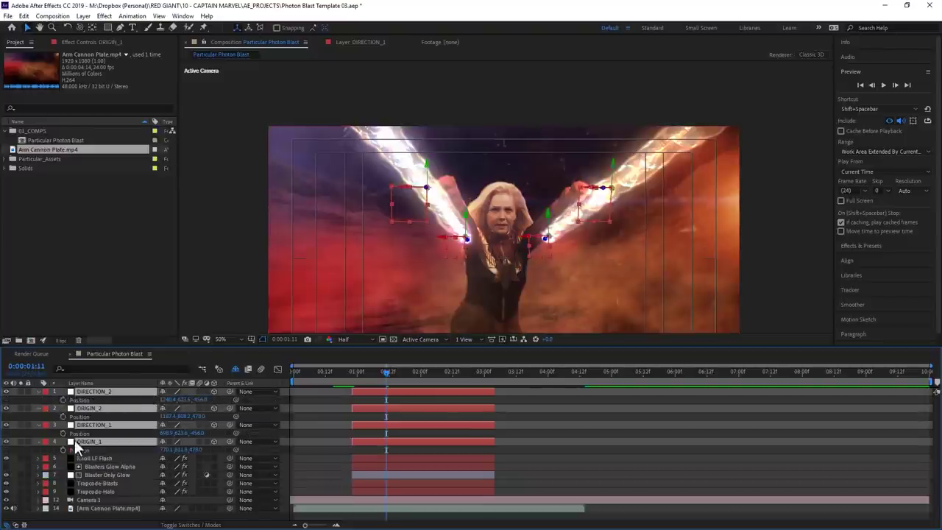
left_click(62, 399)
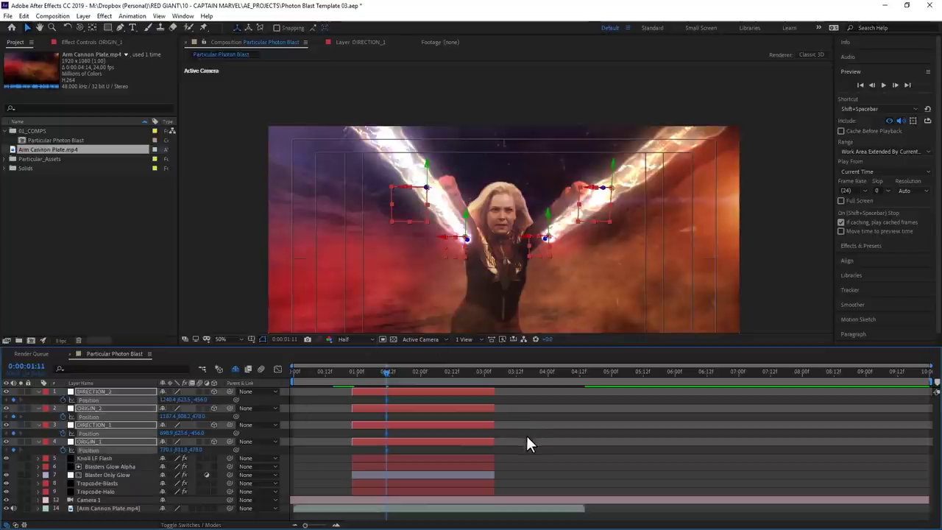
Step: Place ORIGIN_1 and ORIGIN_2 on her hands and aim DIRECTION_2 for the right blast
left_click_drag(458, 245, 438, 199)
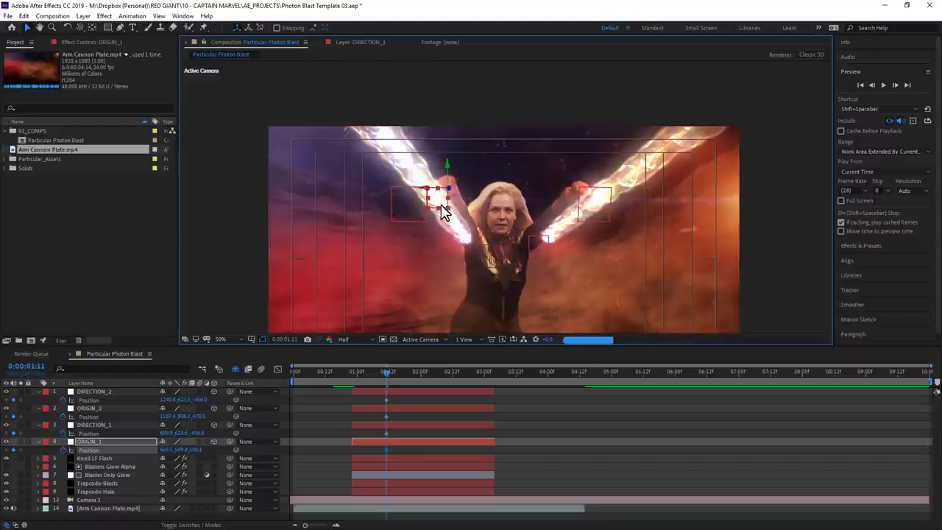
left_click_drag(538, 247, 569, 210)
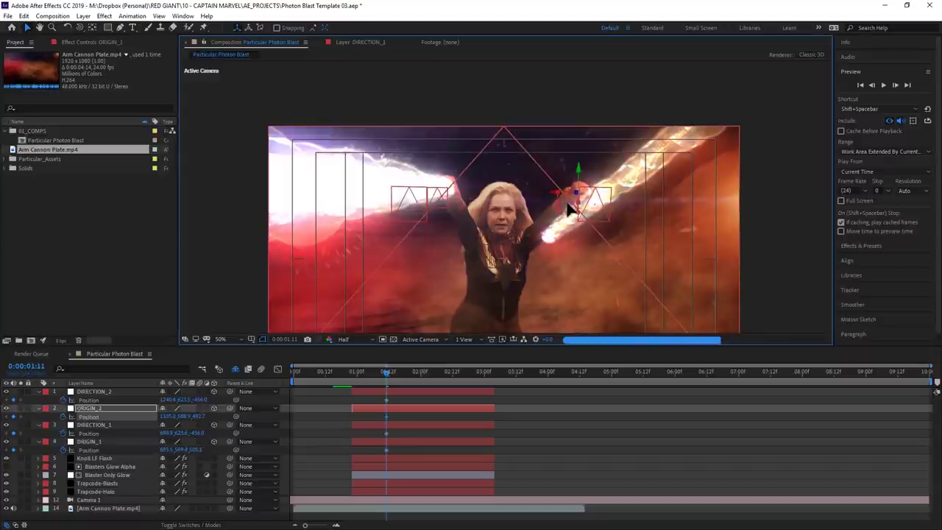
left_click(595, 222)
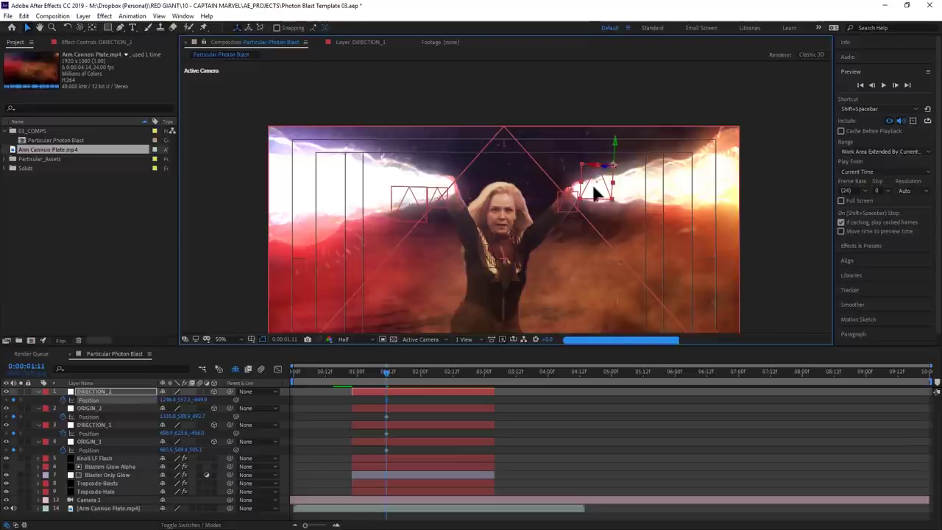
left_click_drag(595, 193, 591, 189)
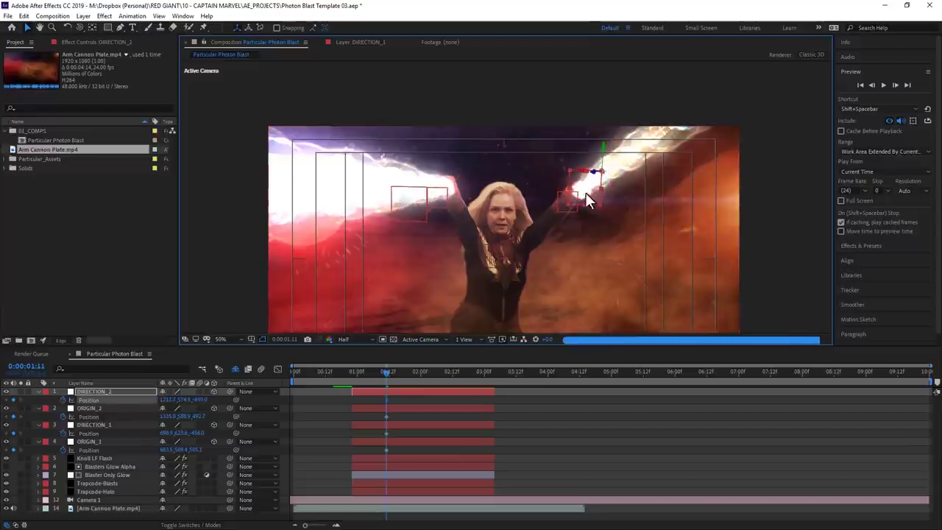
left_click(398, 212)
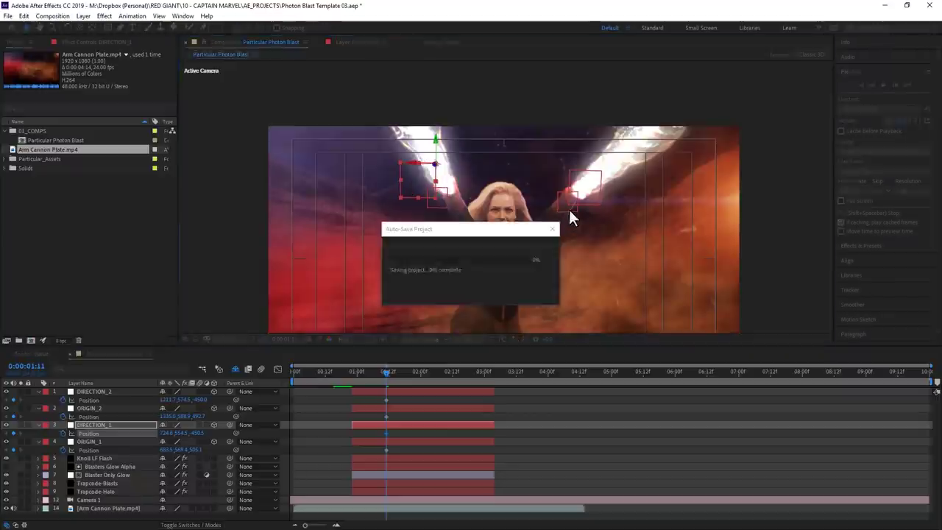
Step: Adjust the nulls at frames 01:00, 00:22 and 01:05 so ORIGIN_2 follows her hand
left_click(357, 371)
left_click(441, 188)
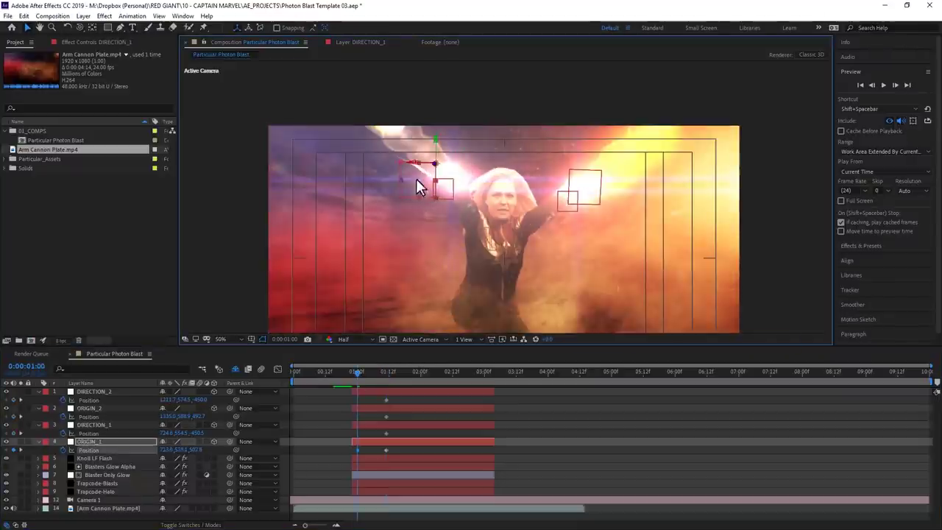
left_click(416, 185)
left_click(567, 199)
key("Page_Up")
key("Page_Up")
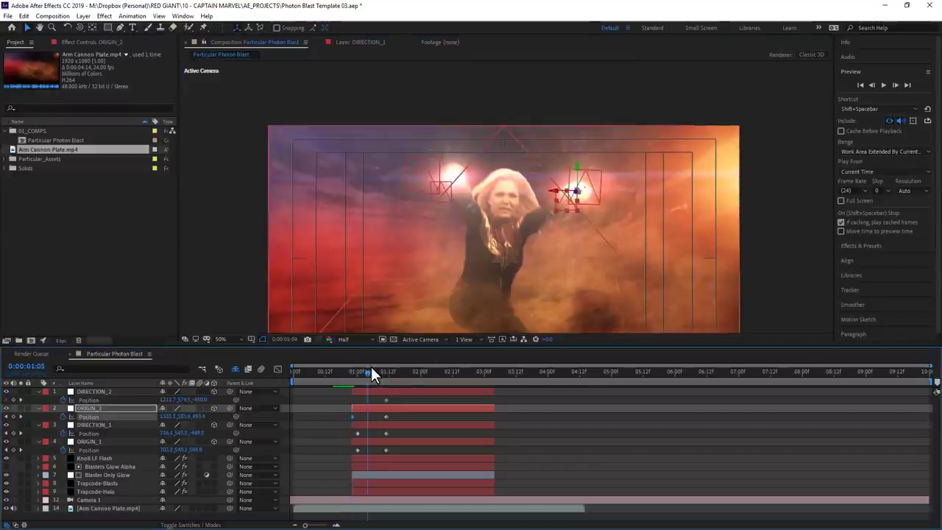
left_click(371, 368)
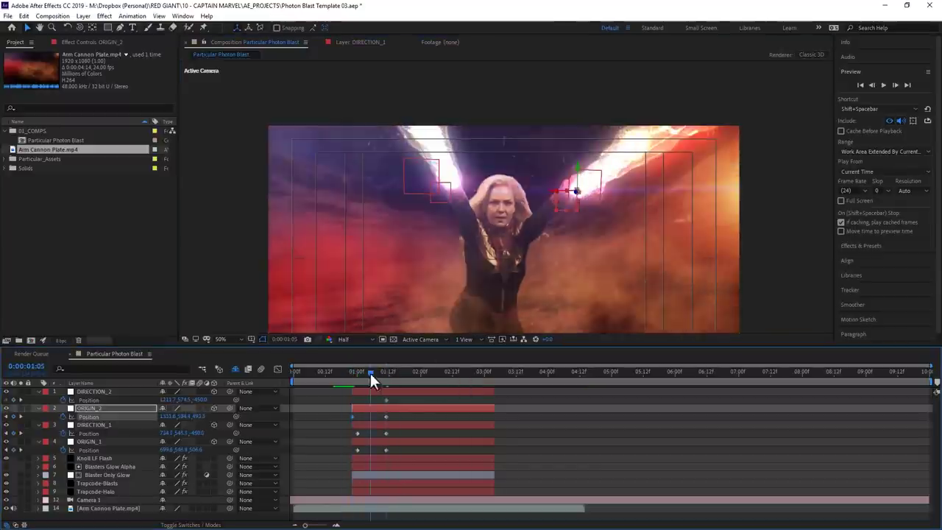
left_click_drag(576, 193, 558, 195)
left_click(590, 196)
Step: Track the hands with the nulls at 01:19 and 02:07, then preview the blasts
left_click(408, 371)
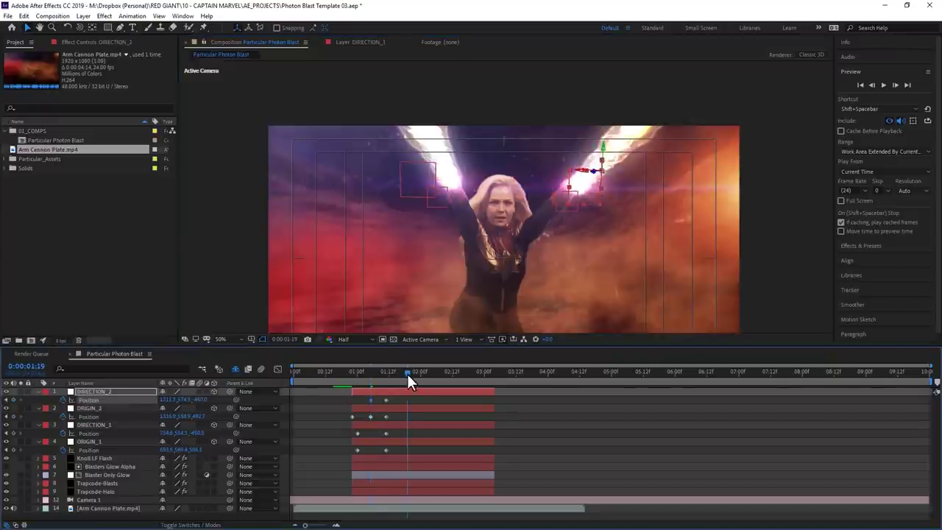
left_click_drag(433, 203, 439, 197)
left_click(592, 203)
left_click_drag(593, 202, 559, 203)
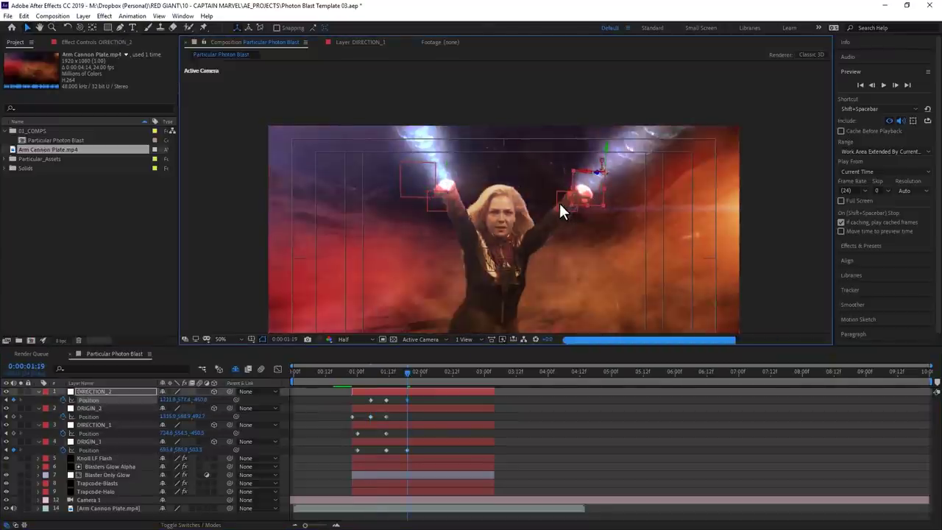
left_click(440, 371)
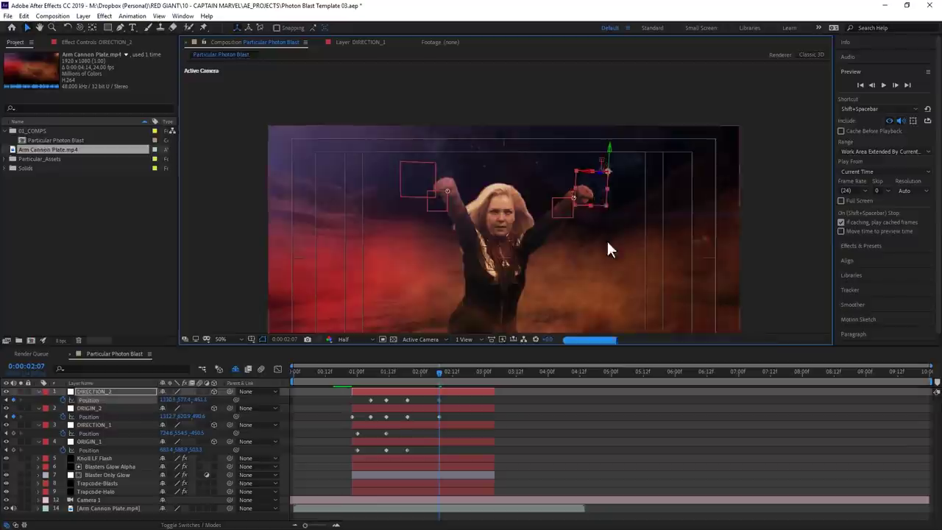
key("space")
type("camer")
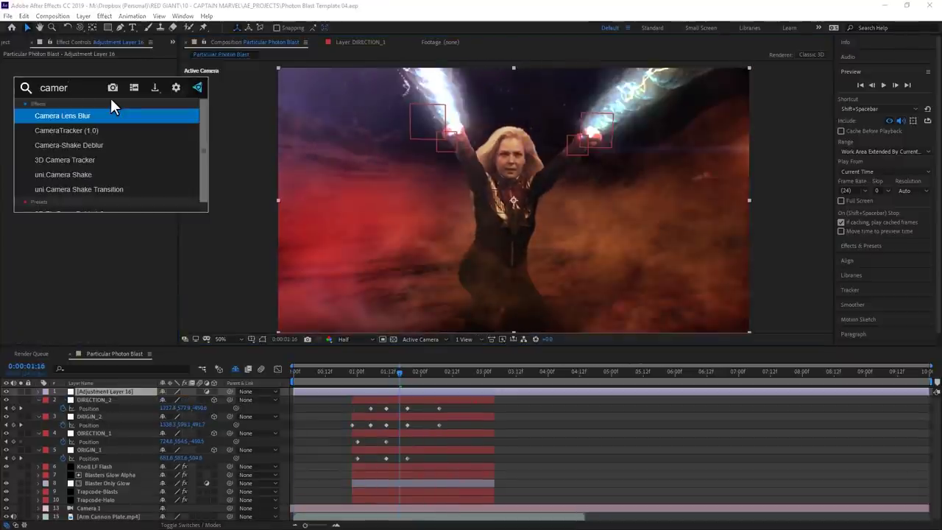
Step: Apply uni.Camera Shake to the adjustment layer with motion blur set to High
key("Down")
key("Down")
key("Down")
key("Down")
key("Return")
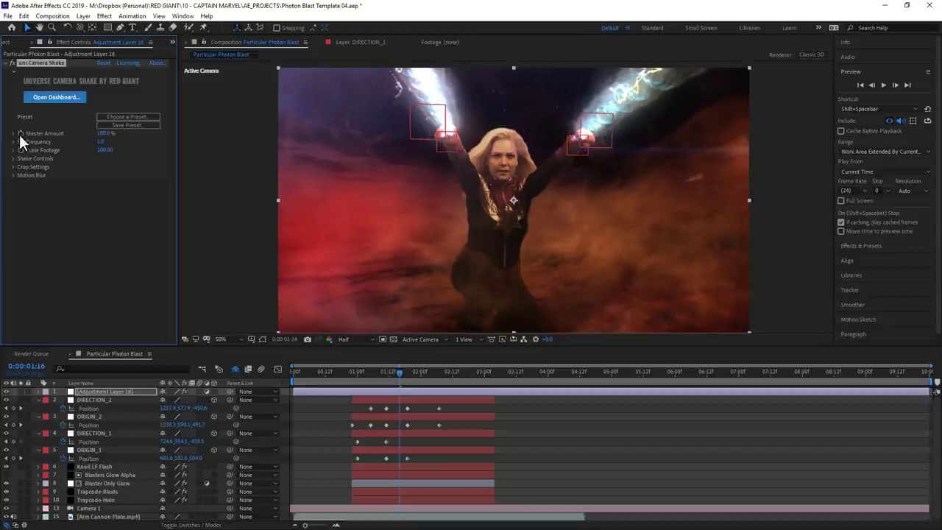
left_click_drag(384, 370, 375, 370)
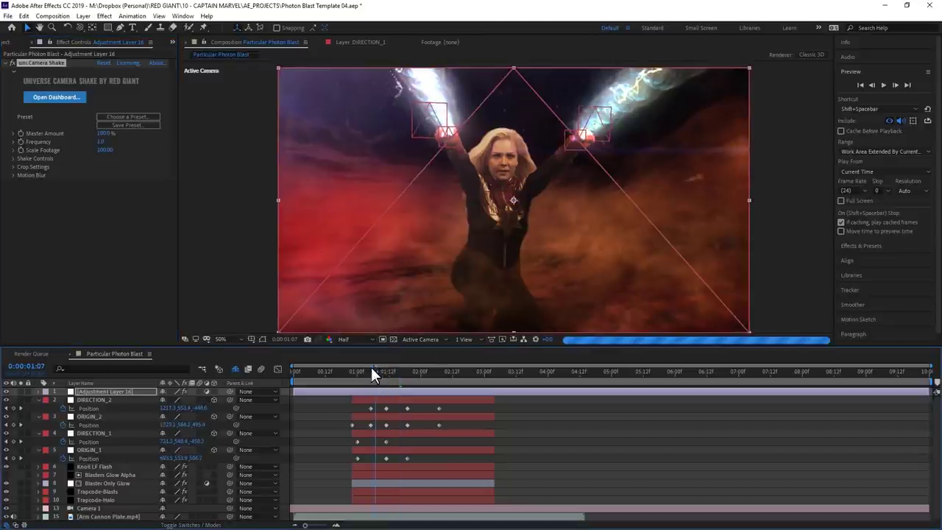
left_click(13, 176)
left_click(128, 184)
left_click(121, 227)
Step: Keyframe the shake's Master Amount down to 0% at about 02:12
left_click(21, 133)
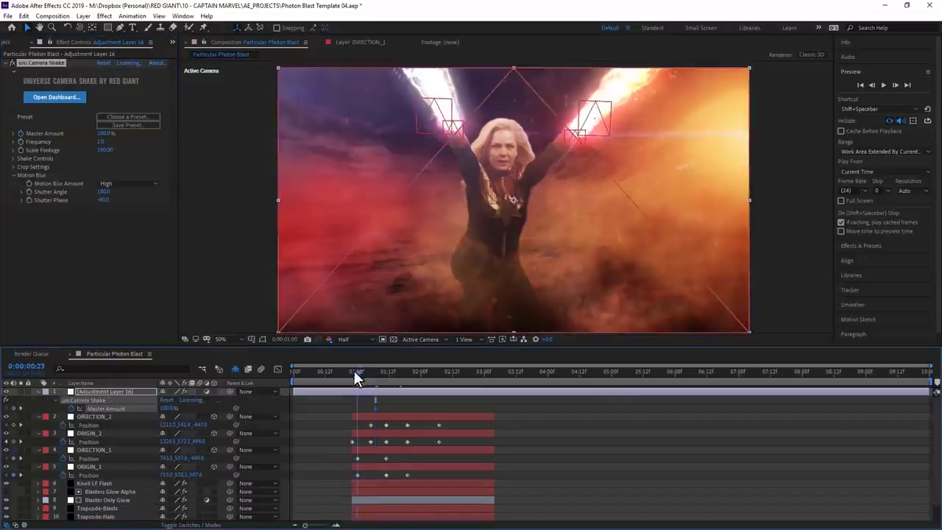
left_click(433, 371)
left_click_drag(433, 371, 455, 371)
left_click(171, 409)
type("0")
key("Return")
key("space")
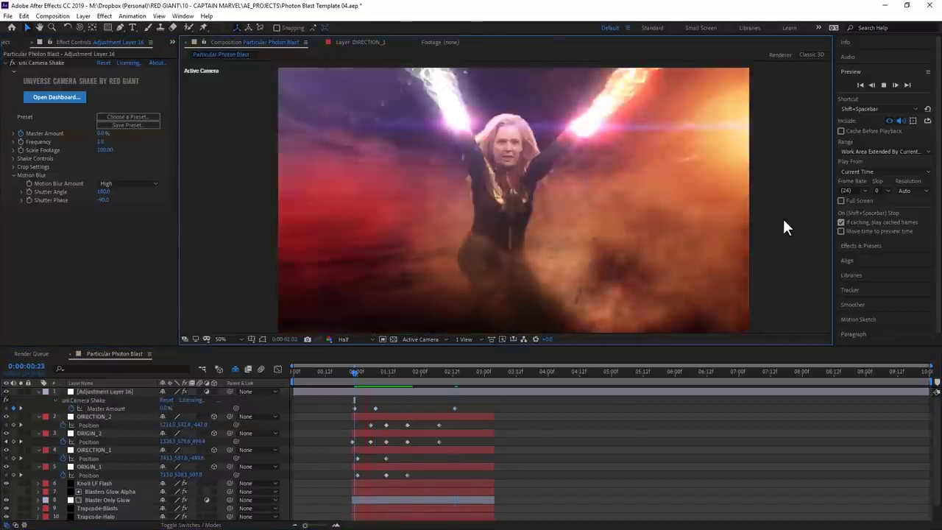
key("ctrl+space")
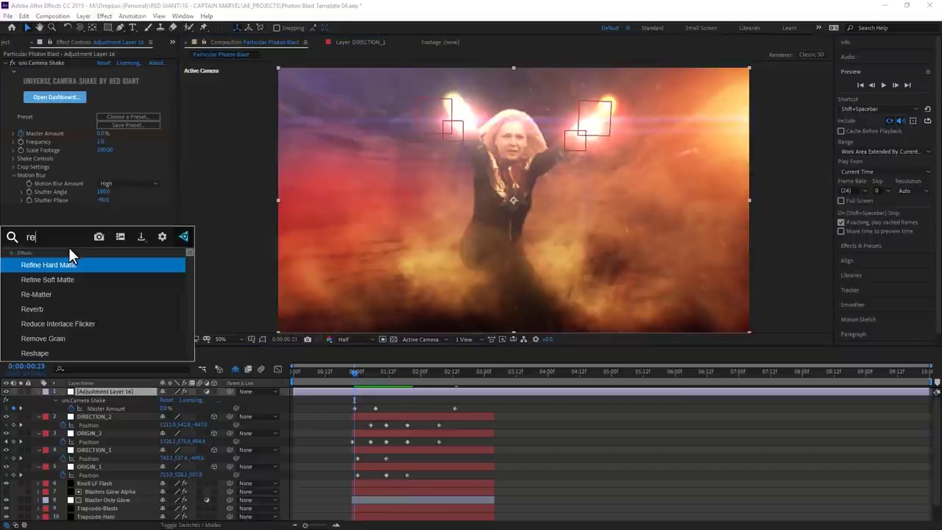
Step: Search effects for 'blur' and set a centred Position of 960,540
type("blur")
key("Escape")
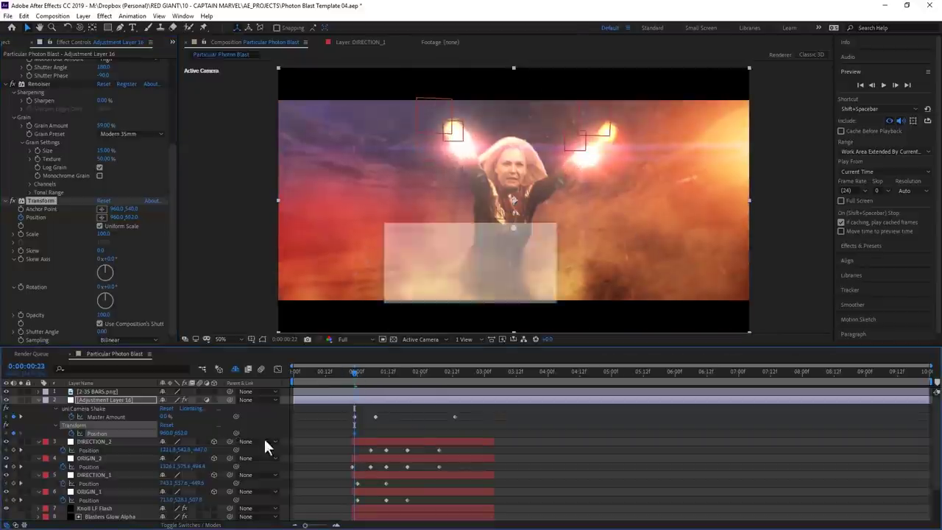
type("540")
key("Return")
Step: Collapse the adjustment layer's effects and preview the finished look from the first frame
left_click(287, 373)
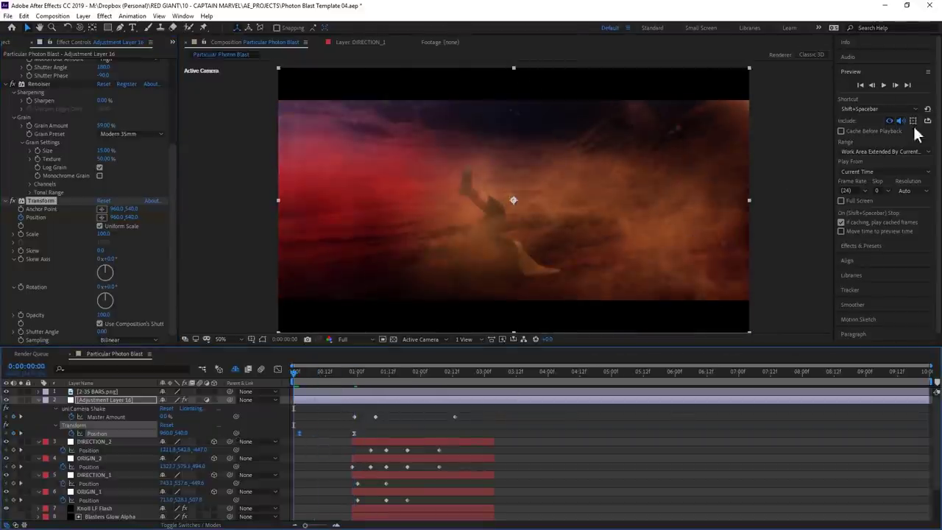
left_click(9, 86, "ctrl")
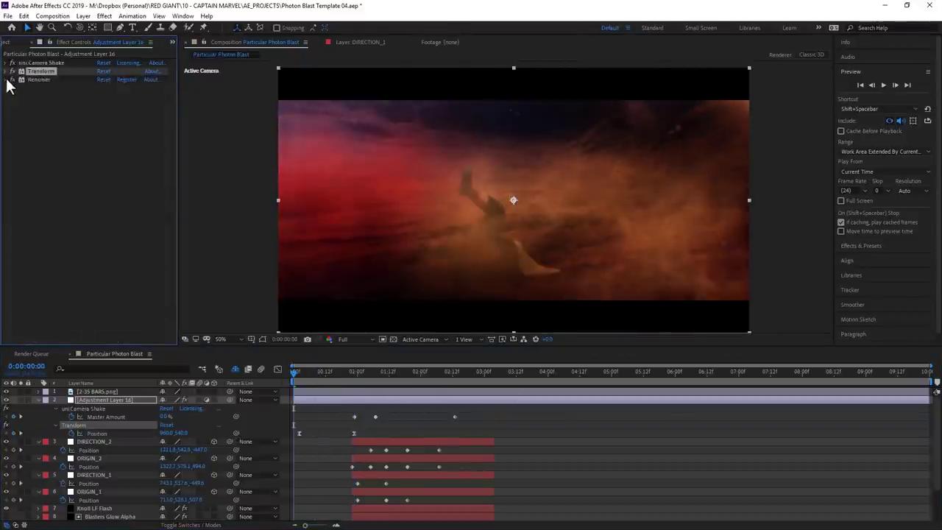
left_click(885, 86)
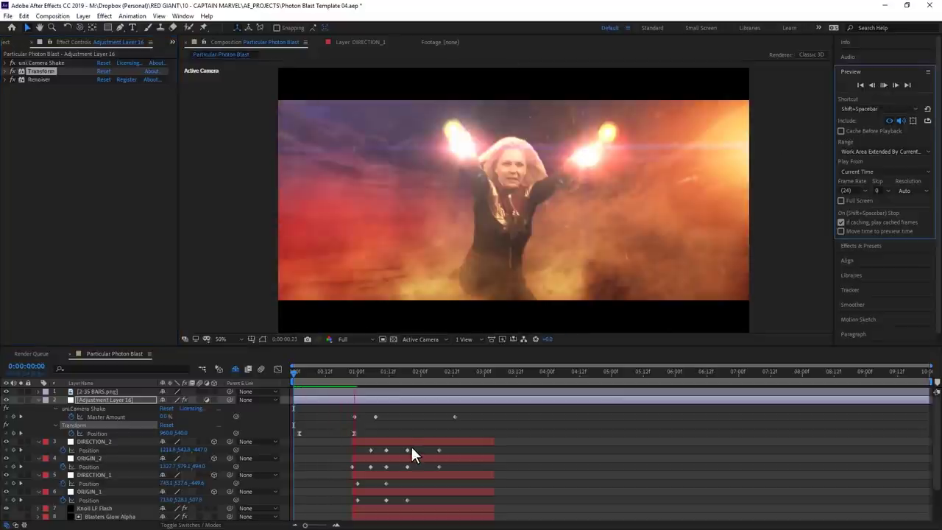
key("ctrl+grave")
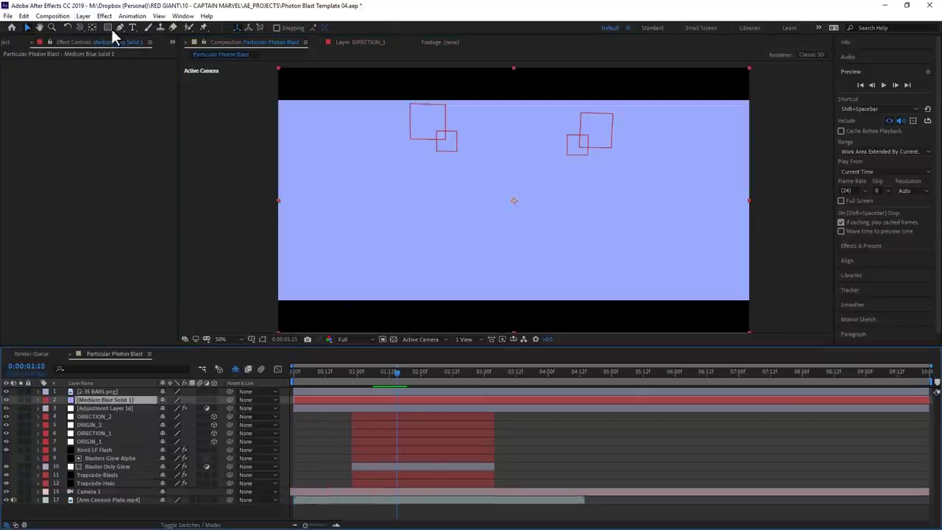
Step: Draw a Pen mask on the blue solid around her wrist
left_click(120, 27)
left_click(447, 168)
left_click(464, 162)
left_click(472, 193)
left_click(457, 197)
left_click(579, 156)
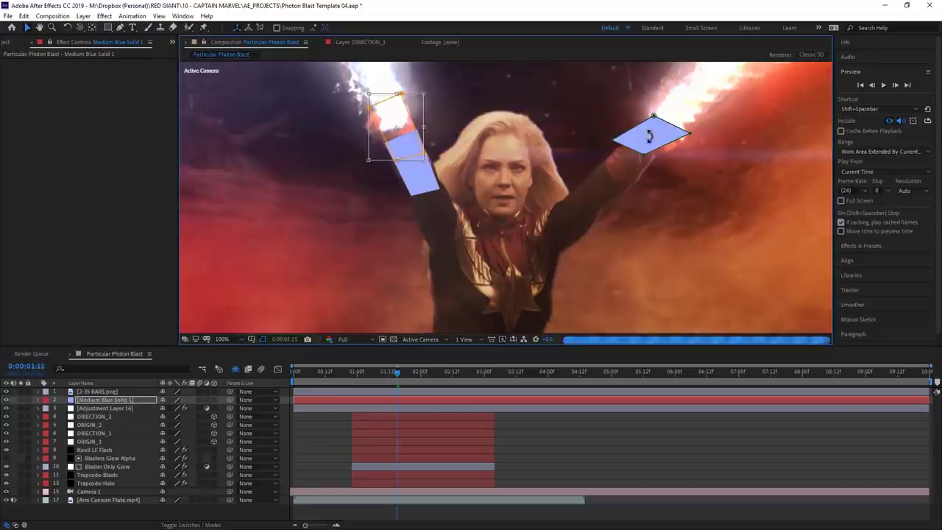
Step: Give the cuffs Spiky Roughen Edges with a thicker border and a stronger radial glow, then preview
left_click(148, 110)
left_click_drag(102, 87, 637, 96)
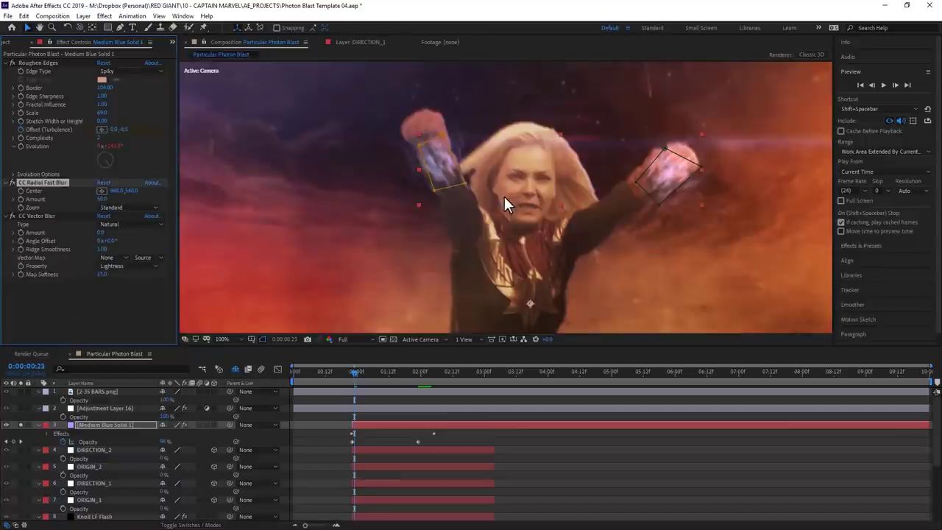
scroll(505, 204, "down", 2)
scroll(548, 227, "up", 2)
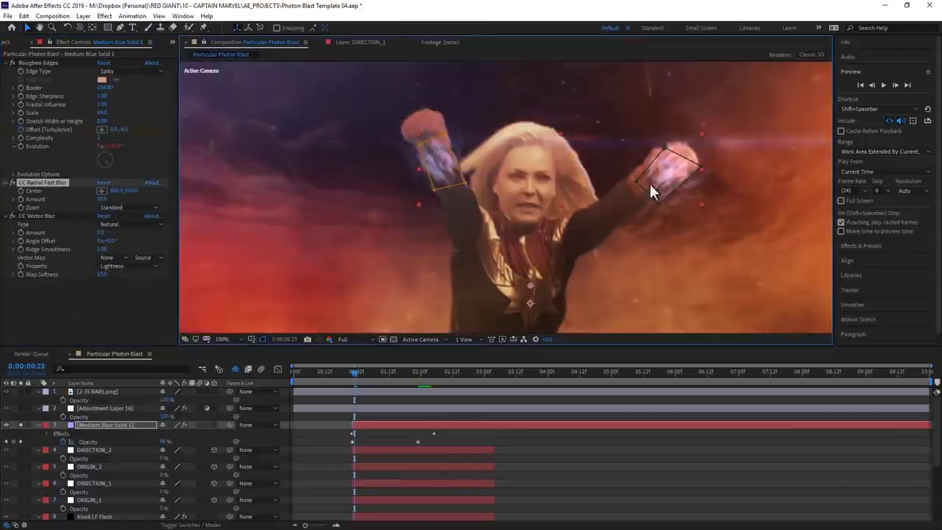
left_click_drag(93, 200, 86, 204)
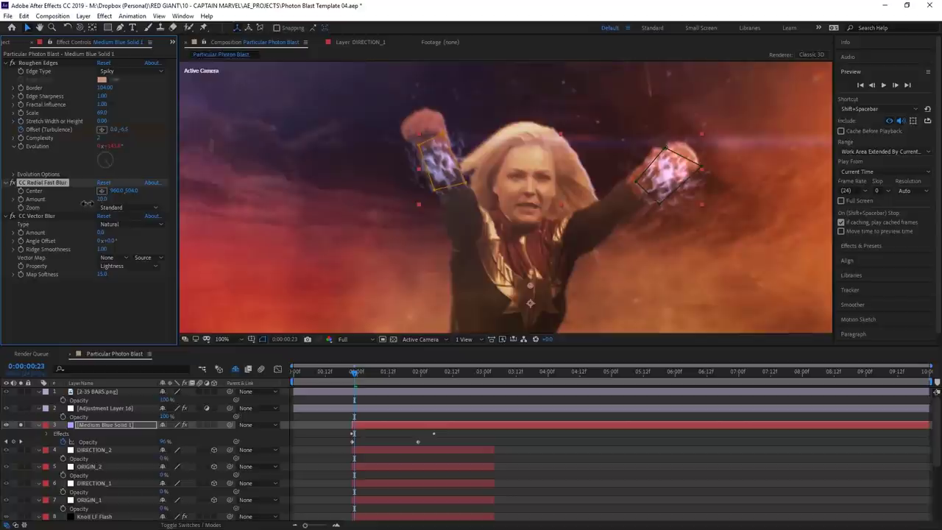
left_click(15, 230)
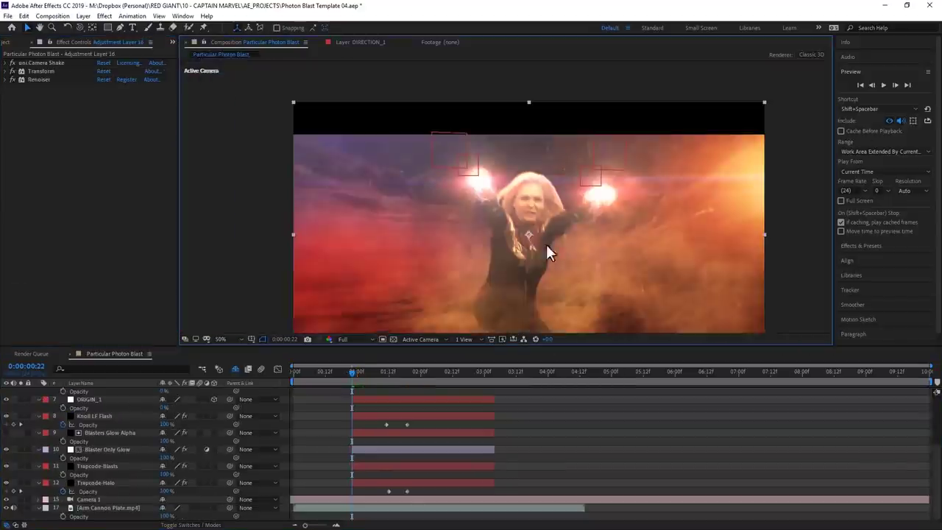
left_click(100, 426)
key("space")
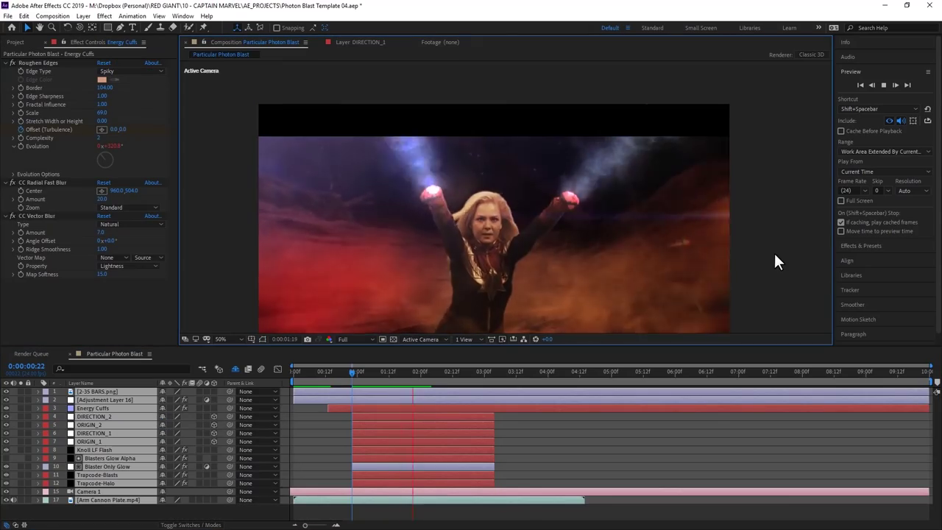
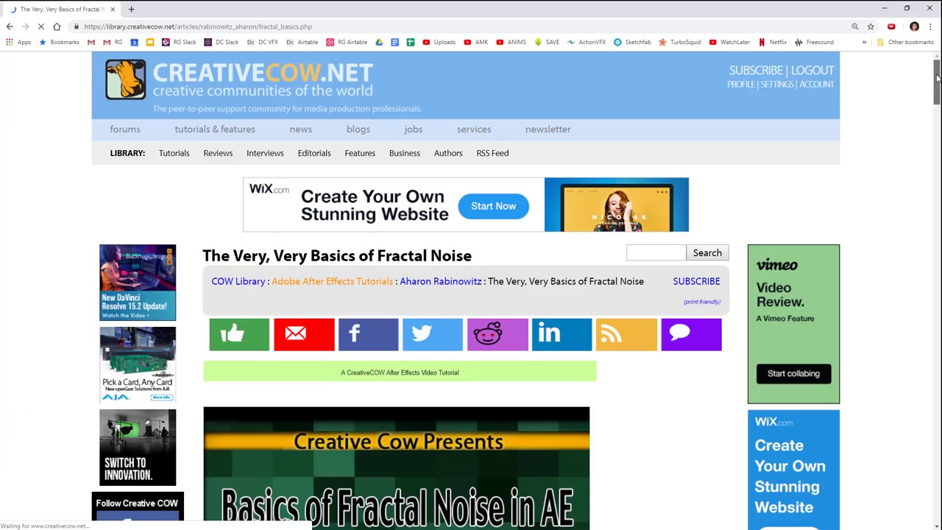
Step: Scroll the Fractal Noise article until its video tutorial and Article Focus box are visible
scroll(937, 90, "down", 2)
left_click_drag(937, 90, 937, 108)
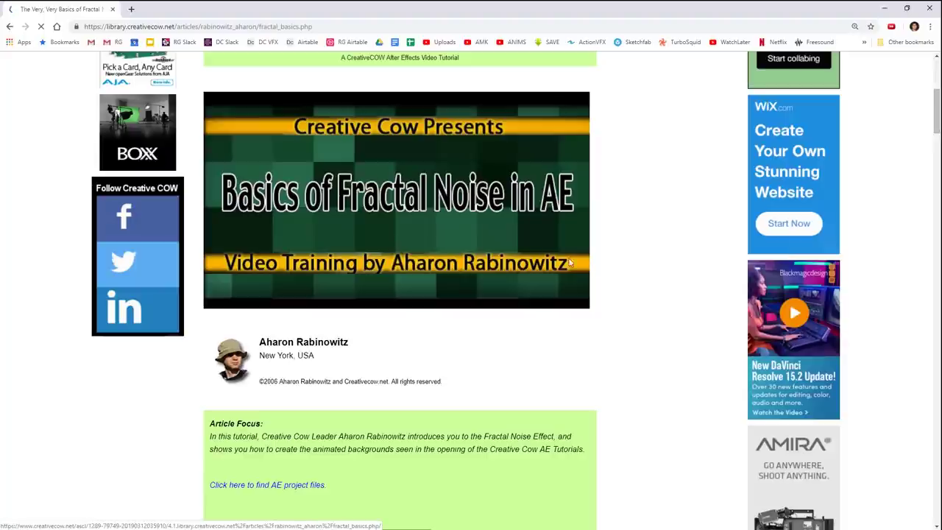
double_click(269, 381)
scroll(269, 381, "up", 8, "ctrl")
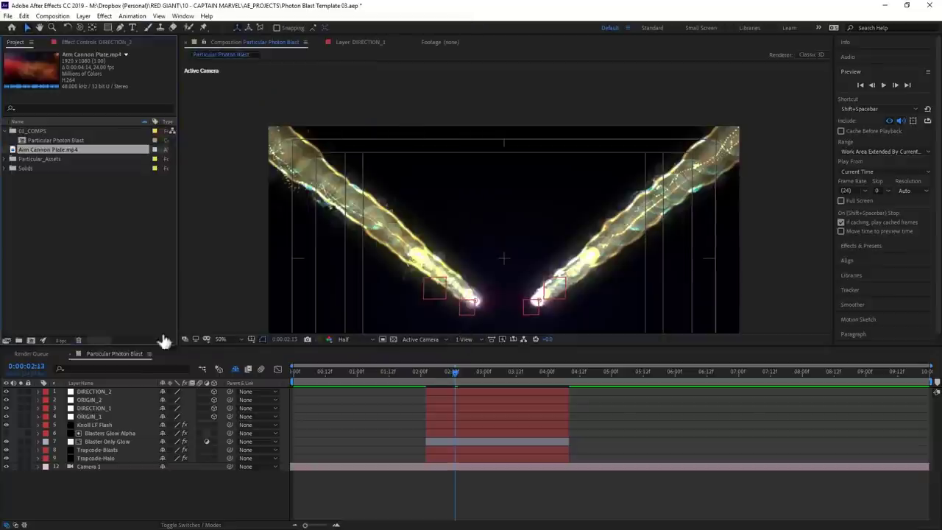
Step: Zoom the Red Giant YouTube channel page in with Ctrl +, then reset it to normal size
left_click_drag(48, 149, 551, 244)
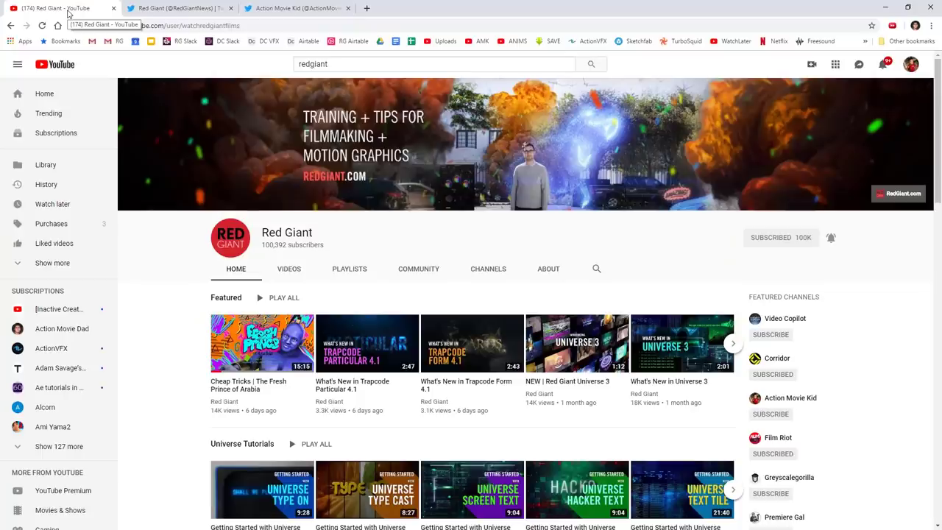
key("ctrl+plus")
key("ctrl+plus")
key("ctrl+plus")
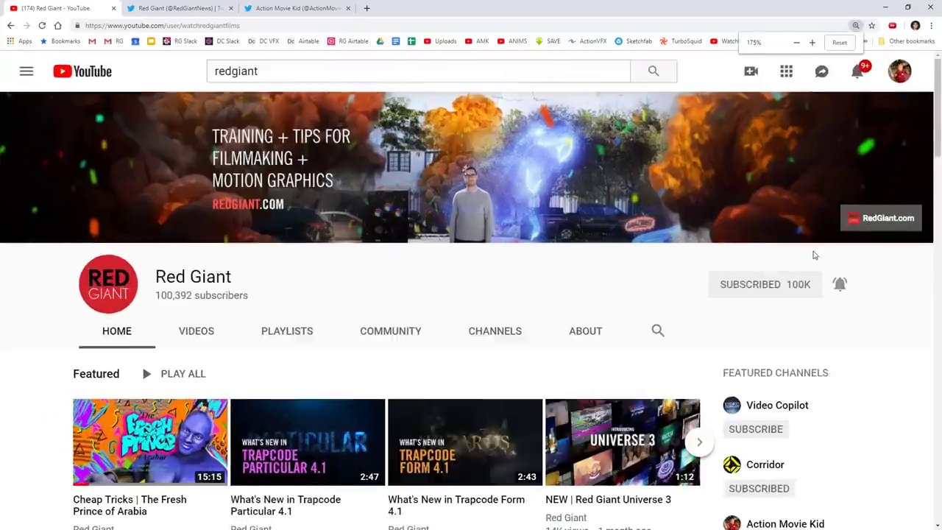
key("ctrl+plus")
key("ctrl+plus")
key("ctrl+plus")
key("ctrl+0")
key("ctrl+minus")
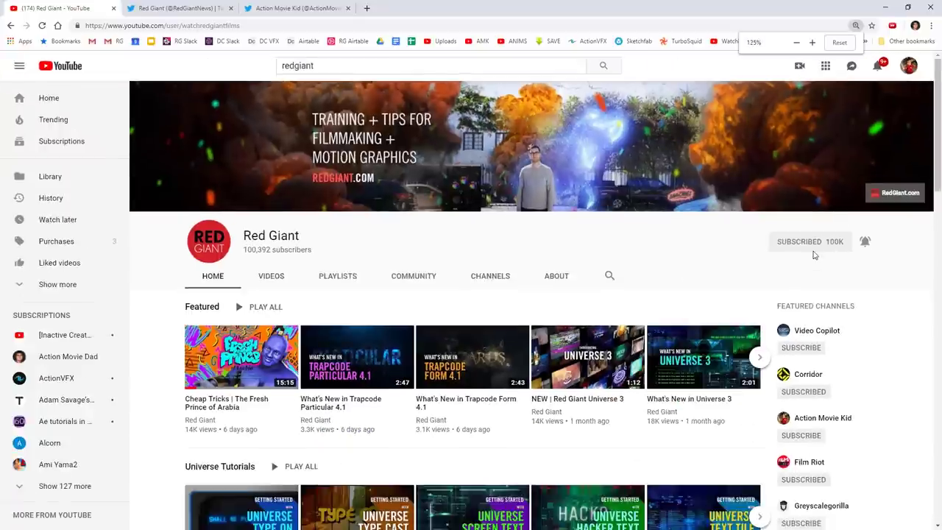
key("ctrl+plus")
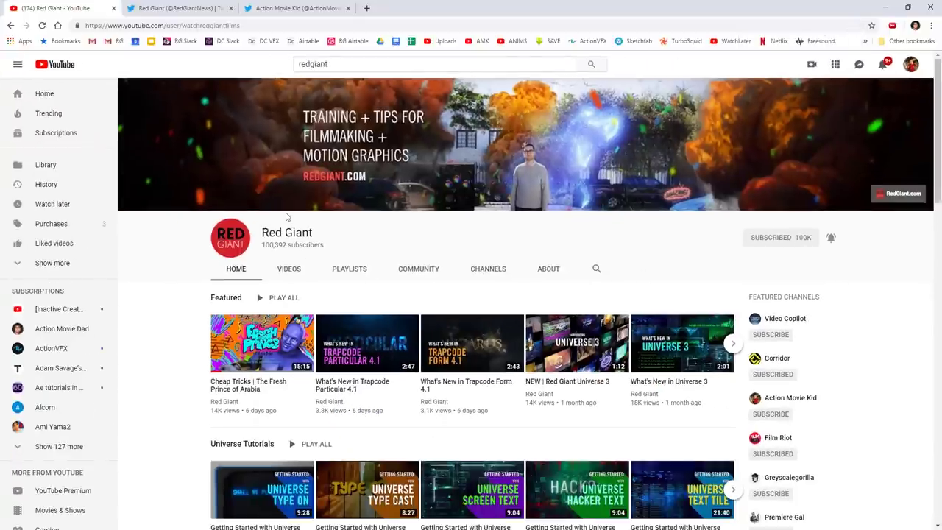
Step: Scroll the Red Giant Twitter profile, then scroll through the Action Movie Kid profile's tweets
left_click(199, 9)
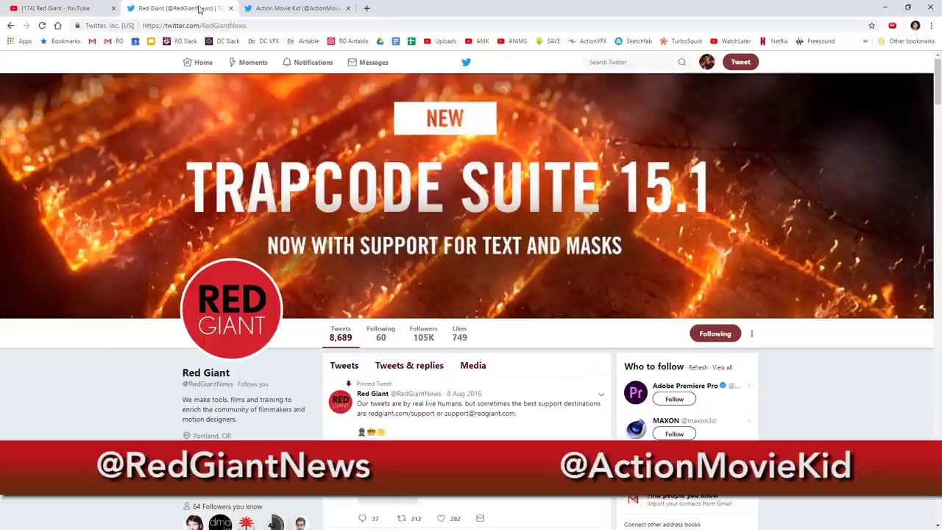
scroll(632, 313, "down", 2)
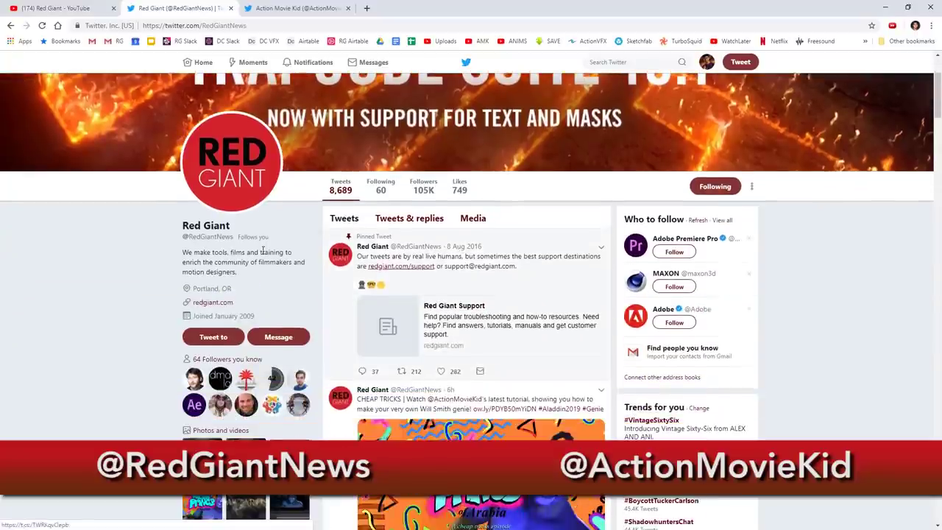
left_click(295, 9)
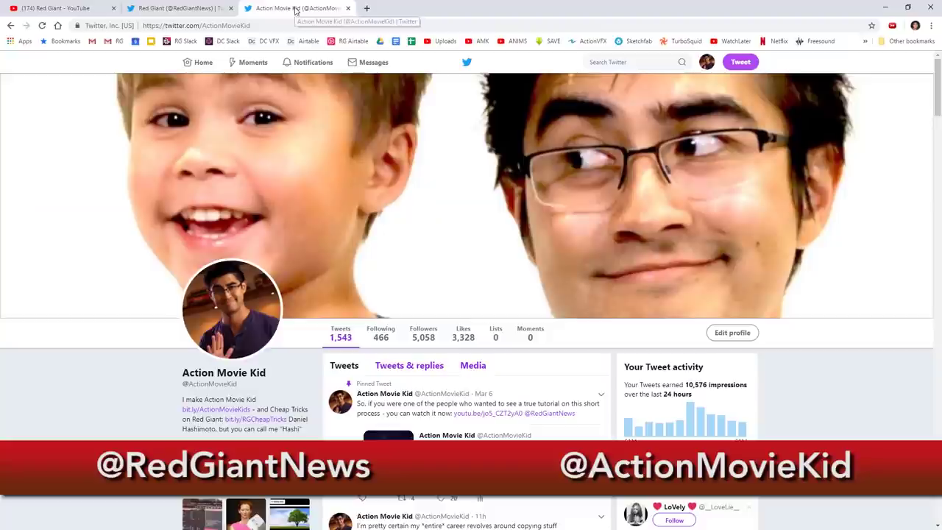
scroll(685, 341, "down", 5)
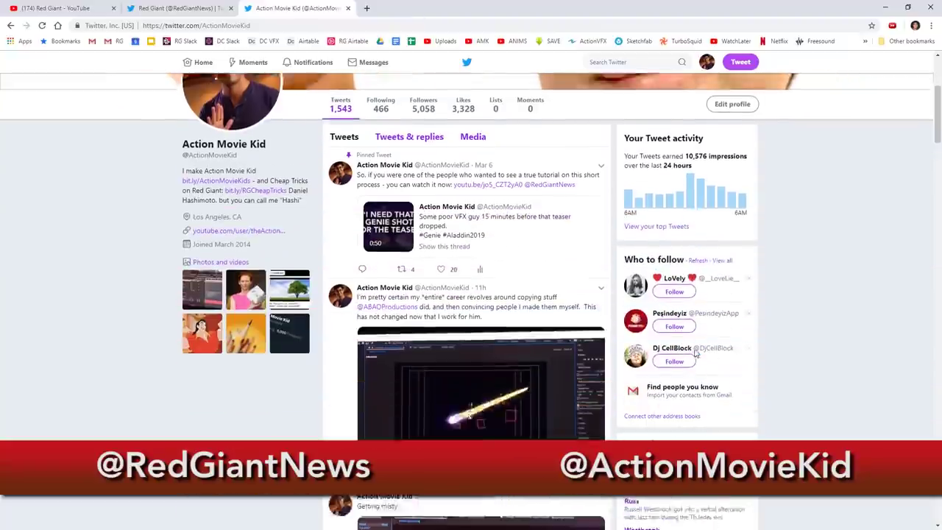
scroll(695, 358, "down", 2)
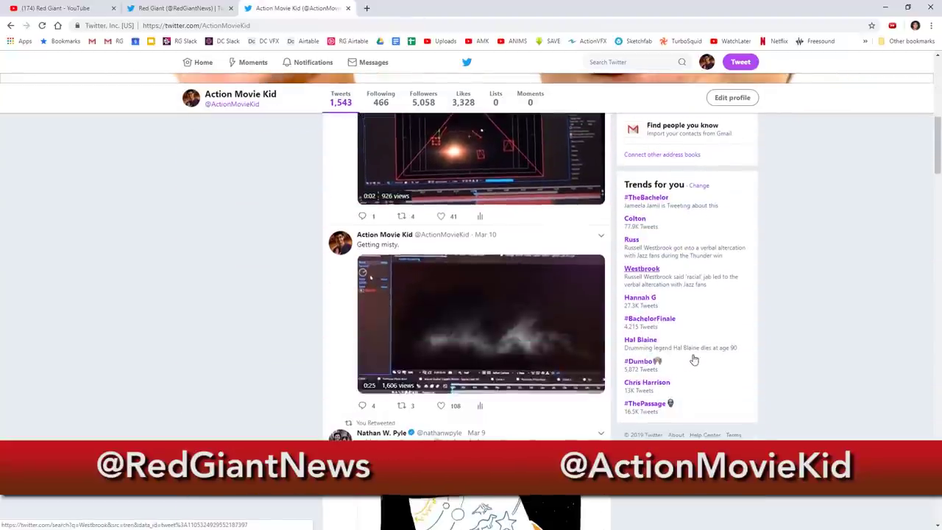